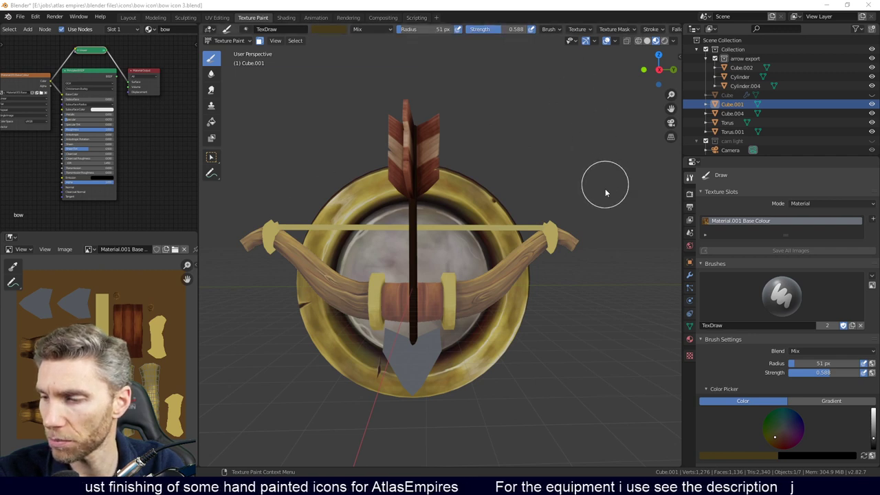
{"action": "mouse_move", "coordinate": [567, 343]}
{"action": "middle_mouse_down"}
{"action": "mouse_move", "coordinate": [540, 337]}
{"action": "mouse_move", "coordinate": [541, 311]}
{"action": "mouse_move", "coordinate": [566, 308]}
{"action": "mouse_move", "coordinate": [537, 321]}
{"action": "middle_mouse_up"}
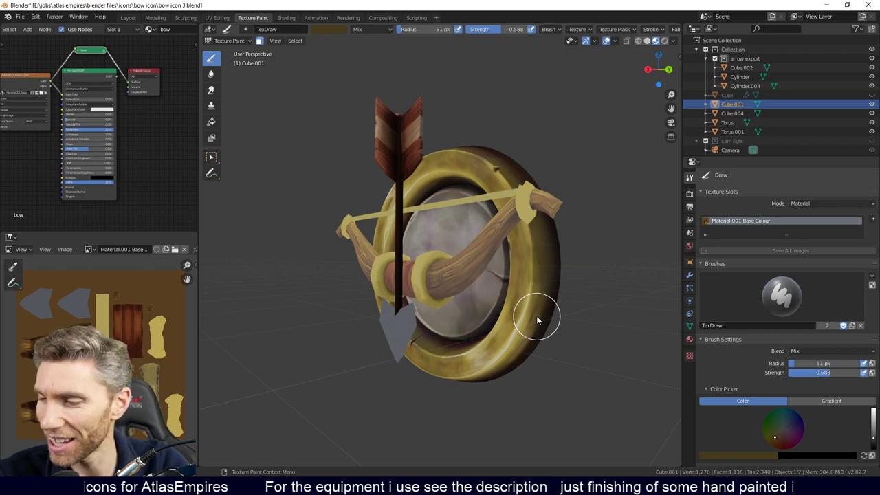
{"action": "middle_click_drag", "start_coordinate": [540, 327], "coordinate": [565, 334]}
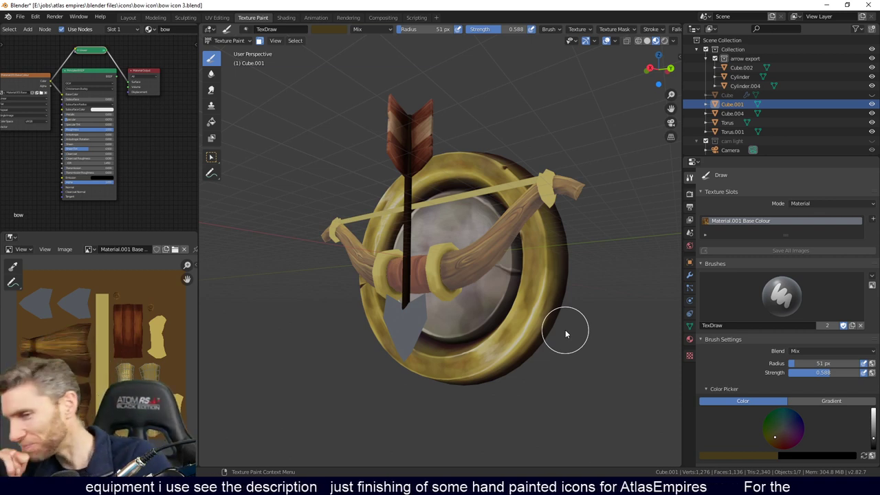
{"action": "mouse_move", "coordinate": [502, 344]}
{"action": "middle_mouse_down"}
{"action": "mouse_move", "coordinate": [467, 337]}
{"action": "mouse_move", "coordinate": [491, 343]}
{"action": "middle_mouse_up"}
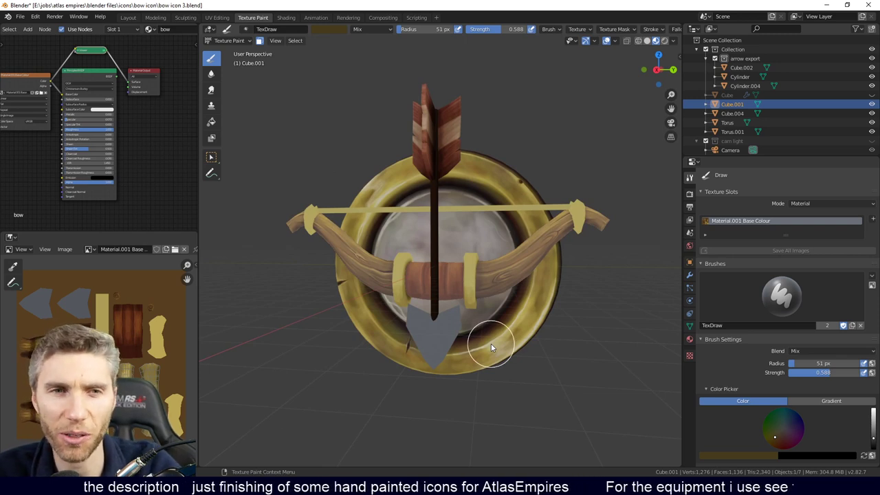
{"action": "middle_click_drag", "start_coordinate": [490, 343], "coordinate": [512, 344]}
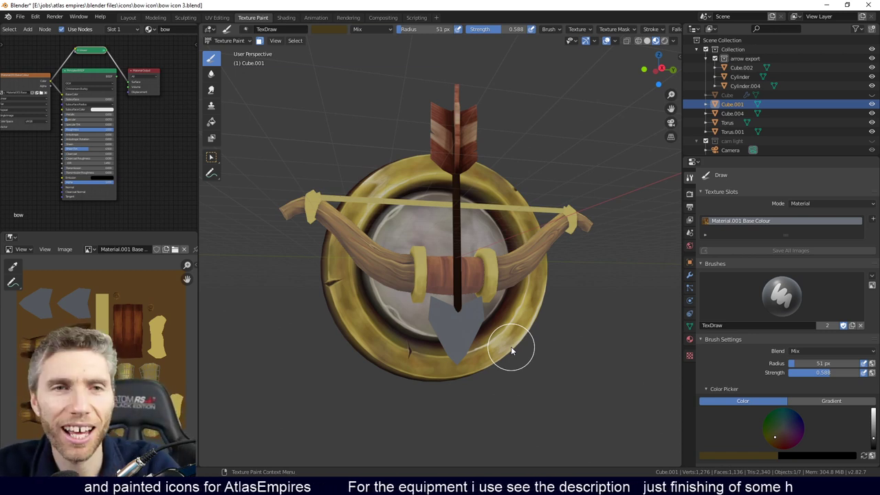
{"action": "mouse_move", "coordinate": [511, 346]}
{"action": "middle_mouse_down"}
{"action": "mouse_move", "coordinate": [534, 370]}
{"action": "mouse_move", "coordinate": [504, 375]}
{"action": "middle_mouse_up"}
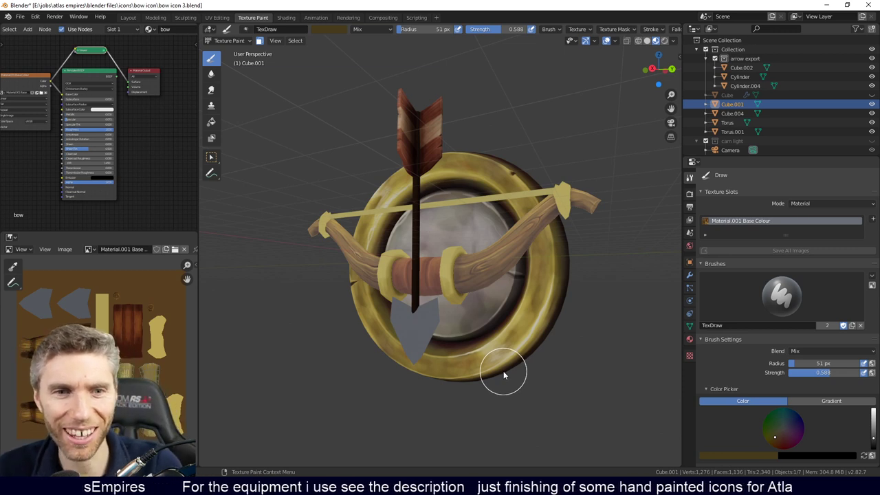
{"action": "middle_click_drag", "start_coordinate": [501, 294], "coordinate": [439, 230]}
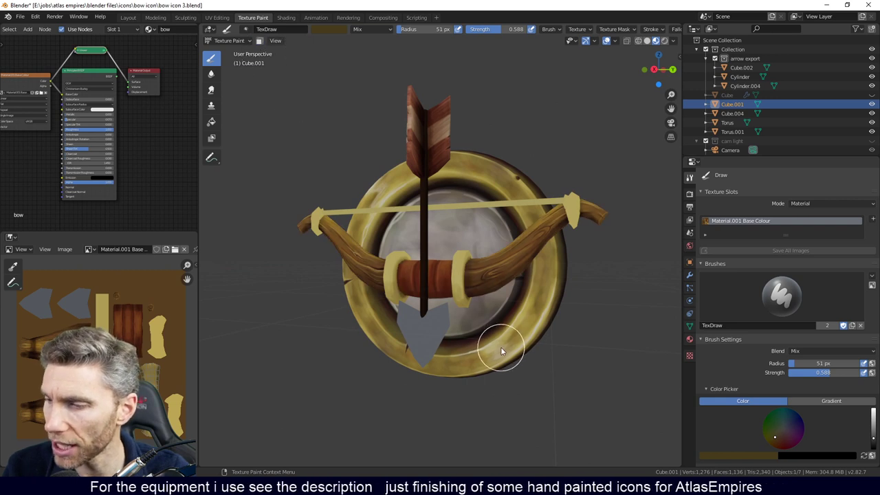
Paint a dark olive-brown stroke on the left grip ring with face-selection masking on, and turn the masking off.
{"action": "scroll", "coordinate": [502, 350], "scroll_direction": "up", "scroll_amount": 2}
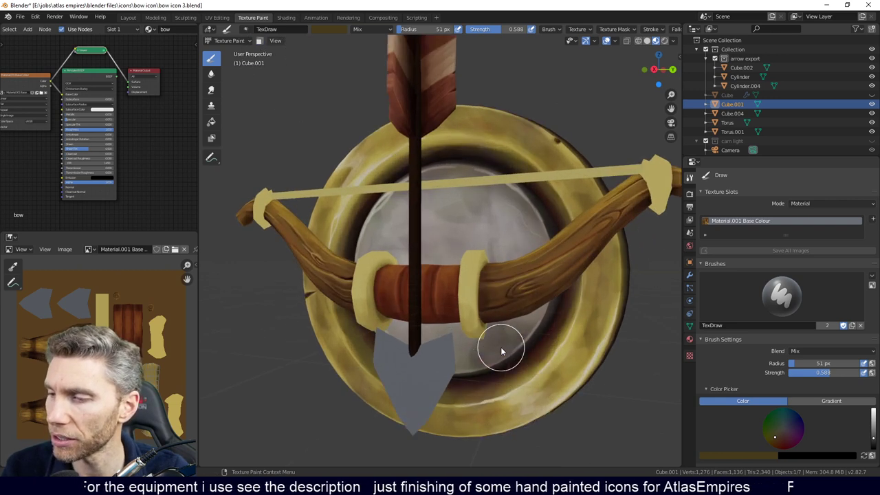
{"action": "left_click", "coordinate": [259, 41]}
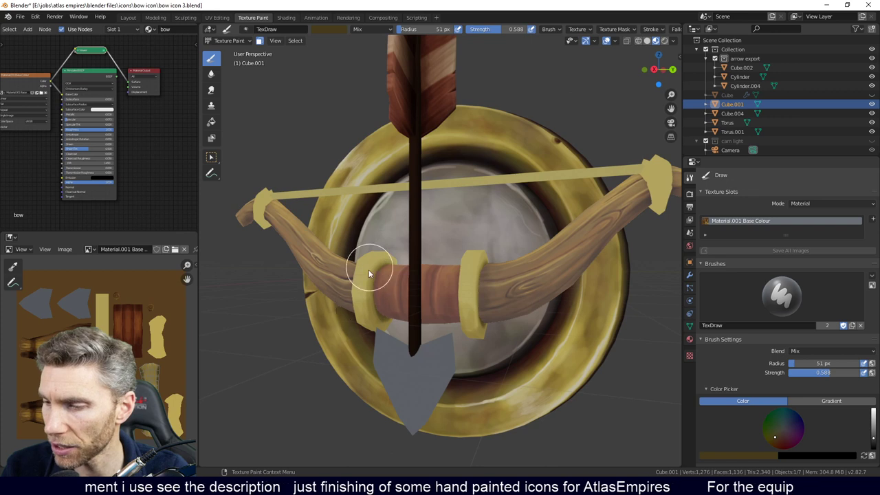
{"action": "left_click_drag", "start_coordinate": [366, 307], "coordinate": [369, 279]}
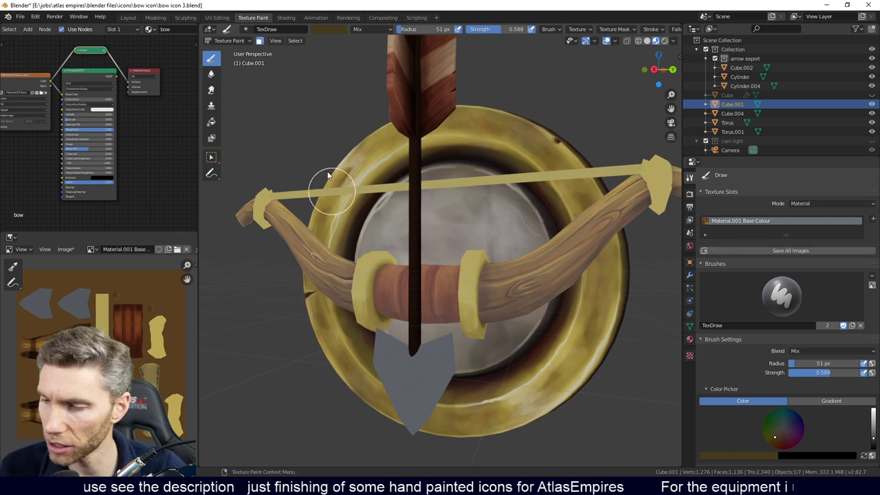
{"action": "left_click", "coordinate": [256, 41]}
{"action": "mouse_move", "coordinate": [467, 271]}
{"action": "middle_mouse_down"}
{"action": "mouse_move", "coordinate": [507, 294]}
{"action": "mouse_move", "coordinate": [499, 325]}
{"action": "mouse_move", "coordinate": [525, 336]}
{"action": "middle_mouse_up"}
{"action": "scroll", "coordinate": [507, 295], "scroll_direction": "down", "scroll_amount": 1}
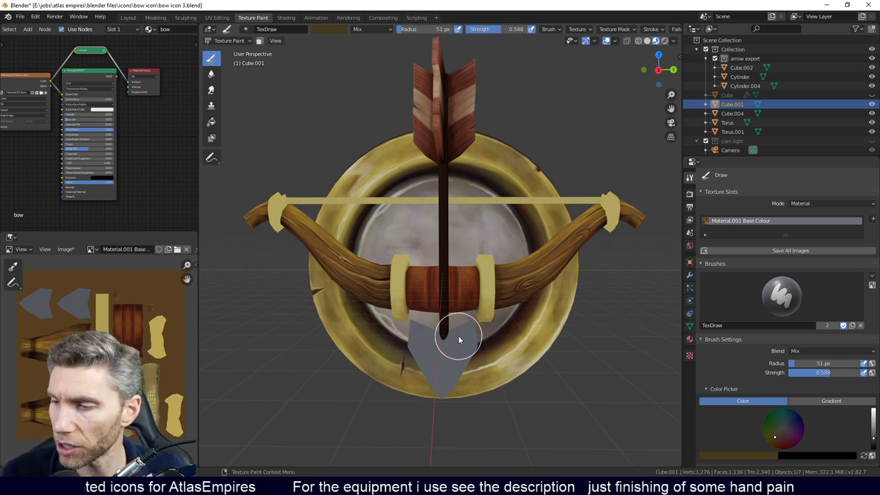
{"action": "mouse_move", "coordinate": [511, 338]}
{"action": "middle_mouse_down"}
{"action": "mouse_move", "coordinate": [485, 342]}
{"action": "mouse_move", "coordinate": [431, 327]}
{"action": "middle_mouse_up"}
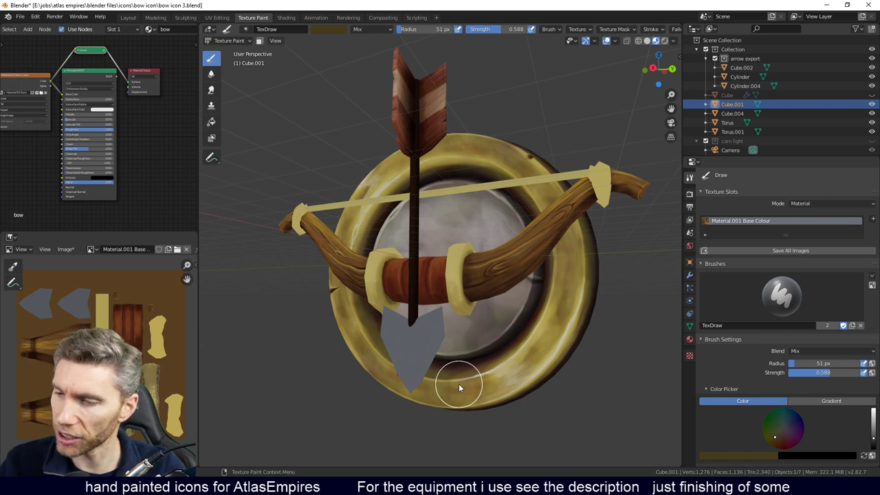
{"action": "middle_click_drag", "start_coordinate": [459, 384], "coordinate": [320, 274]}
{"action": "scroll", "coordinate": [385, 306], "scroll_direction": "up", "scroll_amount": 4}
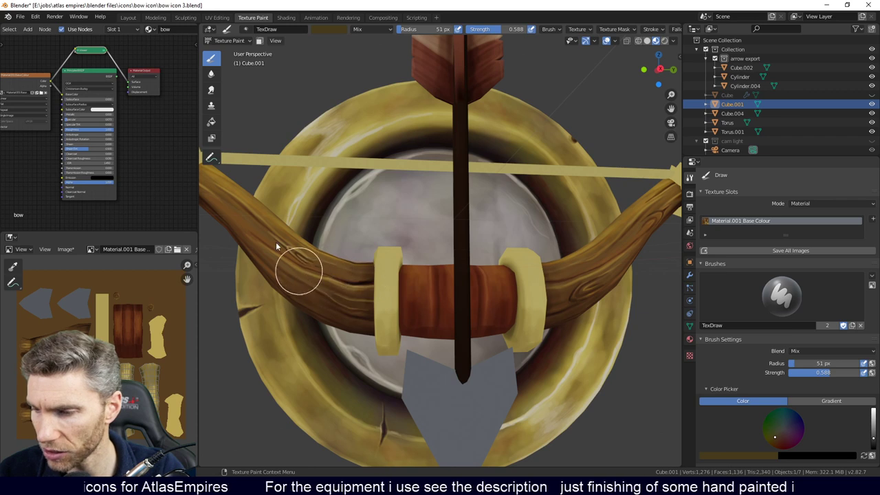
Put Cube.001 in Edit Mode and hide the Torus and Torus.001 objects so only the bow and arrow show.
{"action": "mouse_move", "coordinate": [362, 296]}
{"action": "middle_mouse_down"}
{"action": "mouse_move", "coordinate": [422, 318]}
{"action": "mouse_move", "coordinate": [465, 318]}
{"action": "mouse_move", "coordinate": [440, 323]}
{"action": "mouse_move", "coordinate": [475, 315]}
{"action": "mouse_move", "coordinate": [471, 322]}
{"action": "middle_mouse_up"}
{"action": "key", "text": "Tab"}
{"action": "scroll", "coordinate": [422, 319], "scroll_direction": "down", "scroll_amount": 2}
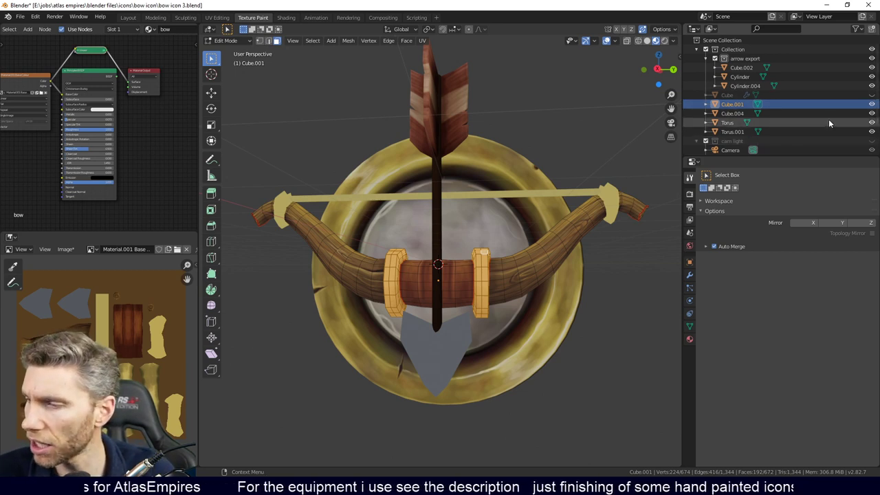
{"action": "left_click_drag", "start_coordinate": [871, 122], "coordinate": [872, 132]}
Switch Cube.001 back to Texture Paint mode.
{"action": "middle_click_drag", "start_coordinate": [509, 261], "coordinate": [562, 244]}
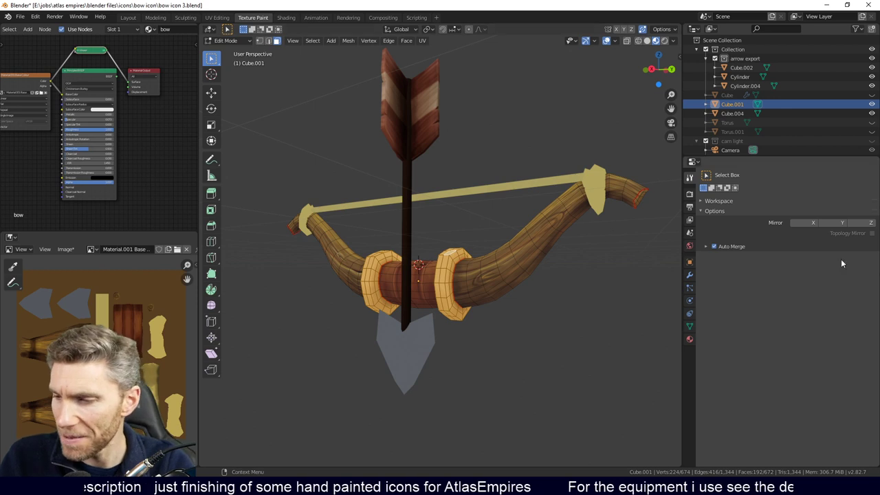
{"action": "middle_click_drag", "start_coordinate": [571, 275], "coordinate": [587, 272]}
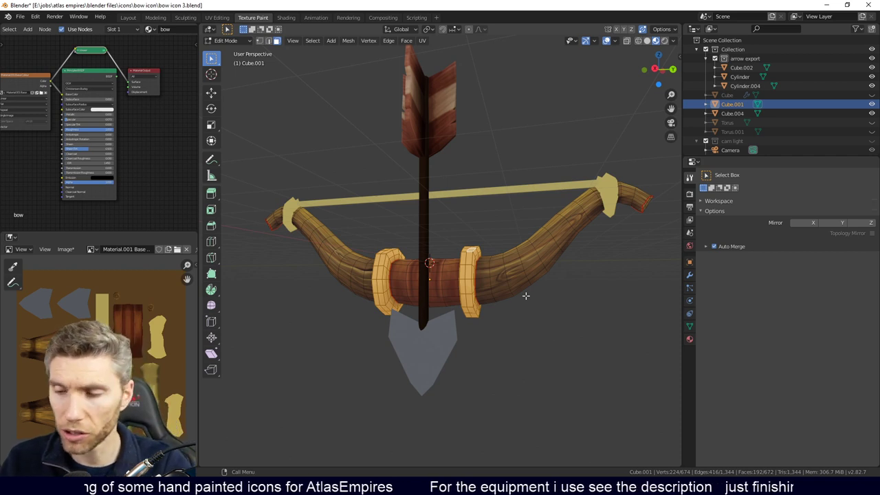
{"action": "middle_click_drag", "start_coordinate": [518, 314], "coordinate": [521, 315]}
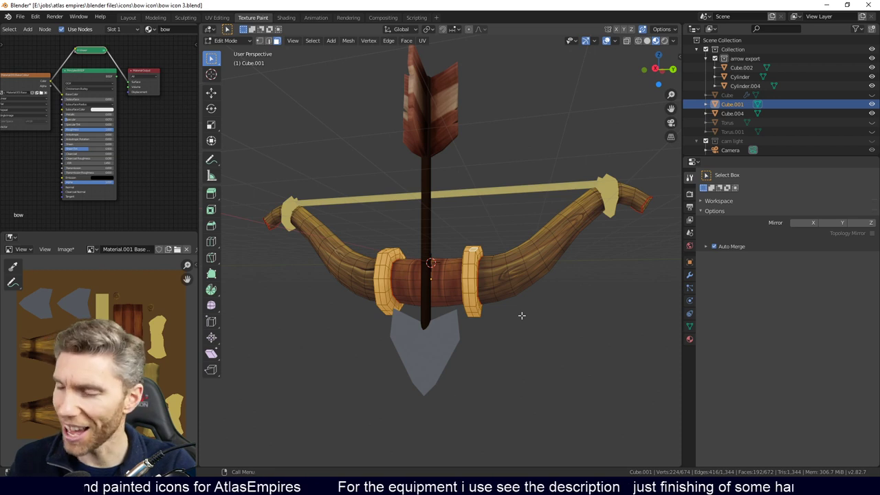
{"action": "scroll", "coordinate": [501, 328], "scroll_direction": "up", "scroll_amount": 5}
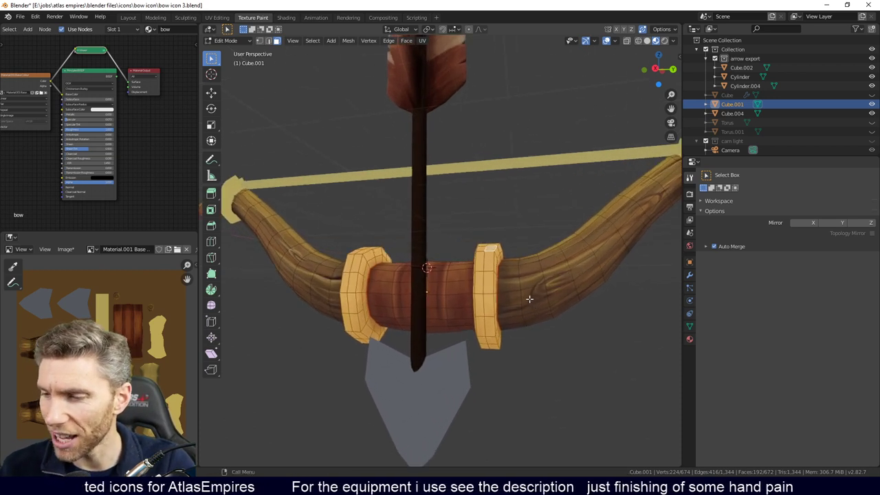
{"action": "middle_click_drag", "start_coordinate": [541, 303], "coordinate": [543, 323]}
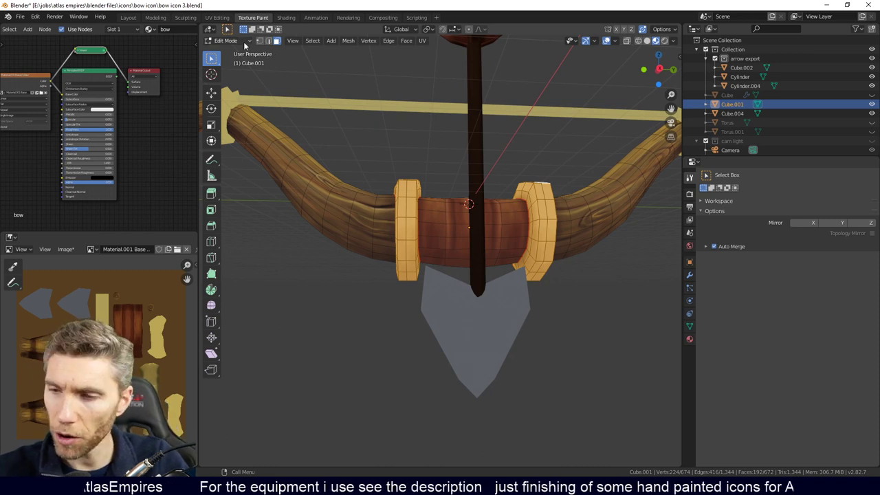
{"action": "left_click", "coordinate": [246, 41]}
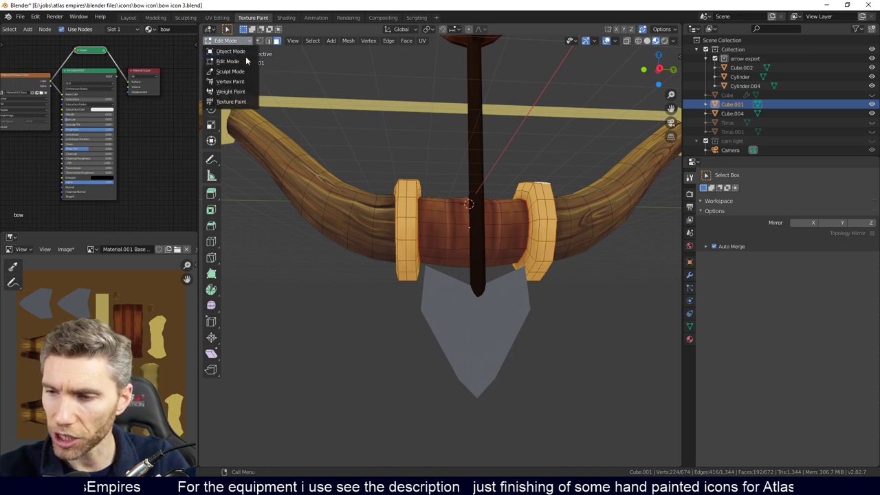
{"action": "left_click", "coordinate": [245, 103]}
Show the image properties of the bow colour texture in the image editor's sidebar.
{"action": "mouse_move", "coordinate": [509, 340]}
{"action": "middle_mouse_down"}
{"action": "mouse_move", "coordinate": [477, 366]}
{"action": "mouse_move", "coordinate": [494, 326]}
{"action": "middle_mouse_up"}
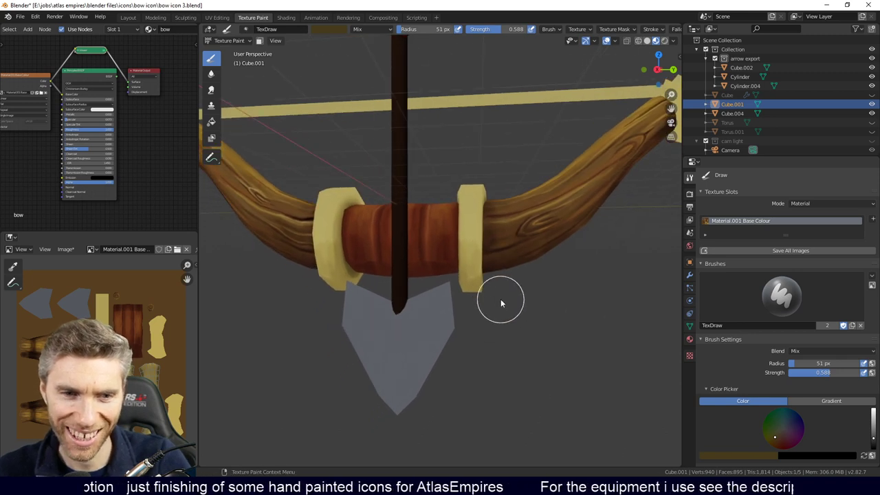
{"action": "mouse_move", "coordinate": [503, 311]}
{"action": "middle_mouse_down"}
{"action": "mouse_move", "coordinate": [509, 303]}
{"action": "mouse_move", "coordinate": [508, 321]}
{"action": "middle_mouse_up"}
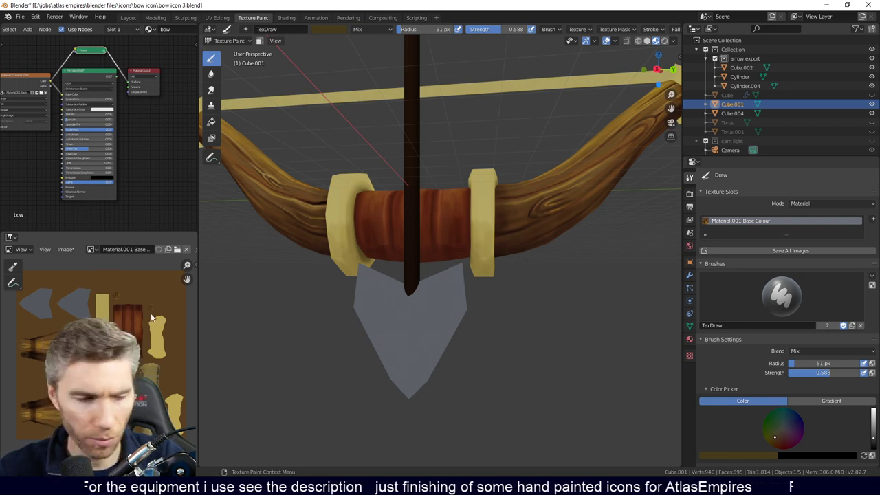
{"action": "key", "text": "n"}
{"action": "left_click", "coordinate": [192, 283]}
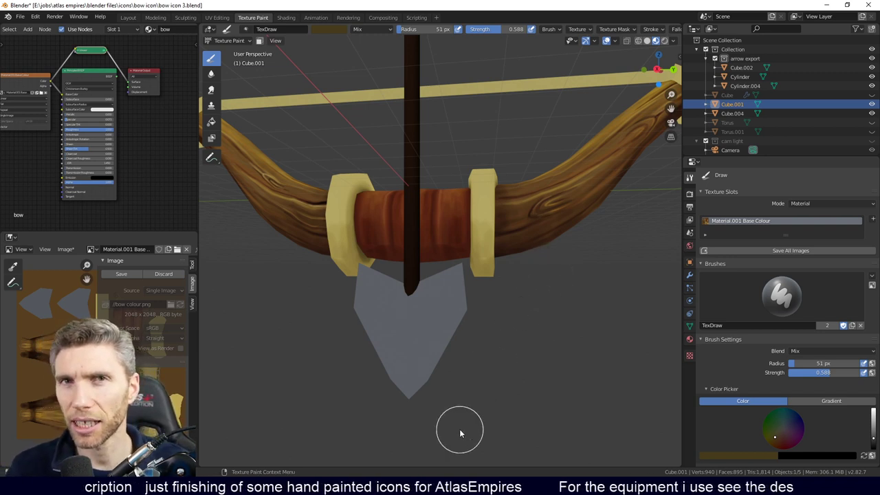
Change the brush colour to dark green and bring the two grip rings into close view.
{"action": "key", "text": "x"}
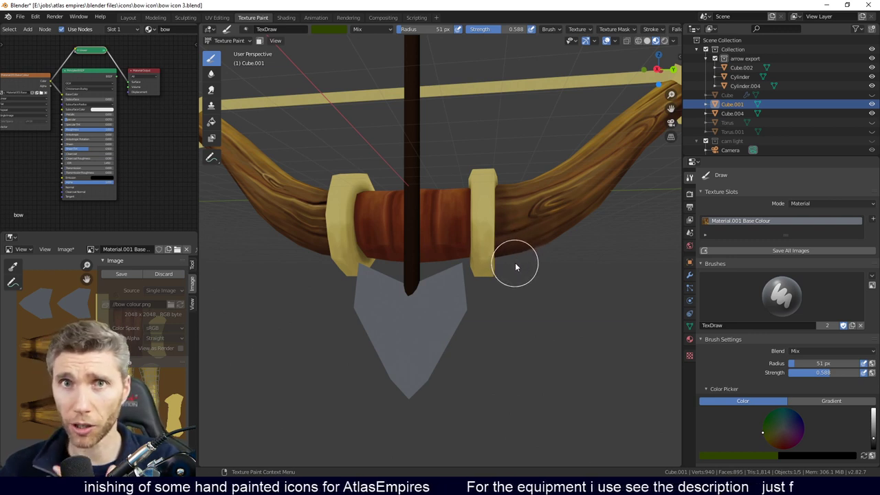
{"action": "middle_click_drag", "start_coordinate": [527, 264], "coordinate": [536, 295]}
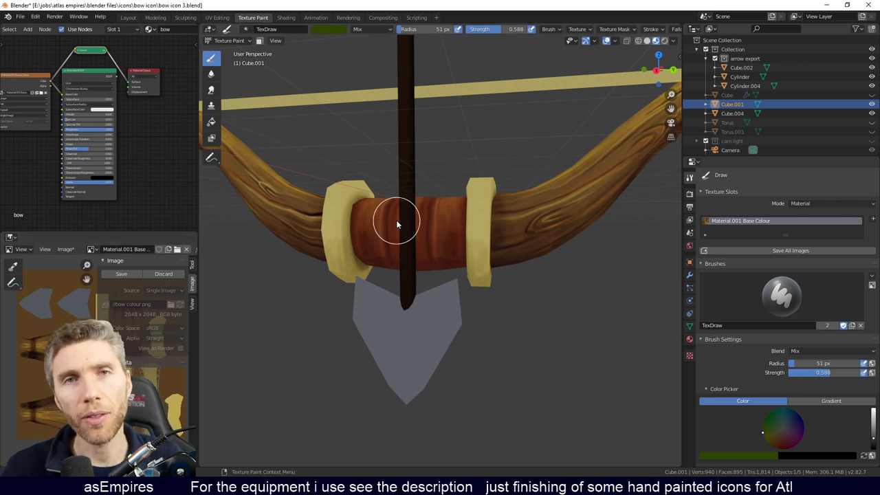
{"action": "mouse_move", "coordinate": [468, 276]}
{"action": "middle_mouse_down"}
{"action": "mouse_move", "coordinate": [485, 283]}
{"action": "mouse_move", "coordinate": [495, 271]}
{"action": "mouse_move", "coordinate": [462, 327]}
{"action": "middle_mouse_up"}
{"action": "scroll", "coordinate": [494, 271], "scroll_direction": "down", "scroll_amount": 3}
{"action": "scroll", "coordinate": [463, 327], "scroll_direction": "up", "scroll_amount": 1}
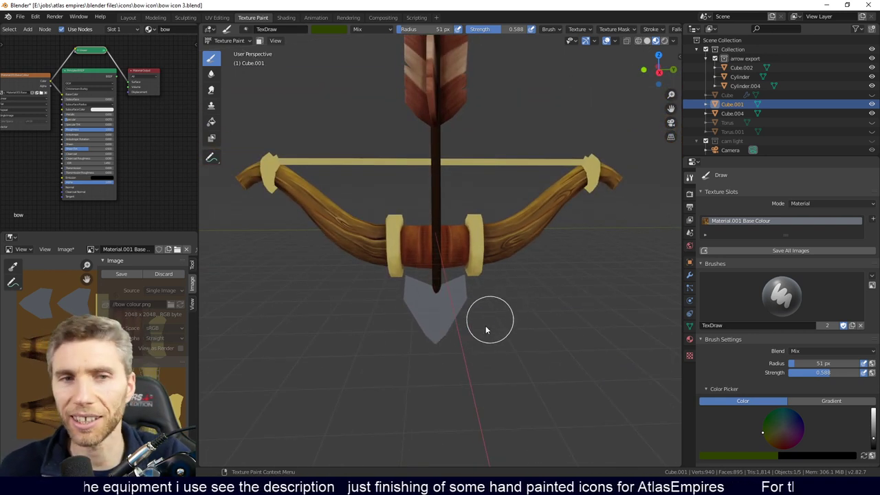
{"action": "middle_click_drag", "start_coordinate": [474, 311], "coordinate": [503, 280]}
{"action": "scroll", "coordinate": [487, 310], "scroll_direction": "up", "scroll_amount": 2}
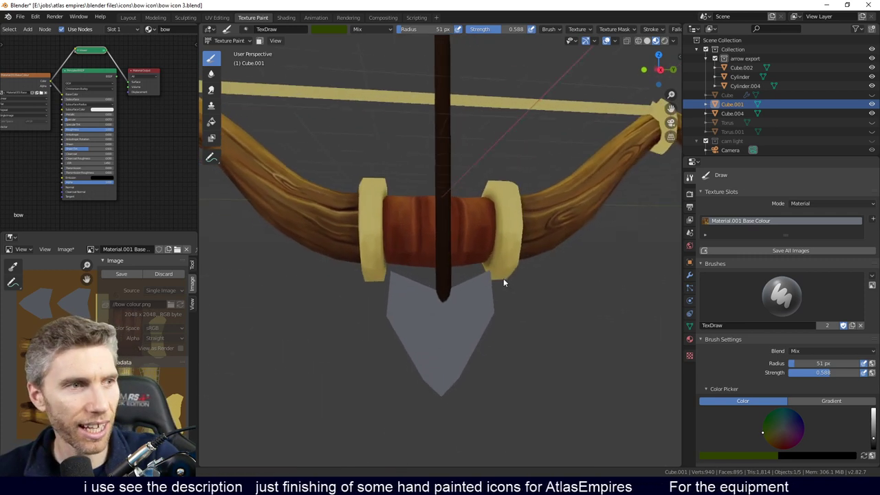
{"action": "scroll", "coordinate": [503, 274], "scroll_direction": "up", "scroll_amount": 2}
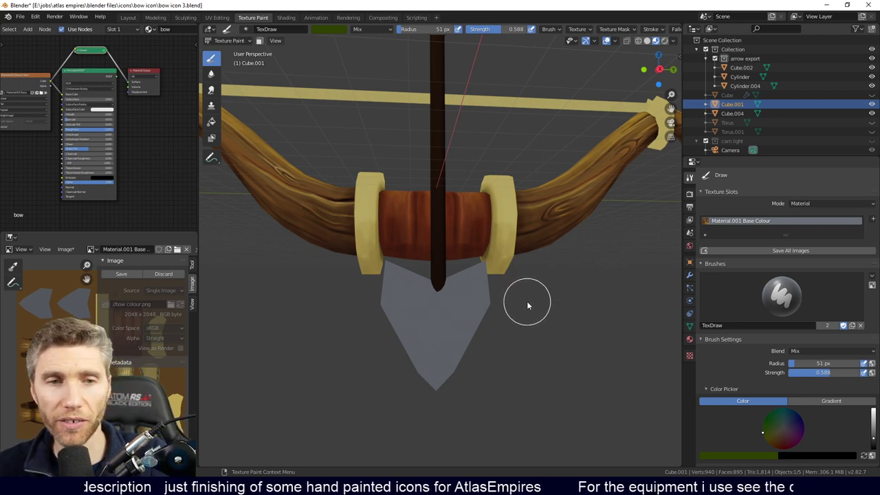
{"action": "mouse_move", "coordinate": [505, 275]}
{"action": "middle_mouse_down"}
{"action": "mouse_move", "coordinate": [490, 290]}
{"action": "mouse_move", "coordinate": [510, 286]}
{"action": "mouse_move", "coordinate": [506, 269]}
{"action": "middle_mouse_up"}
{"action": "scroll", "coordinate": [506, 279], "scroll_direction": "up", "scroll_amount": 3}
Check the face selection on the grip rings in Edit Mode and return to Texture Paint mode.
{"action": "left_click", "coordinate": [234, 40]}
{"action": "left_click", "coordinate": [226, 63]}
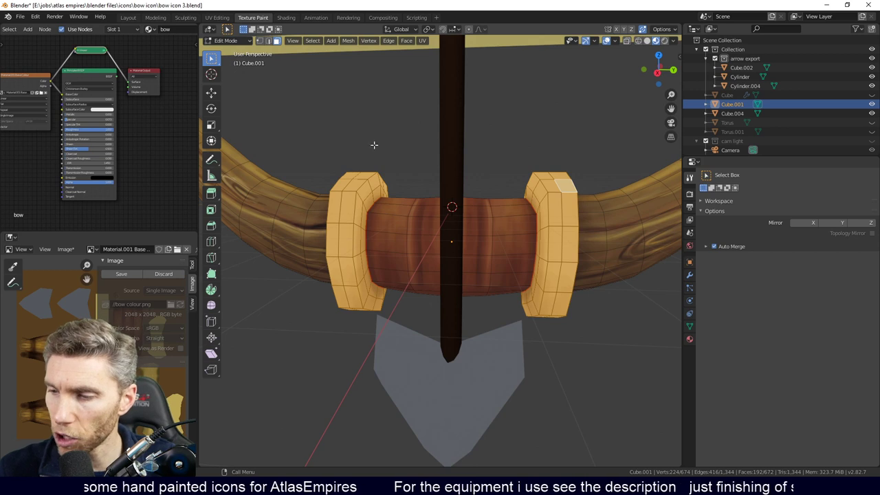
{"action": "left_click", "coordinate": [227, 41]}
{"action": "left_click", "coordinate": [245, 103]}
Turn on face-selection masking, try a dark green stroke down the left grip ring, and undo the stroke.
{"action": "left_click", "coordinate": [259, 40]}
{"action": "left_click_drag", "start_coordinate": [353, 196], "coordinate": [354, 349]}
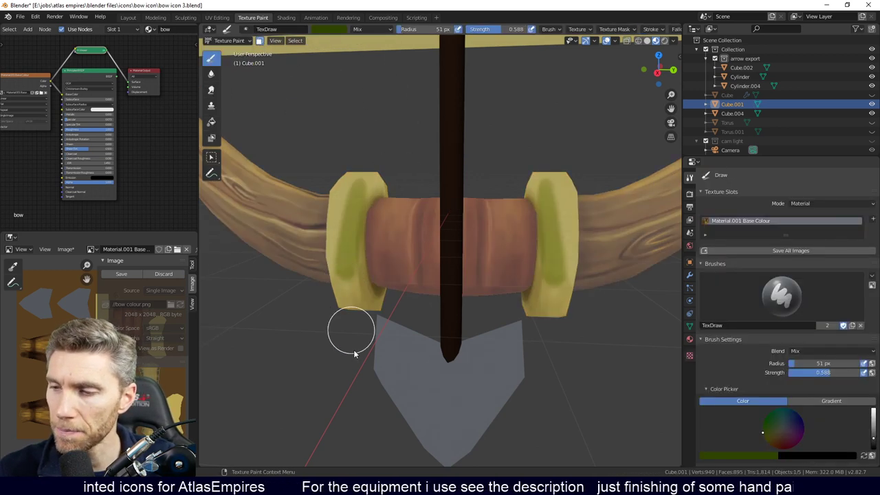
{"action": "key", "text": "ctrl+z"}
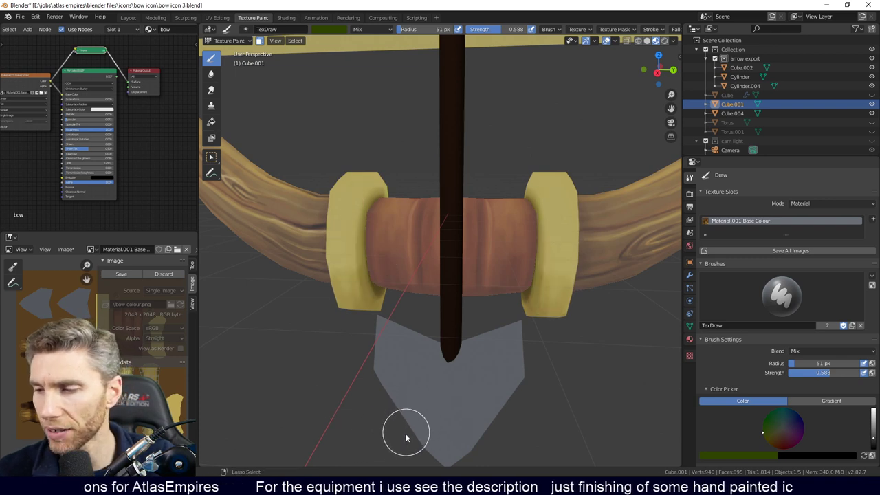
Sample a dark olive-brown brush colour from the shaded inner edge of the left grip ring.
{"action": "middle_click_drag", "start_coordinate": [386, 432], "coordinate": [473, 356]}
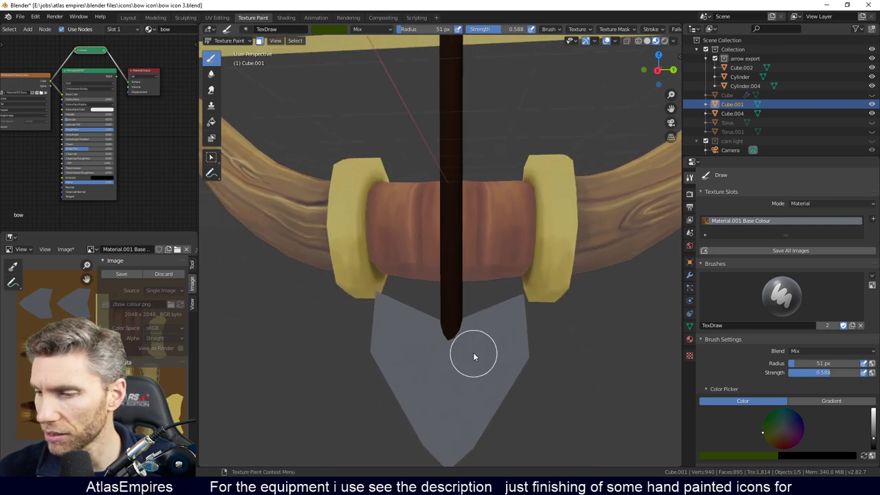
{"action": "middle_click_drag", "start_coordinate": [442, 275], "coordinate": [389, 271]}
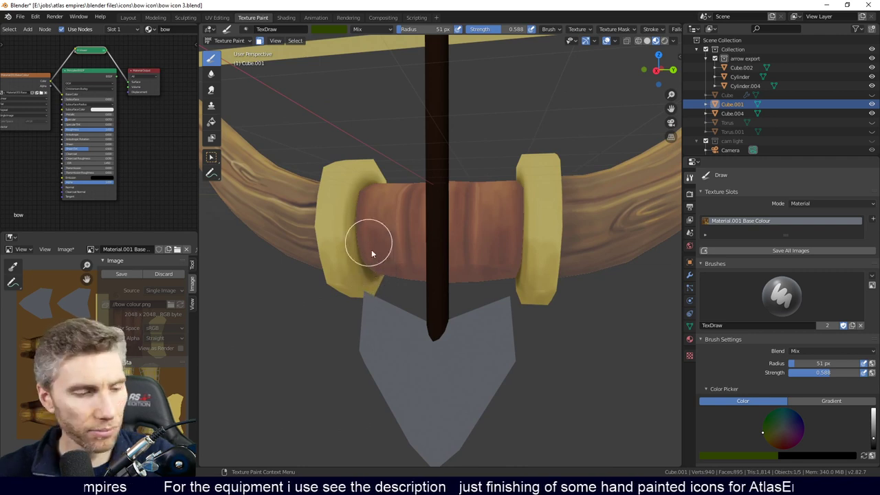
{"action": "key", "text": "s"}
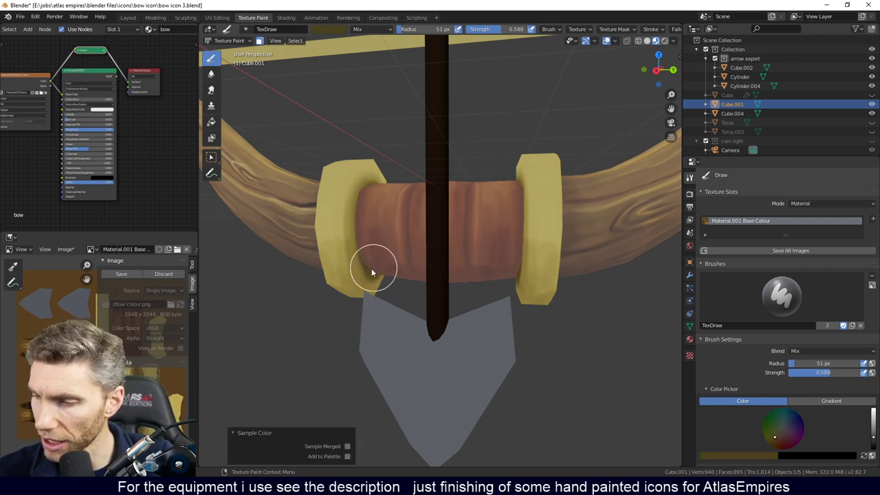
{"action": "mouse_move", "coordinate": [372, 211]}
{"action": "middle_mouse_down"}
{"action": "mouse_move", "coordinate": [416, 220]}
{"action": "mouse_move", "coordinate": [422, 55]}
{"action": "mouse_move", "coordinate": [422, 255]}
{"action": "middle_mouse_up"}
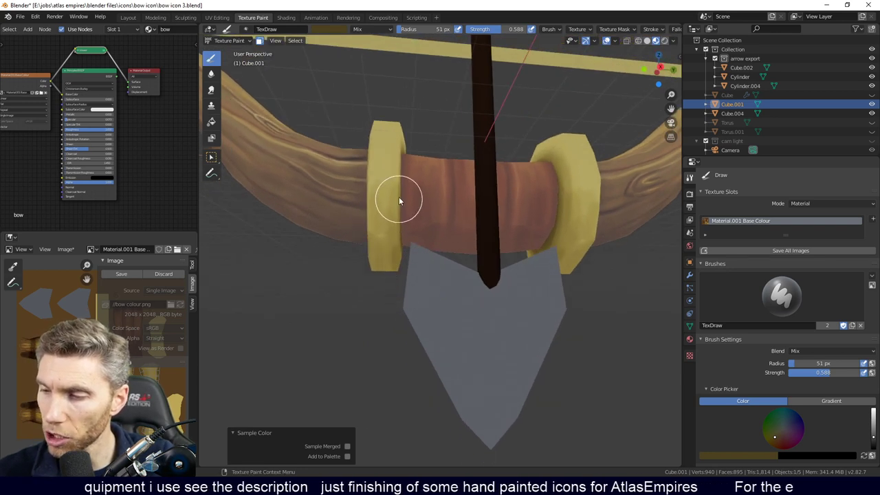
{"action": "mouse_move", "coordinate": [389, 178]}
{"action": "middle_mouse_down"}
{"action": "mouse_move", "coordinate": [426, 287]}
{"action": "mouse_move", "coordinate": [379, 385]}
{"action": "mouse_move", "coordinate": [376, 353]}
{"action": "middle_mouse_up"}
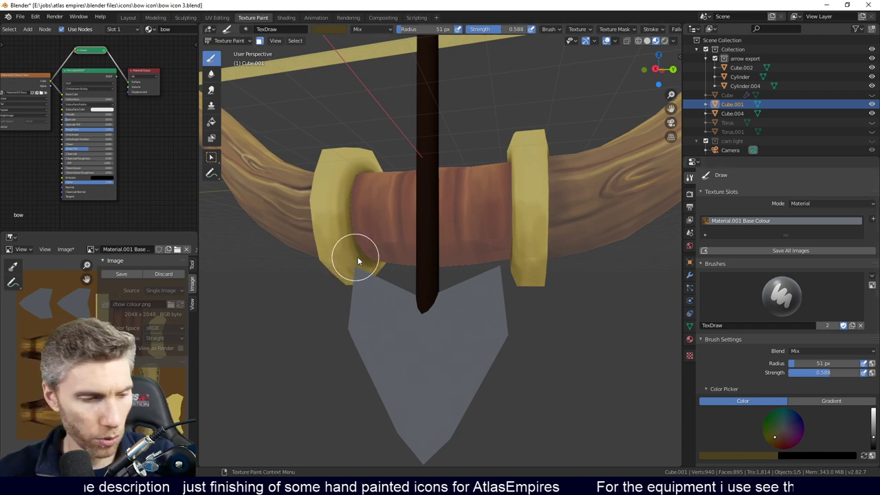
Sample a golden-brown brush colour from the grip ring and shift its hue to olive green.
{"action": "middle_click_drag", "start_coordinate": [357, 256], "coordinate": [377, 253]}
{"action": "key", "text": "s"}
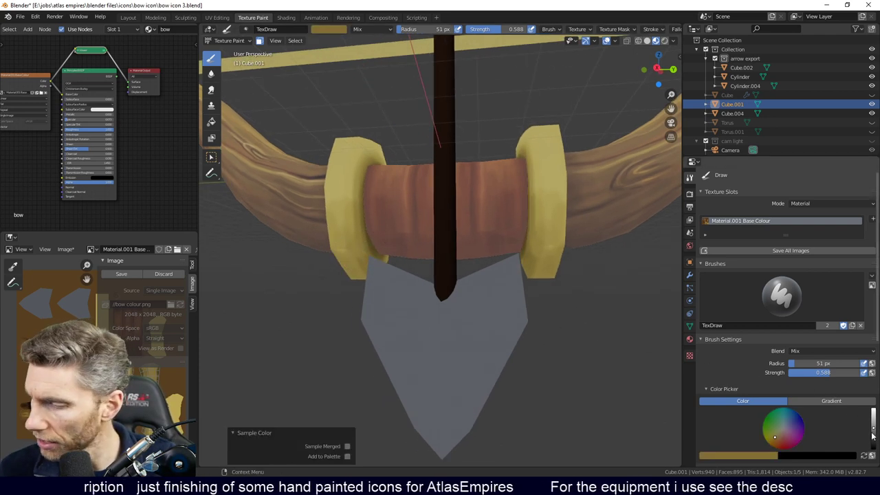
{"action": "left_click", "coordinate": [771, 437]}
{"action": "middle_click_drag", "start_coordinate": [613, 369], "coordinate": [405, 266]}
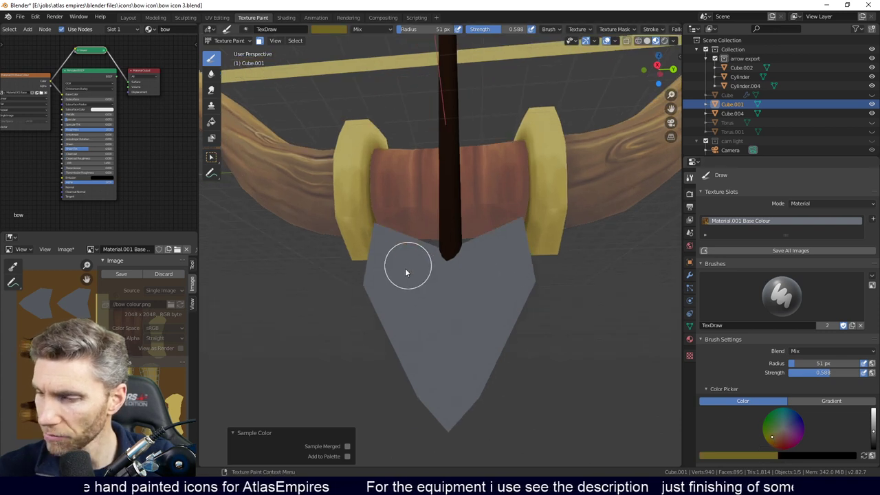
Paint olive shading on the lower inner edge of the left grip ring and check both rings from several angles.
{"action": "mouse_move", "coordinate": [358, 242]}
{"action": "middle_mouse_down"}
{"action": "mouse_move", "coordinate": [406, 257]}
{"action": "mouse_move", "coordinate": [395, 275]}
{"action": "mouse_move", "coordinate": [410, 284]}
{"action": "middle_mouse_up"}
{"action": "mouse_move", "coordinate": [409, 280]}
{"action": "left_mouse_down"}
{"action": "mouse_move", "coordinate": [407, 251]}
{"action": "mouse_move", "coordinate": [418, 241]}
{"action": "mouse_move", "coordinate": [428, 257]}
{"action": "mouse_move", "coordinate": [454, 257]}
{"action": "left_mouse_up"}
{"action": "middle_click_drag", "start_coordinate": [453, 257], "coordinate": [387, 293]}
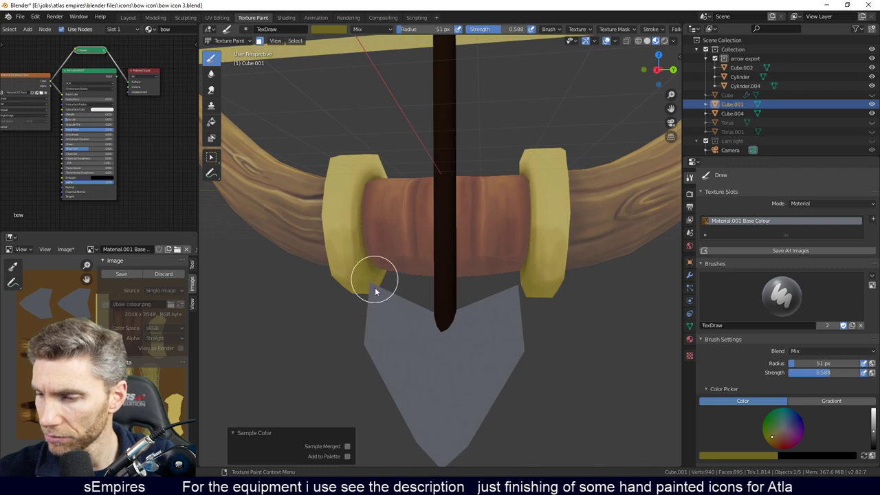
{"action": "mouse_move", "coordinate": [456, 248]}
{"action": "middle_mouse_down"}
{"action": "mouse_move", "coordinate": [426, 199]}
{"action": "mouse_move", "coordinate": [412, 277]}
{"action": "mouse_move", "coordinate": [367, 347]}
{"action": "middle_mouse_up"}
{"action": "middle_click_drag", "start_coordinate": [416, 289], "coordinate": [530, 241]}
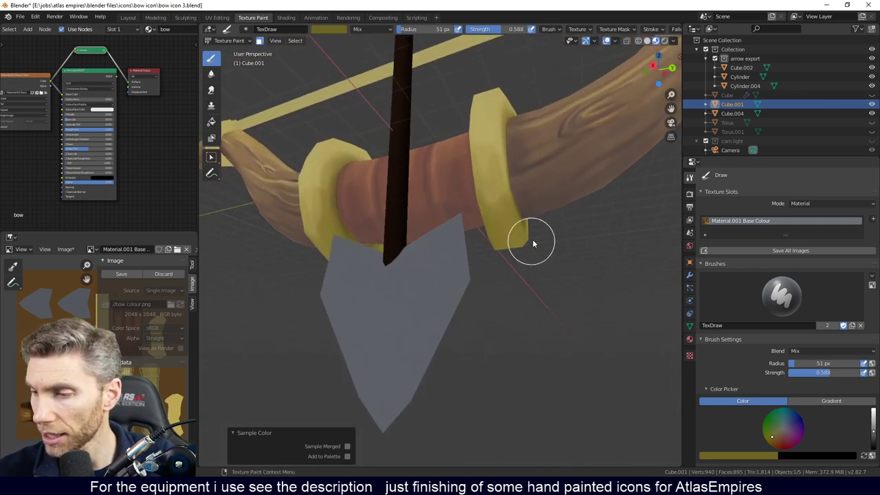
{"action": "scroll", "coordinate": [527, 243], "scroll_direction": "up", "scroll_amount": 3}
{"action": "scroll", "coordinate": [783, 401], "scroll_direction": "down", "scroll_amount": 8}
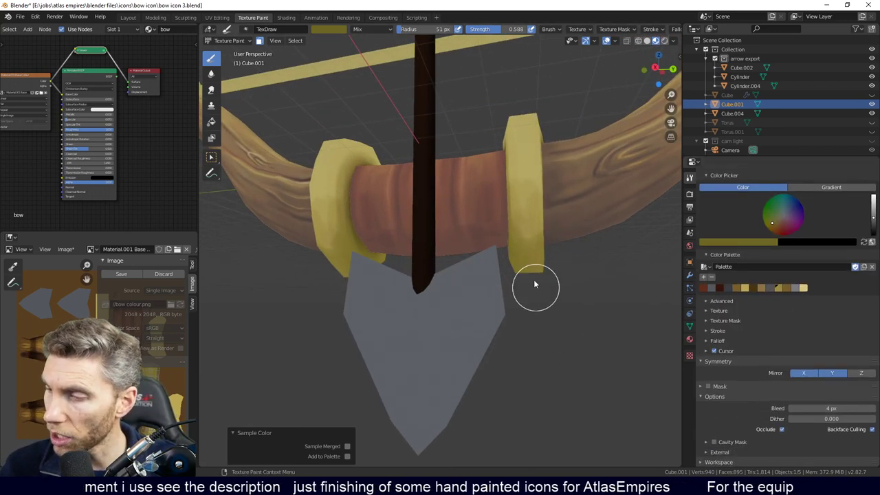
{"action": "middle_click_drag", "start_coordinate": [534, 279], "coordinate": [487, 301]}
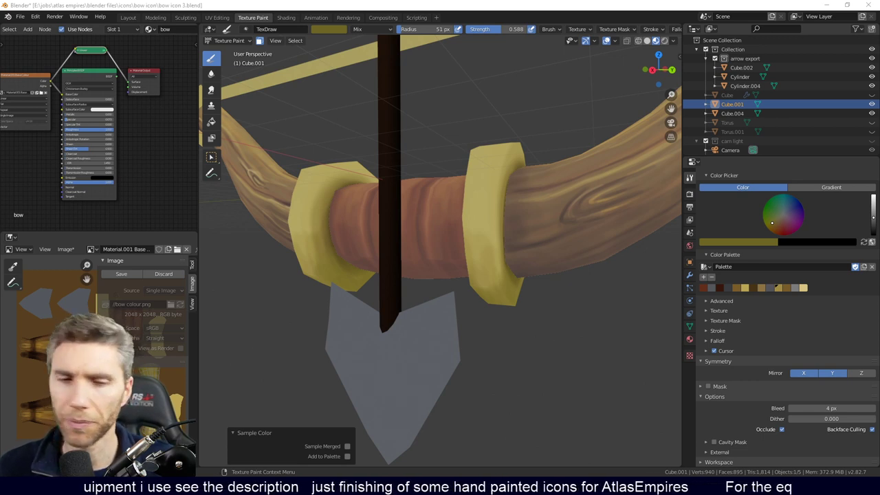
Switch to PureRef and load the backup of the recent reference board atlas empires.pur.
{"action": "key", "text": "alt+Tab"}
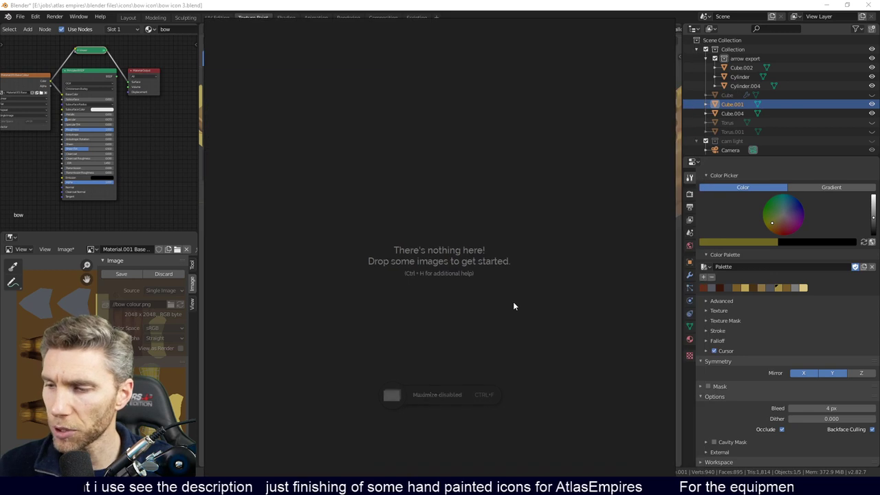
{"action": "right_click", "coordinate": [481, 309]}
{"action": "mouse_move", "coordinate": [515, 279]}
{"action": "mouse_move", "coordinate": [586, 288]}
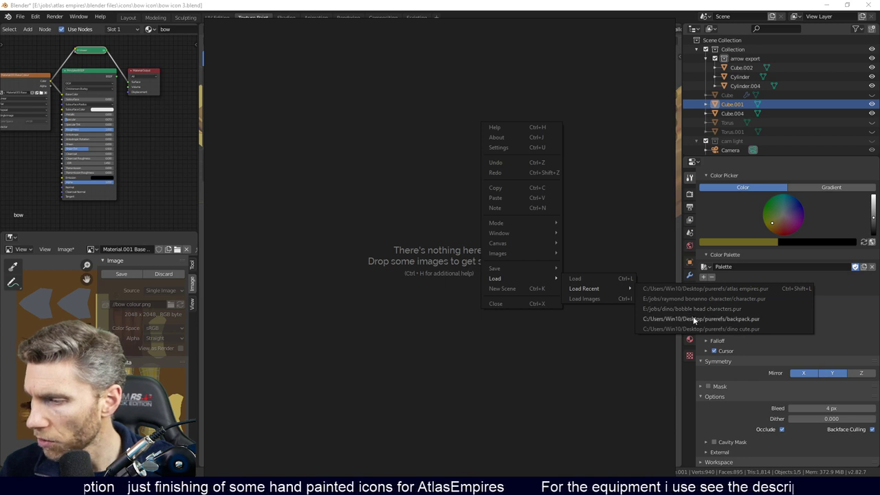
{"action": "left_click", "coordinate": [695, 289]}
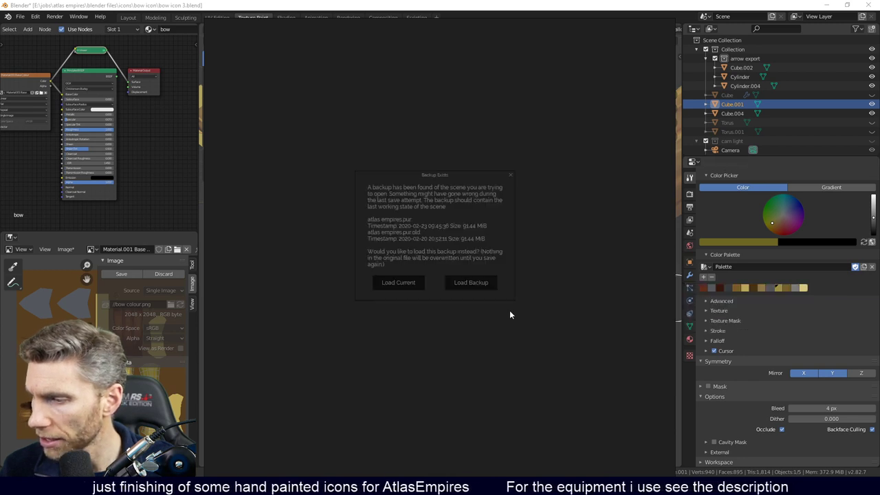
{"action": "left_click", "coordinate": [475, 285]}
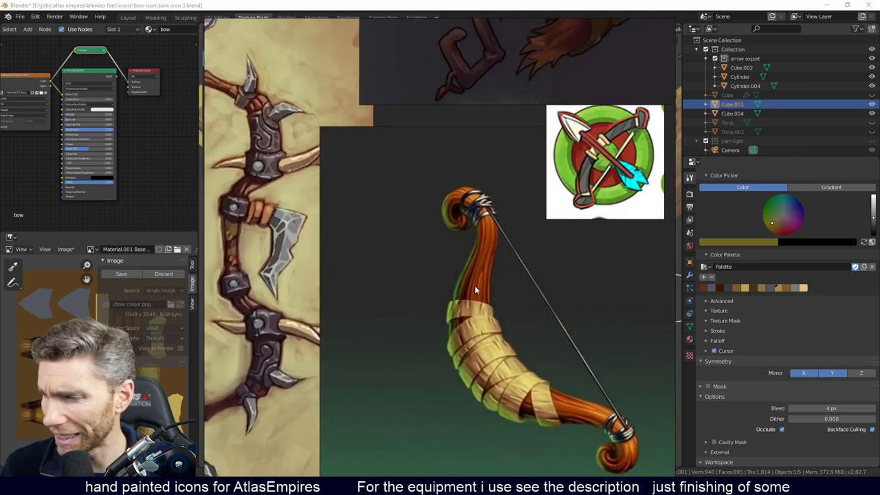
Examine the bow reference paintings on the board, including the wrapped wooden bow and the small bow-and-arrow icon.
{"action": "left_click_drag", "start_coordinate": [555, 369], "coordinate": [511, 294]}
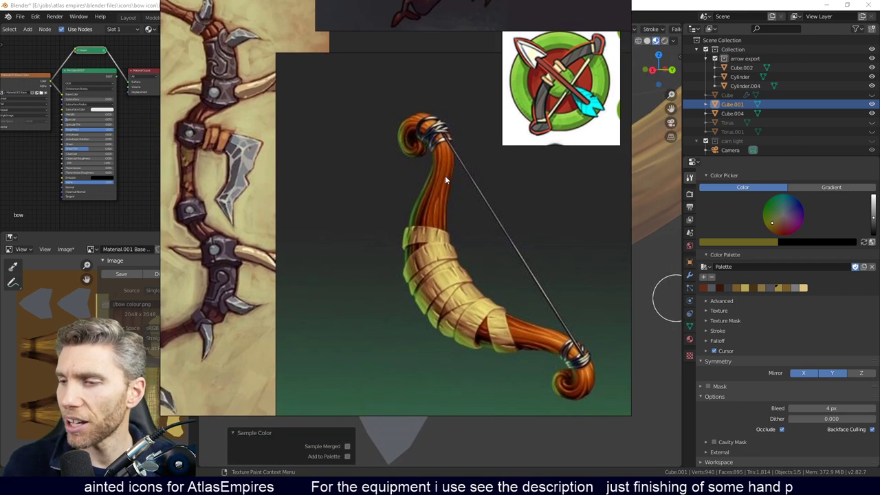
{"action": "scroll", "coordinate": [515, 217], "scroll_direction": "down", "scroll_amount": 5}
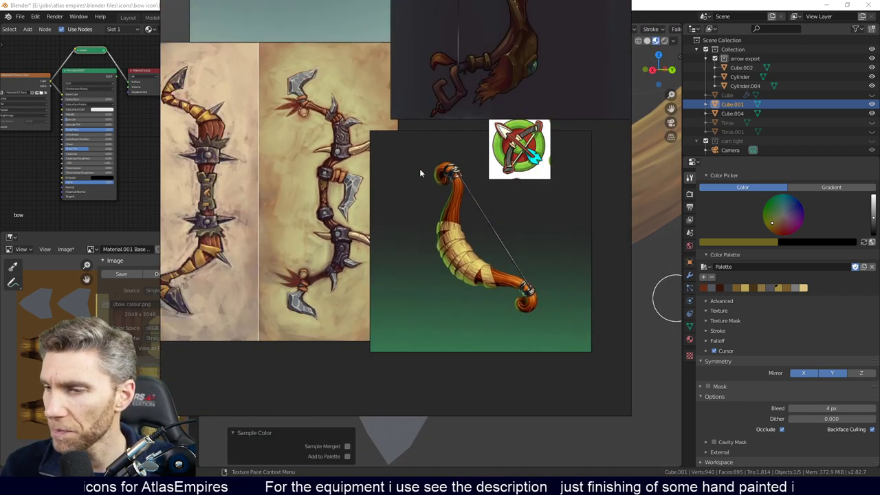
{"action": "scroll", "coordinate": [548, 232], "scroll_direction": "up", "scroll_amount": 4}
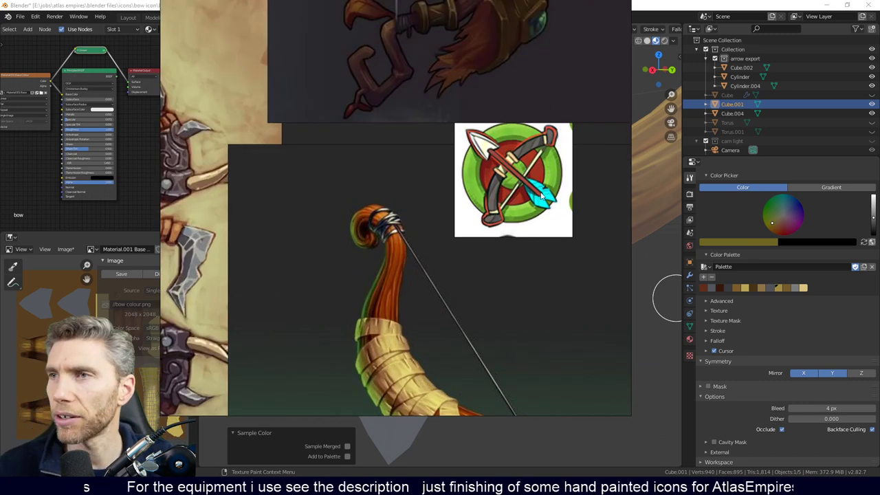
{"action": "scroll", "coordinate": [522, 266], "scroll_direction": "down", "scroll_amount": 3}
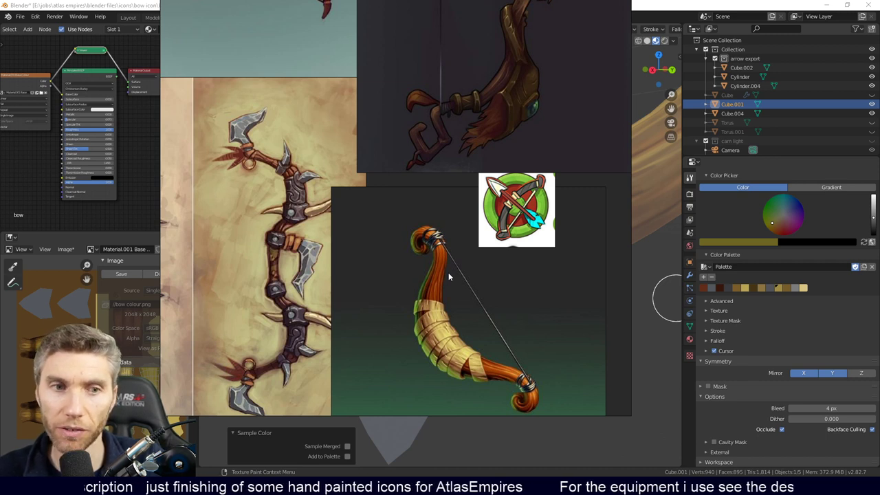
{"action": "scroll", "coordinate": [448, 275], "scroll_direction": "down", "scroll_amount": 5}
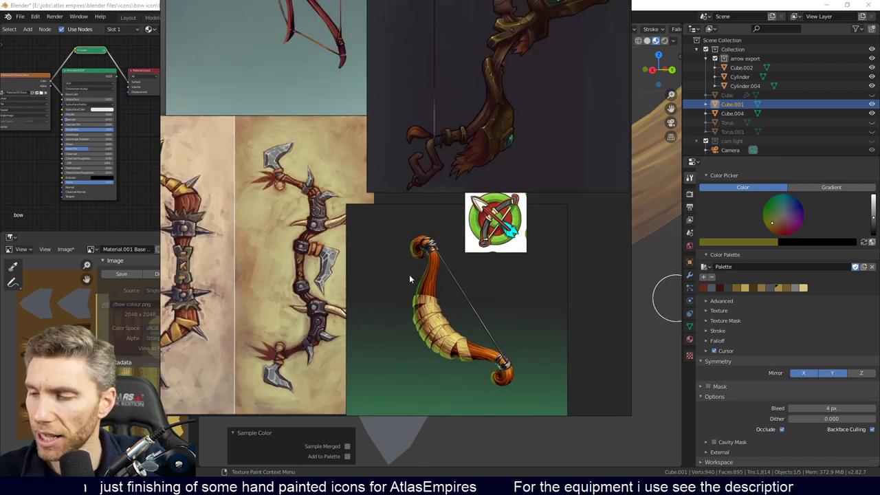
{"action": "scroll", "coordinate": [429, 311], "scroll_direction": "down", "scroll_amount": 4}
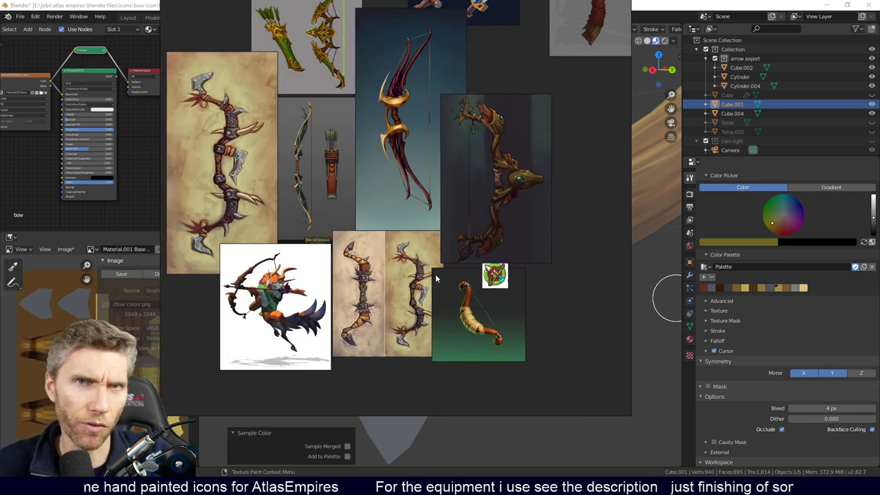
{"action": "scroll", "coordinate": [435, 273], "scroll_direction": "down", "scroll_amount": 5}
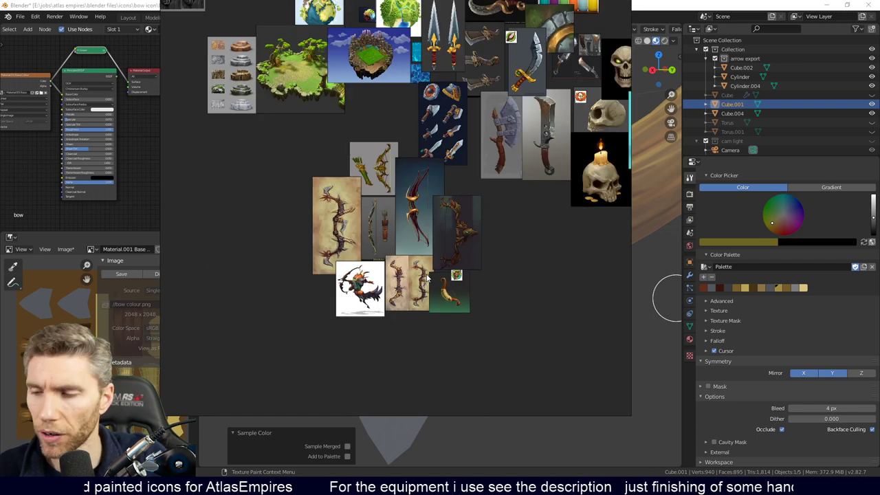
Look over the whole reference board, comparing the bow references with the surrounding weapon, bottle and skull images.
{"action": "scroll", "coordinate": [420, 258], "scroll_direction": "up", "scroll_amount": 4}
{"action": "middle_click_drag", "start_coordinate": [418, 258], "coordinate": [451, 328]}
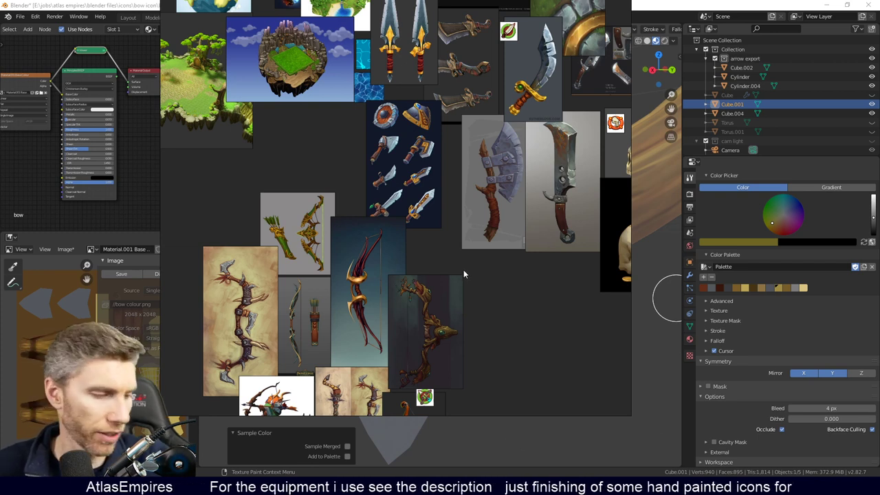
{"action": "scroll", "coordinate": [501, 322], "scroll_direction": "down", "scroll_amount": 1}
{"action": "scroll", "coordinate": [495, 315], "scroll_direction": "down", "scroll_amount": 5}
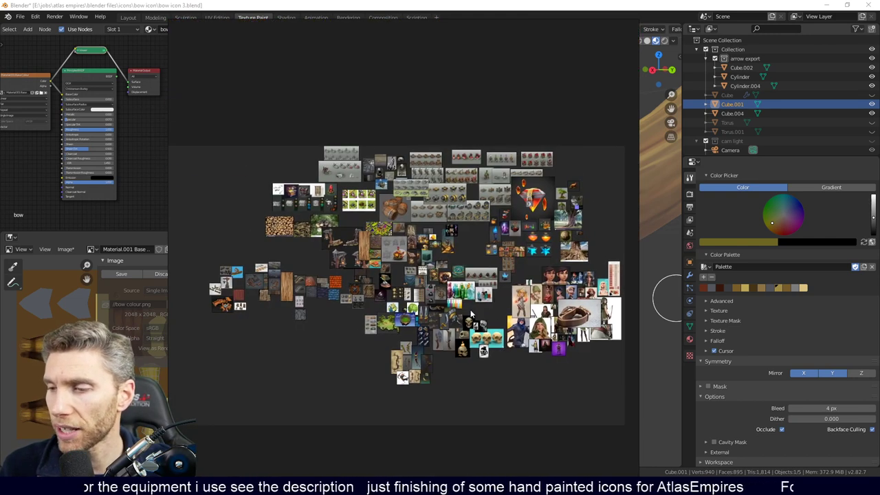
{"action": "scroll", "coordinate": [472, 314], "scroll_direction": "up", "scroll_amount": 8}
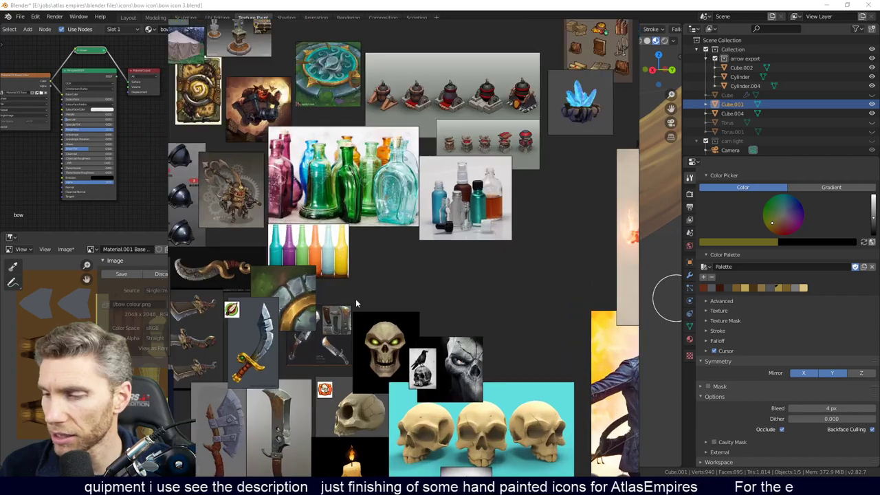
{"action": "middle_click_drag", "start_coordinate": [355, 302], "coordinate": [462, 170]}
{"action": "scroll", "coordinate": [438, 253], "scroll_direction": "up", "scroll_amount": 4}
{"action": "middle_click_drag", "start_coordinate": [438, 253], "coordinate": [526, 227]}
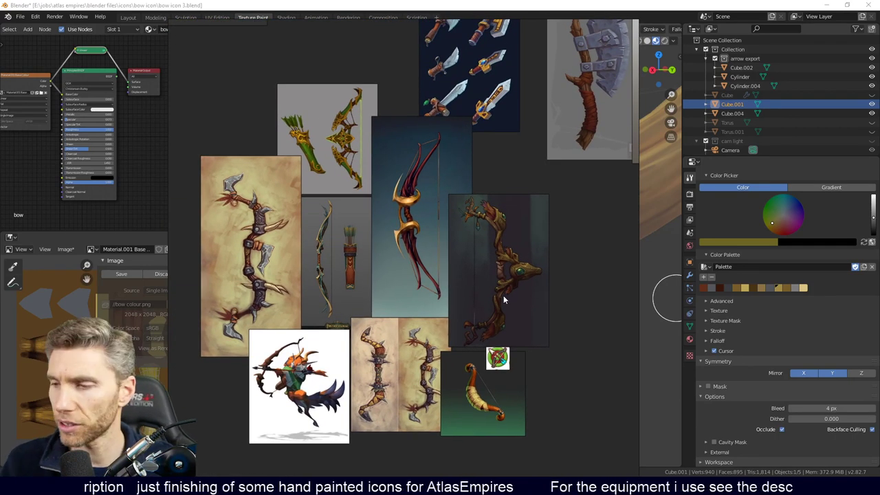
{"action": "scroll", "coordinate": [451, 233], "scroll_direction": "down", "scroll_amount": 4}
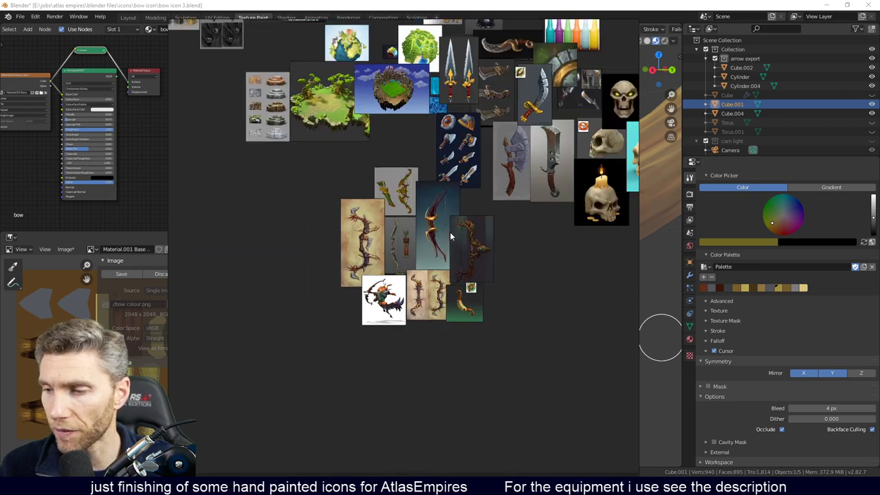
{"action": "scroll", "coordinate": [450, 232], "scroll_direction": "down", "scroll_amount": 2}
{"action": "middle_click_drag", "start_coordinate": [450, 232], "coordinate": [306, 304]}
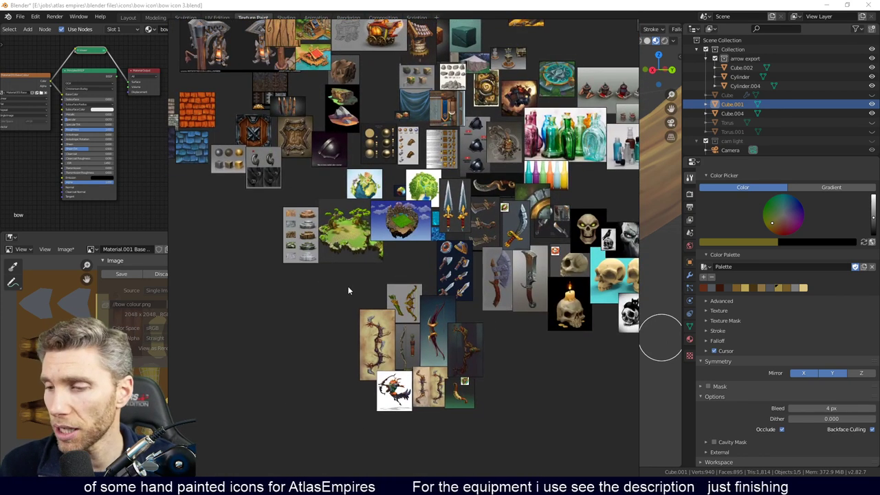
Switch back to Blender, bring the left grip ring close and turn off the Occlude paint option.
{"action": "key", "text": "alt+Tab"}
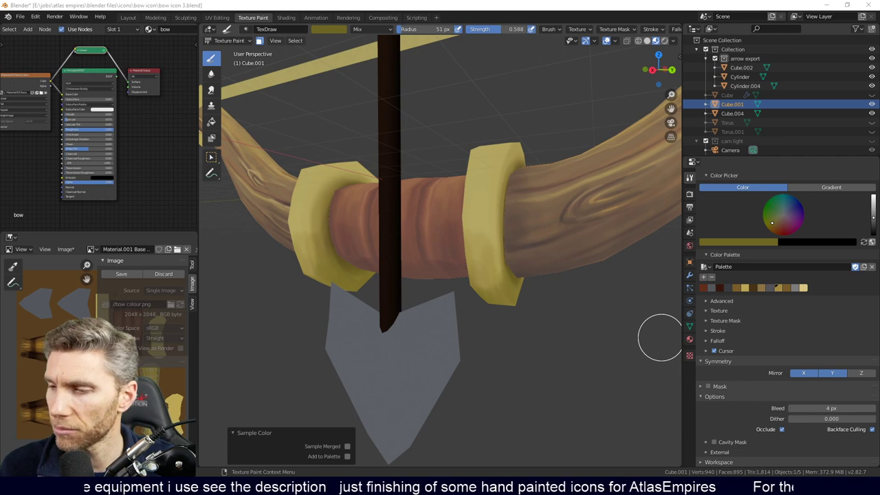
{"action": "middle_click_drag", "start_coordinate": [421, 280], "coordinate": [469, 273]}
{"action": "middle_click_drag", "start_coordinate": [452, 236], "coordinate": [455, 261]}
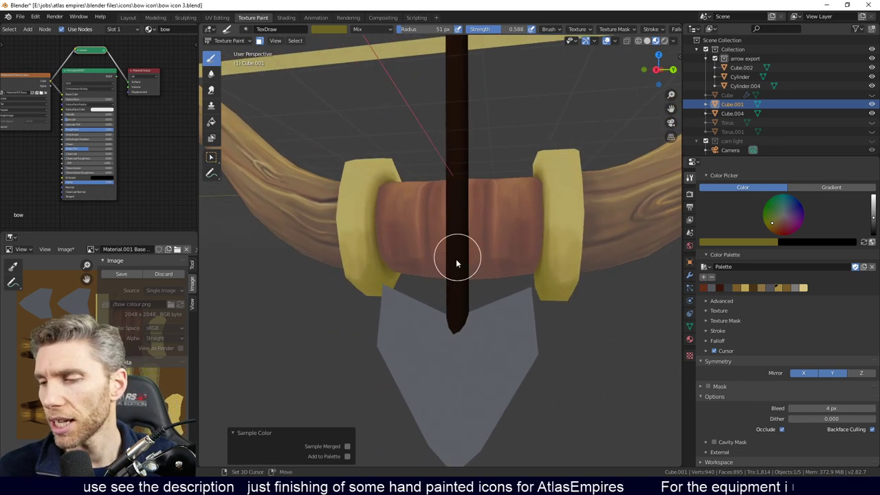
{"action": "mouse_move", "coordinate": [435, 313]}
{"action": "middle_mouse_down"}
{"action": "mouse_move", "coordinate": [421, 322]}
{"action": "mouse_move", "coordinate": [452, 344]}
{"action": "mouse_move", "coordinate": [489, 348]}
{"action": "mouse_move", "coordinate": [430, 354]}
{"action": "mouse_move", "coordinate": [440, 362]}
{"action": "mouse_move", "coordinate": [466, 275]}
{"action": "mouse_move", "coordinate": [468, 312]}
{"action": "mouse_move", "coordinate": [458, 295]}
{"action": "mouse_move", "coordinate": [477, 358]}
{"action": "middle_mouse_up"}
{"action": "scroll", "coordinate": [419, 246], "scroll_direction": "up", "scroll_amount": 6}
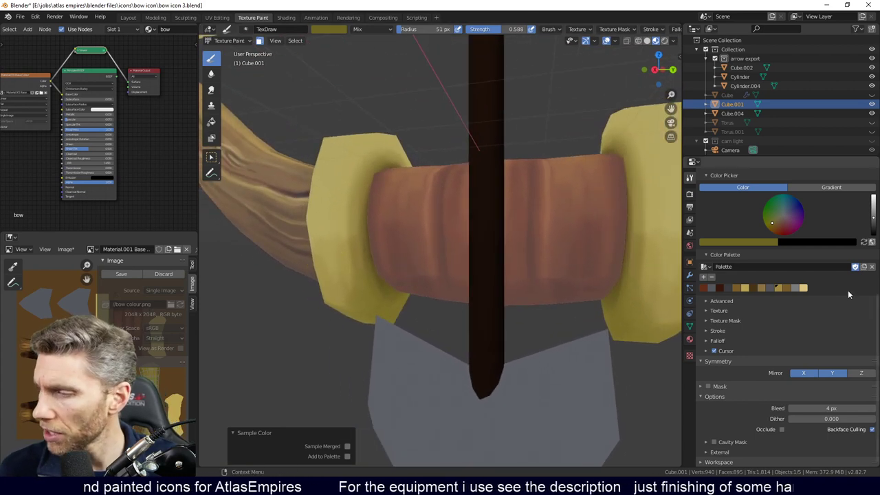
Set the Draw brush's blend mode to Multiply and its strength to 0.187.
{"action": "scroll", "coordinate": [815, 364], "scroll_direction": "up", "scroll_amount": 5}
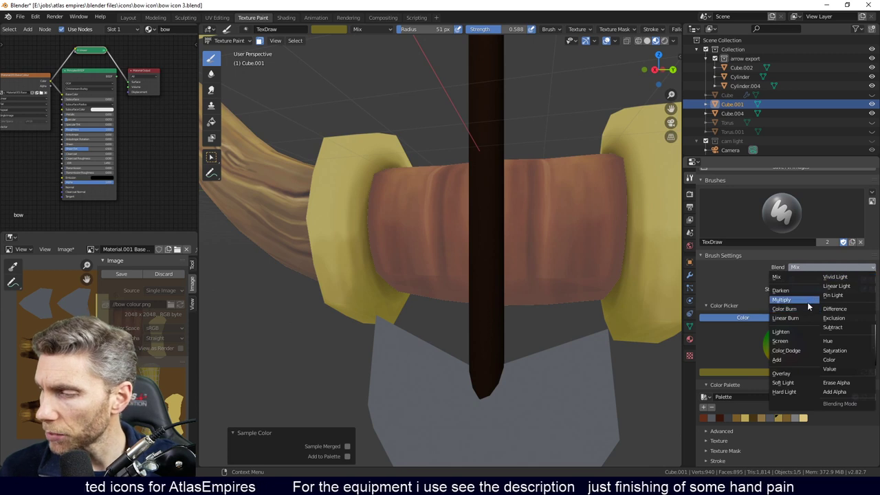
{"action": "left_click", "coordinate": [804, 300]}
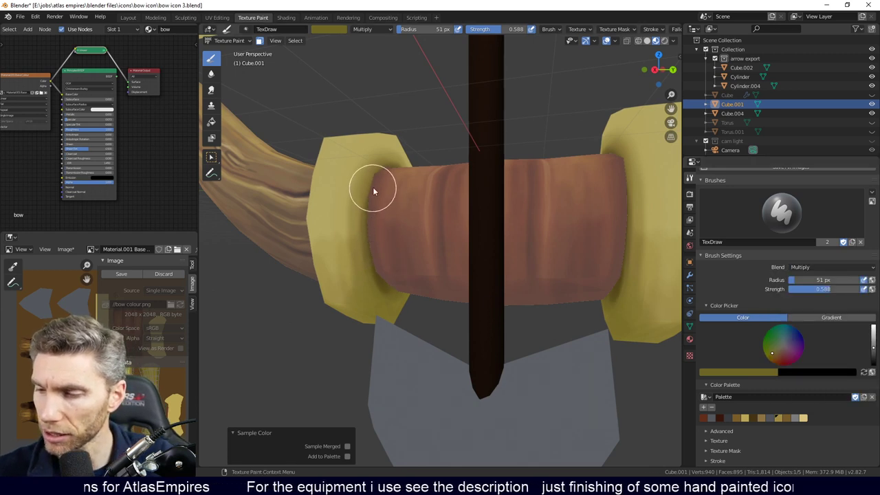
{"action": "left_click_drag", "start_coordinate": [825, 288], "coordinate": [796, 293]}
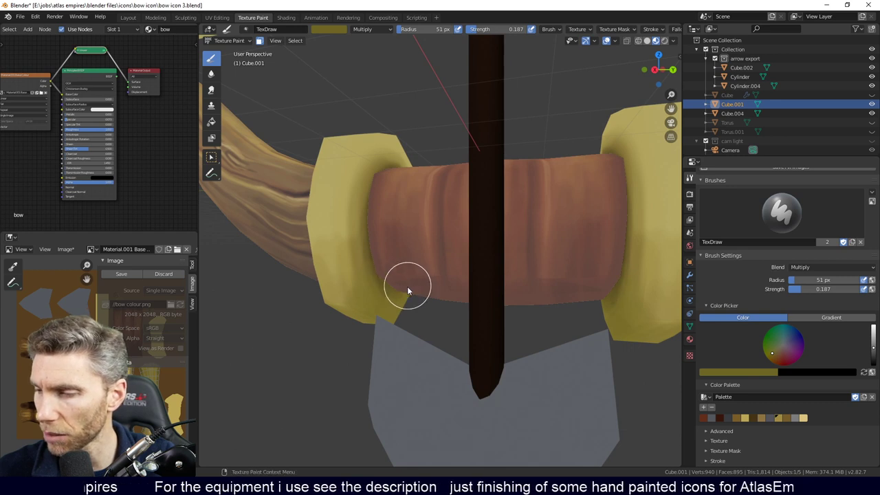
Paint soft Multiply shading down the left grip ring's inner edge beside the leather wrap, checking it from both sides.
{"action": "mouse_move", "coordinate": [377, 210]}
{"action": "left_mouse_down"}
{"action": "mouse_move", "coordinate": [371, 291]}
{"action": "mouse_move", "coordinate": [368, 204]}
{"action": "mouse_move", "coordinate": [391, 242]}
{"action": "left_mouse_up"}
{"action": "middle_click_drag", "start_coordinate": [391, 242], "coordinate": [391, 246]}
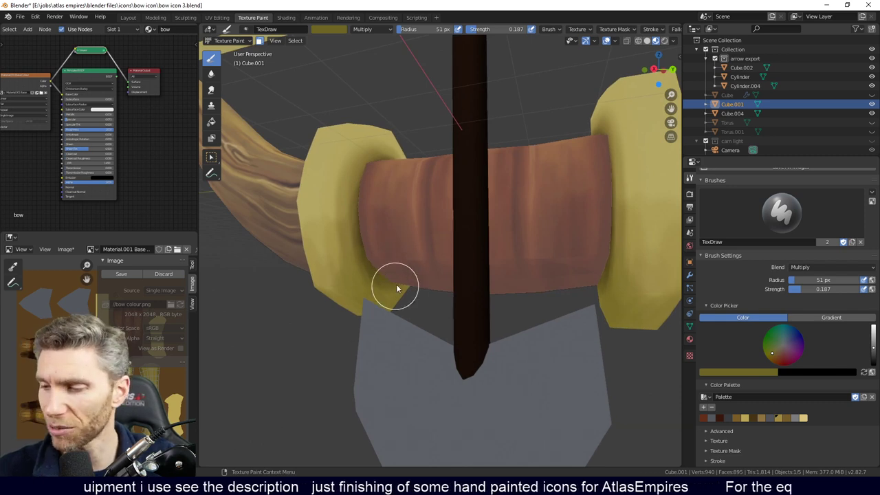
{"action": "mouse_move", "coordinate": [359, 262]}
{"action": "middle_mouse_down"}
{"action": "mouse_move", "coordinate": [472, 290]}
{"action": "mouse_move", "coordinate": [371, 234]}
{"action": "mouse_move", "coordinate": [440, 279]}
{"action": "mouse_move", "coordinate": [471, 280]}
{"action": "middle_mouse_up"}
{"action": "middle_click_drag", "start_coordinate": [460, 210], "coordinate": [507, 244]}
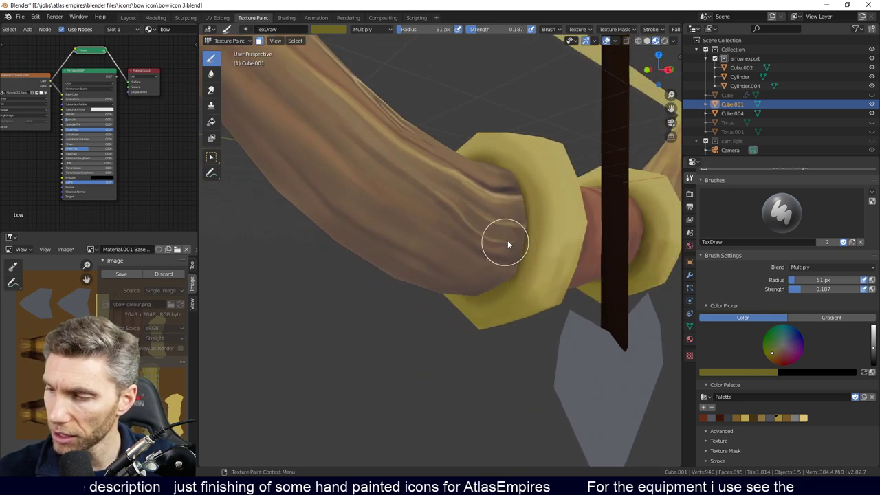
Enlarge the brush radius to 116 px for shading the underside of the left grip ring.
{"action": "mouse_move", "coordinate": [495, 285]}
{"action": "middle_mouse_down"}
{"action": "mouse_move", "coordinate": [511, 232]}
{"action": "mouse_move", "coordinate": [456, 255]}
{"action": "middle_mouse_up"}
{"action": "key", "text": "f"}
{"action": "left_click", "coordinate": [445, 275]}
{"action": "mouse_move", "coordinate": [455, 296]}
{"action": "middle_mouse_down"}
{"action": "mouse_move", "coordinate": [475, 271]}
{"action": "mouse_move", "coordinate": [497, 280]}
{"action": "middle_mouse_up"}
{"action": "key", "text": "shift+f"}
{"action": "key", "text": "Escape"}
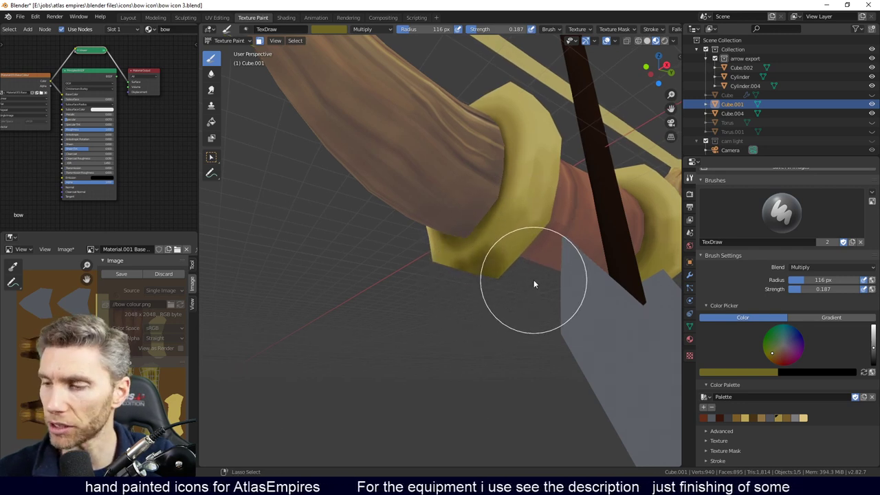
Keep the viewport in Material Preview shading and start the Shortcut VUr on-screen key display.
{"action": "mouse_move", "coordinate": [533, 279]}
{"action": "middle_mouse_down"}
{"action": "mouse_move", "coordinate": [496, 297]}
{"action": "mouse_move", "coordinate": [495, 286]}
{"action": "middle_mouse_up"}
{"action": "key", "text": "z"}
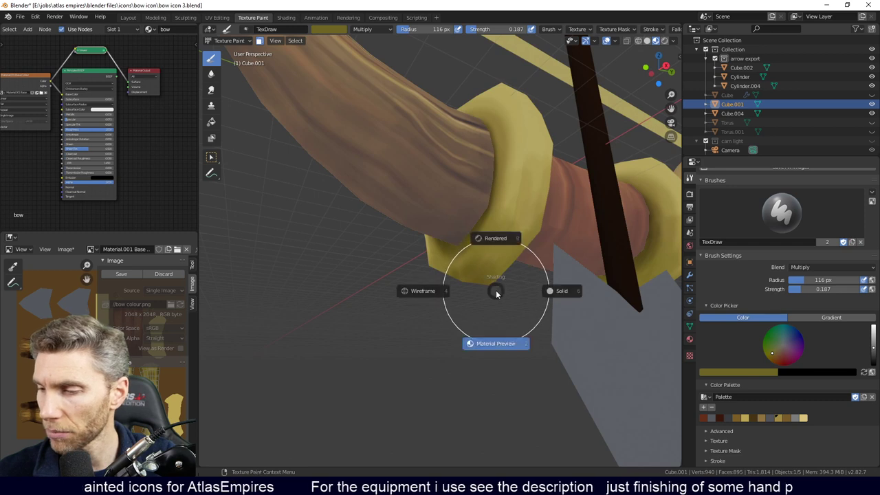
{"action": "left_click", "coordinate": [471, 343]}
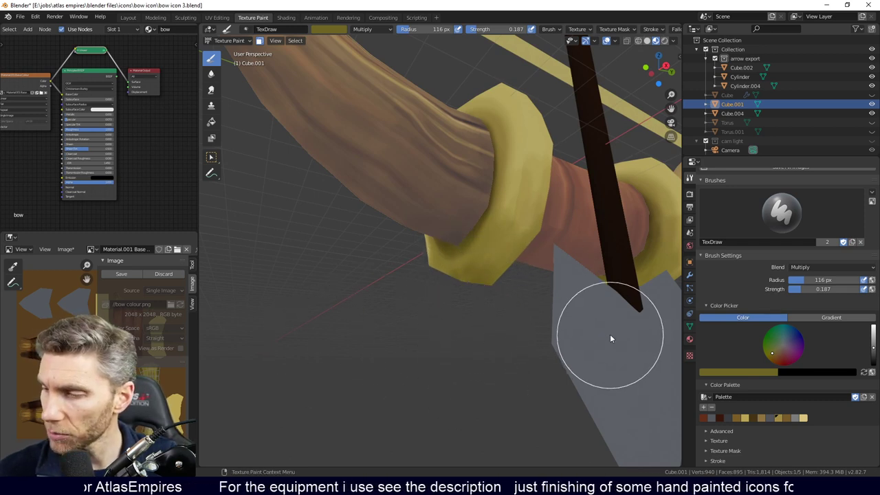
{"action": "key", "text": "n"}
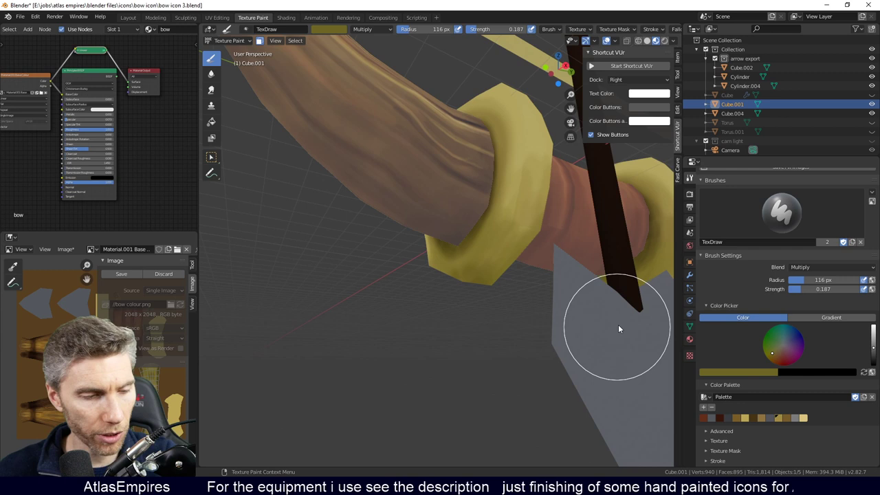
{"action": "left_click", "coordinate": [630, 65]}
{"action": "key", "text": "n"}
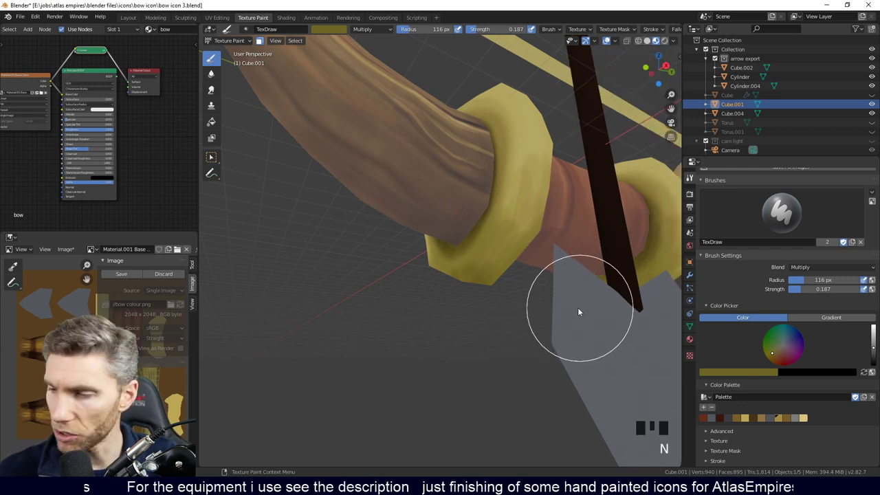
Paint soft olive Multiply shading around the left grip ring's band and underside, working from several angles.
{"action": "middle_click_drag", "start_coordinate": [579, 307], "coordinate": [490, 303]}
{"action": "left_click", "coordinate": [533, 169]}
{"action": "left_click", "coordinate": [535, 171]}
{"action": "middle_click_drag", "start_coordinate": [535, 171], "coordinate": [501, 280]}
{"action": "left_click", "coordinate": [527, 249]}
{"action": "middle_click_drag", "start_coordinate": [526, 251], "coordinate": [466, 282]}
{"action": "left_click", "coordinate": [391, 255]}
{"action": "middle_click_drag", "start_coordinate": [392, 255], "coordinate": [406, 287]}
{"action": "left_click", "coordinate": [375, 210]}
{"action": "mouse_move", "coordinate": [374, 207]}
{"action": "middle_mouse_down"}
{"action": "mouse_move", "coordinate": [461, 270]}
{"action": "mouse_move", "coordinate": [474, 244]}
{"action": "middle_mouse_up"}
{"action": "left_click", "coordinate": [475, 241]}
{"action": "left_click", "coordinate": [429, 314]}
{"action": "left_click", "coordinate": [477, 293]}
{"action": "middle_click_drag", "start_coordinate": [476, 293], "coordinate": [555, 208]}
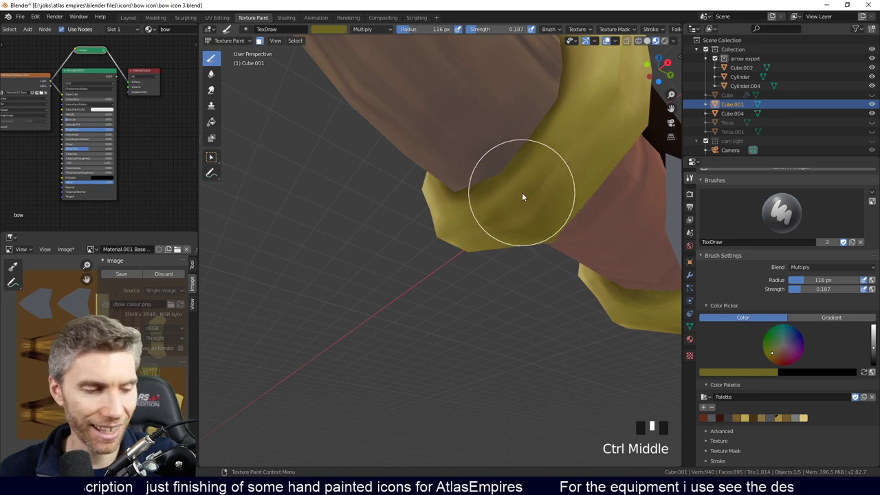
Set the brush blend to Mix, sample dark olive from the left ring's underside and blend it in along the lower band.
{"action": "left_click", "coordinate": [799, 268]}
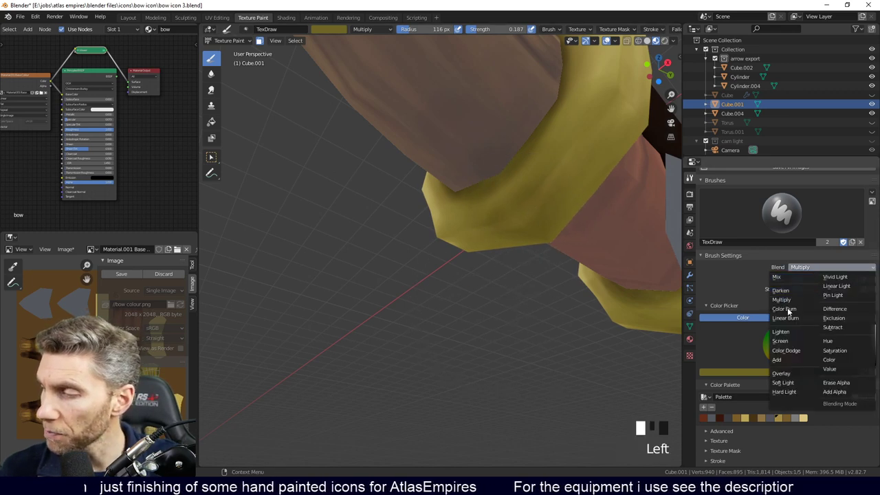
{"action": "left_click", "coordinate": [798, 278]}
{"action": "key", "text": "s"}
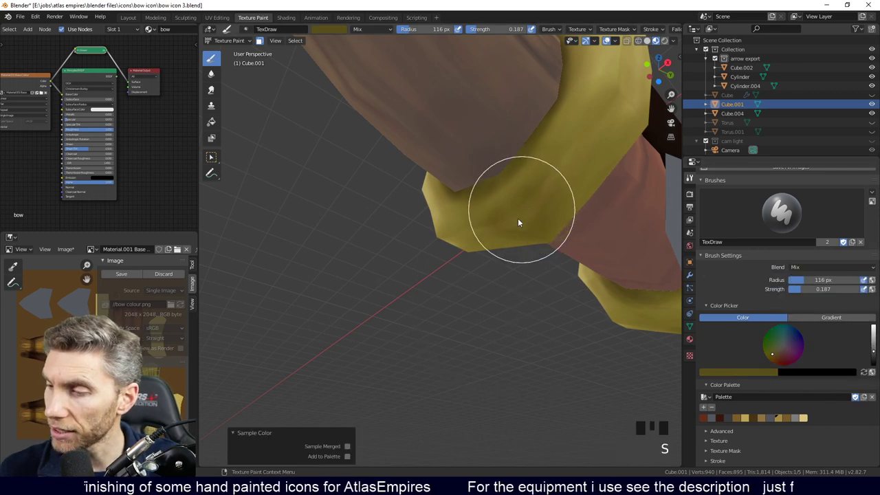
{"action": "left_click_drag", "start_coordinate": [524, 222], "coordinate": [597, 129]}
{"action": "left_click_drag", "start_coordinate": [521, 197], "coordinate": [591, 134]}
{"action": "mouse_move", "coordinate": [501, 232]}
{"action": "left_mouse_down"}
{"action": "mouse_move", "coordinate": [598, 115]}
{"action": "mouse_move", "coordinate": [596, 95]}
{"action": "left_mouse_up"}
{"action": "mouse_move", "coordinate": [497, 212]}
{"action": "left_mouse_down"}
{"action": "mouse_move", "coordinate": [589, 95]}
{"action": "mouse_move", "coordinate": [580, 128]}
{"action": "left_mouse_up"}
{"action": "left_click_drag", "start_coordinate": [501, 207], "coordinate": [585, 124]}
{"action": "mouse_move", "coordinate": [530, 183]}
{"action": "left_mouse_down"}
{"action": "mouse_move", "coordinate": [614, 86]}
{"action": "mouse_move", "coordinate": [609, 92]}
{"action": "left_mouse_up"}
{"action": "mouse_move", "coordinate": [516, 213]}
{"action": "left_mouse_down"}
{"action": "mouse_move", "coordinate": [559, 177]}
{"action": "mouse_move", "coordinate": [591, 110]}
{"action": "left_mouse_up"}
{"action": "mouse_move", "coordinate": [523, 206]}
{"action": "left_mouse_down"}
{"action": "mouse_move", "coordinate": [513, 222]}
{"action": "mouse_move", "coordinate": [591, 117]}
{"action": "left_mouse_up"}
{"action": "mouse_move", "coordinate": [509, 220]}
{"action": "left_mouse_down"}
{"action": "mouse_move", "coordinate": [566, 162]}
{"action": "mouse_move", "coordinate": [508, 220]}
{"action": "left_mouse_up"}
{"action": "mouse_move", "coordinate": [509, 220]}
{"action": "left_mouse_down"}
{"action": "mouse_move", "coordinate": [499, 198]}
{"action": "mouse_move", "coordinate": [577, 138]}
{"action": "left_mouse_up"}
{"action": "mouse_move", "coordinate": [522, 206]}
{"action": "left_mouse_down"}
{"action": "mouse_move", "coordinate": [542, 190]}
{"action": "mouse_move", "coordinate": [501, 250]}
{"action": "mouse_move", "coordinate": [563, 165]}
{"action": "left_mouse_up"}
{"action": "mouse_move", "coordinate": [512, 223]}
{"action": "left_mouse_down"}
{"action": "mouse_move", "coordinate": [550, 176]}
{"action": "mouse_move", "coordinate": [508, 227]}
{"action": "left_mouse_up"}
{"action": "left_click_drag", "start_coordinate": [522, 206], "coordinate": [515, 222]}
Blend the dark olive across the underside of the left grip ring on the side facing the leather wrap.
{"action": "mouse_move", "coordinate": [515, 222]}
{"action": "middle_mouse_down"}
{"action": "mouse_move", "coordinate": [462, 260]}
{"action": "mouse_move", "coordinate": [418, 229]}
{"action": "mouse_move", "coordinate": [305, 247]}
{"action": "middle_mouse_up"}
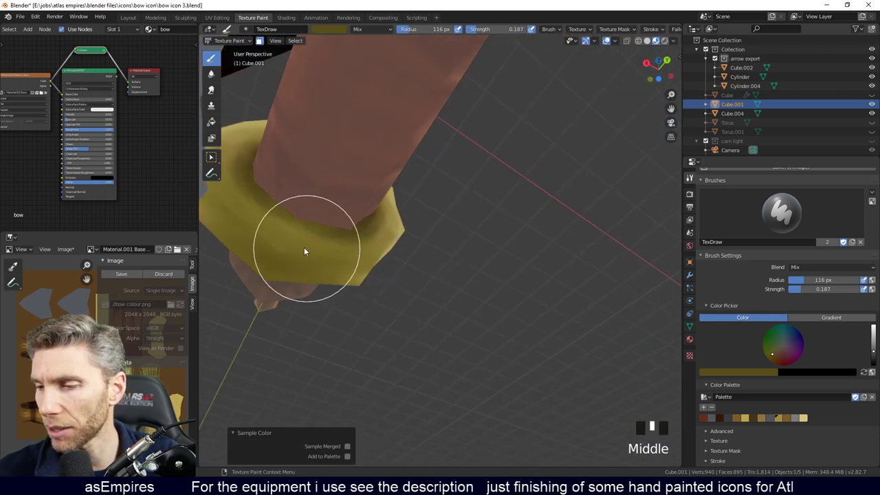
{"action": "left_click", "coordinate": [303, 241]}
{"action": "left_click", "coordinate": [304, 238]}
{"action": "left_click", "coordinate": [304, 240]}
{"action": "left_click", "coordinate": [306, 244]}
{"action": "left_click", "coordinate": [302, 242]}
{"action": "left_click", "coordinate": [291, 241]}
{"action": "left_click", "coordinate": [279, 240]}
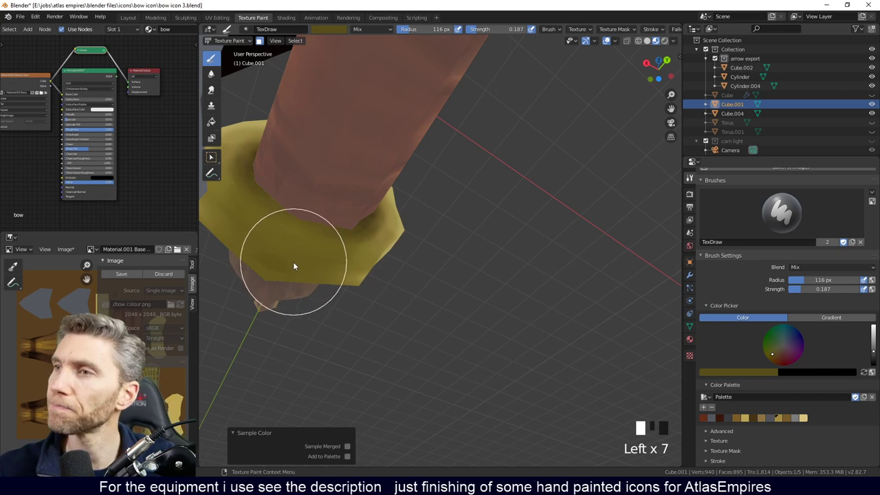
{"action": "left_click", "coordinate": [234, 214]}
{"action": "left_click", "coordinate": [287, 246]}
Extend the olive blending around the left ring's lower band toward the edge that meets the wooden limb.
{"action": "mouse_move", "coordinate": [268, 230]}
{"action": "middle_mouse_down"}
{"action": "mouse_move", "coordinate": [314, 259]}
{"action": "mouse_move", "coordinate": [351, 266]}
{"action": "mouse_move", "coordinate": [369, 287]}
{"action": "mouse_move", "coordinate": [391, 281]}
{"action": "middle_mouse_up"}
{"action": "left_click", "coordinate": [383, 222]}
{"action": "left_click", "coordinate": [378, 214]}
{"action": "left_click", "coordinate": [369, 197]}
{"action": "mouse_move", "coordinate": [374, 220]}
{"action": "middle_mouse_down"}
{"action": "mouse_move", "coordinate": [391, 253]}
{"action": "mouse_move", "coordinate": [440, 267]}
{"action": "middle_mouse_up"}
{"action": "left_click", "coordinate": [506, 193]}
{"action": "left_click", "coordinate": [506, 193]}
{"action": "left_click", "coordinate": [472, 256]}
{"action": "left_click", "coordinate": [469, 289]}
{"action": "left_click", "coordinate": [522, 111]}
{"action": "mouse_move", "coordinate": [490, 249]}
{"action": "middle_mouse_down"}
{"action": "mouse_move", "coordinate": [497, 296]}
{"action": "mouse_move", "coordinate": [488, 275]}
{"action": "middle_mouse_up"}
{"action": "left_click", "coordinate": [477, 257]}
{"action": "left_click", "coordinate": [469, 249]}
{"action": "left_click", "coordinate": [467, 247]}
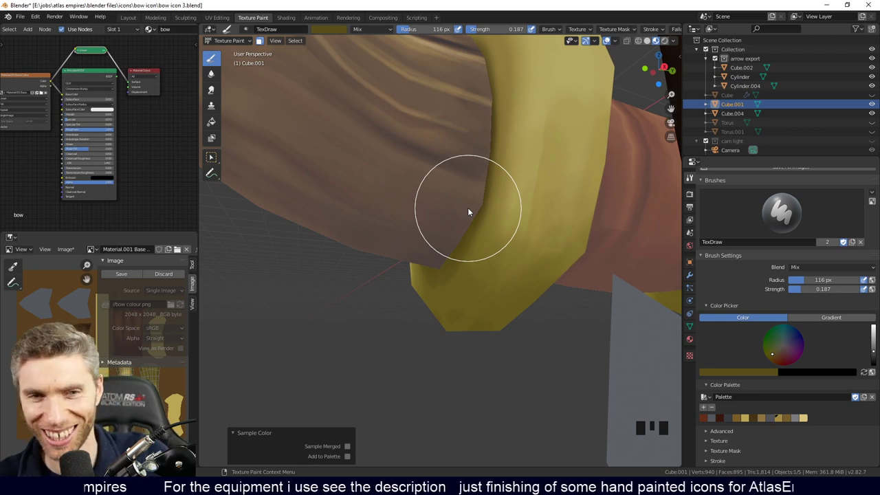
Hide the image editor's sidebar and brush olive over the left ring's underside where it meets the wood.
{"action": "middle_click_drag", "start_coordinate": [506, 243], "coordinate": [564, 277]}
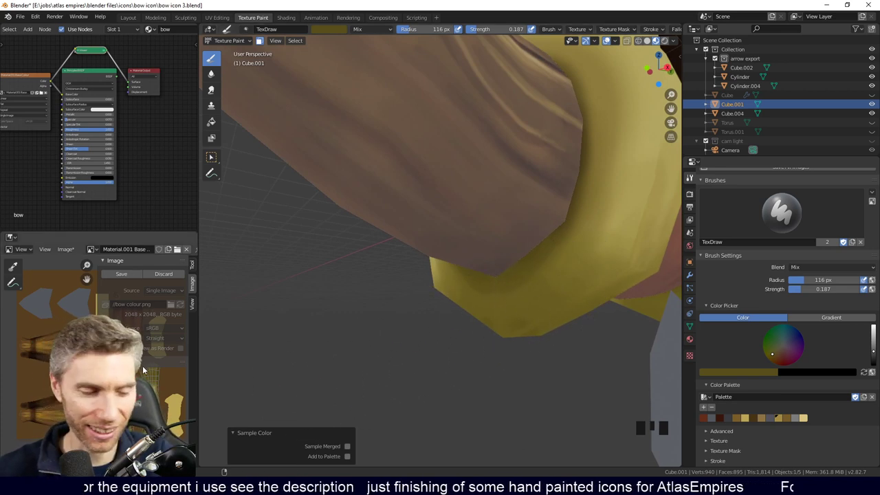
{"action": "key", "text": "n"}
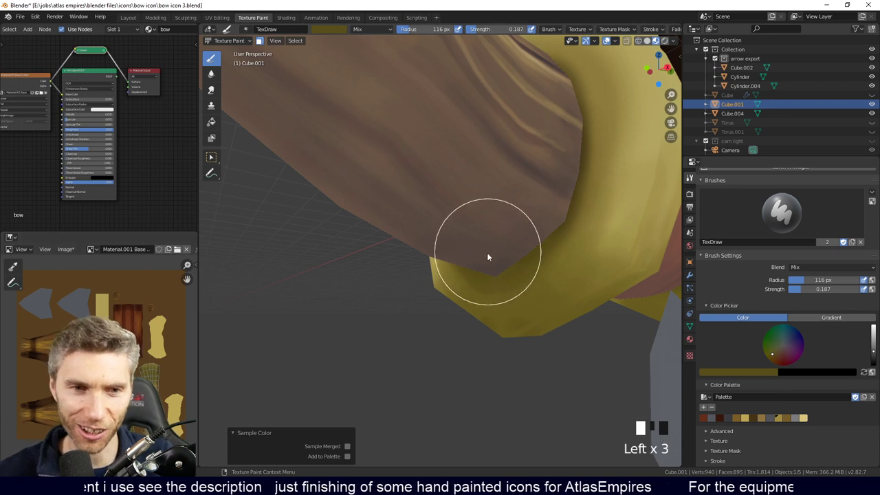
{"action": "middle_click_drag", "start_coordinate": [509, 284], "coordinate": [473, 256], "text": "shift"}
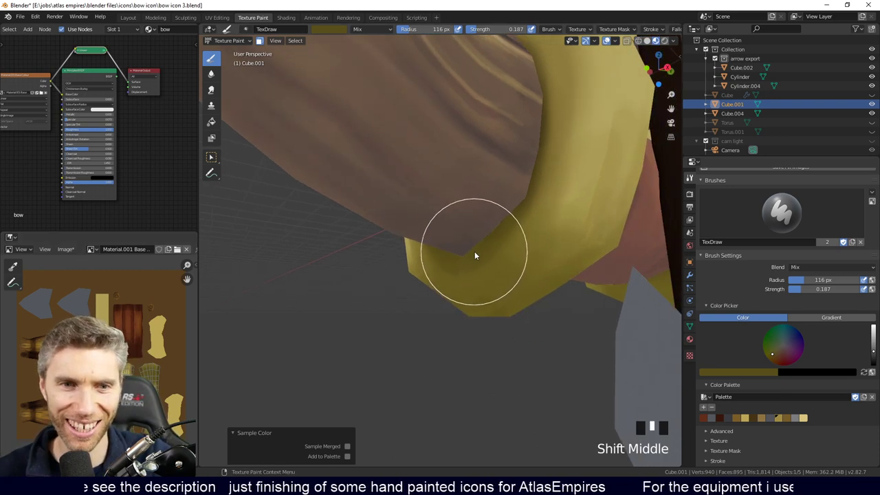
{"action": "mouse_move", "coordinate": [478, 258]}
{"action": "left_mouse_down"}
{"action": "mouse_move", "coordinate": [502, 257]}
{"action": "mouse_move", "coordinate": [524, 240]}
{"action": "left_mouse_up"}
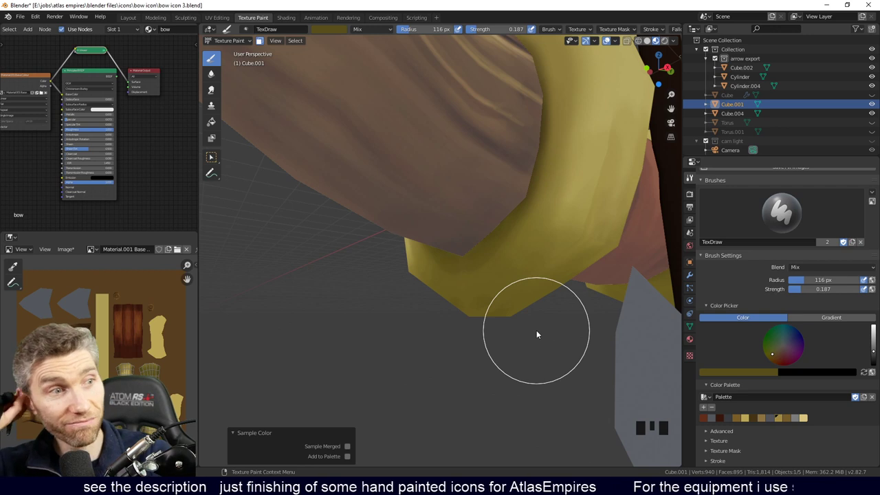
Brush the olive in Mix mode up and down the side of the left grip ring.
{"action": "mouse_move", "coordinate": [570, 290]}
{"action": "middle_mouse_down"}
{"action": "mouse_move", "coordinate": [535, 337]}
{"action": "mouse_move", "coordinate": [521, 339]}
{"action": "mouse_move", "coordinate": [551, 334]}
{"action": "mouse_move", "coordinate": [503, 371]}
{"action": "mouse_move", "coordinate": [476, 359]}
{"action": "mouse_move", "coordinate": [469, 311]}
{"action": "mouse_move", "coordinate": [480, 290]}
{"action": "mouse_move", "coordinate": [424, 334]}
{"action": "middle_mouse_up"}
{"action": "left_click", "coordinate": [400, 185]}
{"action": "left_click", "coordinate": [416, 357]}
{"action": "left_click", "coordinate": [380, 225]}
{"action": "left_click", "coordinate": [378, 313]}
{"action": "left_click", "coordinate": [377, 316]}
{"action": "left_click", "coordinate": [375, 310]}
{"action": "left_click", "coordinate": [390, 194]}
Set the brush to Screen blending with a 67 px radius, using the ring's sampled yellow shifted to a warmer gold.
{"action": "middle_click_drag", "start_coordinate": [479, 268], "coordinate": [483, 301]}
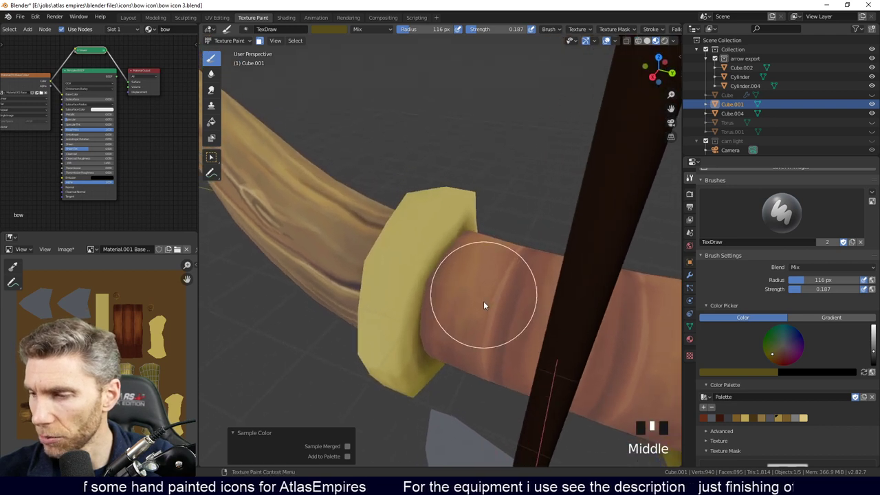
{"action": "left_click", "coordinate": [830, 267]}
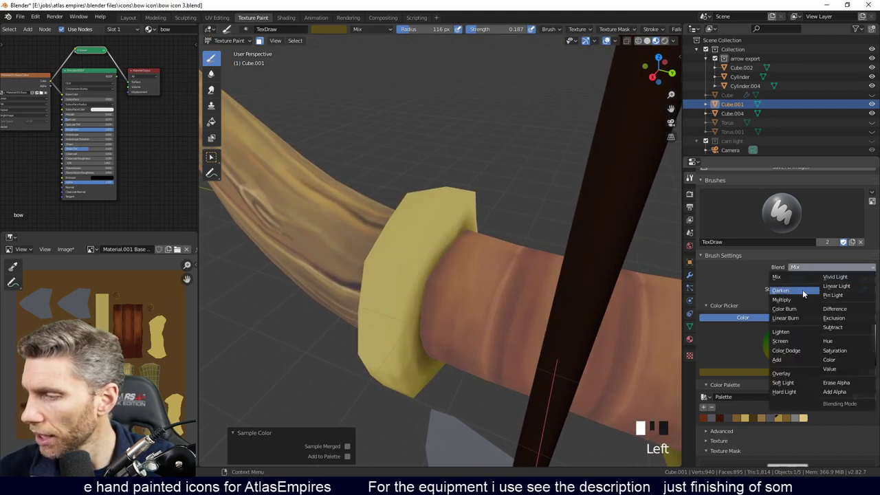
{"action": "left_click", "coordinate": [792, 334]}
{"action": "middle_click_drag", "start_coordinate": [523, 303], "coordinate": [392, 355]}
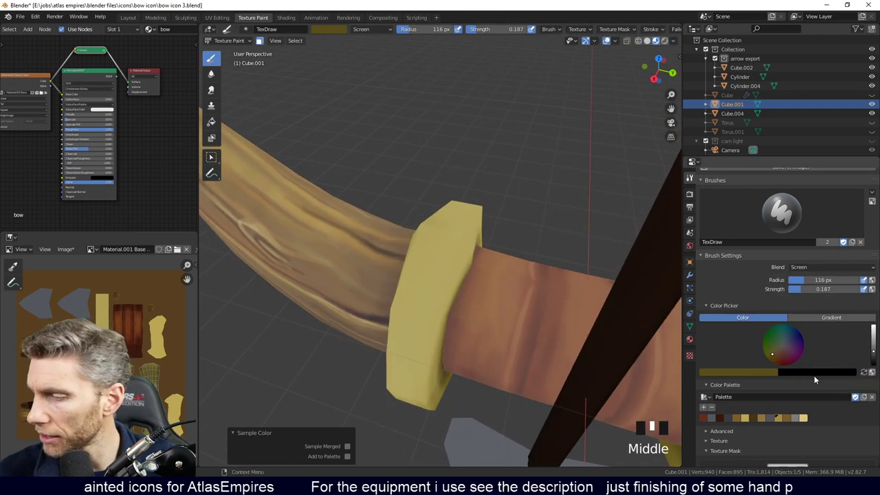
{"action": "key", "text": "s"}
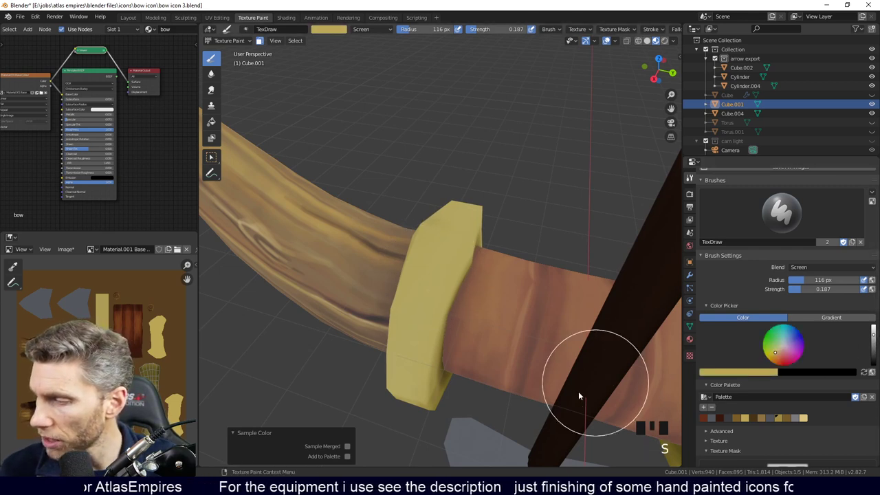
{"action": "left_click", "coordinate": [773, 354]}
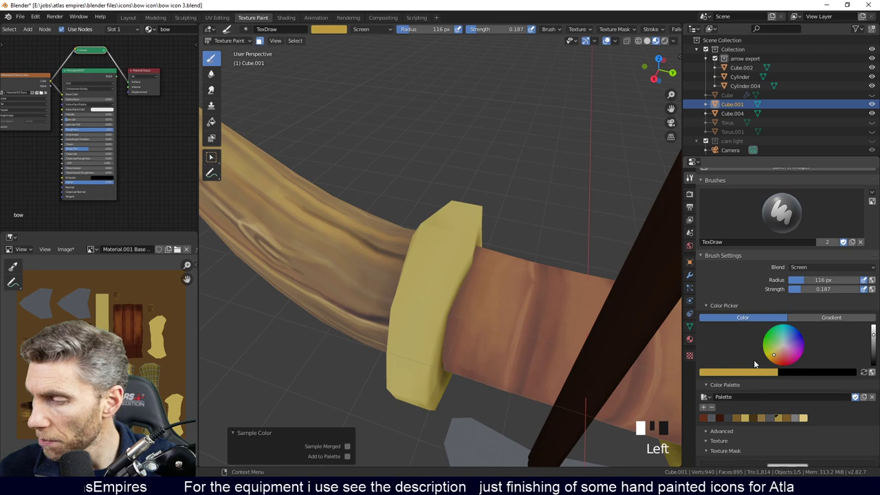
{"action": "key", "text": "f"}
{"action": "left_click", "coordinate": [423, 292]}
Paint golden Screen highlights up the outer band of the left grip ring toward its top.
{"action": "left_click", "coordinate": [418, 308]}
{"action": "left_click", "coordinate": [416, 305]}
{"action": "left_click", "coordinate": [421, 289]}
{"action": "left_click", "coordinate": [426, 272]}
{"action": "left_click", "coordinate": [432, 255]}
{"action": "left_click", "coordinate": [462, 220]}
{"action": "left_click", "coordinate": [453, 226]}
Continue the Screen highlights around the left ring's band from a rotated angle.
{"action": "mouse_move", "coordinate": [409, 322]}
{"action": "middle_mouse_down"}
{"action": "mouse_move", "coordinate": [482, 295]}
{"action": "mouse_move", "coordinate": [433, 333]}
{"action": "mouse_move", "coordinate": [503, 304]}
{"action": "mouse_move", "coordinate": [481, 334]}
{"action": "mouse_move", "coordinate": [516, 277]}
{"action": "middle_mouse_up"}
{"action": "left_click", "coordinate": [430, 337]}
{"action": "left_click", "coordinate": [438, 296]}
{"action": "left_click", "coordinate": [446, 251]}
{"action": "left_click", "coordinate": [466, 234]}
{"action": "left_click", "coordinate": [485, 217]}
{"action": "left_click", "coordinate": [467, 282]}
{"action": "left_click", "coordinate": [447, 350]}
{"action": "left_click", "coordinate": [517, 281]}
{"action": "left_click", "coordinate": [517, 285]}
{"action": "left_click", "coordinate": [510, 284]}
{"action": "left_click", "coordinate": [521, 309]}
{"action": "left_click", "coordinate": [528, 318]}
Brighten the upper part of the left ring's band with short Screen dabs, viewed from above.
{"action": "mouse_move", "coordinate": [506, 232]}
{"action": "middle_mouse_down"}
{"action": "mouse_move", "coordinate": [505, 310]}
{"action": "mouse_move", "coordinate": [531, 294]}
{"action": "mouse_move", "coordinate": [530, 384]}
{"action": "mouse_move", "coordinate": [533, 362]}
{"action": "mouse_move", "coordinate": [471, 343]}
{"action": "mouse_move", "coordinate": [557, 285]}
{"action": "mouse_move", "coordinate": [522, 354]}
{"action": "mouse_move", "coordinate": [487, 255]}
{"action": "middle_mouse_up"}
{"action": "left_click", "coordinate": [443, 316]}
{"action": "mouse_move", "coordinate": [455, 286]}
{"action": "middle_mouse_down"}
{"action": "mouse_move", "coordinate": [416, 270]}
{"action": "mouse_move", "coordinate": [435, 282]}
{"action": "middle_mouse_up"}
{"action": "left_click", "coordinate": [417, 270]}
{"action": "left_click", "coordinate": [411, 276]}
{"action": "left_click", "coordinate": [403, 285]}
{"action": "left_click", "coordinate": [396, 282]}
{"action": "left_click", "coordinate": [389, 280]}
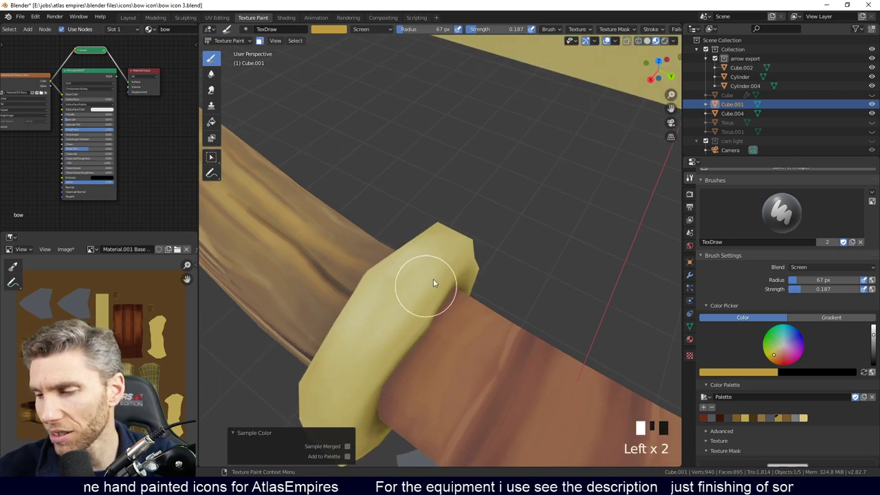
Add Screen highlights to the left ring's top and upper edge on the side facing the wooden limb.
{"action": "middle_click_drag", "start_coordinate": [359, 354], "coordinate": [504, 285]}
{"action": "left_click", "coordinate": [500, 265]}
{"action": "left_click", "coordinate": [499, 254]}
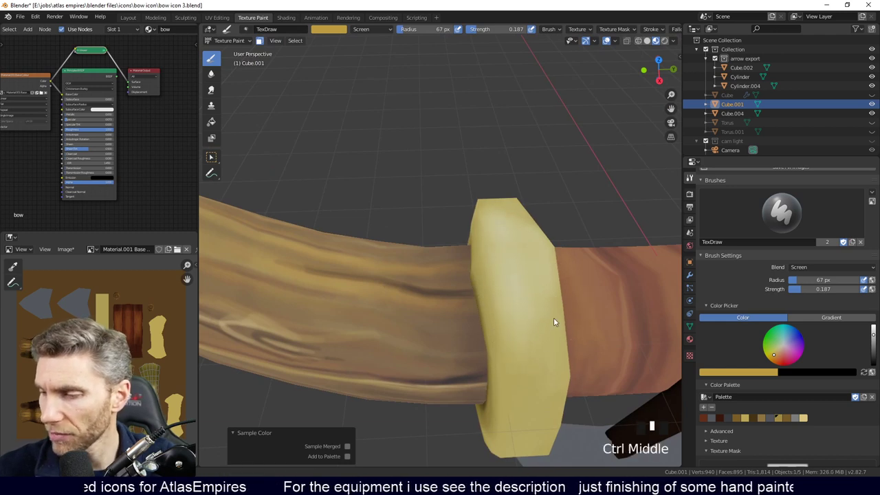
{"action": "middle_click_drag", "start_coordinate": [553, 321], "coordinate": [538, 278]}
{"action": "left_click", "coordinate": [530, 277]}
{"action": "left_click", "coordinate": [515, 270]}
{"action": "left_click", "coordinate": [509, 254]}
{"action": "left_click", "coordinate": [500, 234]}
{"action": "left_click", "coordinate": [500, 222]}
{"action": "left_click", "coordinate": [500, 211]}
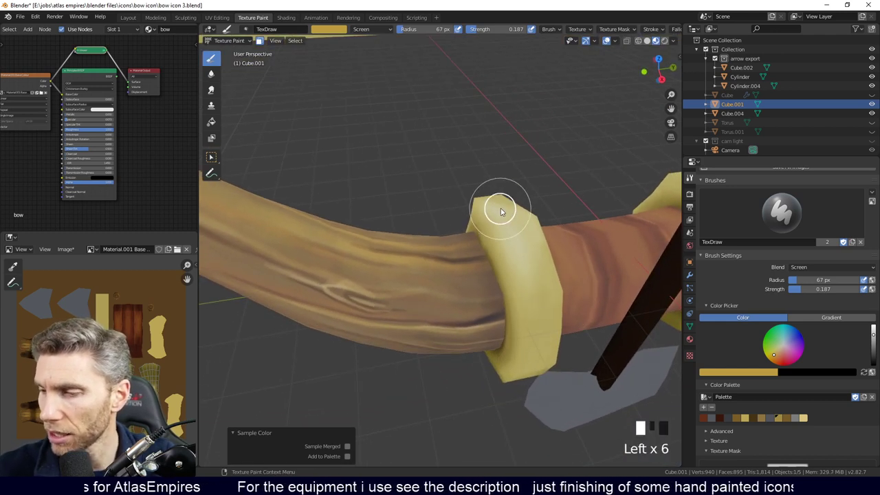
Build up the Screen highlight on the left ring's top corner near the leather wrap.
{"action": "mouse_move", "coordinate": [536, 244]}
{"action": "middle_mouse_down", "text": "ctrl"}
{"action": "mouse_move", "coordinate": [558, 334]}
{"action": "mouse_move", "coordinate": [524, 309]}
{"action": "mouse_move", "coordinate": [529, 263]}
{"action": "mouse_move", "coordinate": [467, 237]}
{"action": "mouse_move", "coordinate": [477, 268]}
{"action": "mouse_move", "coordinate": [472, 223]}
{"action": "middle_mouse_up", "text": "ctrl"}
{"action": "left_click", "coordinate": [457, 231]}
{"action": "left_click", "coordinate": [477, 213]}
{"action": "left_click", "coordinate": [471, 219]}
{"action": "left_click", "coordinate": [468, 216]}
{"action": "left_click", "coordinate": [467, 214]}
{"action": "left_click", "coordinate": [474, 207]}
{"action": "left_click", "coordinate": [455, 251]}
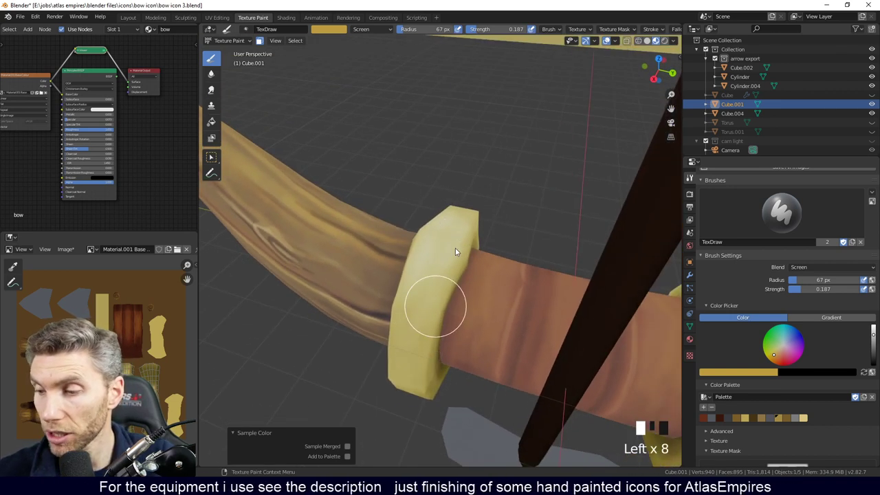
Return the brush blend to Mix, sample pale yellow from the left ring's highlight and paint it along the band.
{"action": "left_click", "coordinate": [833, 268]}
{"action": "left_click", "coordinate": [795, 276]}
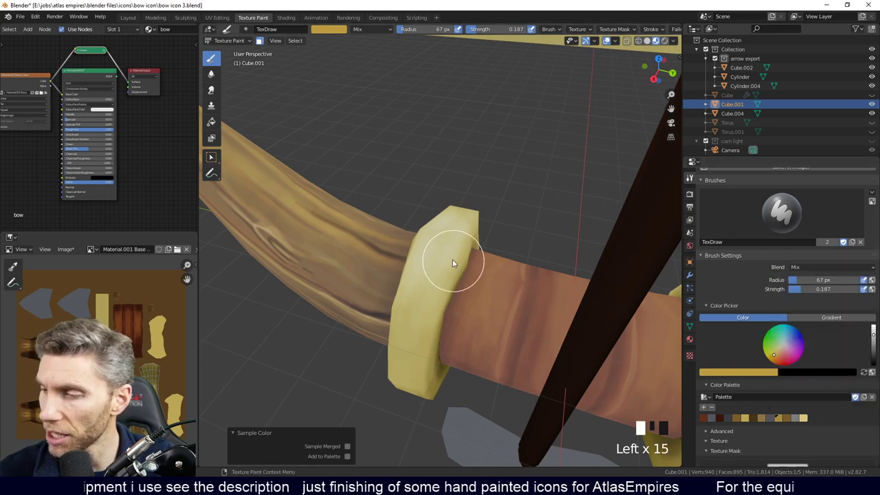
{"action": "key", "text": "s"}
{"action": "left_click", "coordinate": [443, 257]}
{"action": "left_click", "coordinate": [414, 358]}
{"action": "left_click", "coordinate": [443, 240]}
{"action": "left_click", "coordinate": [418, 347]}
{"action": "left_click", "coordinate": [406, 314]}
Paint pale yellow along the left ring's band from top to bottom, viewed from the wooden limb's side.
{"action": "middle_click_drag", "start_coordinate": [546, 313], "coordinate": [530, 269]}
{"action": "left_click", "coordinate": [478, 200]}
{"action": "left_click", "coordinate": [530, 231]}
{"action": "mouse_move", "coordinate": [530, 231]}
{"action": "middle_mouse_down"}
{"action": "mouse_move", "coordinate": [555, 330]}
{"action": "mouse_move", "coordinate": [488, 248]}
{"action": "middle_mouse_up"}
{"action": "left_click", "coordinate": [488, 248]}
{"action": "left_click", "coordinate": [481, 206]}
{"action": "left_click", "coordinate": [478, 360]}
{"action": "left_click", "coordinate": [482, 203]}
{"action": "left_click", "coordinate": [477, 353]}
Smooth the pale yellow highlight over the left ring's upper and lower band, viewed from the leather side.
{"action": "middle_click_drag", "start_coordinate": [477, 353], "coordinate": [441, 317]}
{"action": "left_click", "coordinate": [442, 216]}
{"action": "left_click", "coordinate": [426, 224]}
{"action": "left_click", "coordinate": [412, 232]}
{"action": "left_click", "coordinate": [424, 363]}
{"action": "middle_click_drag", "start_coordinate": [424, 365], "coordinate": [433, 353]}
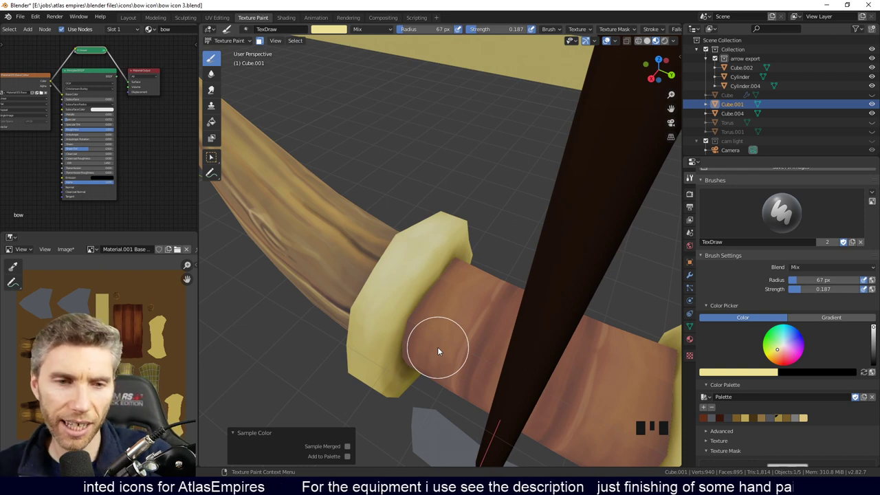
{"action": "left_click_drag", "start_coordinate": [619, 439], "coordinate": [623, 449]}
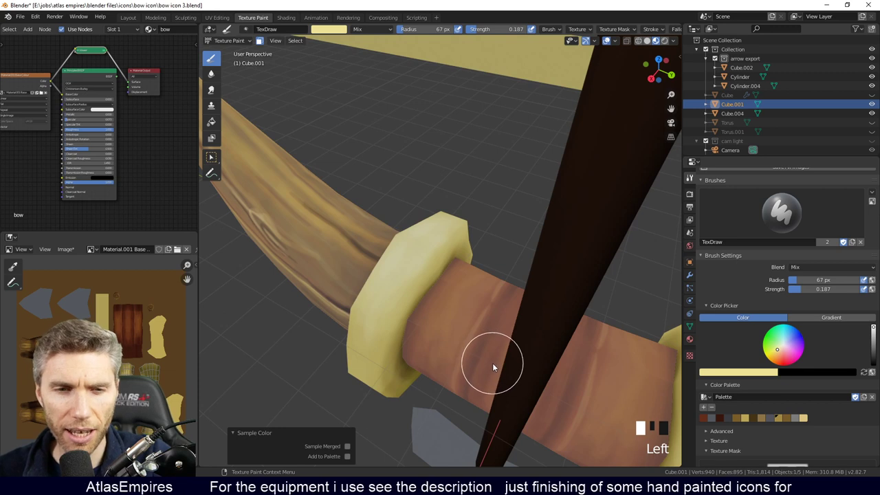
Set the brush blend to Multiply and pick a light purple as the paint colour.
{"action": "mouse_move", "coordinate": [530, 282]}
{"action": "middle_mouse_down", "text": "ctrl"}
{"action": "mouse_move", "coordinate": [499, 356]}
{"action": "mouse_move", "coordinate": [532, 316]}
{"action": "mouse_move", "coordinate": [507, 318]}
{"action": "mouse_move", "coordinate": [505, 340]}
{"action": "mouse_move", "coordinate": [533, 285]}
{"action": "mouse_move", "coordinate": [517, 309]}
{"action": "middle_mouse_up", "text": "ctrl"}
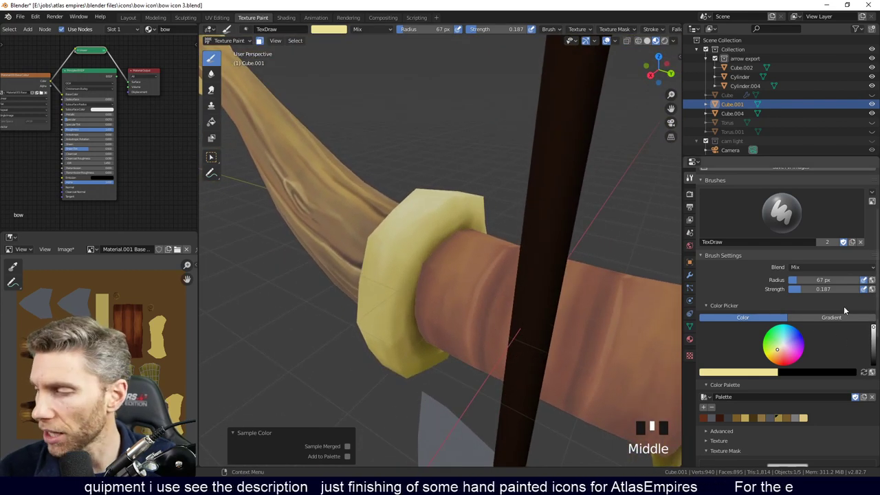
{"action": "left_click", "coordinate": [838, 266]}
{"action": "left_click", "coordinate": [734, 297]}
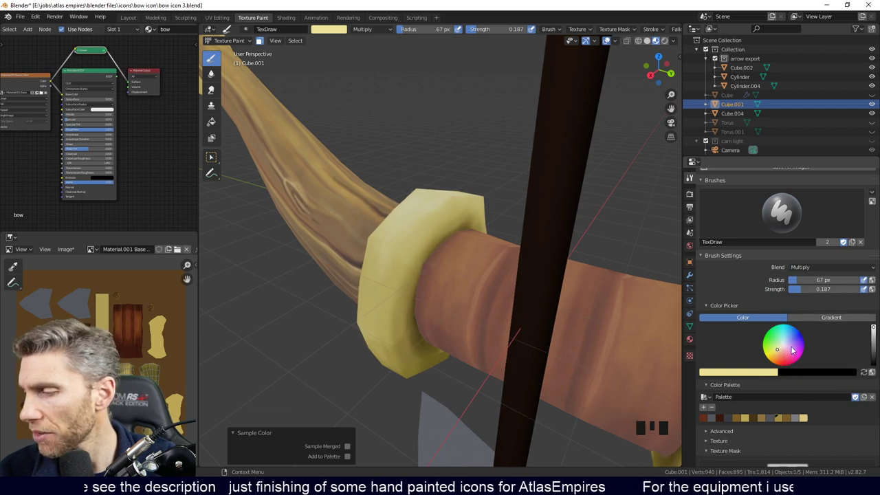
{"action": "left_click", "coordinate": [792, 342]}
Paint light purple Multiply shading along the left ring's inner rim where it meets the leather grip.
{"action": "left_click", "coordinate": [426, 320]}
{"action": "left_click", "coordinate": [440, 316]}
{"action": "middle_click_drag", "start_coordinate": [449, 307], "coordinate": [414, 266]}
{"action": "left_click", "coordinate": [409, 241]}
{"action": "left_click", "coordinate": [409, 239]}
{"action": "left_click", "coordinate": [382, 248]}
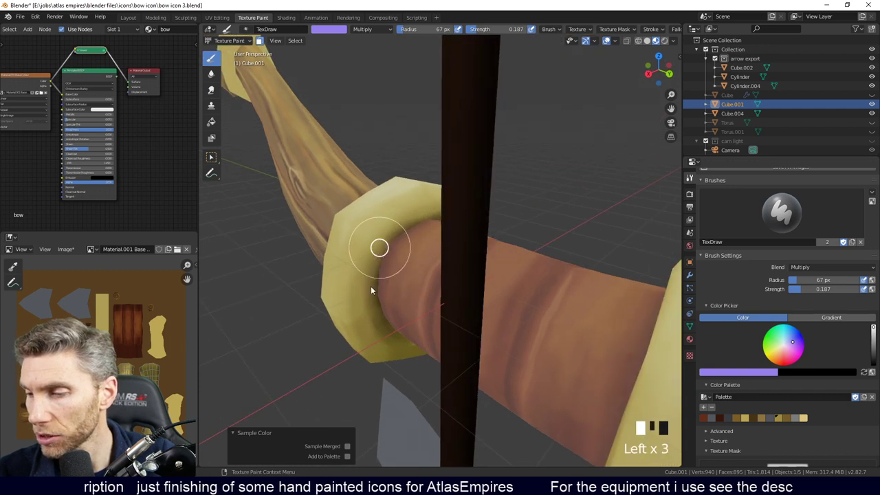
{"action": "left_click", "coordinate": [419, 278]}
{"action": "middle_click_drag", "start_coordinate": [419, 278], "coordinate": [434, 270]}
{"action": "left_click", "coordinate": [432, 286]}
{"action": "left_click", "coordinate": [441, 292]}
{"action": "left_click", "coordinate": [440, 292]}
Shade the left ring's underside near the leather, then smear away the pale patch at the leather's lower tip.
{"action": "mouse_move", "coordinate": [475, 214]}
{"action": "middle_mouse_down"}
{"action": "mouse_move", "coordinate": [454, 198]}
{"action": "mouse_move", "coordinate": [335, 236]}
{"action": "middle_mouse_up"}
{"action": "left_click", "coordinate": [336, 236]}
{"action": "left_click", "coordinate": [339, 239]}
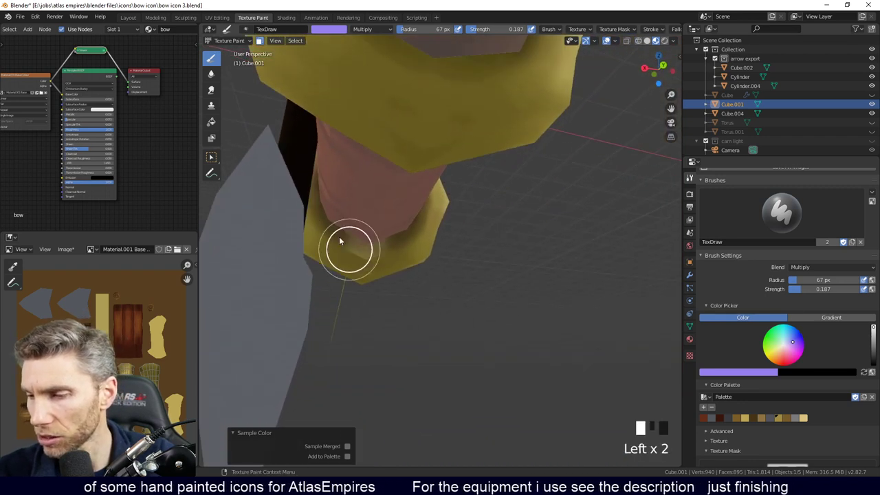
{"action": "left_click", "coordinate": [212, 120]}
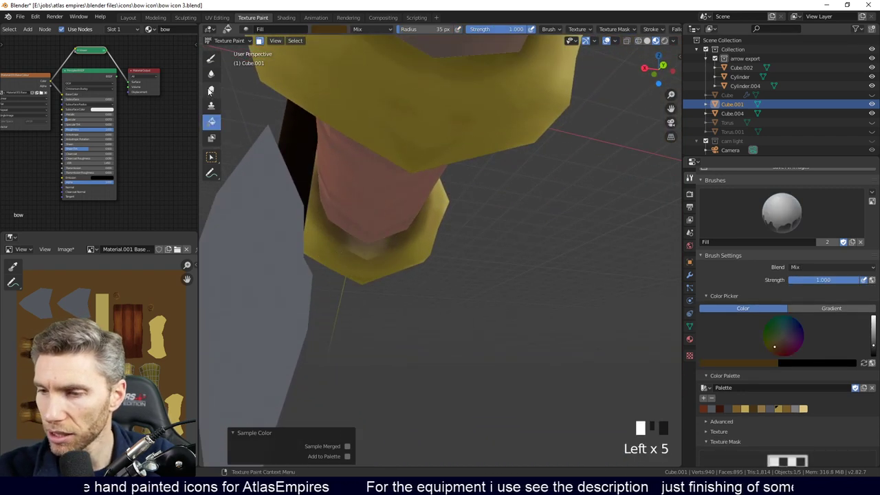
{"action": "left_click", "coordinate": [211, 90]}
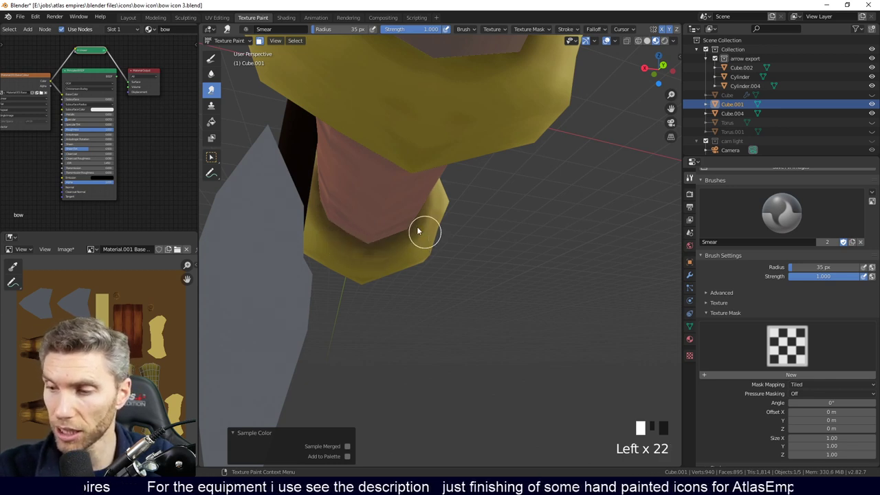
Return to the Draw brush and deepen the light purple shading around the leather on the left ring's underside.
{"action": "left_click", "coordinate": [211, 58]}
{"action": "left_click", "coordinate": [343, 237]}
{"action": "left_click", "coordinate": [369, 250]}
{"action": "mouse_move", "coordinate": [369, 251]}
{"action": "middle_mouse_down"}
{"action": "mouse_move", "coordinate": [422, 260]}
{"action": "mouse_move", "coordinate": [414, 296]}
{"action": "middle_mouse_up"}
{"action": "left_click", "coordinate": [395, 271]}
{"action": "left_click", "coordinate": [373, 240]}
{"action": "left_click", "coordinate": [372, 206]}
{"action": "left_click", "coordinate": [374, 179]}
{"action": "left_click", "coordinate": [380, 159]}
Shade the left ring's lower face from the leather side, plus its underside beside the wooden limb.
{"action": "mouse_move", "coordinate": [459, 278]}
{"action": "middle_mouse_down"}
{"action": "mouse_move", "coordinate": [477, 293]}
{"action": "mouse_move", "coordinate": [449, 195]}
{"action": "middle_mouse_up"}
{"action": "left_click", "coordinate": [449, 196]}
{"action": "middle_click_drag", "start_coordinate": [430, 304], "coordinate": [403, 304]}
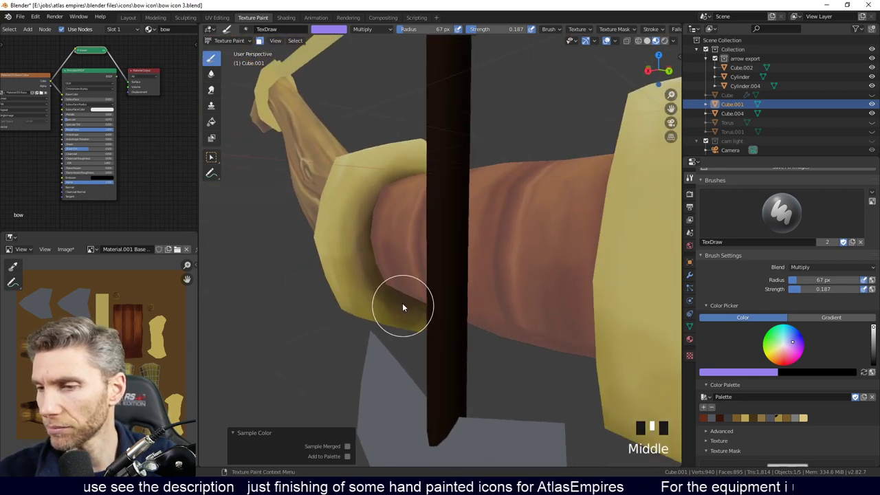
{"action": "left_click", "coordinate": [436, 236]}
{"action": "middle_click_drag", "start_coordinate": [435, 235], "coordinate": [500, 241]}
{"action": "left_click", "coordinate": [468, 276]}
{"action": "mouse_move", "coordinate": [467, 277]}
{"action": "middle_mouse_down"}
{"action": "mouse_move", "coordinate": [523, 256]}
{"action": "mouse_move", "coordinate": [523, 289]}
{"action": "mouse_move", "coordinate": [523, 261]}
{"action": "middle_mouse_up"}
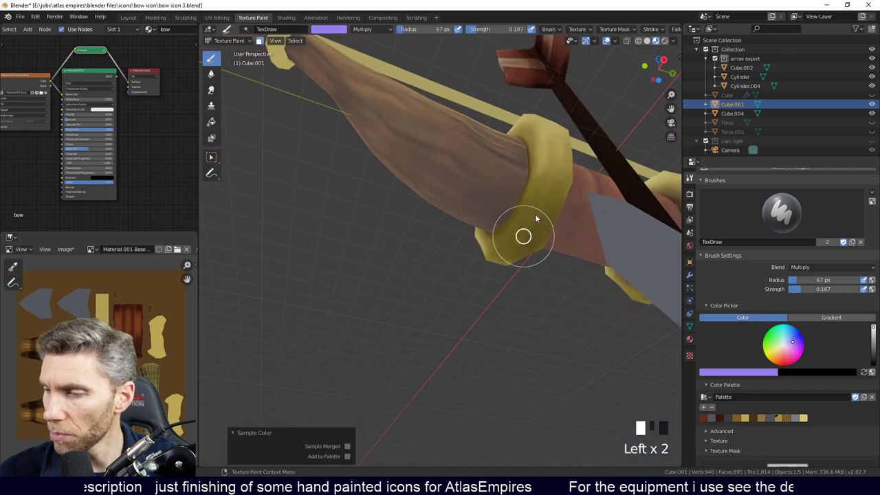
{"action": "mouse_move", "coordinate": [521, 200]}
{"action": "middle_mouse_down"}
{"action": "mouse_move", "coordinate": [526, 238]}
{"action": "mouse_move", "coordinate": [501, 285]}
{"action": "mouse_move", "coordinate": [512, 215]}
{"action": "mouse_move", "coordinate": [516, 274]}
{"action": "mouse_move", "coordinate": [449, 187]}
{"action": "mouse_move", "coordinate": [516, 275]}
{"action": "mouse_move", "coordinate": [509, 340]}
{"action": "mouse_move", "coordinate": [539, 332]}
{"action": "mouse_move", "coordinate": [549, 347]}
{"action": "mouse_move", "coordinate": [565, 347]}
{"action": "mouse_move", "coordinate": [540, 353]}
{"action": "middle_mouse_up"}
{"action": "left_click", "coordinate": [512, 215]}
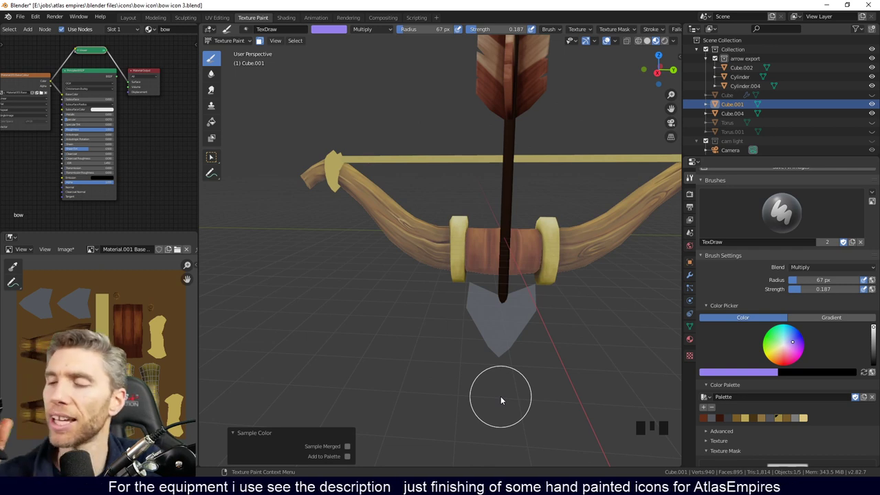
{"action": "mouse_move", "coordinate": [500, 395]}
{"action": "middle_mouse_down"}
{"action": "mouse_move", "coordinate": [457, 224]}
{"action": "mouse_move", "coordinate": [420, 250]}
{"action": "middle_mouse_up"}
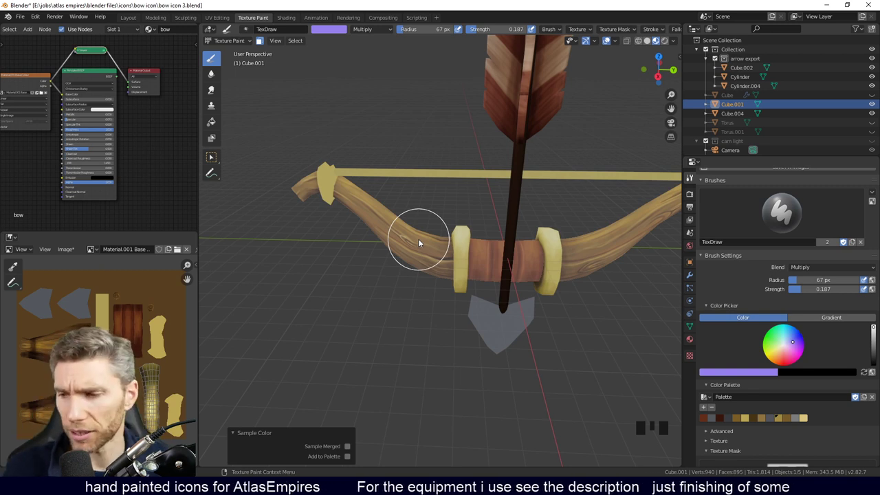
{"action": "mouse_move", "coordinate": [418, 240]}
{"action": "middle_mouse_down"}
{"action": "mouse_move", "coordinate": [477, 255]}
{"action": "mouse_move", "coordinate": [464, 305]}
{"action": "middle_mouse_up"}
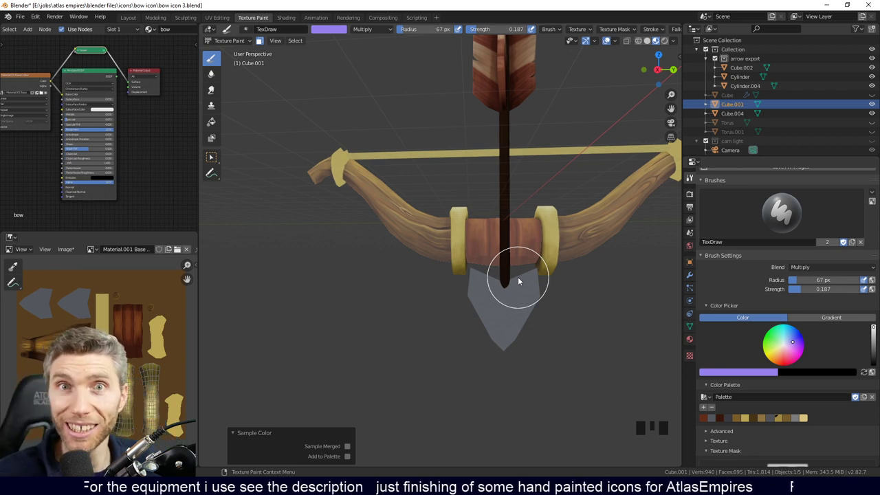
{"action": "middle_click_drag", "start_coordinate": [536, 290], "coordinate": [517, 293]}
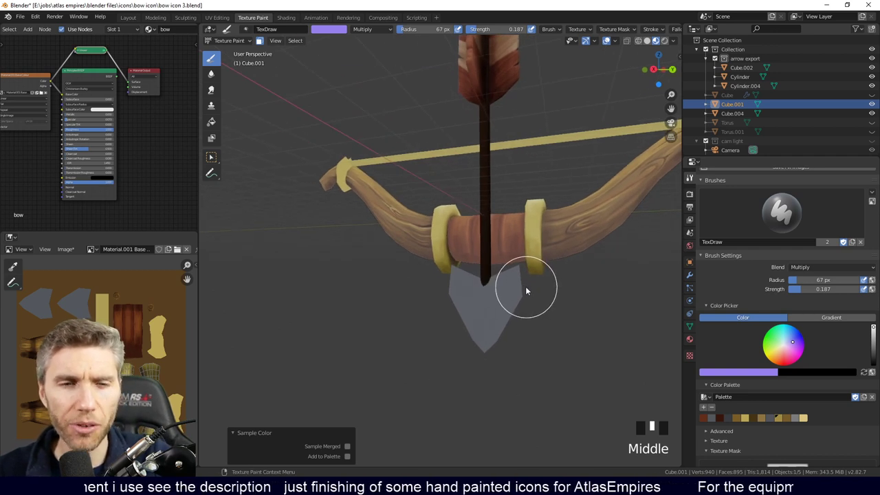
{"action": "middle_click_drag", "start_coordinate": [522, 291], "coordinate": [497, 283]}
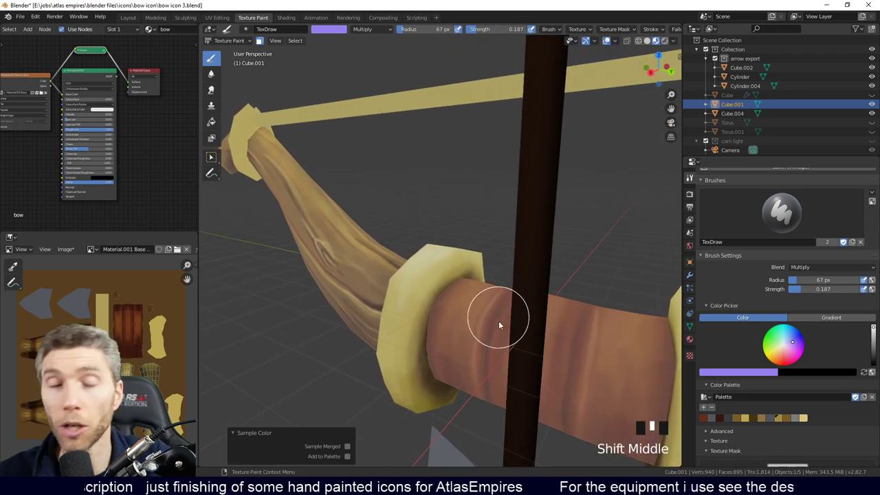
Set the brush to Screen blend with 0.350 strength and a near-white paint colour.
{"action": "middle_click_drag", "start_coordinate": [502, 344], "coordinate": [467, 416]}
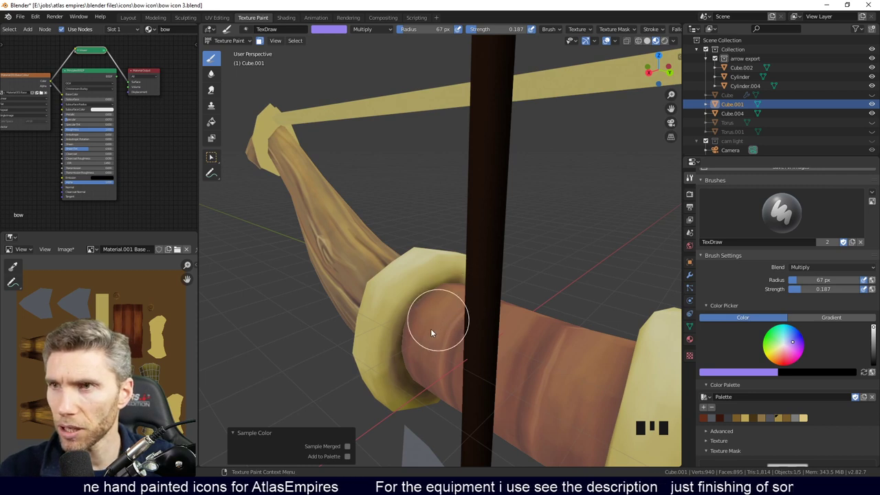
{"action": "left_click", "coordinate": [409, 306]}
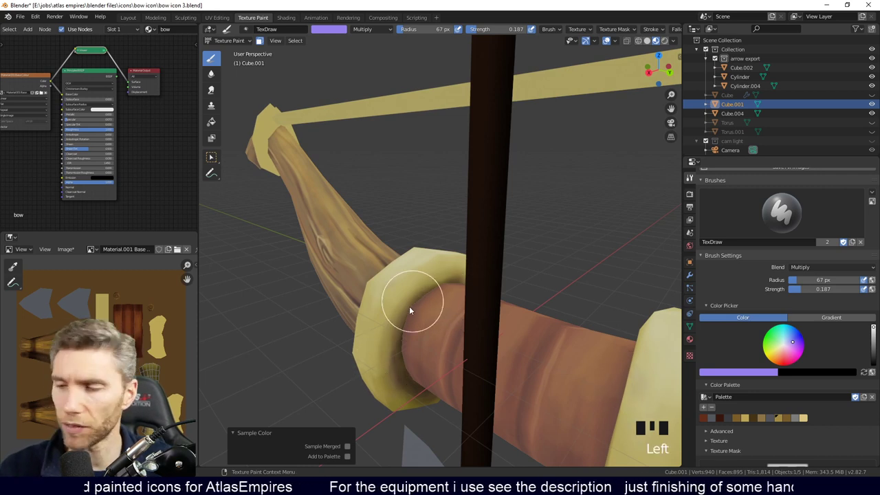
{"action": "left_click", "coordinate": [784, 348]}
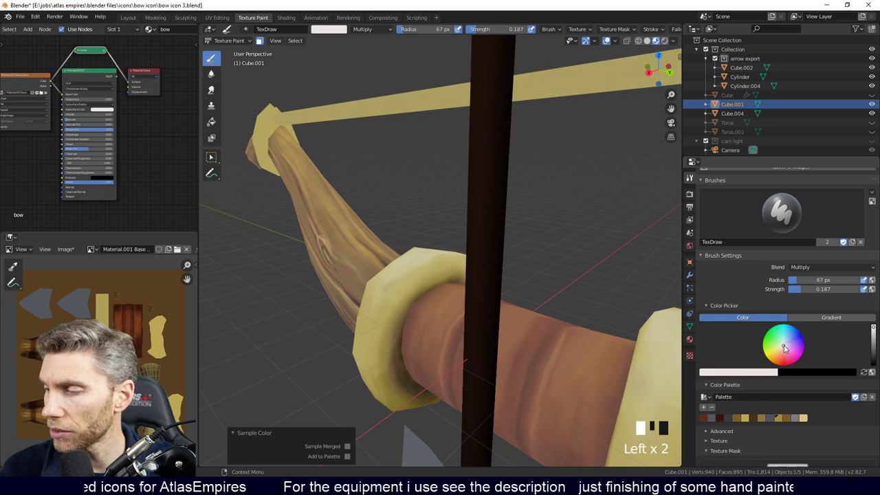
{"action": "left_click", "coordinate": [721, 431]}
{"action": "mouse_move", "coordinate": [814, 288]}
{"action": "left_mouse_down"}
{"action": "mouse_move", "coordinate": [800, 288]}
{"action": "mouse_move", "coordinate": [817, 288]}
{"action": "left_mouse_up"}
{"action": "left_click", "coordinate": [832, 267]}
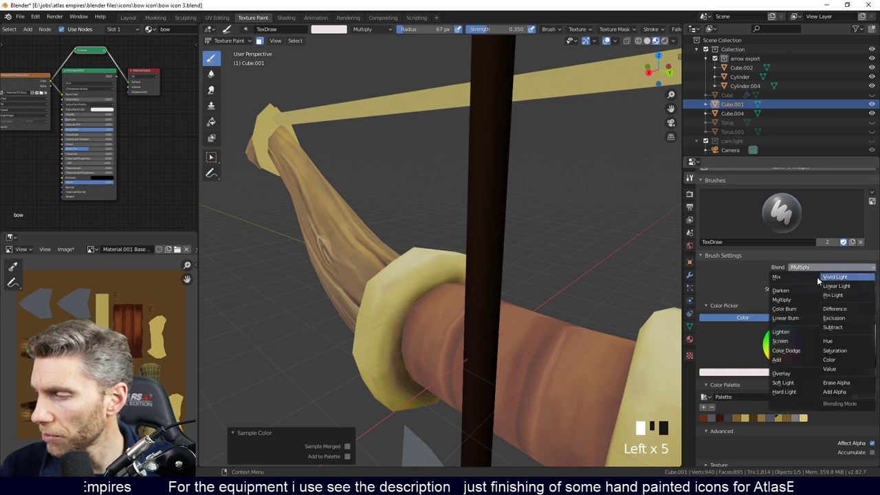
{"action": "left_click", "coordinate": [780, 341]}
Reduce the brush radius to 8 px and paint a thin highlight along the left ring's front edge.
{"action": "middle_click_drag", "start_coordinate": [512, 317], "coordinate": [475, 313]}
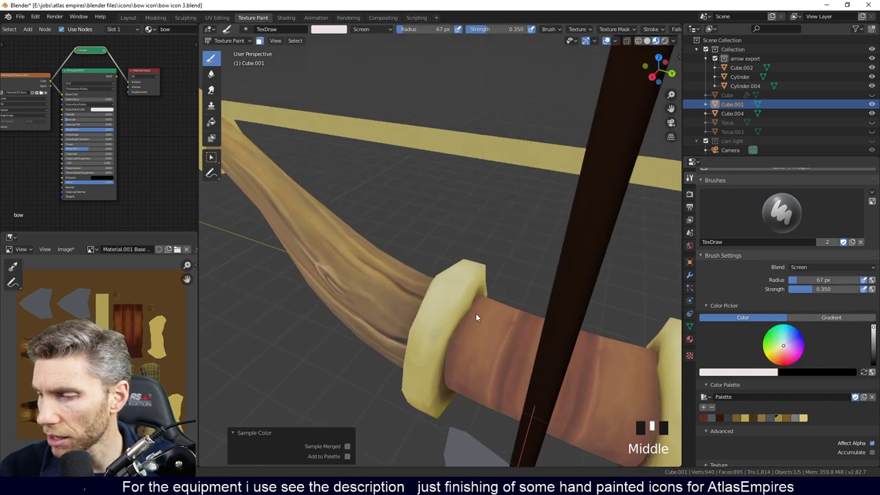
{"action": "key", "text": "f"}
{"action": "mouse_move", "coordinate": [466, 295]}
{"action": "middle_mouse_down"}
{"action": "mouse_move", "coordinate": [440, 297]}
{"action": "mouse_move", "coordinate": [456, 287]}
{"action": "middle_mouse_up"}
{"action": "left_click", "coordinate": [466, 278]}
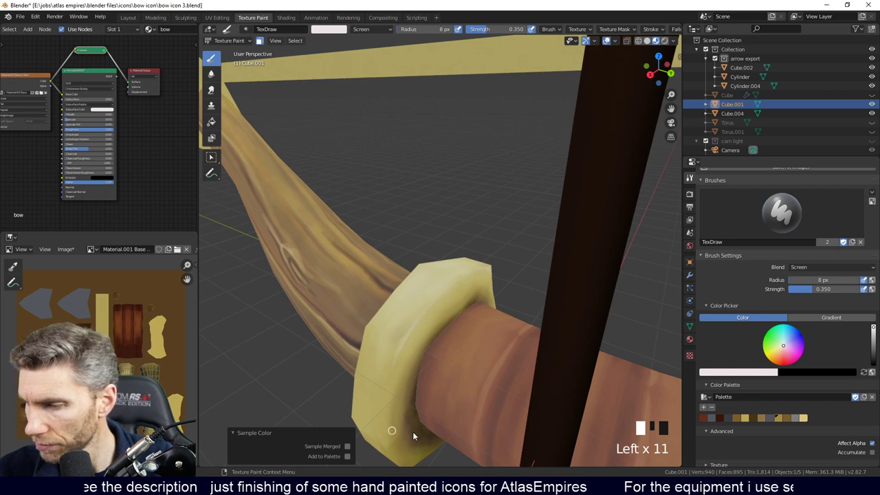
Pick a pale orange paint colour and continue the thin highlight down the left ring's front edge.
{"action": "left_click", "coordinate": [781, 352]}
{"action": "left_click", "coordinate": [779, 350]}
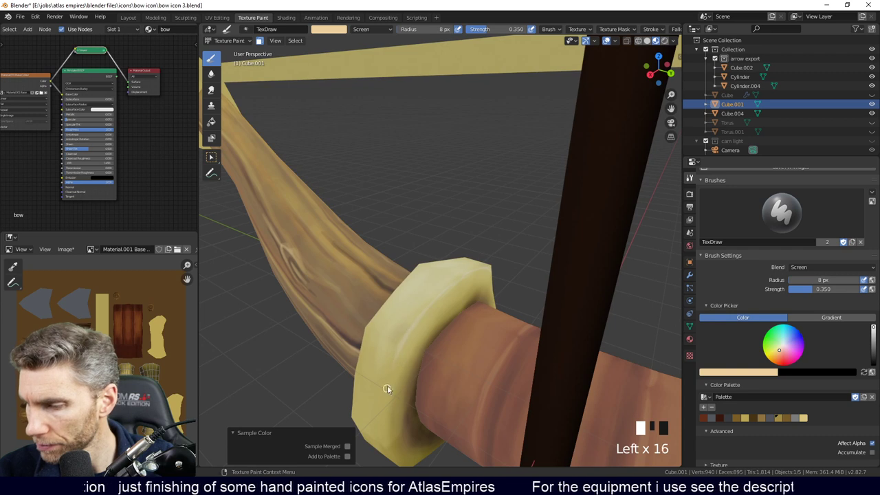
{"action": "middle_click_drag", "start_coordinate": [387, 389], "coordinate": [380, 364]}
{"action": "left_click", "coordinate": [380, 364]}
Undo the thin highlight strokes on the left ring and inspect it from the leather side.
{"action": "mouse_move", "coordinate": [437, 292]}
{"action": "middle_mouse_down"}
{"action": "mouse_move", "coordinate": [482, 279]}
{"action": "mouse_move", "coordinate": [504, 289]}
{"action": "mouse_move", "coordinate": [422, 299]}
{"action": "mouse_move", "coordinate": [440, 307]}
{"action": "middle_mouse_up"}
{"action": "key", "text": "ctrl+z"}
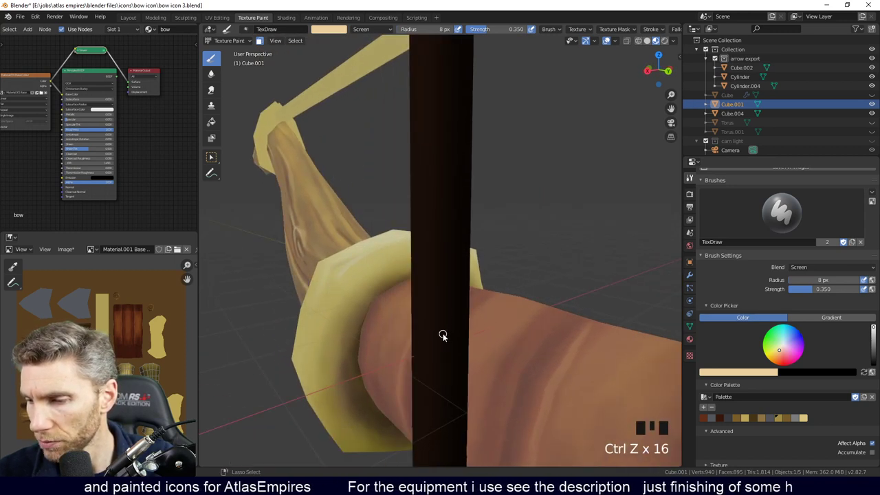
{"action": "middle_click_drag", "start_coordinate": [443, 335], "coordinate": [463, 311]}
{"action": "middle_click_drag", "start_coordinate": [418, 259], "coordinate": [383, 353]}
{"action": "left_click", "coordinate": [383, 354]}
Compare the bow's Principled BSDF shading with its flat image texture preview, finishing on the Principled BSDF output.
{"action": "left_click", "coordinate": [192, 114], "text": "ctrl+shift"}
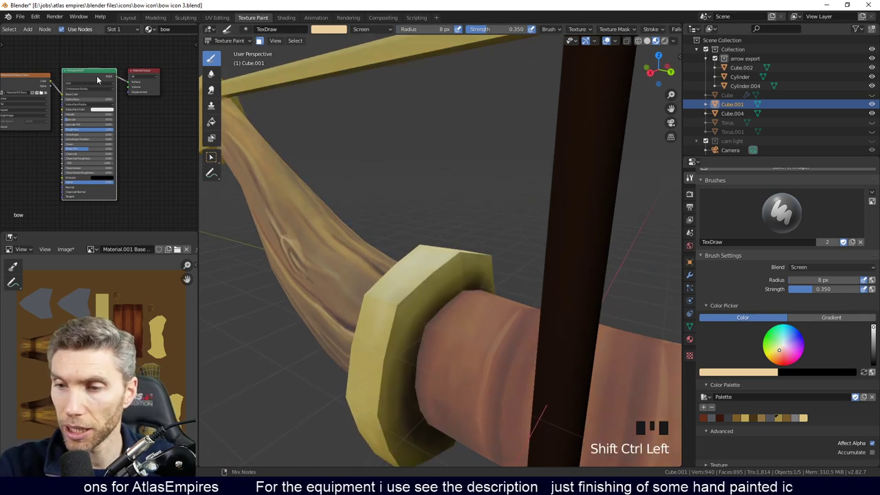
{"action": "middle_click_drag", "start_coordinate": [454, 307], "coordinate": [442, 300]}
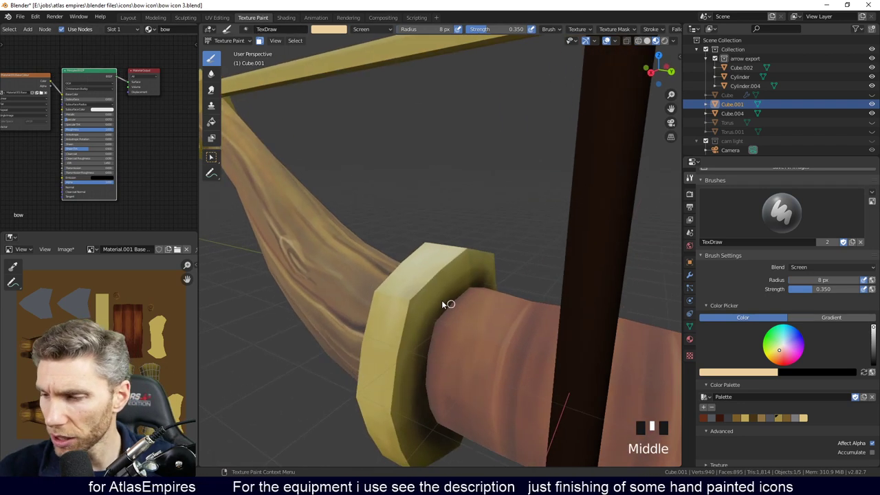
{"action": "left_click", "coordinate": [23, 80], "text": "ctrl+shift"}
{"action": "left_click_drag", "start_coordinate": [139, 62], "coordinate": [88, 53]}
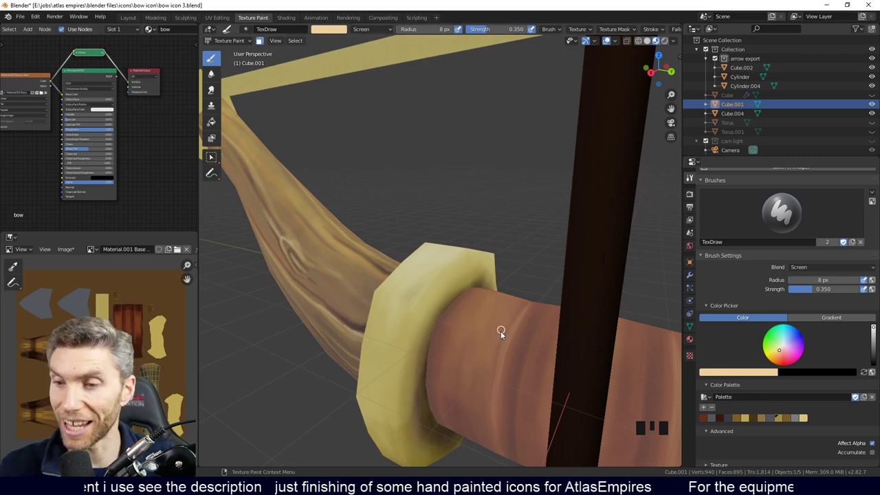
{"action": "left_click", "coordinate": [421, 356], "text": "ctrl+shift"}
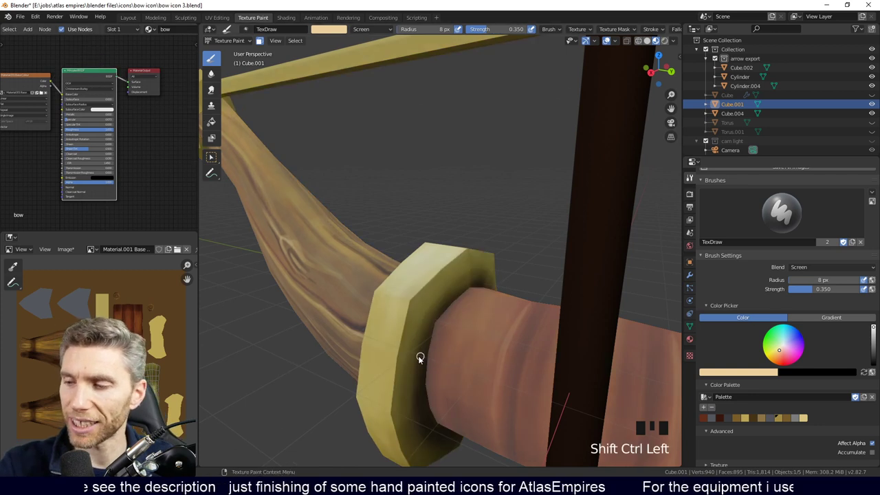
Paint a thin pale orange highlight along the left ring's front edge, from the top corner down and back up.
{"action": "left_click", "coordinate": [464, 251]}
{"action": "left_click", "coordinate": [463, 252]}
{"action": "left_click", "coordinate": [429, 282]}
{"action": "left_click", "coordinate": [408, 303]}
{"action": "left_click", "coordinate": [413, 298]}
{"action": "left_click", "coordinate": [411, 301]}
{"action": "left_click", "coordinate": [408, 304]}
{"action": "left_click", "coordinate": [397, 352]}
{"action": "left_click", "coordinate": [399, 347]}
{"action": "left_click", "coordinate": [397, 355]}
{"action": "left_click", "coordinate": [389, 392]}
{"action": "left_click", "coordinate": [394, 364]}
{"action": "left_click", "coordinate": [401, 328]}
{"action": "left_click", "coordinate": [419, 288]}
{"action": "left_click", "coordinate": [405, 315]}
{"action": "left_click", "coordinate": [416, 297]}
{"action": "left_click", "coordinate": [428, 277]}
{"action": "left_click", "coordinate": [435, 276]}
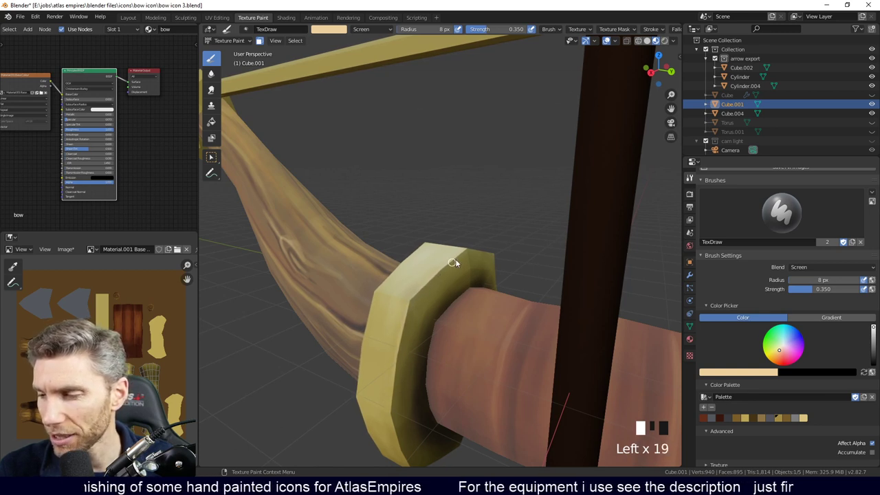
Extend the thin pale orange highlight over the left ring's upper corners and along its edge beside the wooden limb.
{"action": "middle_click_drag", "start_coordinate": [455, 281], "coordinate": [455, 287]}
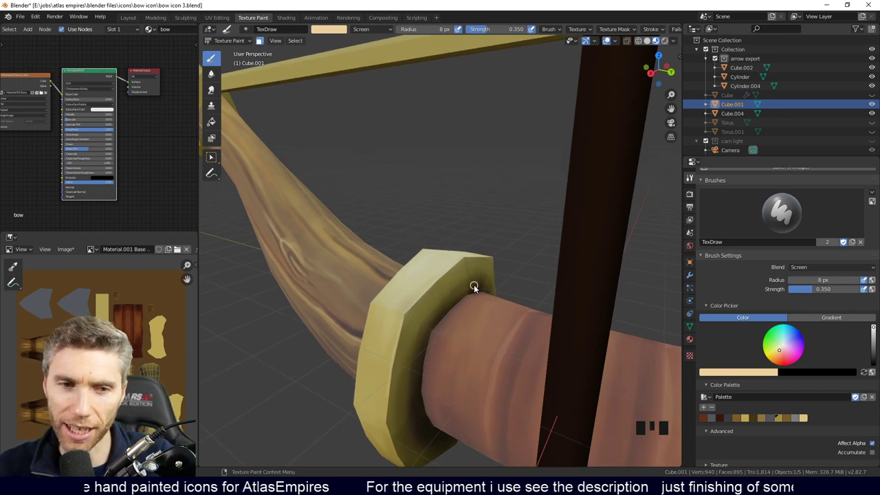
{"action": "mouse_move", "coordinate": [472, 295]}
{"action": "middle_mouse_down"}
{"action": "mouse_move", "coordinate": [476, 304]}
{"action": "mouse_move", "coordinate": [460, 301]}
{"action": "middle_mouse_up"}
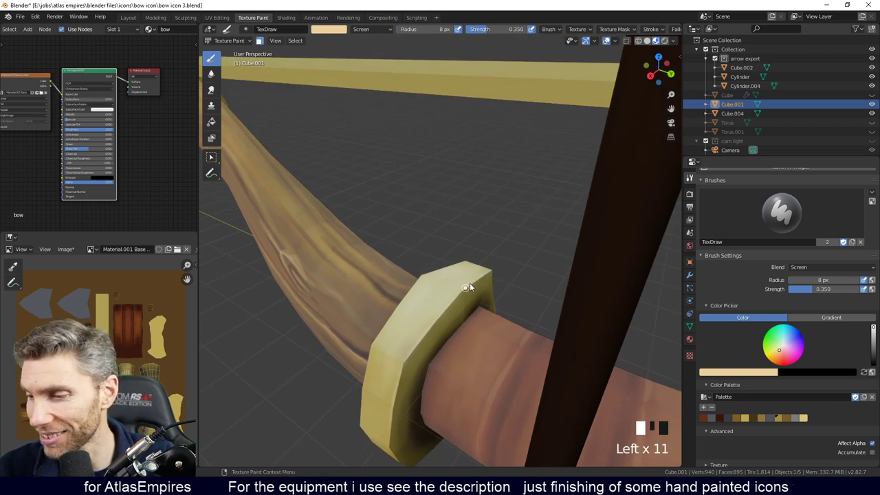
{"action": "middle_click_drag", "start_coordinate": [397, 379], "coordinate": [521, 331]}
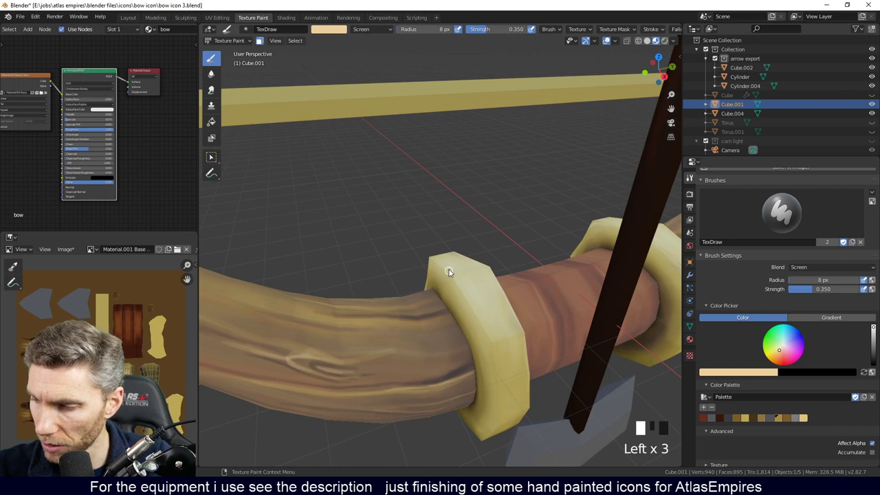
{"action": "middle_click_drag", "start_coordinate": [490, 347], "coordinate": [501, 327]}
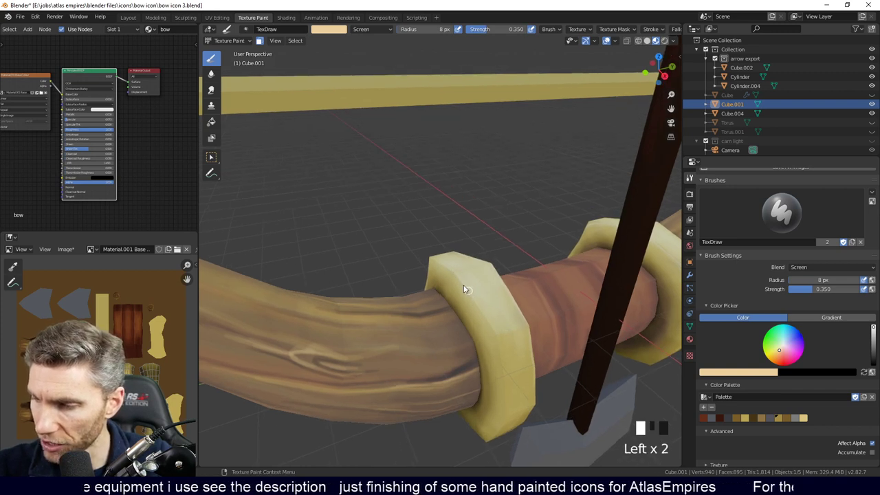
{"action": "middle_click_drag", "start_coordinate": [498, 327], "coordinate": [505, 293]}
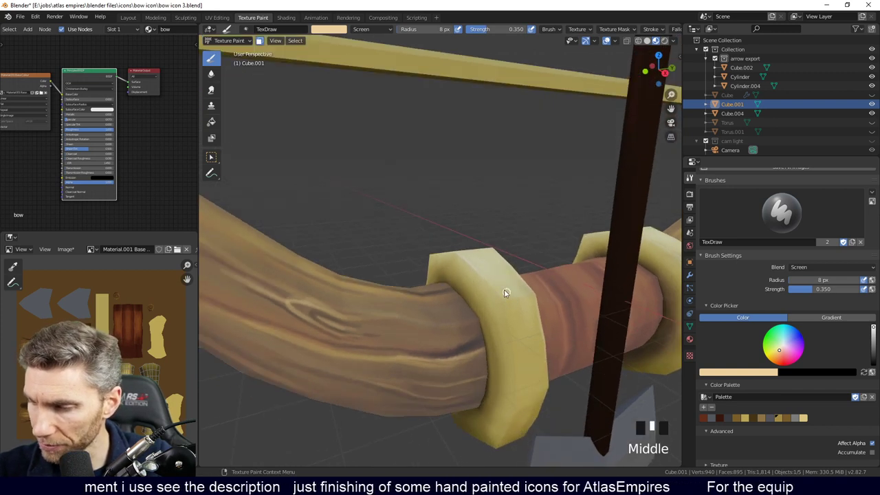
{"action": "middle_click_drag", "start_coordinate": [510, 326], "coordinate": [479, 300]}
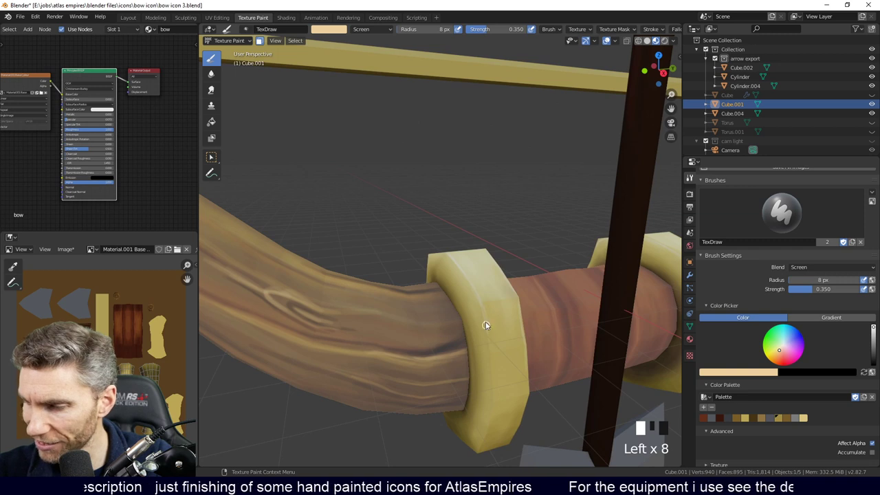
Alternate the bow material's output between flat image texture and Principled BSDF, finishing on the flat texture preview.
{"action": "middle_click_drag", "start_coordinate": [500, 366], "coordinate": [475, 415]}
{"action": "left_click", "coordinate": [90, 97], "text": "ctrl+shift"}
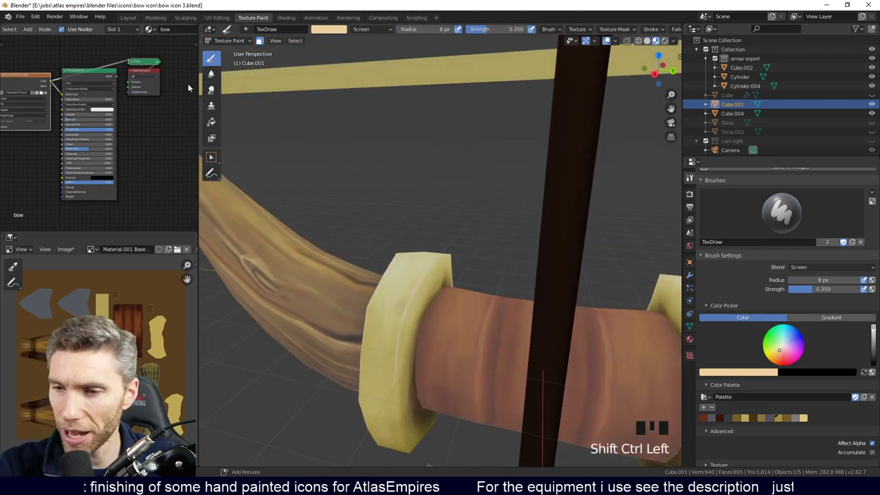
{"action": "middle_click_drag", "start_coordinate": [474, 255], "coordinate": [447, 262]}
{"action": "left_click_drag", "start_coordinate": [148, 62], "coordinate": [87, 49]}
{"action": "left_click", "coordinate": [96, 78], "text": "ctrl+shift"}
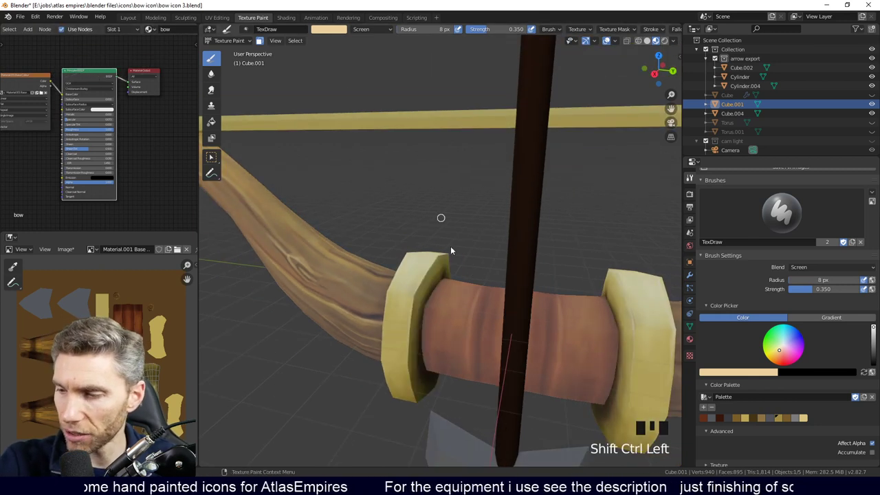
{"action": "left_click", "coordinate": [31, 81], "text": "ctrl+shift"}
{"action": "left_click_drag", "start_coordinate": [146, 69], "coordinate": [88, 51]}
{"action": "middle_click_drag", "start_coordinate": [485, 251], "coordinate": [408, 250]}
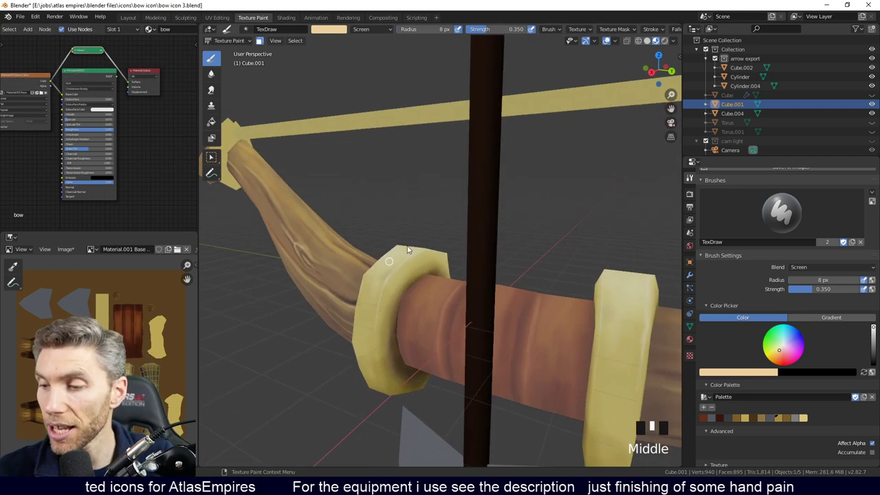
Enlarge the Screen brush to 37 px and paint a softer pale orange highlight down the left ring's grip-side edge.
{"action": "mouse_move", "coordinate": [479, 254]}
{"action": "middle_mouse_down"}
{"action": "mouse_move", "coordinate": [459, 272]}
{"action": "mouse_move", "coordinate": [414, 285]}
{"action": "mouse_move", "coordinate": [412, 310]}
{"action": "mouse_move", "coordinate": [458, 250]}
{"action": "middle_mouse_up"}
{"action": "key", "text": "f"}
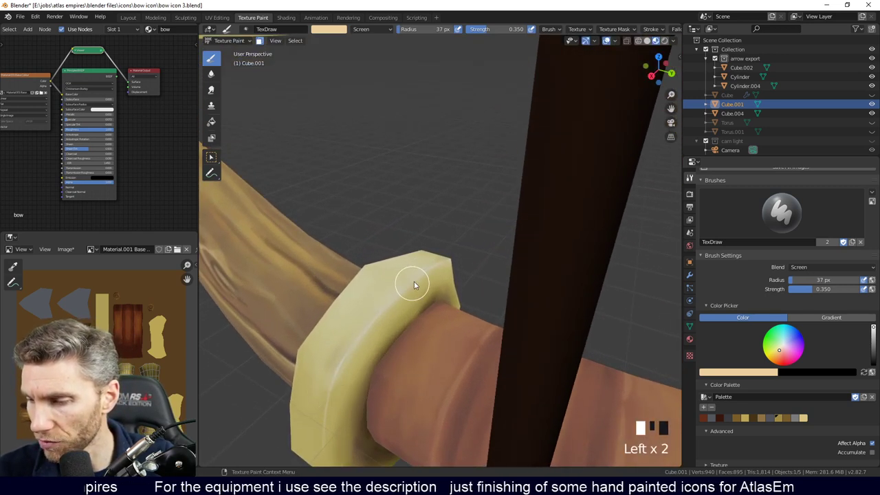
{"action": "middle_click_drag", "start_coordinate": [352, 396], "coordinate": [387, 248]}
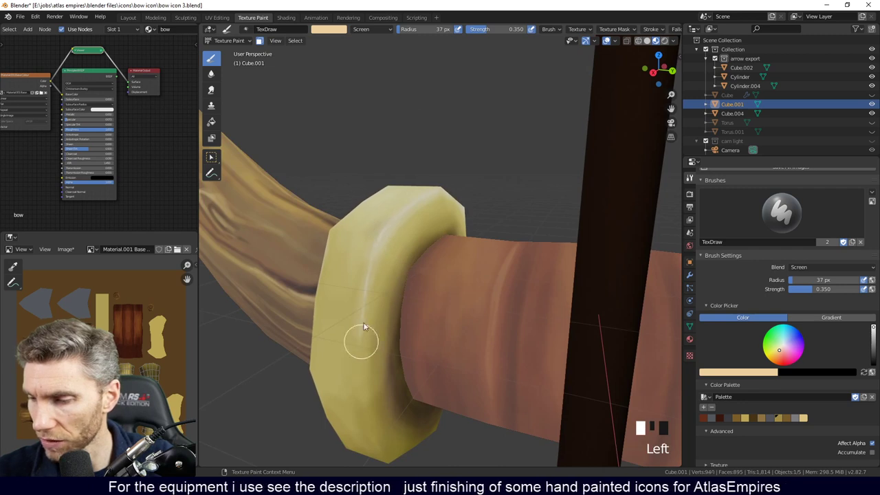
{"action": "middle_click_drag", "start_coordinate": [371, 380], "coordinate": [344, 271]}
{"action": "left_click", "coordinate": [403, 301]}
{"action": "mouse_move", "coordinate": [403, 301]}
{"action": "middle_mouse_down"}
{"action": "mouse_move", "coordinate": [360, 315]}
{"action": "mouse_move", "coordinate": [442, 320]}
{"action": "mouse_move", "coordinate": [438, 295]}
{"action": "mouse_move", "coordinate": [397, 281]}
{"action": "mouse_move", "coordinate": [408, 291]}
{"action": "mouse_move", "coordinate": [371, 217]}
{"action": "middle_mouse_up"}
{"action": "left_click", "coordinate": [433, 300]}
{"action": "left_click", "coordinate": [446, 232]}
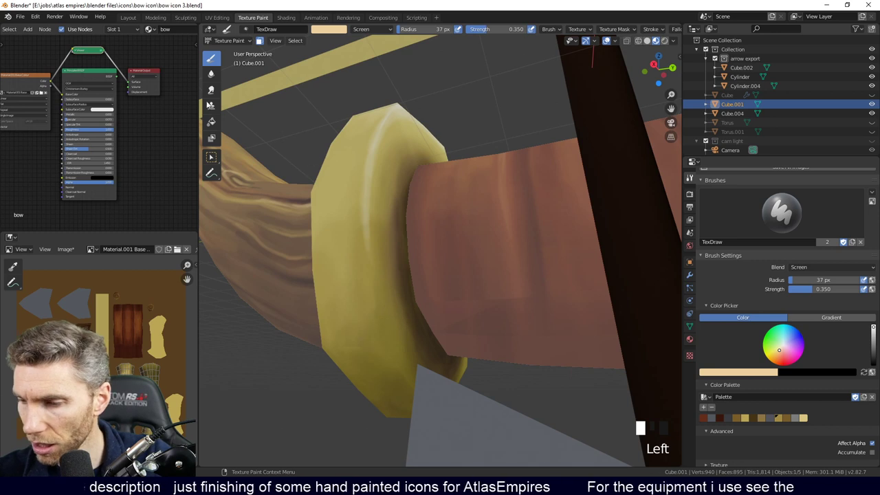
Switch the bow material to its Principled BSDF output and extend the highlight along the left ring's lower grip-side edge and underside.
{"action": "left_click", "coordinate": [90, 131], "text": "ctrl+shift"}
{"action": "left_click", "coordinate": [89, 130], "text": "ctrl+shift"}
{"action": "middle_click_drag", "start_coordinate": [387, 202], "coordinate": [378, 220]}
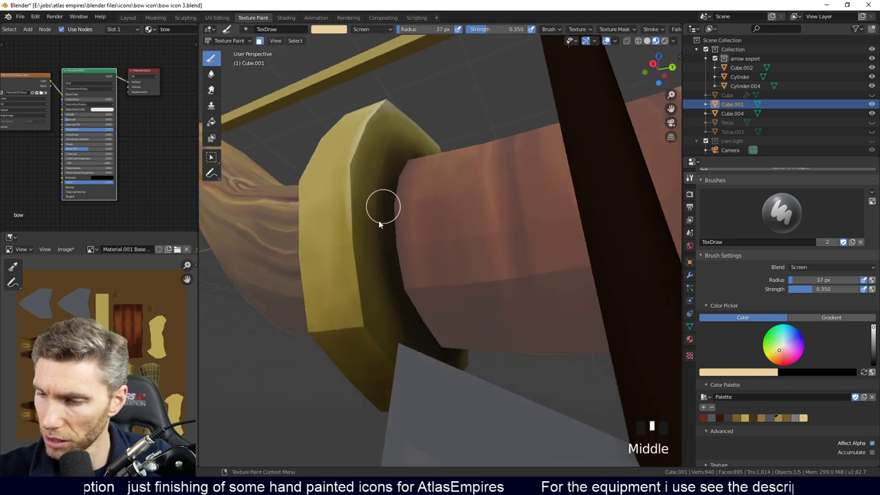
{"action": "middle_click_drag", "start_coordinate": [381, 363], "coordinate": [394, 222]}
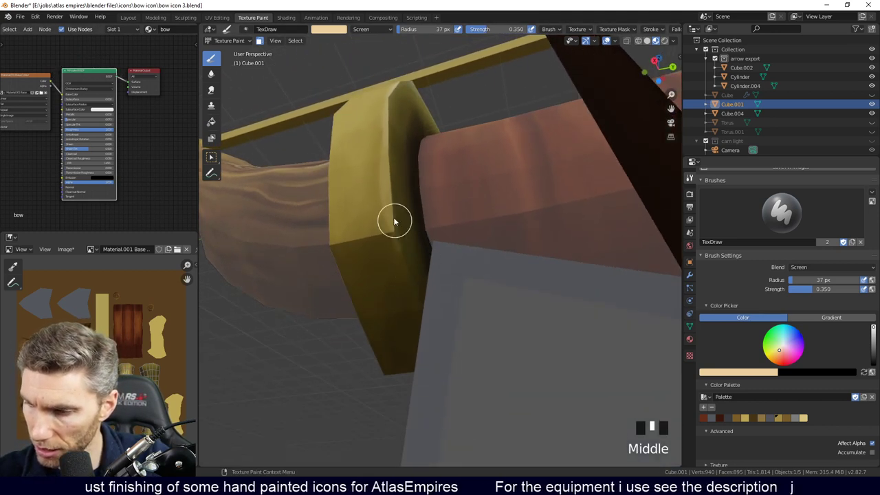
{"action": "mouse_move", "coordinate": [414, 275]}
{"action": "middle_mouse_down"}
{"action": "mouse_move", "coordinate": [530, 251]}
{"action": "mouse_move", "coordinate": [536, 241]}
{"action": "mouse_move", "coordinate": [508, 221]}
{"action": "mouse_move", "coordinate": [362, 182]}
{"action": "middle_mouse_up"}
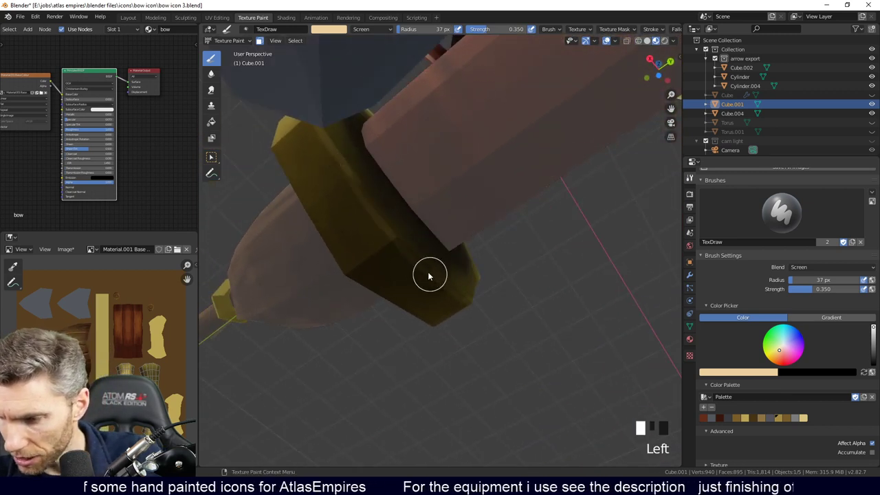
{"action": "middle_click_drag", "start_coordinate": [374, 219], "coordinate": [528, 103]}
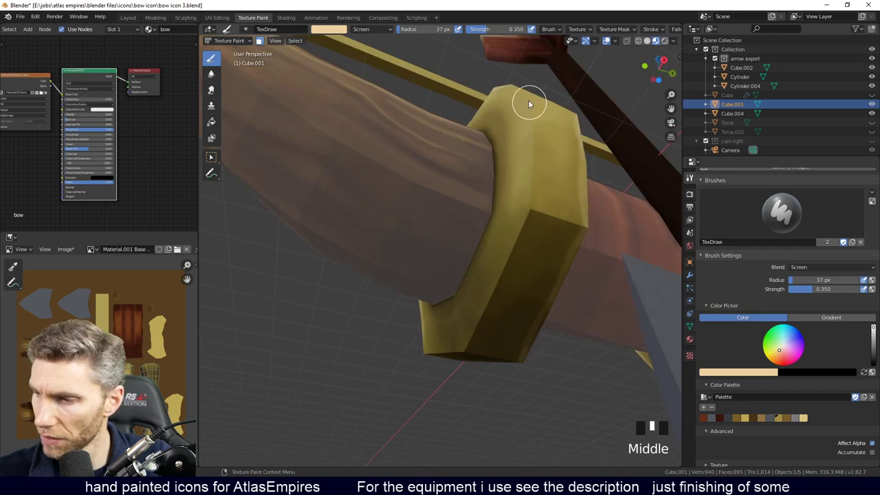
Paint pale orange highlights along the left ring's lower edge on the side facing the wooden limb.
{"action": "mouse_move", "coordinate": [471, 336]}
{"action": "middle_mouse_down"}
{"action": "mouse_move", "coordinate": [530, 346]}
{"action": "mouse_move", "coordinate": [564, 340]}
{"action": "mouse_move", "coordinate": [530, 350]}
{"action": "middle_mouse_up"}
{"action": "mouse_move", "coordinate": [502, 389]}
{"action": "left_mouse_down"}
{"action": "mouse_move", "coordinate": [491, 393]}
{"action": "mouse_move", "coordinate": [554, 330]}
{"action": "left_mouse_up"}
{"action": "middle_click_drag", "start_coordinate": [589, 297], "coordinate": [552, 367]}
{"action": "left_click_drag", "start_coordinate": [552, 367], "coordinate": [565, 271]}
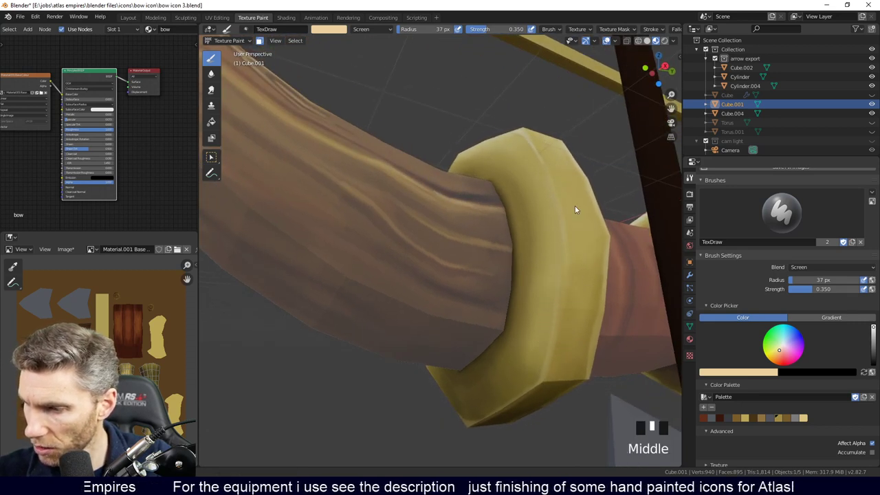
{"action": "middle_click_drag", "start_coordinate": [575, 210], "coordinate": [576, 250]}
{"action": "middle_click_drag", "start_coordinate": [571, 219], "coordinate": [549, 278]}
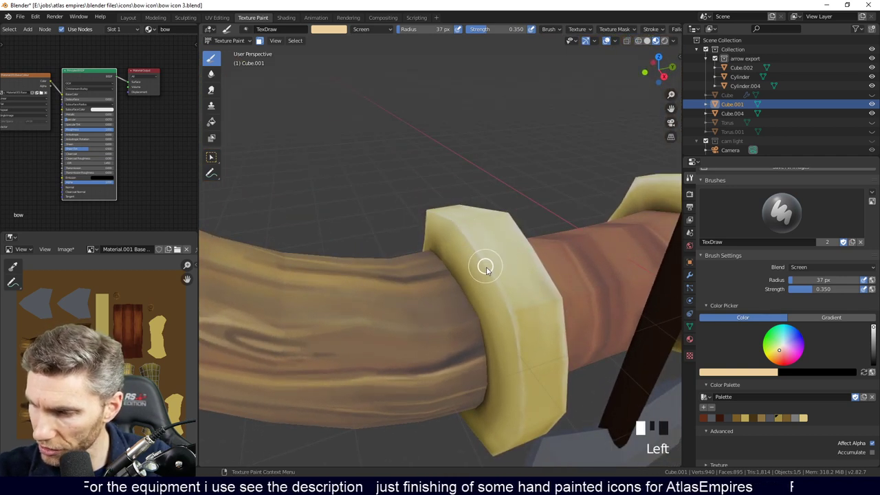
Continue the pale highlight over the left ring's upper corners and down its limb-side edge.
{"action": "middle_click_drag", "start_coordinate": [510, 307], "coordinate": [524, 255]}
{"action": "left_click", "coordinate": [524, 256]}
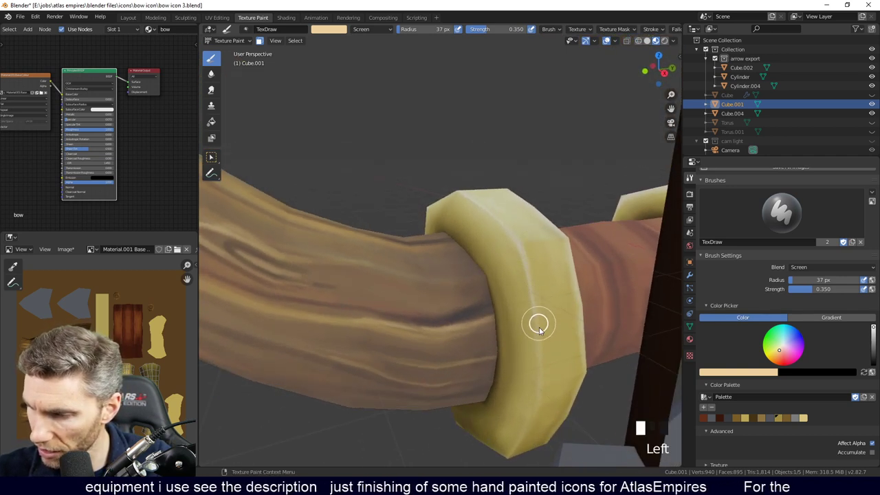
{"action": "mouse_move", "coordinate": [541, 374]}
{"action": "middle_mouse_down"}
{"action": "mouse_move", "coordinate": [552, 382]}
{"action": "mouse_move", "coordinate": [533, 376]}
{"action": "middle_mouse_up"}
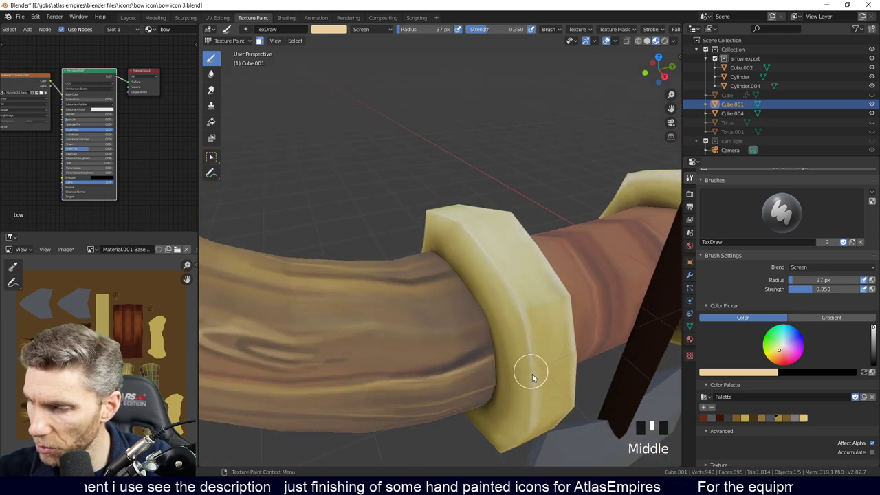
{"action": "middle_click_drag", "start_coordinate": [500, 257], "coordinate": [474, 337]}
{"action": "left_click", "coordinate": [453, 247]}
Switch the bow material to the flat image texture preview and move the viewer node above the Principled BSDF node.
{"action": "left_click", "coordinate": [141, 106], "text": "ctrl+shift"}
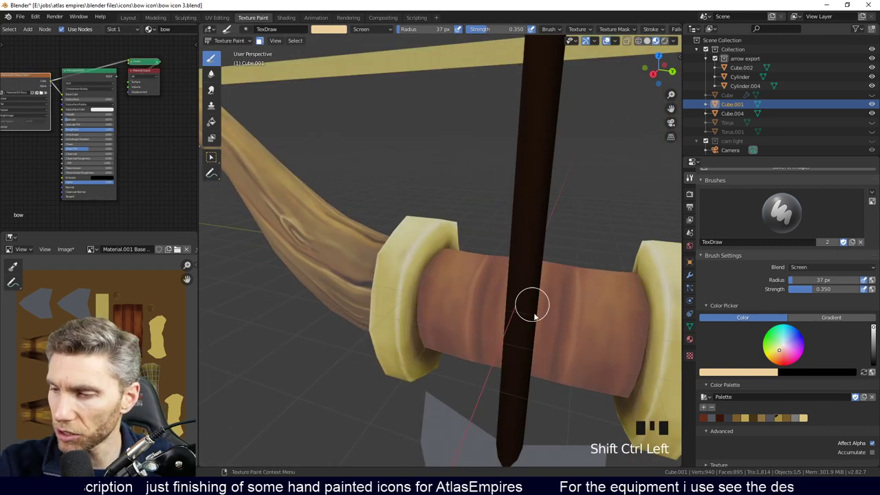
{"action": "middle_click_drag", "start_coordinate": [534, 304], "coordinate": [549, 349]}
{"action": "middle_click_drag", "start_coordinate": [443, 305], "coordinate": [440, 313]}
{"action": "left_click_drag", "start_coordinate": [144, 61], "coordinate": [83, 53]}
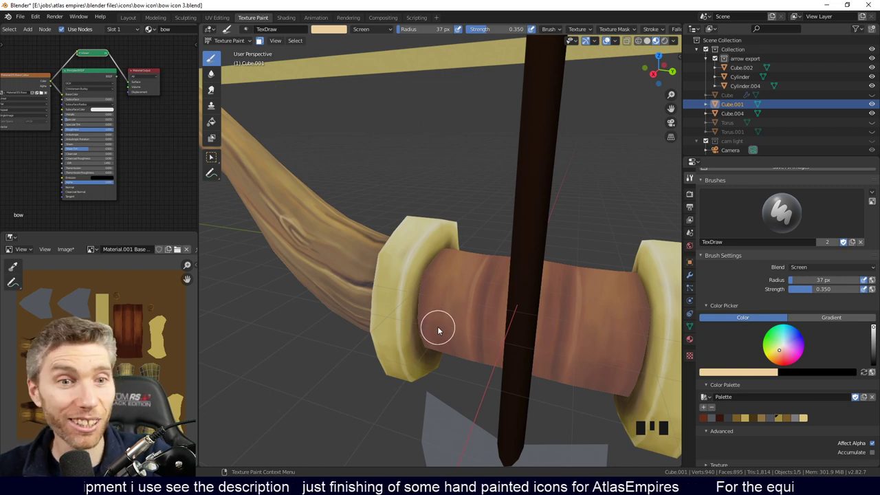
Brighten the left ring's top faces and upper corners with pale orange Screen strokes, checking them against the whole bow.
{"action": "mouse_move", "coordinate": [438, 330]}
{"action": "middle_mouse_down"}
{"action": "mouse_move", "coordinate": [422, 322]}
{"action": "mouse_move", "coordinate": [441, 332]}
{"action": "mouse_move", "coordinate": [451, 264]}
{"action": "mouse_move", "coordinate": [439, 257]}
{"action": "middle_mouse_up"}
{"action": "left_click_drag", "start_coordinate": [413, 263], "coordinate": [435, 268]}
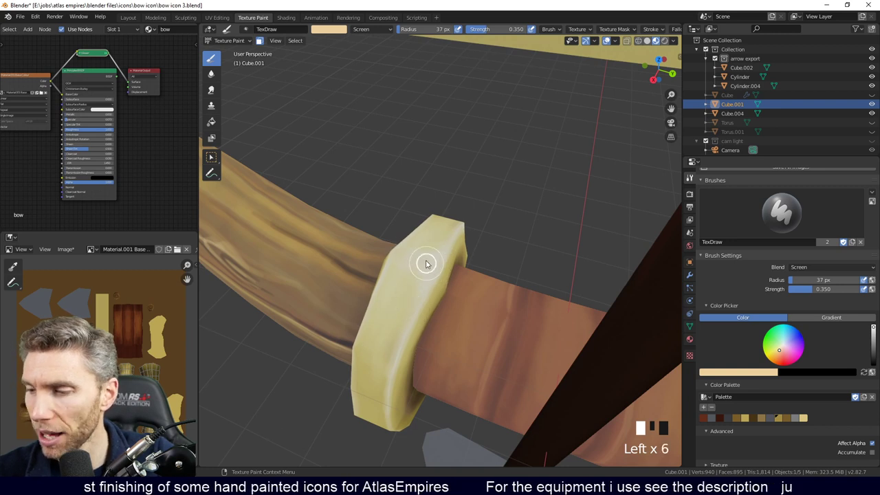
{"action": "middle_click_drag", "start_coordinate": [406, 256], "coordinate": [491, 269]}
{"action": "left_click_drag", "start_coordinate": [491, 268], "coordinate": [452, 307]}
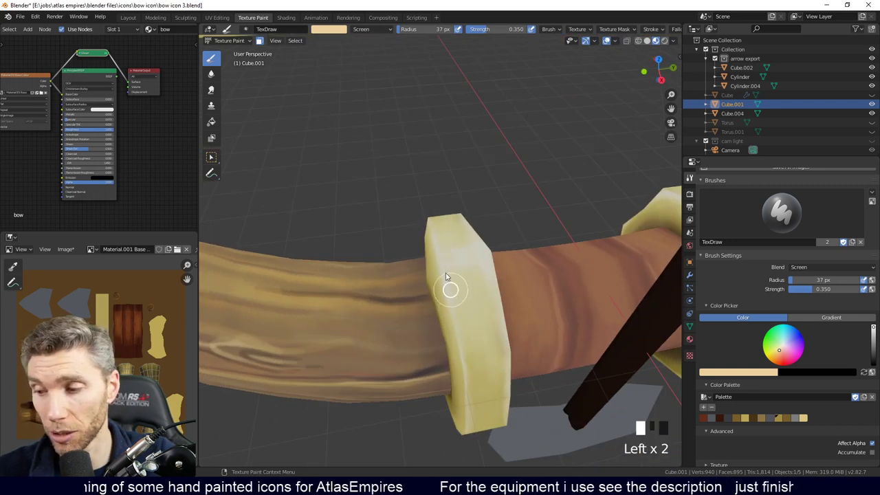
{"action": "left_click_drag", "start_coordinate": [445, 270], "coordinate": [485, 315]}
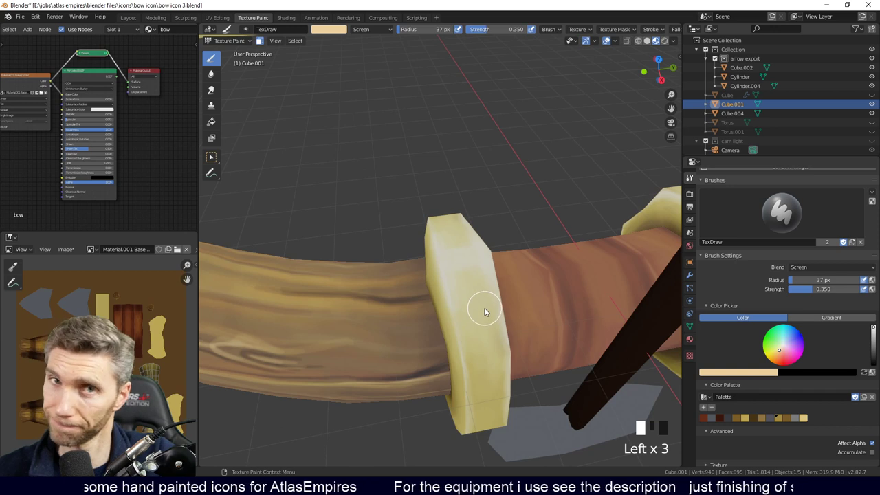
{"action": "middle_click_drag", "start_coordinate": [471, 284], "coordinate": [459, 297]}
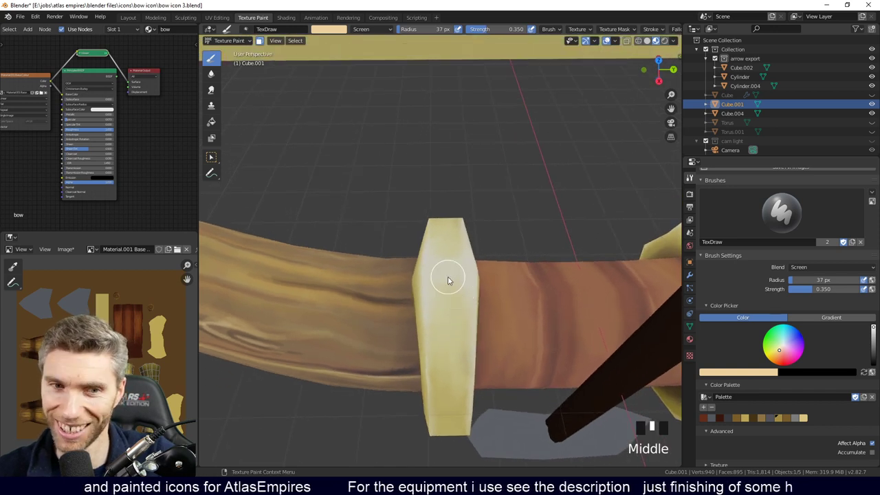
{"action": "middle_click_drag", "start_coordinate": [468, 292], "coordinate": [422, 290]}
{"action": "left_click", "coordinate": [392, 255]}
{"action": "left_click", "coordinate": [379, 255]}
{"action": "middle_click_drag", "start_coordinate": [466, 257], "coordinate": [540, 416]}
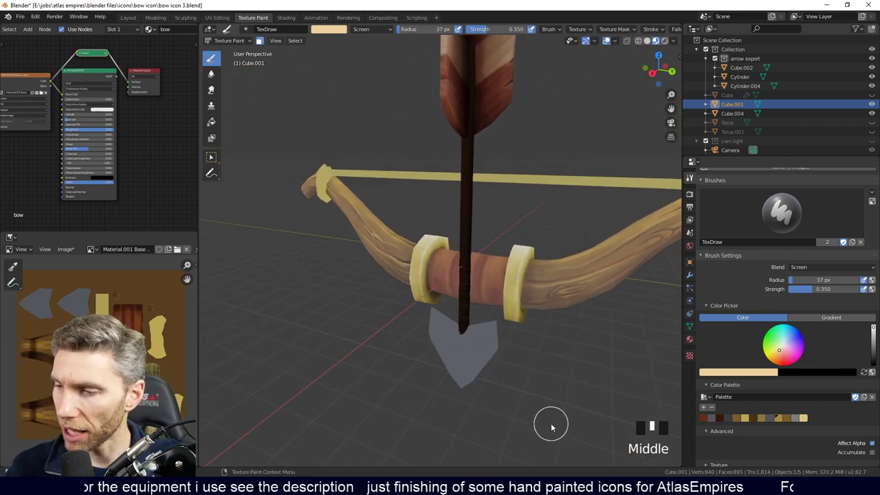
{"action": "middle_click_drag", "start_coordinate": [530, 456], "coordinate": [497, 324]}
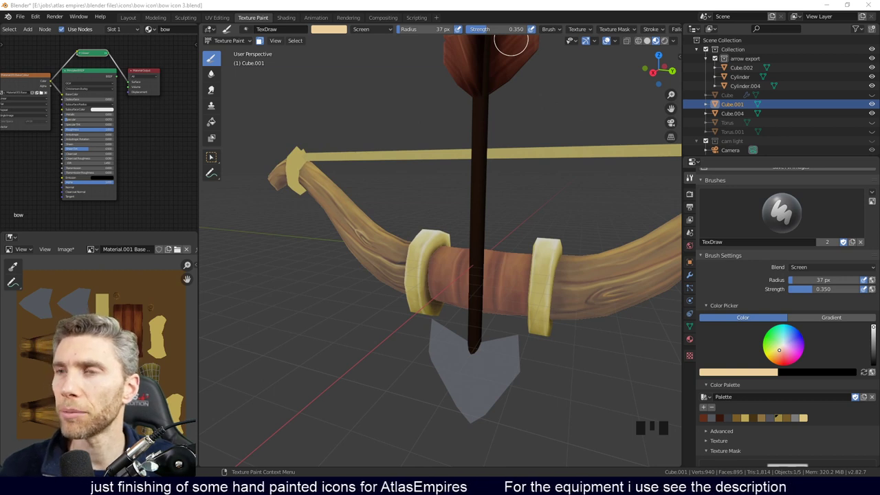
Set the brush to a mid brown color with Multiply blending and a 78 px radius.
{"action": "left_click", "coordinate": [796, 417]}
{"action": "middle_click_drag", "start_coordinate": [529, 309], "coordinate": [525, 298]}
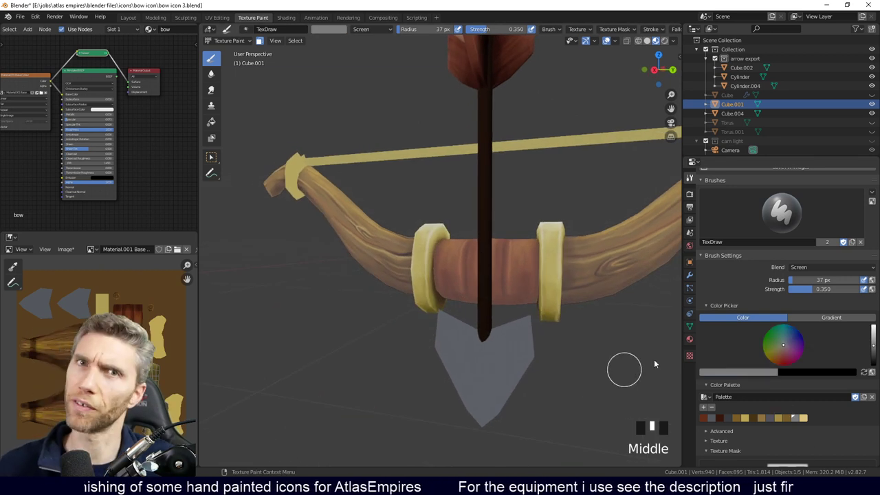
{"action": "left_click", "coordinate": [777, 355]}
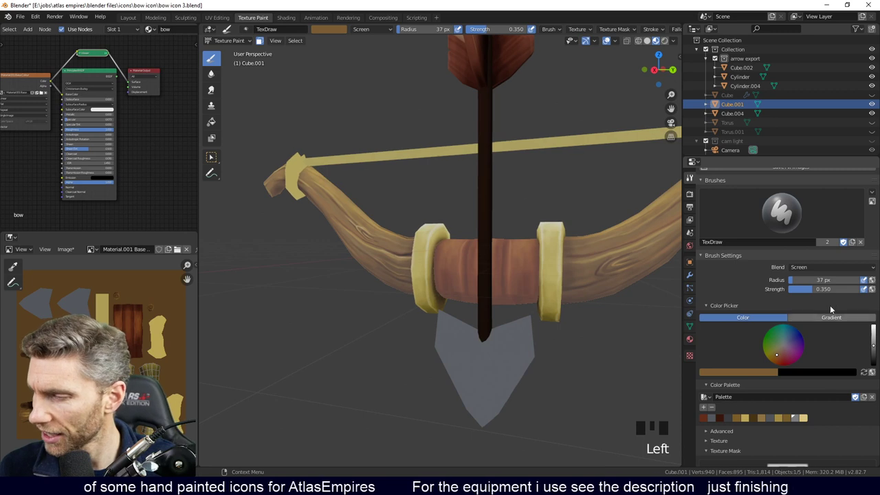
{"action": "left_click", "coordinate": [821, 267]}
{"action": "left_click", "coordinate": [803, 279]}
{"action": "mouse_move", "coordinate": [526, 321]}
{"action": "middle_mouse_down"}
{"action": "mouse_move", "coordinate": [494, 323]}
{"action": "mouse_move", "coordinate": [487, 306]}
{"action": "mouse_move", "coordinate": [453, 314]}
{"action": "mouse_move", "coordinate": [457, 344]}
{"action": "mouse_move", "coordinate": [429, 295]}
{"action": "mouse_move", "coordinate": [438, 348]}
{"action": "mouse_move", "coordinate": [435, 332]}
{"action": "mouse_move", "coordinate": [462, 319]}
{"action": "mouse_move", "coordinate": [491, 327]}
{"action": "middle_mouse_up"}
{"action": "key", "text": "f"}
{"action": "left_click", "coordinate": [457, 338]}
Shade the lower portions of the yellow grip rings with soft brown Multiply strokes.
{"action": "left_click", "coordinate": [428, 295]}
{"action": "left_click", "coordinate": [422, 320]}
{"action": "left_click", "coordinate": [481, 231]}
{"action": "left_click", "coordinate": [475, 236]}
{"action": "left_click", "coordinate": [474, 237]}
{"action": "mouse_move", "coordinate": [474, 237]}
{"action": "middle_mouse_down"}
{"action": "mouse_move", "coordinate": [499, 317]}
{"action": "mouse_move", "coordinate": [450, 315]}
{"action": "middle_mouse_up"}
{"action": "left_click", "coordinate": [450, 315]}
{"action": "mouse_move", "coordinate": [499, 237]}
{"action": "middle_mouse_down"}
{"action": "mouse_move", "coordinate": [467, 304]}
{"action": "mouse_move", "coordinate": [426, 312]}
{"action": "mouse_move", "coordinate": [508, 328]}
{"action": "mouse_move", "coordinate": [410, 251]}
{"action": "mouse_move", "coordinate": [482, 323]}
{"action": "mouse_move", "coordinate": [469, 330]}
{"action": "mouse_move", "coordinate": [501, 313]}
{"action": "mouse_move", "coordinate": [500, 330]}
{"action": "mouse_move", "coordinate": [431, 318]}
{"action": "mouse_move", "coordinate": [399, 294]}
{"action": "middle_mouse_up"}
{"action": "left_click", "coordinate": [425, 313]}
{"action": "left_click", "coordinate": [416, 335]}
{"action": "left_click", "coordinate": [410, 251]}
{"action": "left_click", "coordinate": [459, 327]}
{"action": "left_click", "coordinate": [441, 318]}
{"action": "left_click", "coordinate": [472, 331]}
{"action": "left_click", "coordinate": [479, 316]}
{"action": "left_click", "coordinate": [399, 294]}
{"action": "mouse_move", "coordinate": [397, 236]}
{"action": "middle_mouse_down"}
{"action": "mouse_move", "coordinate": [457, 359]}
{"action": "mouse_move", "coordinate": [483, 349]}
{"action": "mouse_move", "coordinate": [447, 281]}
{"action": "mouse_move", "coordinate": [500, 355]}
{"action": "middle_mouse_up"}
{"action": "left_click", "coordinate": [444, 269]}
{"action": "left_click", "coordinate": [468, 253]}
{"action": "mouse_move", "coordinate": [468, 253]}
{"action": "middle_mouse_down"}
{"action": "mouse_move", "coordinate": [510, 329]}
{"action": "mouse_move", "coordinate": [479, 336]}
{"action": "mouse_move", "coordinate": [508, 302]}
{"action": "mouse_move", "coordinate": [481, 323]}
{"action": "mouse_move", "coordinate": [450, 277]}
{"action": "mouse_move", "coordinate": [438, 282]}
{"action": "mouse_move", "coordinate": [420, 267]}
{"action": "mouse_move", "coordinate": [449, 260]}
{"action": "mouse_move", "coordinate": [421, 269]}
{"action": "mouse_move", "coordinate": [379, 300]}
{"action": "mouse_move", "coordinate": [471, 357]}
{"action": "mouse_move", "coordinate": [455, 360]}
{"action": "middle_mouse_up"}
{"action": "left_click", "coordinate": [461, 340]}
{"action": "left_click", "coordinate": [488, 332]}
{"action": "left_click", "coordinate": [427, 219]}
{"action": "left_click", "coordinate": [429, 357]}
{"action": "double_click", "coordinate": [417, 270]}
{"action": "left_click", "coordinate": [396, 267]}
{"action": "left_click", "coordinate": [414, 376]}
{"action": "middle_click_drag", "start_coordinate": [579, 257], "coordinate": [576, 235]}
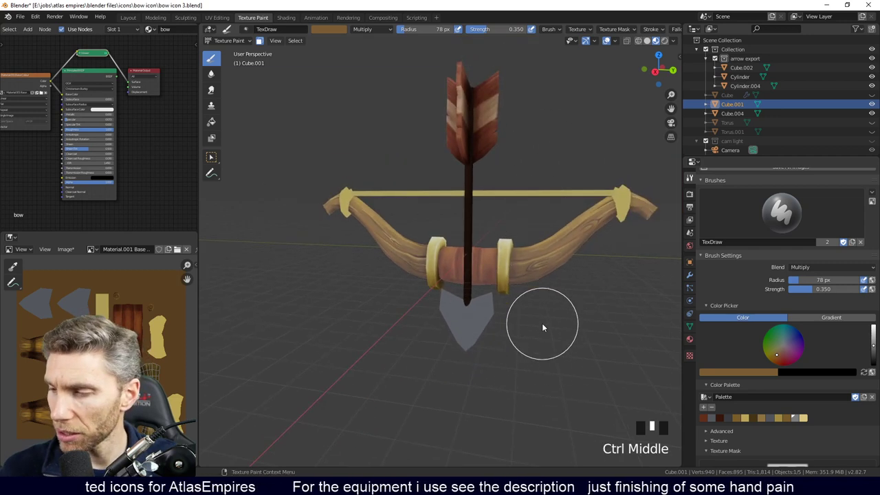
{"action": "mouse_move", "coordinate": [539, 328]}
{"action": "middle_mouse_down", "text": "ctrl"}
{"action": "mouse_move", "coordinate": [546, 272]}
{"action": "mouse_move", "coordinate": [453, 319]}
{"action": "mouse_move", "coordinate": [571, 350]}
{"action": "mouse_move", "coordinate": [573, 324]}
{"action": "mouse_move", "coordinate": [527, 360]}
{"action": "mouse_move", "coordinate": [433, 302]}
{"action": "middle_mouse_up", "text": "ctrl"}
Build up the brown shading on the lower sides of the grip rings, undoing one unwanted stroke.
{"action": "left_click", "coordinate": [441, 268]}
{"action": "left_click", "coordinate": [456, 322]}
{"action": "left_click", "coordinate": [460, 328]}
{"action": "left_click", "coordinate": [464, 334]}
{"action": "key", "text": "ctrl+z"}
{"action": "left_click", "coordinate": [426, 280]}
{"action": "left_click", "coordinate": [429, 268]}
{"action": "left_click", "coordinate": [435, 251]}
{"action": "left_click", "coordinate": [438, 289]}
{"action": "left_click", "coordinate": [441, 330]}
{"action": "left_click", "coordinate": [445, 368]}
{"action": "mouse_move", "coordinate": [448, 380]}
{"action": "middle_mouse_down"}
{"action": "mouse_move", "coordinate": [489, 344]}
{"action": "mouse_move", "coordinate": [563, 241]}
{"action": "middle_mouse_up"}
{"action": "middle_click_drag", "start_coordinate": [454, 341], "coordinate": [445, 285]}
{"action": "mouse_move", "coordinate": [501, 323]}
{"action": "middle_mouse_down"}
{"action": "mouse_move", "coordinate": [479, 344]}
{"action": "mouse_move", "coordinate": [422, 266]}
{"action": "middle_mouse_up"}
{"action": "left_click", "coordinate": [422, 267]}
{"action": "middle_click", "coordinate": [506, 362]}
{"action": "middle_click_drag", "start_coordinate": [505, 363], "coordinate": [550, 355]}
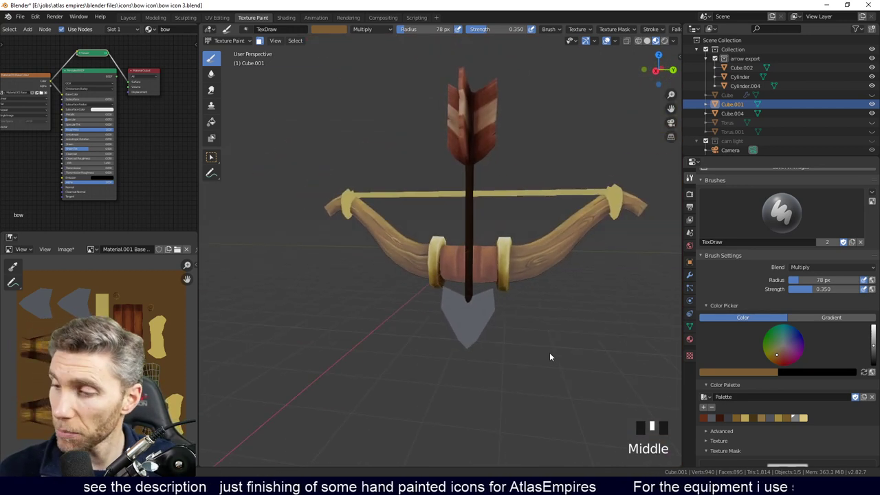
Reduce the Multiply brush to 42 px and dab a small brown dent on the left ring's outer face.
{"action": "mouse_move", "coordinate": [595, 334]}
{"action": "middle_mouse_down"}
{"action": "mouse_move", "coordinate": [583, 370]}
{"action": "mouse_move", "coordinate": [506, 340]}
{"action": "mouse_move", "coordinate": [539, 246]}
{"action": "mouse_move", "coordinate": [413, 287]}
{"action": "mouse_move", "coordinate": [423, 266]}
{"action": "mouse_move", "coordinate": [419, 288]}
{"action": "mouse_move", "coordinate": [419, 270]}
{"action": "mouse_move", "coordinate": [411, 286]}
{"action": "middle_mouse_up"}
{"action": "key", "text": "f"}
{"action": "left_click", "coordinate": [403, 288]}
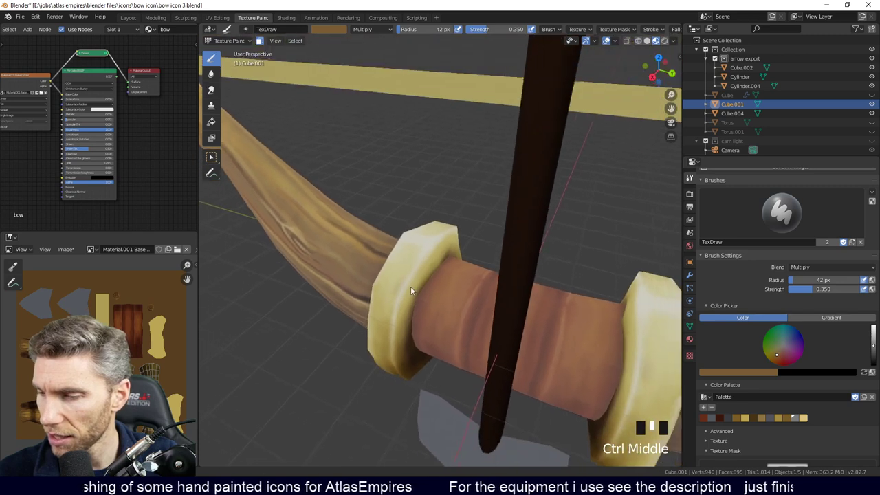
{"action": "middle_click_drag", "start_coordinate": [799, 375], "coordinate": [780, 219]}
{"action": "middle_click_drag", "start_coordinate": [809, 400], "coordinate": [829, 372]}
{"action": "middle_click_drag", "start_coordinate": [432, 289], "coordinate": [434, 268], "text": "ctrl"}
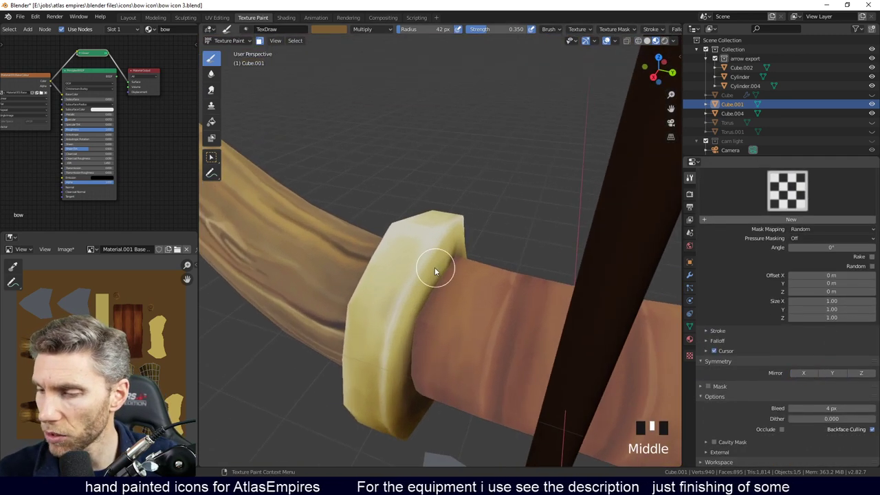
{"action": "left_click", "coordinate": [386, 306]}
{"action": "left_click", "coordinate": [387, 310]}
{"action": "left_click", "coordinate": [387, 309]}
{"action": "left_click", "coordinate": [387, 309]}
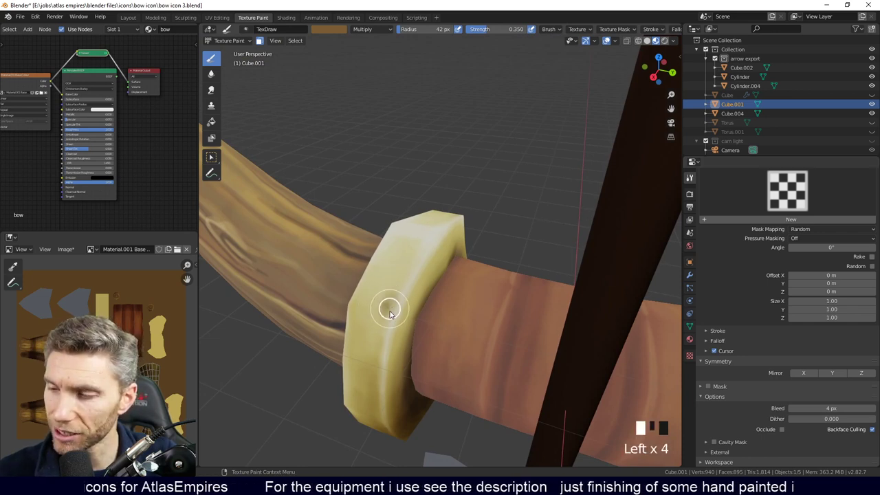
{"action": "left_click", "coordinate": [391, 300]}
{"action": "left_click", "coordinate": [394, 308]}
{"action": "left_click", "coordinate": [394, 313]}
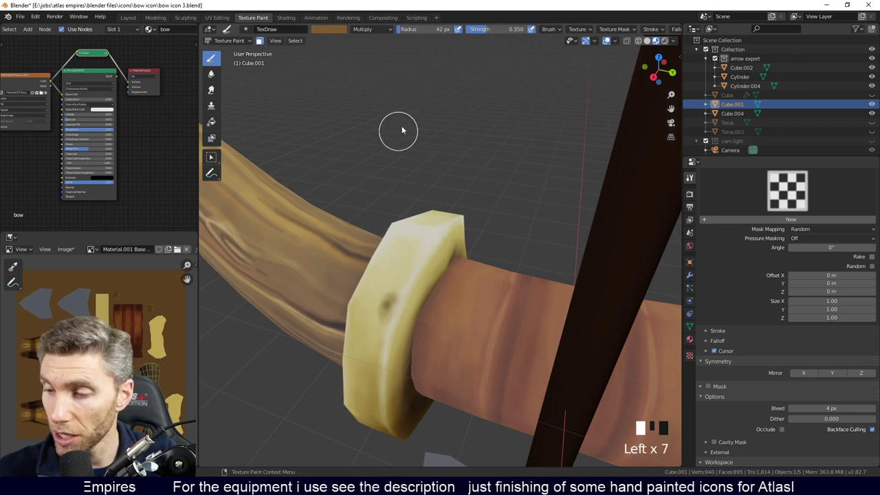
Darken the dent on the left ring's outer face with further brown Multiply dabs.
{"action": "left_click", "coordinate": [389, 305]}
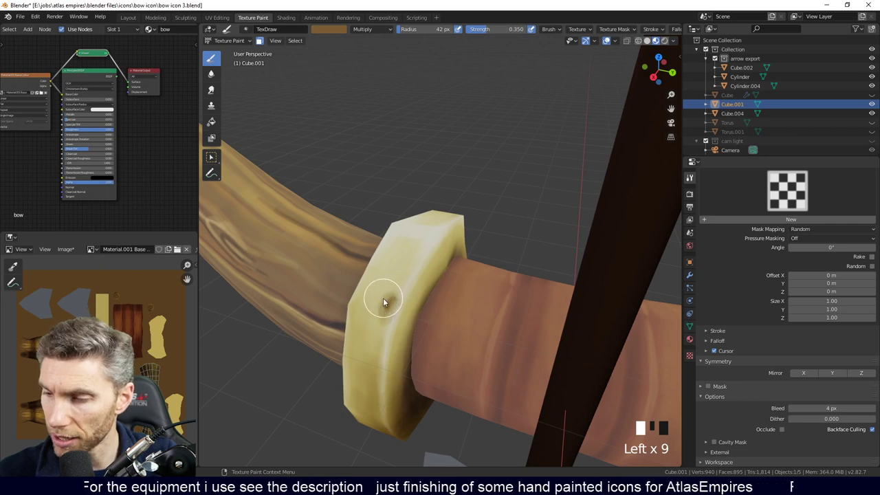
{"action": "left_click", "coordinate": [394, 297]}
{"action": "left_click", "coordinate": [396, 305]}
{"action": "left_click", "coordinate": [393, 305]}
{"action": "left_click", "coordinate": [390, 307]}
{"action": "left_click", "coordinate": [387, 310]}
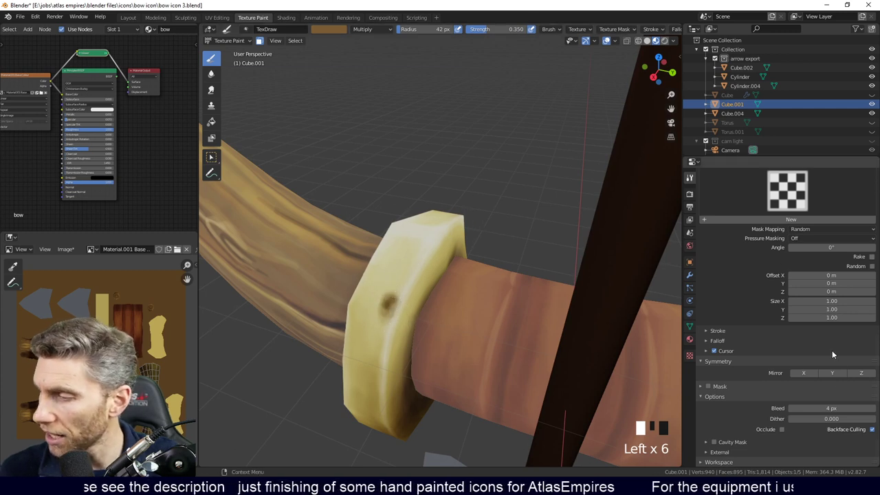
Set the brush to Screen blending with a pale yellow sampled from the left ring and a 10 px radius.
{"action": "middle_click_drag", "start_coordinate": [831, 350], "coordinate": [825, 447]}
{"action": "middle_click_drag", "start_coordinate": [814, 196], "coordinate": [807, 350]}
{"action": "middle_click_drag", "start_coordinate": [821, 227], "coordinate": [824, 296]}
{"action": "left_click", "coordinate": [812, 308]}
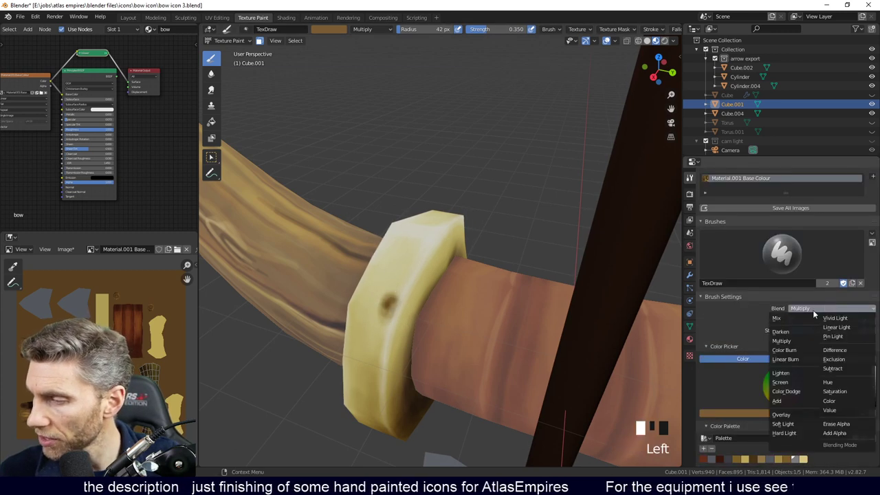
{"action": "left_click", "coordinate": [781, 382]}
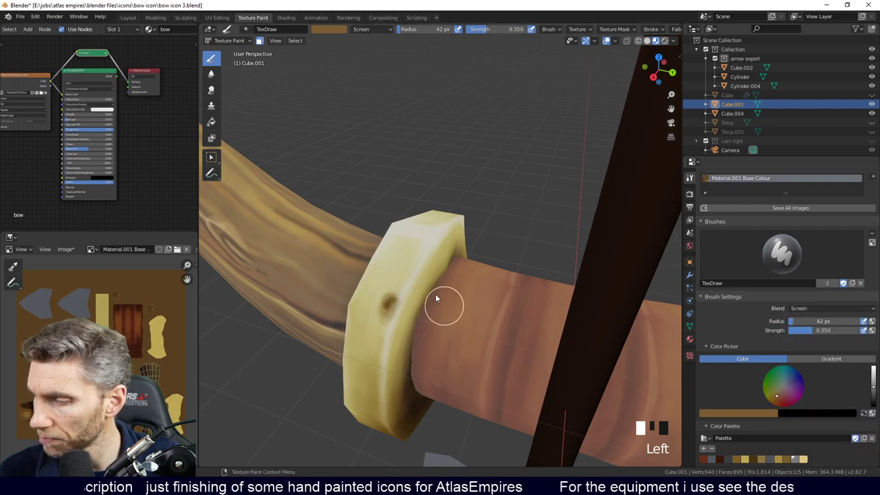
{"action": "key", "text": "s"}
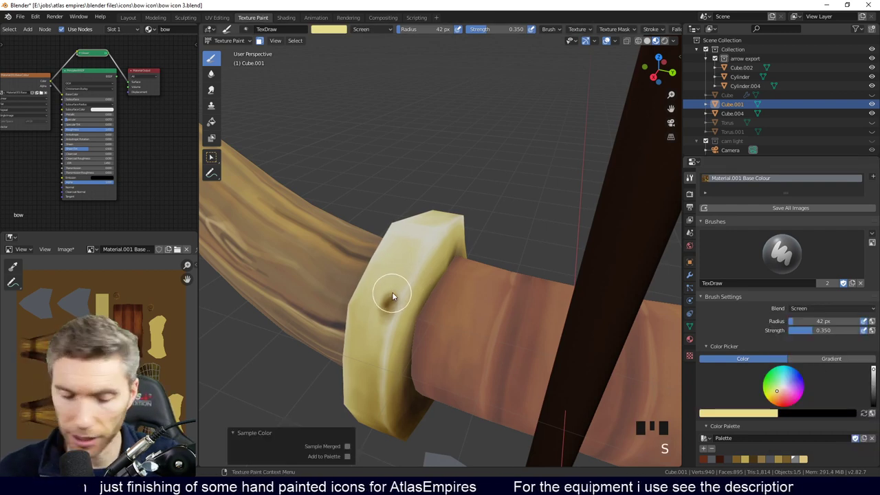
{"action": "key", "text": "f"}
{"action": "left_click", "coordinate": [395, 303]}
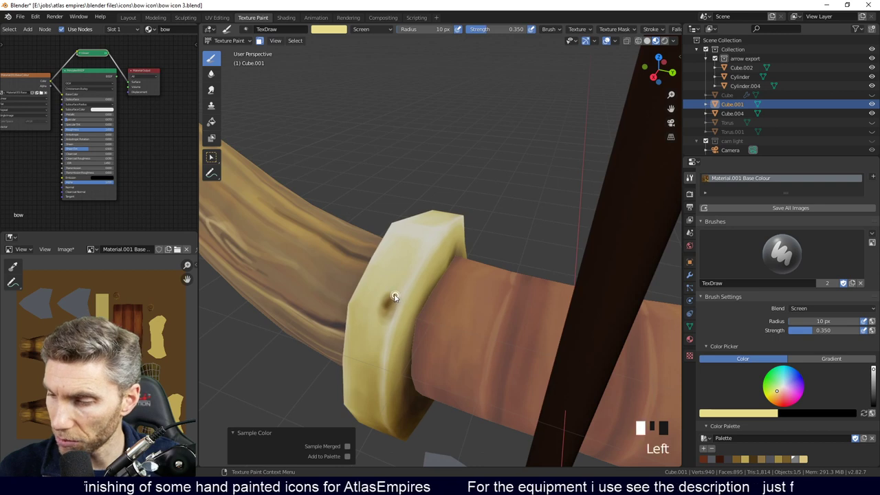
Paint a thin pale yellow highlight around the rim of the dent on the left ring.
{"action": "double_click", "coordinate": [385, 302]}
{"action": "left_click", "coordinate": [394, 305]}
{"action": "double_click", "coordinate": [393, 298]}
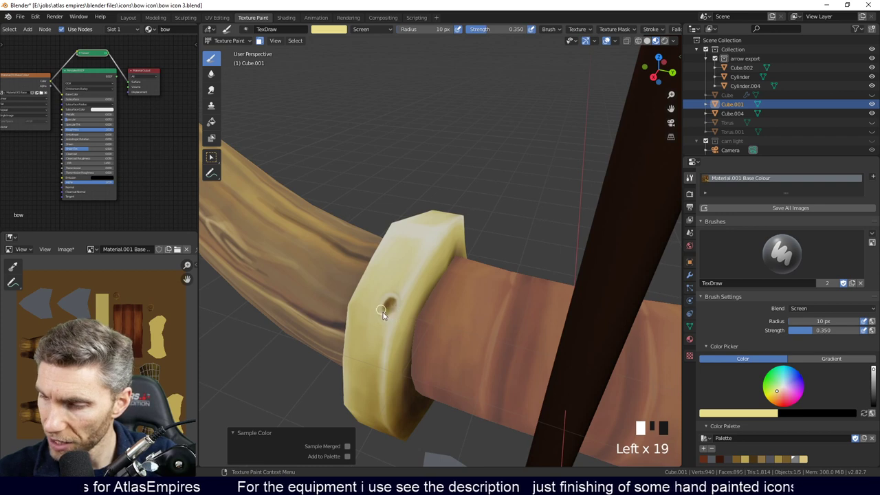
{"action": "middle_click_drag", "start_coordinate": [499, 207], "coordinate": [524, 242], "text": "ctrl"}
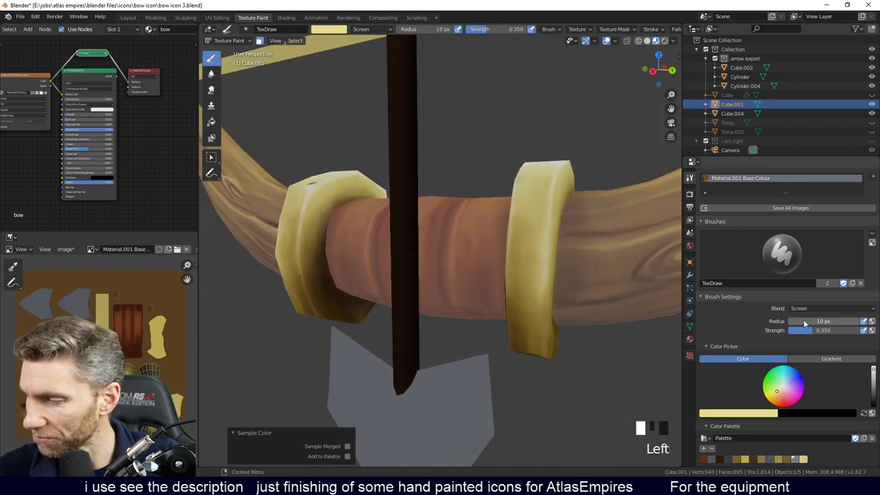
Set the brush to Multiply with a 39 px radius and sampled brown, and dab a first mark on the right ring's outer face.
{"action": "mouse_move", "coordinate": [816, 223]}
{"action": "middle_mouse_down"}
{"action": "mouse_move", "coordinate": [806, 256]}
{"action": "mouse_move", "coordinate": [835, 370]}
{"action": "middle_mouse_up"}
{"action": "left_click", "coordinate": [828, 351]}
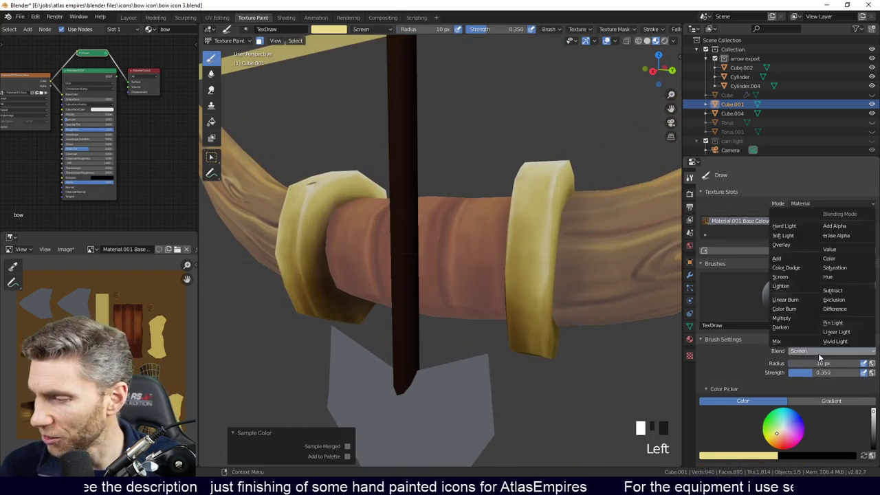
{"action": "left_click", "coordinate": [790, 322]}
{"action": "middle_click_drag", "start_coordinate": [546, 314], "coordinate": [457, 304], "text": "shift"}
{"action": "key", "text": "f"}
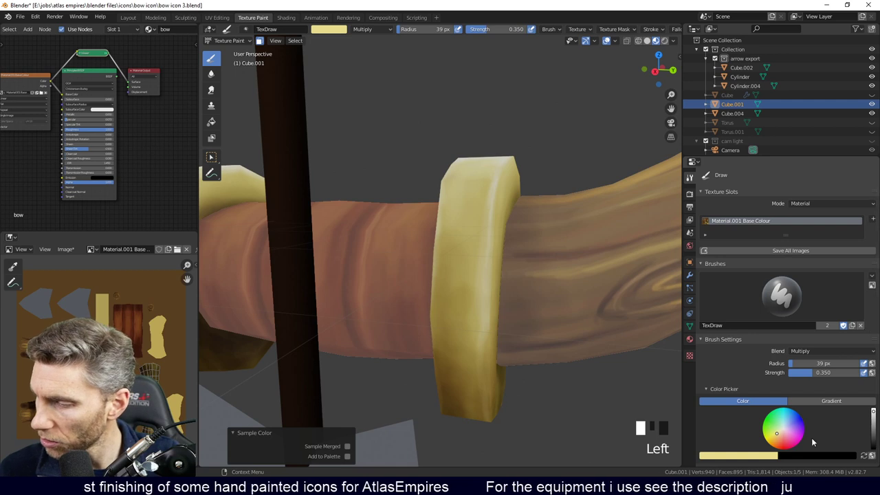
{"action": "key", "text": "s"}
{"action": "left_click", "coordinate": [458, 302]}
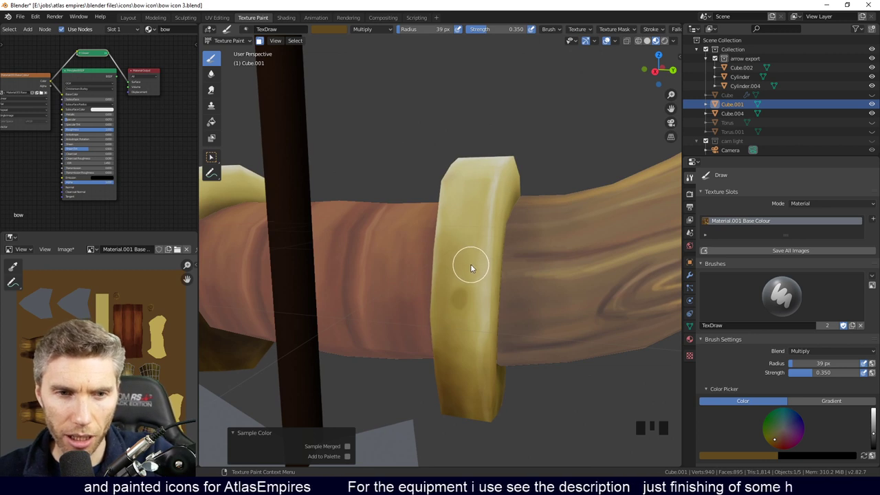
Build up the dark upper part of the dent on the right ring with repeated brown Multiply dabs.
{"action": "left_click", "coordinate": [459, 295]}
{"action": "left_click", "coordinate": [454, 297]}
{"action": "left_click", "coordinate": [462, 296]}
{"action": "left_click", "coordinate": [470, 294]}
{"action": "left_click", "coordinate": [465, 297]}
{"action": "left_click", "coordinate": [464, 295]}
{"action": "left_click", "coordinate": [464, 292]}
{"action": "left_click", "coordinate": [461, 302]}
{"action": "left_click", "coordinate": [461, 313]}
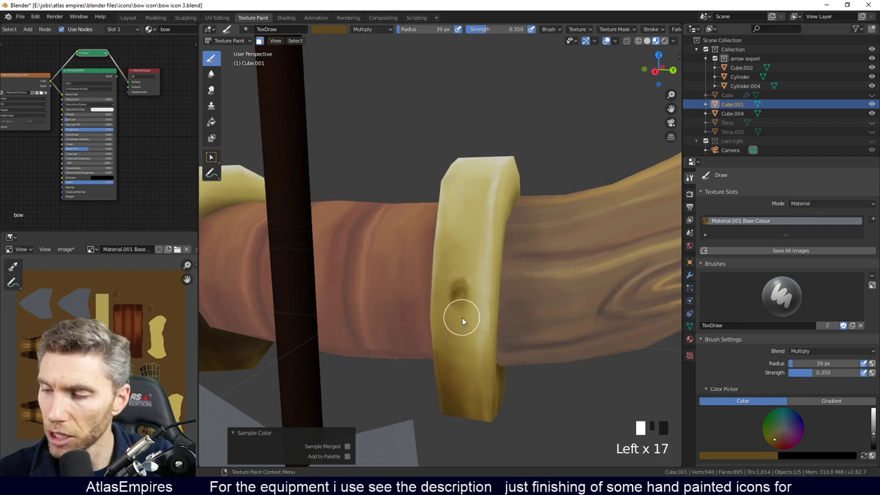
Extend the right ring's dent downward into a shaded oval hollow with more brown Multiply dabs.
{"action": "left_click", "coordinate": [456, 298]}
{"action": "left_click", "coordinate": [457, 320]}
{"action": "left_click", "coordinate": [451, 310]}
{"action": "left_click", "coordinate": [449, 308]}
{"action": "left_click", "coordinate": [449, 317]}
{"action": "left_click", "coordinate": [449, 323]}
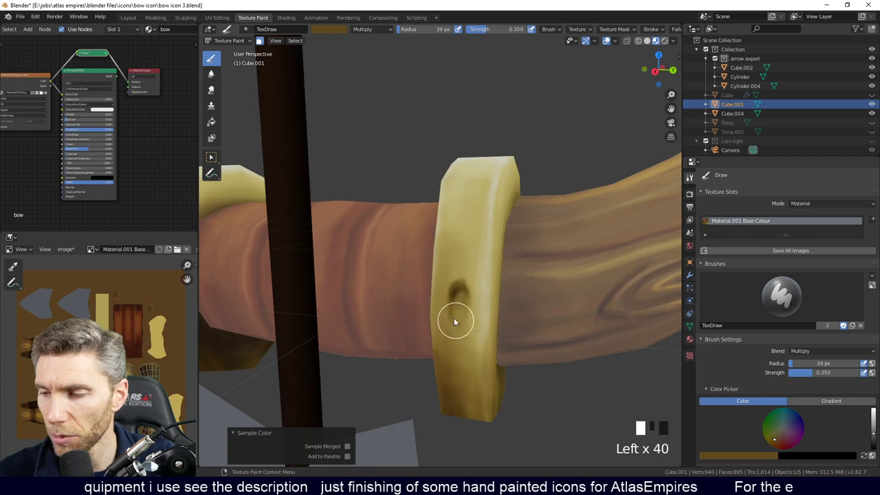
{"action": "left_click", "coordinate": [458, 323]}
{"action": "left_click", "coordinate": [456, 312]}
{"action": "left_click", "coordinate": [458, 298]}
{"action": "left_click", "coordinate": [470, 313]}
{"action": "middle_click_drag", "start_coordinate": [477, 305], "coordinate": [497, 290]}
{"action": "left_click", "coordinate": [483, 316]}
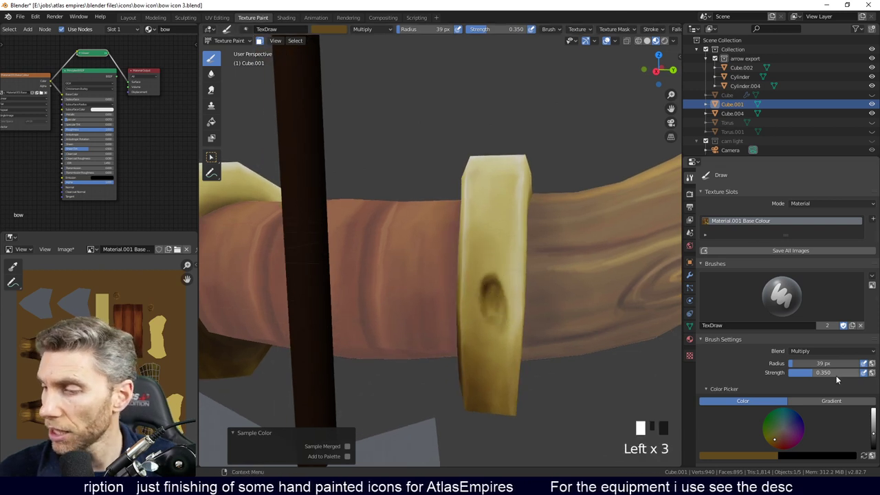
Set the brush to Screen with yellow sampled from the ring and an 11 px radius, and highlight the rim of the right ring's dent.
{"action": "left_click", "coordinate": [835, 352]}
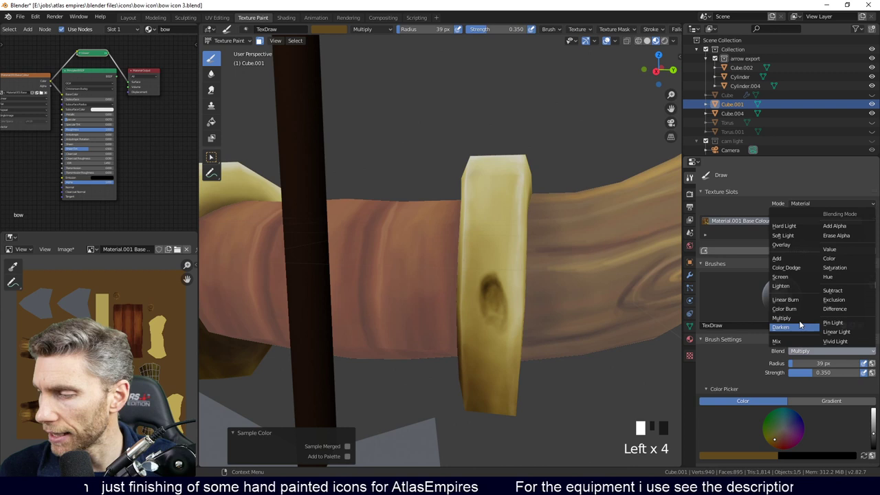
{"action": "left_click", "coordinate": [797, 277]}
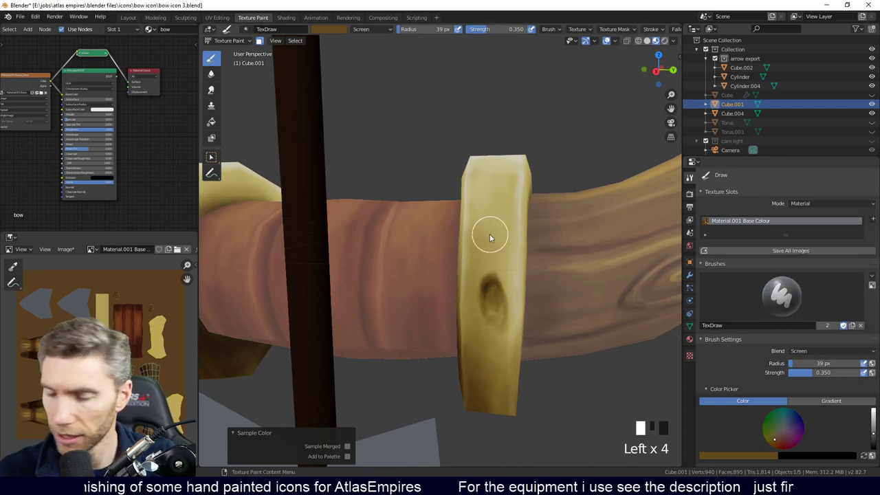
{"action": "key", "text": "s"}
{"action": "key", "text": "f"}
{"action": "left_click", "coordinate": [502, 284]}
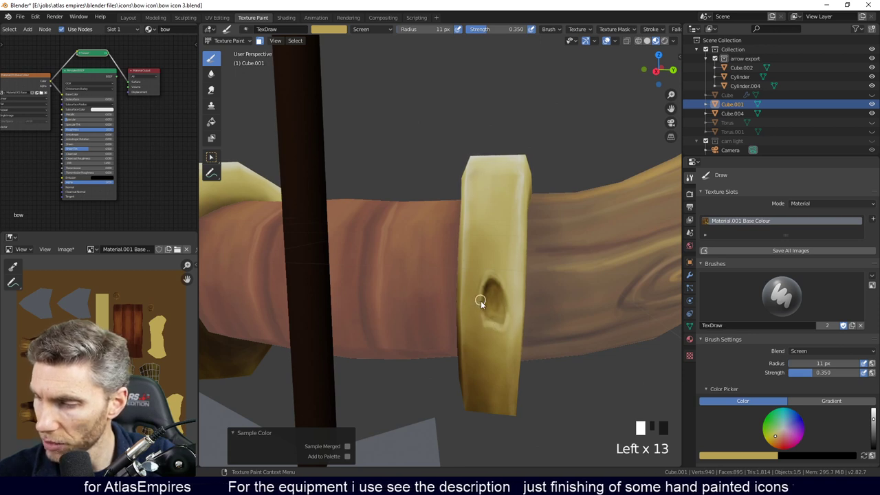
Set the brush to Multiply with sampled brown and a 29 px radius, and start a dark mark on the left ring's front edge.
{"action": "middle_click_drag", "start_coordinate": [540, 251], "coordinate": [395, 340], "text": "ctrl"}
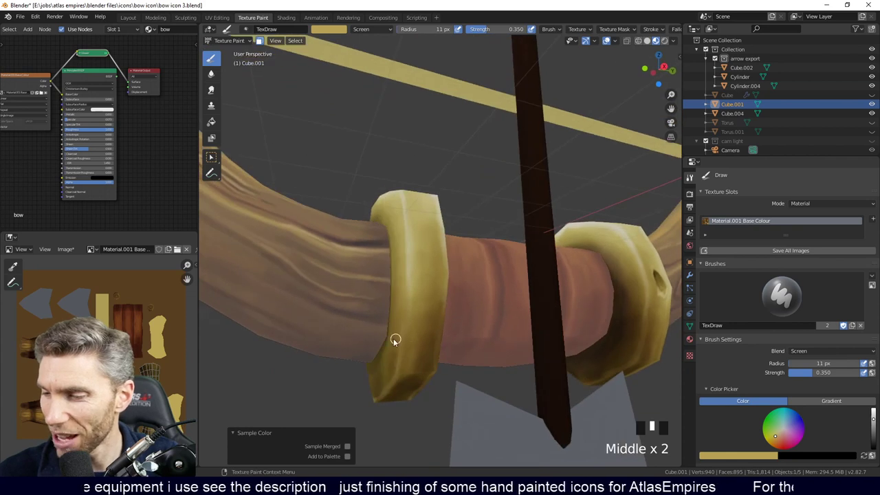
{"action": "middle_click_drag", "start_coordinate": [410, 301], "coordinate": [454, 330]}
{"action": "left_click", "coordinate": [830, 350]}
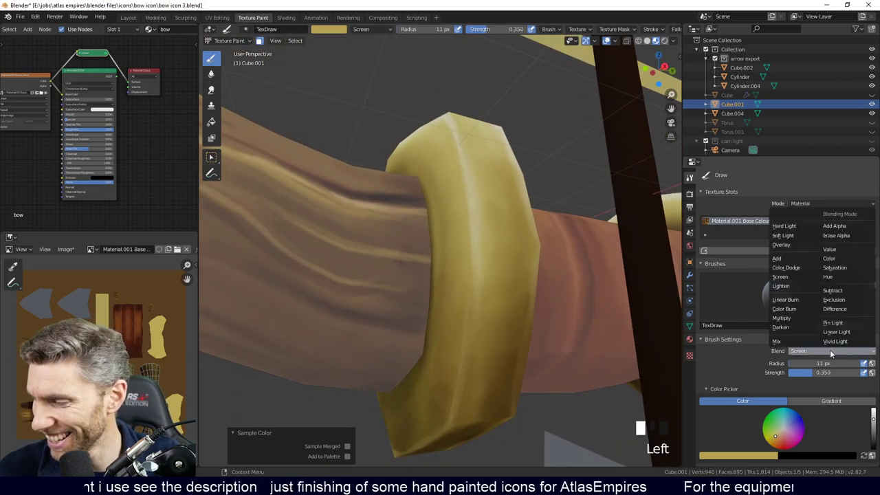
{"action": "left_click", "coordinate": [790, 318]}
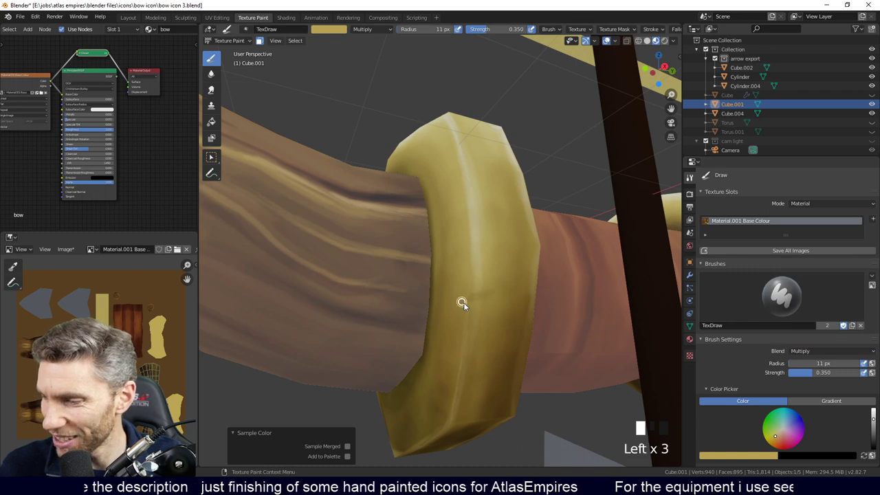
{"action": "key", "text": "s"}
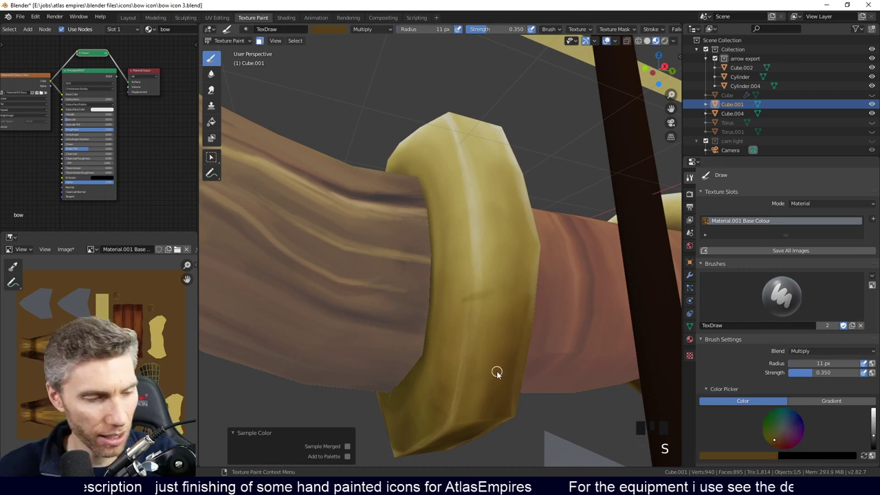
{"action": "key", "text": "f"}
{"action": "left_click", "coordinate": [464, 308]}
Paint a dark brown crack across the left ring's front edge with repeated Multiply strokes.
{"action": "mouse_move", "coordinate": [468, 301]}
{"action": "left_mouse_down"}
{"action": "mouse_move", "coordinate": [521, 283]}
{"action": "mouse_move", "coordinate": [491, 282]}
{"action": "mouse_move", "coordinate": [458, 307]}
{"action": "mouse_move", "coordinate": [467, 295]}
{"action": "mouse_move", "coordinate": [514, 292]}
{"action": "mouse_move", "coordinate": [446, 307]}
{"action": "mouse_move", "coordinate": [513, 281]}
{"action": "left_mouse_up"}
{"action": "left_click_drag", "start_coordinate": [514, 281], "coordinate": [471, 293]}
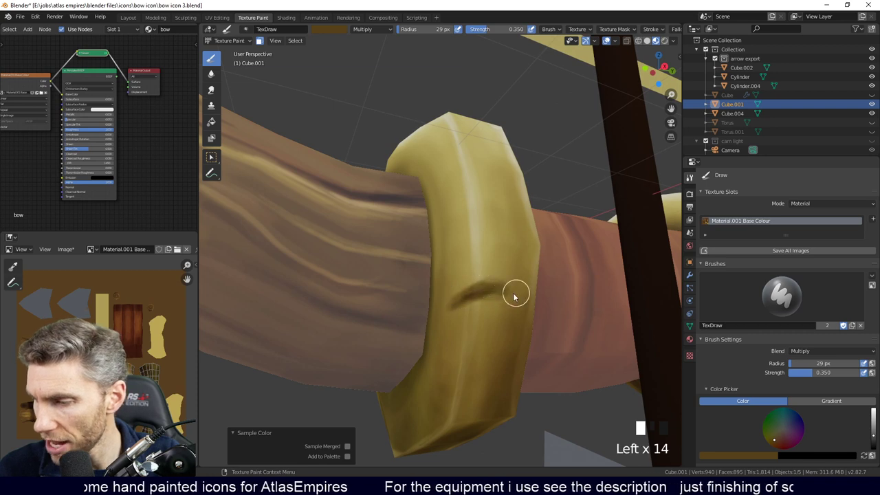
{"action": "left_click_drag", "start_coordinate": [509, 294], "coordinate": [481, 287]}
{"action": "left_click_drag", "start_coordinate": [481, 287], "coordinate": [443, 315]}
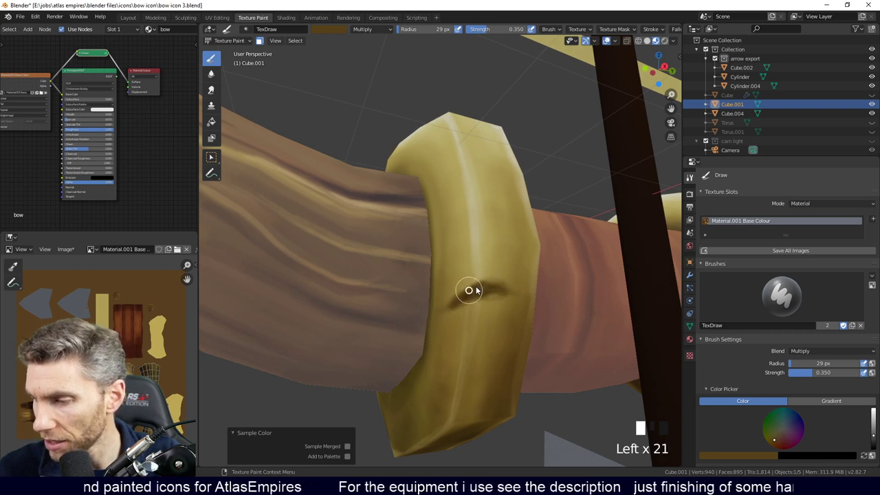
{"action": "left_click_drag", "start_coordinate": [492, 287], "coordinate": [454, 306]}
{"action": "left_click_drag", "start_coordinate": [454, 306], "coordinate": [505, 292]}
{"action": "middle_click_drag", "start_coordinate": [543, 304], "coordinate": [485, 310]}
{"action": "mouse_move", "coordinate": [486, 312]}
{"action": "left_mouse_down"}
{"action": "mouse_move", "coordinate": [471, 321]}
{"action": "mouse_move", "coordinate": [515, 314]}
{"action": "mouse_move", "coordinate": [460, 321]}
{"action": "left_mouse_up"}
{"action": "mouse_move", "coordinate": [459, 320]}
{"action": "left_mouse_down"}
{"action": "mouse_move", "coordinate": [492, 314]}
{"action": "mouse_move", "coordinate": [460, 318]}
{"action": "mouse_move", "coordinate": [513, 316]}
{"action": "mouse_move", "coordinate": [455, 322]}
{"action": "mouse_move", "coordinate": [485, 320]}
{"action": "left_mouse_up"}
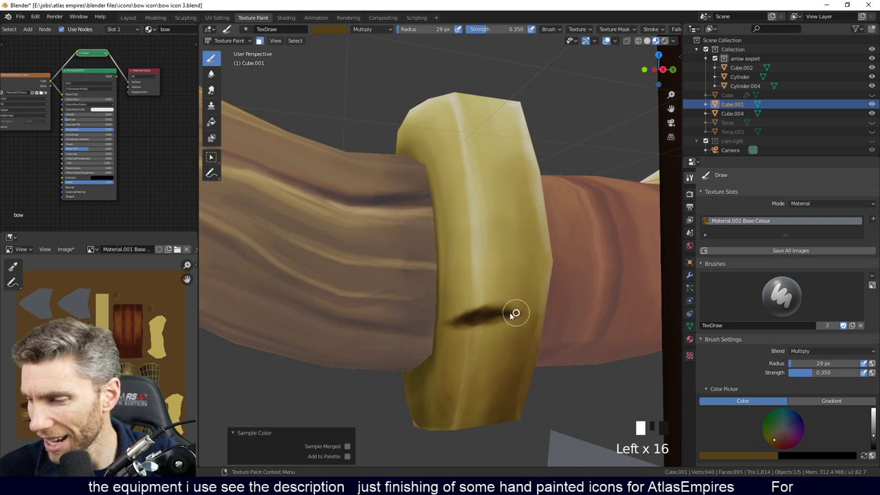
Set the brush to Screen with a 17 px radius and sampled yellow, and paint a highlight under the left ring's crack.
{"action": "left_click_drag", "start_coordinate": [828, 351], "coordinate": [802, 276]}
{"action": "middle_click_drag", "start_coordinate": [474, 344], "coordinate": [491, 341]}
{"action": "key", "text": "f"}
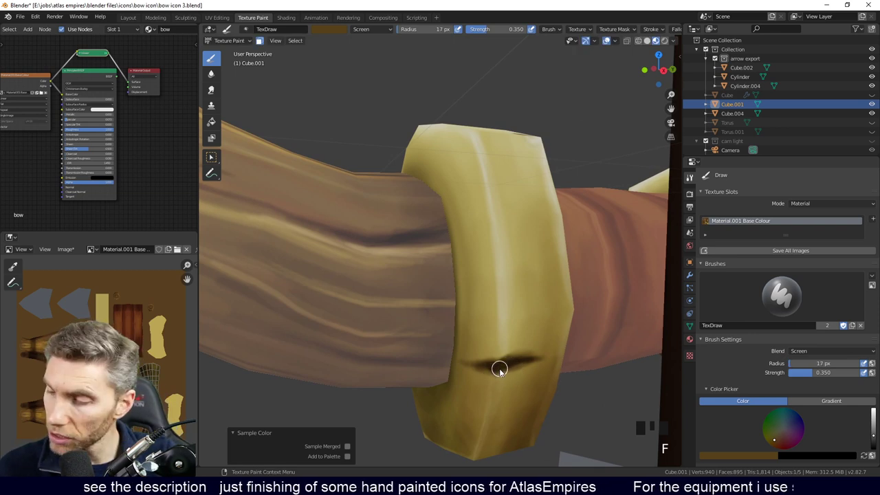
{"action": "middle_click", "coordinate": [496, 375], "text": "alt"}
{"action": "middle_click_drag", "start_coordinate": [504, 325], "coordinate": [452, 257]}
{"action": "left_click_drag", "start_coordinate": [452, 256], "coordinate": [440, 245]}
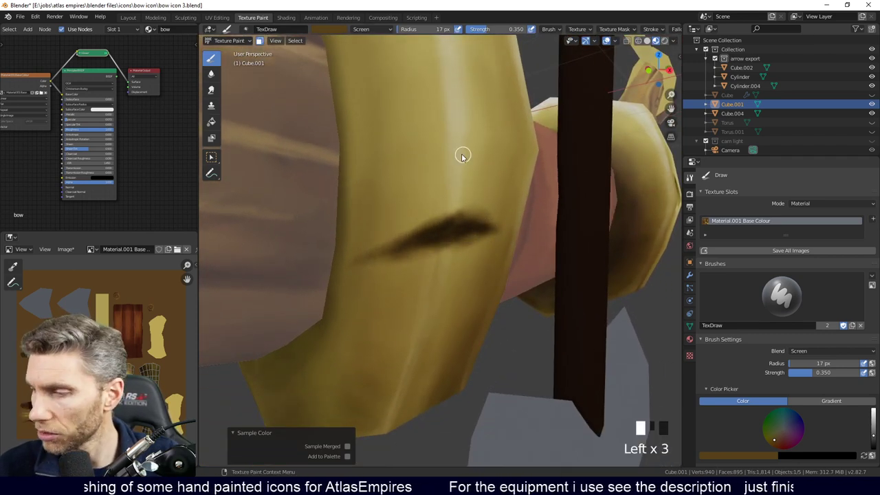
{"action": "left_click", "coordinate": [493, 86]}
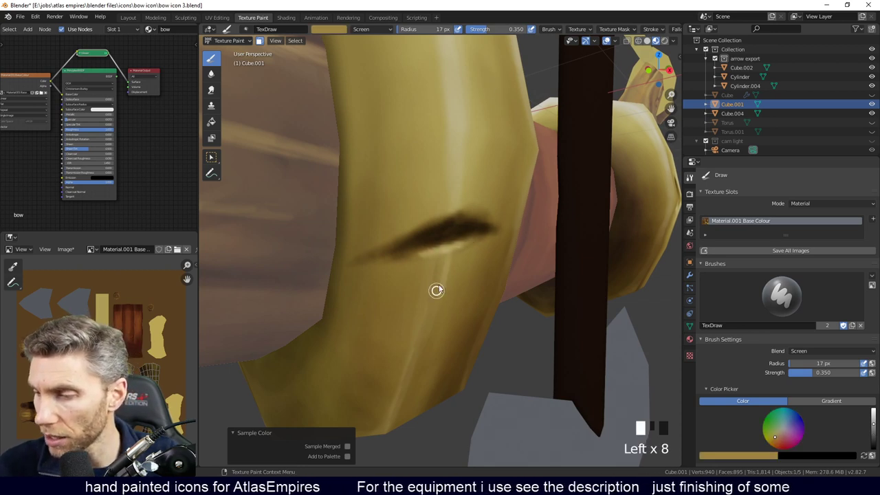
Undo the last highlight strokes below the crack on the left ring.
{"action": "key", "text": "ctrl+z"}
{"action": "key", "text": "ctrl+z"}
{"action": "key", "text": "ctrl+z"}
{"action": "key", "text": "ctrl+z"}
{"action": "key", "text": "ctrl+z"}
{"action": "key", "text": "ctrl+z"}
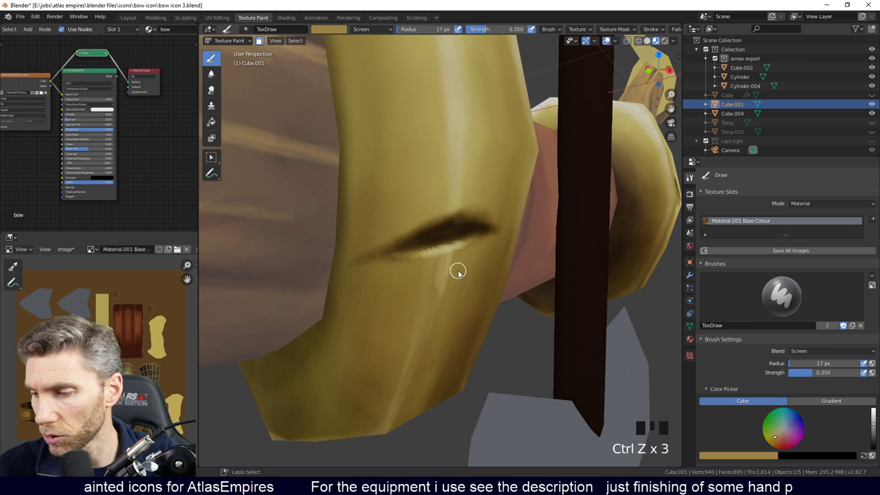
{"action": "key", "text": "ctrl+z"}
Paint yellow Screen highlights along both lips of the crack and down the left ring's edge below it.
{"action": "mouse_move", "coordinate": [473, 239]}
{"action": "left_mouse_down"}
{"action": "mouse_move", "coordinate": [382, 259]}
{"action": "mouse_move", "coordinate": [467, 249]}
{"action": "mouse_move", "coordinate": [444, 253]}
{"action": "mouse_move", "coordinate": [436, 301]}
{"action": "left_mouse_up"}
{"action": "mouse_move", "coordinate": [415, 234]}
{"action": "left_mouse_down"}
{"action": "mouse_move", "coordinate": [444, 214]}
{"action": "mouse_move", "coordinate": [482, 215]}
{"action": "mouse_move", "coordinate": [420, 231]}
{"action": "mouse_move", "coordinate": [479, 213]}
{"action": "left_mouse_up"}
{"action": "middle_click_drag", "start_coordinate": [531, 193], "coordinate": [467, 244], "text": "ctrl"}
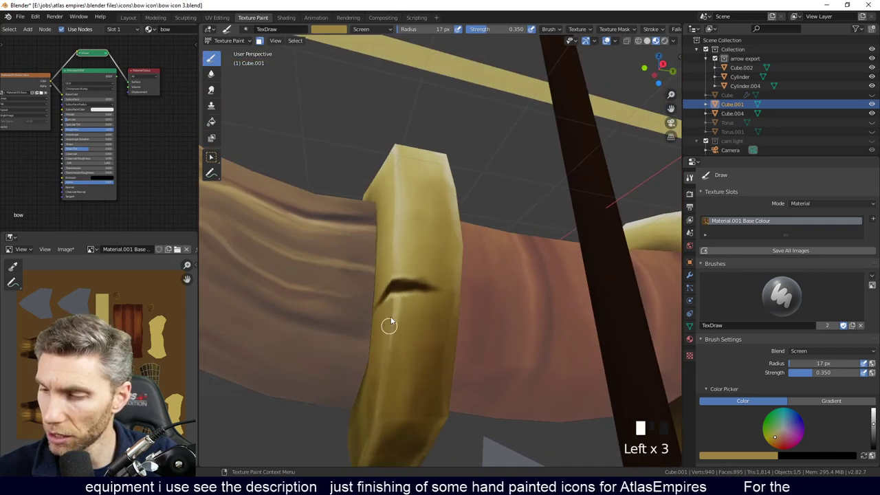
{"action": "left_click", "coordinate": [392, 357]}
{"action": "left_click", "coordinate": [392, 358]}
{"action": "left_click", "coordinate": [392, 358]}
{"action": "mouse_move", "coordinate": [393, 358]}
{"action": "middle_mouse_down"}
{"action": "mouse_move", "coordinate": [440, 331]}
{"action": "mouse_move", "coordinate": [404, 333]}
{"action": "middle_mouse_up"}
{"action": "left_click", "coordinate": [390, 355]}
{"action": "left_click", "coordinate": [390, 355]}
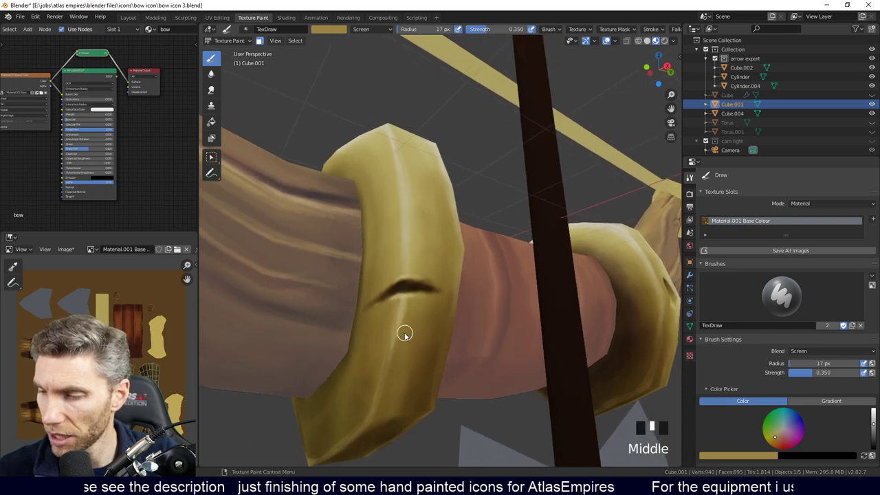
Set the brush to Mix with a darker yellow sampled from the ring, and tone down the edge highlight just below the crack.
{"action": "key", "text": "s"}
{"action": "left_click", "coordinate": [824, 351]}
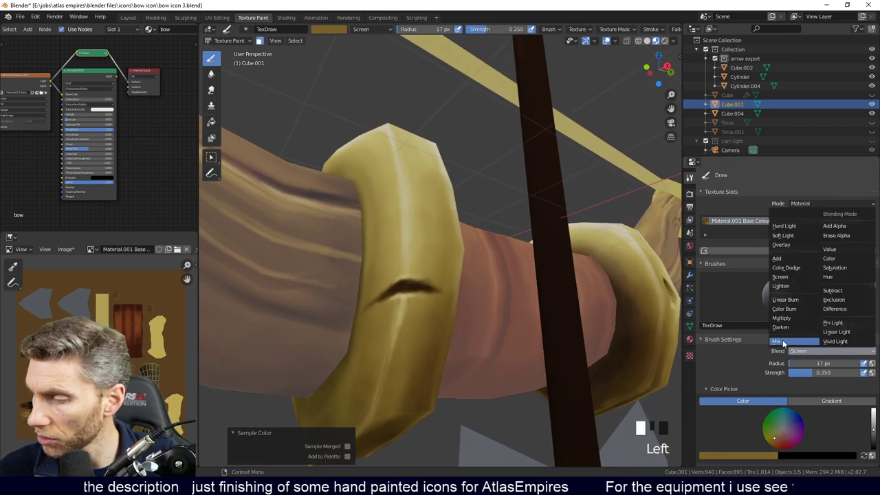
{"action": "left_click", "coordinate": [783, 344]}
{"action": "middle_click_drag", "start_coordinate": [415, 356], "coordinate": [405, 358], "text": "ctrl"}
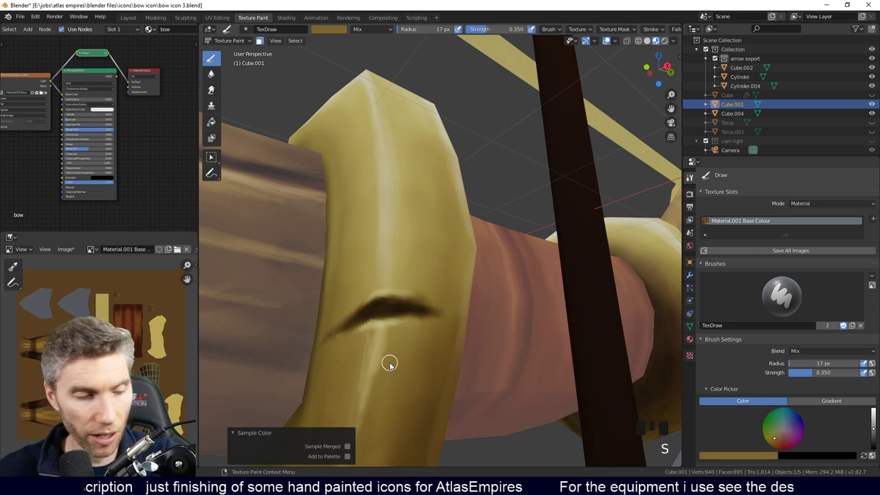
{"action": "left_click", "coordinate": [381, 347]}
{"action": "left_click", "coordinate": [379, 352]}
{"action": "left_click", "coordinate": [377, 355]}
{"action": "left_click", "coordinate": [375, 361]}
{"action": "left_click", "coordinate": [373, 368]}
{"action": "left_click", "coordinate": [374, 354]}
{"action": "left_click", "coordinate": [374, 347]}
{"action": "left_click", "coordinate": [375, 344]}
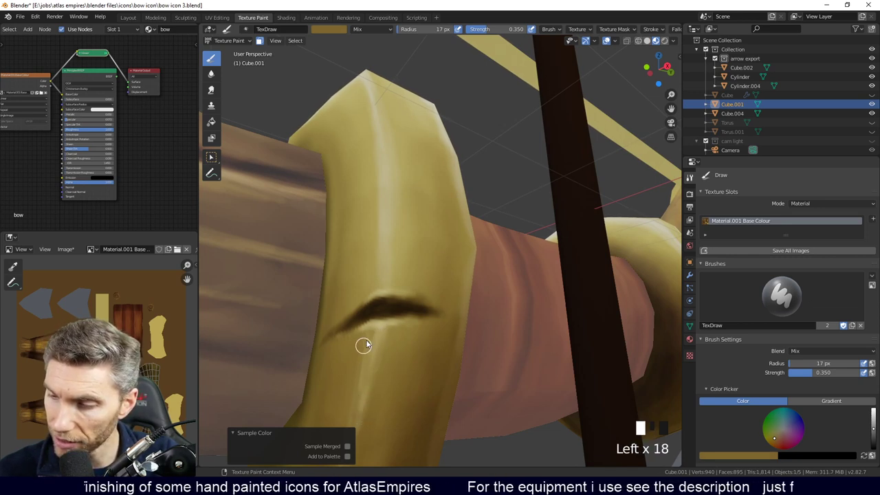
Soften the edge highlight farther down the left ring with more dark yellow Mix dabs.
{"action": "mouse_move", "coordinate": [356, 387]}
{"action": "middle_mouse_down"}
{"action": "mouse_move", "coordinate": [403, 371]}
{"action": "mouse_move", "coordinate": [403, 343]}
{"action": "middle_mouse_up"}
{"action": "left_click", "coordinate": [386, 404]}
{"action": "left_click", "coordinate": [385, 404]}
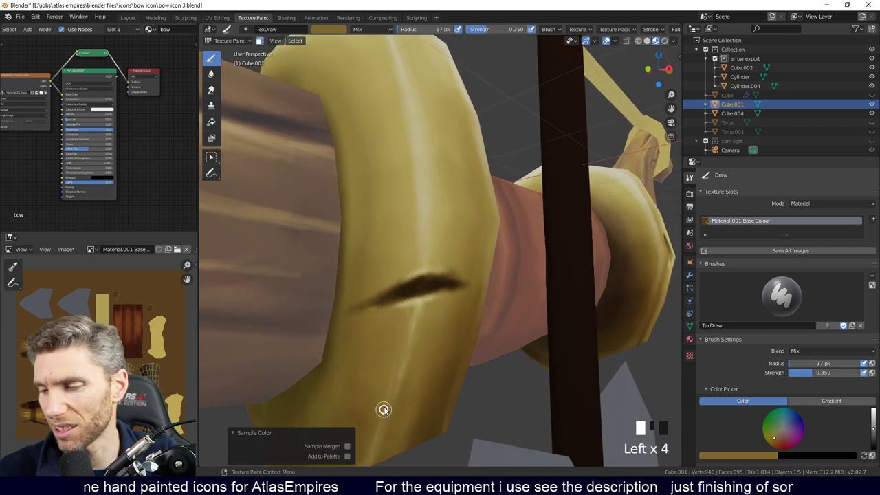
{"action": "left_click", "coordinate": [392, 384]}
{"action": "left_click", "coordinate": [391, 377]}
{"action": "left_click", "coordinate": [418, 336]}
{"action": "left_click", "coordinate": [410, 335]}
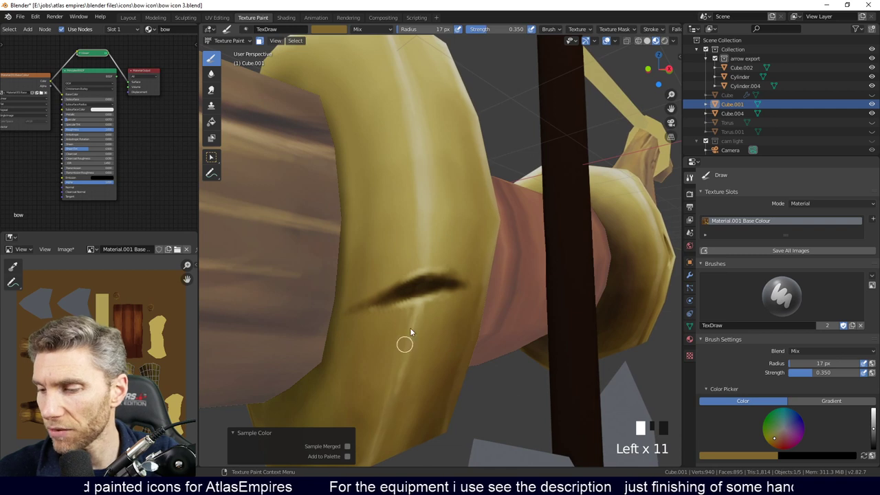
Set the brush to Multiply with a darker colour value, and dab shading onto the yellow ring.
{"action": "mouse_move", "coordinate": [452, 328]}
{"action": "middle_mouse_down", "text": "ctrl"}
{"action": "mouse_move", "coordinate": [451, 392]}
{"action": "mouse_move", "coordinate": [450, 361]}
{"action": "mouse_move", "coordinate": [471, 391]}
{"action": "mouse_move", "coordinate": [427, 365]}
{"action": "mouse_move", "coordinate": [448, 348]}
{"action": "mouse_move", "coordinate": [453, 387]}
{"action": "mouse_move", "coordinate": [466, 374]}
{"action": "mouse_move", "coordinate": [454, 357]}
{"action": "mouse_move", "coordinate": [511, 362]}
{"action": "mouse_move", "coordinate": [520, 398]}
{"action": "mouse_move", "coordinate": [523, 373]}
{"action": "mouse_move", "coordinate": [535, 389]}
{"action": "mouse_move", "coordinate": [538, 376]}
{"action": "mouse_move", "coordinate": [507, 363]}
{"action": "mouse_move", "coordinate": [530, 325]}
{"action": "mouse_move", "coordinate": [499, 370]}
{"action": "mouse_move", "coordinate": [493, 364]}
{"action": "mouse_move", "coordinate": [521, 334]}
{"action": "mouse_move", "coordinate": [459, 346]}
{"action": "mouse_move", "coordinate": [524, 263]}
{"action": "mouse_move", "coordinate": [449, 314]}
{"action": "middle_mouse_up", "text": "ctrl"}
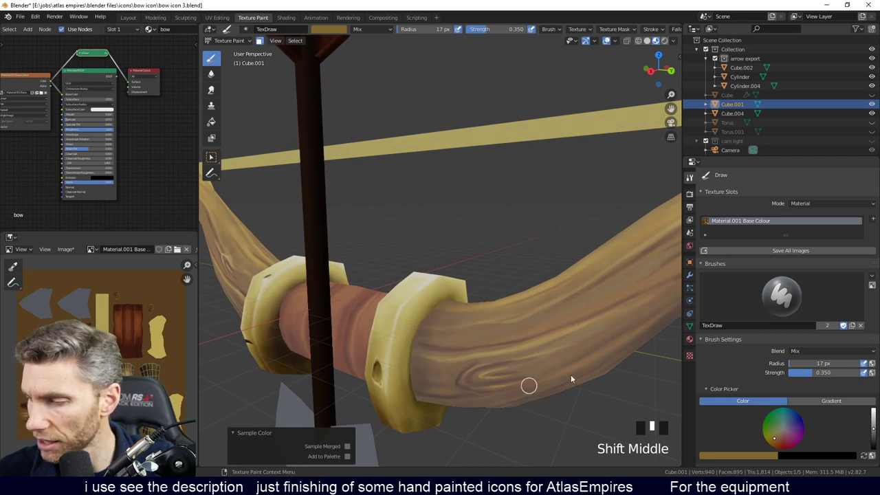
{"action": "left_click", "coordinate": [823, 351]}
{"action": "left_click", "coordinate": [783, 317]}
{"action": "mouse_move", "coordinate": [441, 320]}
{"action": "middle_mouse_down", "text": "ctrl"}
{"action": "mouse_move", "coordinate": [451, 310]}
{"action": "mouse_move", "coordinate": [489, 319]}
{"action": "mouse_move", "coordinate": [450, 315]}
{"action": "middle_mouse_up", "text": "ctrl"}
{"action": "left_click", "coordinate": [873, 434]}
{"action": "left_click", "coordinate": [443, 313]}
{"action": "left_click", "coordinate": [446, 314]}
{"action": "left_click", "coordinate": [418, 342]}
{"action": "left_click", "coordinate": [414, 382]}
Deepen the shading on the yellow ring with repeated Multiply dabs at a 17 px radius.
{"action": "mouse_move", "coordinate": [414, 384]}
{"action": "middle_mouse_down"}
{"action": "mouse_move", "coordinate": [429, 338]}
{"action": "mouse_move", "coordinate": [398, 402]}
{"action": "mouse_move", "coordinate": [405, 314]}
{"action": "mouse_move", "coordinate": [403, 371]}
{"action": "mouse_move", "coordinate": [425, 319]}
{"action": "mouse_move", "coordinate": [397, 249]}
{"action": "middle_mouse_up"}
{"action": "left_click", "coordinate": [419, 343]}
{"action": "left_click", "coordinate": [405, 378]}
{"action": "left_click", "coordinate": [402, 367]}
{"action": "left_click", "coordinate": [404, 362]}
{"action": "left_click", "coordinate": [394, 406]}
{"action": "left_click", "coordinate": [402, 378]}
{"action": "left_click", "coordinate": [401, 371]}
{"action": "left_click", "coordinate": [397, 246]}
{"action": "left_click", "coordinate": [397, 287]}
{"action": "left_click", "coordinate": [397, 287]}
{"action": "left_click", "coordinate": [410, 329]}
{"action": "left_click", "coordinate": [416, 341]}
{"action": "left_click", "coordinate": [408, 328]}
{"action": "left_click", "coordinate": [409, 331]}
{"action": "left_click", "coordinate": [410, 332]}
{"action": "middle_click_drag", "start_coordinate": [411, 334], "coordinate": [442, 337]}
{"action": "left_click", "coordinate": [422, 325]}
{"action": "left_click", "coordinate": [420, 319]}
{"action": "left_click", "coordinate": [420, 313]}
{"action": "left_click", "coordinate": [421, 311]}
{"action": "left_click", "coordinate": [420, 320]}
{"action": "left_click", "coordinate": [418, 327]}
{"action": "left_click", "coordinate": [415, 323]}
{"action": "left_click", "coordinate": [390, 247]}
{"action": "left_click", "coordinate": [393, 233]}
Enter Edit Mode on the bow, return to Texture Paint mode, and turn off the face selection mask.
{"action": "middle_click_drag", "start_coordinate": [506, 208], "coordinate": [503, 363]}
{"action": "key", "text": "Tab"}
{"action": "mouse_move", "coordinate": [516, 312]}
{"action": "middle_mouse_down"}
{"action": "mouse_move", "coordinate": [532, 309]}
{"action": "mouse_move", "coordinate": [506, 339]}
{"action": "middle_mouse_up"}
{"action": "left_click", "coordinate": [243, 39]}
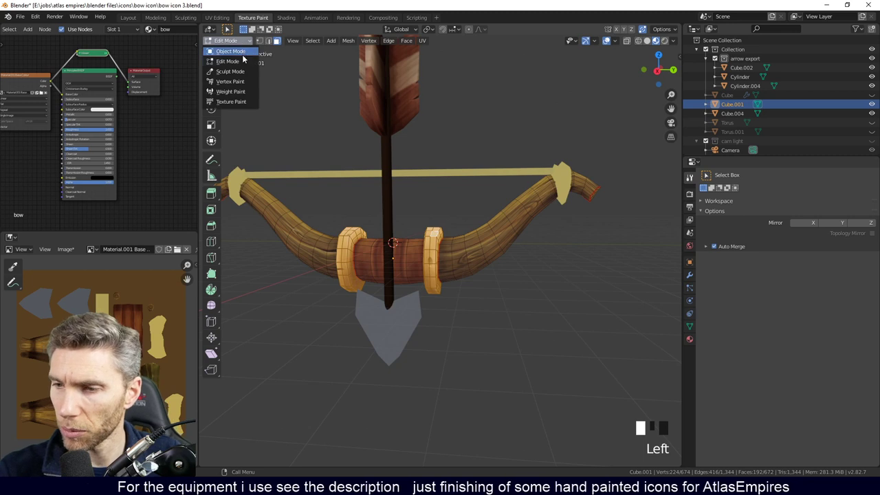
{"action": "left_click", "coordinate": [243, 101]}
{"action": "left_click", "coordinate": [259, 40]}
{"action": "middle_click_drag", "start_coordinate": [454, 141], "coordinate": [507, 280]}
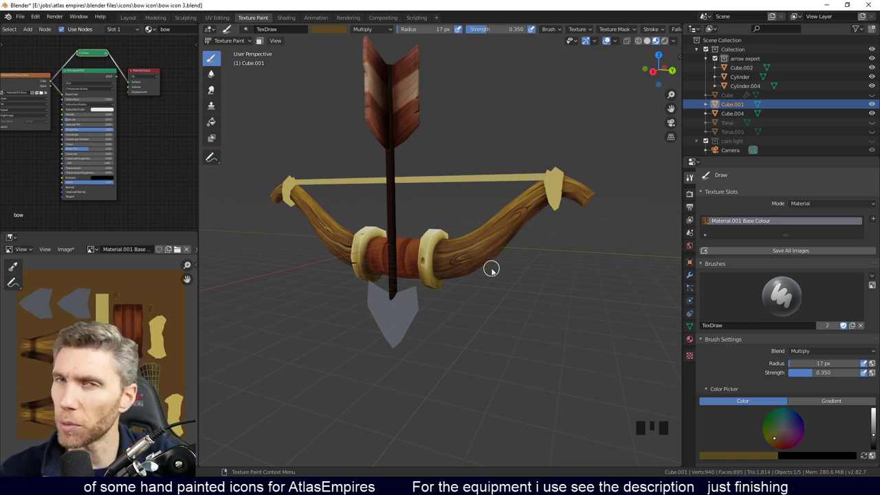
{"action": "mouse_move", "coordinate": [491, 269]}
{"action": "middle_mouse_down"}
{"action": "mouse_move", "coordinate": [470, 279]}
{"action": "mouse_move", "coordinate": [477, 275]}
{"action": "middle_mouse_up"}
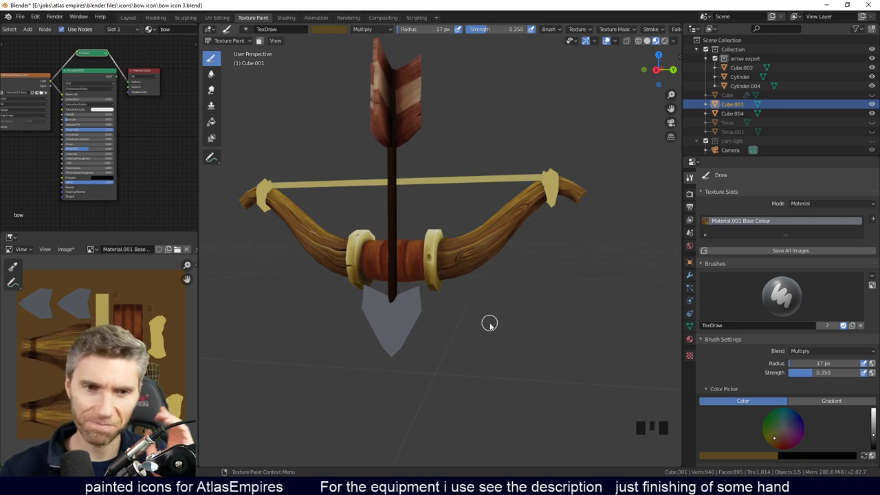
{"action": "middle_click_drag", "start_coordinate": [498, 337], "coordinate": [500, 328]}
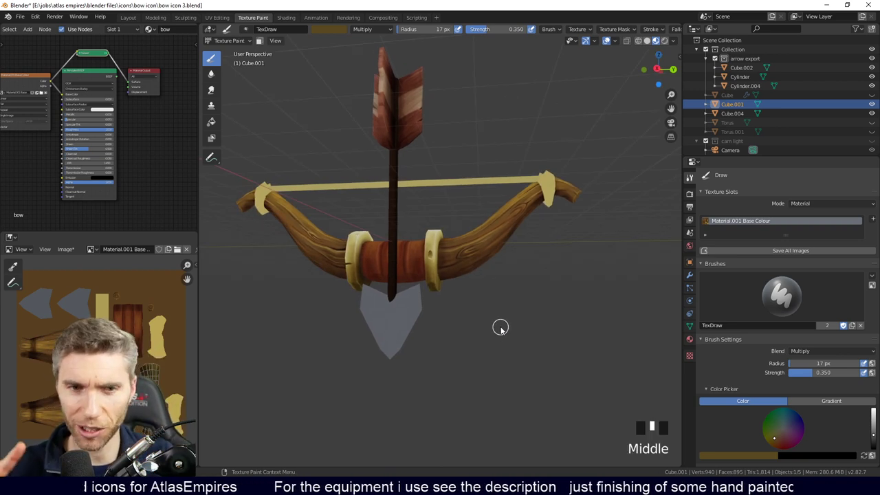
Sample a dark red-brown from the leather grip and darken the seam left of the arrow shaft with Multiply dabs.
{"action": "middle_click_drag", "start_coordinate": [511, 284], "coordinate": [409, 251]}
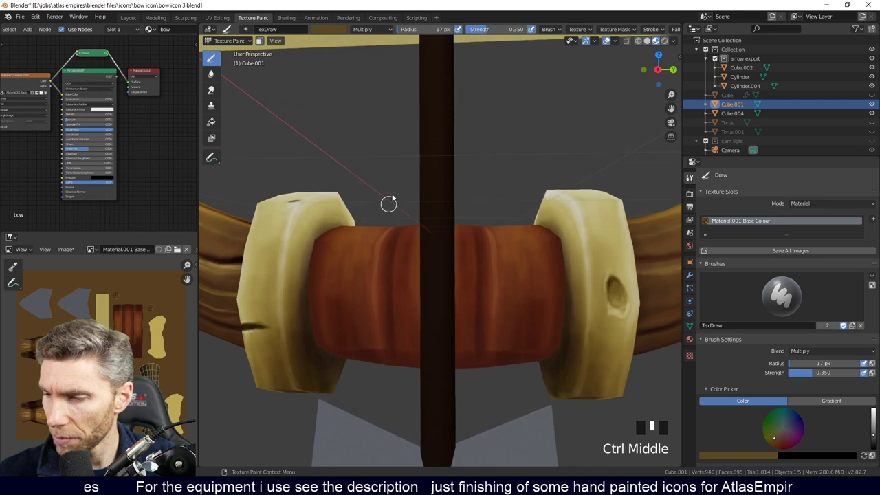
{"action": "middle_click_drag", "start_coordinate": [481, 263], "coordinate": [499, 275]}
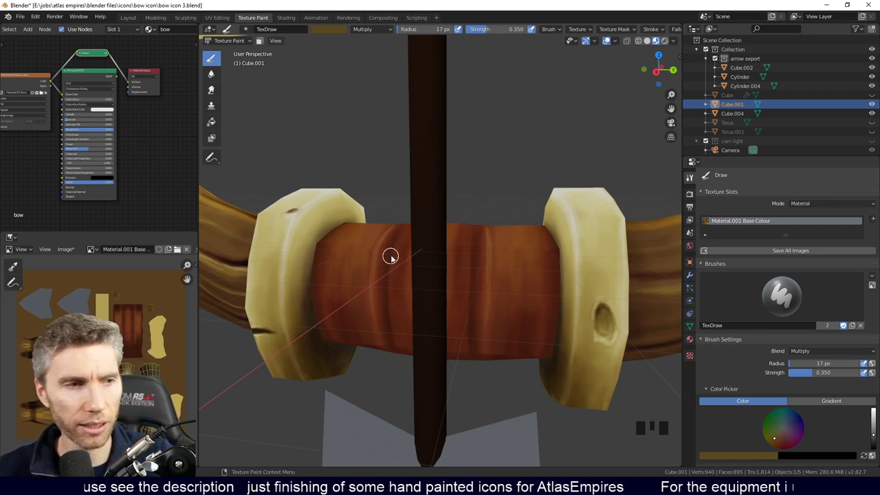
{"action": "key", "text": "s"}
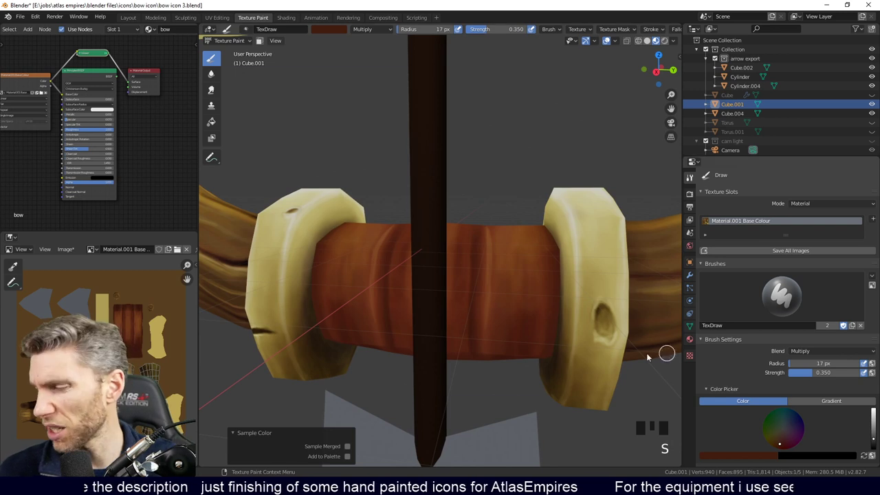
{"action": "mouse_move", "coordinate": [422, 275]}
{"action": "middle_mouse_down"}
{"action": "mouse_move", "coordinate": [403, 250]}
{"action": "mouse_move", "coordinate": [392, 264]}
{"action": "middle_mouse_up"}
{"action": "left_click", "coordinate": [401, 224]}
{"action": "left_click", "coordinate": [392, 265]}
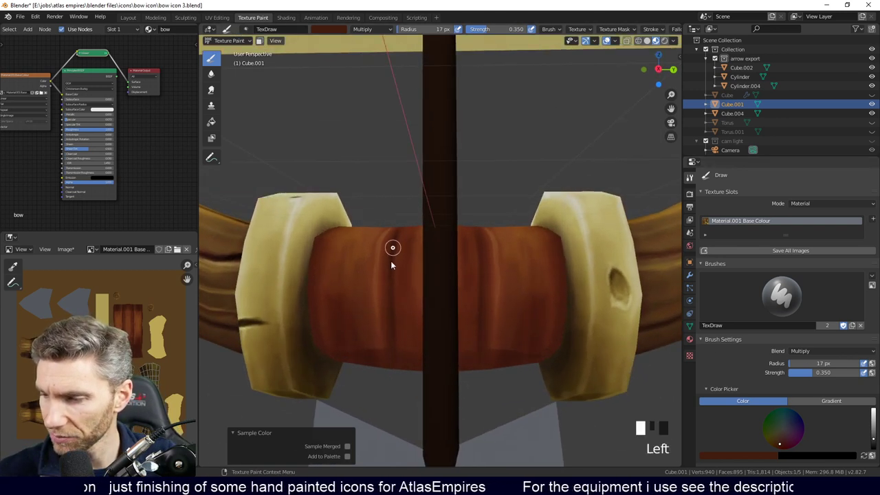
{"action": "middle_click_drag", "start_coordinate": [393, 310], "coordinate": [391, 288]}
{"action": "left_click", "coordinate": [392, 258]}
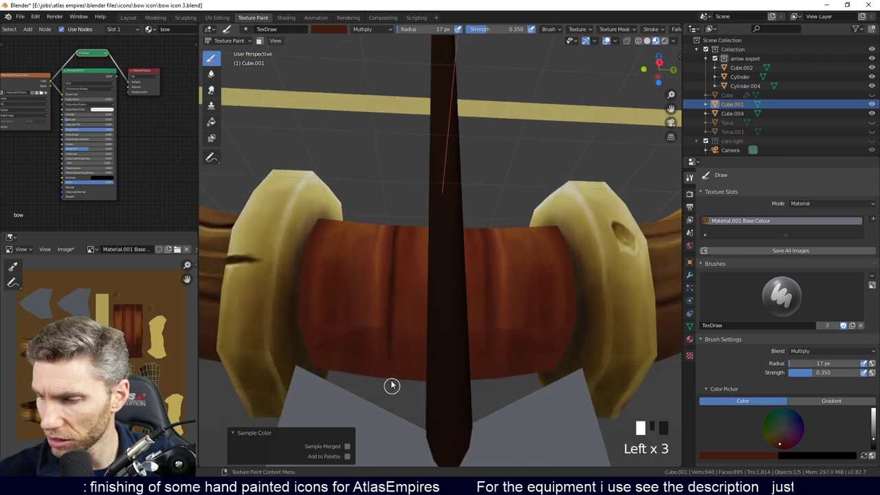
Paint dark Multiply strokes down the seam right of the arrow shaft and touch up both ends of the left seam.
{"action": "mouse_move", "coordinate": [399, 404]}
{"action": "middle_mouse_down"}
{"action": "mouse_move", "coordinate": [530, 251]}
{"action": "mouse_move", "coordinate": [472, 243]}
{"action": "mouse_move", "coordinate": [520, 324]}
{"action": "mouse_move", "coordinate": [487, 324]}
{"action": "middle_mouse_up"}
{"action": "left_click", "coordinate": [471, 266]}
{"action": "left_click", "coordinate": [472, 265]}
{"action": "left_click", "coordinate": [487, 343]}
{"action": "left_click", "coordinate": [488, 344]}
{"action": "left_click", "coordinate": [411, 362]}
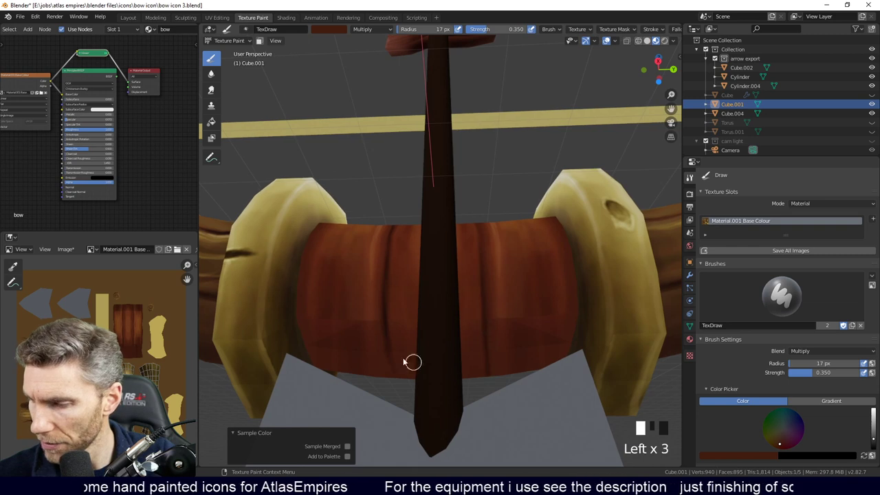
{"action": "mouse_move", "coordinate": [413, 371]}
{"action": "middle_mouse_down"}
{"action": "mouse_move", "coordinate": [444, 386]}
{"action": "mouse_move", "coordinate": [416, 318]}
{"action": "middle_mouse_up"}
{"action": "left_click", "coordinate": [394, 220]}
{"action": "middle_click_drag", "start_coordinate": [394, 187], "coordinate": [472, 283]}
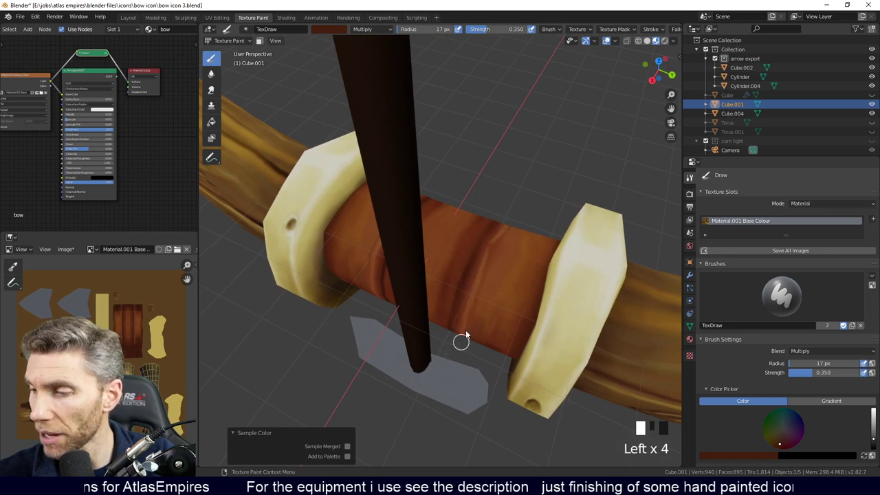
Shade the leather grip's edge where it meets the left yellow ring with dark Multiply dabs.
{"action": "middle_click_drag", "start_coordinate": [465, 334], "coordinate": [394, 283]}
{"action": "left_click", "coordinate": [339, 223]}
{"action": "mouse_move", "coordinate": [333, 240]}
{"action": "middle_mouse_down"}
{"action": "mouse_move", "coordinate": [338, 224]}
{"action": "mouse_move", "coordinate": [331, 232]}
{"action": "middle_mouse_up"}
{"action": "left_click", "coordinate": [331, 231]}
{"action": "mouse_move", "coordinate": [322, 284]}
{"action": "middle_mouse_down"}
{"action": "mouse_move", "coordinate": [314, 249]}
{"action": "mouse_move", "coordinate": [325, 247]}
{"action": "middle_mouse_up"}
{"action": "left_click", "coordinate": [321, 247]}
{"action": "left_click", "coordinate": [320, 247]}
{"action": "left_click", "coordinate": [315, 338]}
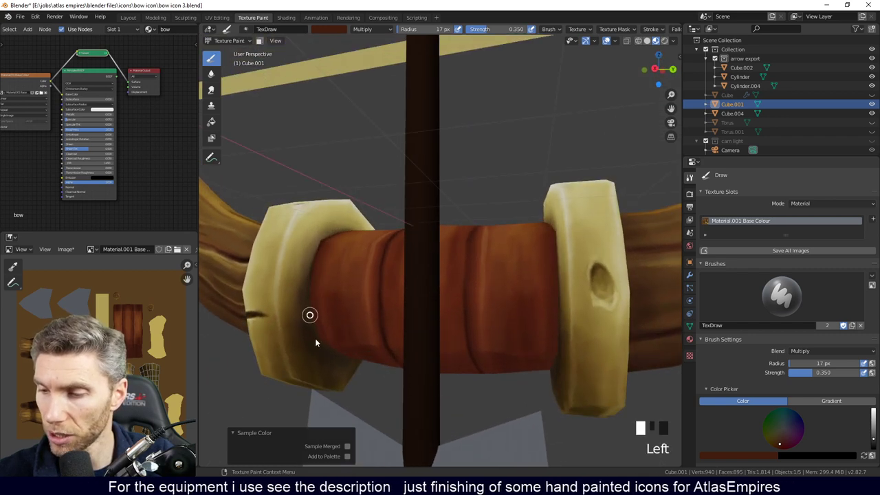
{"action": "middle_click_drag", "start_coordinate": [325, 323], "coordinate": [304, 289]}
{"action": "left_click", "coordinate": [305, 320]}
{"action": "left_click", "coordinate": [304, 321]}
{"action": "mouse_move", "coordinate": [304, 321]}
{"action": "middle_mouse_down"}
{"action": "mouse_move", "coordinate": [386, 275]}
{"action": "mouse_move", "coordinate": [402, 314]}
{"action": "middle_mouse_up"}
{"action": "left_click", "coordinate": [328, 375]}
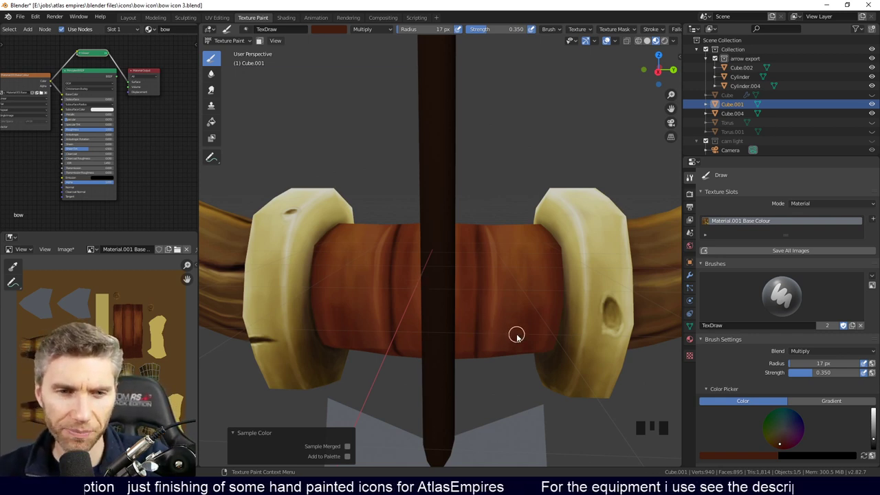
Deepen the seam on the grip right of the arrow shaft with more dark Multiply dabs.
{"action": "mouse_move", "coordinate": [530, 320]}
{"action": "middle_mouse_down"}
{"action": "mouse_move", "coordinate": [523, 368]}
{"action": "mouse_move", "coordinate": [523, 330]}
{"action": "middle_mouse_up"}
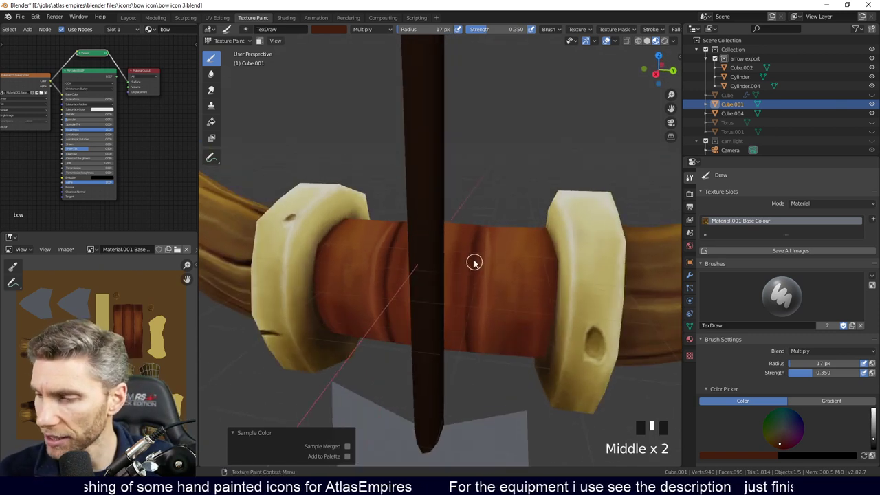
{"action": "left_click", "coordinate": [467, 309]}
{"action": "left_click", "coordinate": [469, 288]}
{"action": "left_click", "coordinate": [469, 287]}
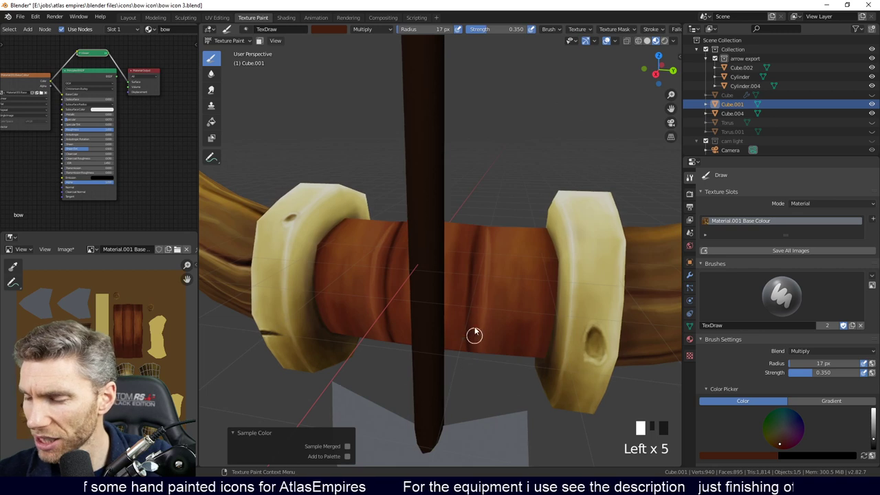
{"action": "left_click", "coordinate": [479, 273]}
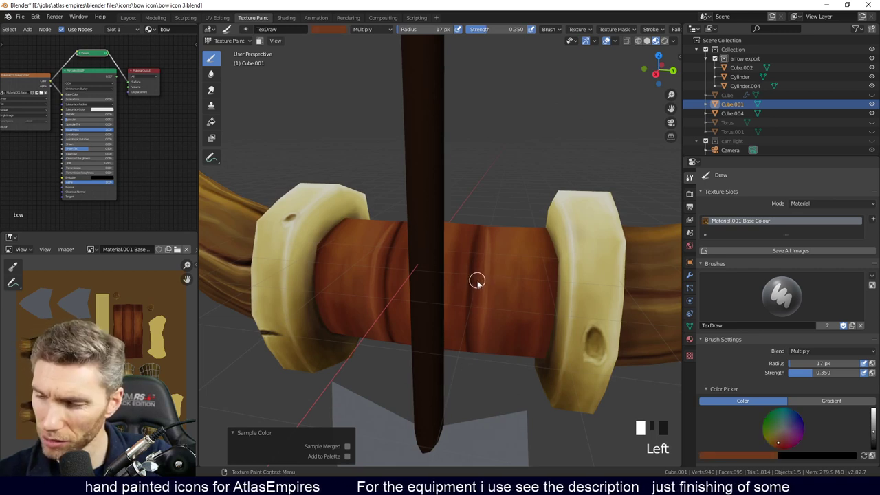
Resample a dark brown from the grip, enlarge the brush radius to 42 px, dab the grip's right section, and undo the last stroke.
{"action": "key", "text": "s"}
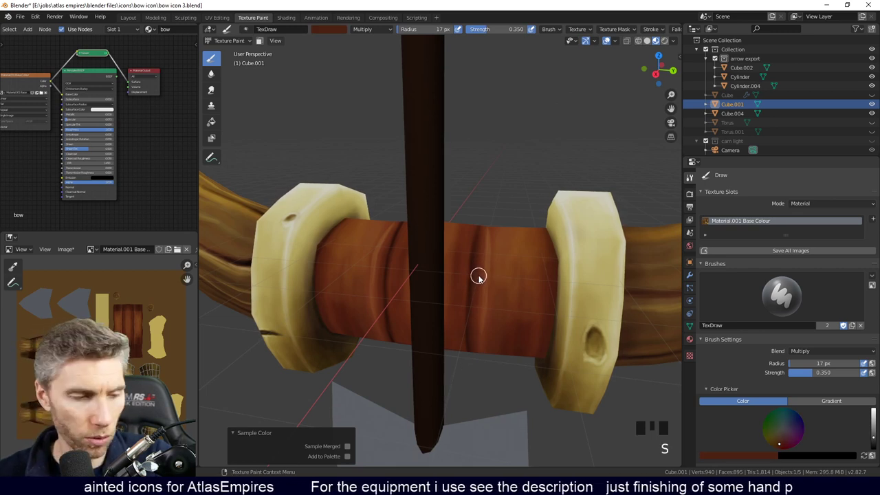
{"action": "key", "text": "f"}
{"action": "middle_click_drag", "start_coordinate": [489, 271], "coordinate": [489, 300]}
{"action": "left_click", "coordinate": [501, 197]}
{"action": "left_click", "coordinate": [504, 197]}
{"action": "left_click", "coordinate": [504, 197]}
{"action": "left_click", "coordinate": [497, 197]}
{"action": "middle_click_drag", "start_coordinate": [496, 197], "coordinate": [495, 232]}
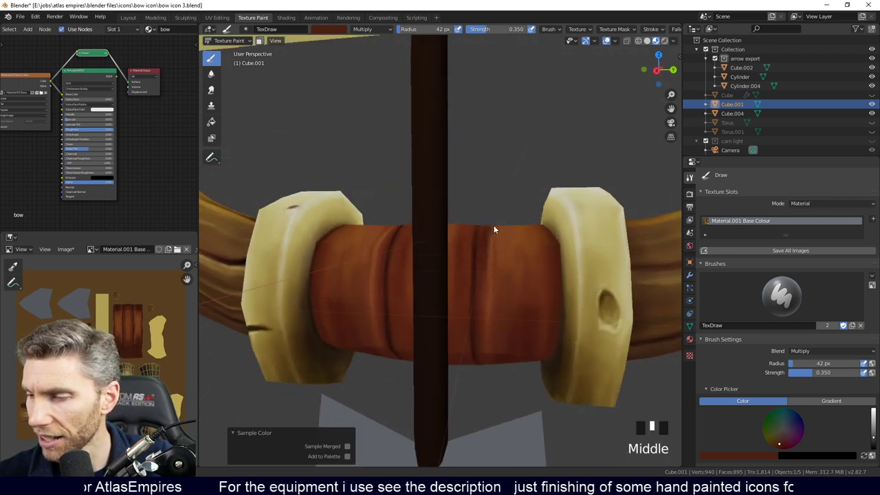
{"action": "key", "text": "ctrl+z"}
Build up broad Multiply shading around the right seam and lower part of the grip with the 42 px brush.
{"action": "middle_click_drag", "start_coordinate": [503, 264], "coordinate": [494, 279]}
{"action": "left_click", "coordinate": [480, 287]}
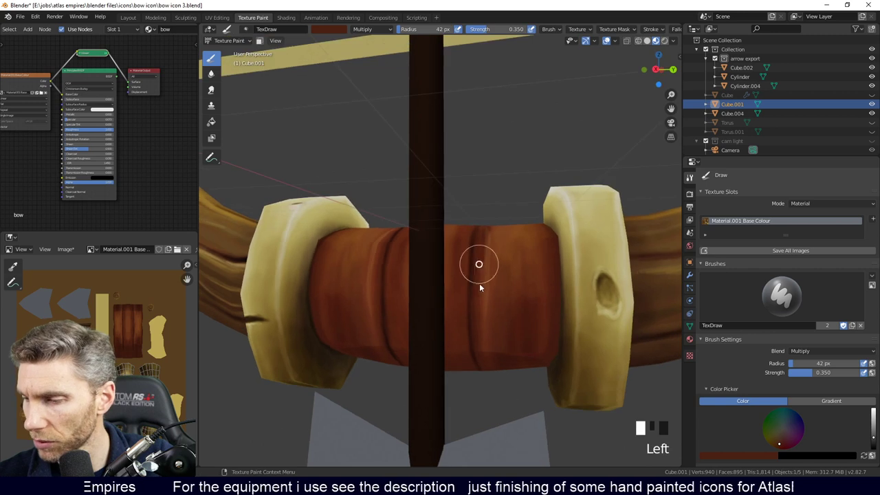
{"action": "mouse_move", "coordinate": [483, 343]}
{"action": "middle_mouse_down"}
{"action": "mouse_move", "coordinate": [491, 279]}
{"action": "mouse_move", "coordinate": [498, 334]}
{"action": "middle_mouse_up"}
{"action": "left_click", "coordinate": [501, 343]}
{"action": "left_click", "coordinate": [477, 298]}
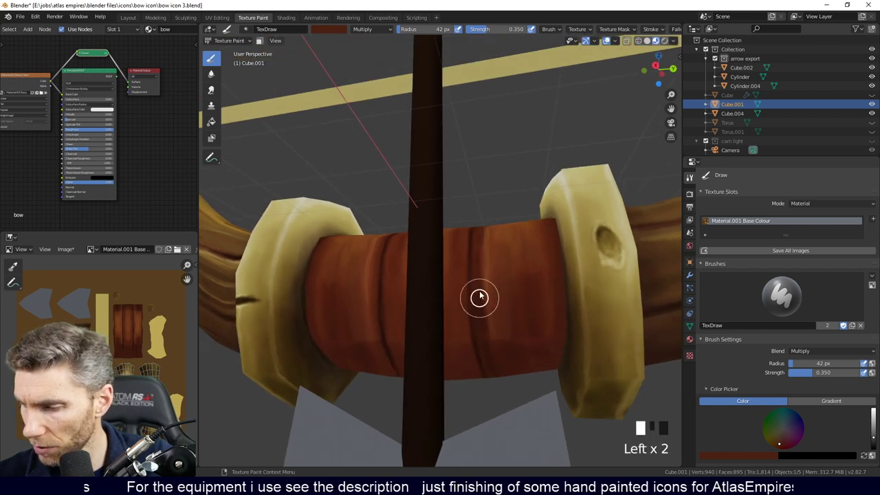
{"action": "left_click", "coordinate": [495, 338]}
{"action": "left_click", "coordinate": [485, 347]}
{"action": "left_click", "coordinate": [488, 355]}
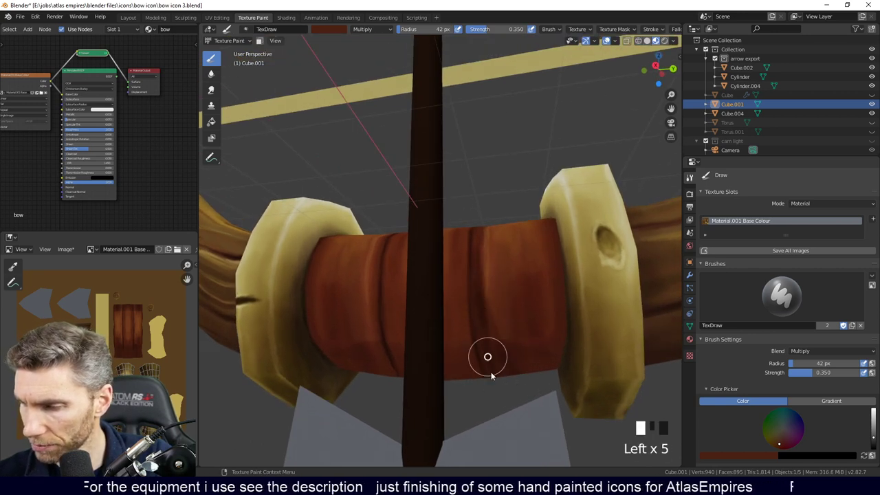
{"action": "middle_click_drag", "start_coordinate": [487, 356], "coordinate": [519, 316]}
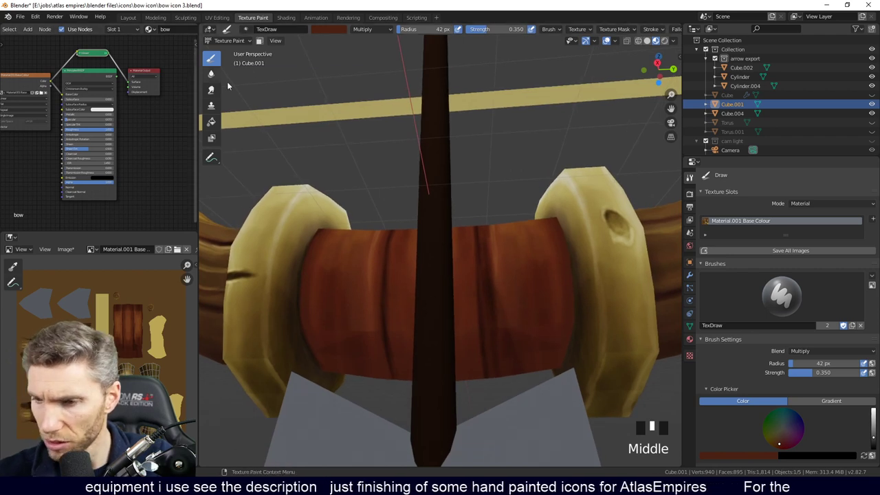
Smear the shading across the leather section between the left ring and the left seam to blend it into streaks.
{"action": "left_click", "coordinate": [215, 95]}
{"action": "left_click", "coordinate": [364, 330]}
{"action": "left_click", "coordinate": [365, 328]}
{"action": "left_click", "coordinate": [362, 340]}
{"action": "left_click", "coordinate": [356, 330]}
{"action": "left_click", "coordinate": [349, 315]}
{"action": "left_click", "coordinate": [348, 322]}
{"action": "left_click", "coordinate": [345, 329]}
{"action": "left_click", "coordinate": [341, 334]}
{"action": "left_click", "coordinate": [336, 327]}
{"action": "left_click", "coordinate": [327, 316]}
{"action": "left_click", "coordinate": [320, 308]}
{"action": "double_click", "coordinate": [317, 305]}
{"action": "left_click", "coordinate": [350, 319]}
Smear the shading on the leather section between the right seam and the right ring.
{"action": "left_click", "coordinate": [508, 301]}
{"action": "left_click", "coordinate": [526, 299]}
{"action": "left_click", "coordinate": [549, 356]}
{"action": "left_click", "coordinate": [555, 315]}
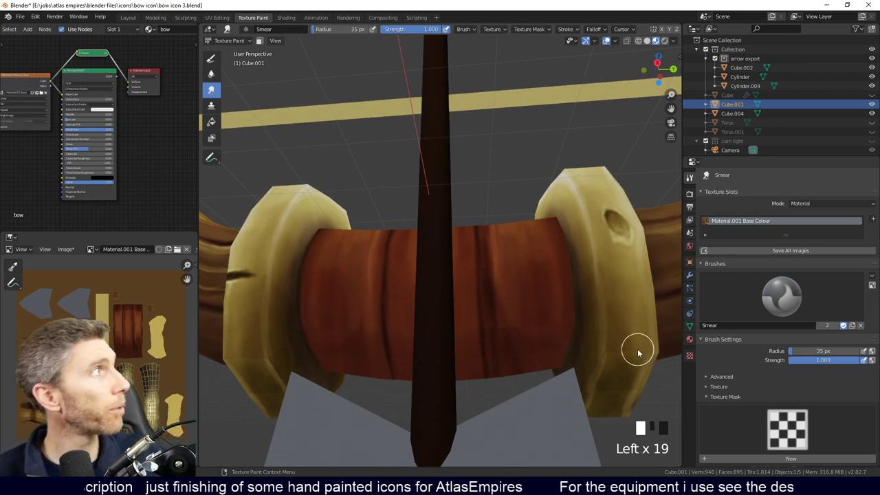
{"action": "left_click", "coordinate": [649, 316]}
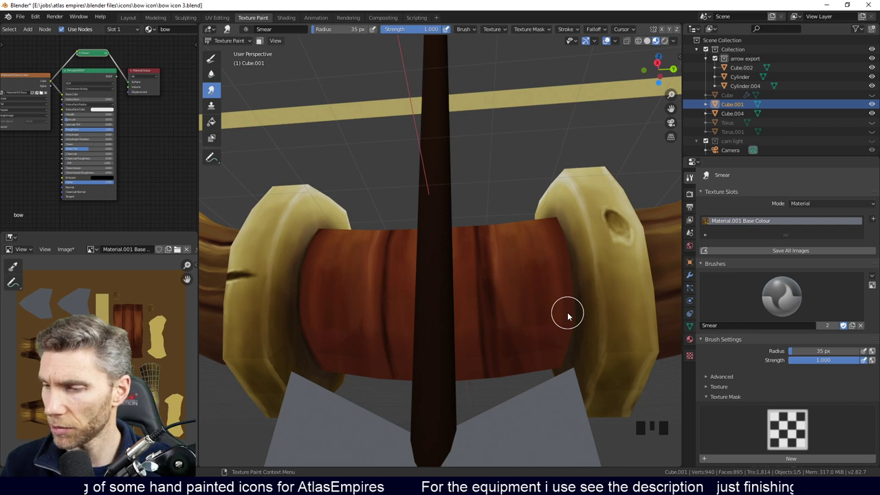
Smear the left leather section and its seam once more, and add a new texture mask to the Smear brush.
{"action": "left_click", "coordinate": [349, 281]}
{"action": "left_click_drag", "start_coordinate": [395, 292], "coordinate": [387, 241]}
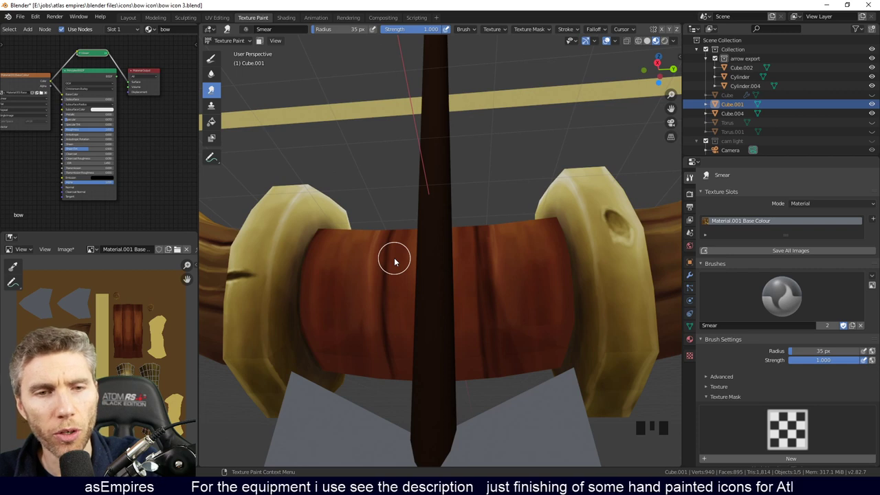
{"action": "left_click_drag", "start_coordinate": [654, 311], "coordinate": [667, 370]}
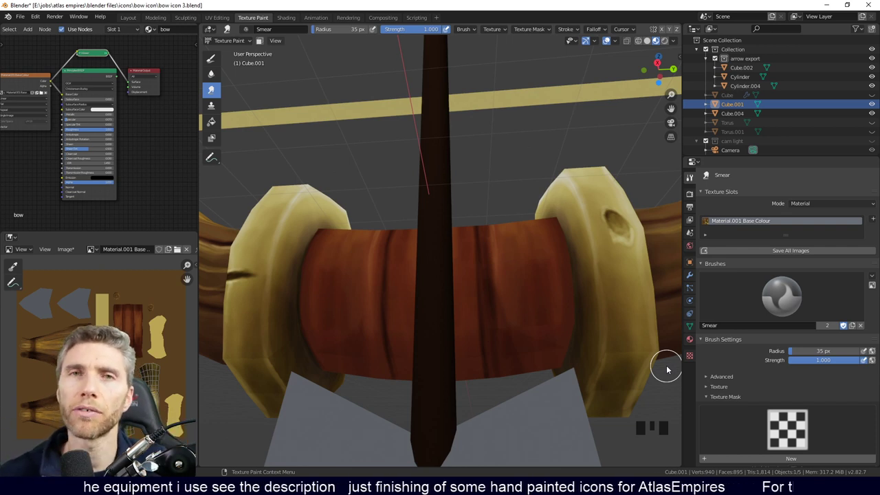
{"action": "left_click", "coordinate": [716, 459]}
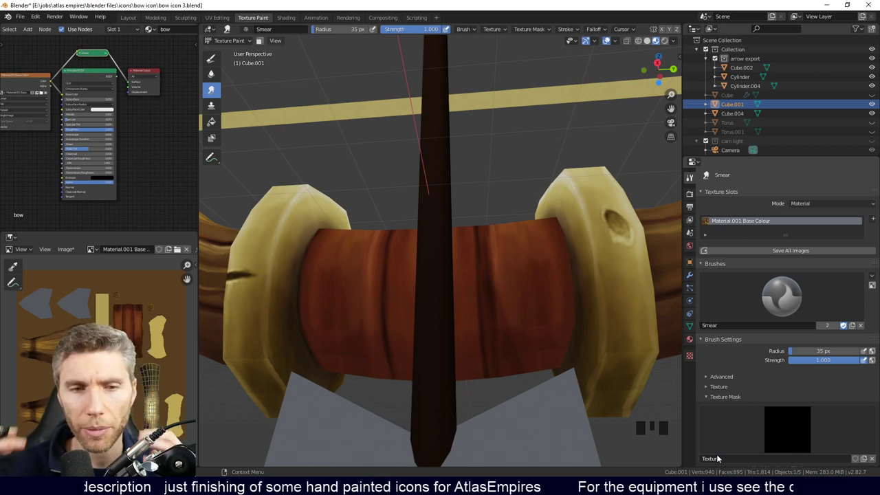
{"action": "mouse_move", "coordinate": [571, 295]}
{"action": "middle_mouse_down"}
{"action": "mouse_move", "coordinate": [556, 292]}
{"action": "mouse_move", "coordinate": [553, 321]}
{"action": "mouse_move", "coordinate": [569, 341]}
{"action": "mouse_move", "coordinate": [562, 337]}
{"action": "middle_mouse_up"}
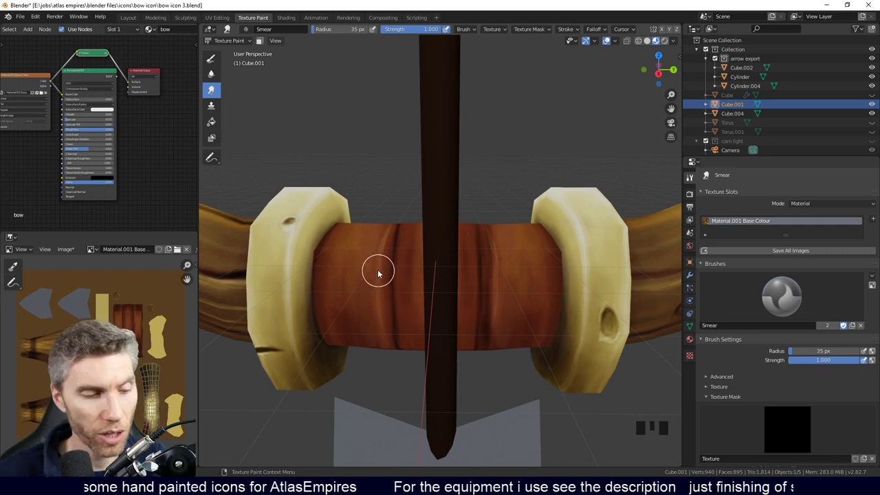
Sample the grip's brown, switch to the Draw brush with Mix blending, and dab over the ridge beside the left seam.
{"action": "key", "text": "s"}
{"action": "middle_click_drag", "start_coordinate": [377, 274], "coordinate": [606, 295]}
{"action": "left_click", "coordinate": [211, 58]}
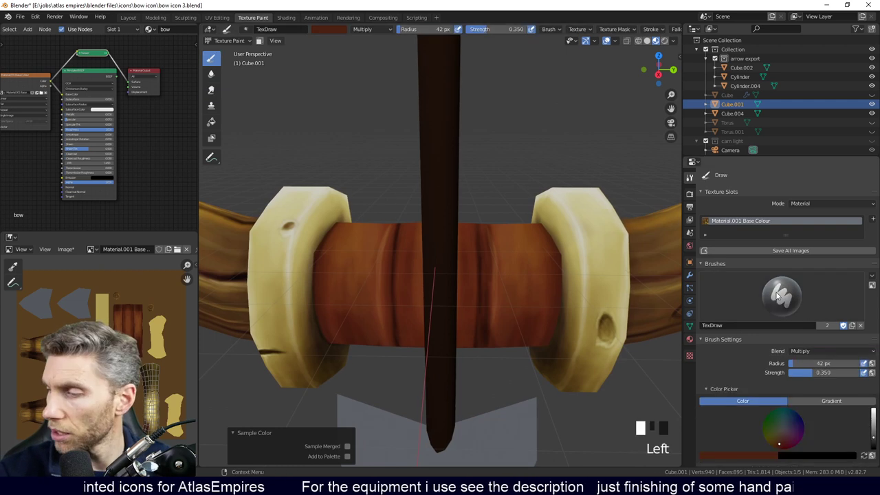
{"action": "left_click", "coordinate": [822, 351]}
{"action": "left_click", "coordinate": [796, 342]}
{"action": "middle_click_drag", "start_coordinate": [456, 268], "coordinate": [389, 228]}
{"action": "left_click", "coordinate": [376, 309]}
{"action": "left_click", "coordinate": [375, 309]}
{"action": "left_click", "coordinate": [390, 334]}
{"action": "left_click", "coordinate": [384, 257]}
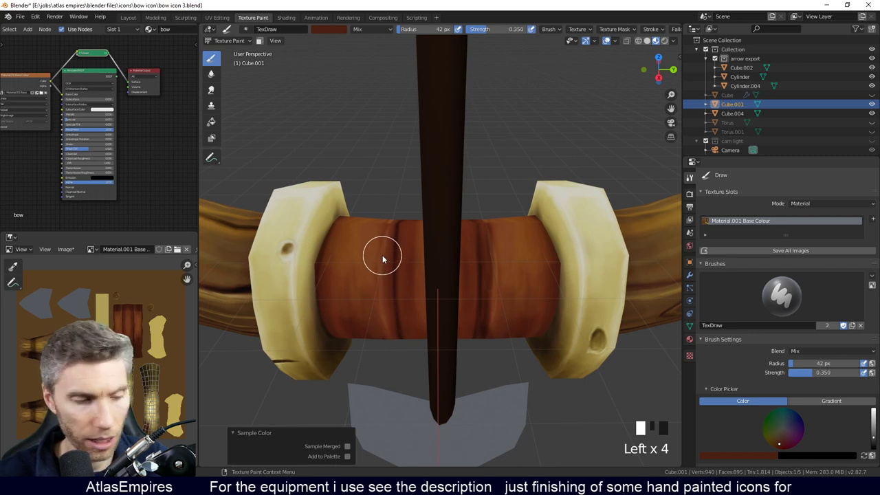
Sample a mid brown from the grip, brighten it to orange-brown, and dab a highlight on the left ridge.
{"action": "key", "text": "s"}
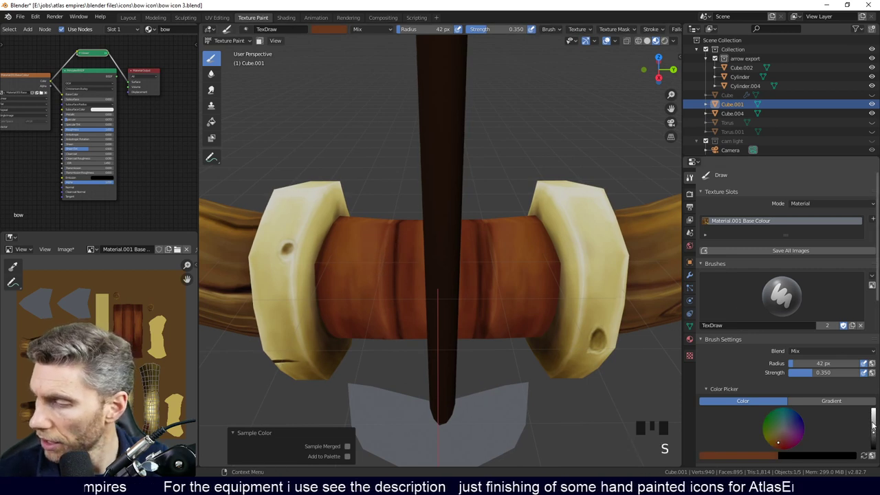
{"action": "left_click_drag", "start_coordinate": [873, 425], "coordinate": [873, 413]}
{"action": "middle_click_drag", "start_coordinate": [471, 298], "coordinate": [394, 234]}
{"action": "left_click", "coordinate": [377, 275]}
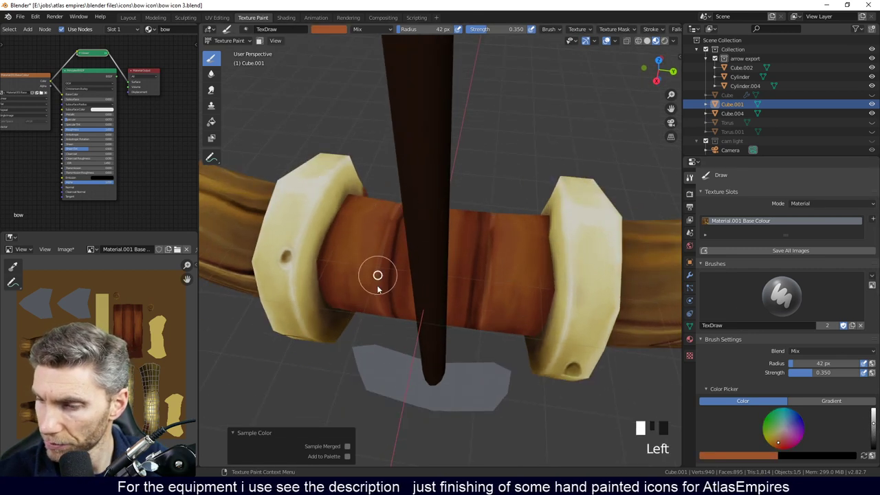
Shift the brush colour to golden yellow and paint highlights along the ridge beside the left seam.
{"action": "left_click", "coordinate": [774, 438]}
{"action": "left_click", "coordinate": [390, 216]}
{"action": "left_click", "coordinate": [380, 340]}
{"action": "left_click", "coordinate": [364, 300]}
{"action": "left_click", "coordinate": [389, 202]}
{"action": "left_click", "coordinate": [373, 268]}
{"action": "left_click", "coordinate": [377, 330]}
{"action": "mouse_move", "coordinate": [380, 330]}
{"action": "middle_mouse_down"}
{"action": "mouse_move", "coordinate": [468, 250]}
{"action": "mouse_move", "coordinate": [392, 244]}
{"action": "middle_mouse_up"}
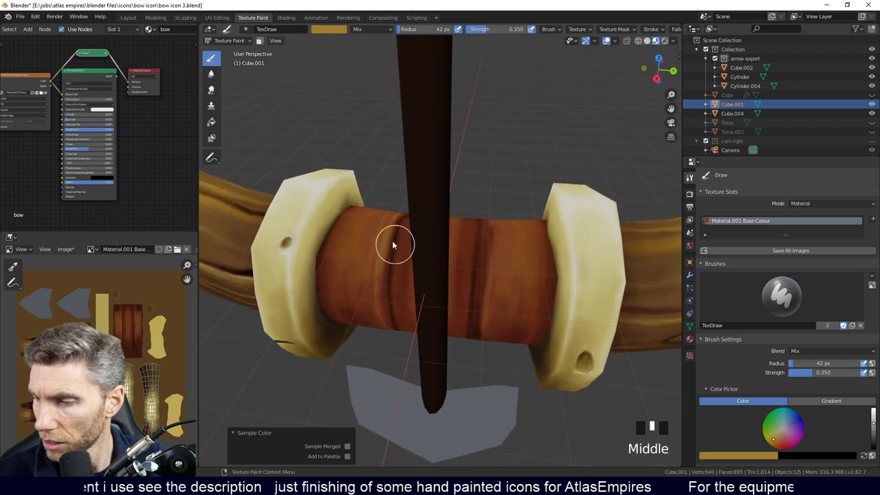
{"action": "left_click", "coordinate": [369, 265]}
{"action": "left_click", "coordinate": [427, 323]}
Paint golden yellow highlights along the ridge beside the grip's right seam.
{"action": "middle_click_drag", "start_coordinate": [453, 310], "coordinate": [507, 251]}
{"action": "left_click", "coordinate": [468, 324]}
{"action": "left_click", "coordinate": [475, 334]}
{"action": "left_click", "coordinate": [503, 210]}
{"action": "left_click", "coordinate": [484, 269]}
Turn on mirrored painting for the X and Y axes.
{"action": "mouse_move", "coordinate": [483, 279]}
{"action": "middle_mouse_down"}
{"action": "mouse_move", "coordinate": [542, 257]}
{"action": "mouse_move", "coordinate": [536, 249]}
{"action": "middle_mouse_up"}
{"action": "scroll", "coordinate": [812, 216], "scroll_direction": "down", "scroll_amount": 6}
{"action": "scroll", "coordinate": [824, 373], "scroll_direction": "down", "scroll_amount": 6}
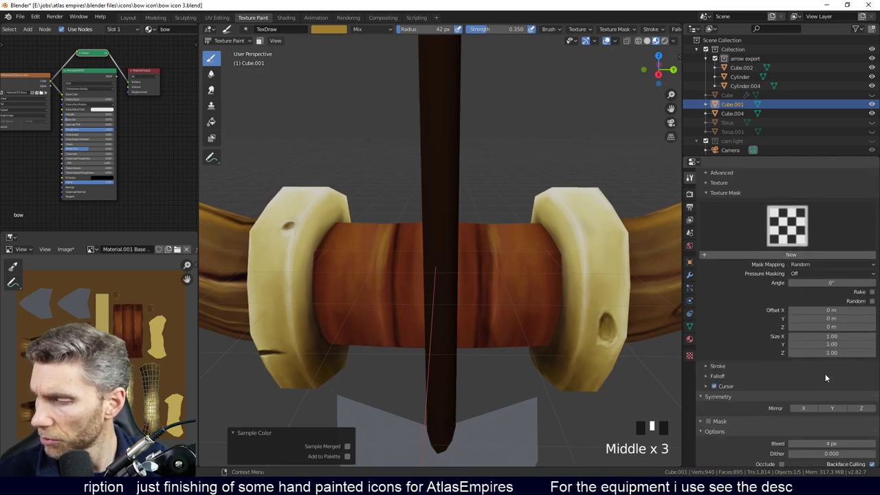
{"action": "left_click", "coordinate": [835, 372]}
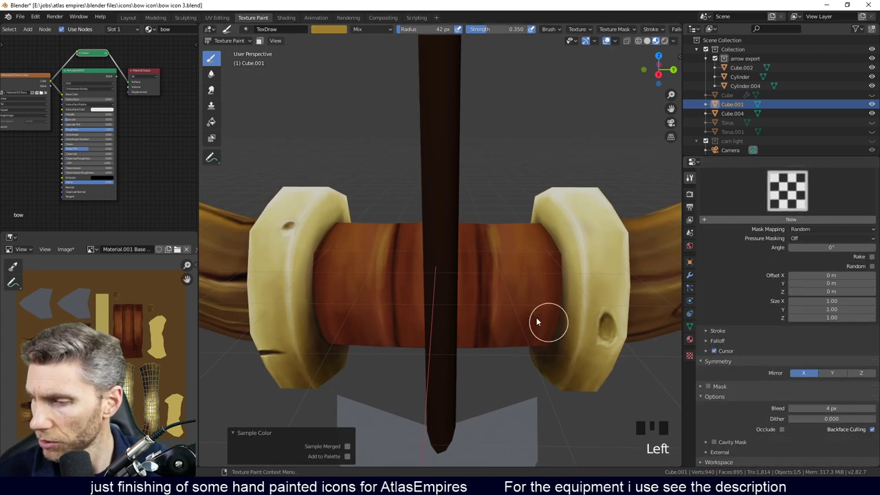
{"action": "left_click", "coordinate": [831, 373]}
{"action": "middle_click_drag", "start_coordinate": [542, 310], "coordinate": [487, 240]}
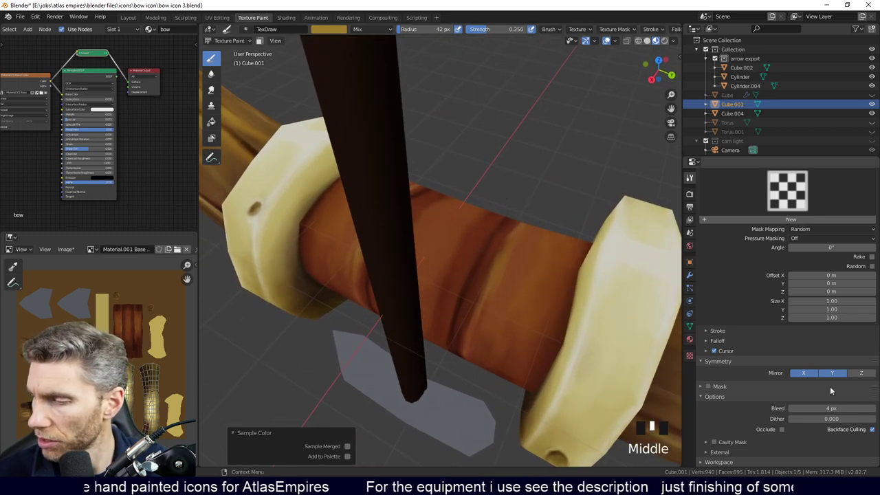
Turn off X and Y mirroring and paint golden yellow highlights on the grip along the ridge beside the seam right of the arrow shaft.
{"action": "left_click", "coordinate": [831, 373]}
{"action": "left_click", "coordinate": [803, 374]}
{"action": "left_click", "coordinate": [481, 241]}
{"action": "left_click", "coordinate": [472, 242]}
{"action": "left_click", "coordinate": [475, 234]}
{"action": "left_click", "coordinate": [481, 230]}
{"action": "left_click", "coordinate": [481, 237]}
{"action": "left_click", "coordinate": [485, 213]}
{"action": "left_click", "coordinate": [495, 215]}
{"action": "left_click", "coordinate": [497, 216]}
{"action": "left_click", "coordinate": [456, 255]}
{"action": "left_click", "coordinate": [436, 330]}
{"action": "left_click", "coordinate": [440, 295]}
{"action": "left_click", "coordinate": [446, 256]}
{"action": "left_click", "coordinate": [447, 249]}
{"action": "left_click", "coordinate": [448, 241]}
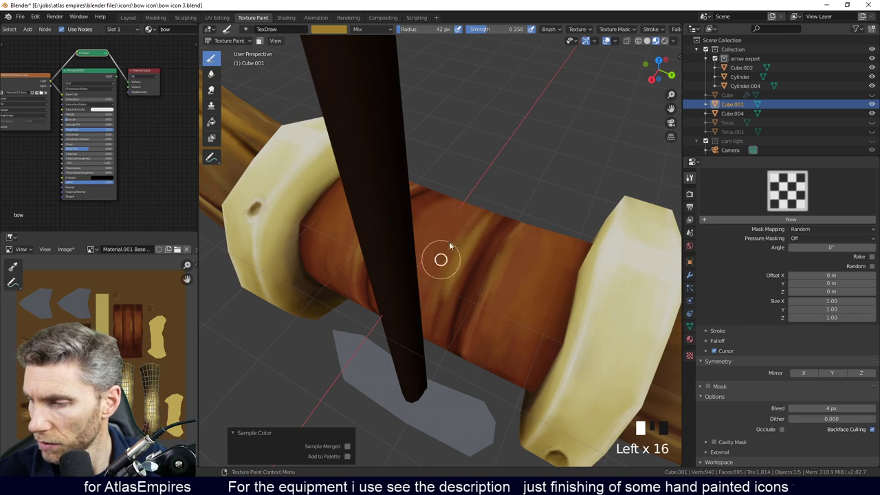
Build up the golden yellow highlights along the grip's ridges from another viewing angle.
{"action": "left_click", "coordinate": [512, 216]}
{"action": "mouse_move", "coordinate": [514, 215]}
{"action": "middle_mouse_down"}
{"action": "mouse_move", "coordinate": [527, 284]}
{"action": "mouse_move", "coordinate": [497, 304]}
{"action": "mouse_move", "coordinate": [453, 256]}
{"action": "middle_mouse_up"}
{"action": "left_click", "coordinate": [449, 252]}
{"action": "left_click", "coordinate": [472, 200]}
{"action": "left_click", "coordinate": [446, 322]}
{"action": "left_click", "coordinate": [450, 289]}
{"action": "left_click", "coordinate": [449, 251]}
{"action": "left_click", "coordinate": [454, 252]}
{"action": "left_click", "coordinate": [452, 326]}
{"action": "left_click", "coordinate": [453, 261]}
{"action": "left_click", "coordinate": [456, 244]}
{"action": "left_click", "coordinate": [455, 244]}
{"action": "left_click", "coordinate": [454, 241]}
{"action": "left_click", "coordinate": [446, 237]}
{"action": "left_click", "coordinate": [434, 252]}
{"action": "left_click", "coordinate": [433, 244]}
{"action": "left_click", "coordinate": [430, 234]}
Examine the whole bow and arrow from the front, below and side, and review the brush's falloff and stroke settings.
{"action": "mouse_move", "coordinate": [536, 216]}
{"action": "middle_mouse_down"}
{"action": "mouse_move", "coordinate": [540, 290]}
{"action": "mouse_move", "coordinate": [530, 275]}
{"action": "mouse_move", "coordinate": [527, 346]}
{"action": "mouse_move", "coordinate": [536, 368]}
{"action": "mouse_move", "coordinate": [507, 371]}
{"action": "middle_mouse_up"}
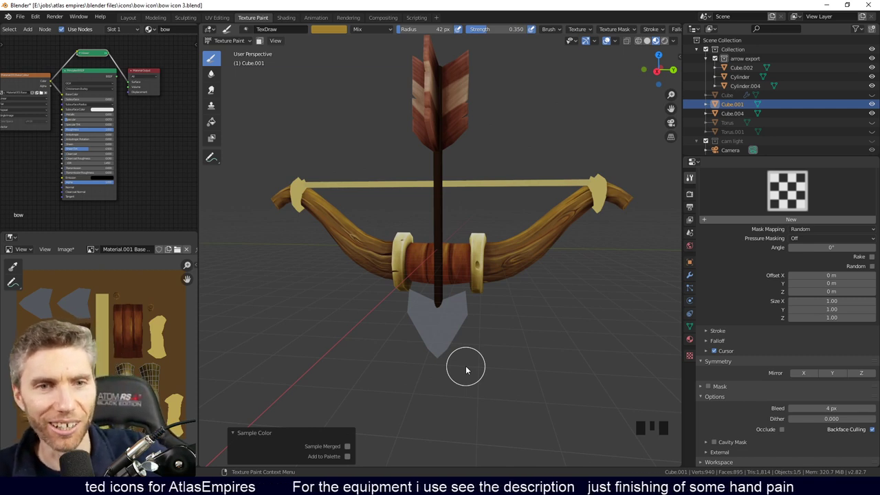
{"action": "left_click", "coordinate": [466, 366]}
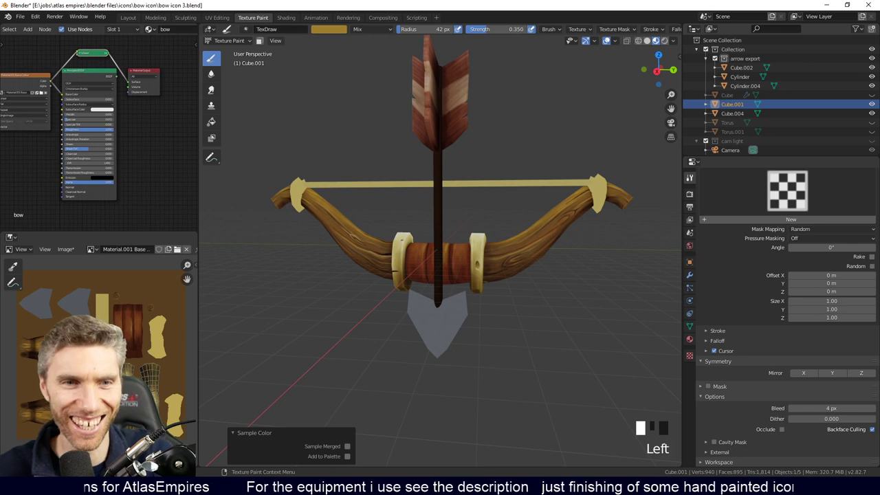
{"action": "middle_click_drag", "start_coordinate": [509, 297], "coordinate": [497, 243]}
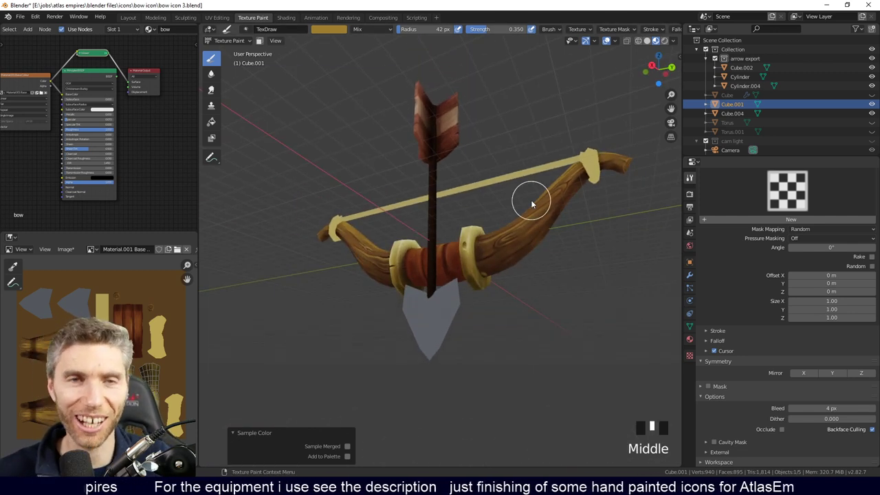
{"action": "middle_click_drag", "start_coordinate": [531, 199], "coordinate": [472, 252]}
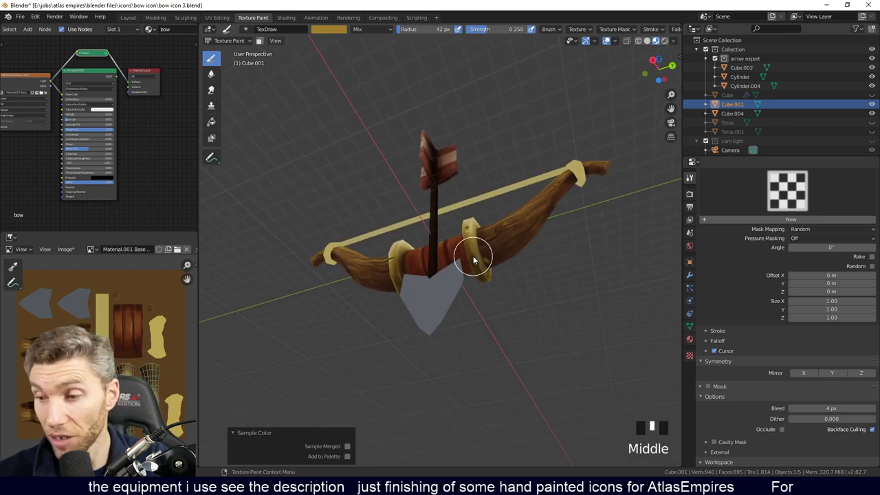
{"action": "left_click", "coordinate": [717, 341]}
{"action": "middle_click_drag", "start_coordinate": [467, 318], "coordinate": [457, 302]}
{"action": "left_click", "coordinate": [477, 251]}
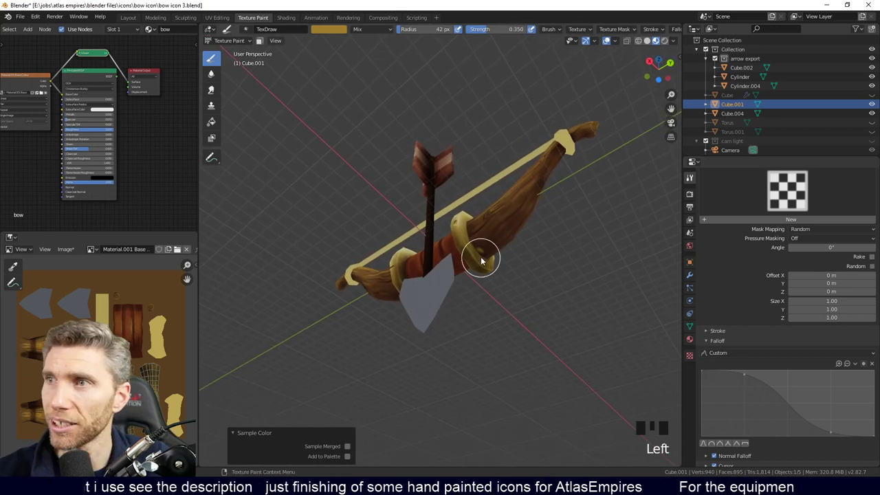
{"action": "mouse_move", "coordinate": [480, 274]}
{"action": "middle_mouse_down"}
{"action": "mouse_move", "coordinate": [471, 266]}
{"action": "mouse_move", "coordinate": [484, 283]}
{"action": "mouse_move", "coordinate": [479, 307]}
{"action": "mouse_move", "coordinate": [458, 319]}
{"action": "mouse_move", "coordinate": [484, 342]}
{"action": "mouse_move", "coordinate": [469, 337]}
{"action": "mouse_move", "coordinate": [424, 351]}
{"action": "mouse_move", "coordinate": [459, 321]}
{"action": "mouse_move", "coordinate": [456, 341]}
{"action": "mouse_move", "coordinate": [474, 352]}
{"action": "mouse_move", "coordinate": [519, 342]}
{"action": "mouse_move", "coordinate": [406, 328]}
{"action": "middle_mouse_up"}
{"action": "left_click", "coordinate": [478, 320]}
{"action": "left_click", "coordinate": [718, 331]}
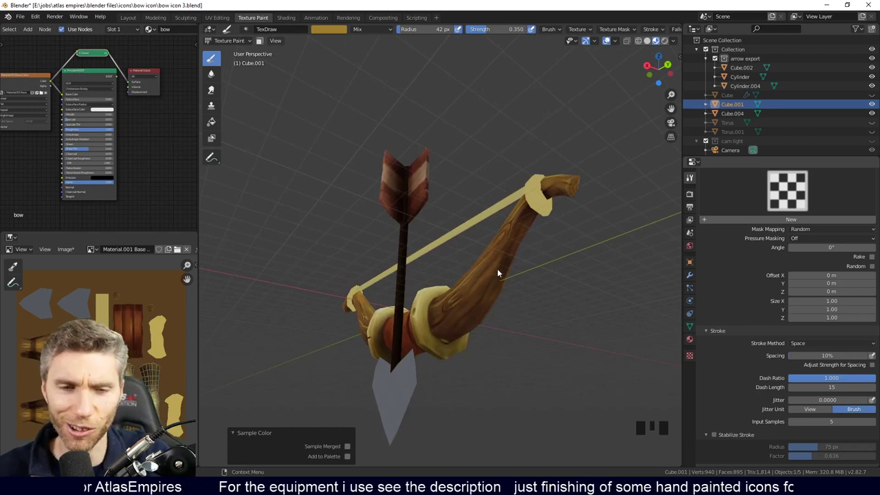
{"action": "middle_click_drag", "start_coordinate": [504, 334], "coordinate": [496, 332]}
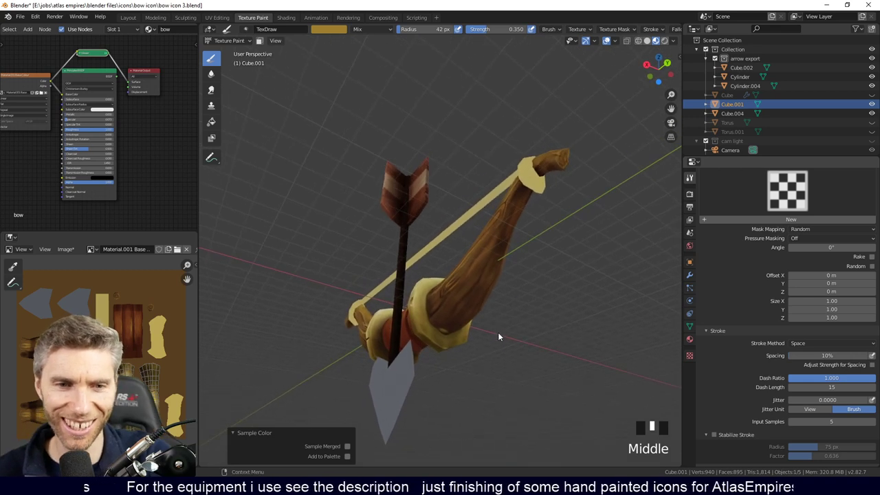
{"action": "mouse_move", "coordinate": [502, 337]}
{"action": "middle_mouse_down", "text": "shift"}
{"action": "mouse_move", "coordinate": [483, 321]}
{"action": "mouse_move", "coordinate": [494, 331]}
{"action": "middle_mouse_up", "text": "shift"}
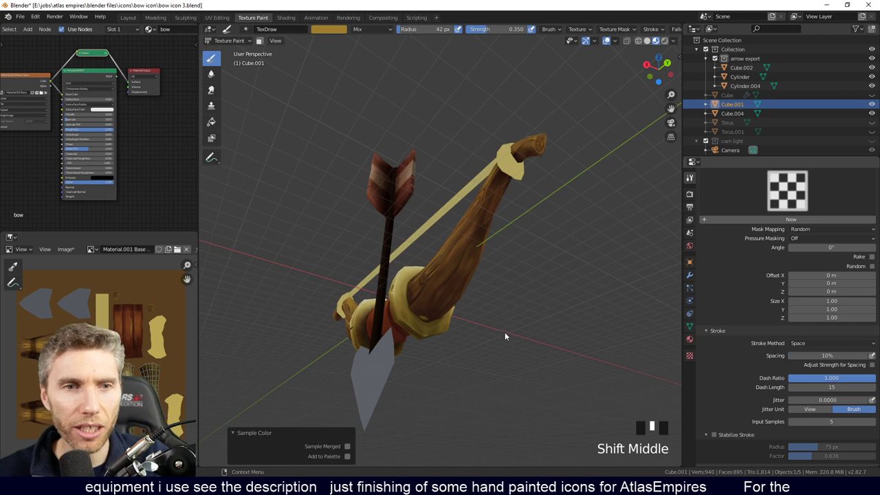
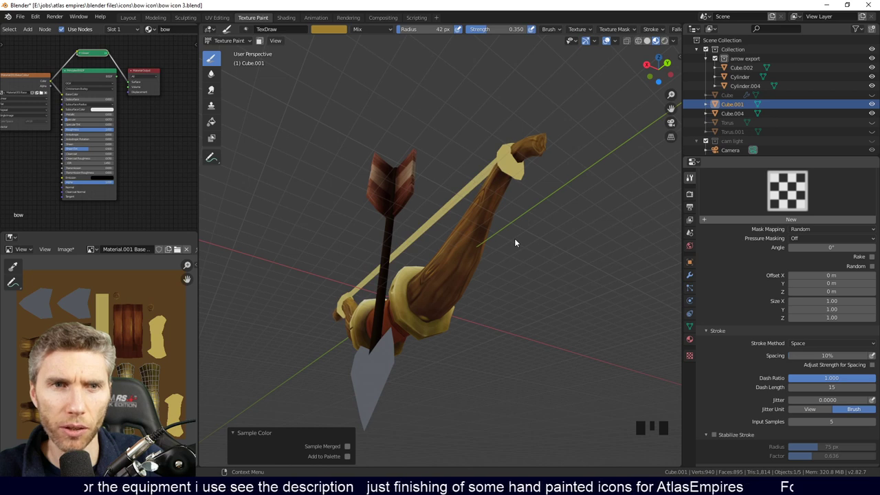
{"action": "middle_click_drag", "start_coordinate": [514, 243], "coordinate": [479, 332]}
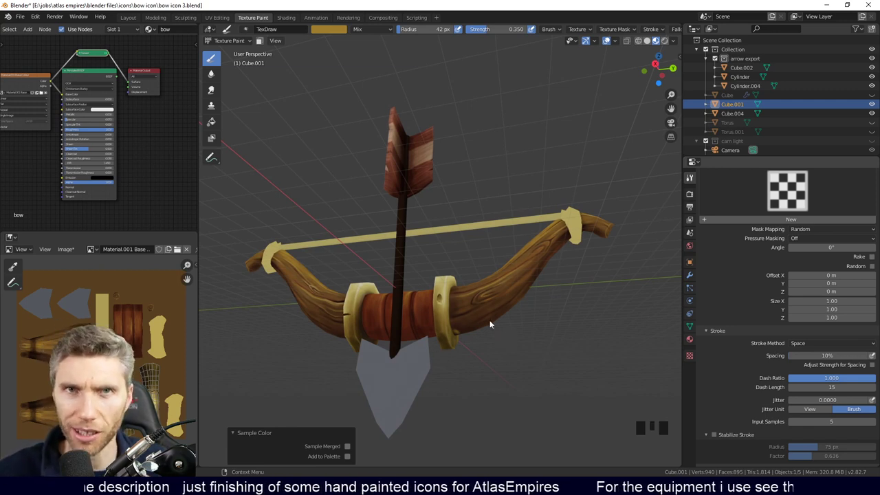
{"action": "middle_click_drag", "start_coordinate": [488, 333], "coordinate": [515, 349]}
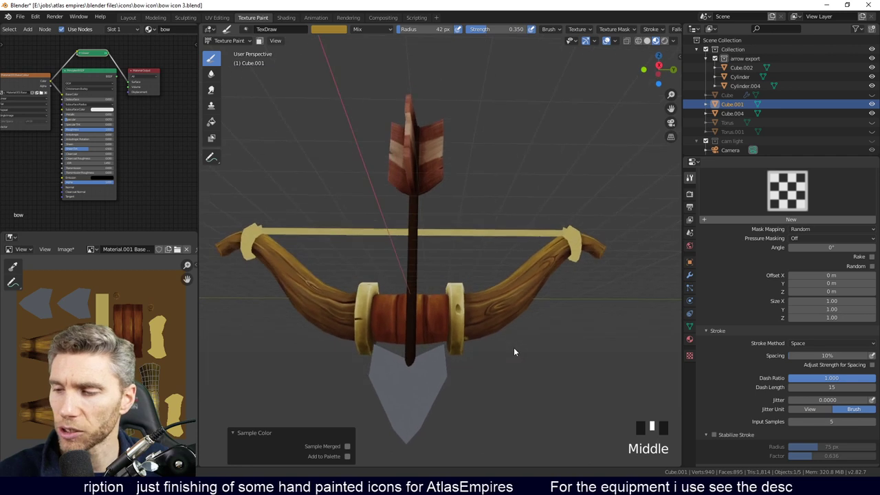
{"action": "mouse_move", "coordinate": [484, 374]}
{"action": "middle_mouse_down"}
{"action": "mouse_move", "coordinate": [489, 306]}
{"action": "mouse_move", "coordinate": [473, 323]}
{"action": "middle_mouse_up"}
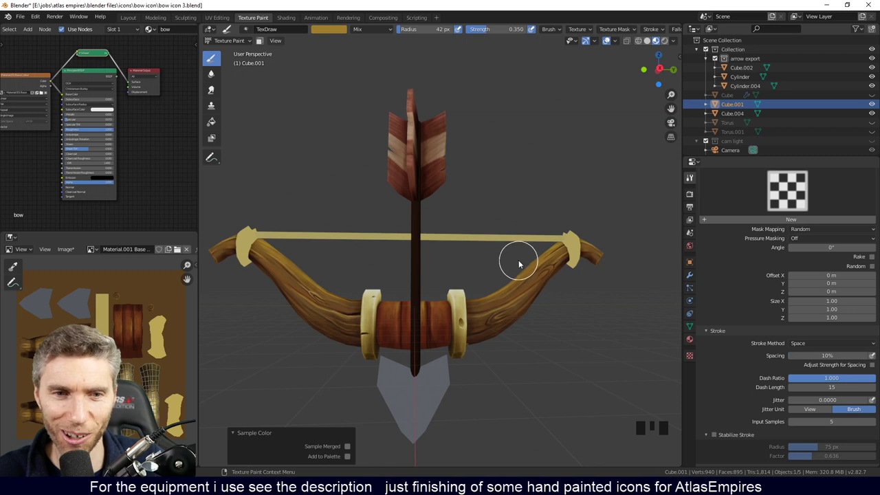
{"action": "middle_click_drag", "start_coordinate": [504, 282], "coordinate": [554, 334]}
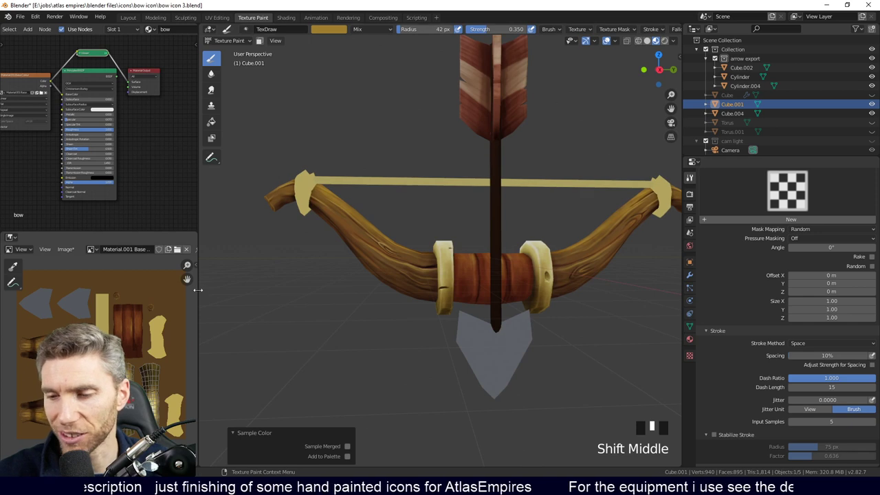
Enlarge the texture image view in both width and height.
{"action": "left_click_drag", "start_coordinate": [196, 304], "coordinate": [260, 285]}
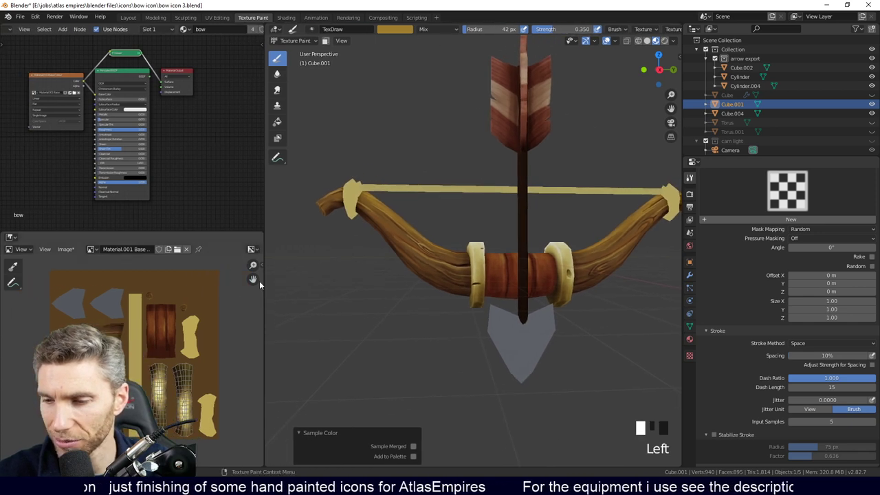
{"action": "left_click_drag", "start_coordinate": [253, 232], "coordinate": [253, 176]}
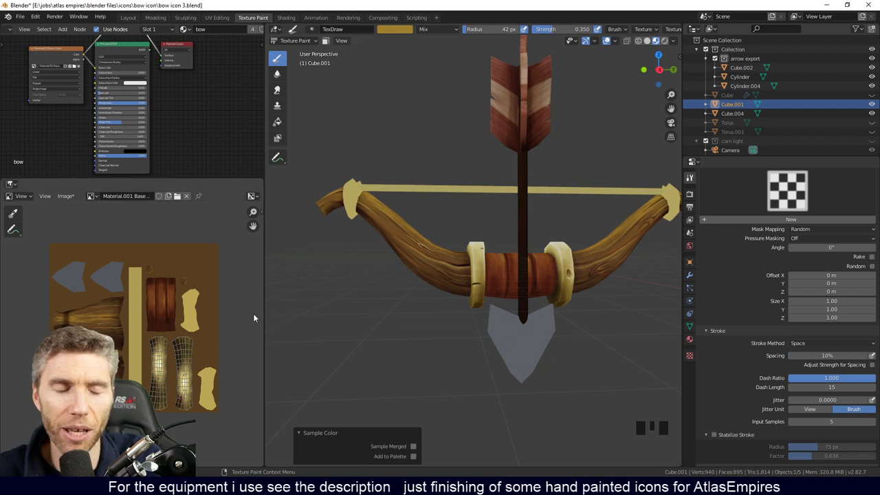
{"action": "left_click", "coordinate": [583, 474]}
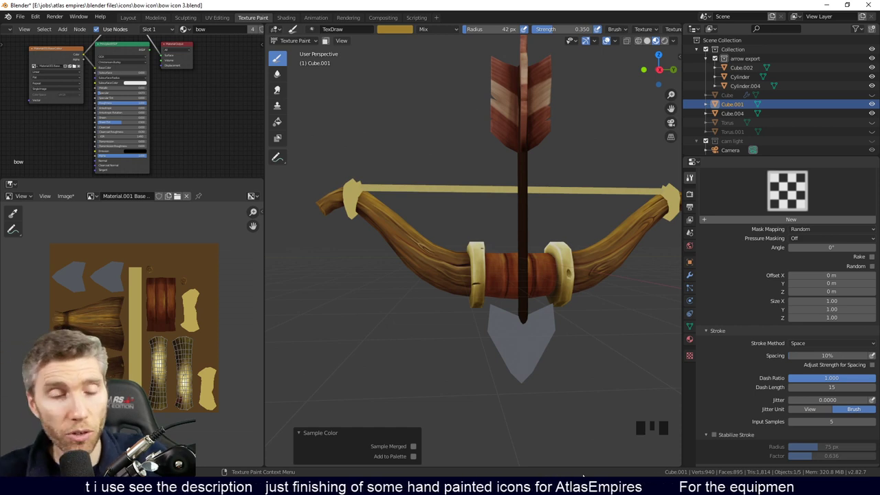
{"action": "left_click", "coordinate": [469, 355]}
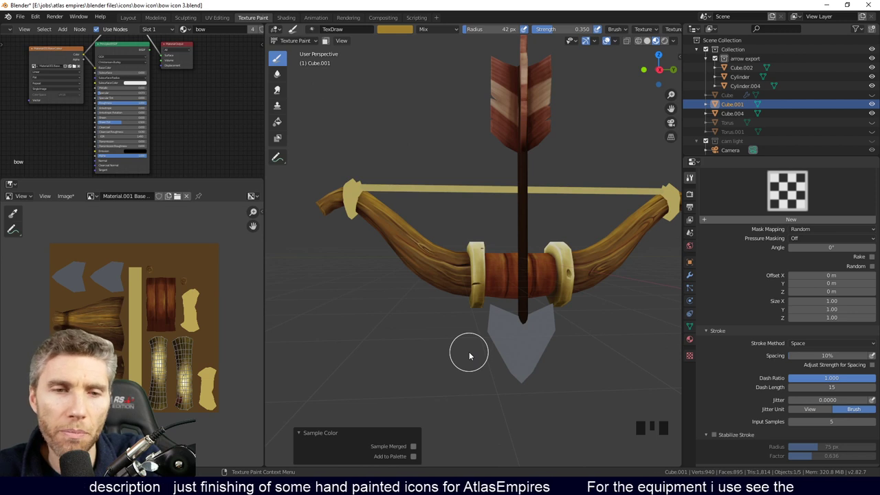
{"action": "left_click", "coordinate": [588, 303]}
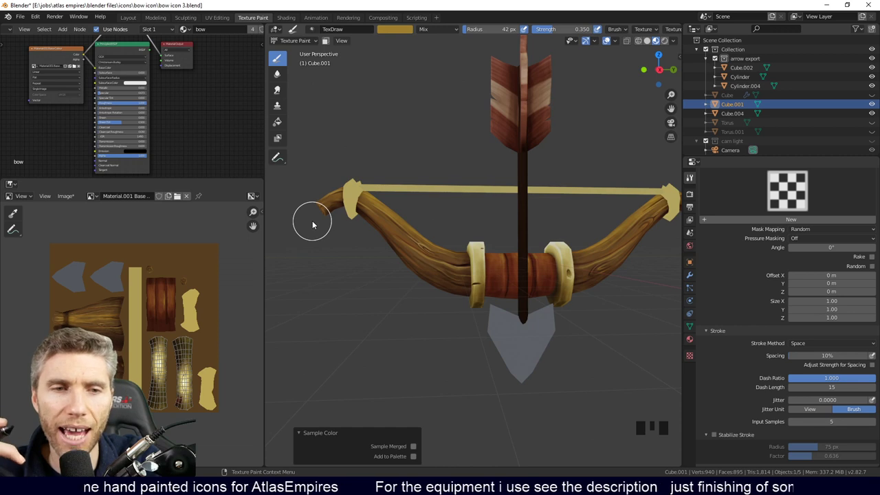
{"action": "left_click", "coordinate": [540, 295]}
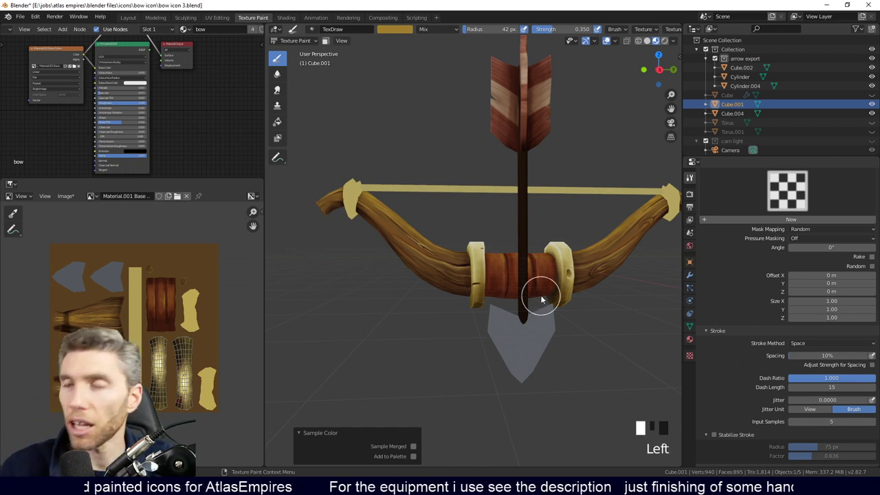
{"action": "left_click", "coordinate": [540, 295]}
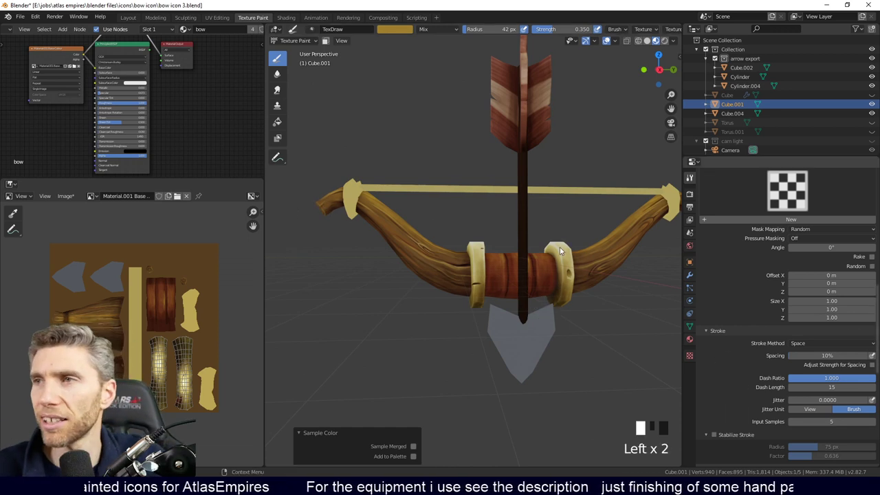
{"action": "left_click", "coordinate": [386, 208]}
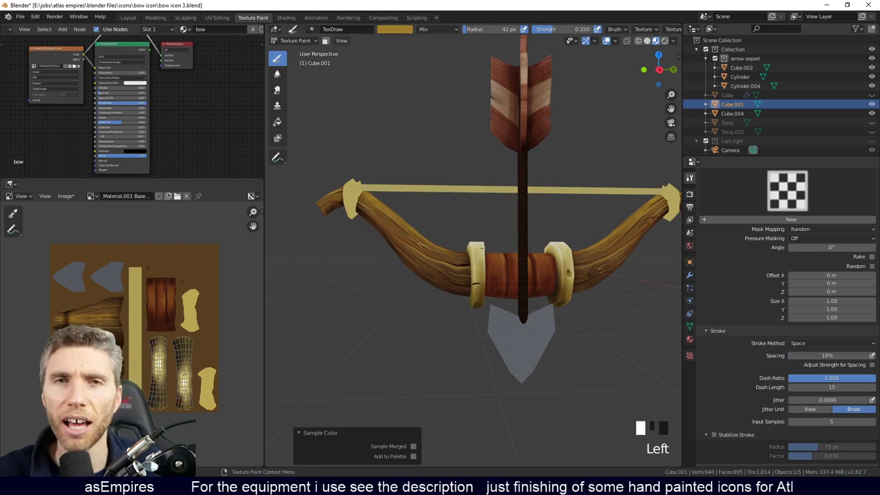
{"action": "left_click", "coordinate": [567, 307]}
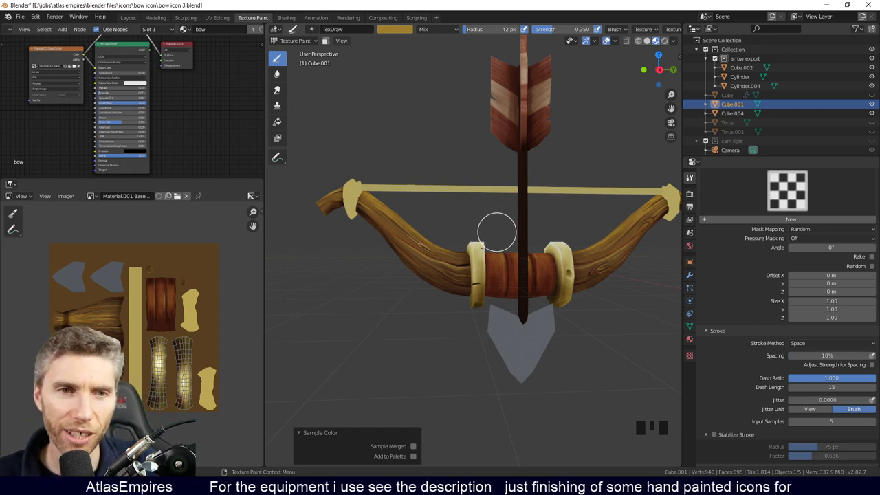
{"action": "left_click", "coordinate": [690, 288]}
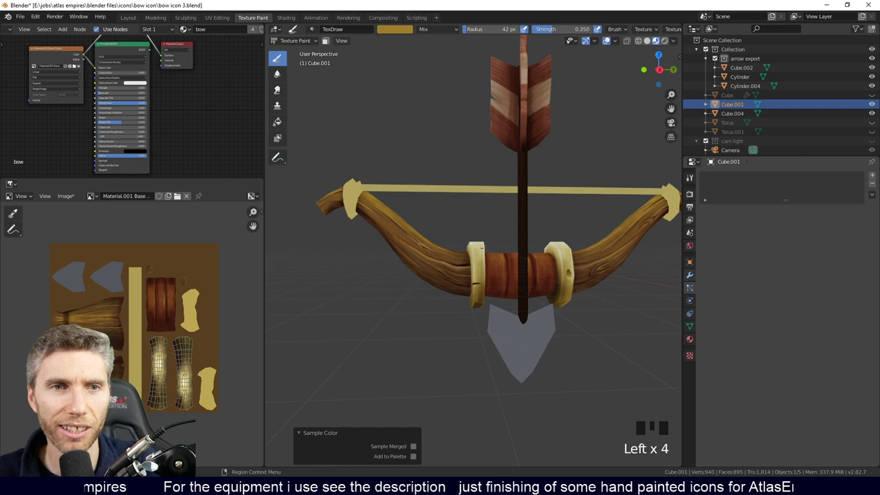
{"action": "left_click", "coordinate": [665, 432]}
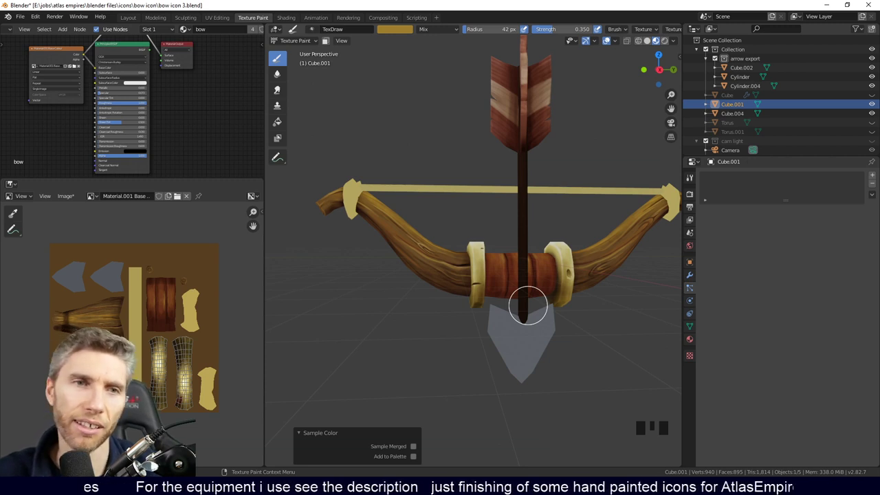
{"action": "left_click", "coordinate": [524, 269]}
{"action": "mouse_move", "coordinate": [525, 269]}
{"action": "middle_mouse_down"}
{"action": "mouse_move", "coordinate": [495, 275]}
{"action": "mouse_move", "coordinate": [503, 289]}
{"action": "middle_mouse_up"}
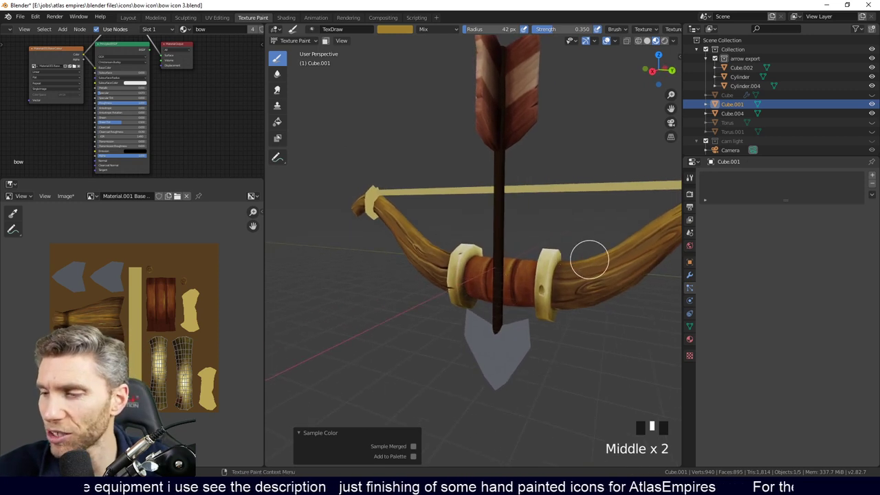
{"action": "triple_click", "coordinate": [525, 292]}
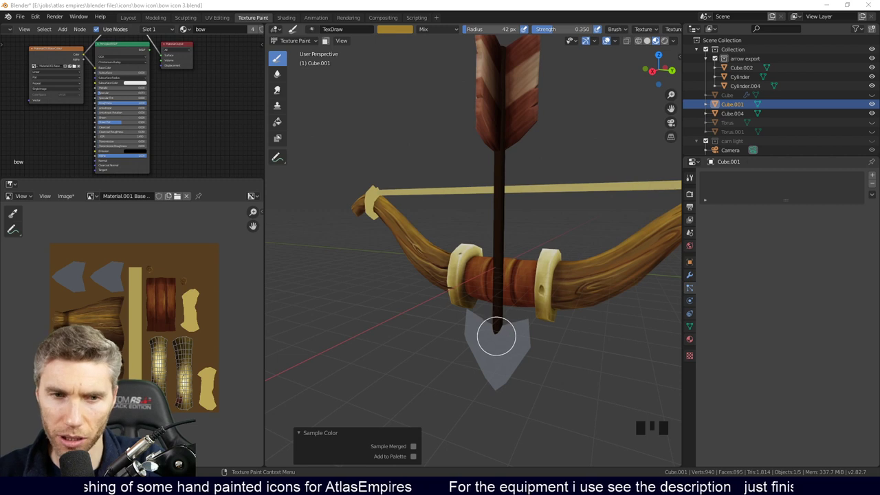
Try a brush dab on the plain yellow string wrap at the bow's right tip, and undo it.
{"action": "mouse_move", "coordinate": [544, 304]}
{"action": "middle_mouse_down"}
{"action": "mouse_move", "coordinate": [471, 314]}
{"action": "mouse_move", "coordinate": [515, 275]}
{"action": "mouse_move", "coordinate": [482, 233]}
{"action": "mouse_move", "coordinate": [455, 305]}
{"action": "middle_mouse_up"}
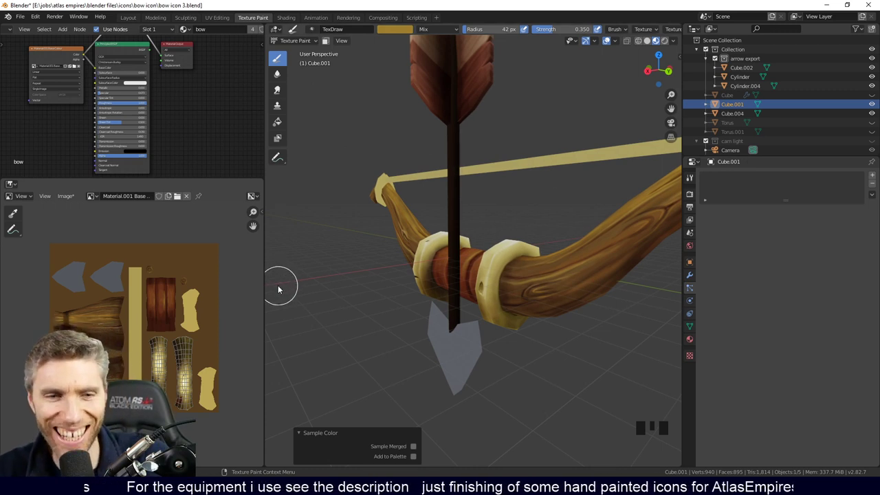
{"action": "middle_click_drag", "start_coordinate": [463, 360], "coordinate": [519, 244]}
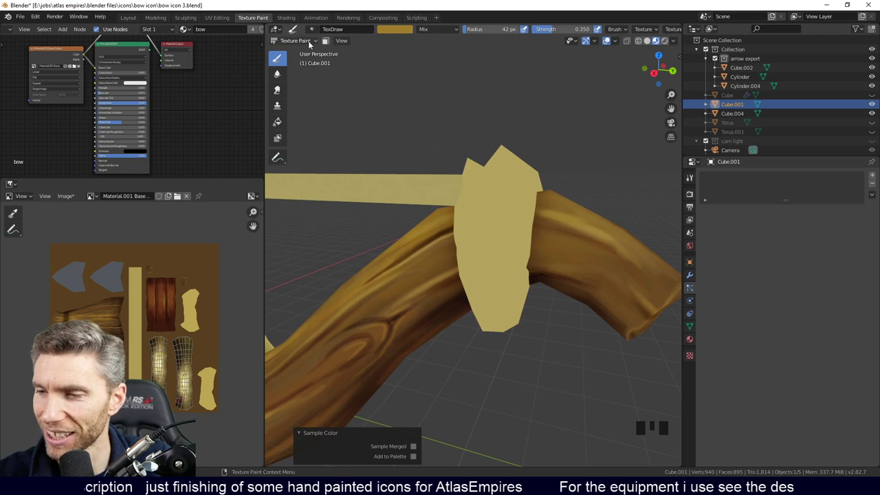
{"action": "left_click", "coordinate": [516, 146]}
{"action": "key", "text": "ctrl+z"}
{"action": "middle_click_drag", "start_coordinate": [511, 240], "coordinate": [569, 239], "text": "ctrl"}
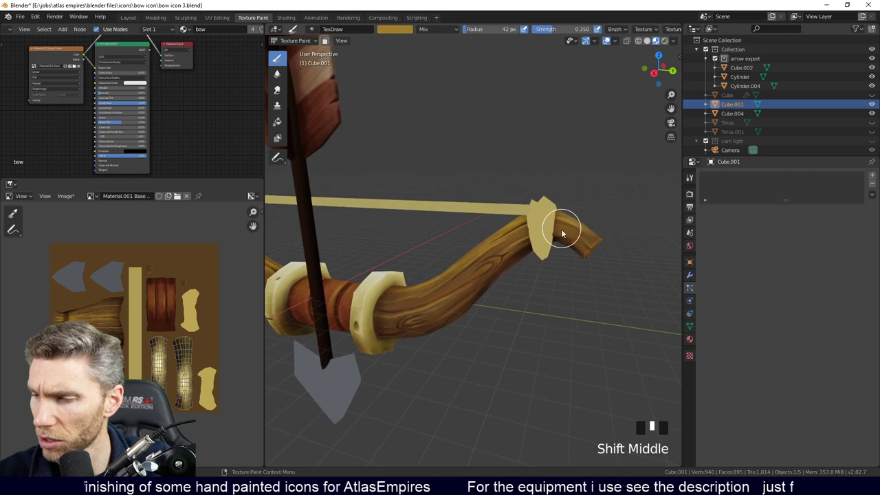
Set the brush radius to 277 px and strength to 0.701, testing them with one undone stroke over the bow's right limb.
{"action": "left_click_drag", "start_coordinate": [682, 181], "coordinate": [708, 194]}
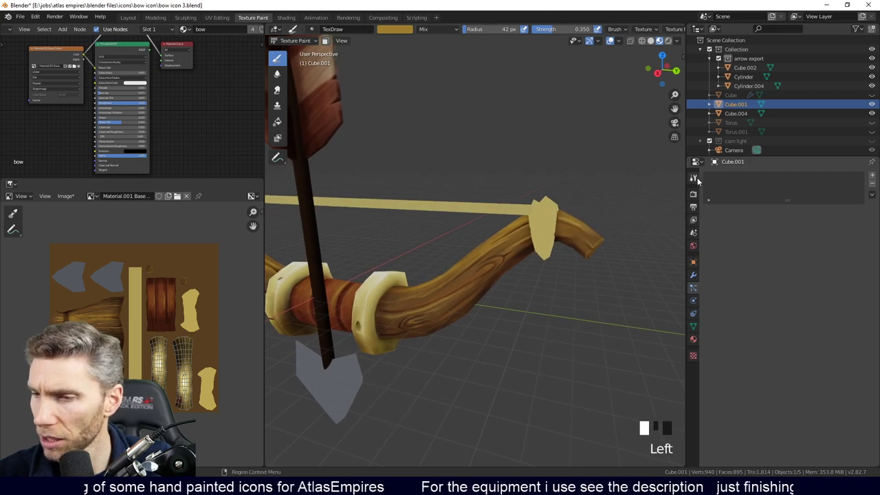
{"action": "left_click", "coordinate": [694, 178]}
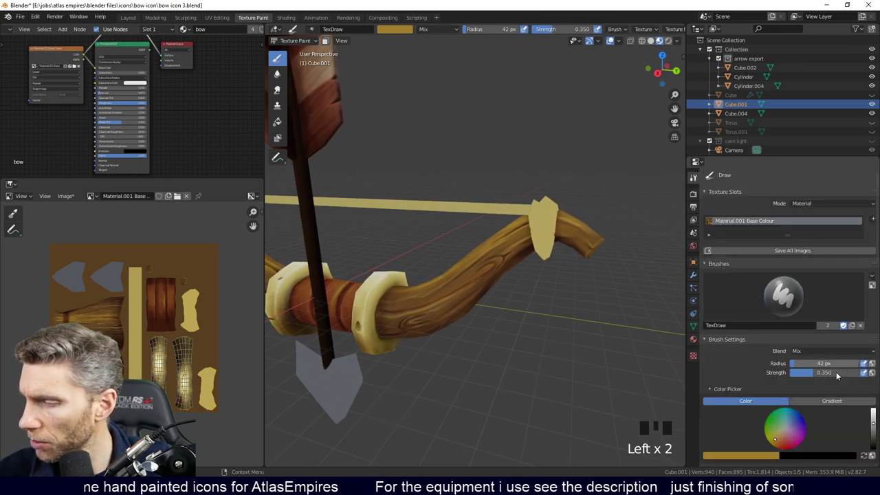
{"action": "mouse_move", "coordinate": [840, 372]}
{"action": "left_mouse_down"}
{"action": "mouse_move", "coordinate": [852, 372]}
{"action": "mouse_move", "coordinate": [849, 363]}
{"action": "left_mouse_up"}
{"action": "left_click", "coordinate": [515, 317]}
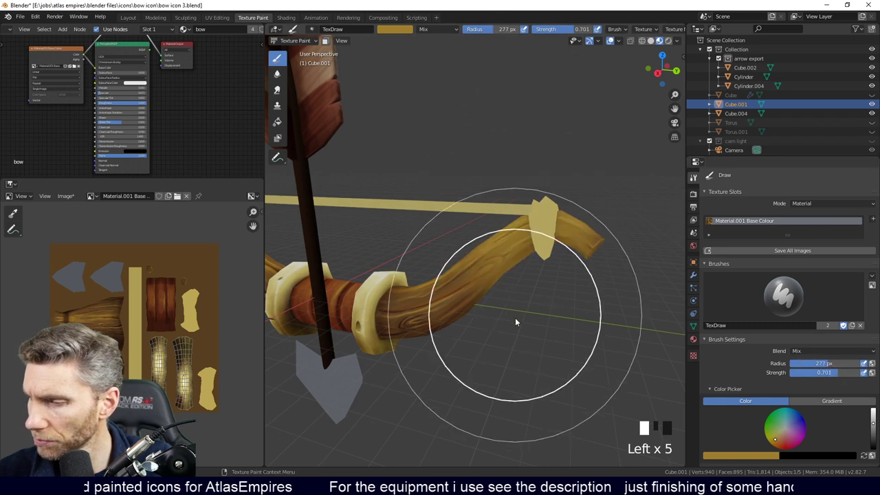
{"action": "key", "text": "ctrl+z"}
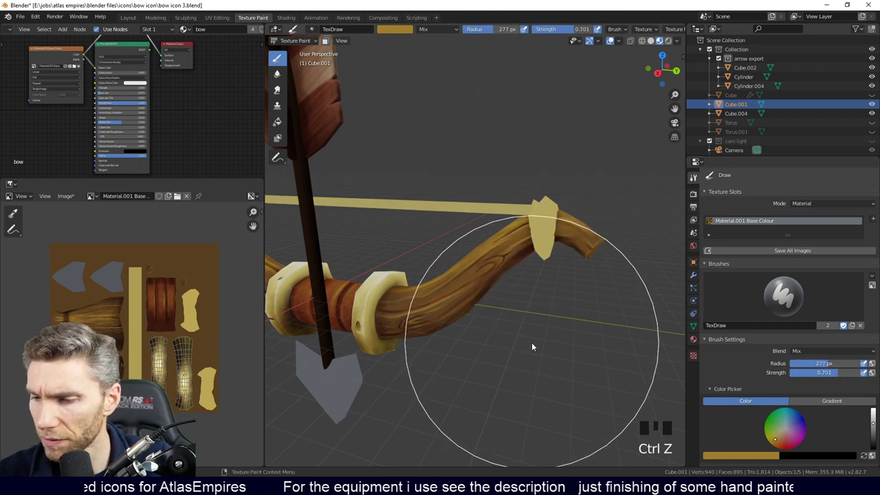
Switch to Object Mode and select the yellow string wrap at the bow's right tip.
{"action": "left_click", "coordinate": [295, 40]}
{"action": "left_click", "coordinate": [309, 49]}
{"action": "left_click", "coordinate": [553, 196]}
{"action": "middle_click_drag", "start_coordinate": [560, 190], "coordinate": [528, 244]}
{"action": "left_click", "coordinate": [528, 208]}
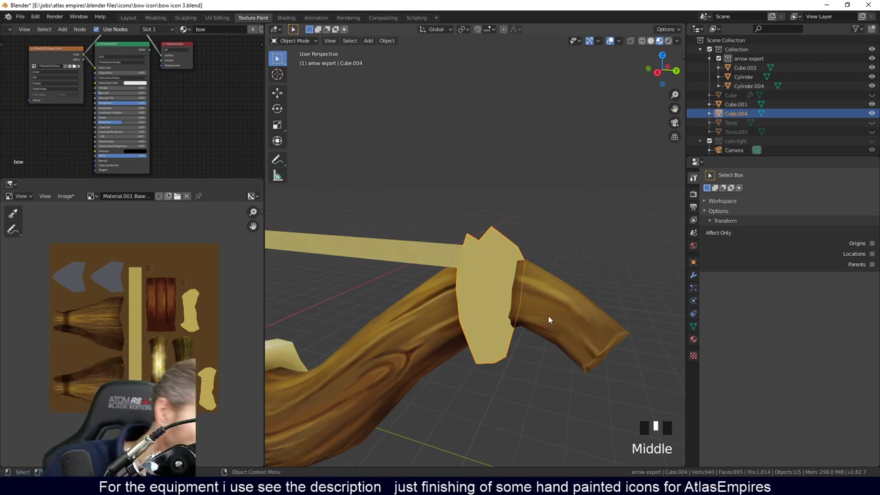
Return the selected string wrap to Texture Paint mode and set the brush radius to 100 px.
{"action": "middle_click_drag", "start_coordinate": [548, 315], "coordinate": [512, 278]}
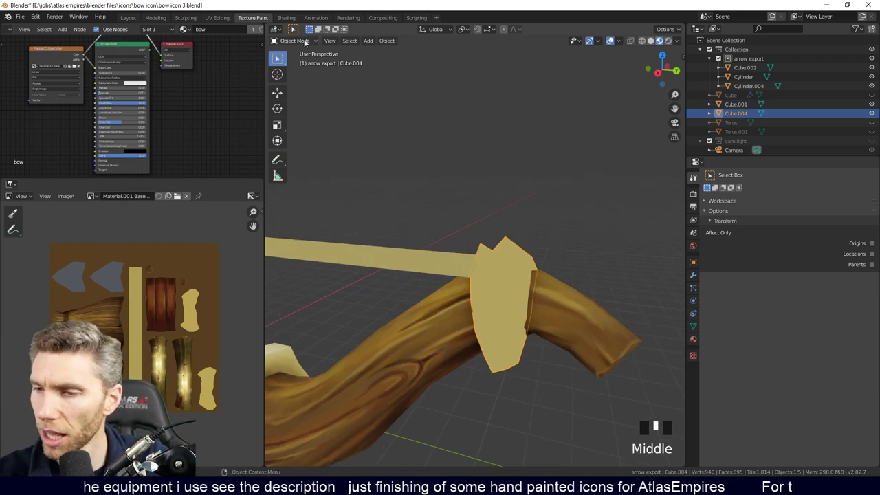
{"action": "left_click", "coordinate": [303, 41]}
{"action": "left_click", "coordinate": [302, 103]}
{"action": "mouse_move", "coordinate": [516, 231]}
{"action": "middle_mouse_down", "text": "shift"}
{"action": "mouse_move", "coordinate": [508, 255]}
{"action": "mouse_move", "coordinate": [492, 245]}
{"action": "mouse_move", "coordinate": [495, 296]}
{"action": "middle_mouse_up", "text": "shift"}
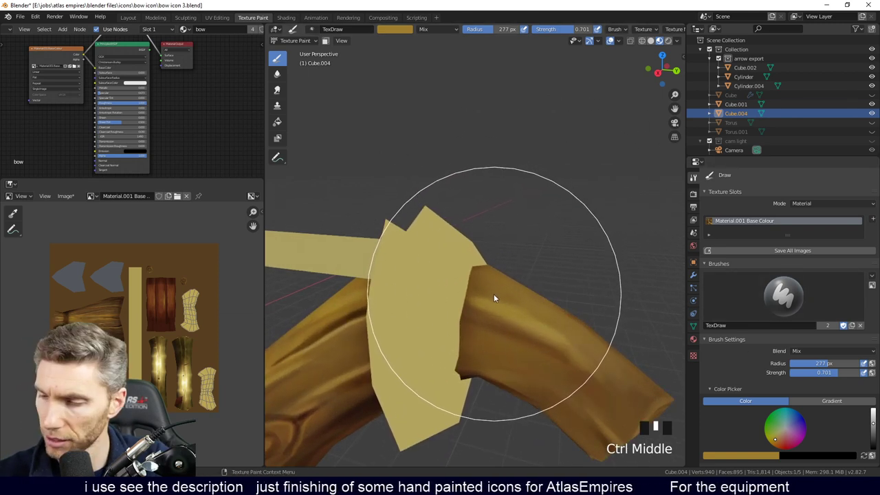
{"action": "key", "text": "f"}
{"action": "left_click", "coordinate": [418, 321]}
{"action": "mouse_move", "coordinate": [418, 321]}
{"action": "middle_mouse_down", "text": "shift"}
{"action": "mouse_move", "coordinate": [508, 273]}
{"action": "mouse_move", "coordinate": [477, 272]}
{"action": "mouse_move", "coordinate": [453, 289]}
{"action": "middle_mouse_up", "text": "shift"}
Sample a dark brown and paint a soft shadow along the wrap's inner edge where it meets the bow's tip.
{"action": "key", "text": "s"}
{"action": "left_click", "coordinate": [466, 250]}
{"action": "left_click", "coordinate": [449, 360]}
{"action": "left_click", "coordinate": [458, 374]}
{"action": "left_click", "coordinate": [446, 371]}
{"action": "left_click", "coordinate": [451, 377]}
{"action": "left_click", "coordinate": [450, 379]}
{"action": "left_click", "coordinate": [448, 383]}
{"action": "left_click", "coordinate": [443, 281]}
{"action": "left_click", "coordinate": [425, 359]}
{"action": "left_click", "coordinate": [451, 251]}
{"action": "left_click", "coordinate": [433, 352]}
{"action": "left_click", "coordinate": [455, 269]}
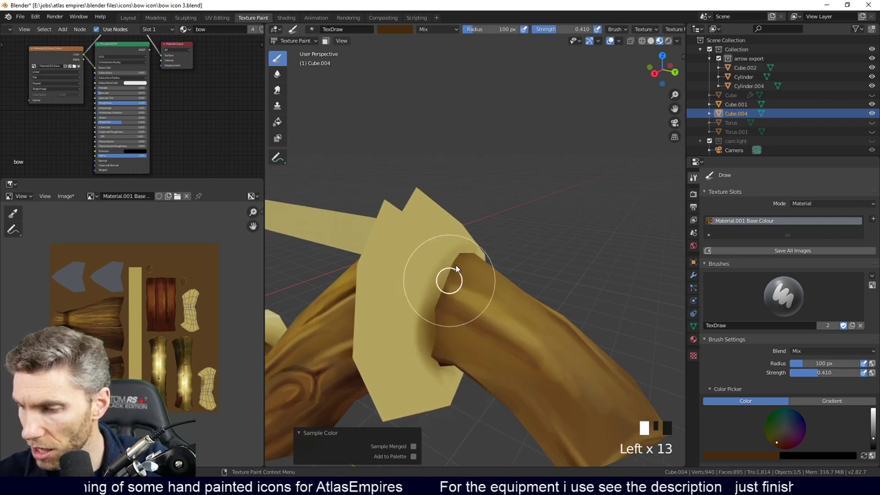
{"action": "left_click", "coordinate": [443, 323]}
{"action": "left_click", "coordinate": [462, 258]}
{"action": "left_click", "coordinate": [447, 310]}
{"action": "left_click", "coordinate": [433, 327]}
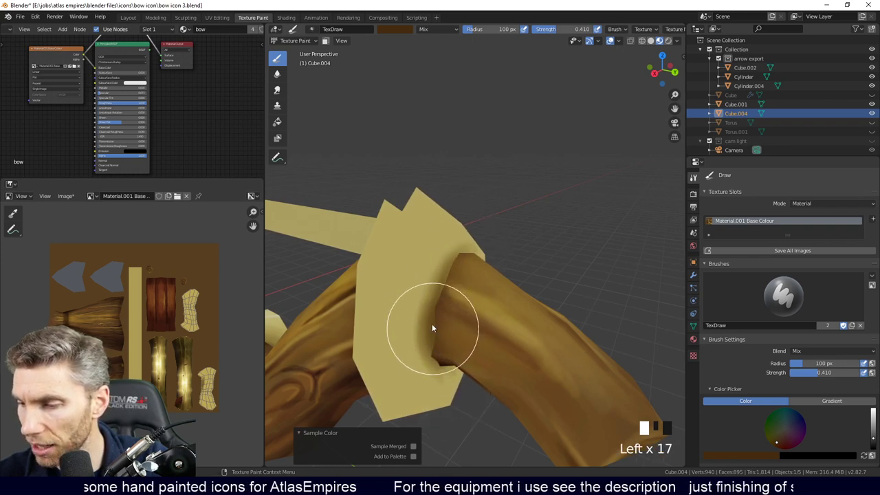
Sample a lighter brown and widen the shadow around the wrap's opening, including its lower edge.
{"action": "key", "text": "s"}
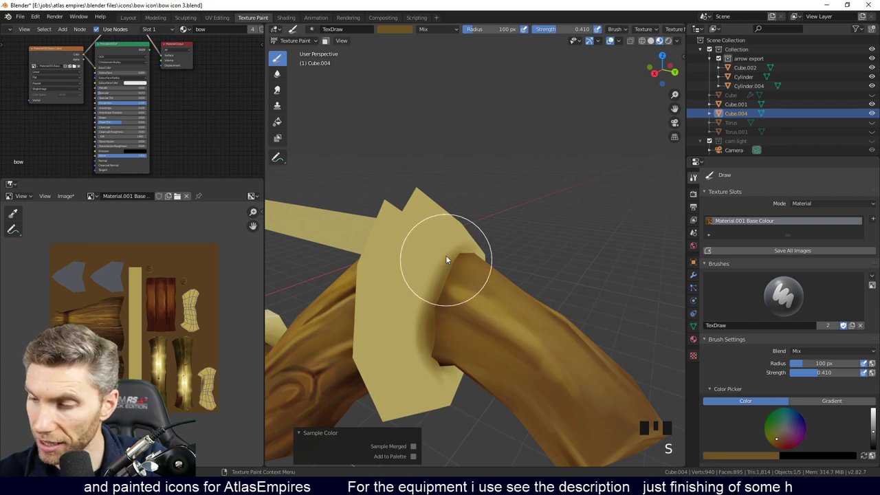
{"action": "left_click", "coordinate": [444, 261]}
{"action": "left_click", "coordinate": [420, 292]}
{"action": "left_click", "coordinate": [412, 326]}
{"action": "left_click", "coordinate": [415, 350]}
{"action": "mouse_move", "coordinate": [415, 351]}
{"action": "middle_mouse_down"}
{"action": "mouse_move", "coordinate": [442, 310]}
{"action": "mouse_move", "coordinate": [427, 285]}
{"action": "middle_mouse_up"}
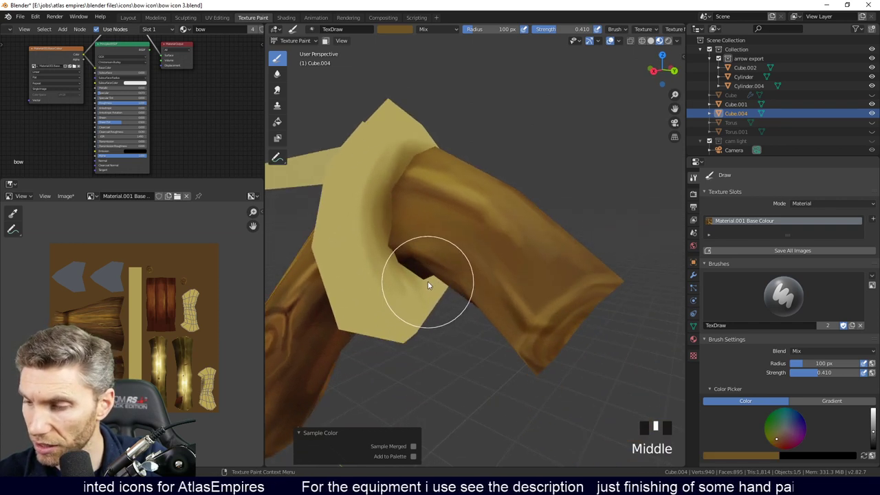
{"action": "left_click", "coordinate": [428, 285]}
{"action": "left_click", "coordinate": [408, 298]}
{"action": "left_click", "coordinate": [411, 238]}
Undo the series of shading strokes on the string wrap.
{"action": "mouse_move", "coordinate": [530, 295]}
{"action": "middle_mouse_down"}
{"action": "mouse_move", "coordinate": [485, 307]}
{"action": "mouse_move", "coordinate": [539, 300]}
{"action": "mouse_move", "coordinate": [511, 333]}
{"action": "mouse_move", "coordinate": [585, 354]}
{"action": "middle_mouse_up"}
{"action": "key", "text": "ctrl+z"}
{"action": "key", "text": "ctrl+z"}
{"action": "key", "text": "ctrl+z"}
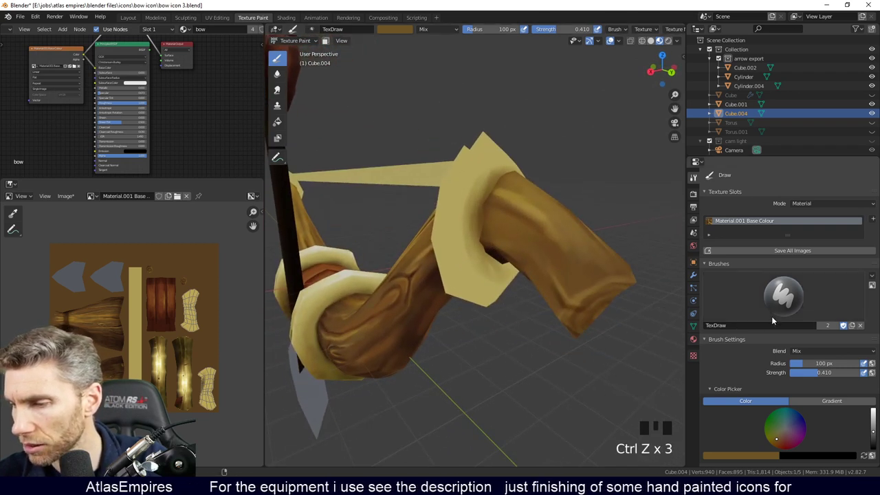
{"action": "key", "text": "ctrl+z"}
{"action": "key", "text": "ctrl+z"}
{"action": "key", "text": "ctrl+z"}
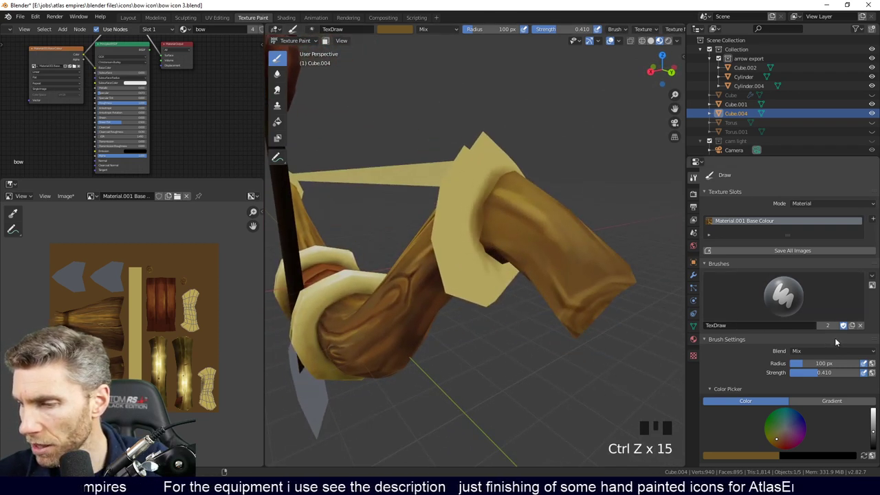
{"action": "key", "text": "ctrl+z"}
{"action": "key", "text": "ctrl+z"}
{"action": "key", "text": "ctrl+z"}
{"action": "key", "text": "ctrl+z"}
{"action": "key", "text": "ctrl+z"}
{"action": "key", "text": "ctrl+z"}
{"action": "key", "text": "ctrl+z"}
{"action": "key", "text": "ctrl+z"}
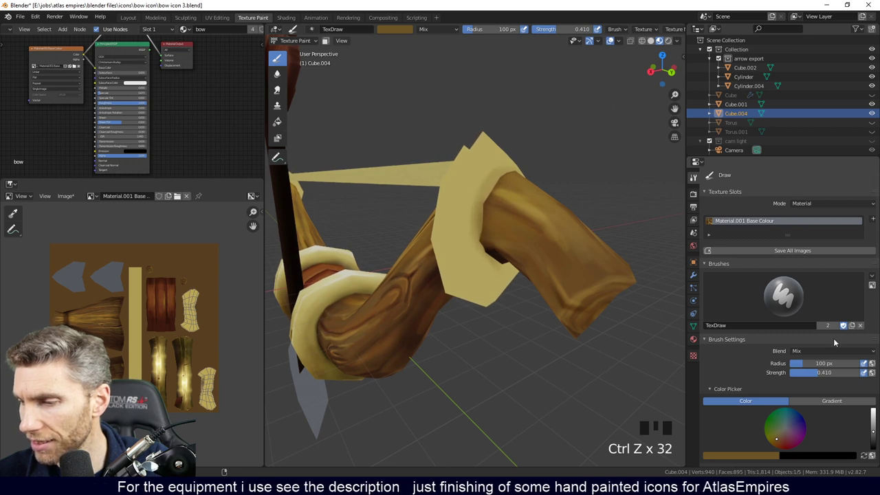
Collapse the brush's Cursor, Falloff and Stroke settings.
{"action": "middle_click_drag", "start_coordinate": [834, 342], "coordinate": [833, 245]}
{"action": "middle_click_drag", "start_coordinate": [833, 385], "coordinate": [833, 287]}
{"action": "middle_click_drag", "start_coordinate": [828, 403], "coordinate": [829, 302]}
{"action": "mouse_move", "coordinate": [828, 384]}
{"action": "middle_mouse_down"}
{"action": "mouse_move", "coordinate": [815, 274]}
{"action": "mouse_move", "coordinate": [821, 309]}
{"action": "middle_mouse_up"}
{"action": "middle_click_drag", "start_coordinate": [821, 406], "coordinate": [818, 316]}
{"action": "mouse_move", "coordinate": [818, 413]}
{"action": "middle_mouse_down"}
{"action": "mouse_move", "coordinate": [789, 389]}
{"action": "mouse_move", "coordinate": [816, 401]}
{"action": "mouse_move", "coordinate": [811, 343]}
{"action": "middle_mouse_up"}
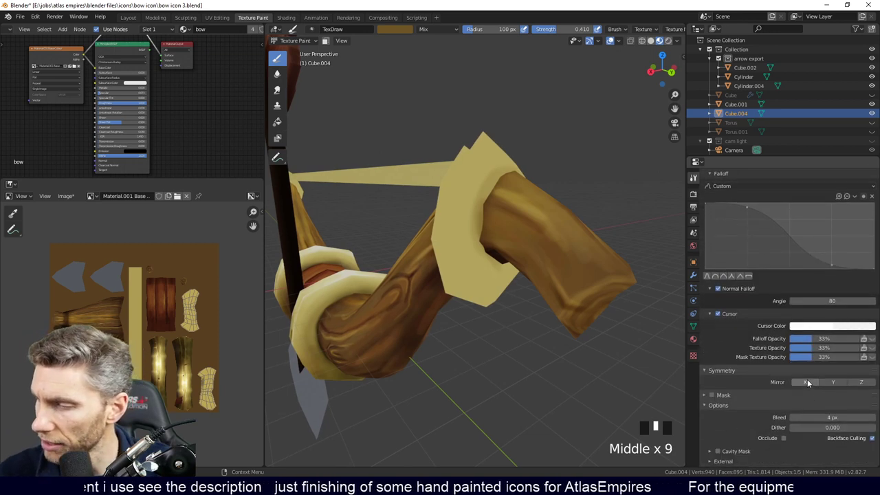
{"action": "left_click", "coordinate": [709, 315]}
{"action": "middle_click_drag", "start_coordinate": [711, 218], "coordinate": [712, 241]}
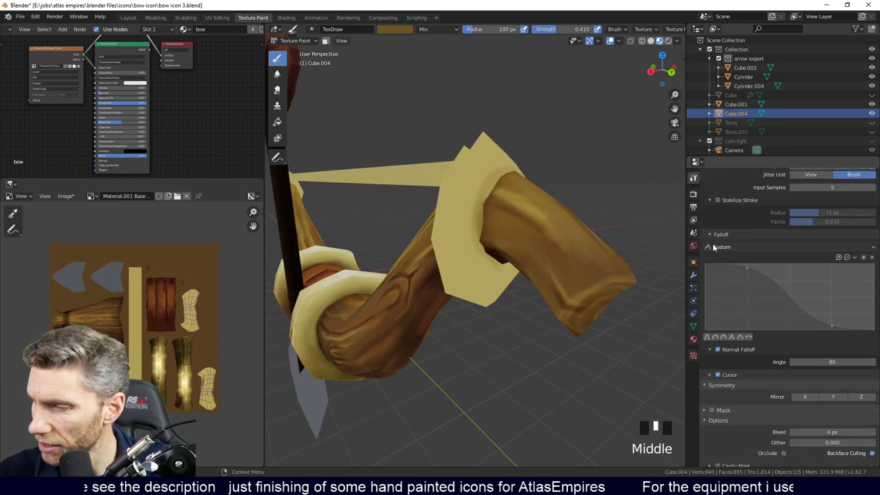
{"action": "left_click", "coordinate": [715, 241]}
{"action": "left_click", "coordinate": [712, 307]}
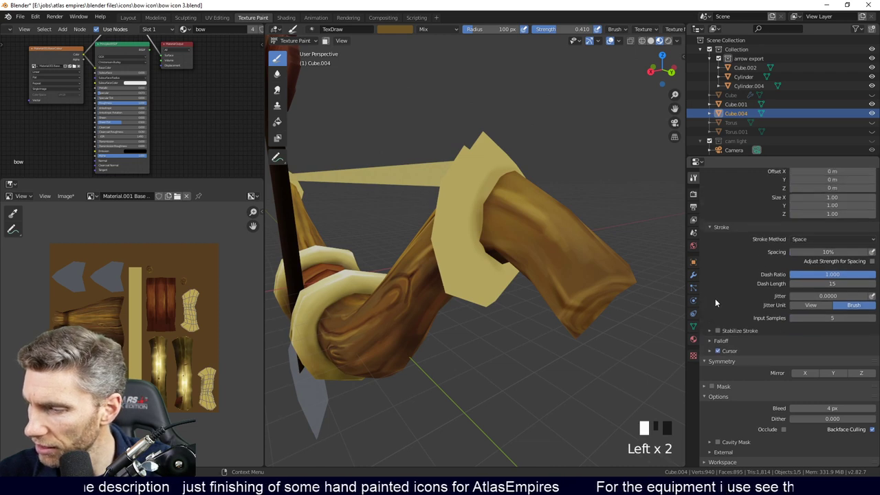
{"action": "left_click", "coordinate": [709, 229]}
Enable mirrored painting on the X and Y axes.
{"action": "middle_click", "coordinate": [832, 291]}
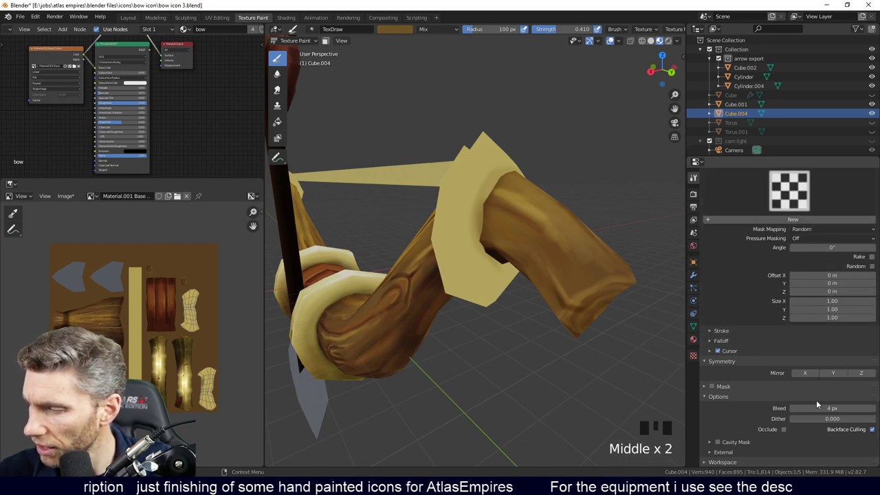
{"action": "left_click", "coordinate": [805, 372]}
{"action": "left_click", "coordinate": [832, 373]}
Paint soft brown shading down the side of the string wrap at strength 0.410.
{"action": "left_click", "coordinate": [497, 265]}
{"action": "mouse_move", "coordinate": [497, 266]}
{"action": "middle_mouse_down"}
{"action": "mouse_move", "coordinate": [529, 249]}
{"action": "mouse_move", "coordinate": [579, 252]}
{"action": "mouse_move", "coordinate": [532, 289]}
{"action": "mouse_move", "coordinate": [548, 319]}
{"action": "mouse_move", "coordinate": [548, 299]}
{"action": "mouse_move", "coordinate": [566, 286]}
{"action": "mouse_move", "coordinate": [498, 295]}
{"action": "mouse_move", "coordinate": [541, 286]}
{"action": "mouse_move", "coordinate": [423, 335]}
{"action": "middle_mouse_up"}
{"action": "mouse_move", "coordinate": [616, 284]}
{"action": "middle_mouse_down", "text": "shift"}
{"action": "mouse_move", "coordinate": [503, 316]}
{"action": "mouse_move", "coordinate": [512, 270]}
{"action": "mouse_move", "coordinate": [492, 241]}
{"action": "middle_mouse_up", "text": "shift"}
{"action": "left_click", "coordinate": [481, 242]}
{"action": "left_click", "coordinate": [455, 243]}
{"action": "left_click", "coordinate": [452, 255]}
{"action": "left_click", "coordinate": [450, 273]}
{"action": "left_click", "coordinate": [450, 285]}
{"action": "left_click", "coordinate": [451, 297]}
Shade the pointed underside of the wrap and the inner edge around the bow's tip.
{"action": "mouse_move", "coordinate": [451, 296]}
{"action": "middle_mouse_down"}
{"action": "mouse_move", "coordinate": [488, 190]}
{"action": "mouse_move", "coordinate": [511, 199]}
{"action": "middle_mouse_up"}
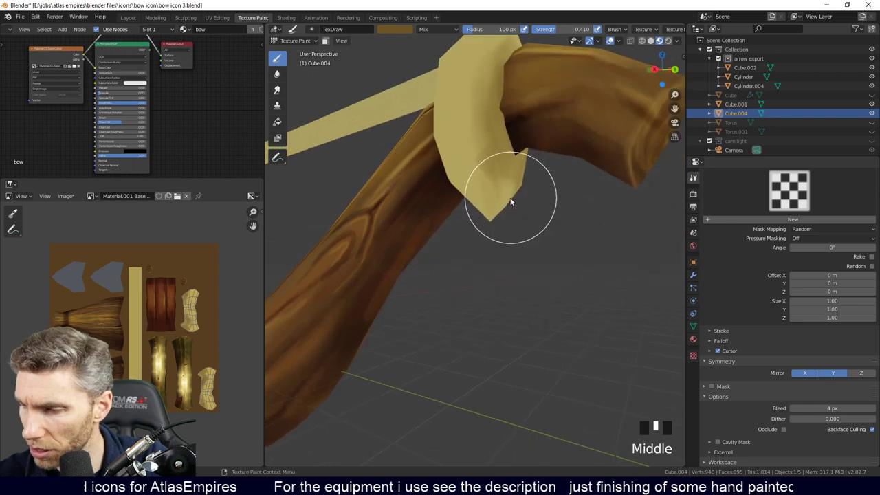
{"action": "left_click", "coordinate": [502, 194]}
{"action": "left_click", "coordinate": [488, 186]}
{"action": "left_click", "coordinate": [487, 180]}
{"action": "middle_click_drag", "start_coordinate": [503, 99], "coordinate": [530, 190]}
{"action": "left_click", "coordinate": [485, 116]}
{"action": "mouse_move", "coordinate": [486, 116]}
{"action": "middle_mouse_down"}
{"action": "mouse_move", "coordinate": [571, 210]}
{"action": "mouse_move", "coordinate": [519, 254]}
{"action": "mouse_move", "coordinate": [585, 237]}
{"action": "mouse_move", "coordinate": [575, 247]}
{"action": "mouse_move", "coordinate": [520, 204]}
{"action": "middle_mouse_up"}
{"action": "middle_click", "coordinate": [519, 200], "text": "alt"}
Paint brown shading strokes along both edges of the wrap's side face.
{"action": "mouse_move", "coordinate": [548, 232]}
{"action": "middle_mouse_down", "text": "ctrl"}
{"action": "mouse_move", "coordinate": [474, 295]}
{"action": "mouse_move", "coordinate": [506, 243]}
{"action": "mouse_move", "coordinate": [455, 307]}
{"action": "mouse_move", "coordinate": [450, 300]}
{"action": "middle_mouse_up", "text": "ctrl"}
{"action": "left_click", "coordinate": [455, 307]}
{"action": "left_click", "coordinate": [481, 240]}
{"action": "left_click", "coordinate": [467, 295]}
{"action": "left_click", "coordinate": [459, 309]}
{"action": "left_click", "coordinate": [454, 319]}
{"action": "left_click", "coordinate": [480, 312]}
{"action": "left_click", "coordinate": [503, 240]}
{"action": "left_click", "coordinate": [512, 233]}
{"action": "left_click", "coordinate": [519, 226]}
Extend the brown shading around the wrap's lower end and along its string-side edge.
{"action": "middle_click_drag", "start_coordinate": [519, 226], "coordinate": [510, 295]}
{"action": "left_click", "coordinate": [510, 296]}
{"action": "left_click", "coordinate": [519, 331]}
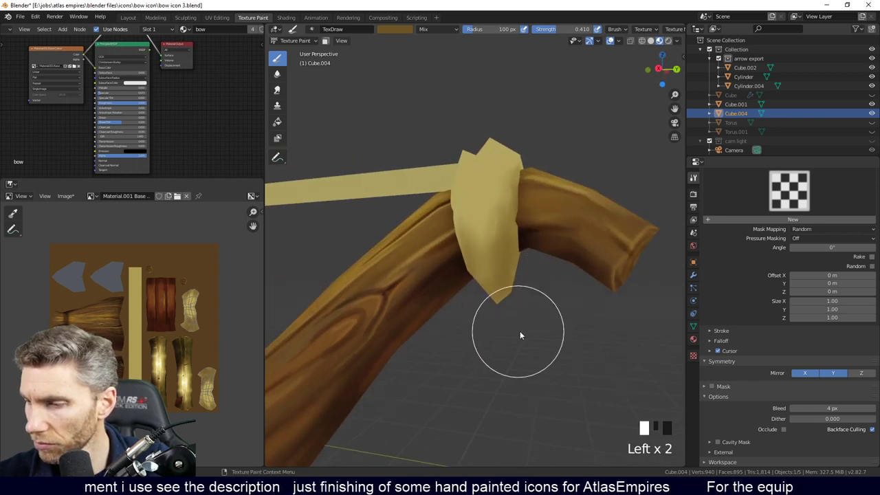
{"action": "middle_click_drag", "start_coordinate": [519, 330], "coordinate": [478, 283]}
{"action": "left_click", "coordinate": [425, 168]}
{"action": "left_click", "coordinate": [422, 187]}
{"action": "left_click", "coordinate": [420, 209]}
{"action": "mouse_move", "coordinate": [420, 208]}
{"action": "middle_mouse_down"}
{"action": "mouse_move", "coordinate": [478, 276]}
{"action": "mouse_move", "coordinate": [436, 239]}
{"action": "mouse_move", "coordinate": [469, 174]}
{"action": "middle_mouse_up"}
{"action": "left_click", "coordinate": [436, 240]}
Set the brush radius to 39 px and paint a narrow brown crease across the top of the wrap.
{"action": "key", "text": "f"}
{"action": "left_click", "coordinate": [464, 184]}
{"action": "left_click", "coordinate": [457, 88]}
{"action": "left_click", "coordinate": [465, 112]}
{"action": "left_click", "coordinate": [492, 241]}
{"action": "mouse_move", "coordinate": [492, 241]}
{"action": "middle_mouse_down"}
{"action": "mouse_move", "coordinate": [473, 157]}
{"action": "mouse_move", "coordinate": [510, 256]}
{"action": "mouse_move", "coordinate": [496, 183]}
{"action": "mouse_move", "coordinate": [473, 182]}
{"action": "middle_mouse_up"}
{"action": "left_click", "coordinate": [490, 234]}
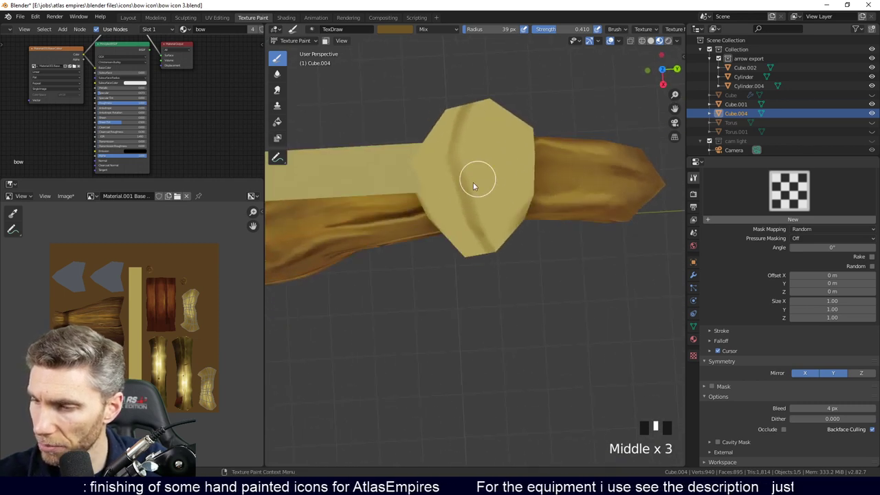
{"action": "left_click", "coordinate": [453, 100]}
{"action": "left_click", "coordinate": [453, 103]}
{"action": "left_click", "coordinate": [456, 108]}
Paint a brown fold line down the wrap's side and curve it toward the notch at the bow's tip.
{"action": "mouse_move", "coordinate": [456, 108]}
{"action": "middle_mouse_down"}
{"action": "mouse_move", "coordinate": [520, 154]}
{"action": "mouse_move", "coordinate": [521, 248]}
{"action": "middle_mouse_up"}
{"action": "mouse_move", "coordinate": [521, 248]}
{"action": "middle_mouse_down", "text": "ctrl"}
{"action": "mouse_move", "coordinate": [522, 337]}
{"action": "mouse_move", "coordinate": [497, 309]}
{"action": "mouse_move", "coordinate": [542, 234]}
{"action": "middle_mouse_up", "text": "ctrl"}
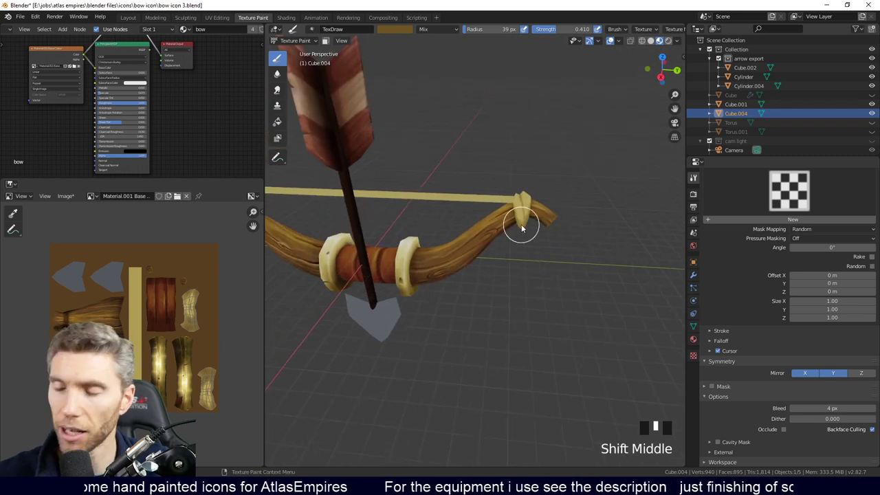
{"action": "left_click", "coordinate": [522, 228]}
{"action": "middle_click_drag", "start_coordinate": [569, 206], "coordinate": [556, 204]}
{"action": "mouse_move", "coordinate": [530, 236]}
{"action": "middle_mouse_down", "text": "ctrl"}
{"action": "mouse_move", "coordinate": [538, 193]}
{"action": "mouse_move", "coordinate": [460, 234]}
{"action": "mouse_move", "coordinate": [476, 190]}
{"action": "mouse_move", "coordinate": [512, 201]}
{"action": "mouse_move", "coordinate": [560, 159]}
{"action": "middle_mouse_up", "text": "ctrl"}
{"action": "left_click", "coordinate": [562, 158]}
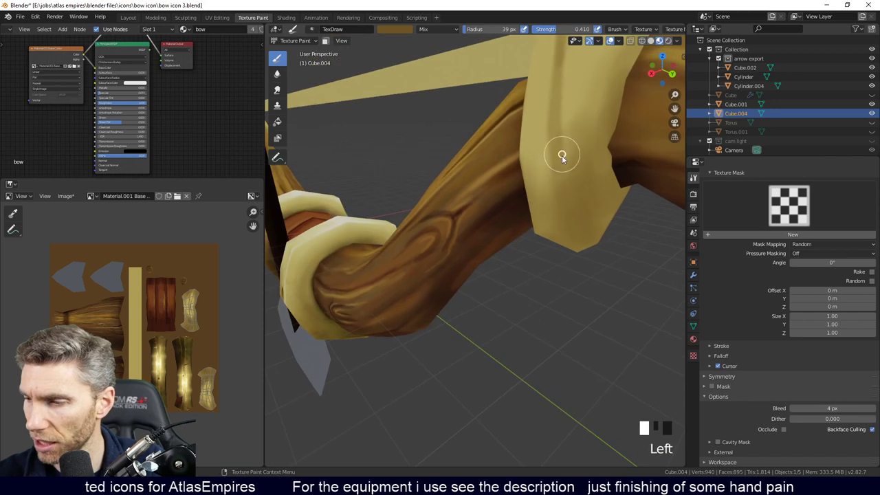
{"action": "left_click", "coordinate": [566, 167]}
{"action": "left_click", "coordinate": [599, 176]}
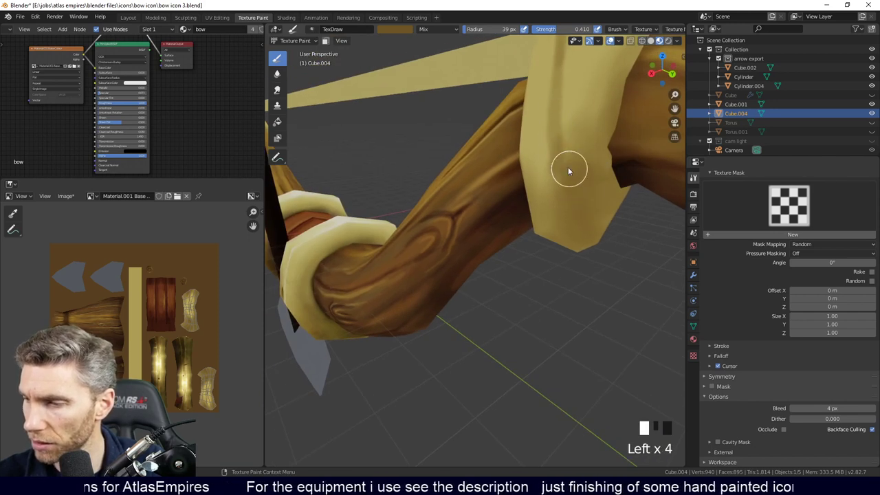
{"action": "left_click", "coordinate": [612, 177]}
{"action": "left_click", "coordinate": [591, 178]}
{"action": "left_click", "coordinate": [583, 178]}
{"action": "left_click", "coordinate": [588, 180]}
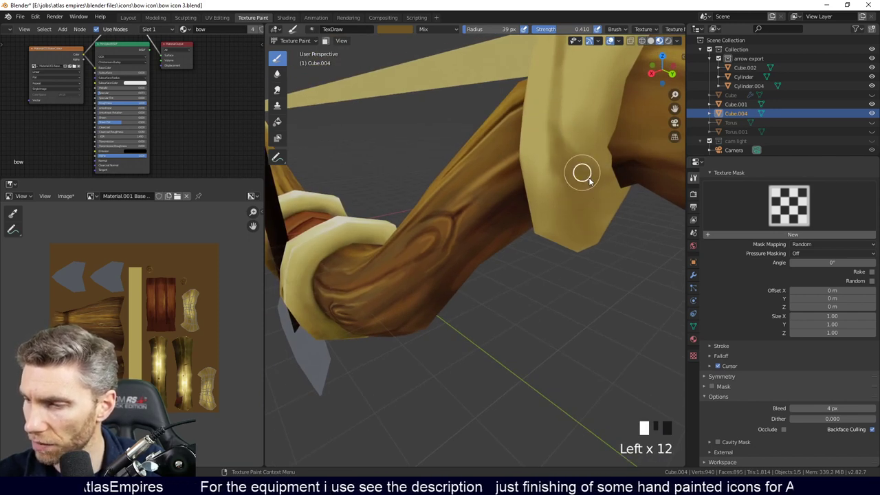
Darken the fold near the upper end of the wrap with short brown strokes.
{"action": "middle_click_drag", "start_coordinate": [562, 60], "coordinate": [521, 198], "text": "ctrl"}
{"action": "left_click", "coordinate": [505, 151]}
{"action": "left_click", "coordinate": [505, 150]}
{"action": "left_click", "coordinate": [504, 150]}
{"action": "left_click", "coordinate": [506, 139]}
{"action": "left_click", "coordinate": [503, 148]}
{"action": "left_click", "coordinate": [501, 151]}
{"action": "left_click", "coordinate": [501, 151]}
{"action": "left_click", "coordinate": [505, 152]}
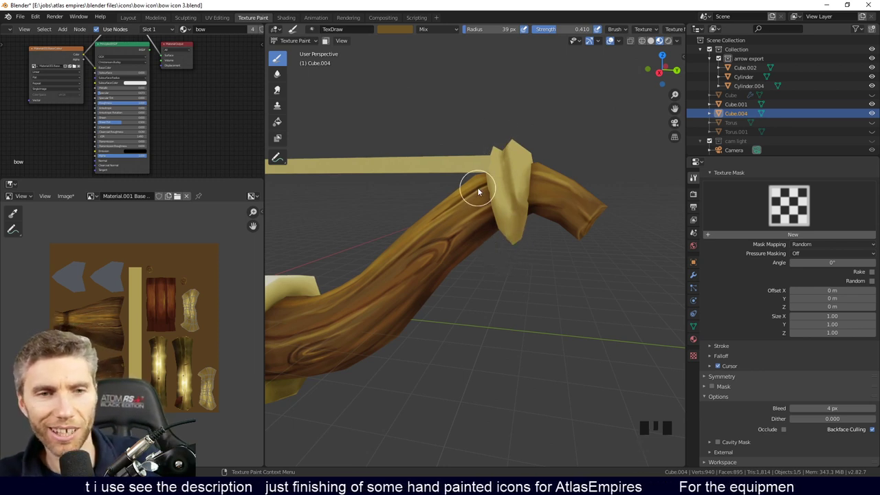
Paint another brown fold along the string-side half of the wrap.
{"action": "middle_click_drag", "start_coordinate": [477, 186], "coordinate": [479, 251]}
{"action": "left_click", "coordinate": [479, 251]}
{"action": "left_click", "coordinate": [486, 251]}
{"action": "left_click", "coordinate": [483, 223]}
{"action": "left_click", "coordinate": [481, 199]}
{"action": "left_click", "coordinate": [474, 198]}
{"action": "left_click", "coordinate": [467, 197]}
Shade the wrap's edge where the bowstring and the upper limb meet it.
{"action": "mouse_move", "coordinate": [468, 197]}
{"action": "middle_mouse_down"}
{"action": "mouse_move", "coordinate": [496, 218]}
{"action": "mouse_move", "coordinate": [486, 260]}
{"action": "mouse_move", "coordinate": [499, 229]}
{"action": "middle_mouse_up"}
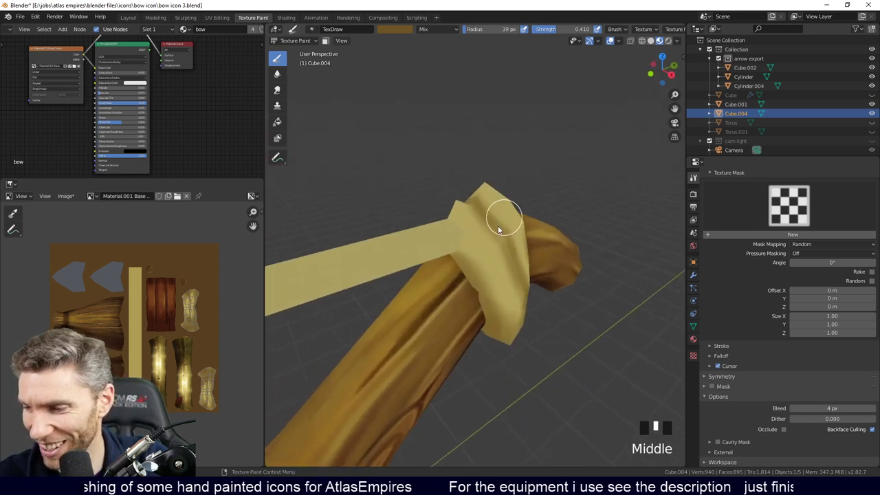
{"action": "left_click", "coordinate": [466, 251]}
{"action": "left_click", "coordinate": [469, 259]}
{"action": "left_click", "coordinate": [466, 269]}
{"action": "left_click", "coordinate": [463, 279]}
{"action": "mouse_move", "coordinate": [463, 279]}
{"action": "middle_mouse_down"}
{"action": "mouse_move", "coordinate": [472, 220]}
{"action": "mouse_move", "coordinate": [445, 221]}
{"action": "middle_mouse_up"}
{"action": "left_click", "coordinate": [444, 232]}
{"action": "left_click", "coordinate": [440, 238]}
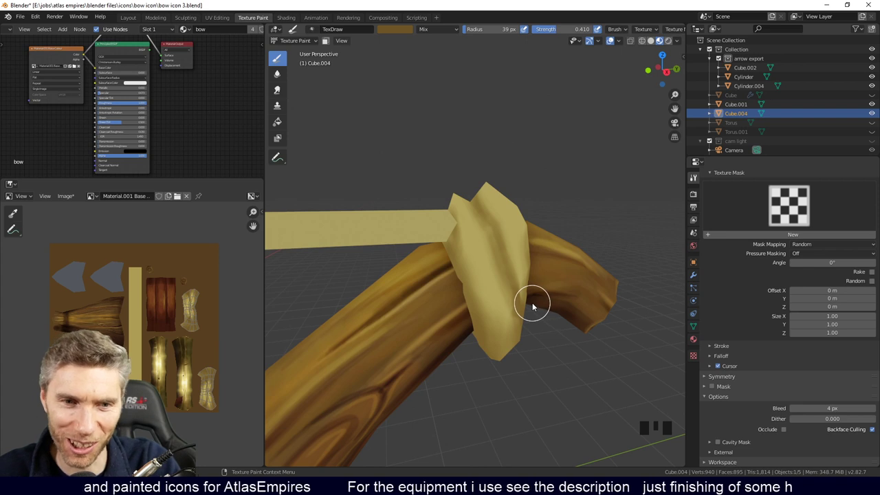
Sample the wood's brown and shade along the wrap's limb-side edge, from below the bowstring down to the underside.
{"action": "mouse_move", "coordinate": [526, 314]}
{"action": "middle_mouse_down"}
{"action": "mouse_move", "coordinate": [530, 290]}
{"action": "mouse_move", "coordinate": [557, 323]}
{"action": "mouse_move", "coordinate": [536, 314]}
{"action": "mouse_move", "coordinate": [496, 345]}
{"action": "mouse_move", "coordinate": [515, 301]}
{"action": "mouse_move", "coordinate": [451, 261]}
{"action": "mouse_move", "coordinate": [475, 304]}
{"action": "mouse_move", "coordinate": [503, 303]}
{"action": "mouse_move", "coordinate": [483, 310]}
{"action": "mouse_move", "coordinate": [441, 237]}
{"action": "middle_mouse_up"}
{"action": "key", "text": "s"}
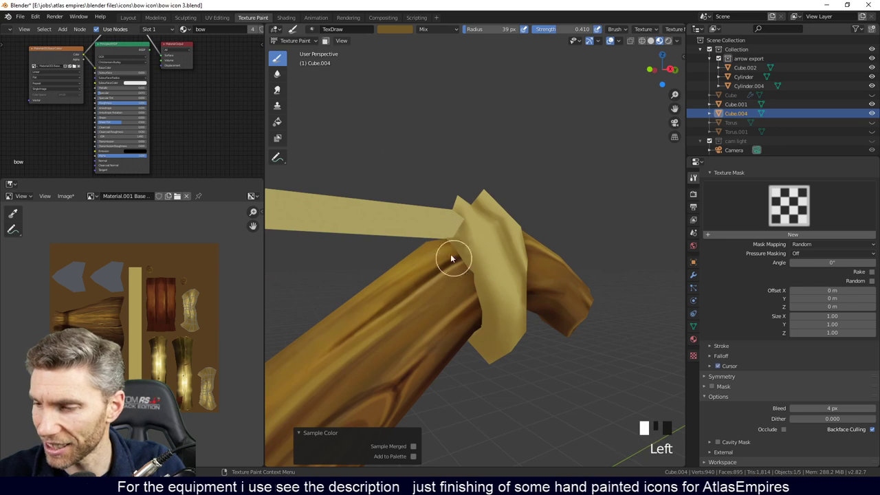
{"action": "left_click", "coordinate": [461, 249]}
{"action": "left_click", "coordinate": [466, 256]}
{"action": "left_click", "coordinate": [467, 259]}
{"action": "left_click", "coordinate": [467, 259]}
{"action": "left_click", "coordinate": [467, 259]}
{"action": "middle_click", "coordinate": [813, 291]}
{"action": "mouse_move", "coordinate": [814, 291]}
{"action": "middle_mouse_down"}
{"action": "mouse_move", "coordinate": [815, 323]}
{"action": "mouse_move", "coordinate": [796, 332]}
{"action": "middle_mouse_up"}
{"action": "left_click", "coordinate": [465, 268]}
{"action": "left_click", "coordinate": [465, 268]}
{"action": "left_click", "coordinate": [473, 270]}
{"action": "left_click", "coordinate": [473, 270]}
{"action": "left_click", "coordinate": [468, 266]}
{"action": "left_click", "coordinate": [467, 273]}
{"action": "left_click", "coordinate": [466, 281]}
{"action": "left_click", "coordinate": [481, 316]}
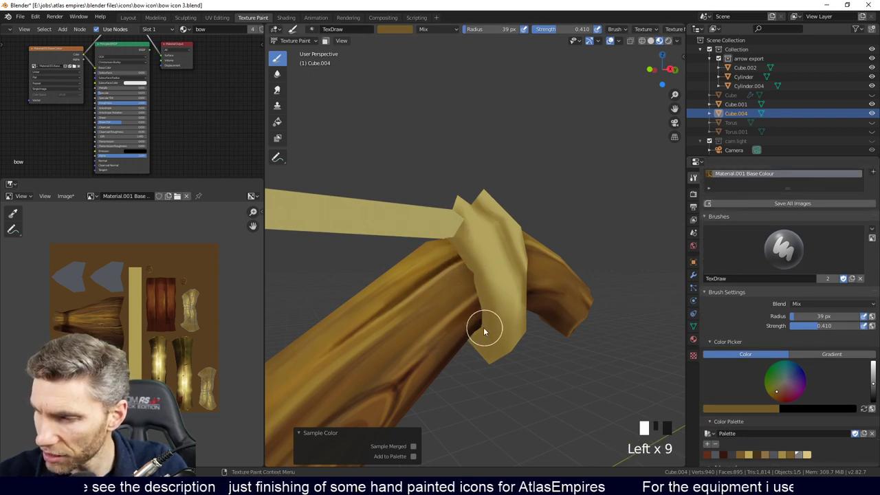
Sample a dark brown from the bow's wood and brighten it slightly to a reddish brown for contact shadows.
{"action": "middle_click_drag", "start_coordinate": [485, 326], "coordinate": [510, 430]}
{"action": "left_click", "coordinate": [873, 401]}
{"action": "mouse_move", "coordinate": [521, 330]}
{"action": "middle_mouse_down"}
{"action": "mouse_move", "coordinate": [495, 304]}
{"action": "mouse_move", "coordinate": [466, 312]}
{"action": "middle_mouse_up"}
{"action": "key", "text": "s"}
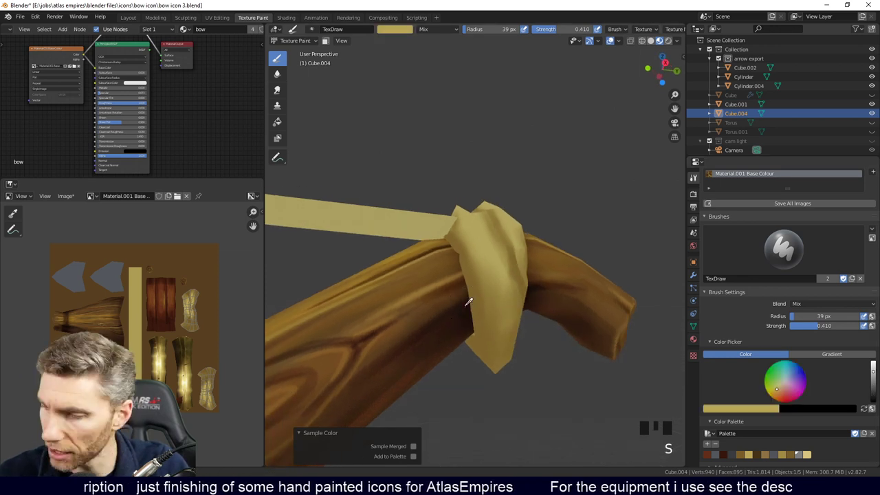
{"action": "key", "text": "s"}
{"action": "key", "text": "s"}
{"action": "key", "text": "s"}
{"action": "key", "text": "s"}
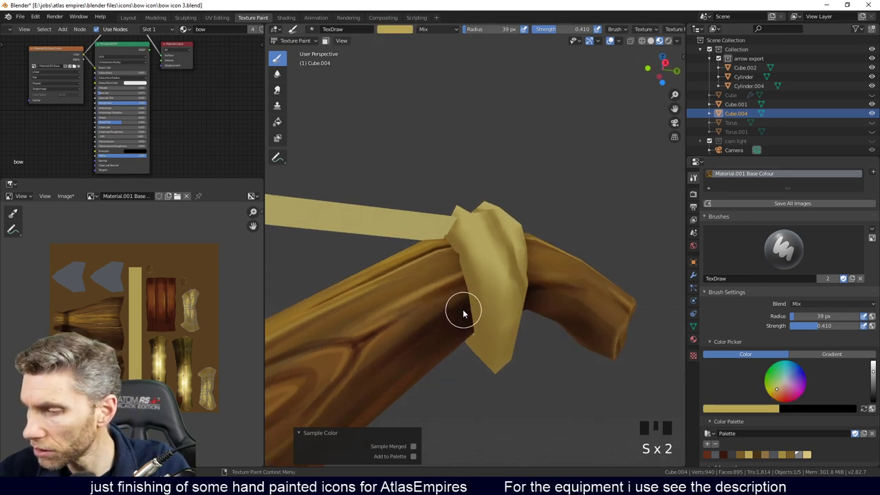
{"action": "middle_click_drag", "start_coordinate": [461, 311], "coordinate": [450, 324]}
{"action": "key", "text": "s"}
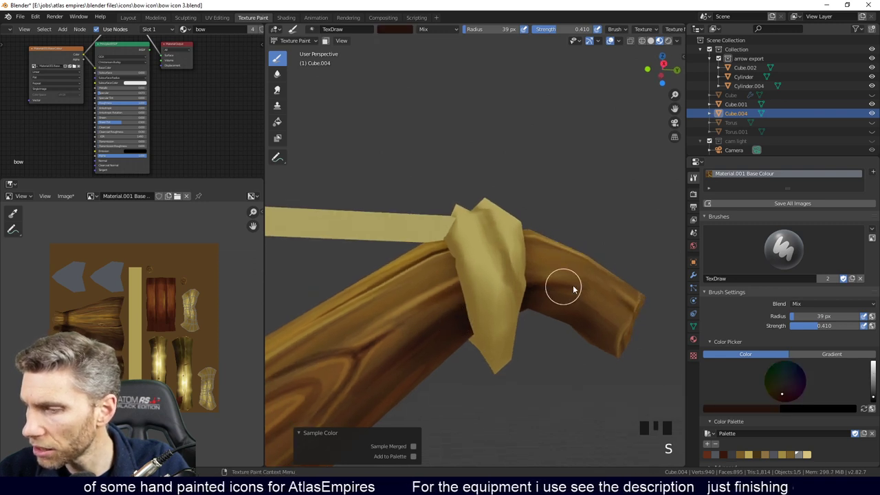
{"action": "middle_click_drag", "start_coordinate": [597, 304], "coordinate": [497, 348]}
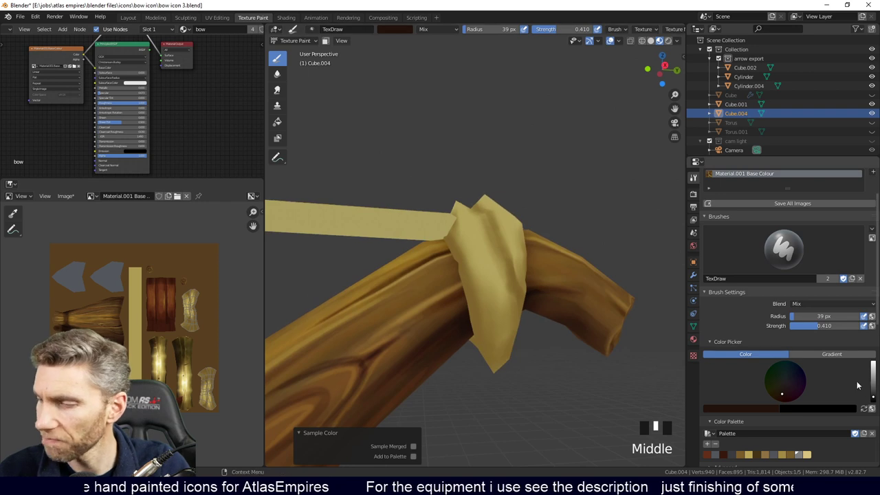
{"action": "left_click", "coordinate": [873, 396]}
Paint a dark reddish-brown contact shadow on the limb along the wrap's edge, from the bowstring down the side.
{"action": "middle_click_drag", "start_coordinate": [653, 330], "coordinate": [510, 289]}
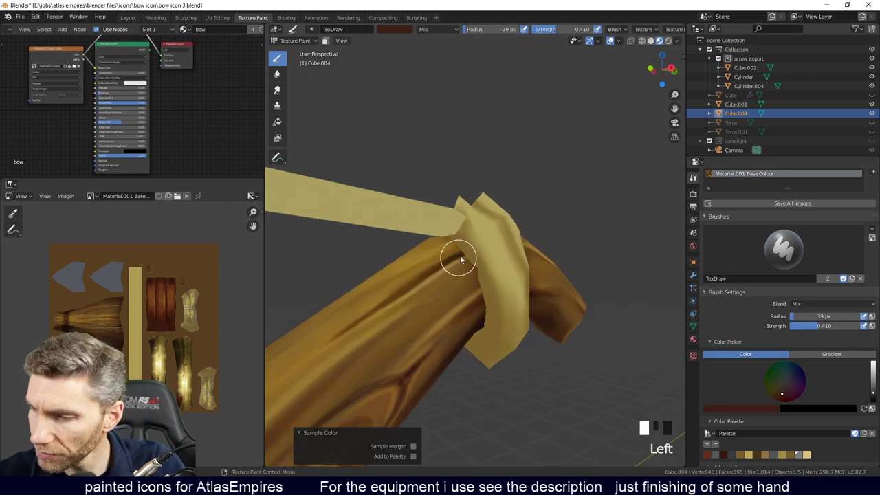
{"action": "left_click", "coordinate": [459, 227]}
{"action": "left_click", "coordinate": [465, 237]}
{"action": "left_click", "coordinate": [462, 257]}
{"action": "middle_click_drag", "start_coordinate": [497, 282], "coordinate": [467, 250]}
{"action": "left_click_drag", "start_coordinate": [467, 249], "coordinate": [472, 285]}
{"action": "mouse_move", "coordinate": [471, 284]}
{"action": "middle_mouse_down"}
{"action": "mouse_move", "coordinate": [479, 281]}
{"action": "mouse_move", "coordinate": [475, 317]}
{"action": "mouse_move", "coordinate": [481, 298]}
{"action": "middle_mouse_up"}
{"action": "left_click", "coordinate": [474, 317]}
{"action": "left_click_drag", "start_coordinate": [481, 298], "coordinate": [471, 275]}
{"action": "left_click", "coordinate": [474, 289]}
{"action": "left_click", "coordinate": [475, 295]}
{"action": "mouse_move", "coordinate": [475, 295]}
{"action": "middle_mouse_down"}
{"action": "mouse_move", "coordinate": [497, 279]}
{"action": "mouse_move", "coordinate": [457, 315]}
{"action": "middle_mouse_up"}
{"action": "left_click", "coordinate": [480, 298]}
{"action": "left_click", "coordinate": [478, 295]}
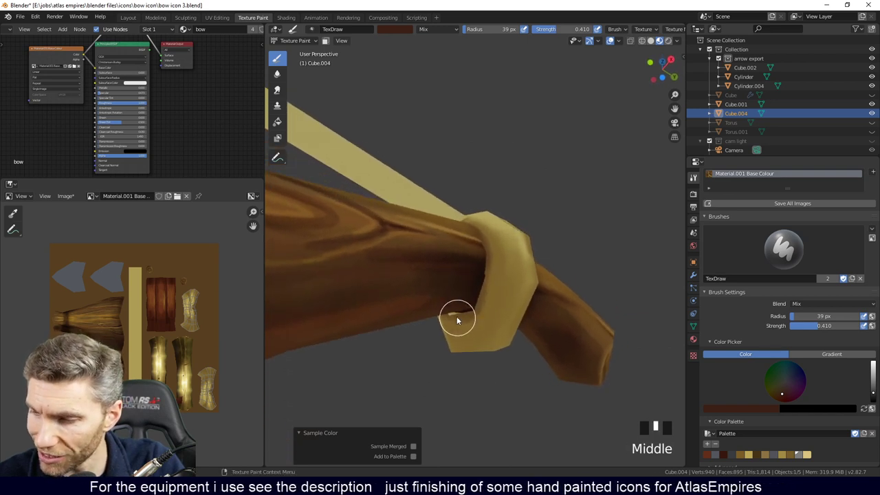
Extend the dark contact shadow along the underside of the limb where it meets the wrap.
{"action": "left_click", "coordinate": [488, 263]}
{"action": "left_click", "coordinate": [465, 314]}
{"action": "left_click", "coordinate": [473, 296]}
{"action": "left_click", "coordinate": [482, 245]}
{"action": "left_click", "coordinate": [481, 275]}
Paint the dark contact shadow on the tip side of the wrap, deepening the corner beneath the curved wooden tip.
{"action": "mouse_move", "coordinate": [481, 275]}
{"action": "middle_mouse_down"}
{"action": "mouse_move", "coordinate": [495, 298]}
{"action": "mouse_move", "coordinate": [485, 297]}
{"action": "mouse_move", "coordinate": [506, 291]}
{"action": "mouse_move", "coordinate": [510, 249]}
{"action": "mouse_move", "coordinate": [503, 266]}
{"action": "middle_mouse_up"}
{"action": "left_click", "coordinate": [486, 297]}
{"action": "left_click", "coordinate": [511, 295]}
{"action": "left_click", "coordinate": [506, 300]}
{"action": "left_click", "coordinate": [503, 305]}
{"action": "left_click", "coordinate": [497, 299]}
{"action": "left_click", "coordinate": [493, 293]}
{"action": "left_click", "coordinate": [494, 292]}
{"action": "left_click", "coordinate": [495, 279]}
{"action": "left_click", "coordinate": [500, 286]}
{"action": "left_click", "coordinate": [498, 261]}
{"action": "left_click", "coordinate": [494, 236]}
{"action": "left_click", "coordinate": [492, 253]}
{"action": "left_click", "coordinate": [490, 276]}
{"action": "left_click", "coordinate": [485, 283]}
{"action": "left_click", "coordinate": [475, 290]}
{"action": "left_click", "coordinate": [474, 290]}
{"action": "left_click", "coordinate": [474, 292]}
{"action": "left_click", "coordinate": [480, 295]}
{"action": "left_click", "coordinate": [488, 299]}
{"action": "left_click", "coordinate": [489, 288]}
{"action": "left_click", "coordinate": [492, 291]}
{"action": "left_click", "coordinate": [496, 294]}
{"action": "left_click", "coordinate": [510, 297]}
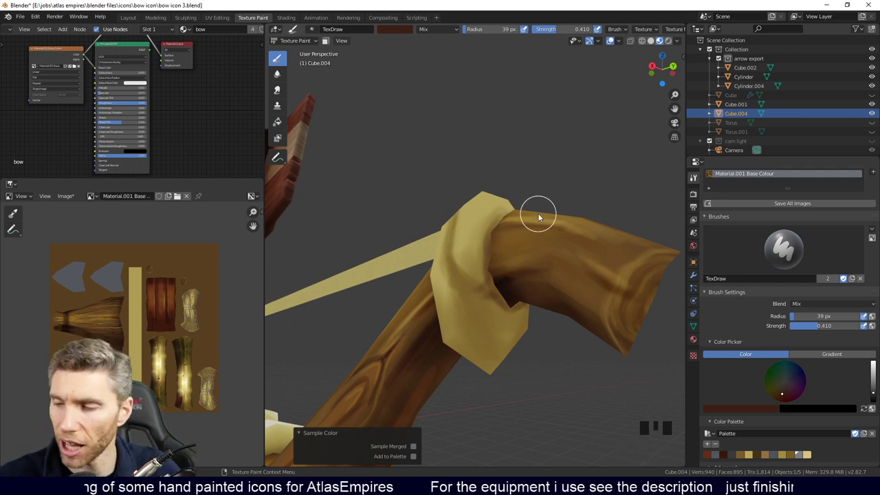
Enlarge the brush radius to 74 px and shade the lower part of the wrap and the wood beside it reddish brown.
{"action": "left_click", "coordinate": [511, 314]}
{"action": "left_click", "coordinate": [513, 323]}
{"action": "left_click", "coordinate": [516, 327]}
{"action": "key", "text": "f"}
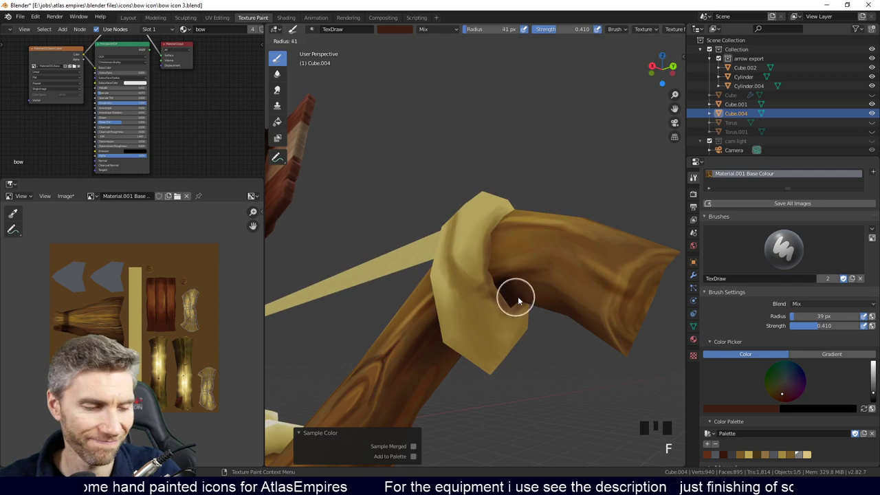
{"action": "left_click", "coordinate": [528, 301]}
{"action": "mouse_move", "coordinate": [527, 301]}
{"action": "middle_mouse_down"}
{"action": "mouse_move", "coordinate": [502, 344]}
{"action": "mouse_move", "coordinate": [519, 309]}
{"action": "mouse_move", "coordinate": [497, 290]}
{"action": "mouse_move", "coordinate": [517, 310]}
{"action": "middle_mouse_up"}
{"action": "left_click", "coordinate": [502, 302]}
{"action": "left_click", "coordinate": [504, 316]}
{"action": "left_click", "coordinate": [504, 330]}
{"action": "left_click", "coordinate": [495, 315]}
{"action": "left_click", "coordinate": [486, 300]}
{"action": "left_click", "coordinate": [486, 306]}
{"action": "left_click", "coordinate": [486, 313]}
{"action": "left_click", "coordinate": [487, 318]}
{"action": "left_click", "coordinate": [503, 300]}
{"action": "left_click", "coordinate": [510, 293]}
{"action": "left_click", "coordinate": [497, 269]}
{"action": "left_click", "coordinate": [512, 268]}
{"action": "left_click", "coordinate": [526, 269]}
Build up broad, soft brown shading across the wrap's bottom faces beneath the bow's tip.
{"action": "middle_click_drag", "start_coordinate": [527, 269], "coordinate": [516, 308]}
{"action": "left_click", "coordinate": [516, 309]}
{"action": "left_click", "coordinate": [500, 273]}
{"action": "mouse_move", "coordinate": [500, 269]}
{"action": "middle_mouse_down"}
{"action": "mouse_move", "coordinate": [530, 295]}
{"action": "mouse_move", "coordinate": [504, 309]}
{"action": "middle_mouse_up"}
{"action": "left_click", "coordinate": [508, 303]}
{"action": "left_click", "coordinate": [481, 309]}
{"action": "left_click", "coordinate": [474, 288]}
{"action": "left_click", "coordinate": [487, 309]}
{"action": "left_click", "coordinate": [496, 306]}
{"action": "left_click", "coordinate": [506, 300]}
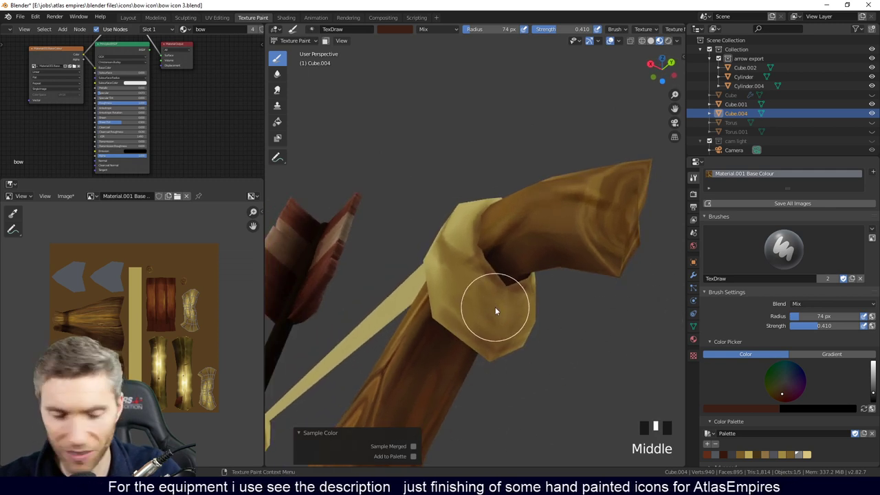
Sample a brown from the model and paint soft shading over the lower face of the string wrap at the bow tip.
{"action": "key", "text": "s"}
{"action": "left_click", "coordinate": [492, 309]}
{"action": "left_click", "coordinate": [500, 316]}
{"action": "left_click", "coordinate": [499, 316]}
{"action": "left_click", "coordinate": [466, 323]}
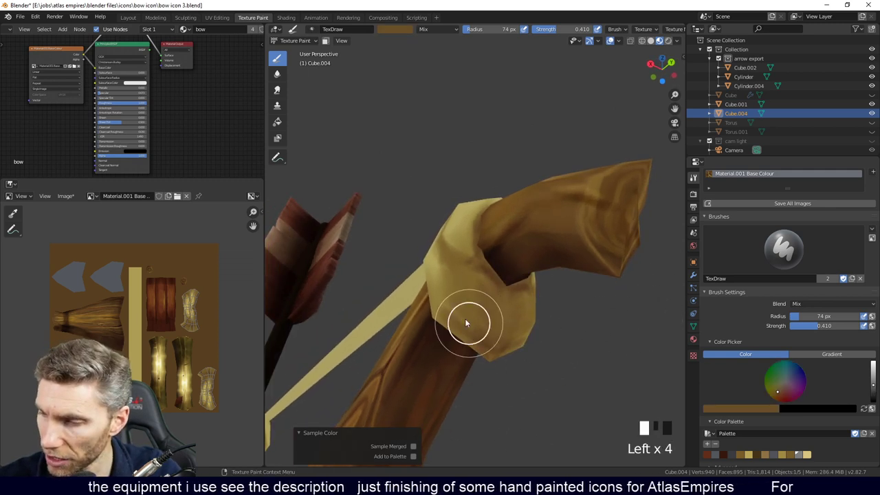
{"action": "left_click", "coordinate": [497, 345]}
{"action": "left_click", "coordinate": [494, 324]}
{"action": "left_click", "coordinate": [489, 305]}
{"action": "left_click", "coordinate": [486, 297]}
{"action": "left_click", "coordinate": [483, 290]}
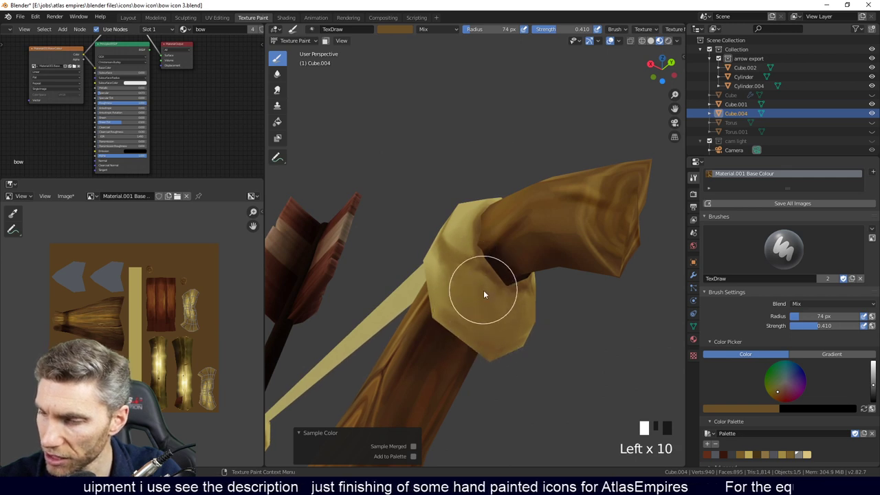
Build up brown shading over the lower folds of the string wrap from several angles.
{"action": "middle_click_drag", "start_coordinate": [484, 290], "coordinate": [497, 344]}
{"action": "left_click", "coordinate": [499, 349]}
{"action": "left_click", "coordinate": [471, 288]}
{"action": "middle_click_drag", "start_coordinate": [471, 289], "coordinate": [501, 353]}
{"action": "left_click", "coordinate": [491, 330]}
{"action": "left_click", "coordinate": [481, 309]}
{"action": "mouse_move", "coordinate": [481, 309]}
{"action": "middle_mouse_down"}
{"action": "mouse_move", "coordinate": [501, 341]}
{"action": "mouse_move", "coordinate": [503, 316]}
{"action": "middle_mouse_up"}
{"action": "left_click", "coordinate": [499, 338]}
{"action": "left_click", "coordinate": [488, 350]}
Carry the brown shading around the remaining faces and underside of the string wrap.
{"action": "left_click", "coordinate": [502, 314]}
{"action": "left_click", "coordinate": [506, 313]}
{"action": "left_click", "coordinate": [493, 289]}
{"action": "left_click", "coordinate": [477, 265]}
{"action": "middle_click_drag", "start_coordinate": [477, 266], "coordinate": [499, 283]}
{"action": "left_click", "coordinate": [499, 278]}
{"action": "left_click", "coordinate": [496, 302]}
{"action": "left_click", "coordinate": [494, 332]}
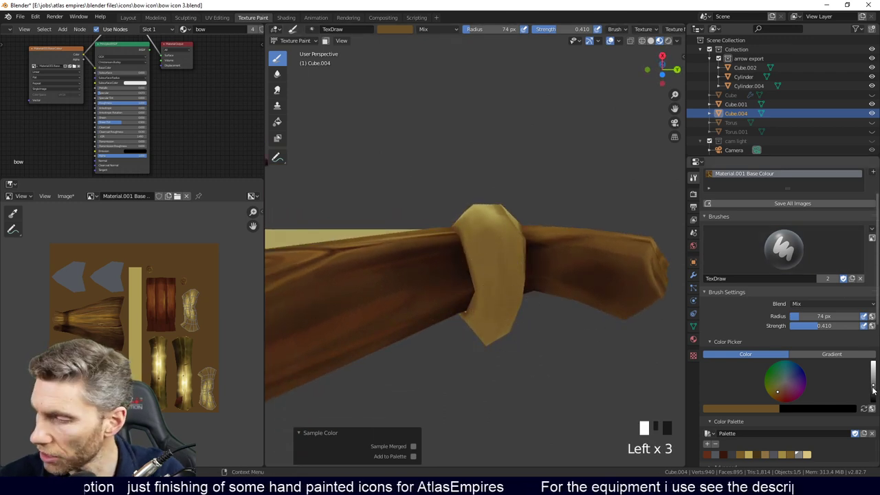
Darken the brush colour, lower the strength to 0.285, and deepen the shading on the underside of the string wrap.
{"action": "left_click", "coordinate": [873, 389]}
{"action": "left_click_drag", "start_coordinate": [818, 325], "coordinate": [809, 325]}
{"action": "left_click", "coordinate": [504, 290]}
{"action": "left_click", "coordinate": [504, 289]}
{"action": "left_click", "coordinate": [501, 267]}
{"action": "left_click", "coordinate": [500, 275]}
{"action": "left_click", "coordinate": [496, 289]}
{"action": "left_click", "coordinate": [493, 301]}
{"action": "left_click", "coordinate": [500, 278]}
{"action": "left_click", "coordinate": [507, 257]}
{"action": "double_click", "coordinate": [509, 260]}
Sample a very dark brown from the bow and set the brush radius to 10 px.
{"action": "mouse_move", "coordinate": [553, 279]}
{"action": "middle_mouse_down"}
{"action": "mouse_move", "coordinate": [543, 318]}
{"action": "mouse_move", "coordinate": [554, 355]}
{"action": "mouse_move", "coordinate": [591, 345]}
{"action": "mouse_move", "coordinate": [525, 348]}
{"action": "middle_mouse_up"}
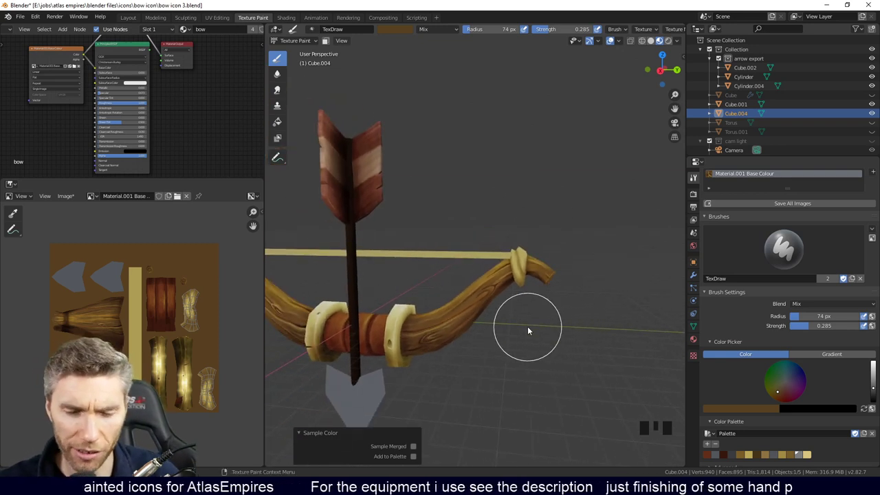
{"action": "left_click", "coordinate": [692, 338]}
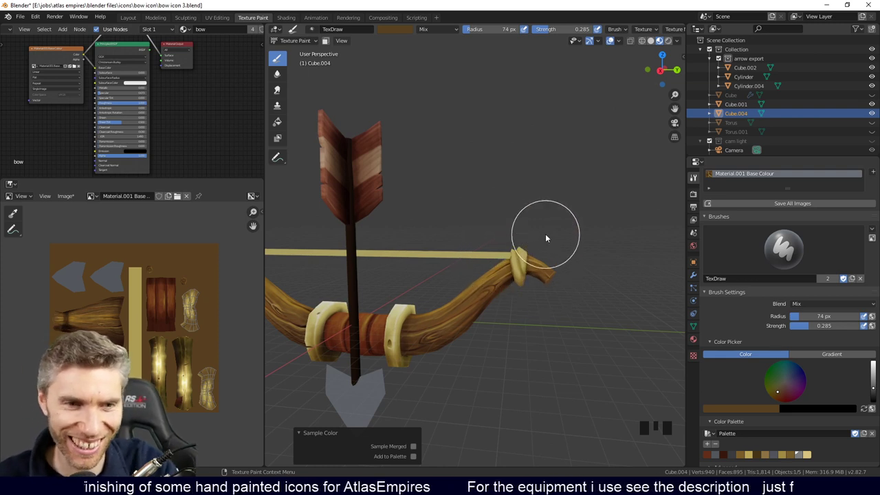
{"action": "middle_click_drag", "start_coordinate": [534, 329], "coordinate": [550, 285], "text": "ctrl"}
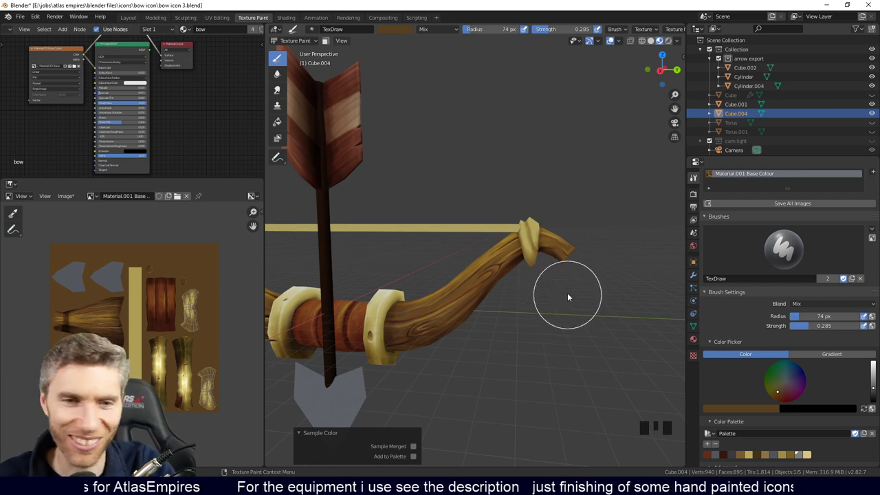
{"action": "mouse_move", "coordinate": [549, 307]}
{"action": "middle_mouse_down", "text": "ctrl"}
{"action": "mouse_move", "coordinate": [583, 242]}
{"action": "mouse_move", "coordinate": [518, 245]}
{"action": "mouse_move", "coordinate": [544, 233]}
{"action": "mouse_move", "coordinate": [490, 307]}
{"action": "middle_mouse_up", "text": "ctrl"}
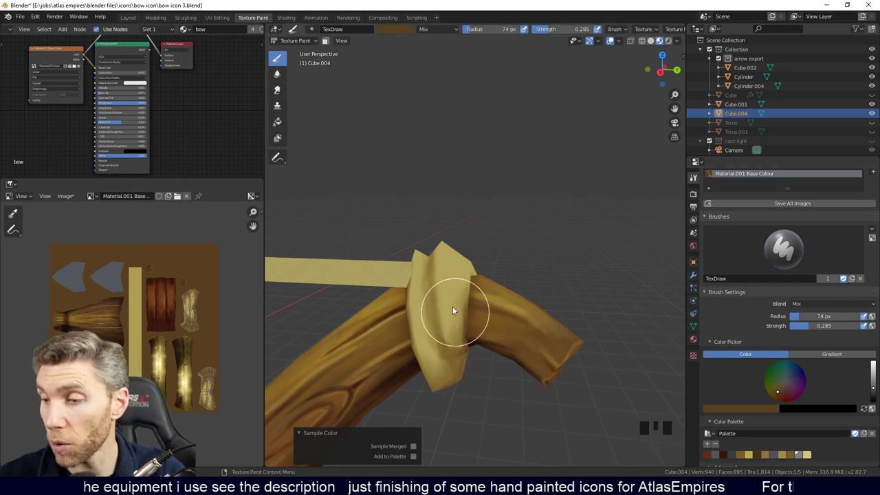
{"action": "middle_click_drag", "start_coordinate": [475, 326], "coordinate": [474, 292]}
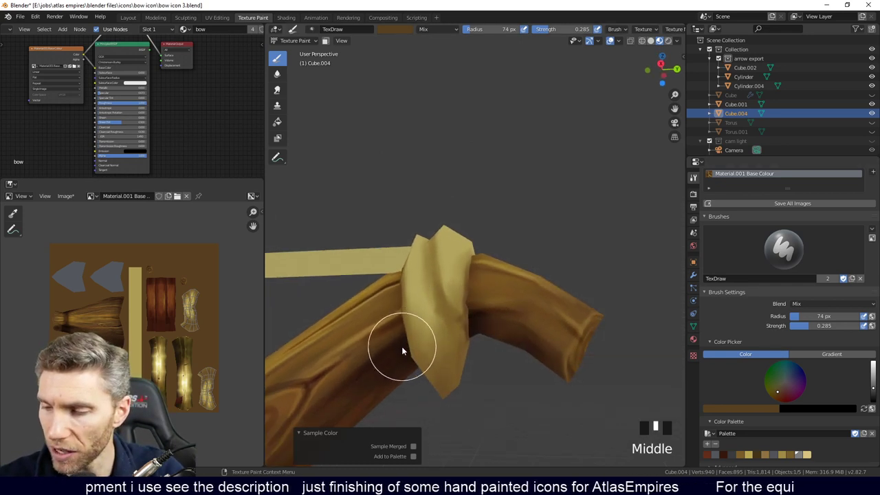
{"action": "middle_click_drag", "start_coordinate": [406, 353], "coordinate": [450, 325], "text": "shift"}
{"action": "left_click", "coordinate": [437, 319]}
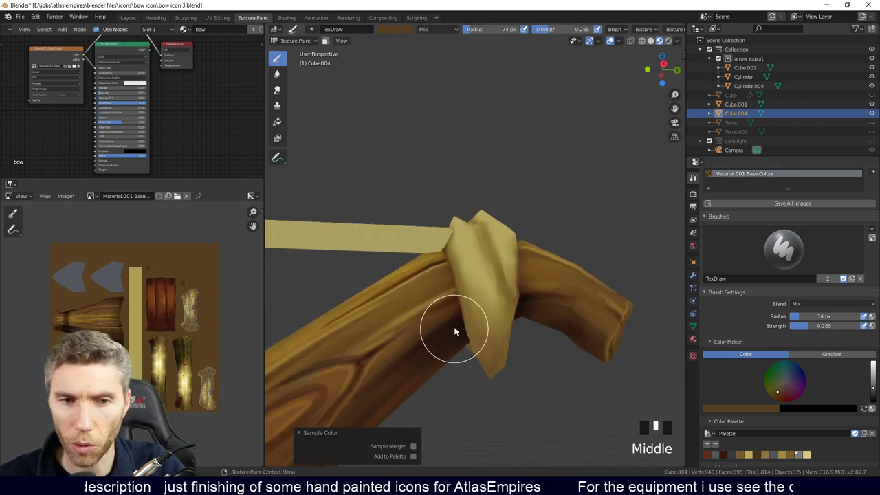
{"action": "key", "text": "s"}
{"action": "mouse_move", "coordinate": [484, 318]}
{"action": "middle_mouse_down"}
{"action": "mouse_move", "coordinate": [468, 320]}
{"action": "mouse_move", "coordinate": [466, 309]}
{"action": "middle_mouse_up"}
{"action": "key", "text": "f"}
{"action": "left_click", "coordinate": [448, 301]}
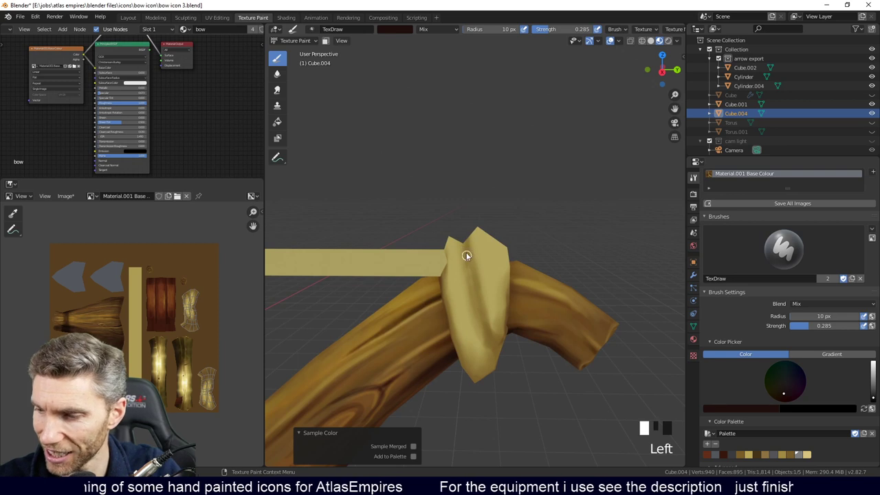
Paint a thin dark crease between the two loops of the string wrap, and save the file.
{"action": "middle_click_drag", "start_coordinate": [482, 274], "coordinate": [527, 269]}
{"action": "double_click", "coordinate": [460, 257]}
{"action": "left_click", "coordinate": [463, 280]}
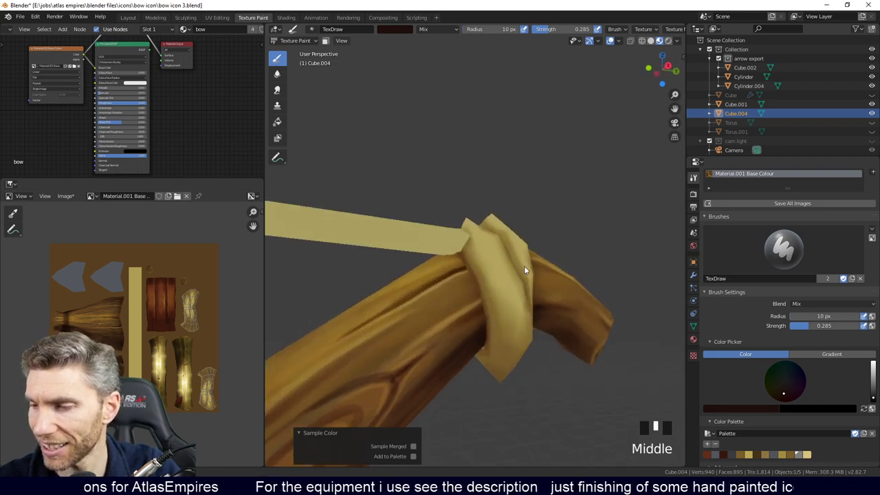
{"action": "middle_click_drag", "start_coordinate": [474, 261], "coordinate": [474, 285]}
{"action": "middle_click_drag", "start_coordinate": [468, 253], "coordinate": [507, 357]}
{"action": "left_click", "coordinate": [469, 253]}
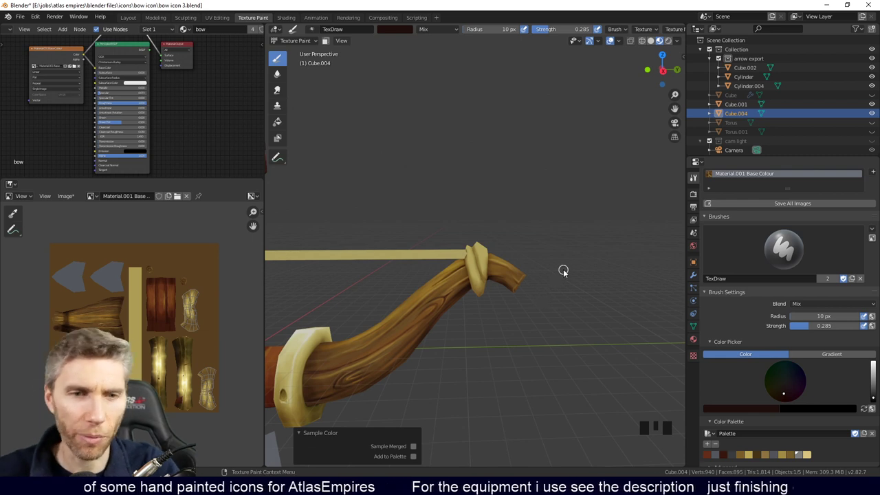
{"action": "middle_click_drag", "start_coordinate": [562, 271], "coordinate": [525, 327]}
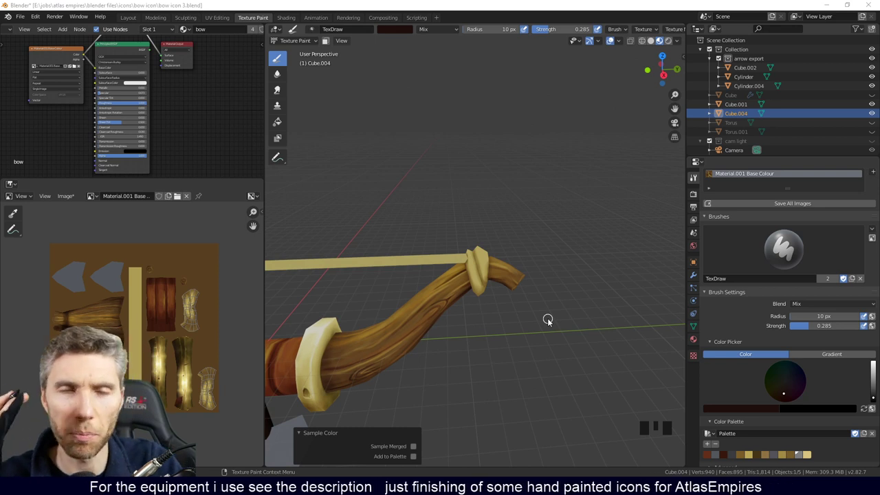
{"action": "left_click", "coordinate": [453, 287]}
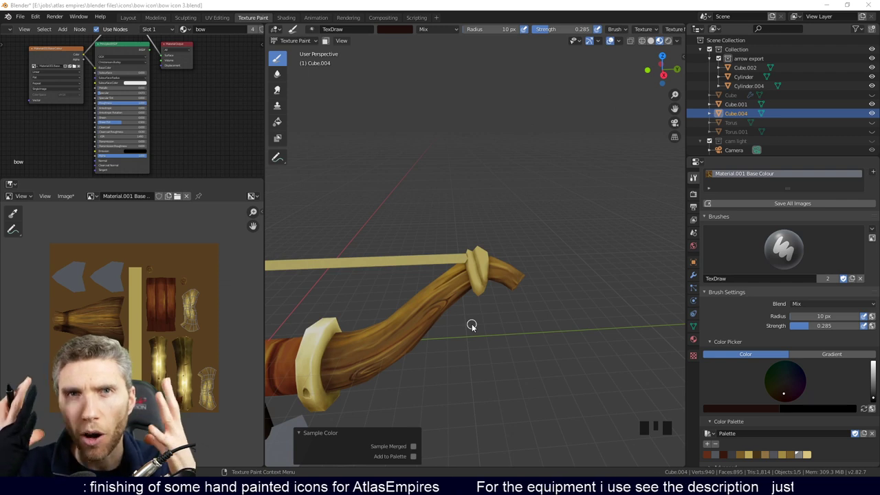
{"action": "key", "text": "ctrl+s"}
Paint thin dark diagonal strand lines across the front loop of the string wrap.
{"action": "left_click", "coordinate": [492, 271]}
{"action": "mouse_move", "coordinate": [492, 271]}
{"action": "middle_mouse_down"}
{"action": "mouse_move", "coordinate": [516, 286]}
{"action": "mouse_move", "coordinate": [529, 249]}
{"action": "mouse_move", "coordinate": [470, 217]}
{"action": "mouse_move", "coordinate": [474, 232]}
{"action": "mouse_move", "coordinate": [458, 240]}
{"action": "mouse_move", "coordinate": [493, 270]}
{"action": "middle_mouse_up"}
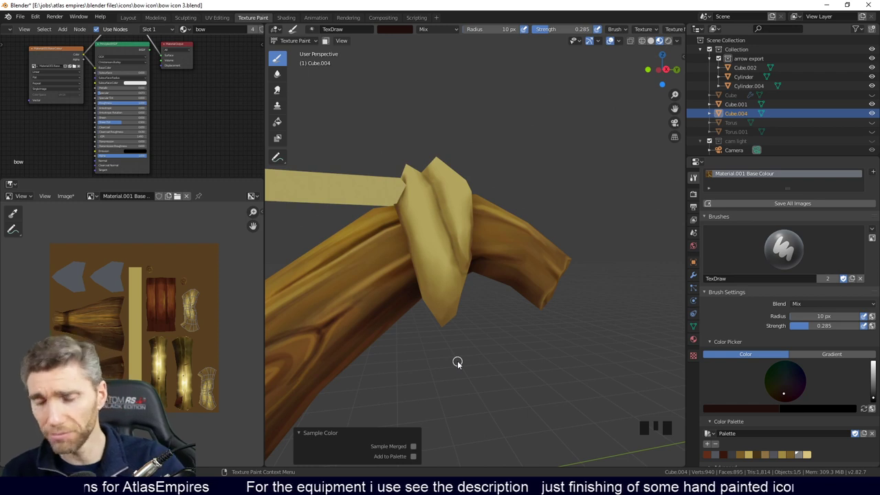
{"action": "mouse_move", "coordinate": [478, 256]}
{"action": "middle_mouse_down"}
{"action": "mouse_move", "coordinate": [476, 271]}
{"action": "mouse_move", "coordinate": [451, 272]}
{"action": "mouse_move", "coordinate": [444, 268]}
{"action": "mouse_move", "coordinate": [454, 250]}
{"action": "middle_mouse_up"}
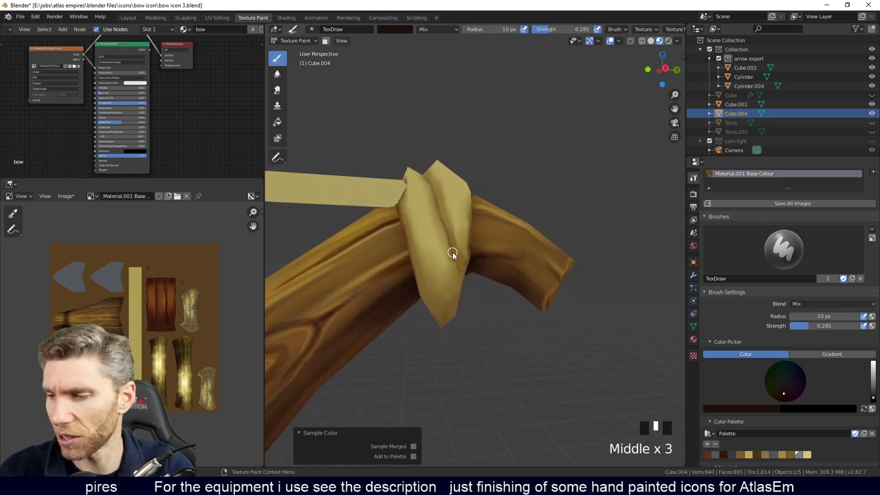
{"action": "left_click", "coordinate": [448, 256]}
{"action": "mouse_move", "coordinate": [448, 257]}
{"action": "left_mouse_down"}
{"action": "mouse_move", "coordinate": [422, 291]}
{"action": "mouse_move", "coordinate": [444, 252]}
{"action": "mouse_move", "coordinate": [426, 226]}
{"action": "left_mouse_up"}
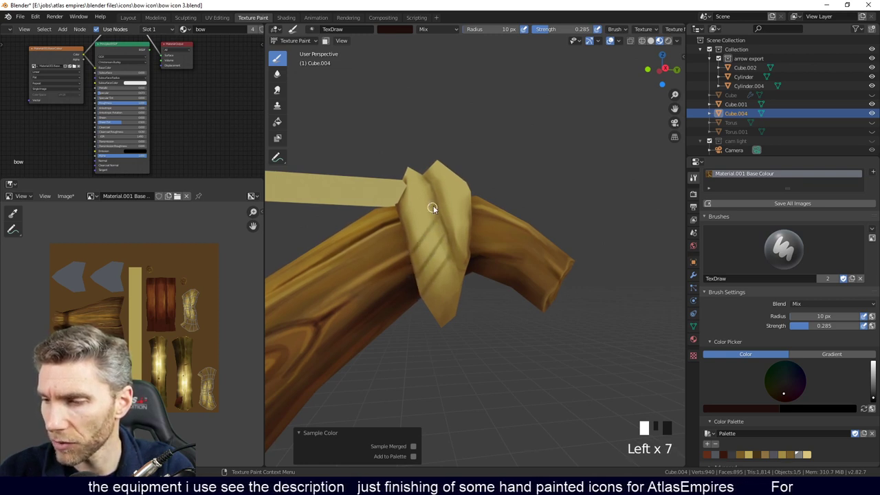
{"action": "middle_click_drag", "start_coordinate": [435, 216], "coordinate": [431, 237]}
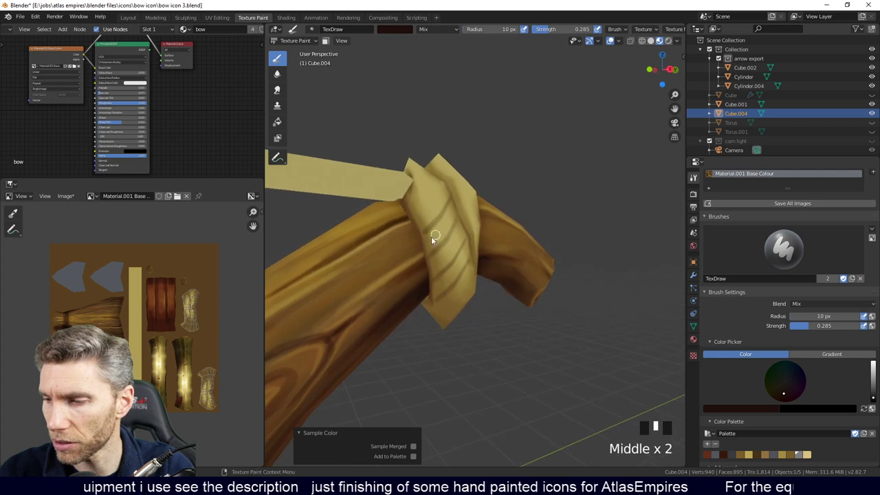
Continue the rope strand lines around the string wrap, undoing one misplaced stroke.
{"action": "left_click", "coordinate": [437, 273]}
{"action": "mouse_move", "coordinate": [437, 273]}
{"action": "middle_mouse_down"}
{"action": "mouse_move", "coordinate": [437, 295]}
{"action": "mouse_move", "coordinate": [425, 258]}
{"action": "mouse_move", "coordinate": [439, 254]}
{"action": "mouse_move", "coordinate": [440, 269]}
{"action": "mouse_move", "coordinate": [424, 265]}
{"action": "mouse_move", "coordinate": [463, 246]}
{"action": "middle_mouse_up"}
{"action": "left_click", "coordinate": [431, 281]}
{"action": "mouse_move", "coordinate": [430, 281]}
{"action": "middle_mouse_down"}
{"action": "mouse_move", "coordinate": [460, 266]}
{"action": "mouse_move", "coordinate": [468, 334]}
{"action": "mouse_move", "coordinate": [473, 287]}
{"action": "mouse_move", "coordinate": [457, 257]}
{"action": "mouse_move", "coordinate": [444, 274]}
{"action": "mouse_move", "coordinate": [459, 245]}
{"action": "mouse_move", "coordinate": [454, 253]}
{"action": "mouse_move", "coordinate": [428, 229]}
{"action": "mouse_move", "coordinate": [428, 255]}
{"action": "mouse_move", "coordinate": [453, 205]}
{"action": "mouse_move", "coordinate": [440, 229]}
{"action": "mouse_move", "coordinate": [465, 245]}
{"action": "middle_mouse_up"}
{"action": "left_click", "coordinate": [457, 257]}
{"action": "left_click", "coordinate": [468, 257]}
{"action": "left_click", "coordinate": [455, 249]}
{"action": "key", "text": "ctrl+z"}
{"action": "left_click", "coordinate": [423, 225]}
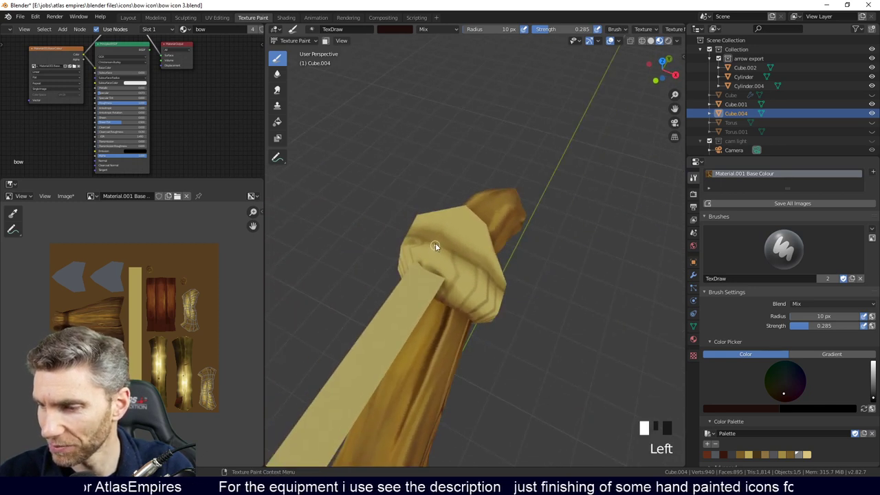
Add strand lines to the outer loop of the string wrap, slanting opposite to those on the front loop.
{"action": "middle_click_drag", "start_coordinate": [466, 284], "coordinate": [494, 319]}
{"action": "left_click", "coordinate": [471, 349]}
{"action": "middle_click_drag", "start_coordinate": [472, 349], "coordinate": [506, 295]}
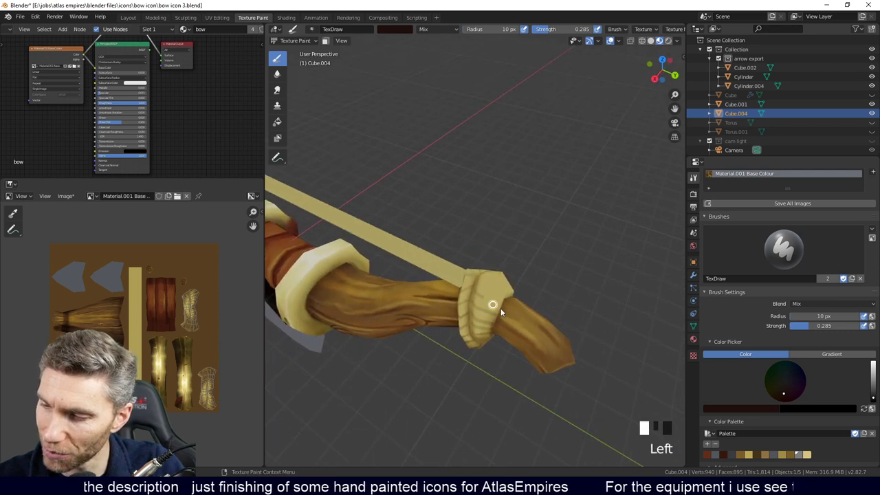
{"action": "middle_click_drag", "start_coordinate": [530, 336], "coordinate": [468, 263]}
{"action": "middle_click_drag", "start_coordinate": [531, 334], "coordinate": [514, 288], "text": "ctrl"}
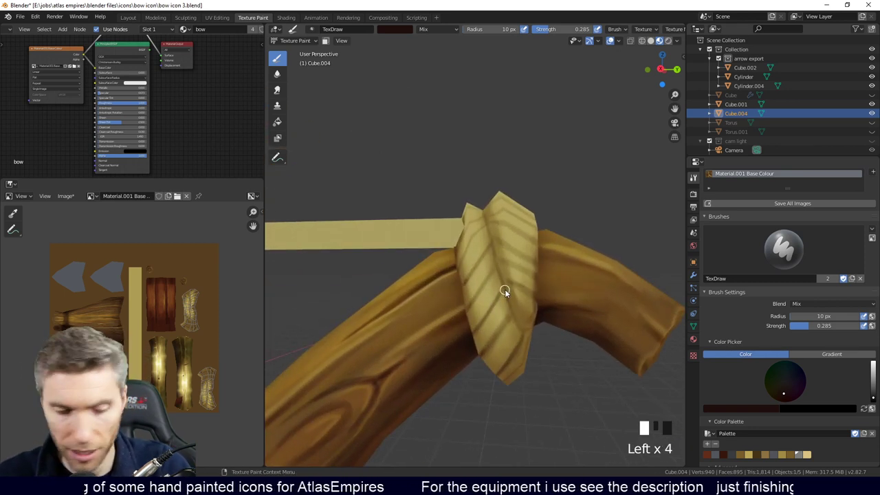
Set the brush radius to 32 px and paint softer dark shading along the fold and edges of the string wrap.
{"action": "key", "text": "f"}
{"action": "left_click", "coordinate": [505, 290]}
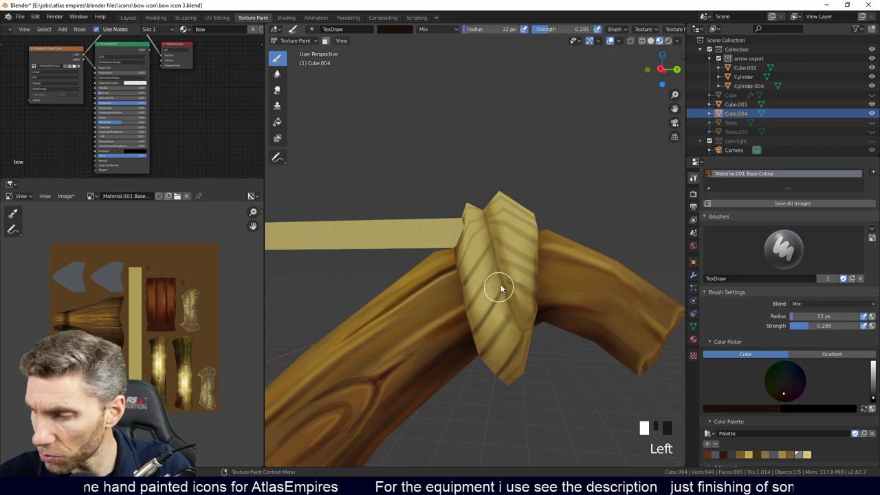
{"action": "left_click", "coordinate": [500, 289]}
{"action": "left_click", "coordinate": [440, 358]}
{"action": "left_click", "coordinate": [437, 362]}
{"action": "mouse_move", "coordinate": [437, 362]}
{"action": "middle_mouse_down"}
{"action": "mouse_move", "coordinate": [536, 289]}
{"action": "mouse_move", "coordinate": [523, 284]}
{"action": "mouse_move", "coordinate": [511, 318]}
{"action": "mouse_move", "coordinate": [526, 271]}
{"action": "mouse_move", "coordinate": [514, 320]}
{"action": "mouse_move", "coordinate": [501, 289]}
{"action": "mouse_move", "coordinate": [477, 291]}
{"action": "middle_mouse_up"}
{"action": "left_click", "coordinate": [504, 262]}
{"action": "left_click", "coordinate": [463, 309]}
{"action": "left_click", "coordinate": [509, 324]}
Shade the outer loop of the string wrap where it meets the bow tip.
{"action": "middle_click_drag", "start_coordinate": [508, 324], "coordinate": [485, 289]}
{"action": "left_click", "coordinate": [525, 319]}
{"action": "middle_click_drag", "start_coordinate": [515, 338], "coordinate": [485, 282]}
{"action": "left_click", "coordinate": [527, 320]}
{"action": "middle_click_drag", "start_coordinate": [526, 320], "coordinate": [468, 286]}
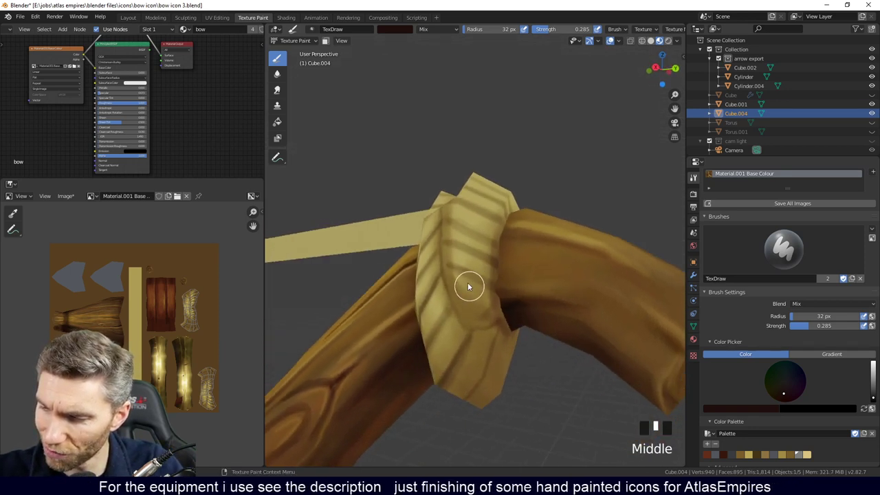
{"action": "left_click", "coordinate": [532, 308]}
{"action": "mouse_move", "coordinate": [483, 318]}
{"action": "middle_mouse_down"}
{"action": "mouse_move", "coordinate": [490, 291]}
{"action": "mouse_move", "coordinate": [504, 314]}
{"action": "mouse_move", "coordinate": [505, 300]}
{"action": "mouse_move", "coordinate": [528, 294]}
{"action": "mouse_move", "coordinate": [519, 304]}
{"action": "mouse_move", "coordinate": [556, 250]}
{"action": "mouse_move", "coordinate": [517, 305]}
{"action": "mouse_move", "coordinate": [540, 255]}
{"action": "middle_mouse_up"}
{"action": "left_click", "coordinate": [486, 272]}
{"action": "left_click", "coordinate": [440, 289]}
{"action": "left_click", "coordinate": [527, 314]}
{"action": "left_click", "coordinate": [486, 310]}
{"action": "left_click", "coordinate": [538, 246]}
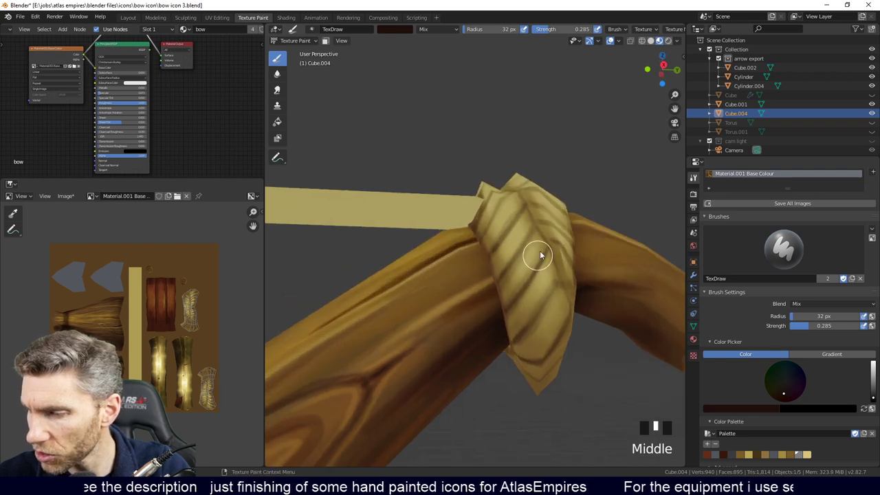
Darken the front loop's edge and strand gaps where the string wrap meets the bow limb.
{"action": "double_click", "coordinate": [507, 324]}
{"action": "middle_click_drag", "start_coordinate": [506, 324], "coordinate": [535, 285]}
{"action": "left_click", "coordinate": [487, 324]}
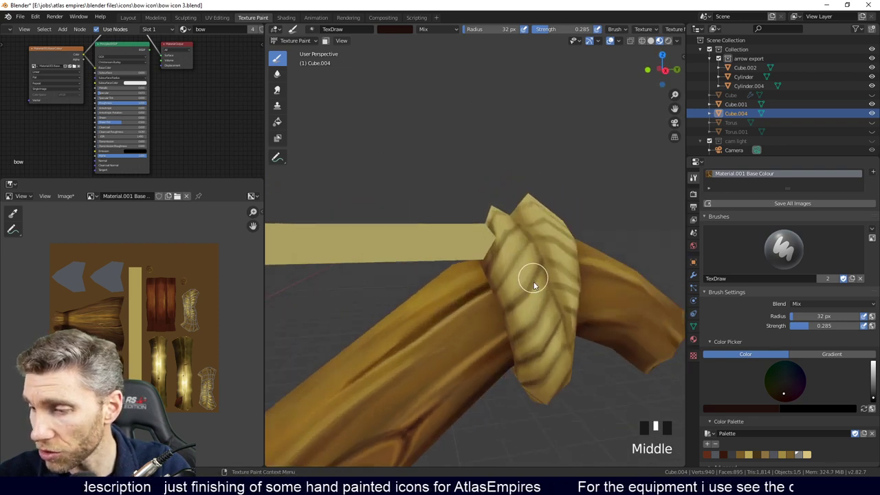
{"action": "left_click", "coordinate": [504, 296]}
{"action": "left_click", "coordinate": [473, 330]}
{"action": "mouse_move", "coordinate": [473, 330]}
{"action": "middle_mouse_down"}
{"action": "mouse_move", "coordinate": [522, 317]}
{"action": "mouse_move", "coordinate": [527, 286]}
{"action": "mouse_move", "coordinate": [543, 336]}
{"action": "mouse_move", "coordinate": [551, 303]}
{"action": "middle_mouse_up"}
{"action": "middle_click_drag", "start_coordinate": [540, 257], "coordinate": [536, 318]}
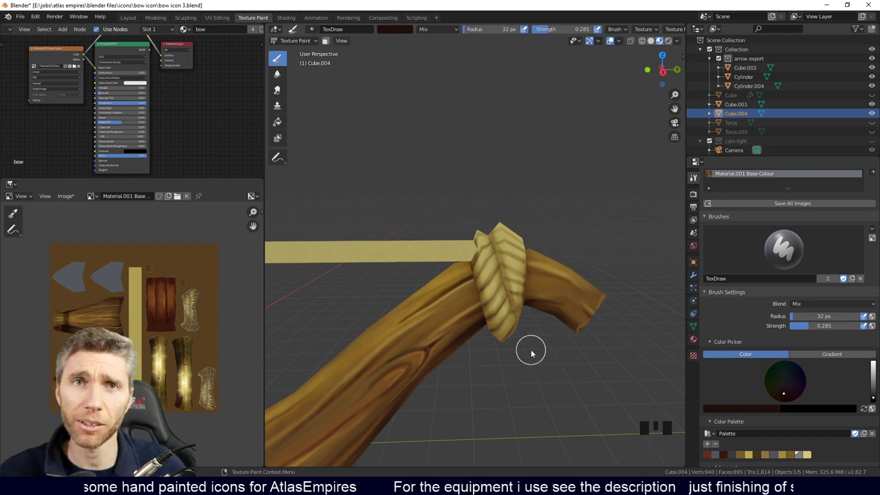
{"action": "mouse_move", "coordinate": [527, 350]}
{"action": "left_mouse_down"}
{"action": "mouse_move", "coordinate": [521, 291]}
{"action": "mouse_move", "coordinate": [516, 338]}
{"action": "left_mouse_up"}
{"action": "mouse_move", "coordinate": [516, 337]}
{"action": "middle_mouse_down"}
{"action": "mouse_move", "coordinate": [501, 280]}
{"action": "mouse_move", "coordinate": [499, 307]}
{"action": "mouse_move", "coordinate": [513, 249]}
{"action": "middle_mouse_up"}
Deepen the central crease between the two rope loops with repeated dark strokes.
{"action": "left_click", "coordinate": [495, 283]}
{"action": "left_click", "coordinate": [497, 300]}
{"action": "left_click", "coordinate": [499, 292]}
{"action": "left_click", "coordinate": [501, 295]}
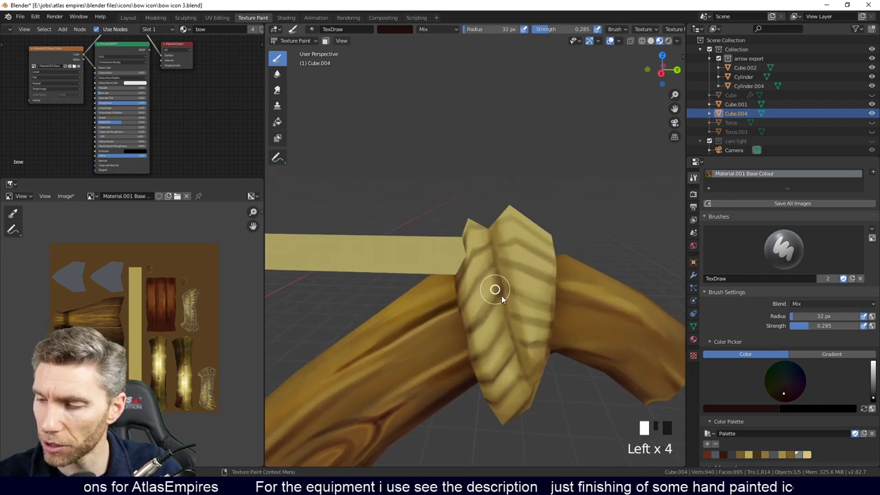
{"action": "left_click", "coordinate": [507, 329]}
{"action": "left_click", "coordinate": [515, 335]}
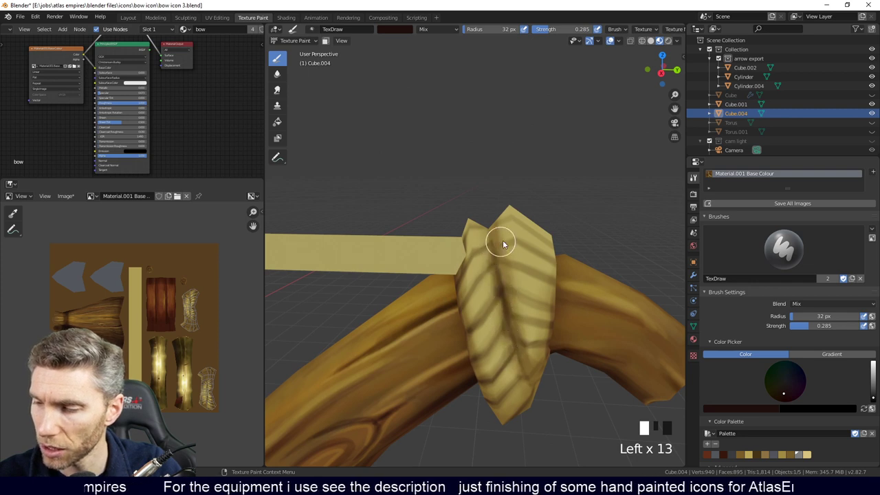
{"action": "middle_click_drag", "start_coordinate": [502, 241], "coordinate": [509, 305]}
{"action": "left_click", "coordinate": [497, 264]}
{"action": "left_click", "coordinate": [517, 311]}
Darken the outer loop's lower side and bottom point beneath the bend of the bow tip.
{"action": "mouse_move", "coordinate": [581, 267]}
{"action": "middle_mouse_down"}
{"action": "mouse_move", "coordinate": [522, 370]}
{"action": "mouse_move", "coordinate": [495, 281]}
{"action": "mouse_move", "coordinate": [491, 308]}
{"action": "mouse_move", "coordinate": [507, 225]}
{"action": "mouse_move", "coordinate": [507, 277]}
{"action": "middle_mouse_up"}
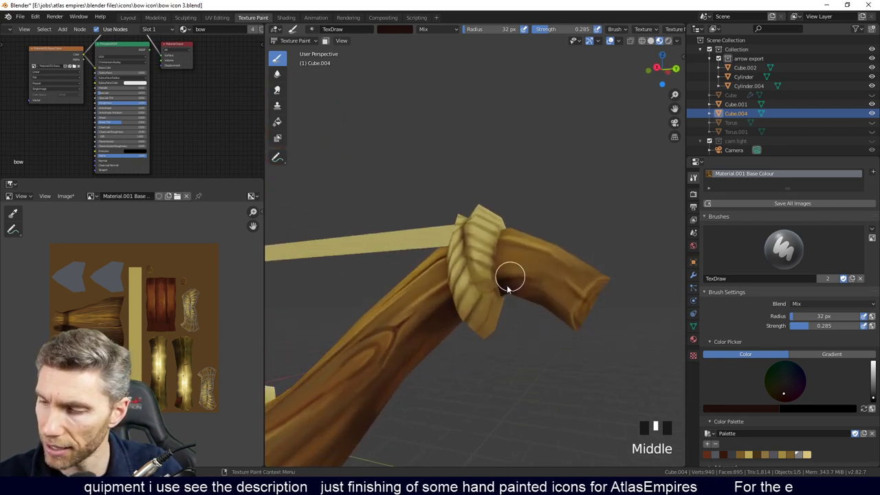
{"action": "left_click", "coordinate": [495, 296]}
{"action": "left_click", "coordinate": [489, 300]}
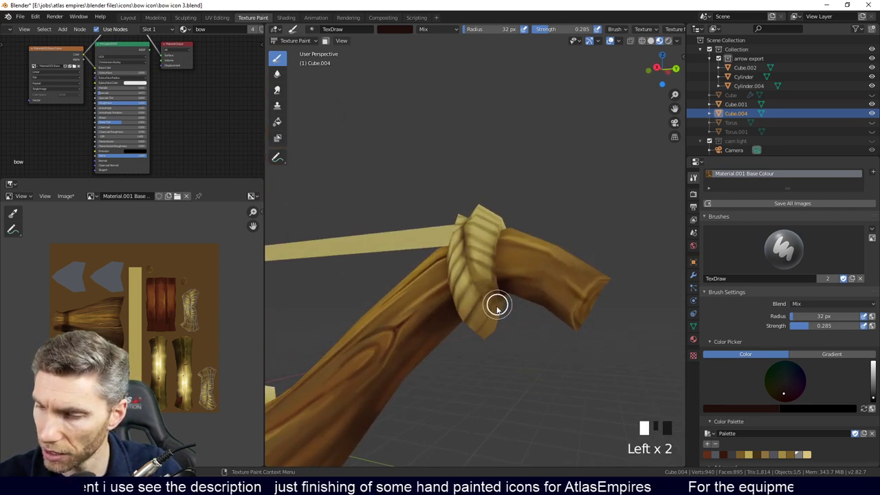
{"action": "left_click", "coordinate": [492, 323]}
{"action": "left_click", "coordinate": [496, 292]}
{"action": "left_click", "coordinate": [469, 275]}
{"action": "mouse_move", "coordinate": [467, 273]}
{"action": "middle_mouse_down"}
{"action": "mouse_move", "coordinate": [507, 291]}
{"action": "mouse_move", "coordinate": [481, 297]}
{"action": "mouse_move", "coordinate": [520, 311]}
{"action": "middle_mouse_up"}
{"action": "left_click", "coordinate": [477, 299]}
{"action": "left_click", "coordinate": [490, 297]}
{"action": "left_click", "coordinate": [503, 294]}
{"action": "left_click", "coordinate": [489, 298]}
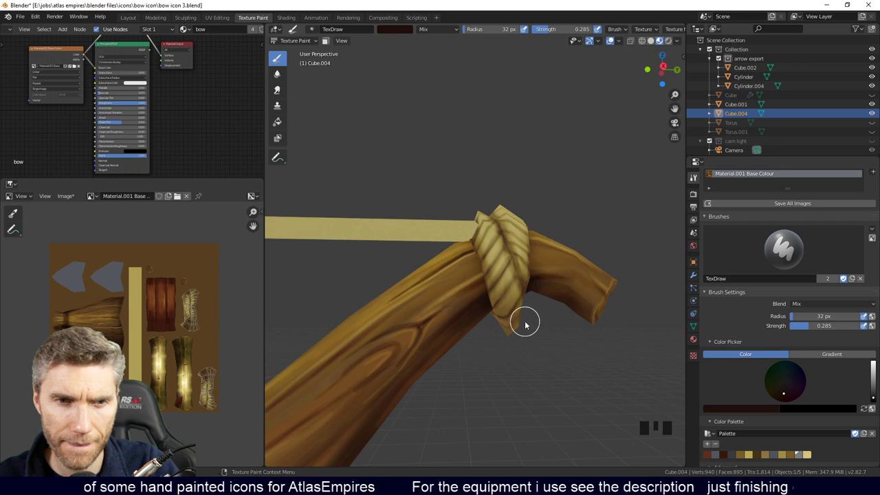
Paint dark shading over the underside of the string wrap.
{"action": "mouse_move", "coordinate": [526, 320]}
{"action": "middle_mouse_down"}
{"action": "mouse_move", "coordinate": [554, 305]}
{"action": "mouse_move", "coordinate": [547, 316]}
{"action": "mouse_move", "coordinate": [516, 314]}
{"action": "mouse_move", "coordinate": [526, 287]}
{"action": "middle_mouse_up"}
{"action": "left_click", "coordinate": [516, 273]}
{"action": "left_click", "coordinate": [510, 282]}
{"action": "left_click", "coordinate": [505, 292]}
{"action": "left_click", "coordinate": [506, 287]}
{"action": "left_click", "coordinate": [505, 277]}
{"action": "left_click", "coordinate": [496, 229]}
{"action": "left_click", "coordinate": [506, 272]}
{"action": "left_click", "coordinate": [516, 280]}
{"action": "left_click", "coordinate": [527, 287]}
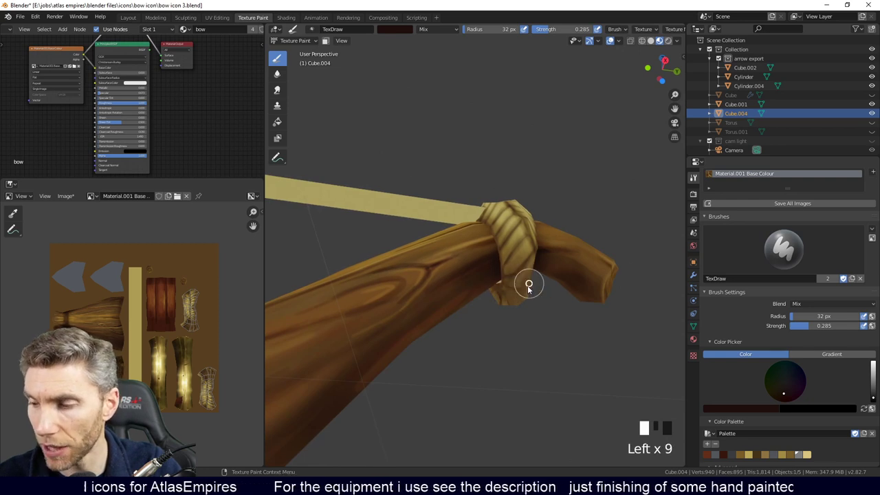
Refine the dark shading along the lower edges and upper corner of the string wrap.
{"action": "middle_click_drag", "start_coordinate": [526, 287], "coordinate": [520, 286]}
{"action": "left_click", "coordinate": [520, 268]}
{"action": "left_click", "coordinate": [510, 258]}
{"action": "left_click", "coordinate": [487, 268]}
{"action": "left_click", "coordinate": [490, 252]}
{"action": "mouse_move", "coordinate": [490, 251]}
{"action": "middle_mouse_down"}
{"action": "mouse_move", "coordinate": [527, 286]}
{"action": "mouse_move", "coordinate": [531, 330]}
{"action": "mouse_move", "coordinate": [542, 337]}
{"action": "mouse_move", "coordinate": [509, 296]}
{"action": "middle_mouse_up"}
{"action": "left_click", "coordinate": [510, 294]}
{"action": "left_click", "coordinate": [510, 282]}
{"action": "left_click", "coordinate": [495, 323]}
{"action": "left_click", "coordinate": [477, 234]}
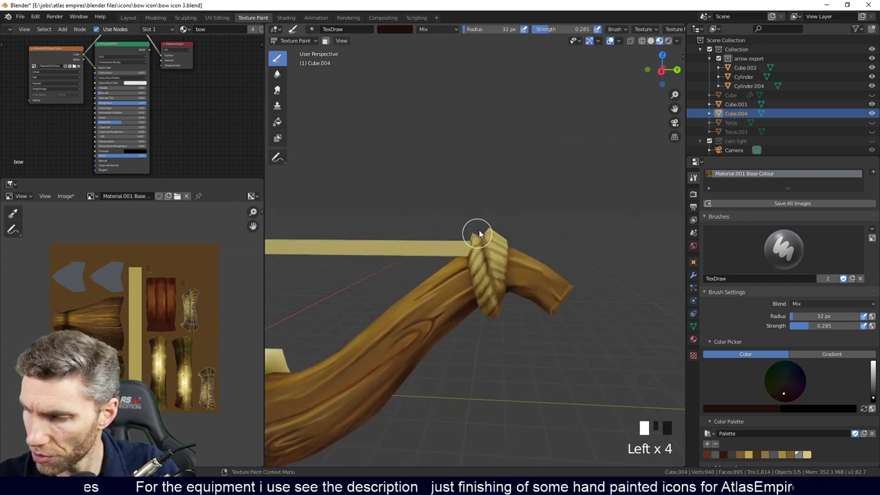
{"action": "left_click", "coordinate": [505, 282]}
{"action": "left_click", "coordinate": [550, 276]}
{"action": "mouse_move", "coordinate": [550, 277]}
{"action": "middle_mouse_down", "text": "ctrl"}
{"action": "mouse_move", "coordinate": [516, 353]}
{"action": "mouse_move", "coordinate": [502, 327]}
{"action": "mouse_move", "coordinate": [532, 220]}
{"action": "mouse_move", "coordinate": [550, 233]}
{"action": "middle_mouse_up", "text": "ctrl"}
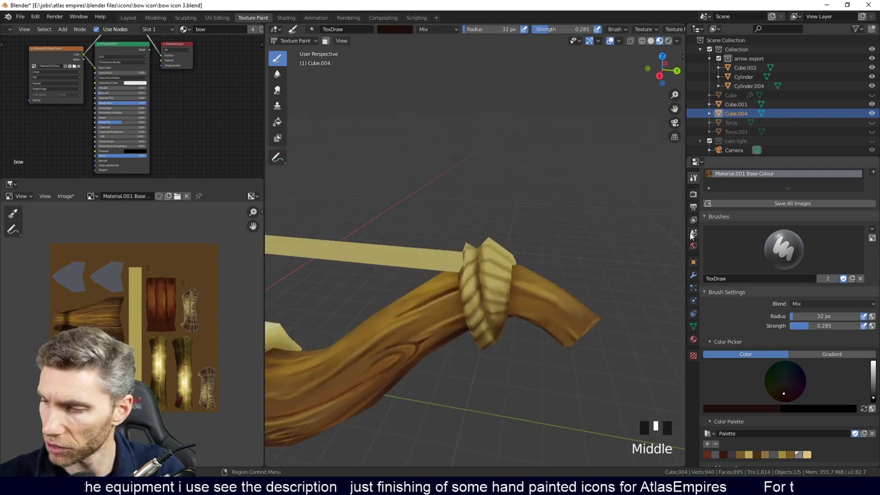
Set the brush blend mode to Screen and stroke over the upper face of the string wrap.
{"action": "left_click", "coordinate": [827, 305]}
{"action": "left_click", "coordinate": [793, 377]}
{"action": "middle_click_drag", "start_coordinate": [605, 343], "coordinate": [474, 321]}
{"action": "left_click", "coordinate": [474, 321]}
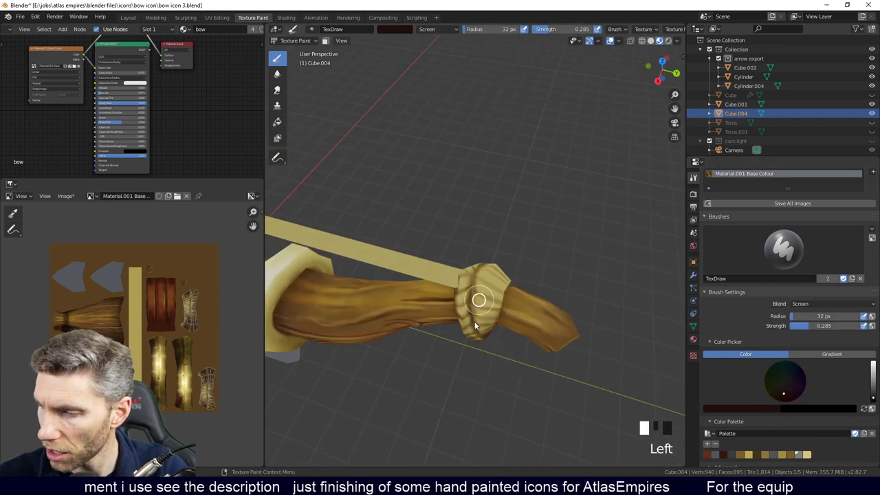
{"action": "left_click", "coordinate": [481, 270]}
{"action": "left_click", "coordinate": [489, 277]}
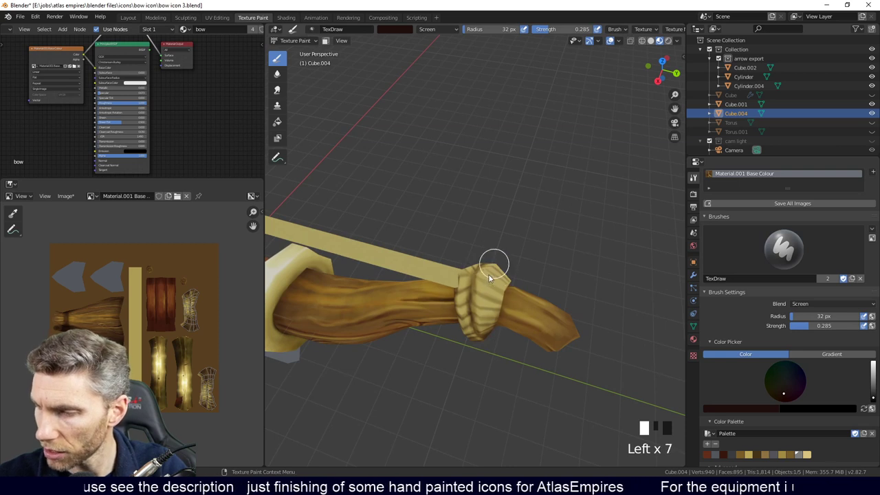
{"action": "middle_click_drag", "start_coordinate": [524, 352], "coordinate": [585, 271]}
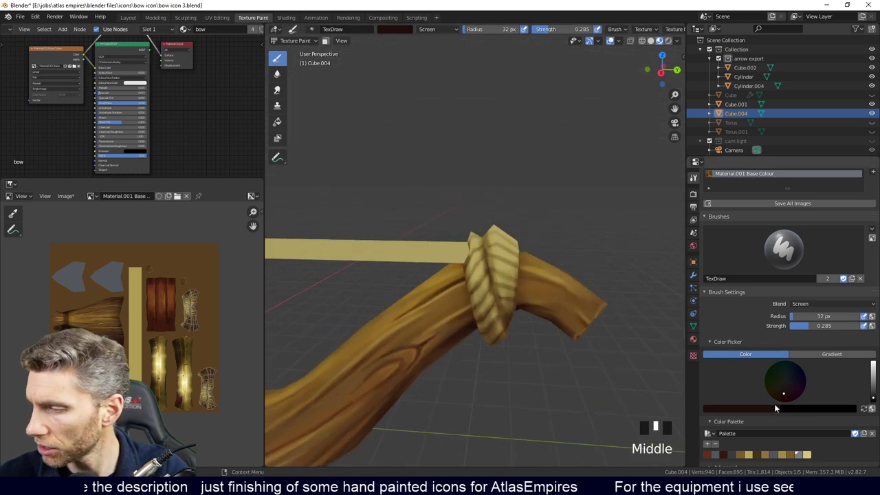
Pick the pale yellow palette colour, enlarge the brush to 63 px and paint soft highlights over both rope loops.
{"action": "left_click", "coordinate": [808, 455]}
{"action": "middle_click_drag", "start_coordinate": [563, 375], "coordinate": [506, 323]}
{"action": "key", "text": "f"}
{"action": "left_click", "coordinate": [485, 353]}
{"action": "left_click", "coordinate": [498, 279]}
{"action": "middle_click", "coordinate": [512, 288]}
{"action": "left_click", "coordinate": [490, 328]}
{"action": "left_click", "coordinate": [502, 275]}
{"action": "mouse_move", "coordinate": [502, 275]}
{"action": "middle_mouse_down"}
{"action": "mouse_move", "coordinate": [528, 302]}
{"action": "mouse_move", "coordinate": [529, 247]}
{"action": "mouse_move", "coordinate": [518, 287]}
{"action": "mouse_move", "coordinate": [521, 254]}
{"action": "mouse_move", "coordinate": [514, 258]}
{"action": "middle_mouse_up"}
{"action": "left_click", "coordinate": [531, 310]}
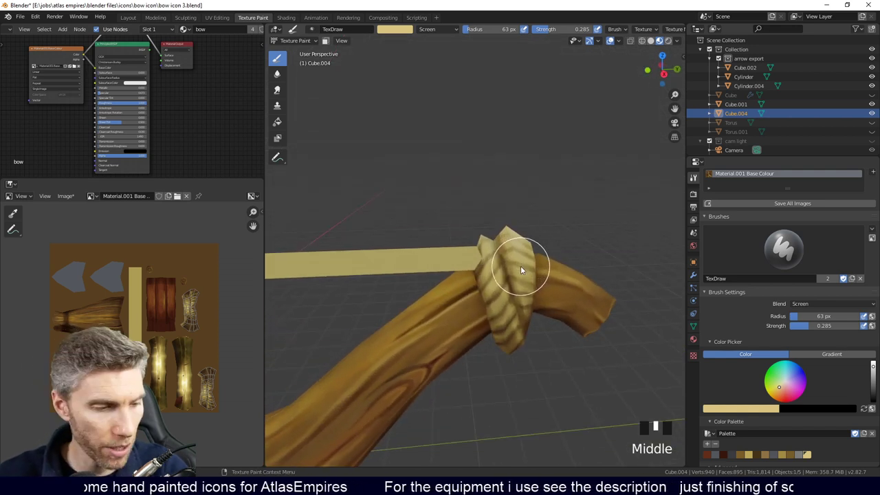
Reduce the brush to 23 px and brighten the individual rope strands on the string wrap.
{"action": "key", "text": "f"}
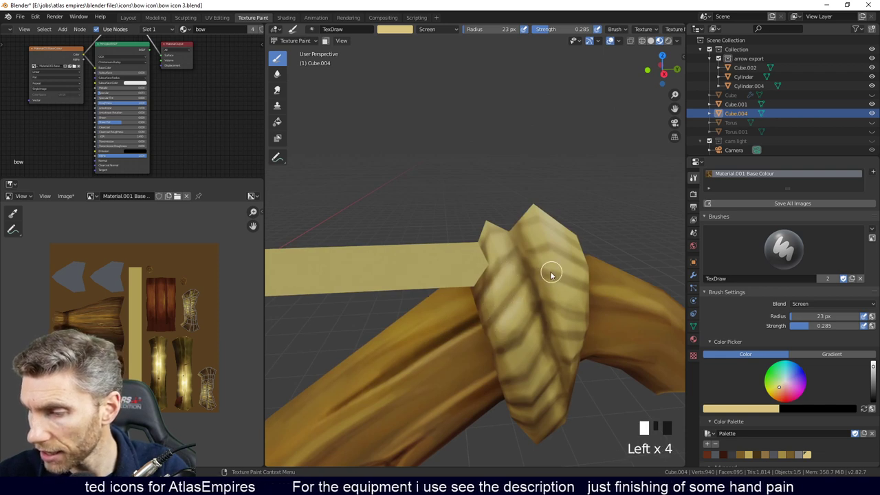
{"action": "middle_click_drag", "start_coordinate": [537, 335], "coordinate": [501, 275]}
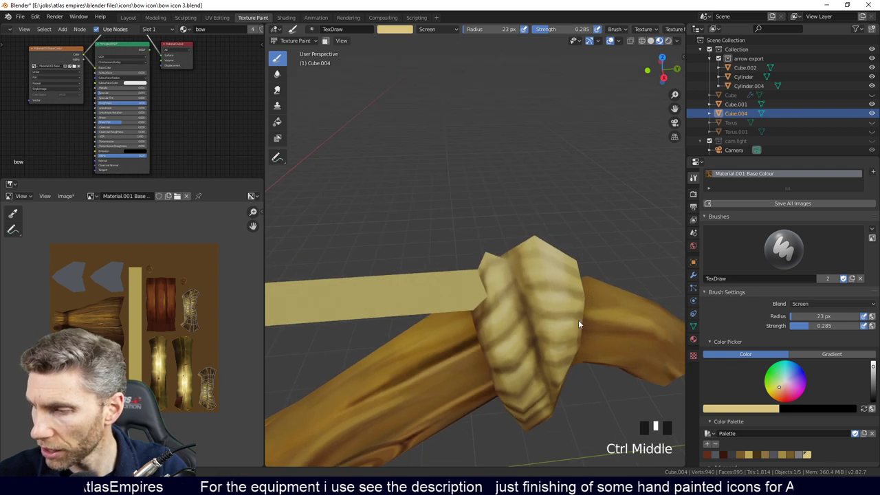
{"action": "middle_click_drag", "start_coordinate": [578, 325], "coordinate": [548, 338]}
{"action": "middle_click_drag", "start_coordinate": [500, 314], "coordinate": [583, 451], "text": "ctrl"}
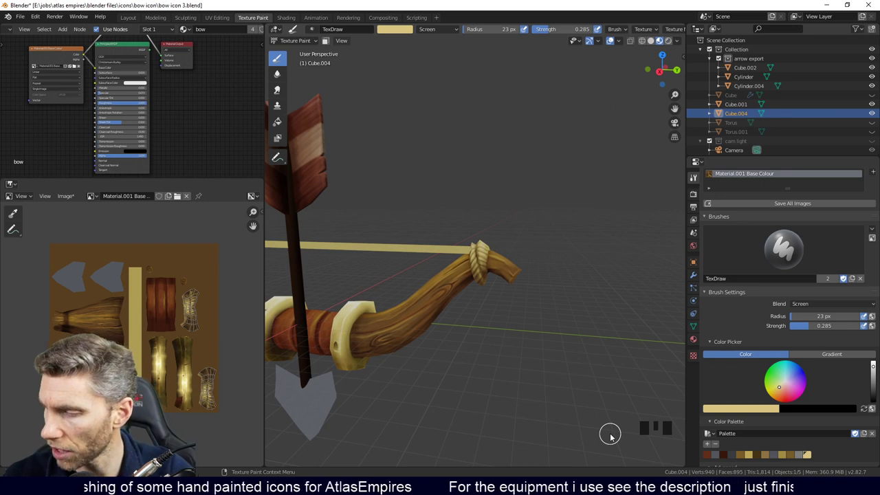
Return the brush blend mode to Mix and inspect the whole bow and its string wrap.
{"action": "left_click", "coordinate": [831, 303]}
{"action": "left_click", "coordinate": [787, 322]}
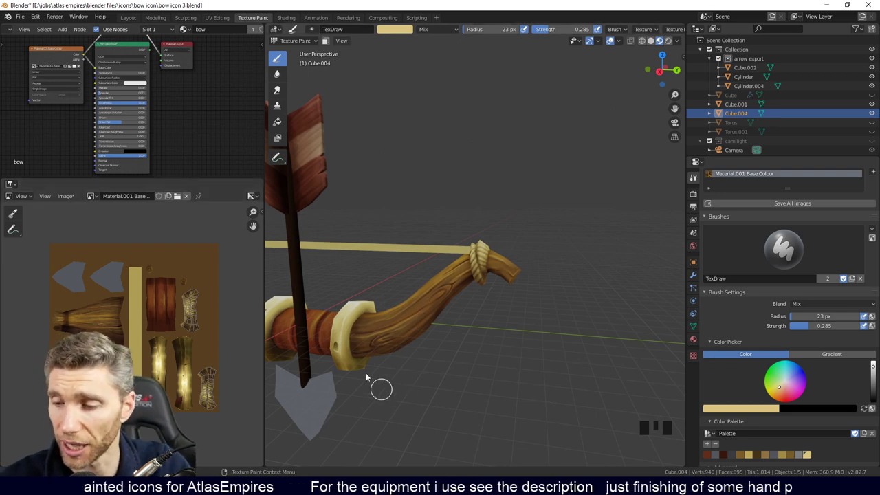
{"action": "middle_click_drag", "start_coordinate": [532, 257], "coordinate": [551, 315], "text": "ctrl"}
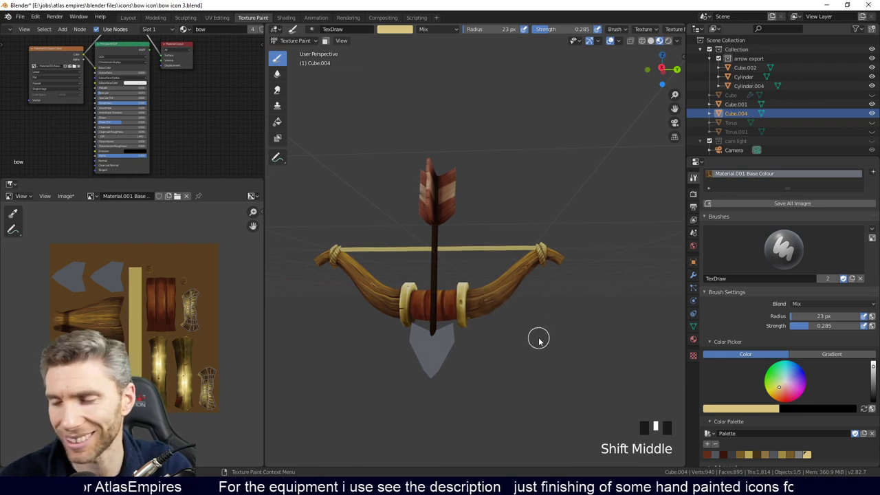
{"action": "middle_click_drag", "start_coordinate": [564, 291], "coordinate": [556, 320]}
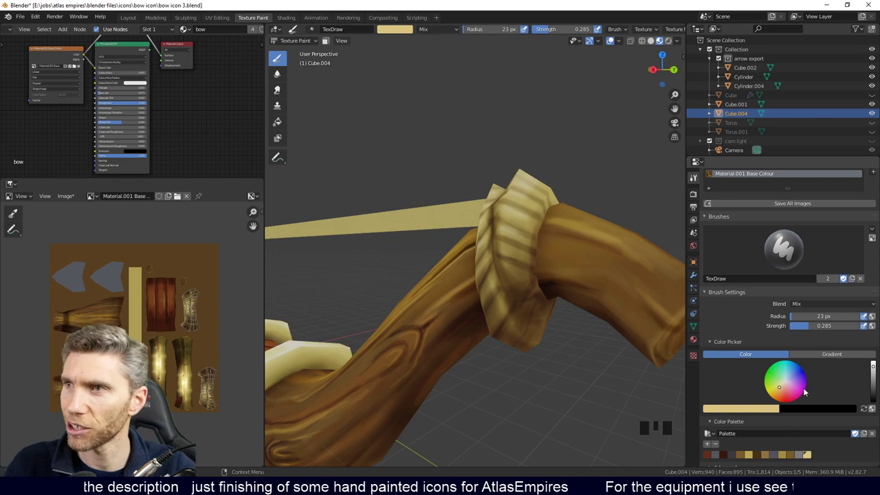
Choose the dark brown palette colour, Multiply blending and a 43 px brush, and shade the front of the string wrap.
{"action": "left_click", "coordinate": [756, 454]}
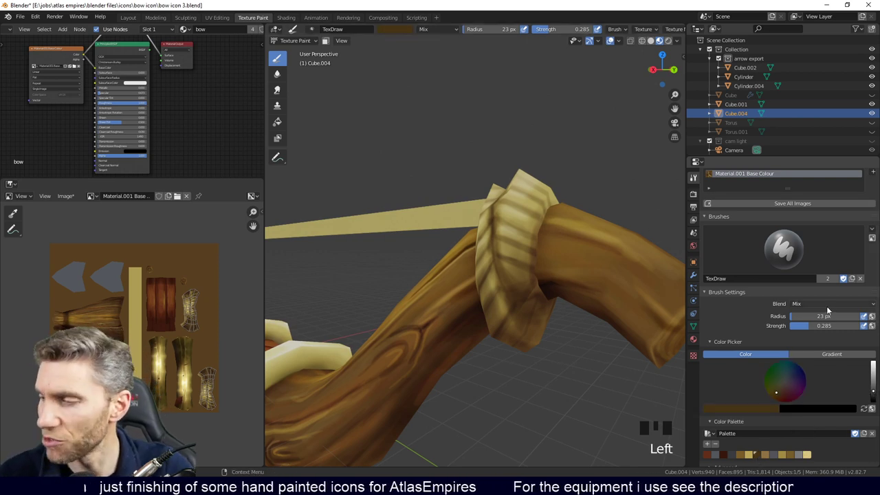
{"action": "left_click", "coordinate": [801, 303]}
{"action": "left_click", "coordinate": [795, 337]}
{"action": "key", "text": "f"}
{"action": "left_click", "coordinate": [555, 254]}
{"action": "mouse_move", "coordinate": [552, 226]}
{"action": "left_mouse_down"}
{"action": "mouse_move", "coordinate": [534, 255]}
{"action": "mouse_move", "coordinate": [536, 323]}
{"action": "left_mouse_up"}
{"action": "left_click", "coordinate": [536, 323]}
{"action": "left_click", "coordinate": [526, 309]}
{"action": "left_click", "coordinate": [501, 275]}
{"action": "left_click", "coordinate": [510, 283]}
{"action": "left_click", "coordinate": [524, 292]}
{"action": "left_click", "coordinate": [536, 300]}
Continue the dark brown Multiply shading around the remaining sides of the string wrap.
{"action": "mouse_move", "coordinate": [552, 279]}
{"action": "middle_mouse_down"}
{"action": "mouse_move", "coordinate": [624, 208]}
{"action": "mouse_move", "coordinate": [606, 175]}
{"action": "middle_mouse_up"}
{"action": "left_click", "coordinate": [594, 220]}
{"action": "left_click", "coordinate": [602, 221]}
{"action": "left_click", "coordinate": [609, 222]}
{"action": "left_click", "coordinate": [606, 175]}
{"action": "left_click", "coordinate": [607, 173]}
{"action": "left_click", "coordinate": [611, 171]}
{"action": "mouse_move", "coordinate": [560, 117]}
{"action": "middle_mouse_down"}
{"action": "mouse_move", "coordinate": [620, 187]}
{"action": "mouse_move", "coordinate": [597, 218]}
{"action": "mouse_move", "coordinate": [569, 334]}
{"action": "mouse_move", "coordinate": [548, 330]}
{"action": "mouse_move", "coordinate": [552, 261]}
{"action": "mouse_move", "coordinate": [513, 317]}
{"action": "mouse_move", "coordinate": [514, 284]}
{"action": "mouse_move", "coordinate": [569, 281]}
{"action": "mouse_move", "coordinate": [541, 311]}
{"action": "mouse_move", "coordinate": [597, 279]}
{"action": "middle_mouse_up"}
{"action": "left_click", "coordinate": [615, 203]}
{"action": "left_click", "coordinate": [513, 316]}
{"action": "left_click", "coordinate": [513, 283]}
{"action": "left_click", "coordinate": [541, 311]}
{"action": "middle_click_drag", "start_coordinate": [600, 310], "coordinate": [573, 357]}
{"action": "middle_click_drag", "start_coordinate": [577, 309], "coordinate": [380, 453], "text": "shift"}
{"action": "middle_click_drag", "start_coordinate": [534, 325], "coordinate": [556, 231], "text": "shift"}
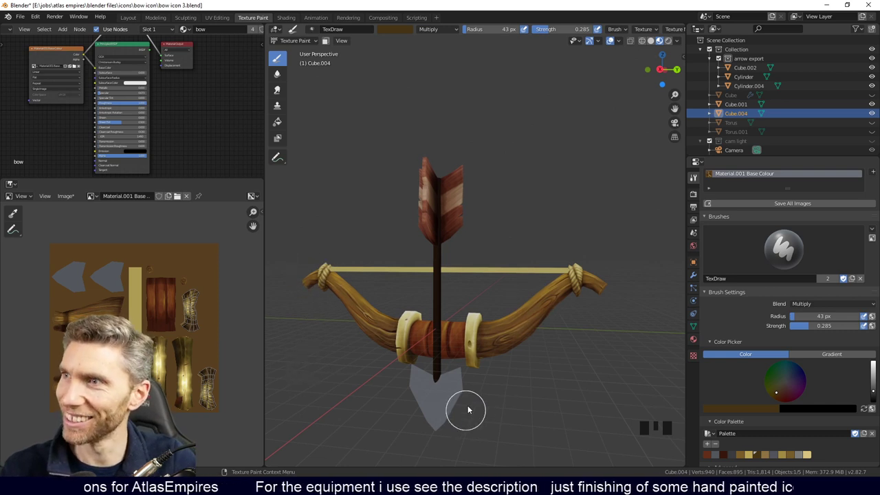
Review the shaded string wraps on the complete bow and look over the texture image at closer range.
{"action": "mouse_move", "coordinate": [529, 254]}
{"action": "middle_mouse_down"}
{"action": "mouse_move", "coordinate": [552, 260]}
{"action": "mouse_move", "coordinate": [553, 283]}
{"action": "mouse_move", "coordinate": [534, 289]}
{"action": "mouse_move", "coordinate": [527, 328]}
{"action": "mouse_move", "coordinate": [559, 318]}
{"action": "mouse_move", "coordinate": [554, 329]}
{"action": "middle_mouse_up"}
{"action": "middle_click_drag", "start_coordinate": [572, 279], "coordinate": [614, 231]}
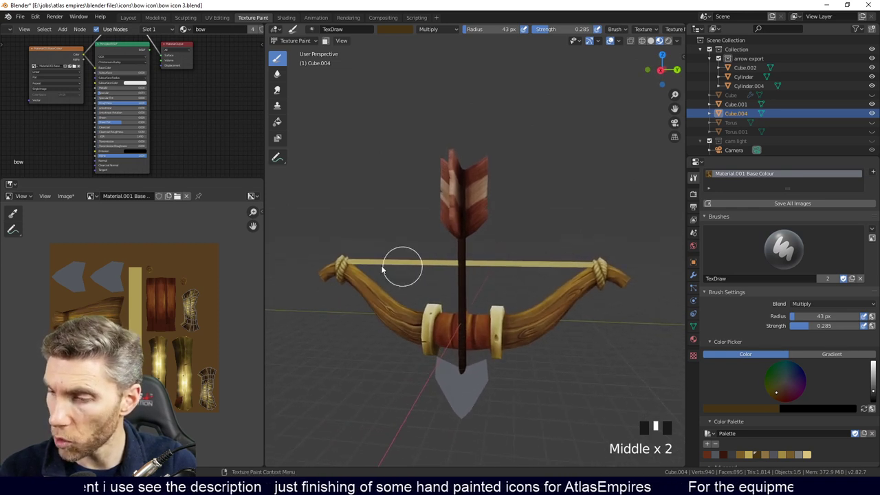
{"action": "middle_click_drag", "start_coordinate": [565, 276], "coordinate": [606, 267], "text": "shift"}
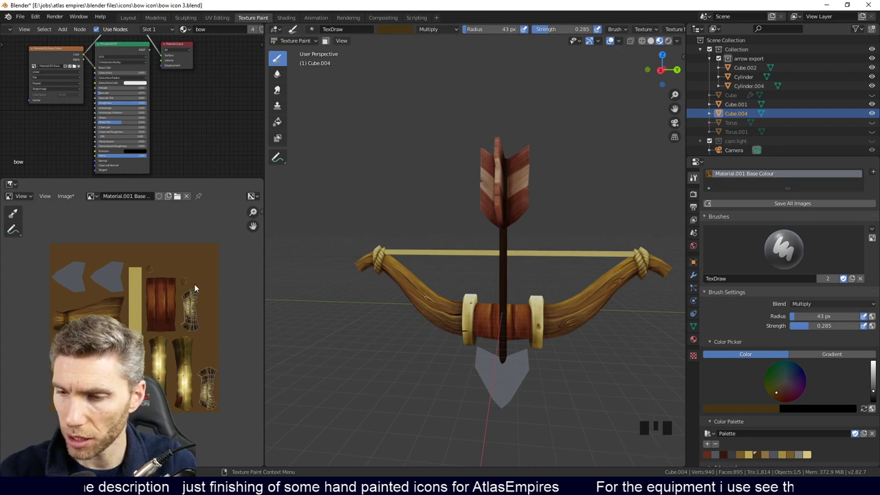
{"action": "middle_click_drag", "start_coordinate": [171, 306], "coordinate": [192, 287], "text": "shift"}
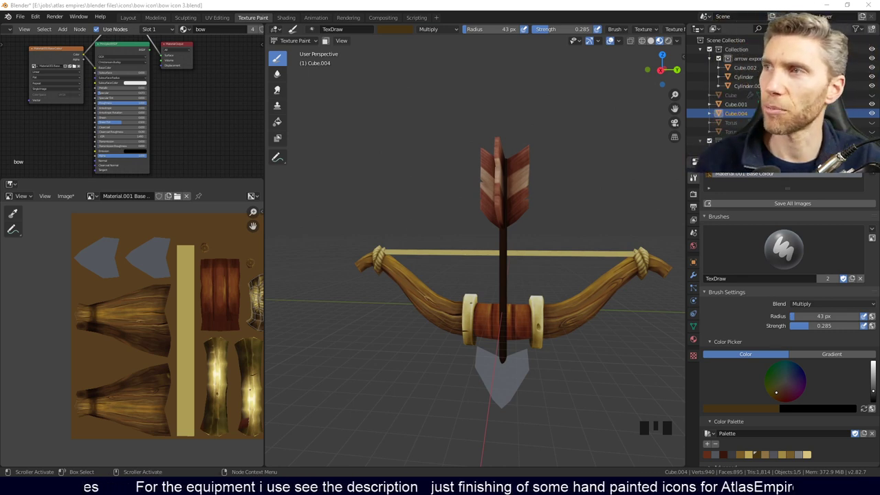
{"action": "left_click", "coordinate": [711, 351]}
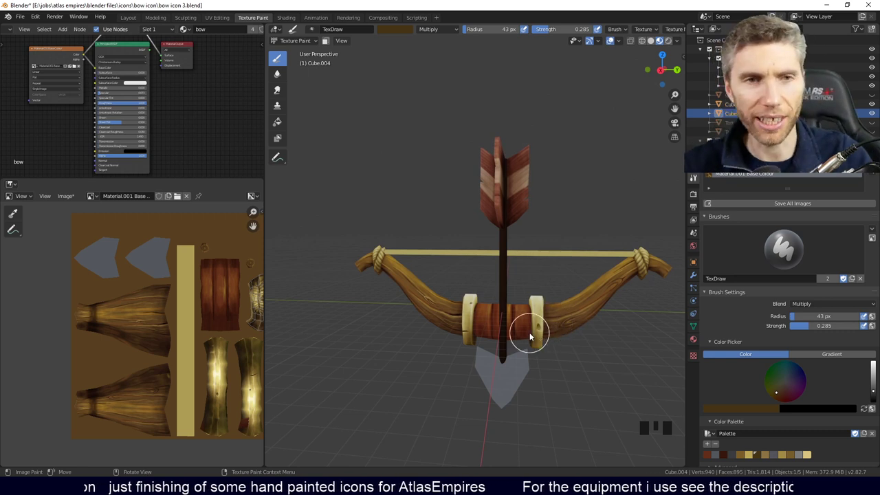
Pick a dark green brush colour and inspect the bow and arrow from several angles.
{"action": "left_click", "coordinate": [766, 371]}
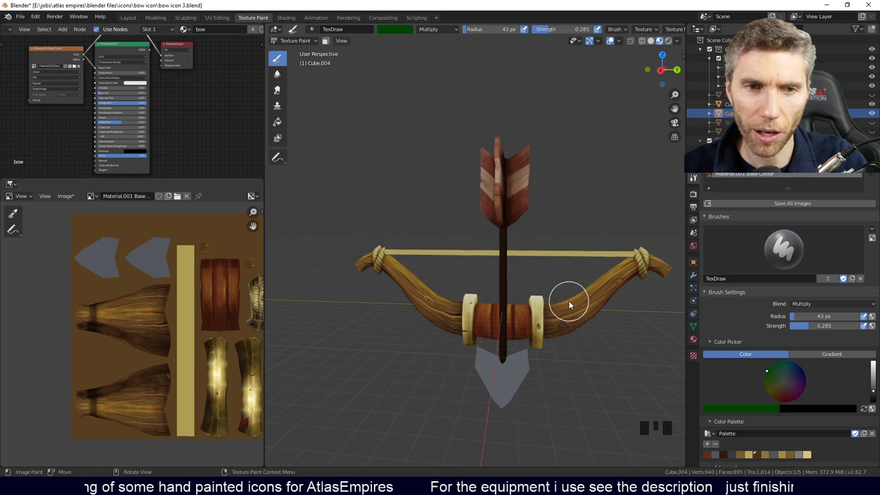
{"action": "middle_click_drag", "start_coordinate": [559, 332], "coordinate": [538, 335]}
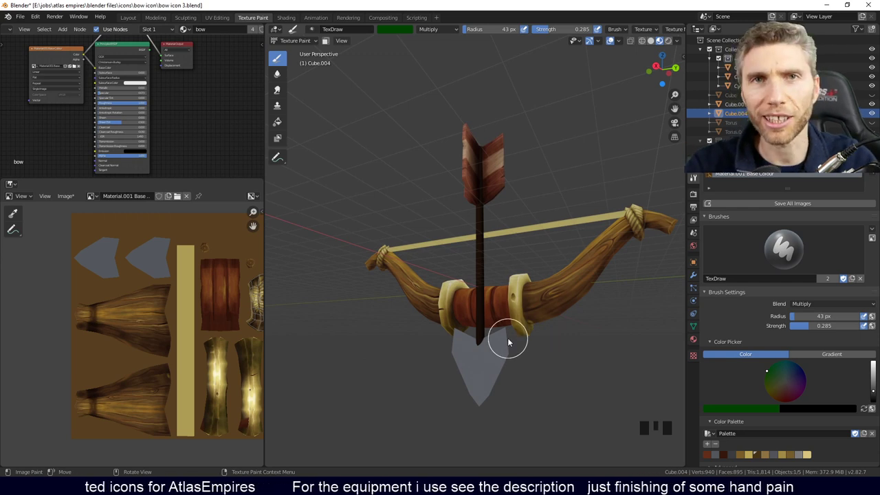
{"action": "mouse_move", "coordinate": [549, 315]}
{"action": "middle_mouse_down"}
{"action": "mouse_move", "coordinate": [517, 337]}
{"action": "mouse_move", "coordinate": [534, 324]}
{"action": "middle_mouse_up"}
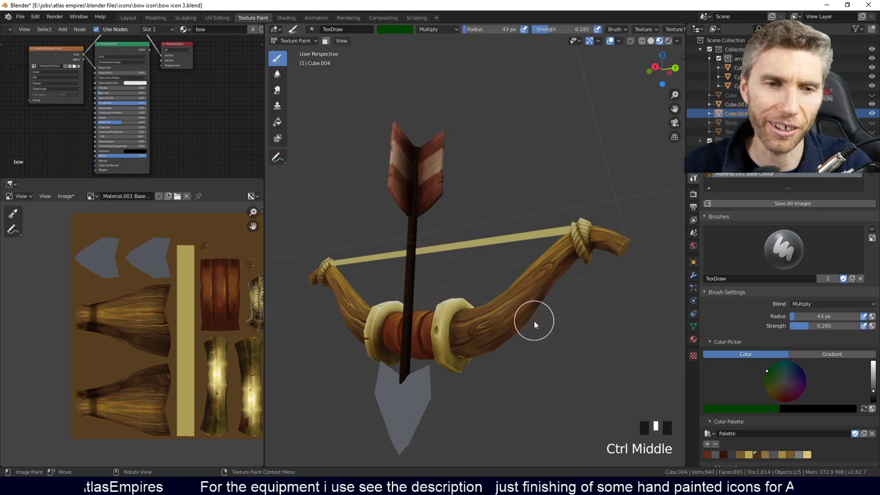
{"action": "left_click", "coordinate": [550, 310]}
{"action": "middle_click_drag", "start_coordinate": [549, 310], "coordinate": [565, 326]}
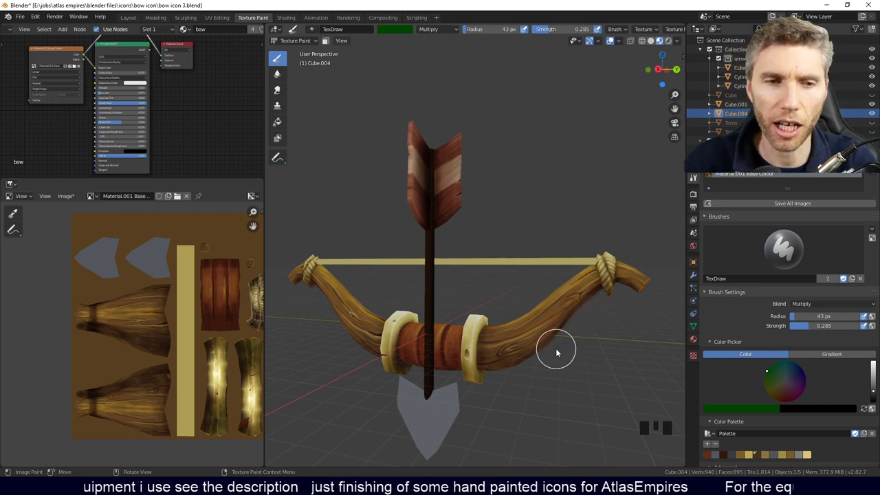
{"action": "mouse_move", "coordinate": [565, 335]}
{"action": "middle_mouse_down", "text": "shift"}
{"action": "mouse_move", "coordinate": [540, 332]}
{"action": "mouse_move", "coordinate": [581, 306]}
{"action": "middle_mouse_up", "text": "shift"}
{"action": "left_click", "coordinate": [656, 390]}
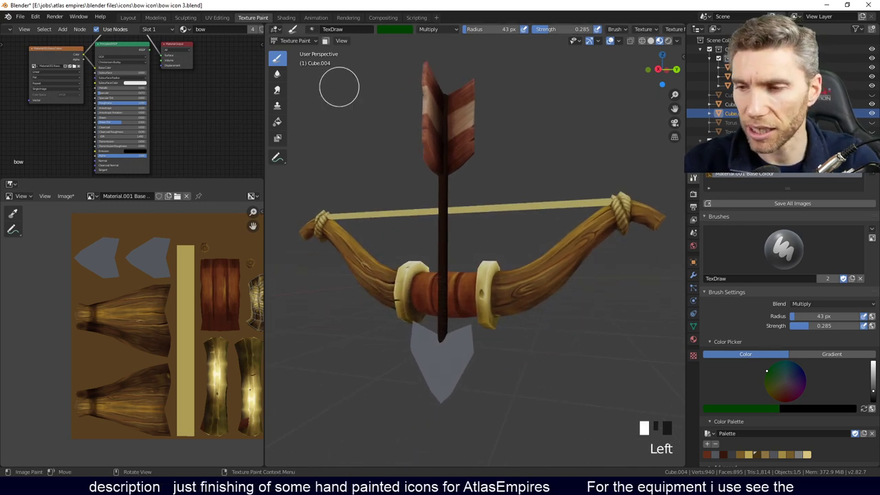
{"action": "middle_click_drag", "start_coordinate": [527, 349], "coordinate": [503, 345]}
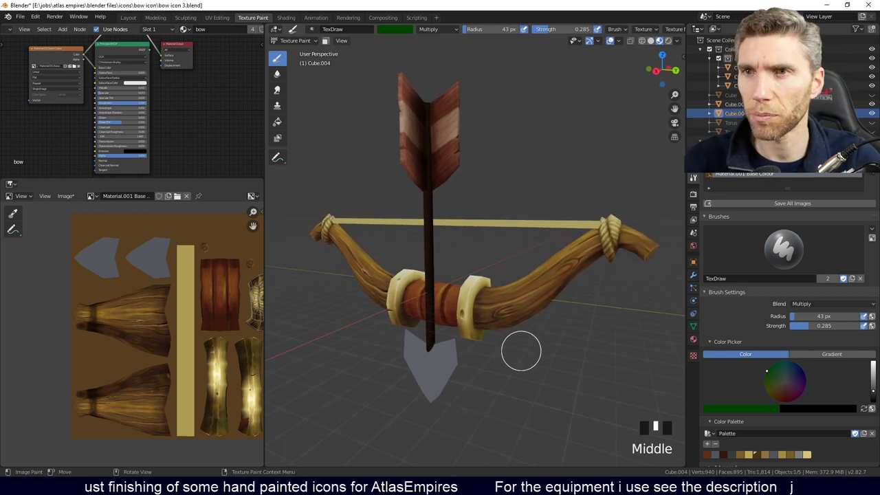
{"action": "left_click", "coordinate": [508, 316]}
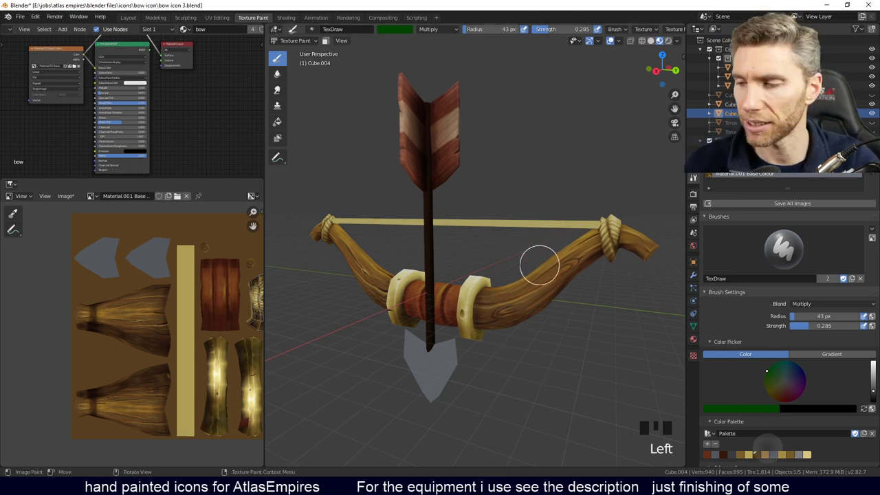
{"action": "middle_click_drag", "start_coordinate": [571, 270], "coordinate": [568, 277]}
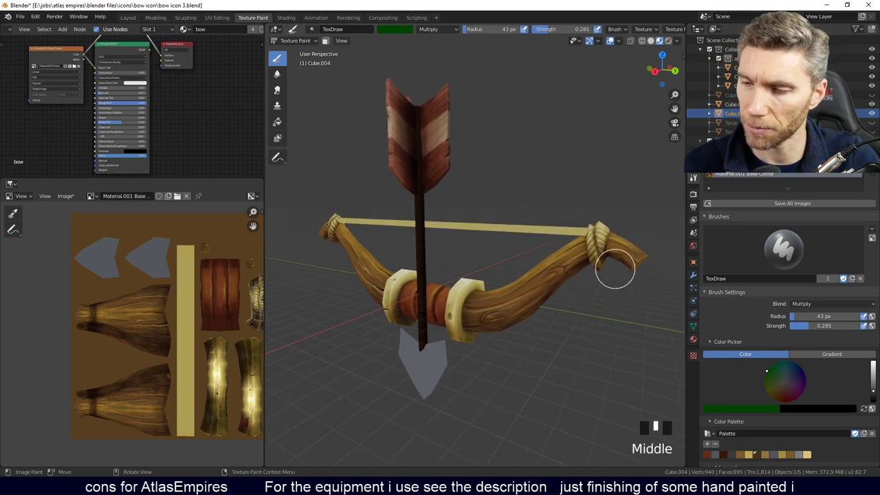
In the UV editing workspace, leave Edit Mode on the string wrap, select the bowstring and put it into Edit Mode.
{"action": "middle_click_drag", "start_coordinate": [208, 296], "coordinate": [154, 303]}
{"action": "middle_click_drag", "start_coordinate": [128, 414], "coordinate": [142, 272], "text": "ctrl"}
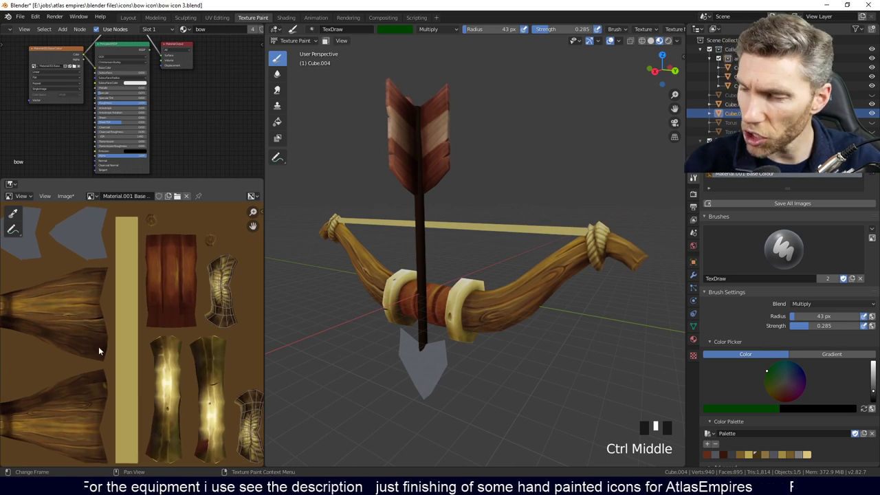
{"action": "left_click", "coordinate": [516, 236]}
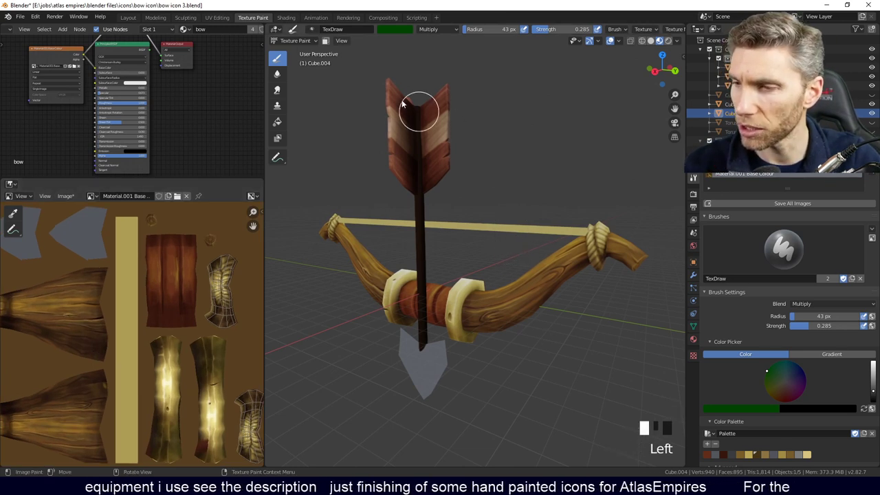
{"action": "left_click", "coordinate": [217, 17]}
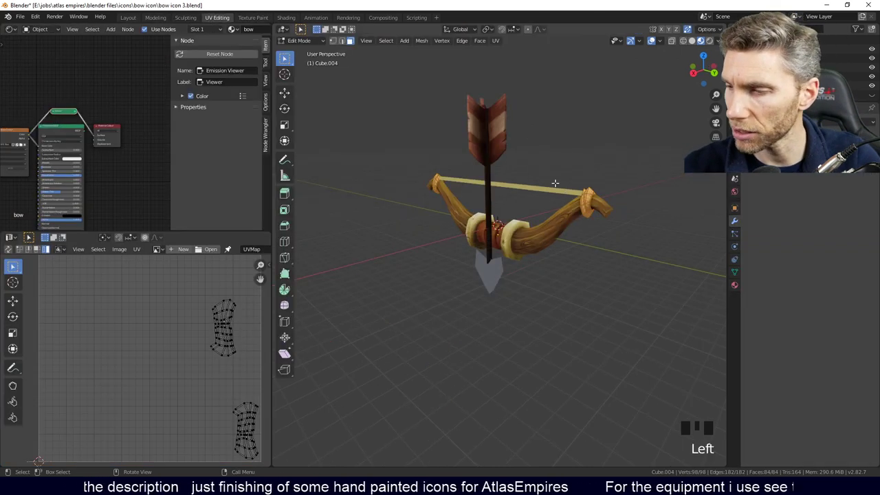
{"action": "left_click_drag", "start_coordinate": [299, 40], "coordinate": [323, 53]}
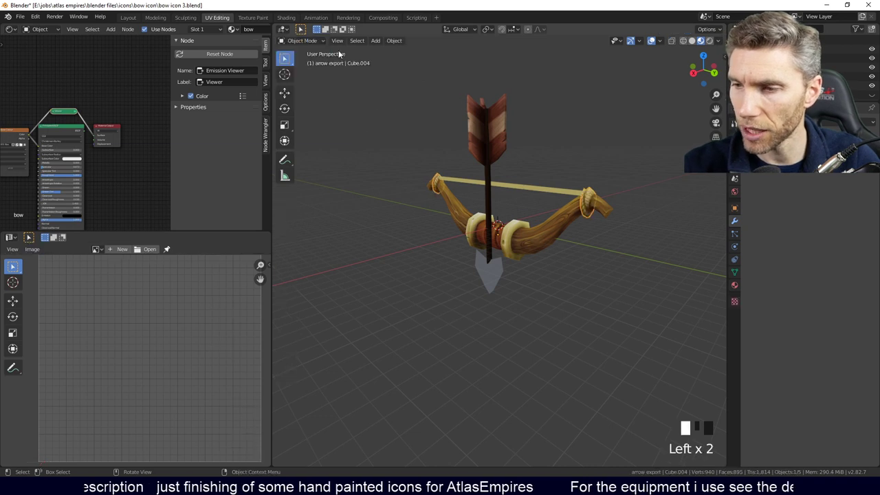
{"action": "left_click", "coordinate": [541, 190]}
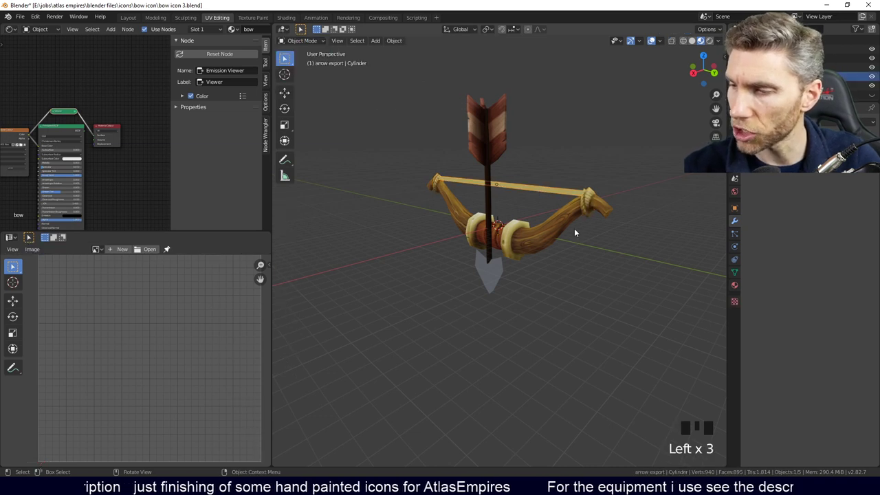
{"action": "left_click", "coordinate": [305, 41]}
{"action": "left_click", "coordinate": [316, 62]}
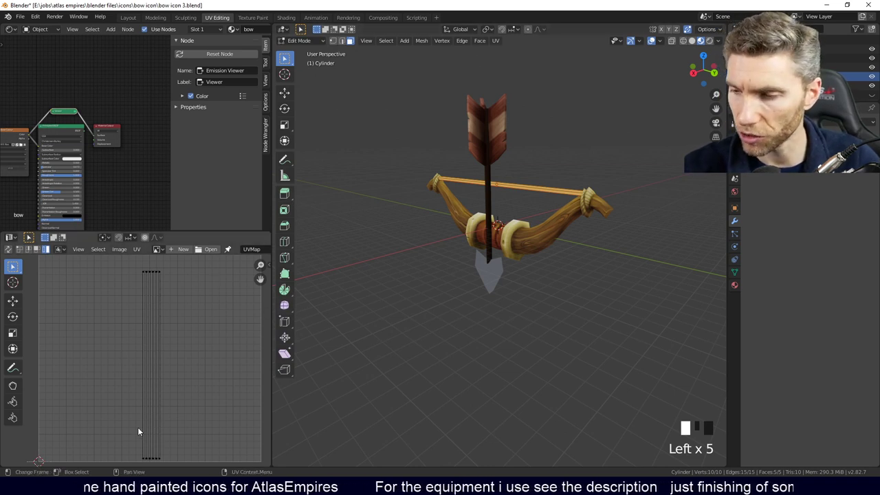
Return to texture painting, frame the bowstring's strip in the texture image and switch the image editor to Paint mode.
{"action": "left_click", "coordinate": [260, 18]}
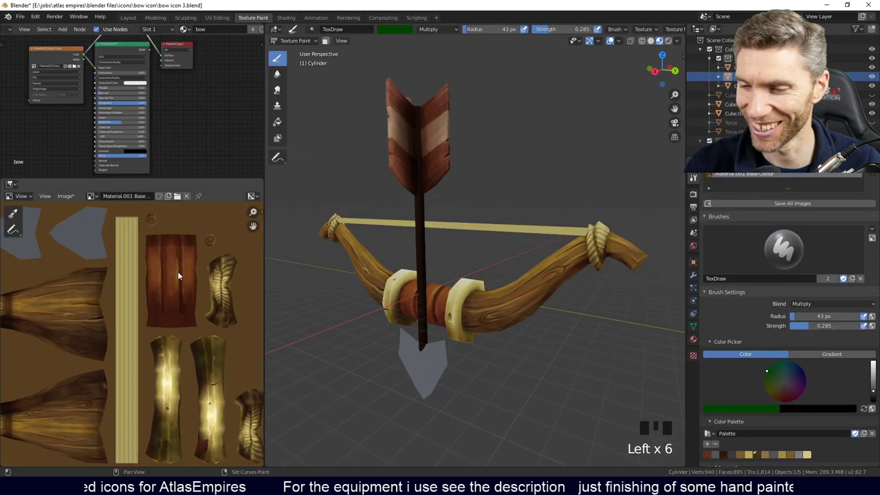
{"action": "scroll", "coordinate": [194, 325], "scroll_direction": "left", "scroll_amount": 2, "text": "ctrl"}
{"action": "middle_click_drag", "start_coordinate": [543, 269], "coordinate": [553, 249]}
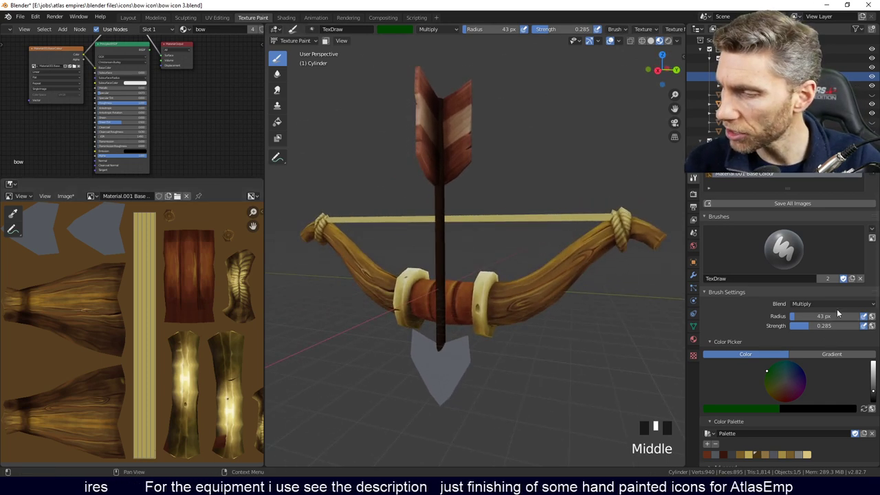
{"action": "scroll", "coordinate": [148, 258], "scroll_direction": "up", "scroll_amount": 2}
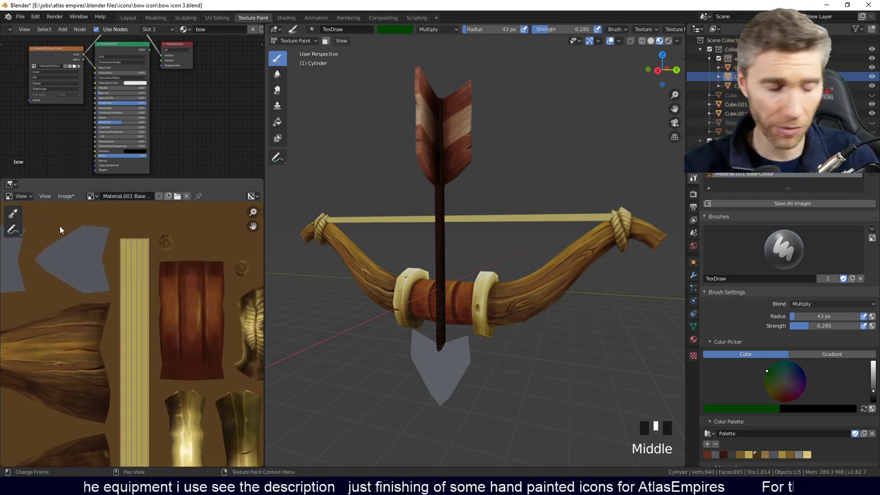
{"action": "left_click", "coordinate": [25, 196]}
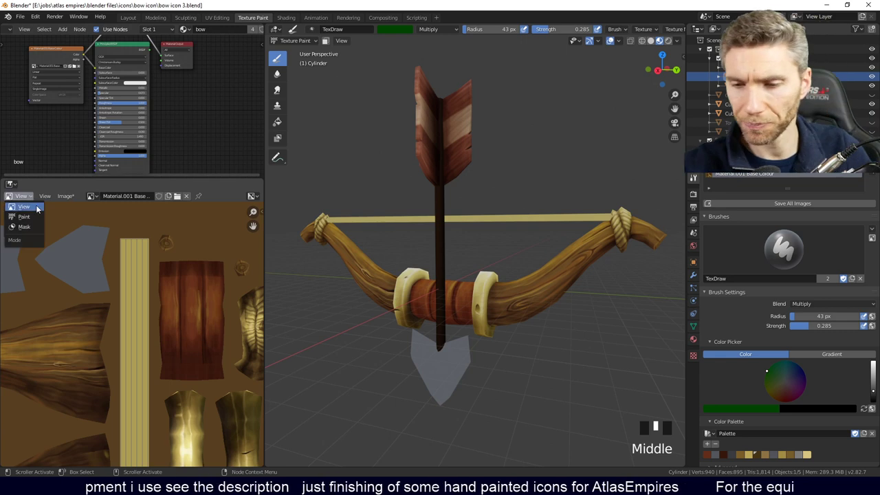
{"action": "left_click", "coordinate": [24, 215]}
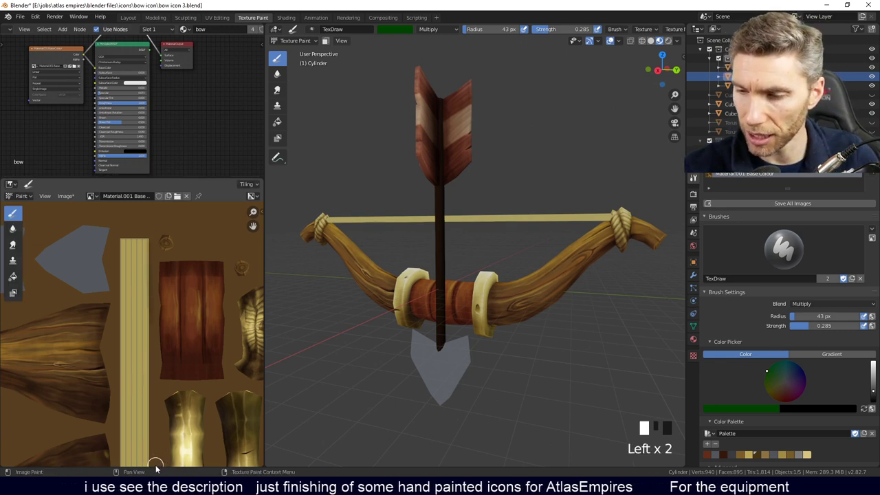
{"action": "mouse_move", "coordinate": [138, 280]}
{"action": "left_mouse_down"}
{"action": "mouse_move", "coordinate": [126, 387]}
{"action": "mouse_move", "coordinate": [143, 434]}
{"action": "left_mouse_up"}
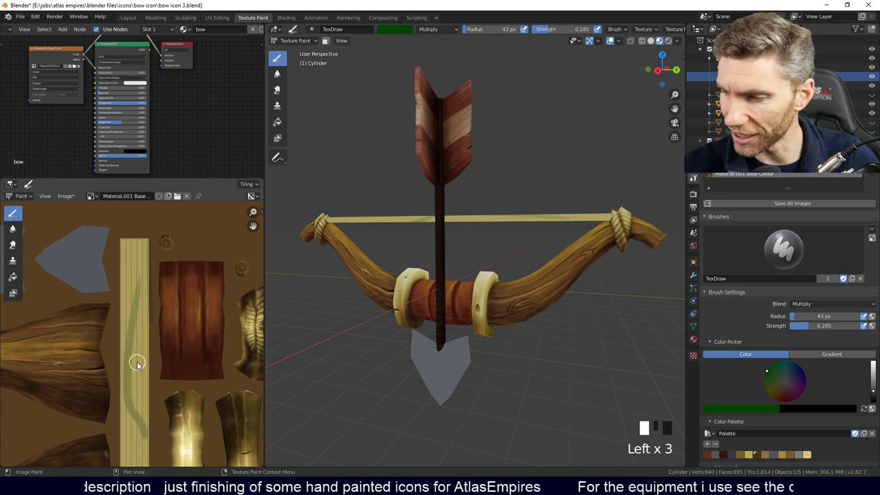
{"action": "key", "text": "ctrl+z"}
{"action": "scroll", "coordinate": [157, 353], "scroll_direction": "down", "scroll_amount": 1}
{"action": "mouse_move", "coordinate": [157, 353]}
{"action": "middle_mouse_down"}
{"action": "mouse_move", "coordinate": [144, 269]}
{"action": "mouse_move", "coordinate": [142, 292]}
{"action": "middle_mouse_up"}
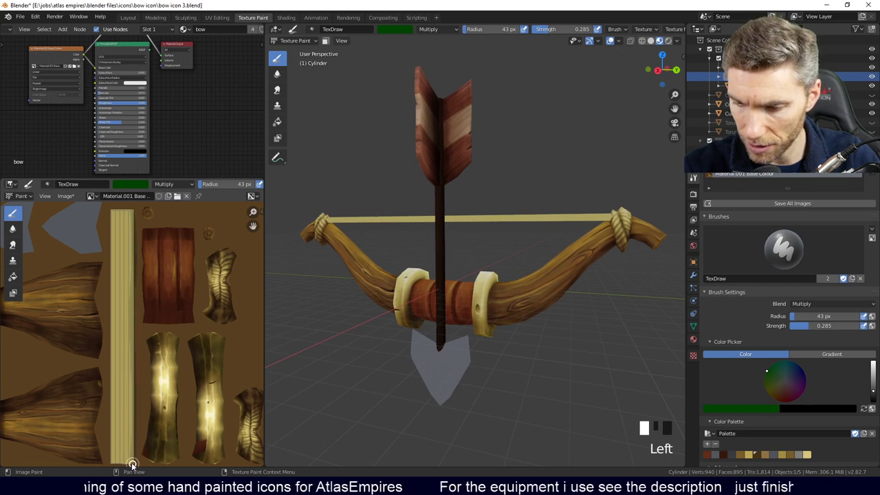
{"action": "middle_click_drag", "start_coordinate": [174, 354], "coordinate": [176, 371]}
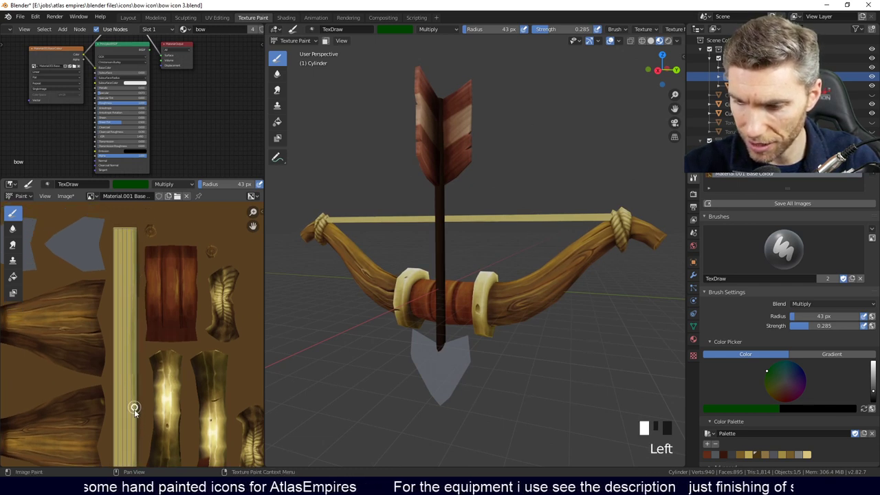
{"action": "middle_click_drag", "start_coordinate": [563, 275], "coordinate": [522, 211]}
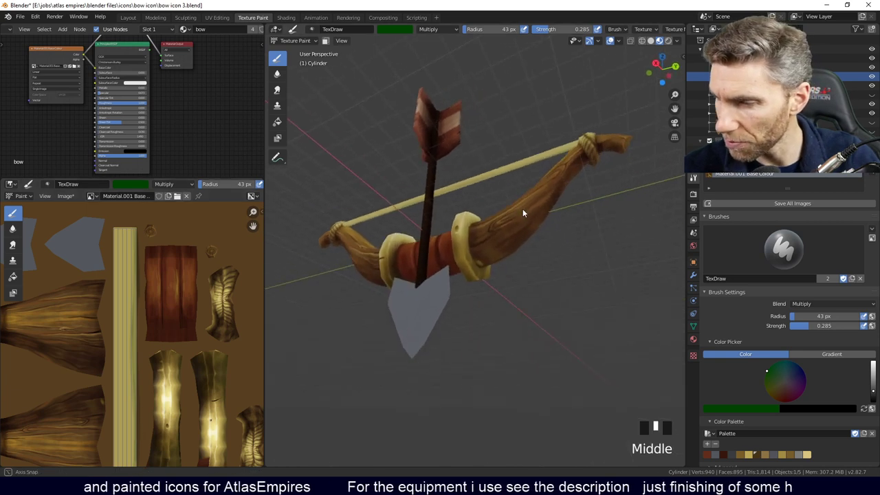
{"action": "scroll", "coordinate": [163, 310], "scroll_direction": "down", "scroll_amount": 3}
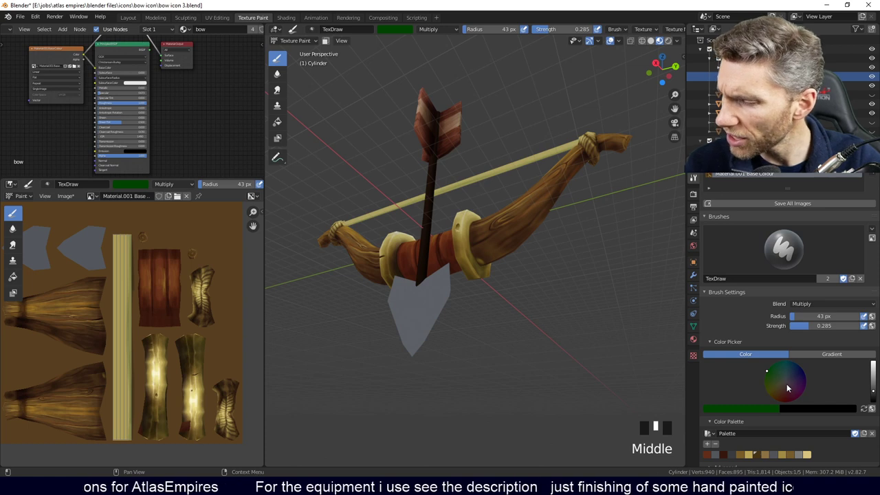
{"action": "key", "text": "ctrl+z"}
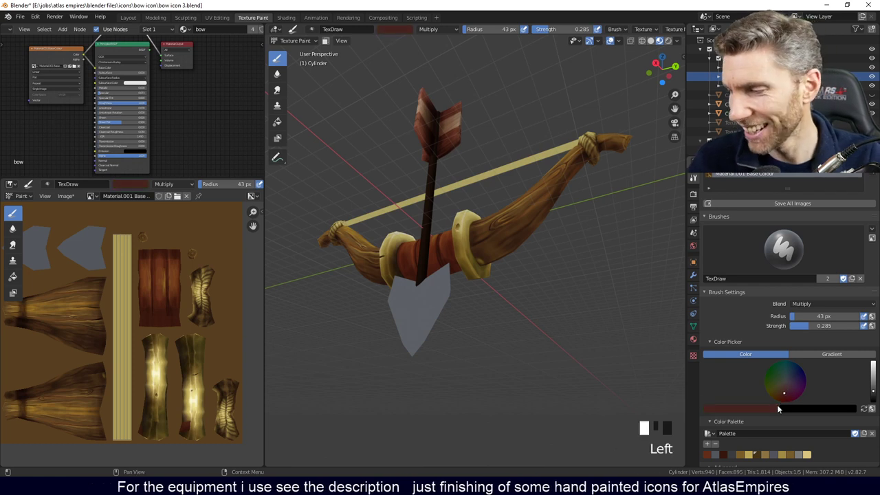
Shade along the length of the bowstring's strip in the texture image with a dark red Multiply brush of 76 px radius.
{"action": "left_click_drag", "start_coordinate": [130, 237], "coordinate": [122, 433]}
{"action": "key", "text": "f"}
{"action": "left_click", "coordinate": [126, 347]}
{"action": "key", "text": "f"}
{"action": "left_click", "coordinate": [128, 241]}
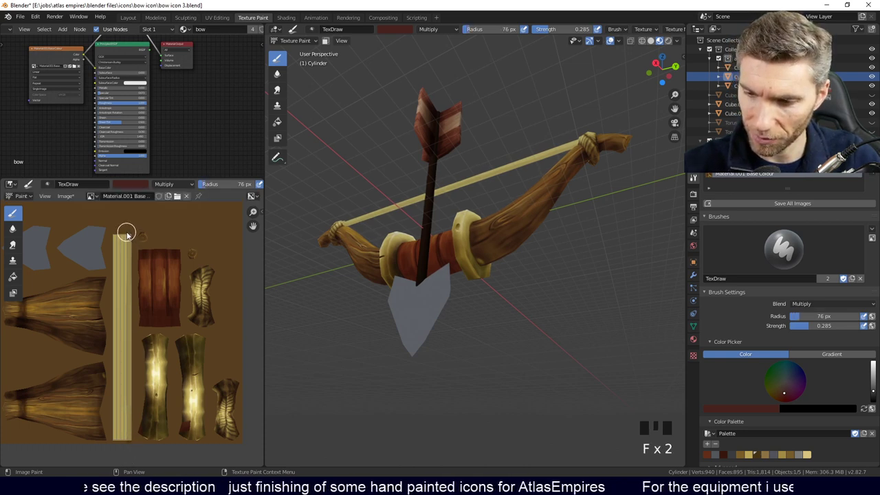
{"action": "left_click_drag", "start_coordinate": [127, 319], "coordinate": [125, 440]}
Examine the shaded bowstring on the whole bow from several angles and distances.
{"action": "middle_click_drag", "start_coordinate": [495, 220], "coordinate": [544, 237]}
{"action": "middle_click_drag", "start_coordinate": [447, 252], "coordinate": [540, 277]}
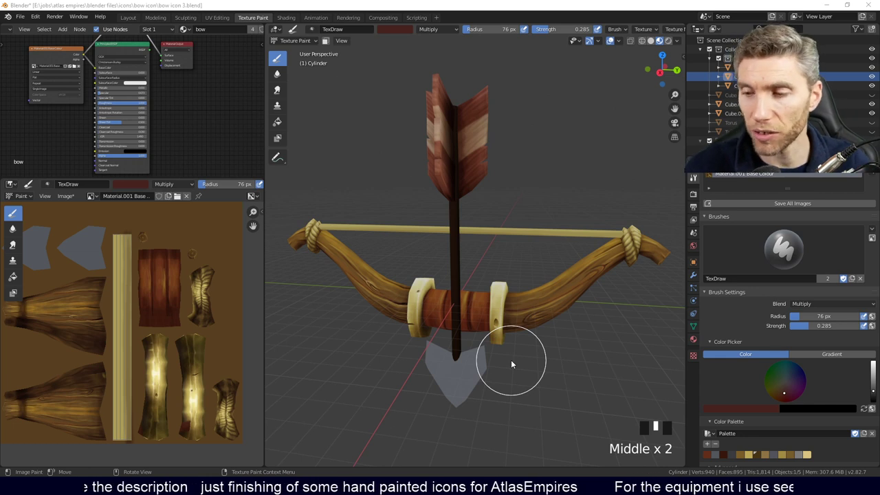
{"action": "left_click_drag", "start_coordinate": [511, 360], "coordinate": [523, 402]}
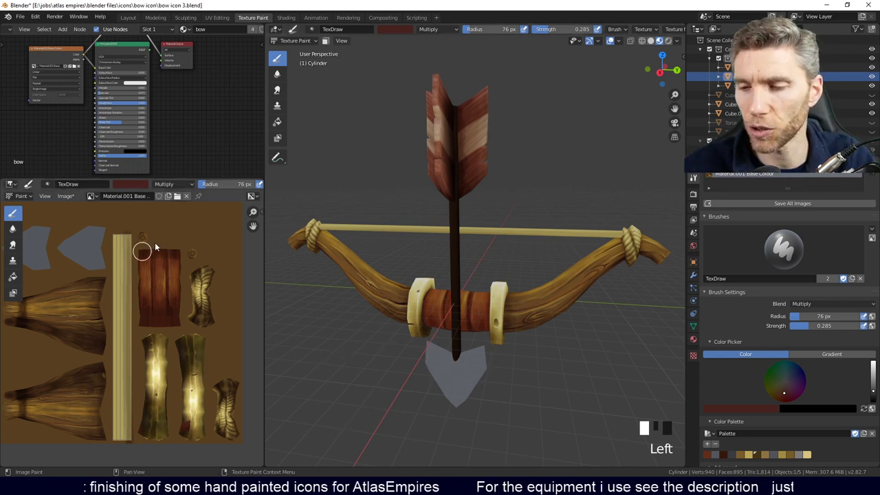
{"action": "middle_click_drag", "start_coordinate": [472, 315], "coordinate": [589, 234], "text": "ctrl"}
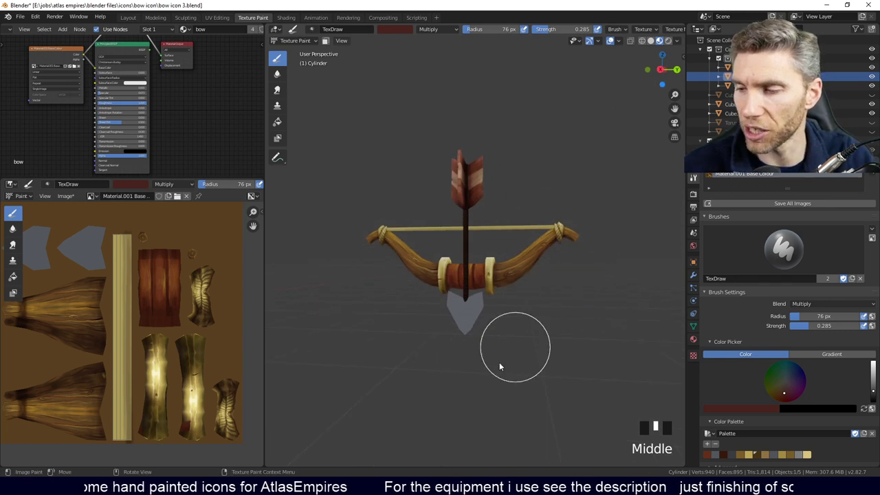
{"action": "middle_click_drag", "start_coordinate": [528, 312], "coordinate": [501, 323], "text": "ctrl"}
{"action": "middle_click_drag", "start_coordinate": [501, 323], "coordinate": [491, 319], "text": "shift"}
{"action": "scroll", "coordinate": [194, 281], "scroll_direction": "up", "scroll_amount": 2}
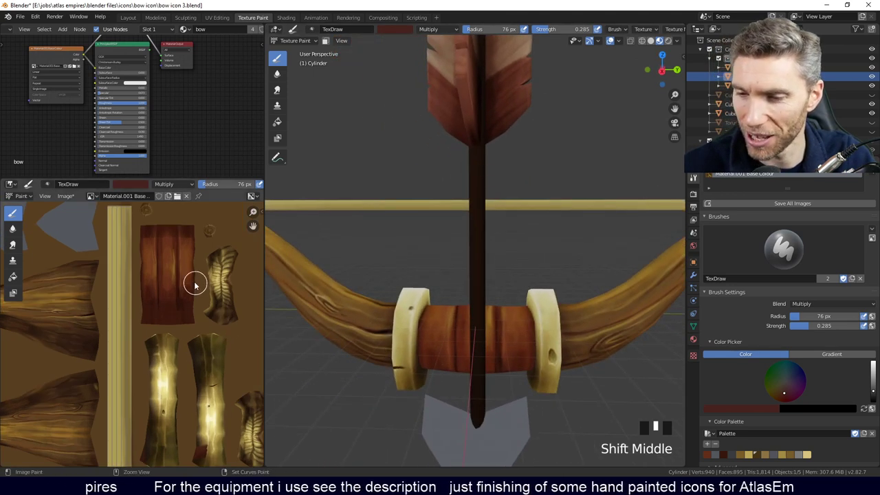
Set the paint brush to a radius of 26 px and a strength of 0.421 for the bowstring's strip.
{"action": "middle_click_drag", "start_coordinate": [161, 251], "coordinate": [181, 299], "text": "shift"}
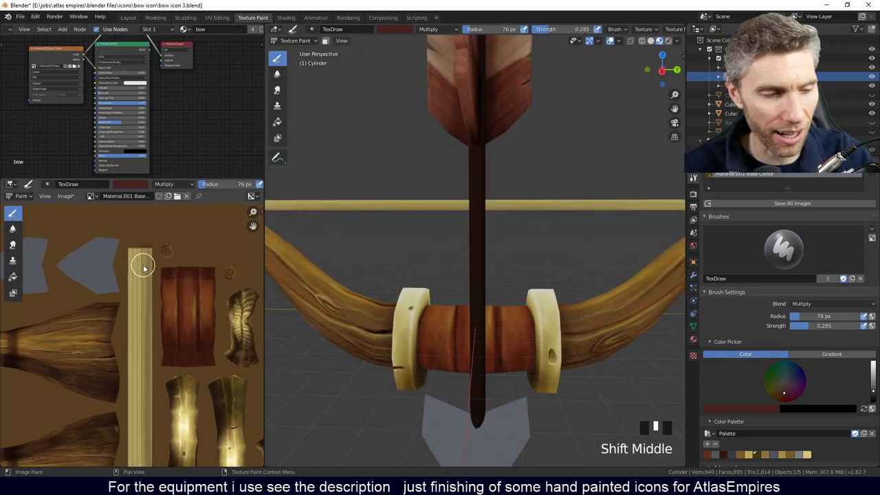
{"action": "key", "text": "f"}
{"action": "left_click", "coordinate": [132, 269]}
{"action": "key", "text": "shift+f"}
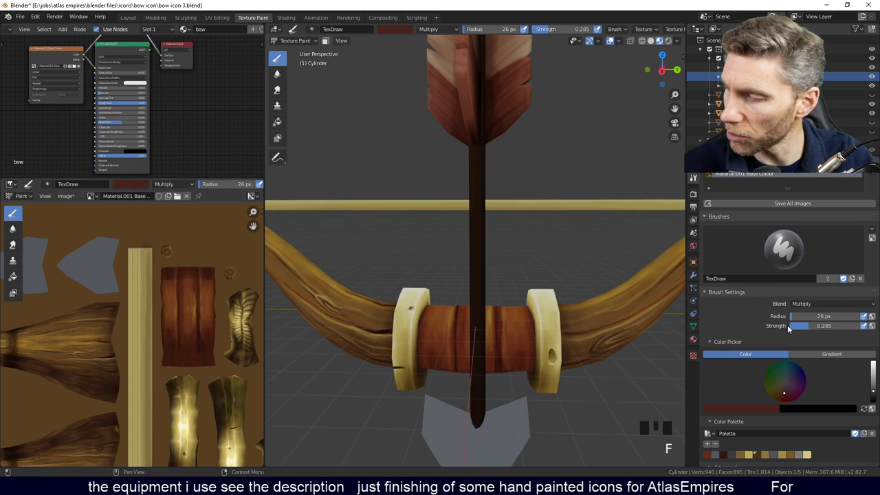
{"action": "left_click", "coordinate": [156, 255]}
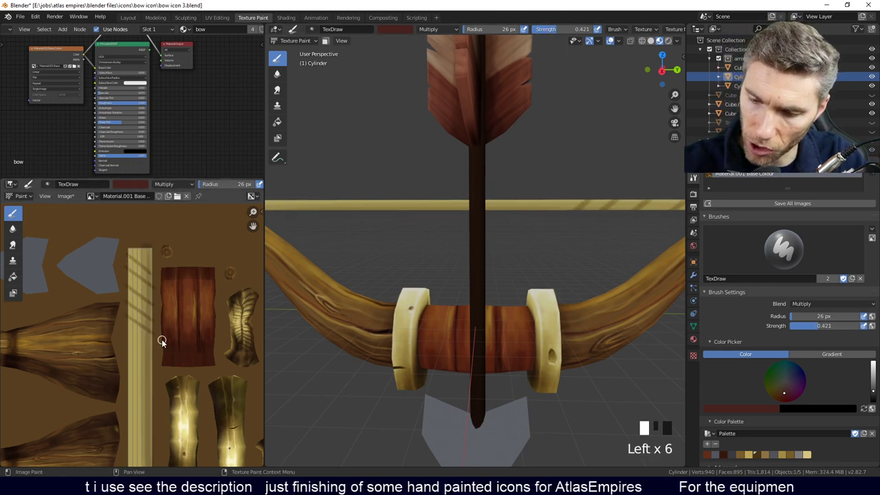
{"action": "middle_click_drag", "start_coordinate": [632, 236], "coordinate": [596, 281], "text": "ctrl"}
{"action": "key", "text": "ctrl+z"}
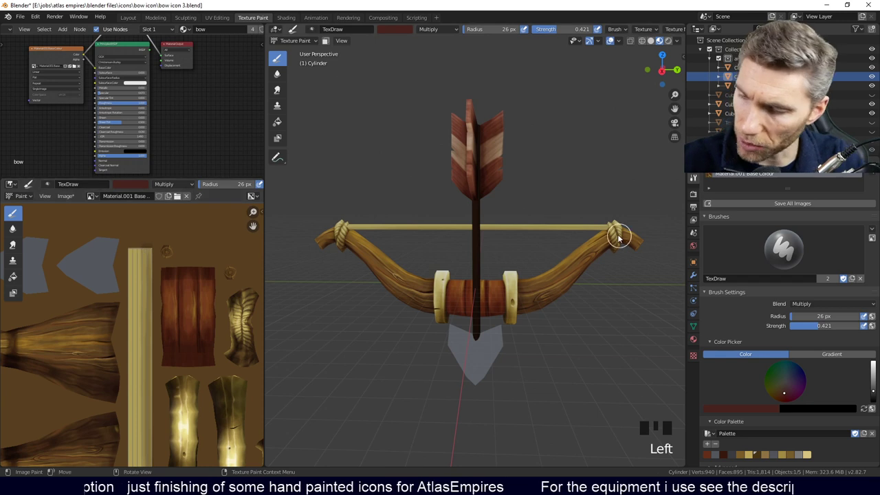
Paint thin diagonal dark red stripes across the upper half of the bowstring's strip with a 17 px brush radius.
{"action": "key", "text": "f"}
{"action": "left_click", "coordinate": [137, 250]}
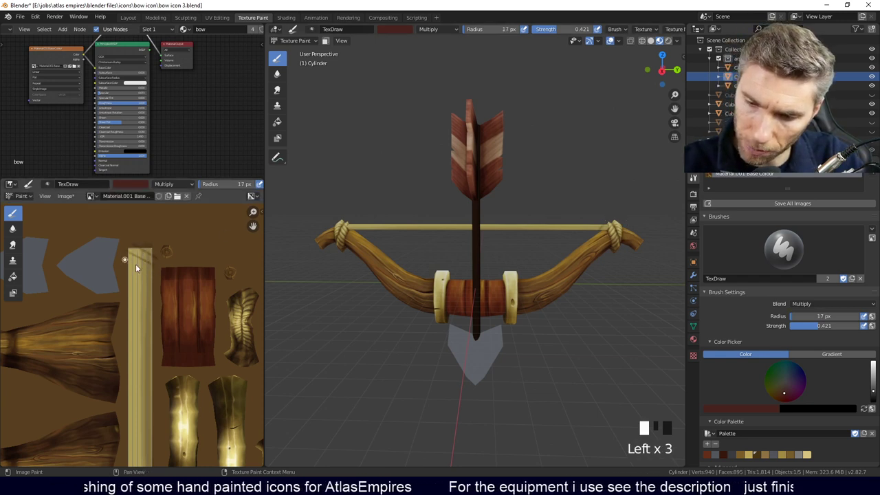
{"action": "mouse_move", "coordinate": [126, 282]}
{"action": "left_mouse_down"}
{"action": "mouse_move", "coordinate": [155, 297]}
{"action": "mouse_move", "coordinate": [129, 292]}
{"action": "left_mouse_up"}
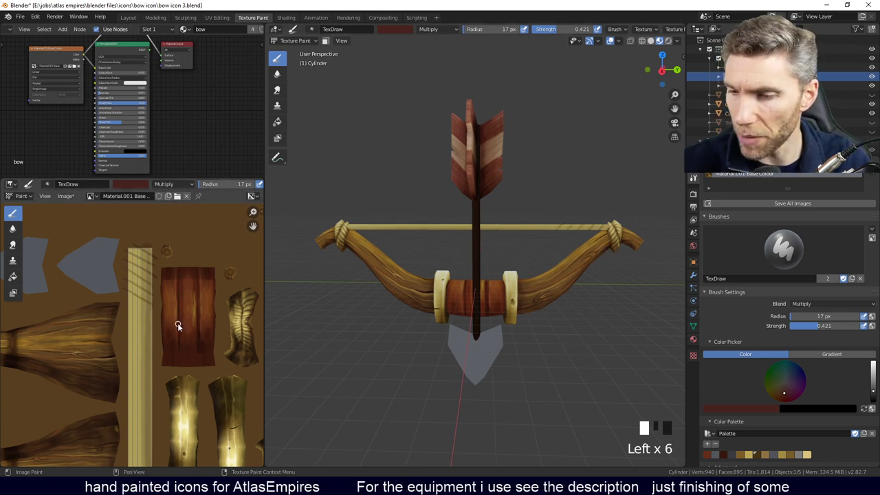
{"action": "scroll", "coordinate": [177, 323], "scroll_direction": "up", "scroll_amount": 1}
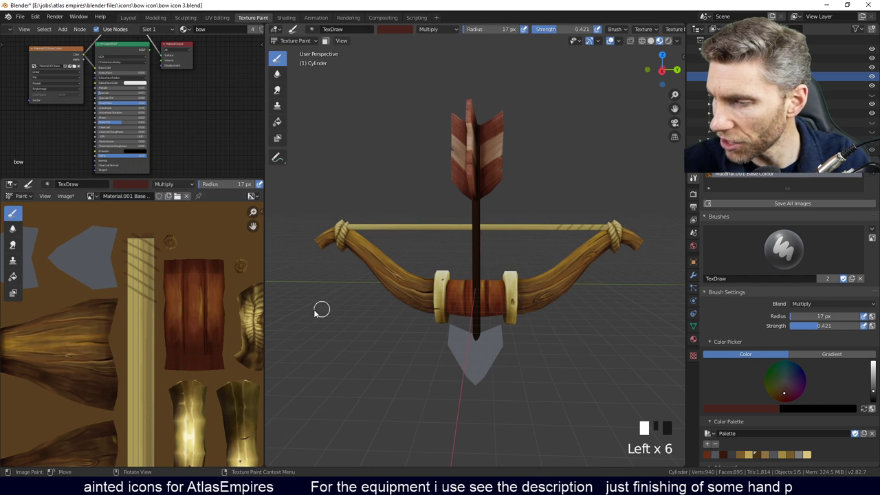
{"action": "scroll", "coordinate": [210, 258], "scroll_direction": "up", "scroll_amount": 1}
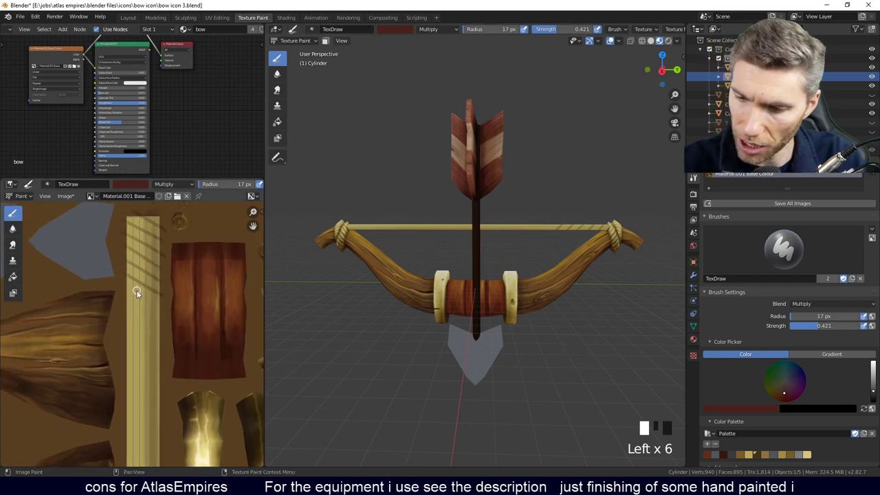
{"action": "left_click", "coordinate": [124, 291]}
{"action": "left_click_drag", "start_coordinate": [143, 319], "coordinate": [163, 328]}
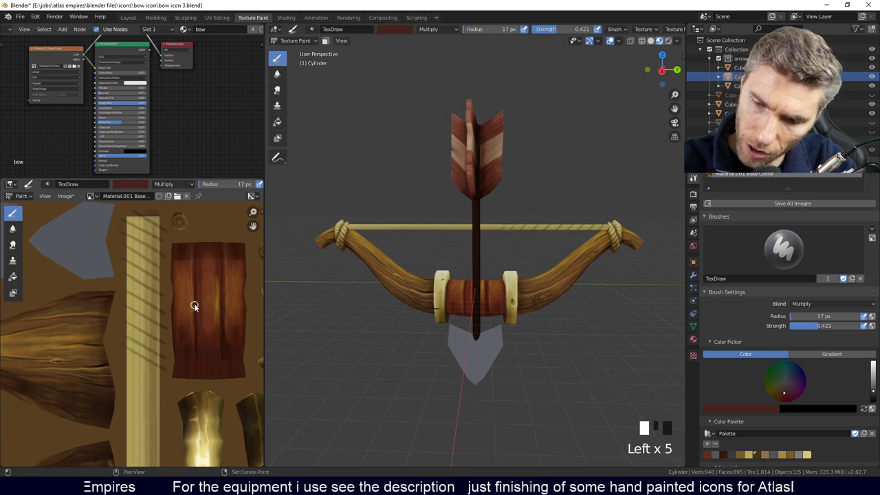
{"action": "scroll", "coordinate": [145, 303], "scroll_direction": "down", "scroll_amount": 3}
{"action": "left_click", "coordinate": [143, 339]}
{"action": "left_click", "coordinate": [166, 361]}
Continue the diagonal rope stripes down the lower half of the bowstring's strip to its end.
{"action": "middle_click_drag", "start_coordinate": [223, 331], "coordinate": [230, 237]}
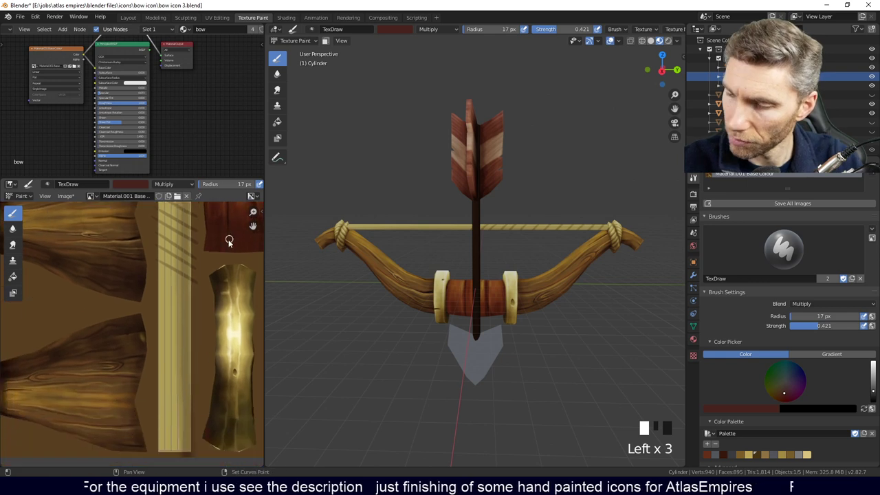
{"action": "left_click", "coordinate": [190, 299]}
{"action": "left_click", "coordinate": [193, 316]}
{"action": "left_click", "coordinate": [154, 305]}
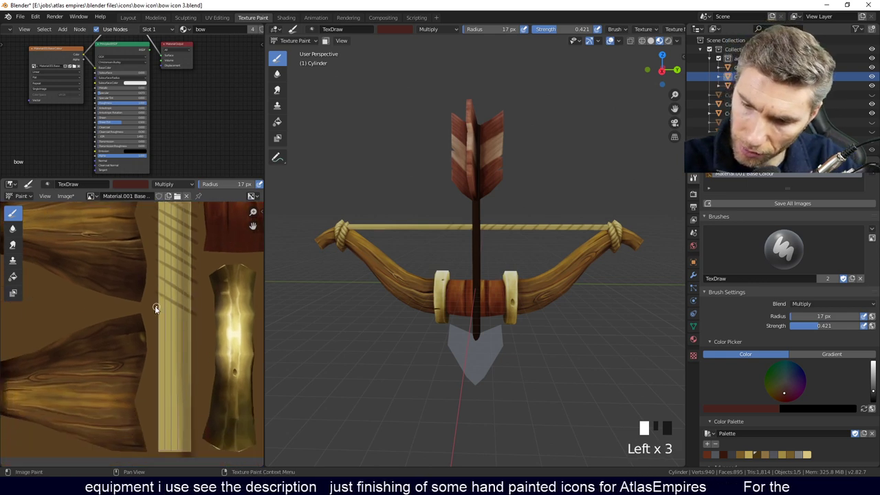
{"action": "left_click", "coordinate": [165, 344]}
{"action": "left_click", "coordinate": [185, 361]}
{"action": "left_click", "coordinate": [162, 368]}
{"action": "left_click", "coordinate": [177, 385]}
{"action": "left_click", "coordinate": [165, 392]}
{"action": "left_click", "coordinate": [166, 408]}
{"action": "left_click", "coordinate": [182, 428]}
{"action": "left_click", "coordinate": [172, 440]}
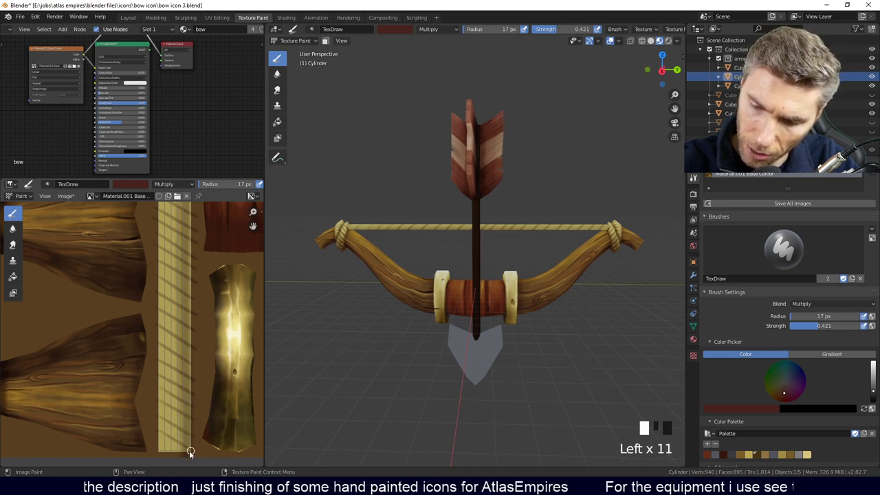
Try painting rope stripes directly on the 3D bowstring beside the knot, and undo the strokes.
{"action": "mouse_move", "coordinate": [474, 288]}
{"action": "middle_mouse_down"}
{"action": "mouse_move", "coordinate": [601, 287]}
{"action": "mouse_move", "coordinate": [615, 280]}
{"action": "mouse_move", "coordinate": [617, 255]}
{"action": "mouse_move", "coordinate": [554, 266]}
{"action": "mouse_move", "coordinate": [644, 236]}
{"action": "mouse_move", "coordinate": [598, 244]}
{"action": "middle_mouse_up"}
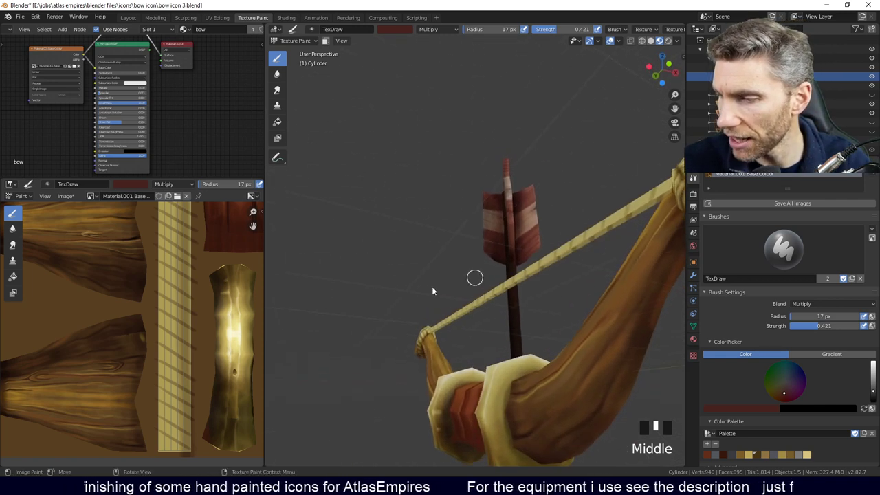
{"action": "scroll", "coordinate": [176, 307], "scroll_direction": "down", "scroll_amount": 2}
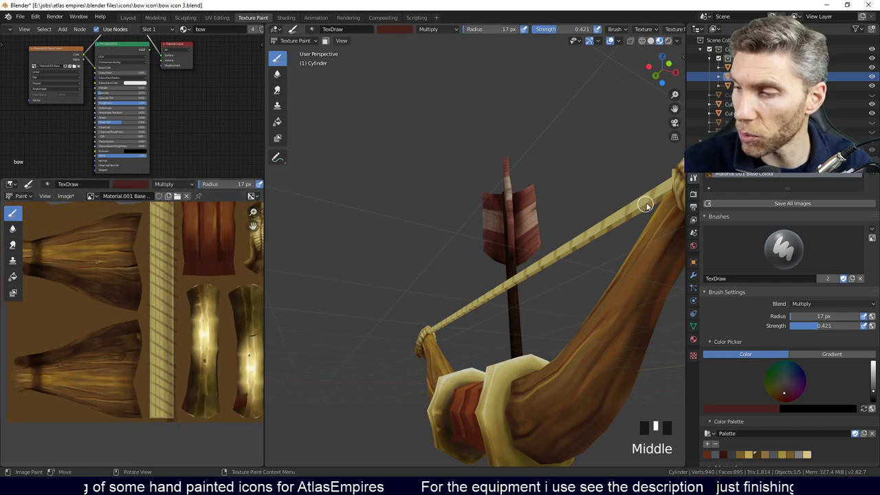
{"action": "middle_click_drag", "start_coordinate": [539, 324], "coordinate": [526, 310]}
{"action": "left_click", "coordinate": [523, 282]}
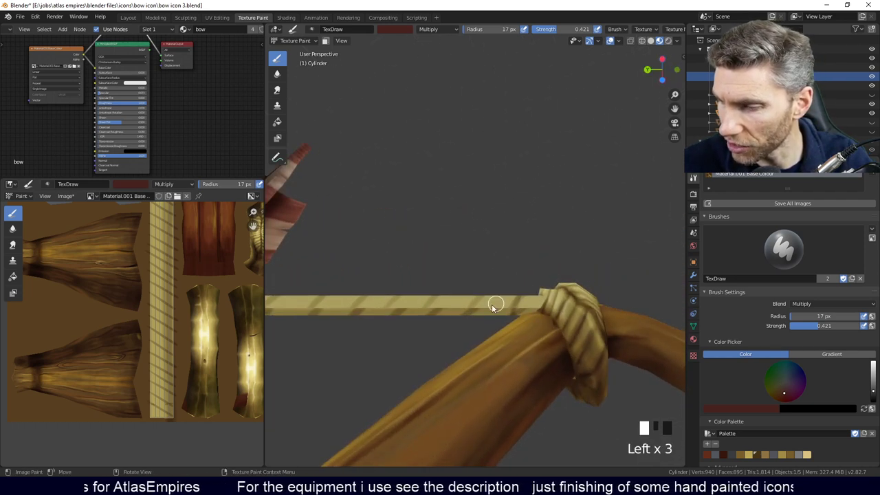
{"action": "middle_click_drag", "start_coordinate": [392, 373], "coordinate": [457, 335]}
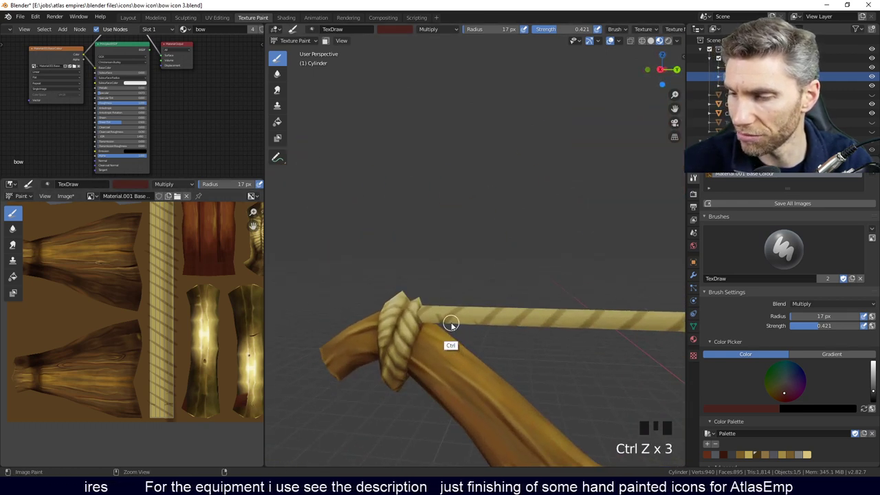
{"action": "key", "text": "z"}
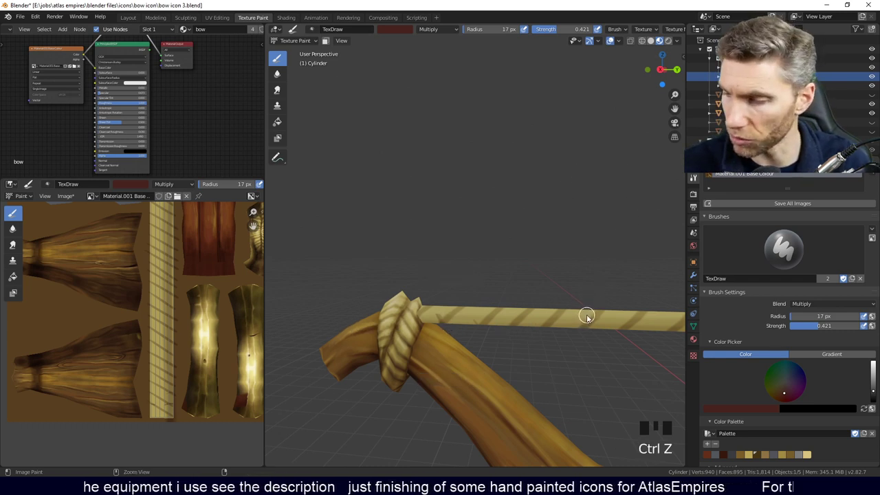
Expand the paint tool's Symmetry settings to check the X, Y and Z mirror options.
{"action": "mouse_move", "coordinate": [811, 412]}
{"action": "middle_mouse_down"}
{"action": "mouse_move", "coordinate": [811, 296]}
{"action": "mouse_move", "coordinate": [818, 309]}
{"action": "middle_mouse_up"}
{"action": "middle_click_drag", "start_coordinate": [827, 467], "coordinate": [828, 373]}
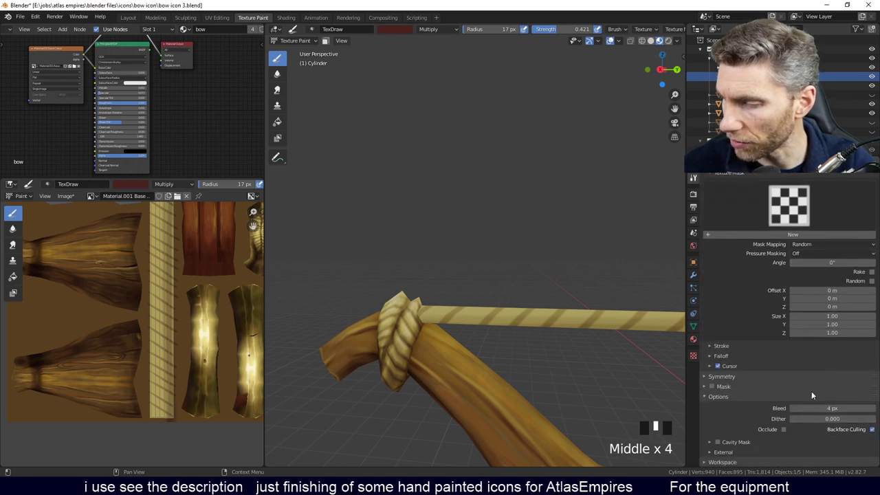
{"action": "left_click", "coordinate": [714, 377]}
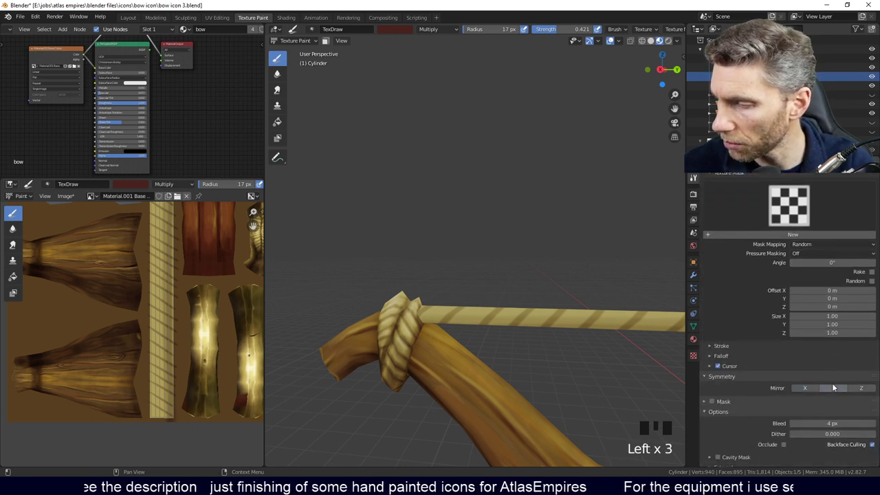
Reduce the brush radius to 13 px and start adding thin diagonal stripes between the existing ones at the upper end of the bowstring's strip.
{"action": "middle_click_drag", "start_coordinate": [485, 316], "coordinate": [440, 324], "text": "shift"}
{"action": "middle_click_drag", "start_coordinate": [495, 338], "coordinate": [338, 372], "text": "ctrl"}
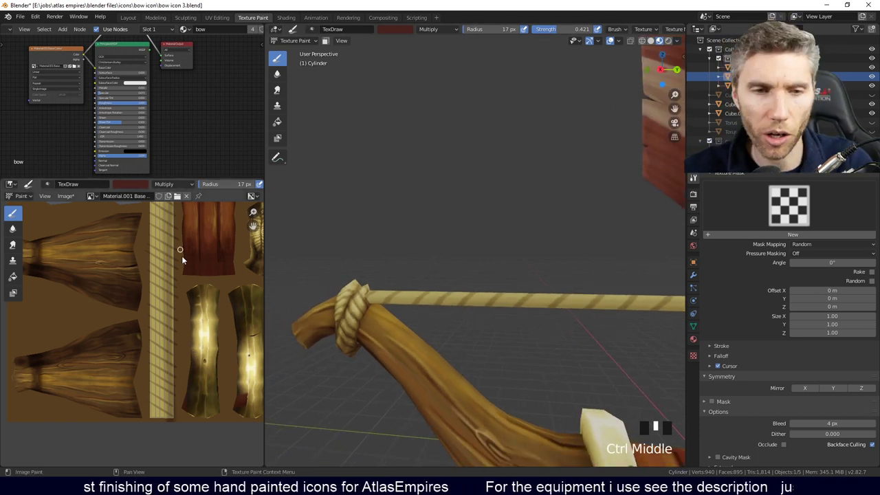
{"action": "middle_click_drag", "start_coordinate": [176, 290], "coordinate": [166, 316]}
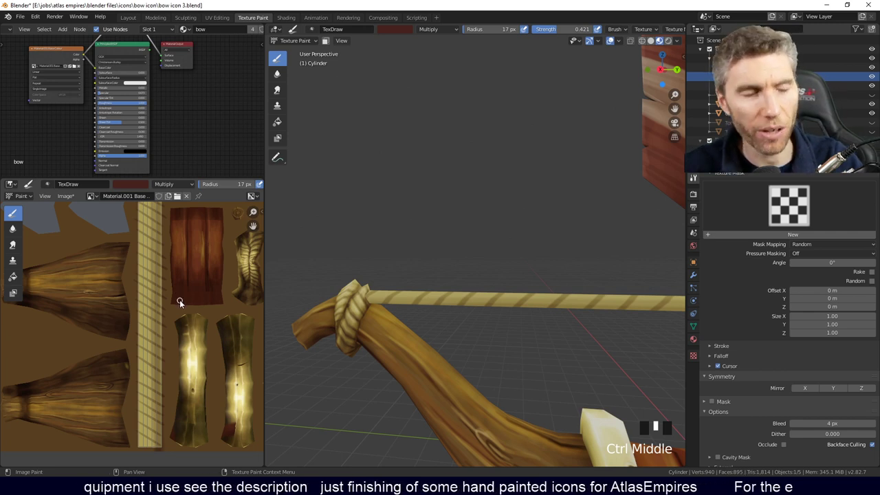
{"action": "middle_click_drag", "start_coordinate": [206, 270], "coordinate": [147, 381]}
{"action": "middle_click_drag", "start_coordinate": [543, 323], "coordinate": [549, 343], "text": "ctrl"}
{"action": "middle_click_drag", "start_coordinate": [261, 313], "coordinate": [208, 245], "text": "ctrl"}
{"action": "middle_click_drag", "start_coordinate": [162, 319], "coordinate": [134, 275], "text": "ctrl"}
{"action": "mouse_move", "coordinate": [124, 322]}
{"action": "middle_mouse_down", "text": "ctrl"}
{"action": "mouse_move", "coordinate": [105, 300]}
{"action": "mouse_move", "coordinate": [125, 308]}
{"action": "mouse_move", "coordinate": [69, 310]}
{"action": "middle_mouse_up", "text": "ctrl"}
{"action": "left_click_drag", "start_coordinate": [69, 310], "coordinate": [155, 355]}
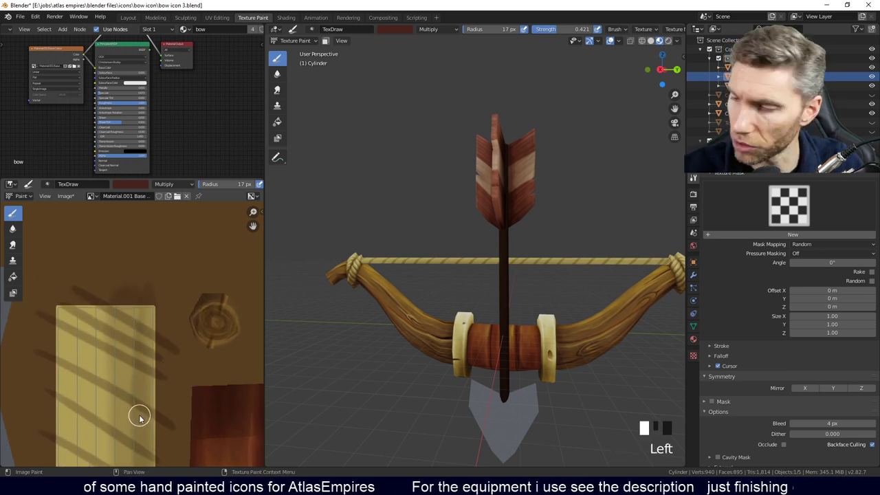
{"action": "middle_click_drag", "start_coordinate": [108, 334], "coordinate": [114, 305], "text": "ctrl"}
{"action": "key", "text": "f"}
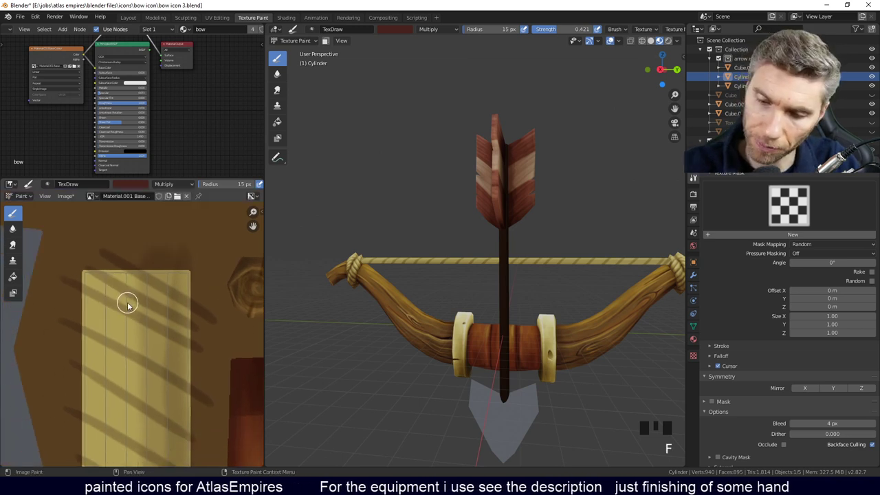
{"action": "key", "text": "f"}
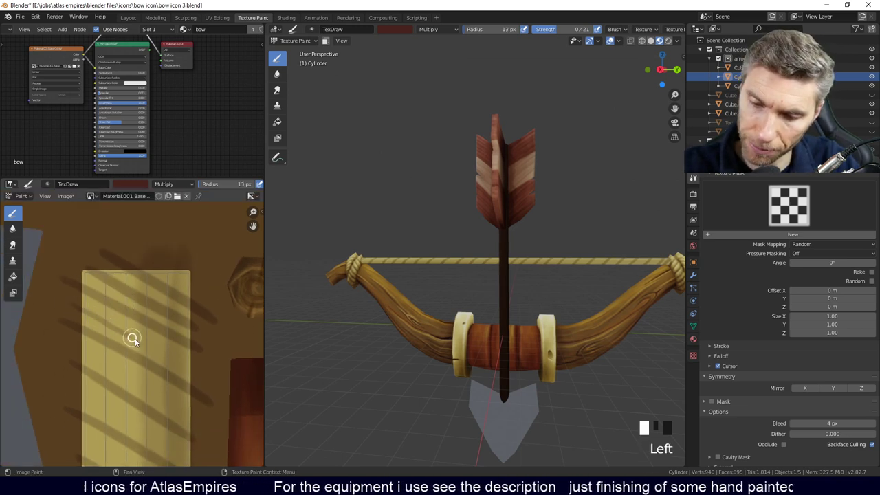
{"action": "left_click", "coordinate": [68, 340]}
{"action": "middle_click_drag", "start_coordinate": [101, 404], "coordinate": [113, 318]}
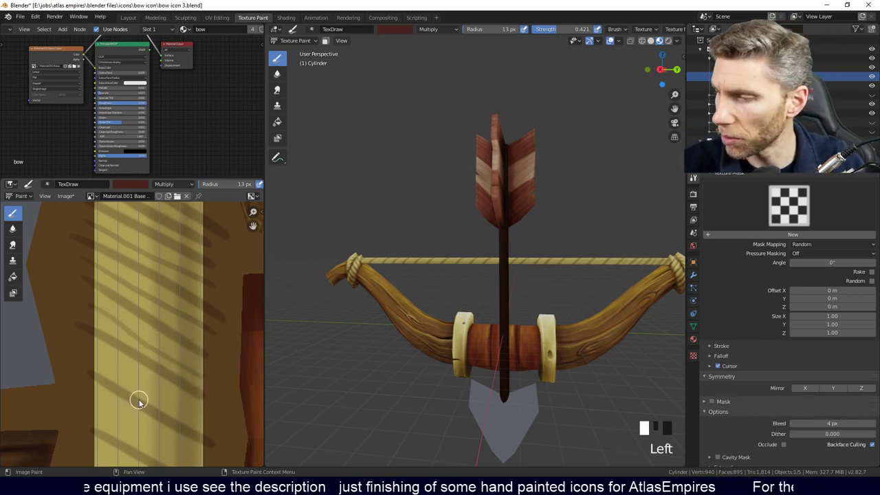
Undo the last stroke and repaint thin diagonal in-between stripes on the bowstring's strip alongside the top of the red leather piece.
{"action": "key", "text": "ctrl+z"}
{"action": "left_click", "coordinate": [99, 311]}
{"action": "middle_click_drag", "start_coordinate": [207, 379], "coordinate": [64, 294], "text": "shift"}
{"action": "left_click", "coordinate": [124, 334]}
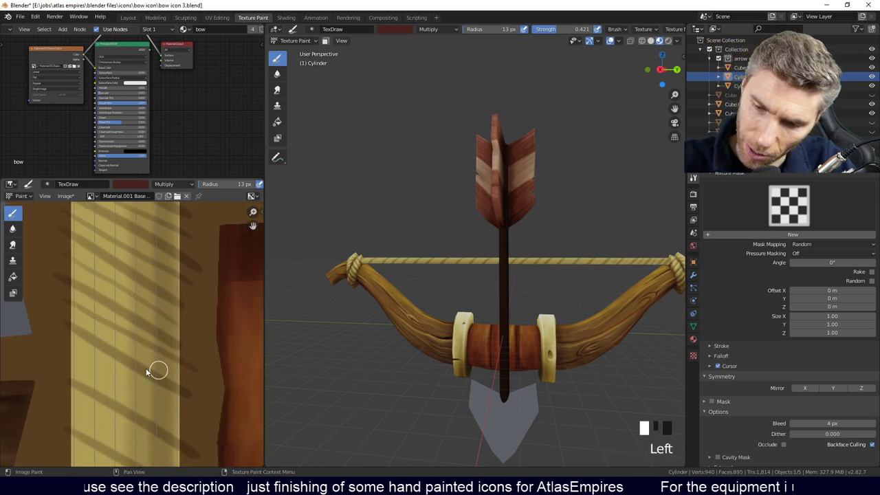
{"action": "mouse_move", "coordinate": [155, 402]}
{"action": "middle_mouse_down", "text": "shift"}
{"action": "mouse_move", "coordinate": [153, 342]}
{"action": "mouse_move", "coordinate": [67, 320]}
{"action": "middle_mouse_up", "text": "shift"}
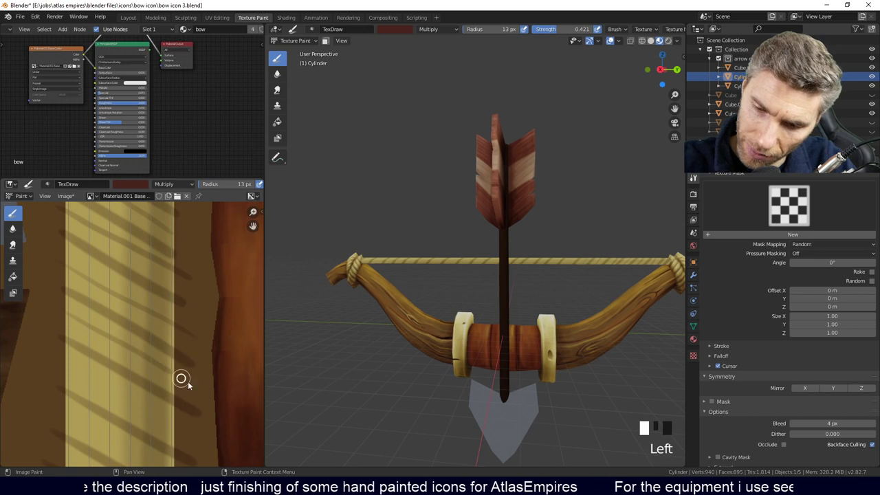
{"action": "left_click_drag", "start_coordinate": [61, 371], "coordinate": [192, 434]}
Continue the thin in-between stripes down the bowstring's strip towards the lower edge of the red leather piece.
{"action": "mouse_move", "coordinate": [172, 296]}
{"action": "middle_mouse_down", "text": "shift"}
{"action": "mouse_move", "coordinate": [82, 344]}
{"action": "mouse_move", "coordinate": [72, 300]}
{"action": "middle_mouse_up", "text": "shift"}
{"action": "left_click_drag", "start_coordinate": [72, 300], "coordinate": [98, 328]}
{"action": "left_click_drag", "start_coordinate": [41, 342], "coordinate": [167, 397]}
{"action": "middle_click_drag", "start_coordinate": [167, 397], "coordinate": [155, 274], "text": "shift"}
{"action": "left_click_drag", "start_coordinate": [76, 328], "coordinate": [170, 365]}
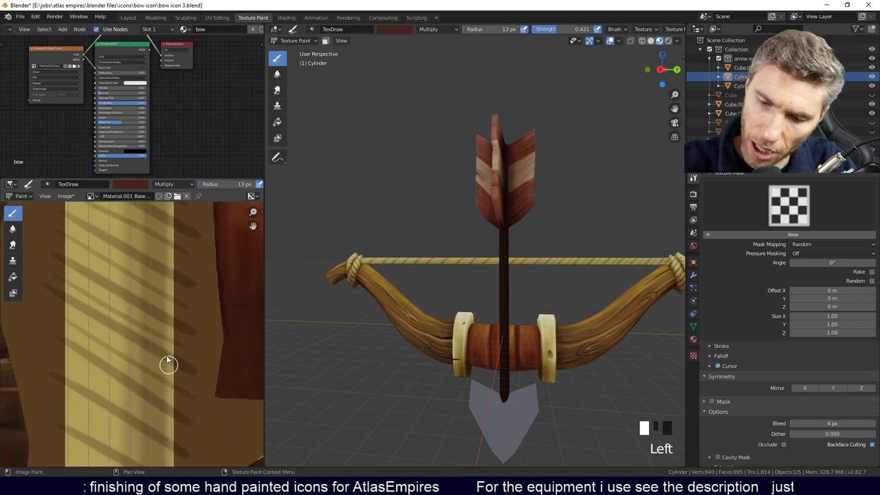
{"action": "middle_click_drag", "start_coordinate": [169, 365], "coordinate": [86, 307], "text": "shift"}
{"action": "left_click_drag", "start_coordinate": [87, 307], "coordinate": [158, 358]}
Add more in-between rope stripes around the middle of the bowstring's strip, undoing and redrawing one misplaced stroke.
{"action": "mouse_move", "coordinate": [158, 357]}
{"action": "middle_mouse_down", "text": "shift"}
{"action": "mouse_move", "coordinate": [187, 292]}
{"action": "mouse_move", "coordinate": [183, 244]}
{"action": "middle_mouse_up", "text": "shift"}
{"action": "left_click_drag", "start_coordinate": [55, 291], "coordinate": [181, 367]}
{"action": "left_click", "coordinate": [55, 346]}
{"action": "left_click_drag", "start_coordinate": [91, 362], "coordinate": [171, 401]}
{"action": "middle_click_drag", "start_coordinate": [196, 327], "coordinate": [173, 306], "text": "shift"}
{"action": "key", "text": "ctrl+z"}
{"action": "left_click_drag", "start_coordinate": [83, 312], "coordinate": [180, 366]}
{"action": "middle_click_drag", "start_coordinate": [190, 370], "coordinate": [194, 352], "text": "shift"}
{"action": "left_click_drag", "start_coordinate": [98, 298], "coordinate": [171, 347]}
{"action": "middle_click_drag", "start_coordinate": [208, 356], "coordinate": [130, 286], "text": "shift"}
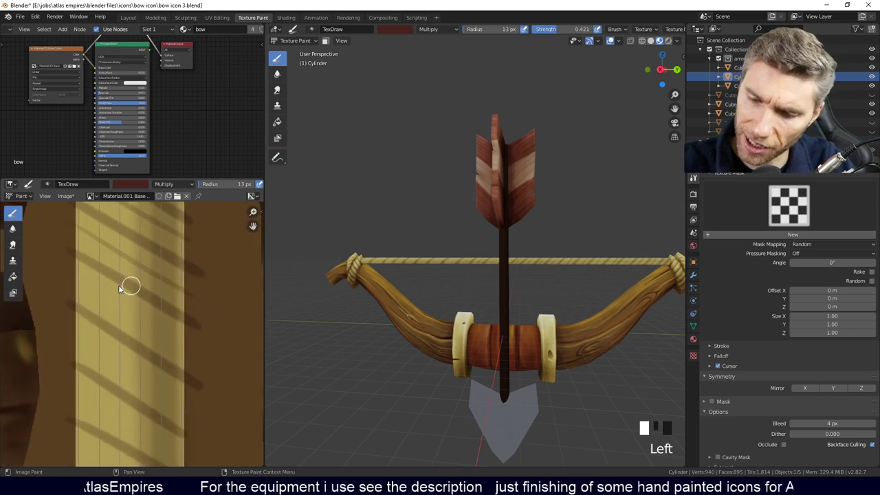
Paint further thin diagonal stripes between the existing ones along the lower half of the bowstring's strip.
{"action": "middle_click_drag", "start_coordinate": [170, 339], "coordinate": [197, 295]}
{"action": "left_click_drag", "start_coordinate": [65, 279], "coordinate": [151, 337]}
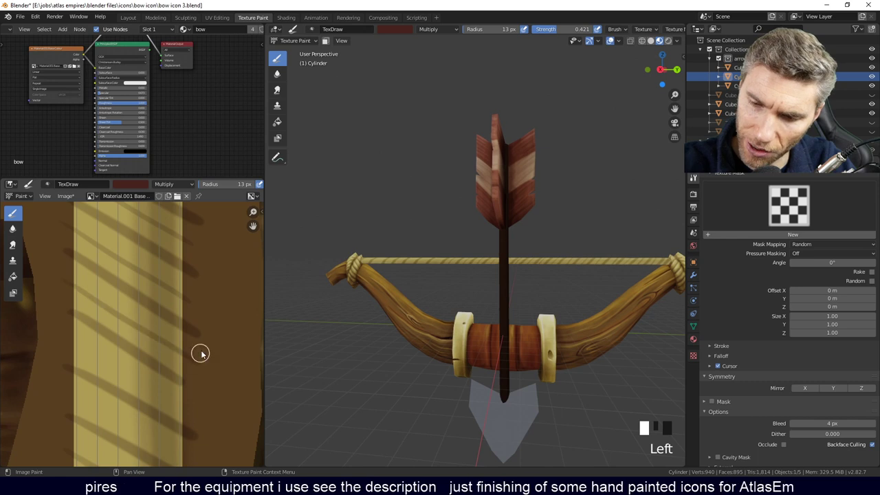
{"action": "middle_click_drag", "start_coordinate": [199, 354], "coordinate": [133, 308]}
{"action": "left_click_drag", "start_coordinate": [72, 303], "coordinate": [180, 363]}
{"action": "middle_click_drag", "start_coordinate": [220, 341], "coordinate": [215, 323]}
{"action": "left_click_drag", "start_coordinate": [80, 308], "coordinate": [199, 366]}
{"action": "middle_click_drag", "start_coordinate": [199, 367], "coordinate": [235, 282]}
{"action": "middle_click_drag", "start_coordinate": [145, 334], "coordinate": [216, 330]}
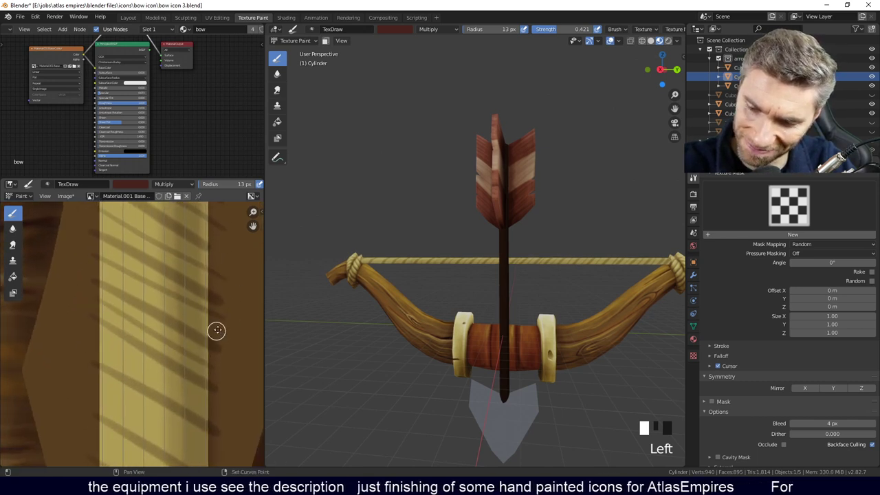
{"action": "left_click_drag", "start_coordinate": [94, 305], "coordinate": [224, 378]}
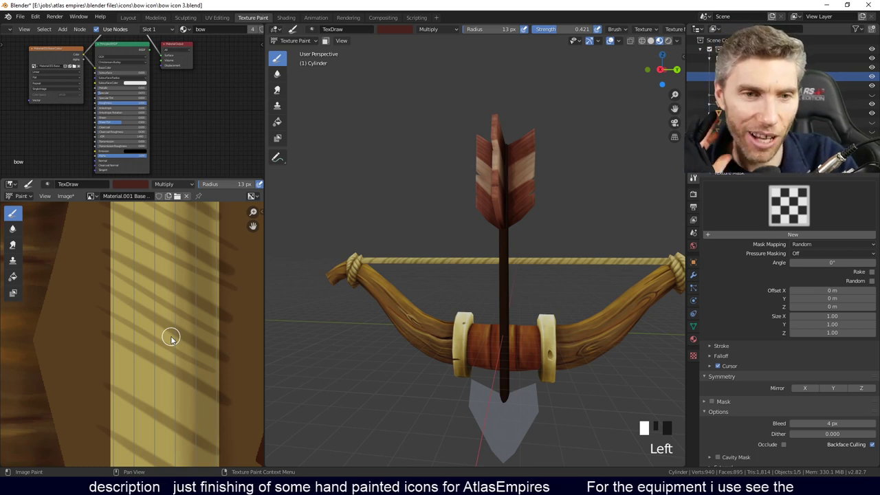
Finish the thin in-between stripes down to the lower end of the bowstring's strip.
{"action": "middle_click_drag", "start_coordinate": [188, 337], "coordinate": [207, 329]}
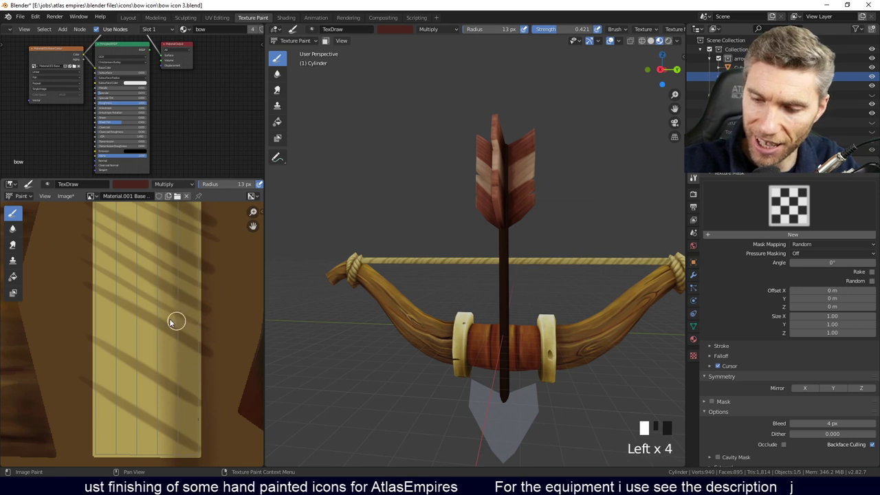
{"action": "left_click", "coordinate": [213, 379]}
{"action": "middle_click_drag", "start_coordinate": [212, 379], "coordinate": [187, 288], "text": "shift"}
{"action": "left_click", "coordinate": [78, 320]}
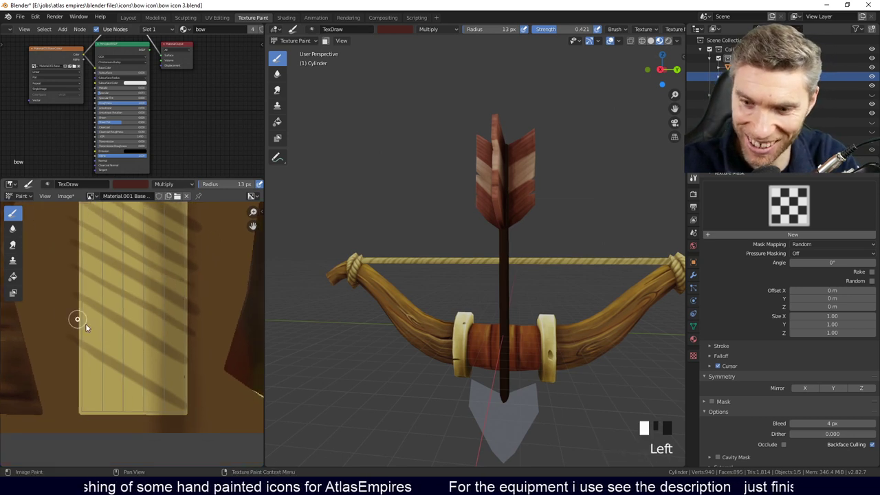
{"action": "middle_click_drag", "start_coordinate": [187, 345], "coordinate": [183, 281]}
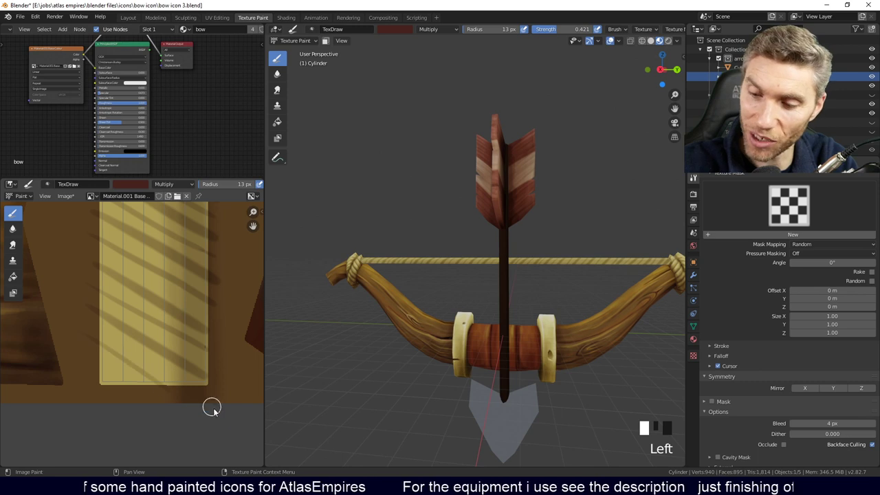
{"action": "left_click", "coordinate": [162, 409]}
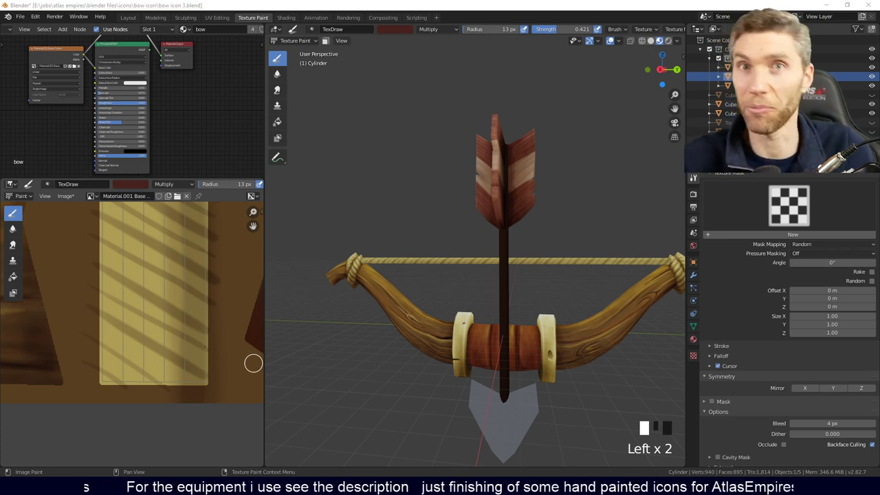
{"action": "left_click", "coordinate": [158, 413]}
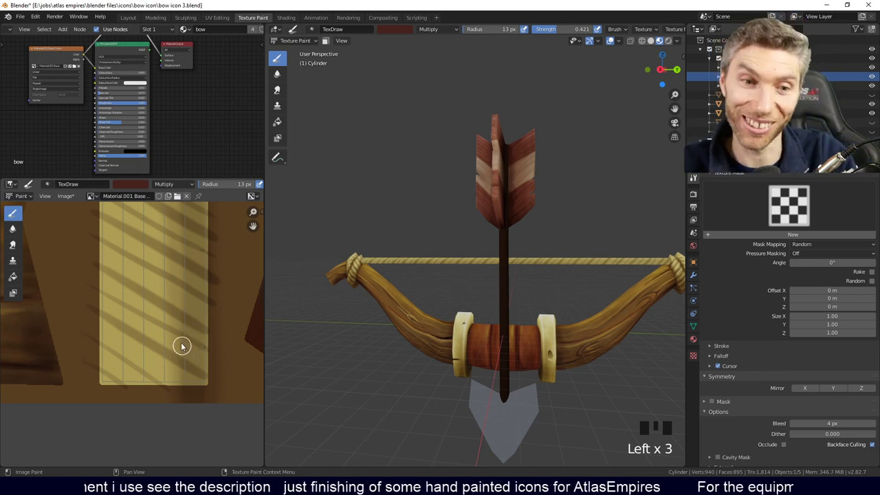
Fill the remaining gaps at the lower end of the bowstring's strip with extra diagonal stripes, working back upward.
{"action": "middle_click_drag", "start_coordinate": [171, 330], "coordinate": [133, 326]}
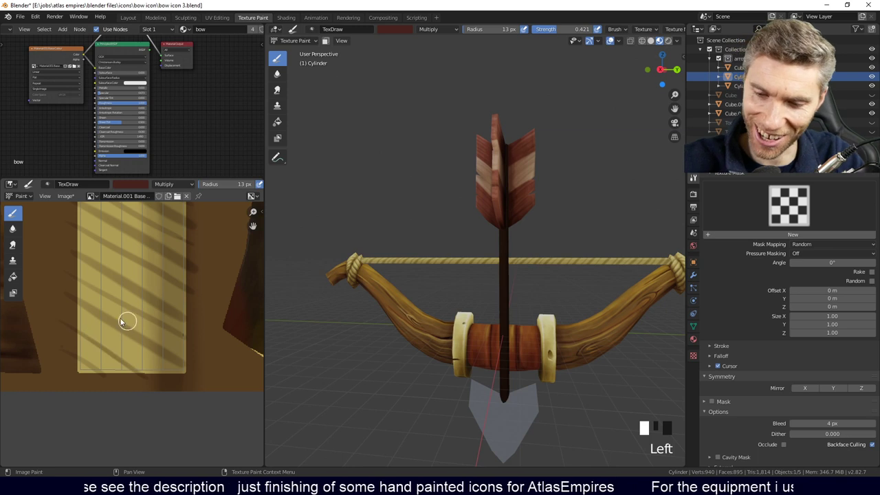
{"action": "left_click", "coordinate": [210, 383]}
{"action": "left_click", "coordinate": [173, 255]}
{"action": "middle_click_drag", "start_coordinate": [172, 255], "coordinate": [97, 281]}
{"action": "left_click", "coordinate": [197, 309]}
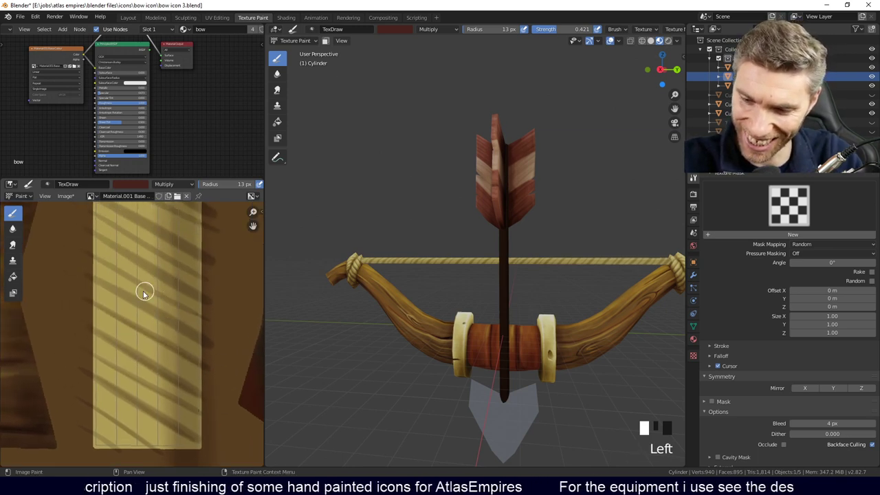
{"action": "left_click", "coordinate": [151, 291]}
{"action": "left_click", "coordinate": [220, 305]}
{"action": "middle_click_drag", "start_coordinate": [220, 305], "coordinate": [222, 284]}
{"action": "left_click", "coordinate": [153, 285]}
Add extra diagonal stripes in the gaps further up the lower half of the bowstring's strip.
{"action": "left_click_drag", "start_coordinate": [125, 264], "coordinate": [195, 257]}
{"action": "middle_click_drag", "start_coordinate": [194, 257], "coordinate": [106, 257]}
{"action": "left_click_drag", "start_coordinate": [123, 264], "coordinate": [211, 291]}
{"action": "mouse_move", "coordinate": [210, 291]}
{"action": "middle_mouse_down"}
{"action": "mouse_move", "coordinate": [220, 314]}
{"action": "mouse_move", "coordinate": [199, 299]}
{"action": "middle_mouse_up"}
{"action": "left_click_drag", "start_coordinate": [91, 256], "coordinate": [229, 328]}
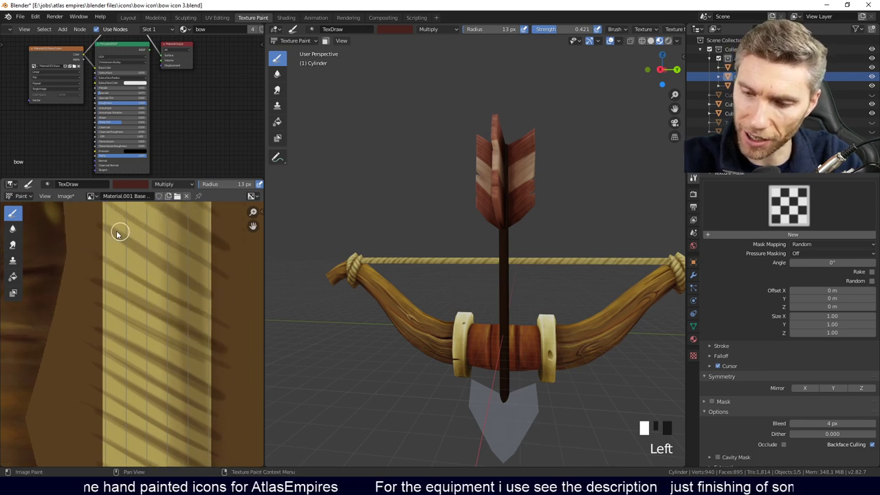
{"action": "middle_click_drag", "start_coordinate": [200, 279], "coordinate": [179, 279]}
{"action": "left_click_drag", "start_coordinate": [103, 227], "coordinate": [226, 305]}
{"action": "middle_click_drag", "start_coordinate": [226, 305], "coordinate": [210, 297]}
{"action": "left_click_drag", "start_coordinate": [110, 238], "coordinate": [206, 302]}
Fill the gaps near the middle of the bowstring's strip with diagonal stripes and check the bowstring on the 3D bow.
{"action": "middle_click_drag", "start_coordinate": [182, 257], "coordinate": [179, 291]}
{"action": "left_click_drag", "start_coordinate": [95, 226], "coordinate": [214, 261]}
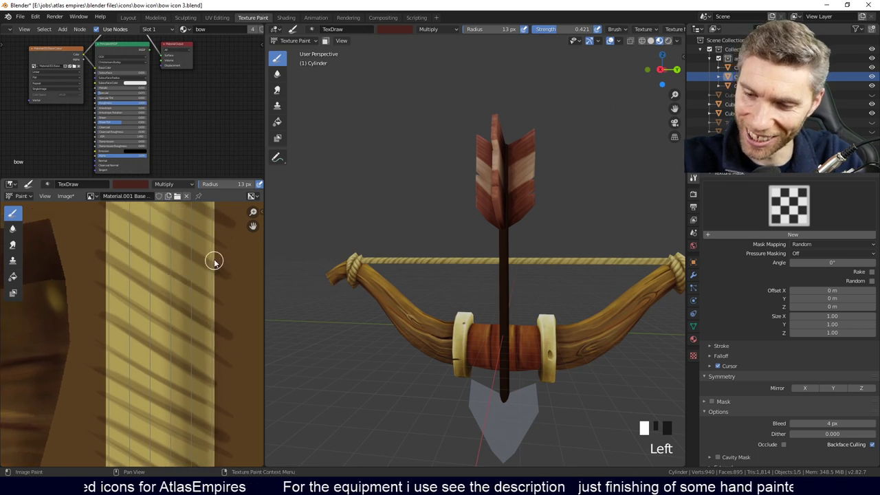
{"action": "middle_click_drag", "start_coordinate": [213, 261], "coordinate": [210, 262]}
{"action": "left_click_drag", "start_coordinate": [94, 251], "coordinate": [204, 289]}
{"action": "middle_click_drag", "start_coordinate": [204, 289], "coordinate": [198, 289]}
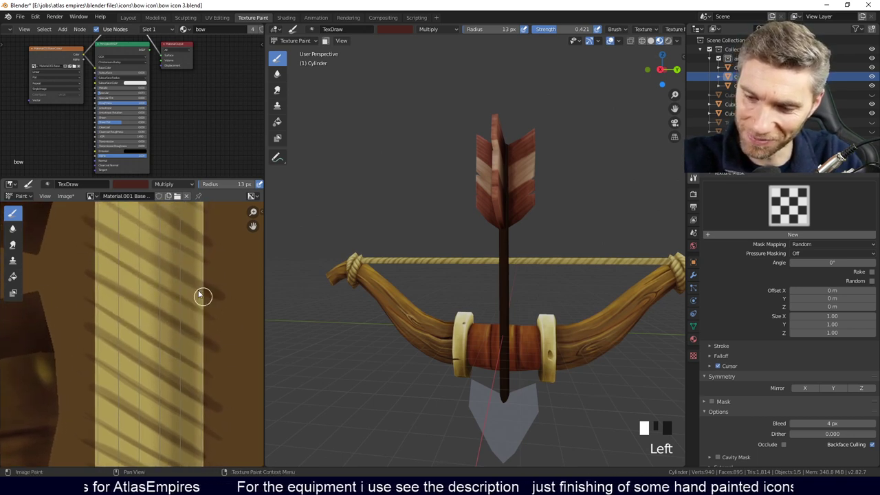
{"action": "left_click_drag", "start_coordinate": [116, 239], "coordinate": [218, 320]}
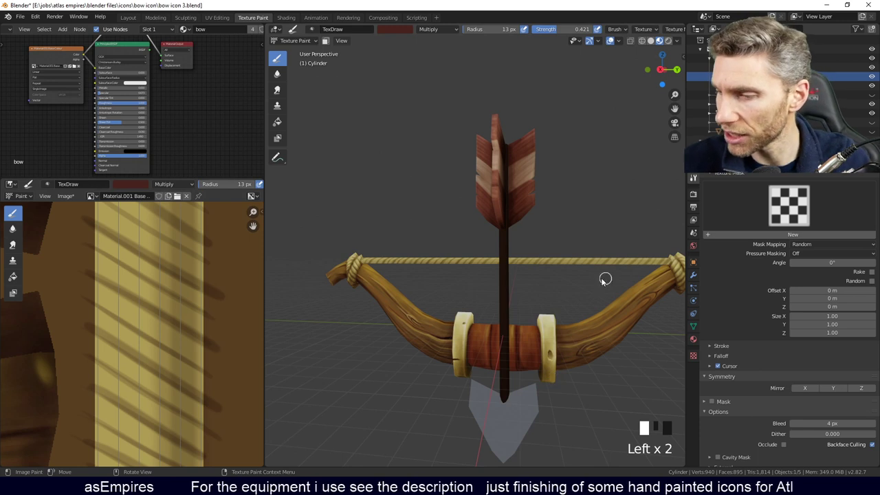
{"action": "middle_click_drag", "start_coordinate": [573, 297], "coordinate": [548, 316]}
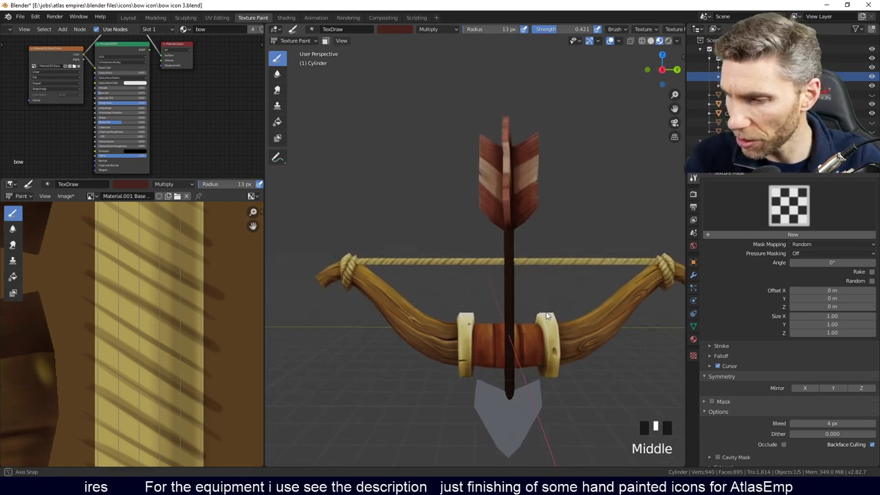
Paint more diagonal stripes on the bowstring's strip in the section beside the upper tip of the gold piece.
{"action": "middle_click_drag", "start_coordinate": [232, 363], "coordinate": [183, 363]}
{"action": "left_click", "coordinate": [98, 310]}
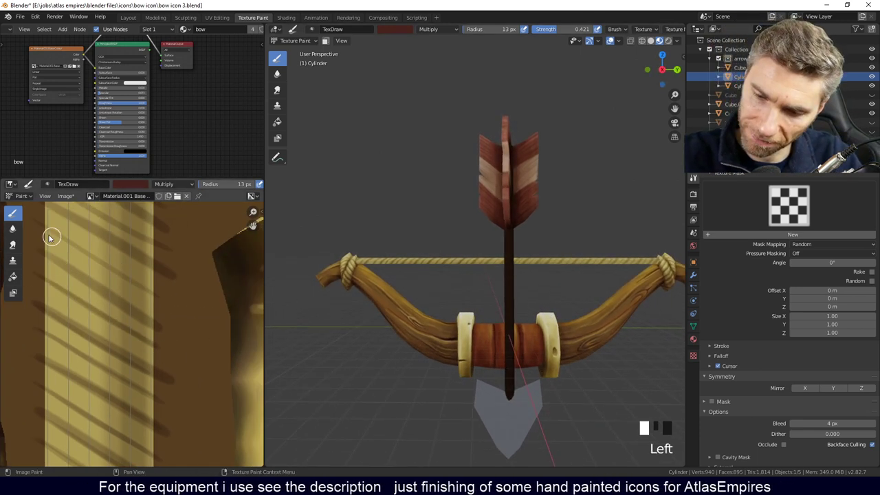
{"action": "left_click_drag", "start_coordinate": [50, 237], "coordinate": [172, 308]}
{"action": "mouse_move", "coordinate": [172, 308]}
{"action": "middle_mouse_down", "text": "shift"}
{"action": "mouse_move", "coordinate": [186, 332]}
{"action": "mouse_move", "coordinate": [68, 259]}
{"action": "middle_mouse_up", "text": "shift"}
{"action": "left_click_drag", "start_coordinate": [67, 258], "coordinate": [176, 328]}
{"action": "left_click_drag", "start_coordinate": [53, 272], "coordinate": [199, 353]}
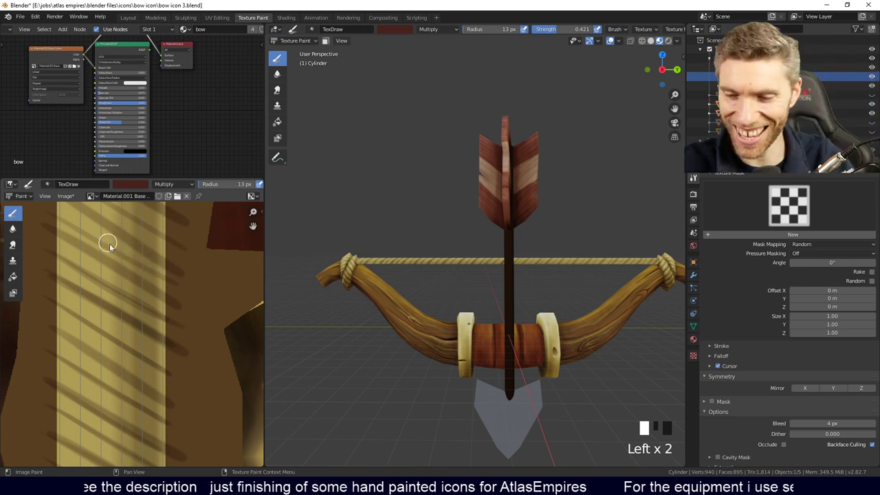
Continue filling the gaps with diagonal stripes up the bowstring's strip to the lower end of the red leather piece.
{"action": "middle_click_drag", "start_coordinate": [148, 257], "coordinate": [137, 273]}
{"action": "left_click_drag", "start_coordinate": [35, 243], "coordinate": [125, 299]}
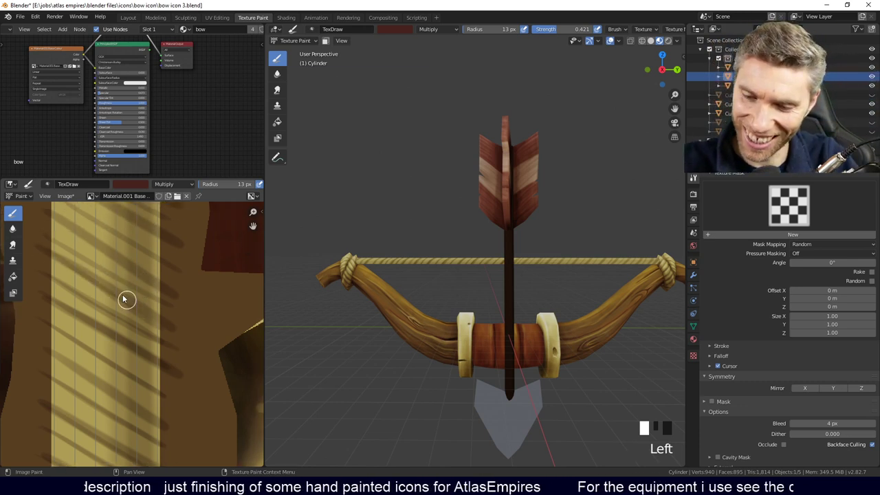
{"action": "left_click_drag", "start_coordinate": [42, 227], "coordinate": [145, 298]}
{"action": "left_click_drag", "start_coordinate": [55, 216], "coordinate": [145, 255]}
{"action": "mouse_move", "coordinate": [145, 255]}
{"action": "middle_mouse_down", "text": "shift"}
{"action": "mouse_move", "coordinate": [138, 296]}
{"action": "mouse_move", "coordinate": [163, 287]}
{"action": "mouse_move", "coordinate": [159, 293]}
{"action": "middle_mouse_up", "text": "shift"}
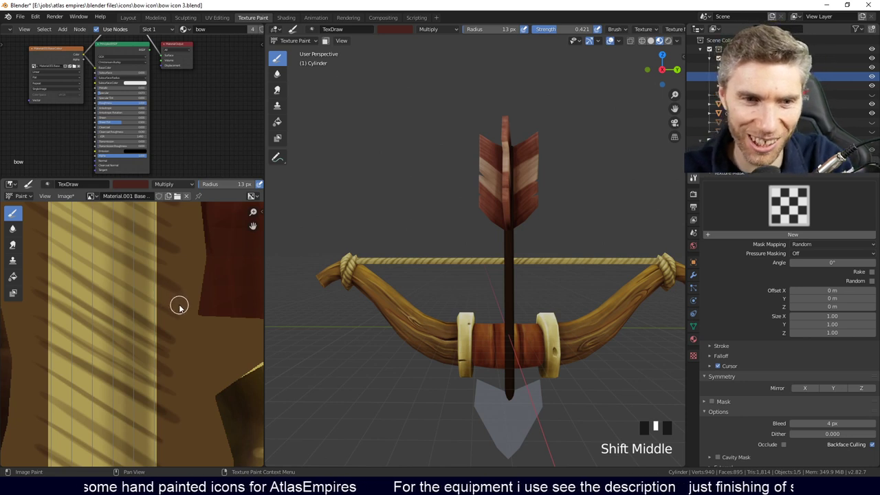
{"action": "left_click_drag", "start_coordinate": [62, 241], "coordinate": [161, 313]}
{"action": "left_click_drag", "start_coordinate": [31, 210], "coordinate": [151, 279]}
{"action": "middle_click_drag", "start_coordinate": [176, 275], "coordinate": [161, 314], "text": "shift"}
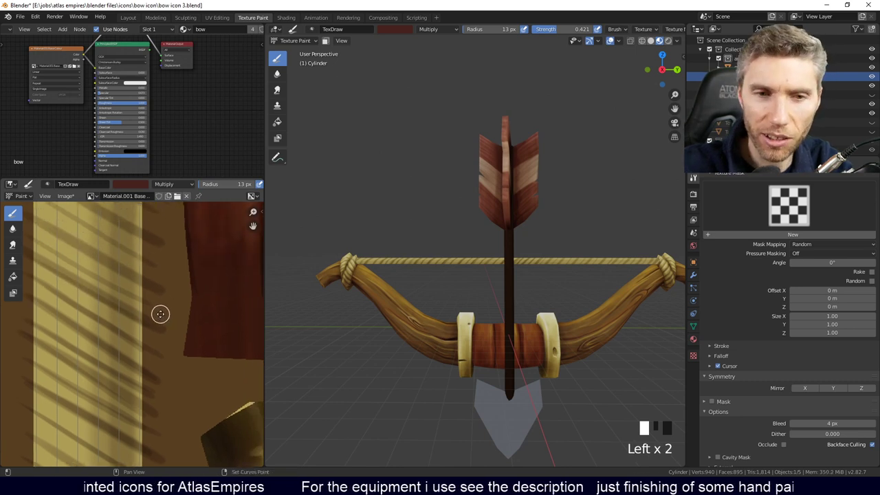
Narrow the image editor's widened tool list back to icons and add another diagonal stripe beside the red leather piece.
{"action": "left_click", "coordinate": [142, 299]}
{"action": "mouse_move", "coordinate": [22, 234]}
{"action": "left_mouse_down"}
{"action": "mouse_move", "coordinate": [56, 237]}
{"action": "mouse_move", "coordinate": [147, 273]}
{"action": "left_mouse_up"}
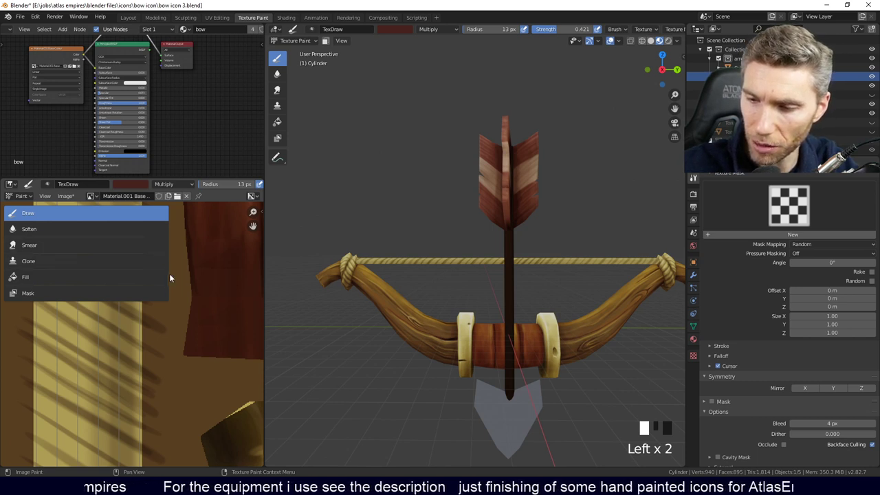
{"action": "left_click_drag", "start_coordinate": [170, 274], "coordinate": [24, 299]}
{"action": "middle_click_drag", "start_coordinate": [152, 267], "coordinate": [195, 298]}
{"action": "left_click_drag", "start_coordinate": [67, 250], "coordinate": [151, 294]}
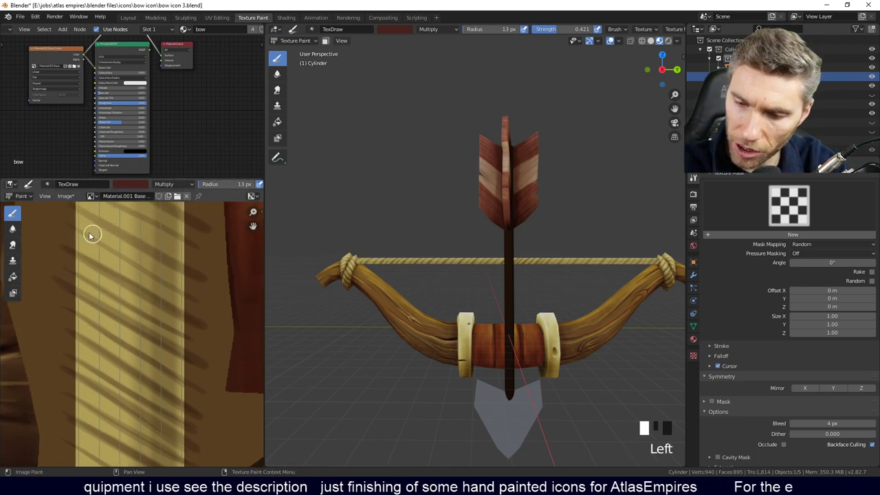
Fill the gaps with thin diagonal stripes on the bowstring's strip alongside the middle of the red leather piece.
{"action": "left_click_drag", "start_coordinate": [62, 222], "coordinate": [170, 290]}
{"action": "scroll", "coordinate": [147, 220], "scroll_direction": "left", "scroll_amount": 2, "text": "ctrl"}
{"action": "left_click_drag", "start_coordinate": [87, 249], "coordinate": [199, 310]}
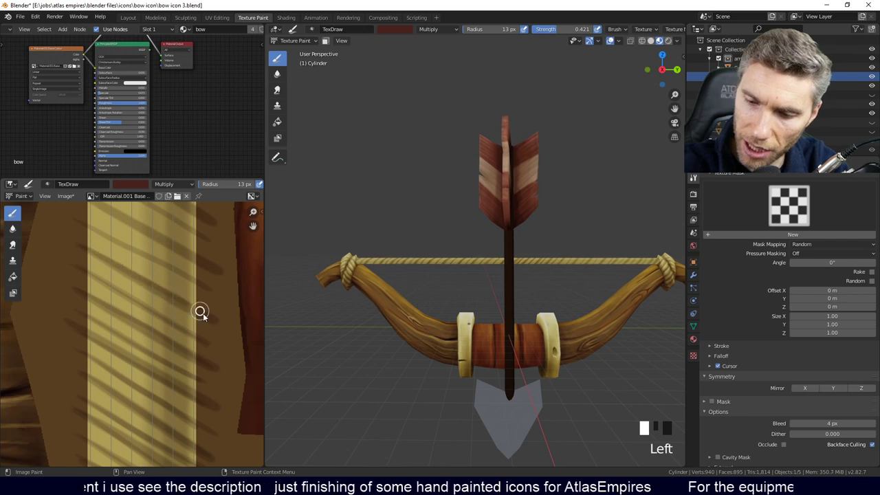
{"action": "scroll", "coordinate": [185, 307], "scroll_direction": "right", "scroll_amount": 1, "text": "ctrl"}
{"action": "left_click_drag", "start_coordinate": [103, 255], "coordinate": [199, 289]}
{"action": "left_click_drag", "start_coordinate": [121, 273], "coordinate": [204, 320]}
{"action": "left_click_drag", "start_coordinate": [68, 226], "coordinate": [194, 297]}
Add two more diagonal stripes higher up the bowstring's strip, alongside the upper part of the red leather piece.
{"action": "scroll", "coordinate": [180, 247], "scroll_direction": "right", "scroll_amount": 1, "text": "ctrl"}
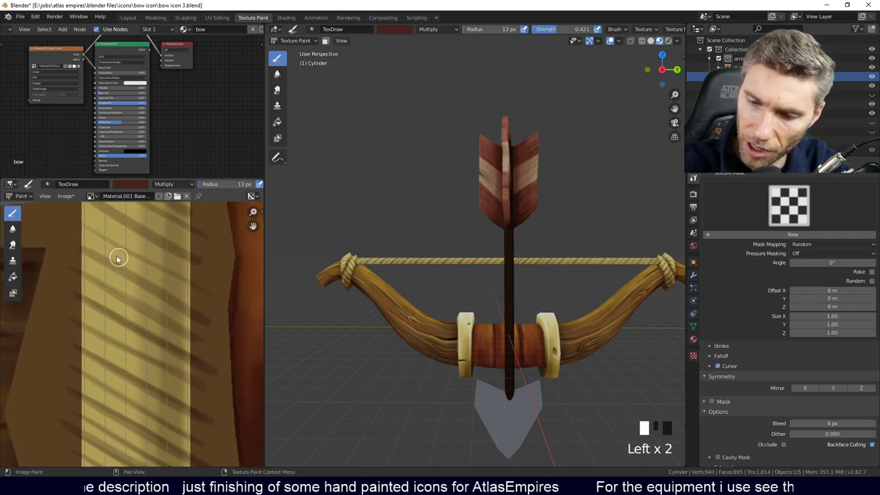
{"action": "left_click_drag", "start_coordinate": [69, 240], "coordinate": [201, 317]}
{"action": "left_click_drag", "start_coordinate": [83, 222], "coordinate": [206, 295]}
{"action": "scroll", "coordinate": [199, 295], "scroll_direction": "right", "scroll_amount": 1, "text": "ctrl"}
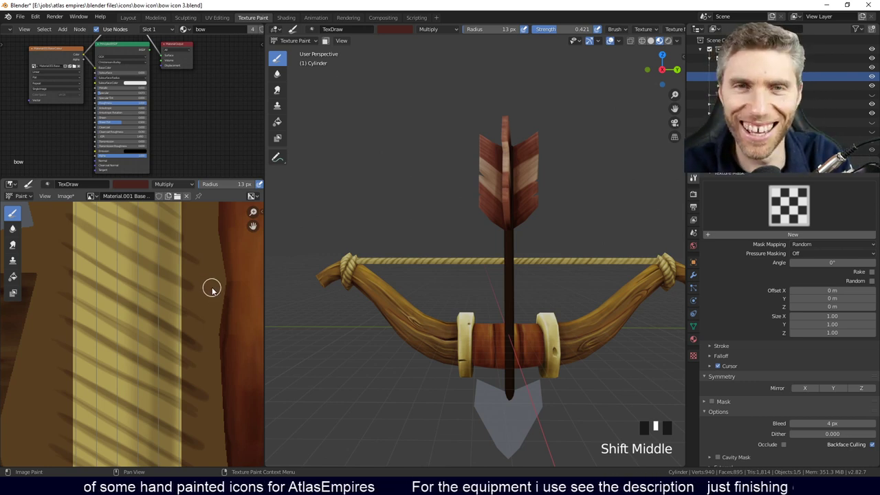
Fill the gaps with more dark diagonal stripes on the bowstring's strip beside the upper part of the red leather piece.
{"action": "middle_click_drag", "start_coordinate": [212, 289], "coordinate": [189, 334], "text": "shift"}
{"action": "left_click_drag", "start_coordinate": [62, 271], "coordinate": [161, 330]}
{"action": "left_click_drag", "start_coordinate": [54, 240], "coordinate": [182, 311]}
{"action": "middle_click_drag", "start_coordinate": [167, 276], "coordinate": [170, 307], "text": "shift"}
{"action": "left_click_drag", "start_coordinate": [48, 248], "coordinate": [167, 305]}
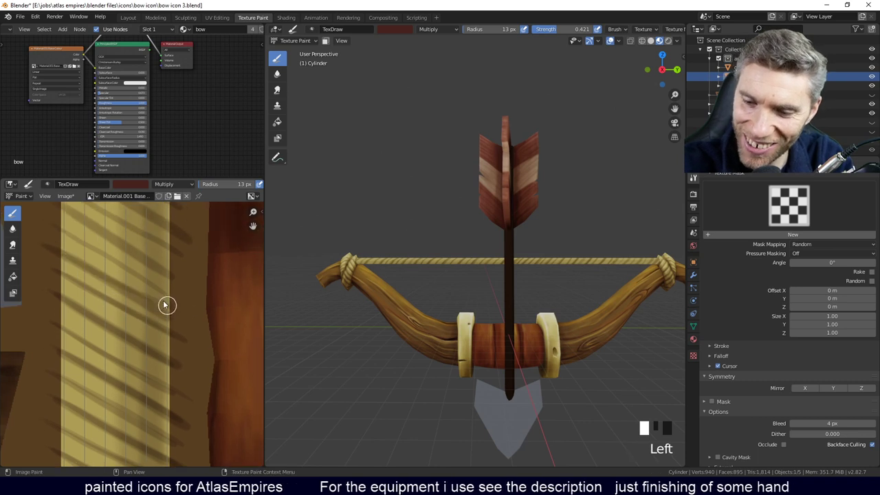
{"action": "left_click_drag", "start_coordinate": [57, 232], "coordinate": [167, 255]}
Continue the dark diagonal stripes up the bowstring's strip past the upper edge of the red leather piece.
{"action": "middle_click_drag", "start_coordinate": [167, 255], "coordinate": [173, 285], "text": "shift"}
{"action": "left_click_drag", "start_coordinate": [84, 246], "coordinate": [181, 309]}
{"action": "left_click", "coordinate": [75, 230]}
{"action": "left_click_drag", "start_coordinate": [76, 230], "coordinate": [165, 278]}
{"action": "middle_click_drag", "start_coordinate": [187, 272], "coordinate": [169, 286]}
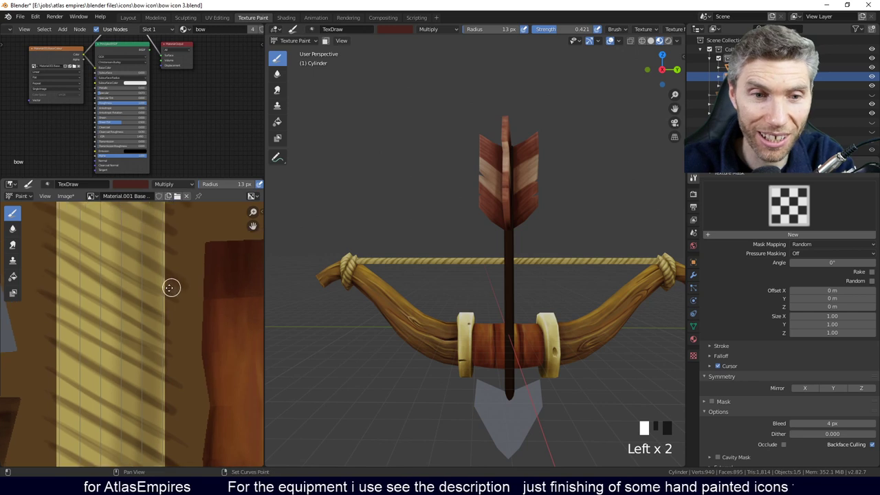
{"action": "left_click_drag", "start_coordinate": [42, 233], "coordinate": [173, 301]}
{"action": "middle_click_drag", "start_coordinate": [170, 264], "coordinate": [194, 266], "text": "shift"}
{"action": "mouse_move", "coordinate": [78, 249]}
{"action": "left_mouse_down"}
{"action": "mouse_move", "coordinate": [167, 294]}
{"action": "mouse_move", "coordinate": [155, 275]}
{"action": "mouse_move", "coordinate": [185, 285]}
{"action": "left_mouse_up"}
Paint the last three dark diagonal stripes at the upper end of the bowstring's strip.
{"action": "middle_click_drag", "start_coordinate": [191, 254], "coordinate": [196, 300], "text": "shift"}
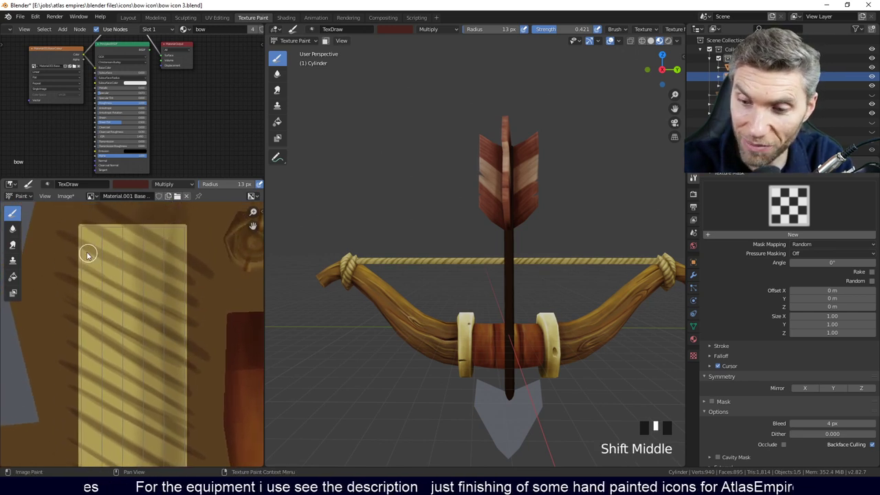
{"action": "left_click_drag", "start_coordinate": [69, 237], "coordinate": [175, 294]}
{"action": "left_click_drag", "start_coordinate": [87, 219], "coordinate": [200, 288]}
{"action": "left_click_drag", "start_coordinate": [114, 215], "coordinate": [207, 275]}
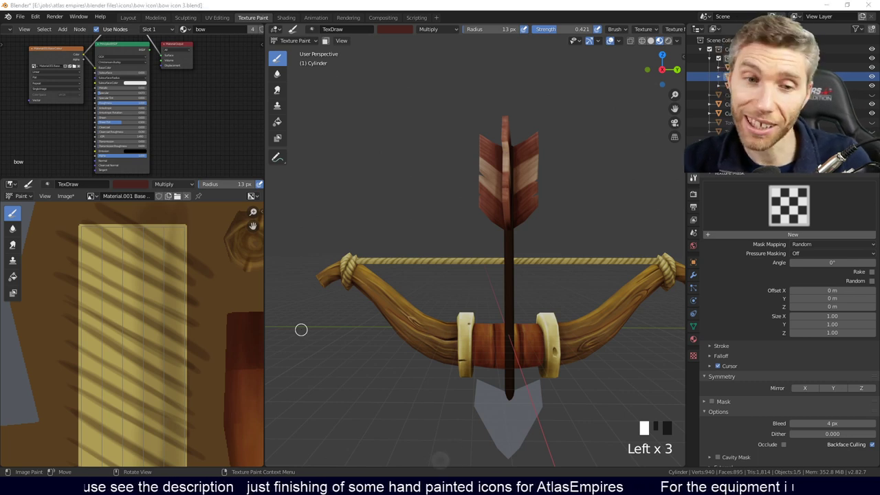
Set the brush's blend mode to Screen and its colour to a light tan.
{"action": "middle_click_drag", "start_coordinate": [602, 326], "coordinate": [313, 354]}
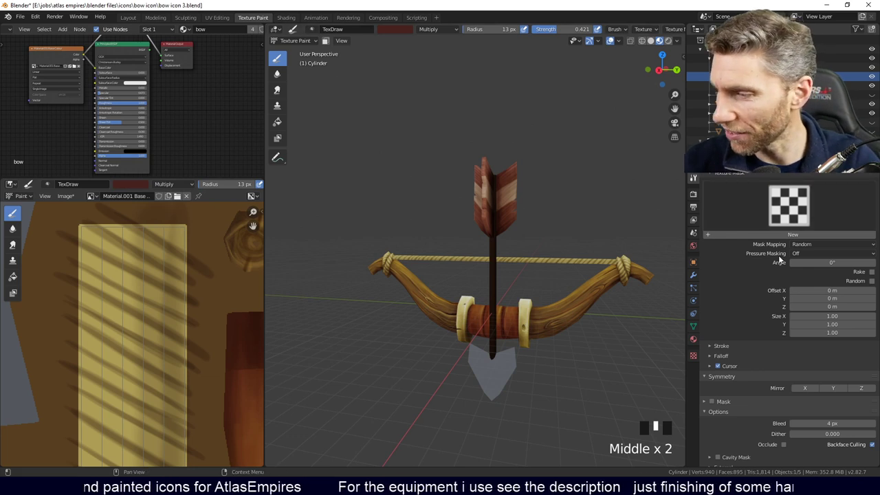
{"action": "scroll", "coordinate": [763, 332], "scroll_direction": "up", "scroll_amount": 5}
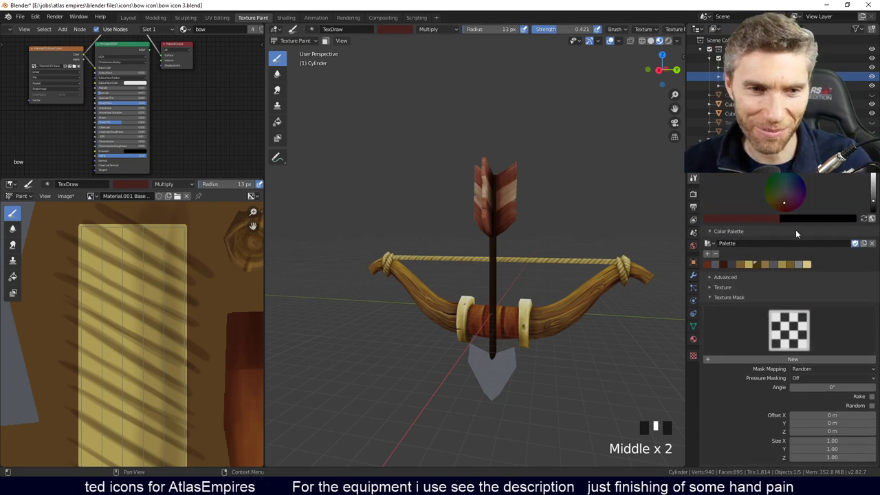
{"action": "scroll", "coordinate": [800, 243], "scroll_direction": "up", "scroll_amount": 5}
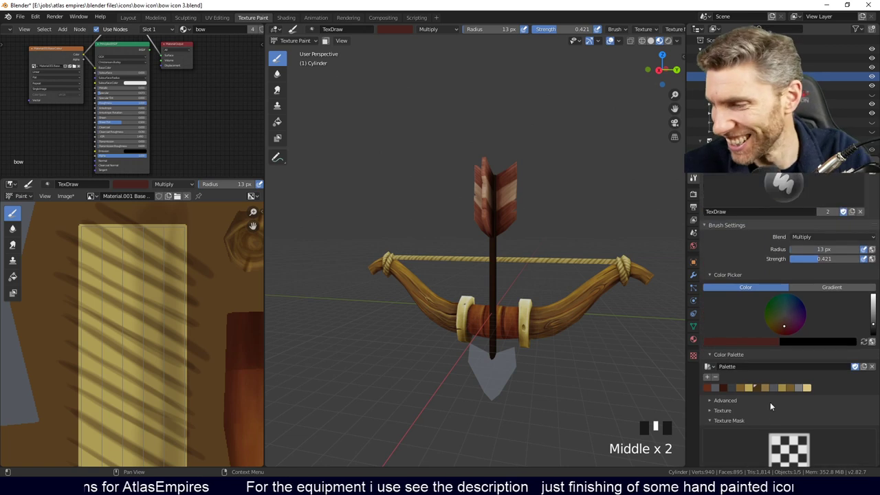
{"action": "left_click", "coordinate": [821, 236]}
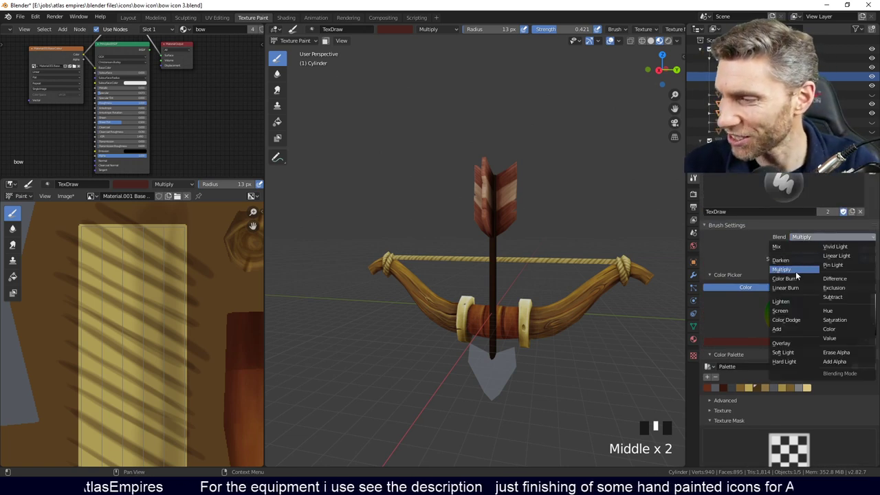
{"action": "left_click", "coordinate": [789, 314]}
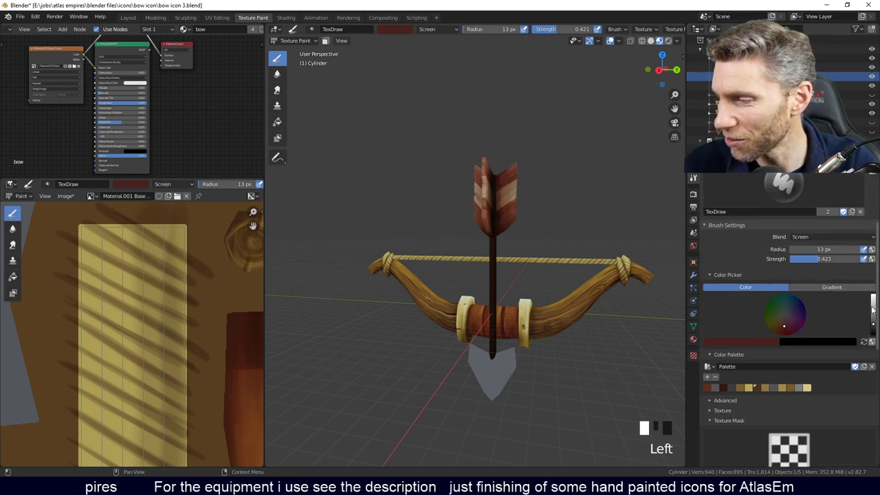
{"action": "left_click", "coordinate": [873, 307]}
{"action": "left_click", "coordinate": [784, 320]}
{"action": "left_click_drag", "start_coordinate": [785, 320], "coordinate": [781, 324]}
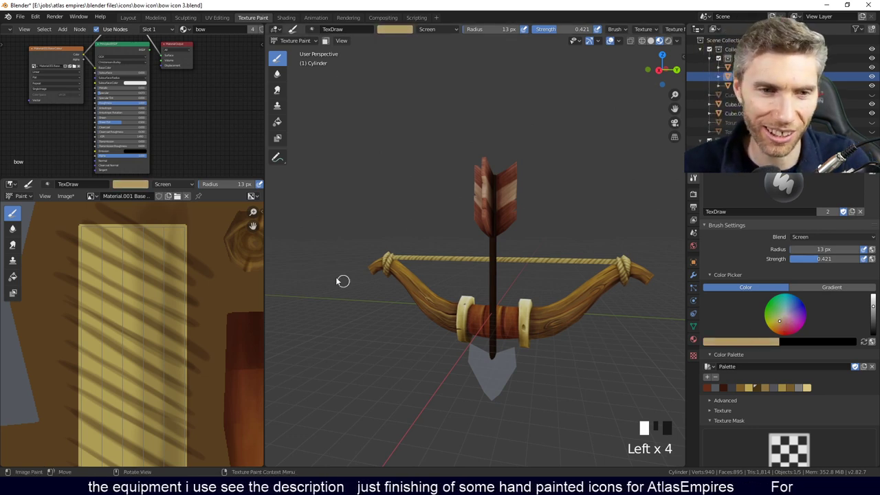
Paint light diagonal highlights between the dark stripes at the upper end of the bowstring's strip.
{"action": "left_click_drag", "start_coordinate": [114, 235], "coordinate": [157, 252]}
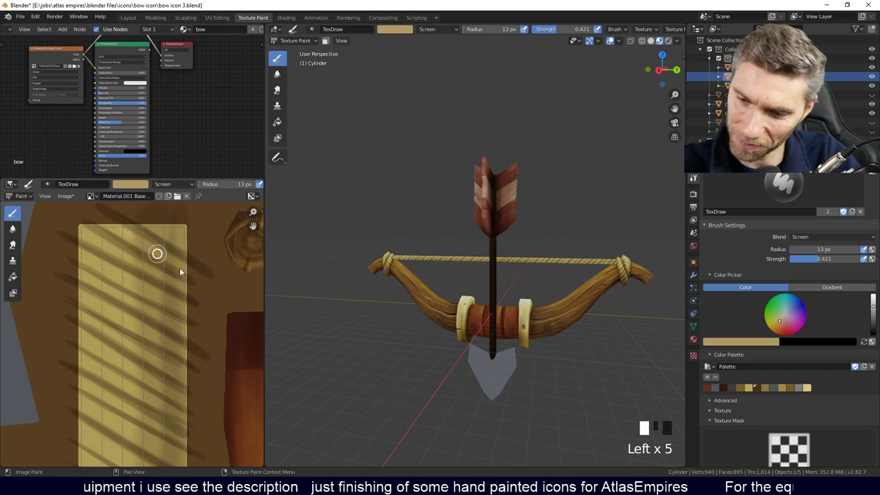
{"action": "mouse_move", "coordinate": [85, 236]}
{"action": "left_mouse_down"}
{"action": "mouse_move", "coordinate": [182, 290]}
{"action": "mouse_move", "coordinate": [121, 277]}
{"action": "mouse_move", "coordinate": [157, 294]}
{"action": "mouse_move", "coordinate": [139, 313]}
{"action": "left_mouse_up"}
{"action": "left_click_drag", "start_coordinate": [95, 280], "coordinate": [154, 330]}
{"action": "mouse_move", "coordinate": [86, 296]}
{"action": "left_mouse_down"}
{"action": "mouse_move", "coordinate": [128, 345]}
{"action": "mouse_move", "coordinate": [87, 340]}
{"action": "mouse_move", "coordinate": [153, 378]}
{"action": "left_mouse_up"}
Continue the light highlights between the stripes alongside the upper part of the red leather piece.
{"action": "middle_click_drag", "start_coordinate": [163, 326], "coordinate": [142, 253]}
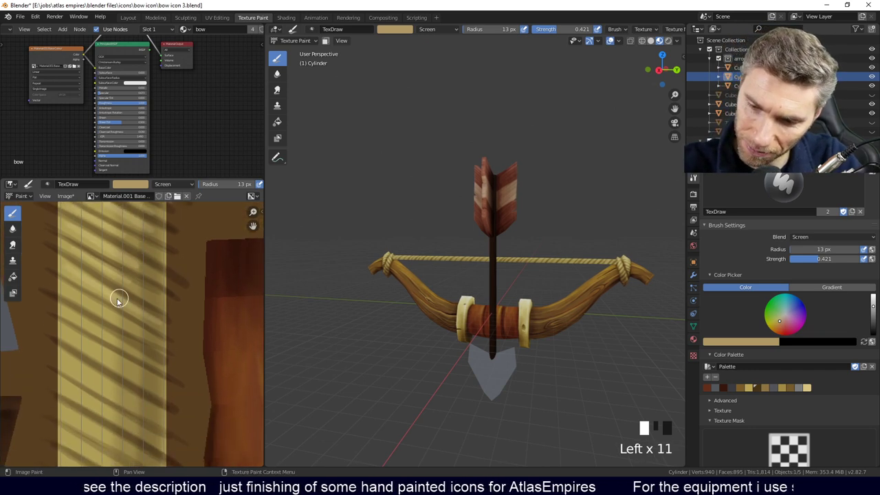
{"action": "left_click_drag", "start_coordinate": [74, 292], "coordinate": [130, 340]}
{"action": "left_click_drag", "start_coordinate": [63, 313], "coordinate": [143, 360]}
{"action": "left_click_drag", "start_coordinate": [64, 336], "coordinate": [148, 385]}
{"action": "left_click_drag", "start_coordinate": [74, 367], "coordinate": [144, 403]}
Brighten the bands between the stripes further down the bowstring's strip, alongside the middle of the red leather piece.
{"action": "mouse_move", "coordinate": [132, 343]}
{"action": "middle_mouse_down", "text": "shift"}
{"action": "mouse_move", "coordinate": [148, 339]}
{"action": "mouse_move", "coordinate": [120, 338]}
{"action": "middle_mouse_up", "text": "shift"}
{"action": "left_click_drag", "start_coordinate": [118, 337], "coordinate": [167, 393]}
{"action": "left_click_drag", "start_coordinate": [124, 368], "coordinate": [188, 414]}
{"action": "middle_click_drag", "start_coordinate": [177, 315], "coordinate": [163, 287]}
{"action": "left_click_drag", "start_coordinate": [112, 334], "coordinate": [184, 392]}
{"action": "left_click_drag", "start_coordinate": [109, 371], "coordinate": [159, 409]}
{"action": "middle_click_drag", "start_coordinate": [162, 305], "coordinate": [187, 296], "text": "shift"}
{"action": "left_click_drag", "start_coordinate": [132, 345], "coordinate": [194, 378]}
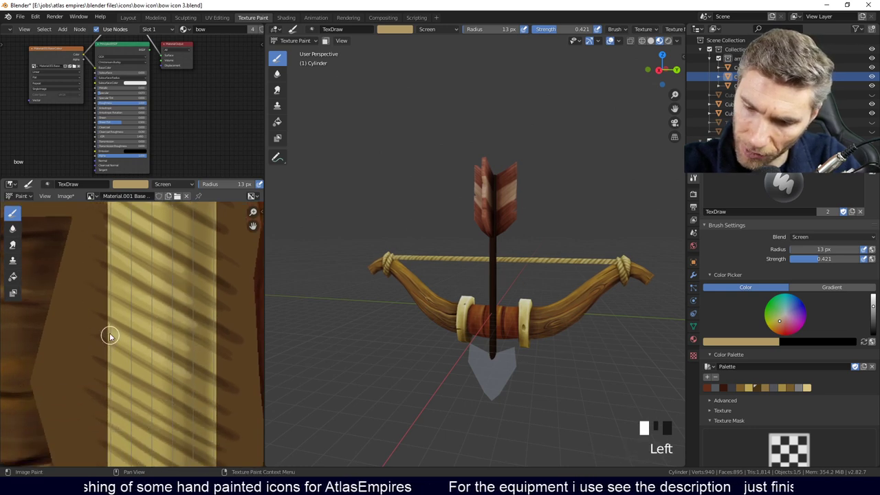
Paint three light highlights between the stripes beside the notch in the upper wood piece's edge.
{"action": "middle_click_drag", "start_coordinate": [170, 328], "coordinate": [199, 281], "text": "shift"}
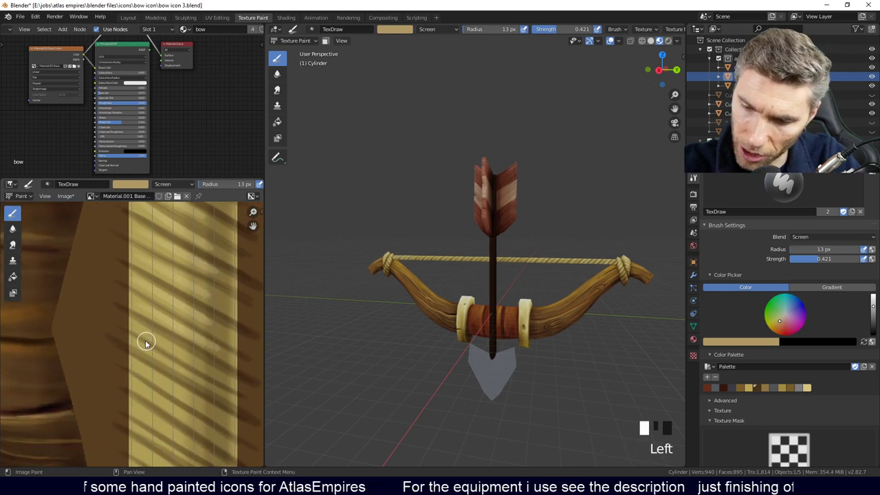
{"action": "left_click_drag", "start_coordinate": [144, 344], "coordinate": [219, 380]}
{"action": "left_click_drag", "start_coordinate": [158, 374], "coordinate": [220, 416]}
{"action": "left_click_drag", "start_coordinate": [132, 379], "coordinate": [224, 440]}
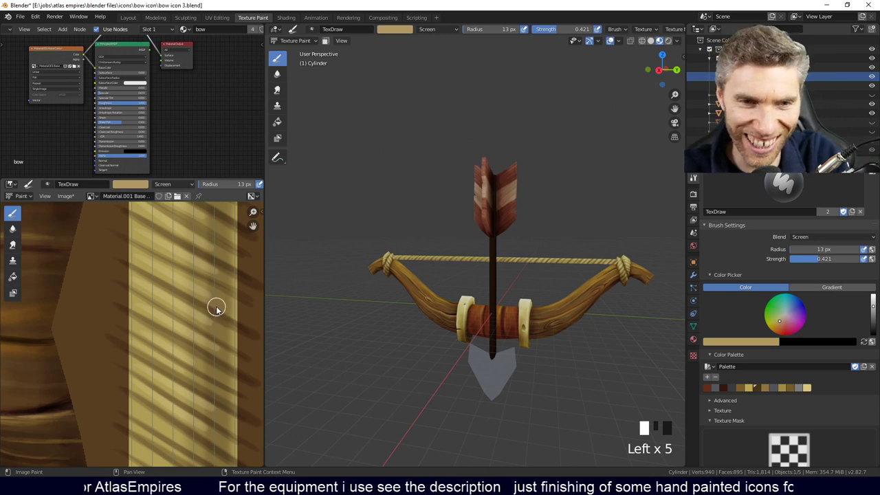
Carry the light highlights down the bowstring's strip to the gap between the two wood pieces.
{"action": "middle_click_drag", "start_coordinate": [217, 307], "coordinate": [213, 285]}
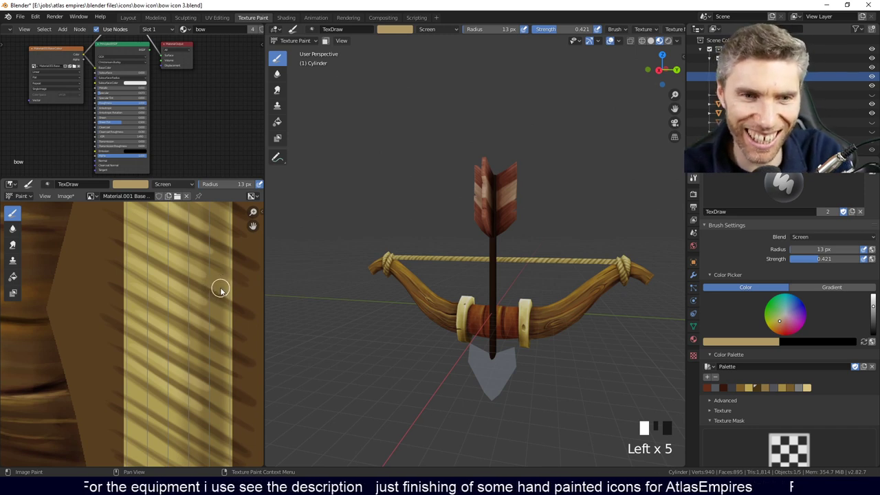
{"action": "middle_click_drag", "start_coordinate": [221, 297], "coordinate": [197, 255]}
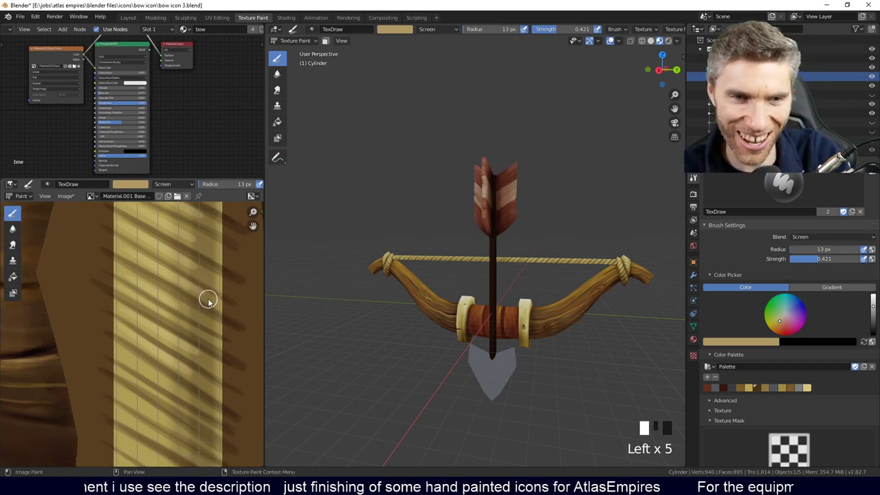
{"action": "middle_click_drag", "start_coordinate": [210, 328], "coordinate": [202, 303]}
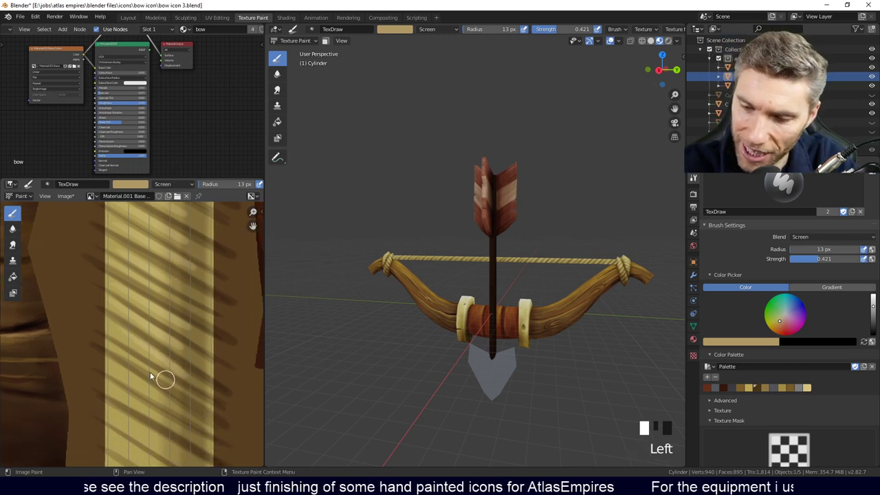
{"action": "middle_click_drag", "start_coordinate": [179, 383], "coordinate": [147, 330]}
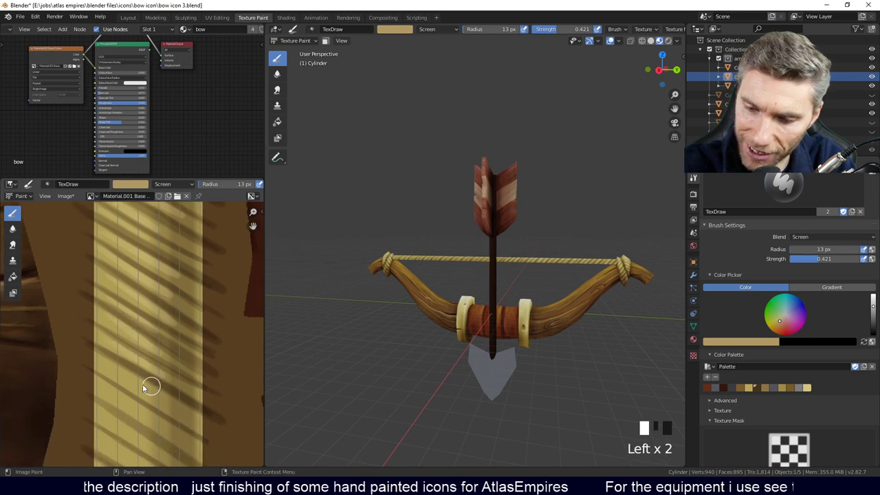
{"action": "middle_click_drag", "start_coordinate": [159, 367], "coordinate": [190, 359]}
{"action": "mouse_move", "coordinate": [133, 389]}
{"action": "middle_mouse_down"}
{"action": "mouse_move", "coordinate": [206, 326]}
{"action": "mouse_move", "coordinate": [128, 343]}
{"action": "middle_mouse_up"}
{"action": "left_click", "coordinate": [199, 426]}
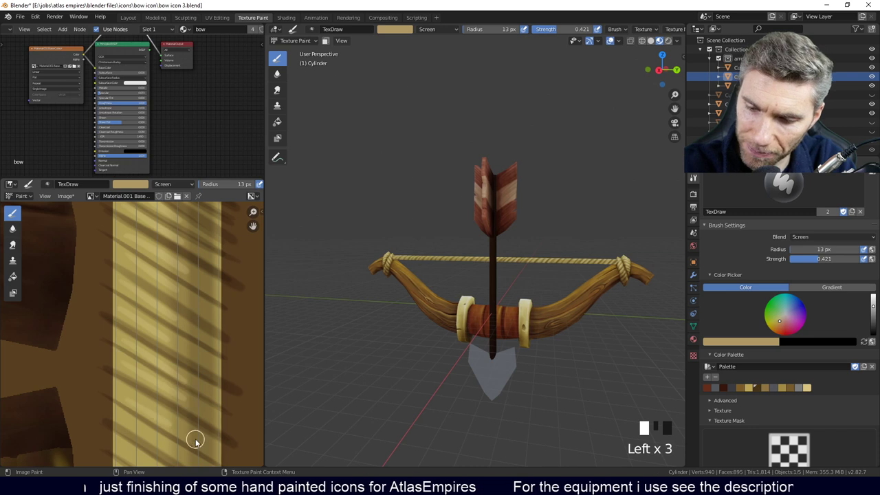
Add short light highlights between the stripes on the bowstring's strip beside the upper part of the lower wood piece.
{"action": "middle_click_drag", "start_coordinate": [196, 440], "coordinate": [195, 284], "text": "shift"}
{"action": "left_click", "coordinate": [170, 368]}
{"action": "left_click", "coordinate": [169, 396]}
{"action": "left_click", "coordinate": [118, 403]}
{"action": "left_click", "coordinate": [165, 433]}
{"action": "left_click", "coordinate": [134, 433]}
{"action": "middle_click_drag", "start_coordinate": [133, 432], "coordinate": [178, 275], "text": "shift"}
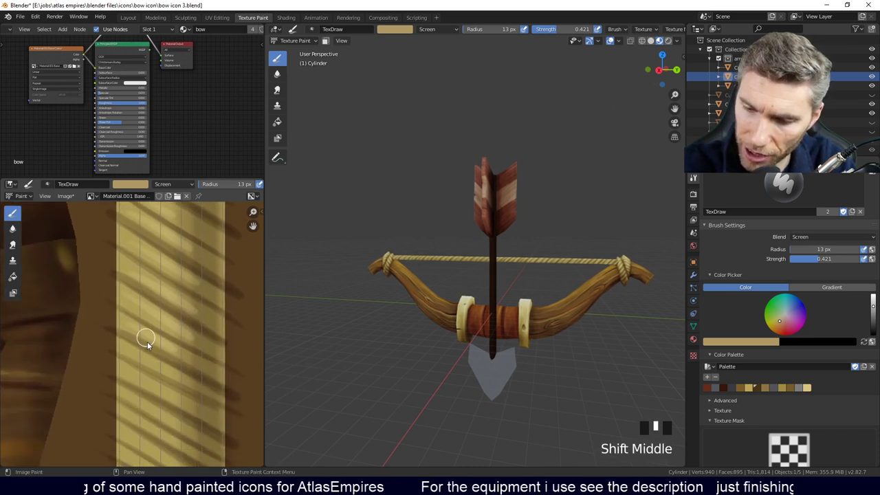
Continue the short light highlights between the stripes down to the notch in the lower wood piece's edge.
{"action": "left_click", "coordinate": [173, 389]}
{"action": "left_click", "coordinate": [138, 405]}
{"action": "left_click", "coordinate": [196, 371]}
{"action": "left_click", "coordinate": [191, 392]}
{"action": "left_click", "coordinate": [142, 394]}
{"action": "left_click", "coordinate": [155, 419]}
{"action": "left_click", "coordinate": [196, 442]}
{"action": "middle_click_drag", "start_coordinate": [196, 442], "coordinate": [204, 286], "text": "shift"}
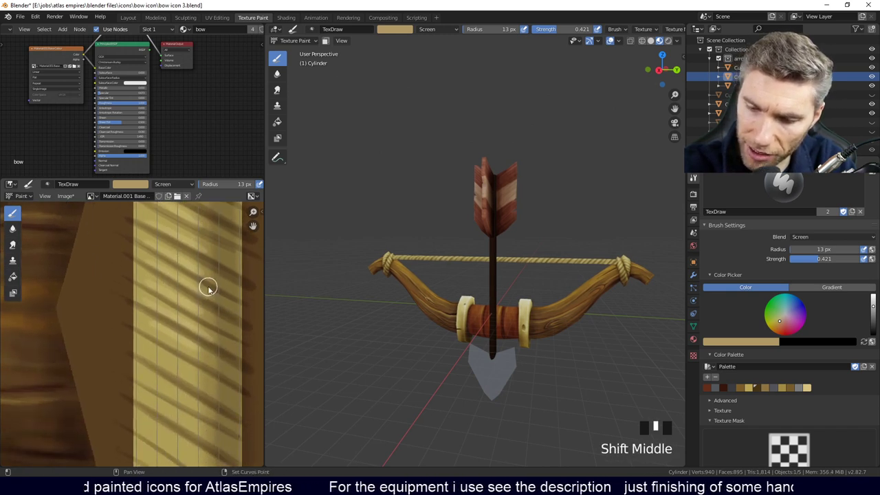
Finish the light highlights between the stripes down to the lower end of the bowstring's strip.
{"action": "left_click", "coordinate": [151, 371]}
{"action": "left_click", "coordinate": [162, 410]}
{"action": "left_click", "coordinate": [193, 438]}
{"action": "left_click", "coordinate": [190, 393]}
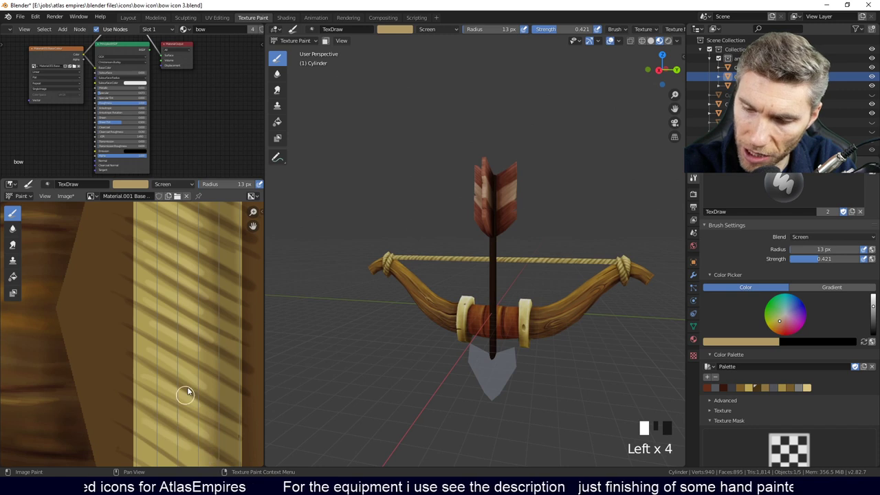
{"action": "middle_click_drag", "start_coordinate": [190, 392], "coordinate": [213, 337]}
{"action": "left_click", "coordinate": [194, 391]}
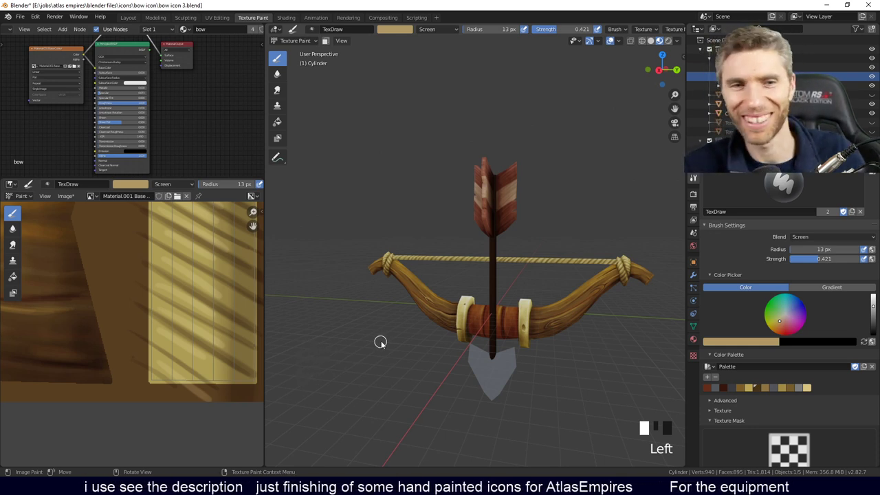
Check the painted bowstring on the model, switch to Object Mode and select the arrow.
{"action": "middle_click_drag", "start_coordinate": [371, 329], "coordinate": [426, 375]}
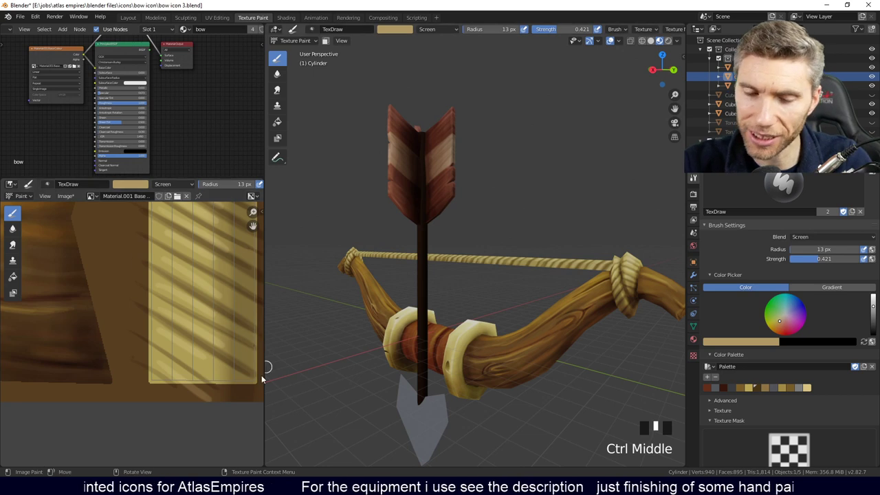
{"action": "mouse_move", "coordinate": [481, 308]}
{"action": "middle_mouse_down"}
{"action": "mouse_move", "coordinate": [505, 306]}
{"action": "mouse_move", "coordinate": [504, 314]}
{"action": "mouse_move", "coordinate": [493, 304]}
{"action": "middle_mouse_up"}
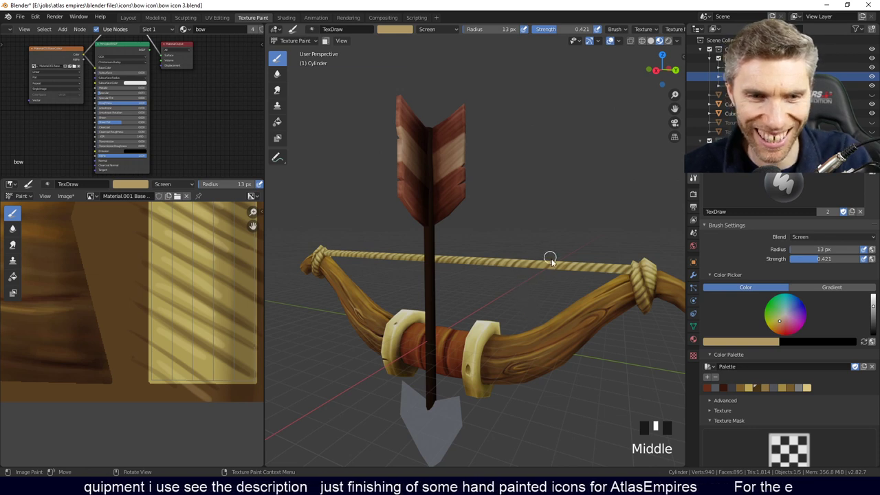
{"action": "middle_click_drag", "start_coordinate": [551, 270], "coordinate": [528, 292], "text": "ctrl"}
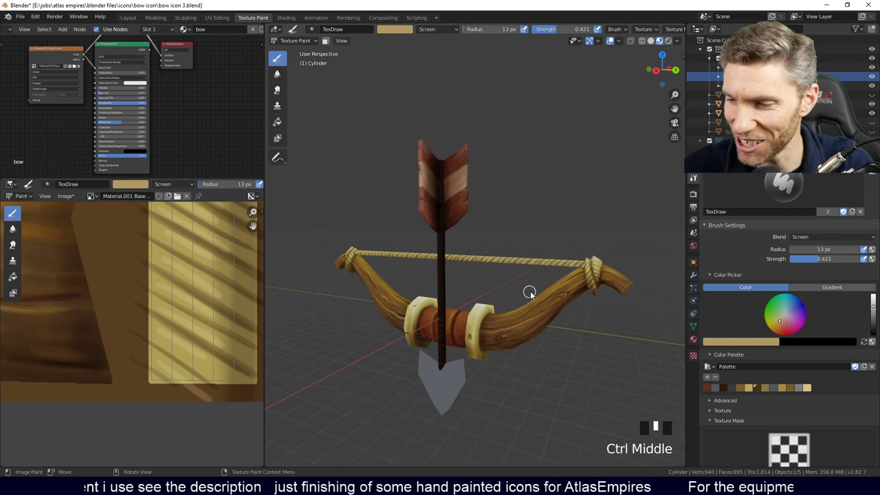
{"action": "left_click", "coordinate": [295, 41]}
{"action": "left_click", "coordinate": [307, 51]}
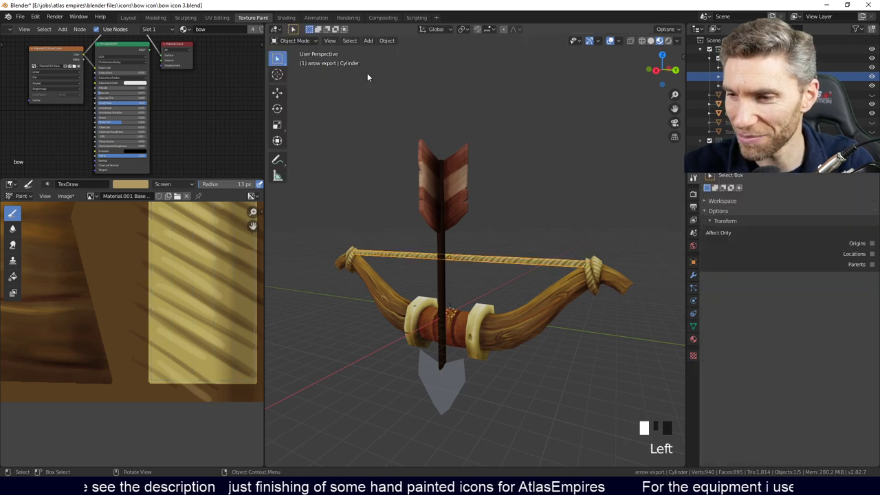
{"action": "left_click", "coordinate": [443, 246]}
{"action": "middle_click_drag", "start_coordinate": [472, 238], "coordinate": [479, 232]}
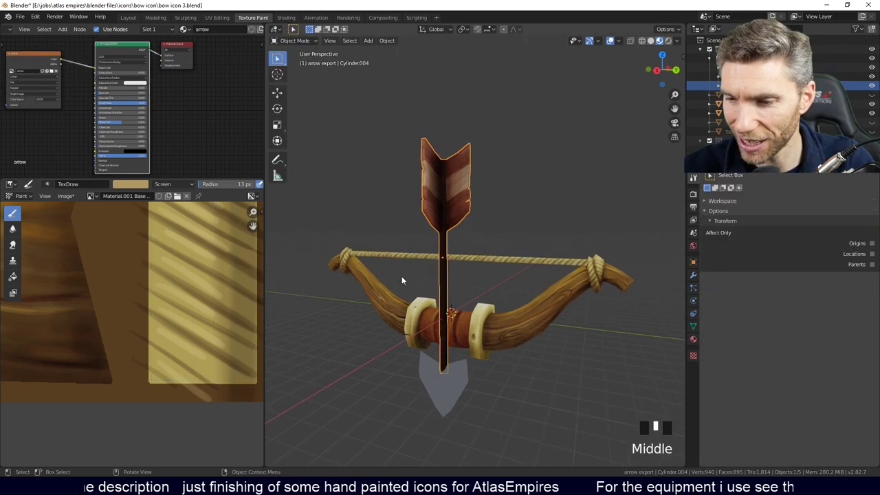
Show the "arrow" texture in the image editor in place of the bow's texture.
{"action": "scroll", "coordinate": [179, 289], "scroll_direction": "down", "scroll_amount": 4}
{"action": "middle_click_drag", "start_coordinate": [179, 337], "coordinate": [139, 408]}
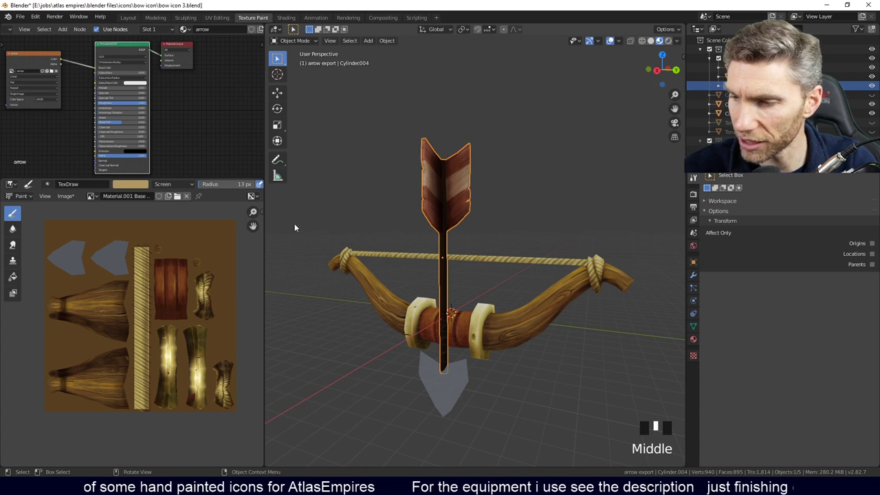
{"action": "left_click", "coordinate": [92, 195]}
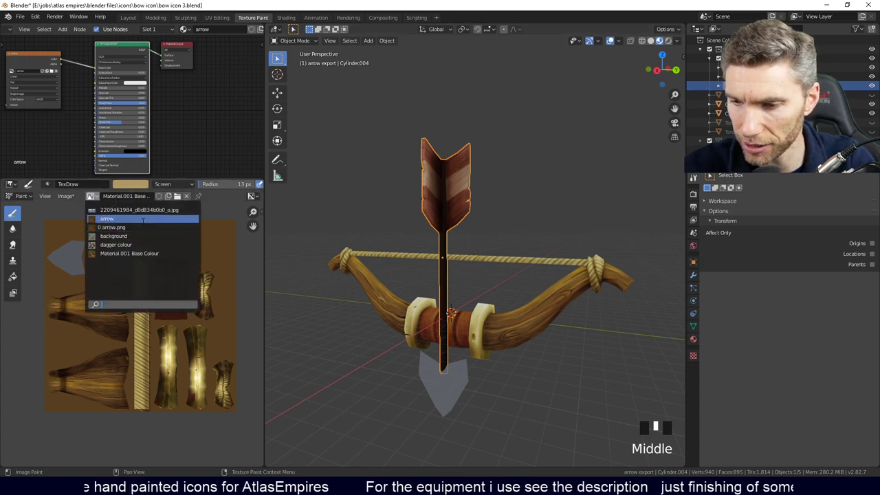
{"action": "left_click", "coordinate": [146, 219]}
Enter Edit Mode on the arrow and select the loop of faces around its shaft.
{"action": "middle_click_drag", "start_coordinate": [503, 288], "coordinate": [345, 143], "text": "ctrl"}
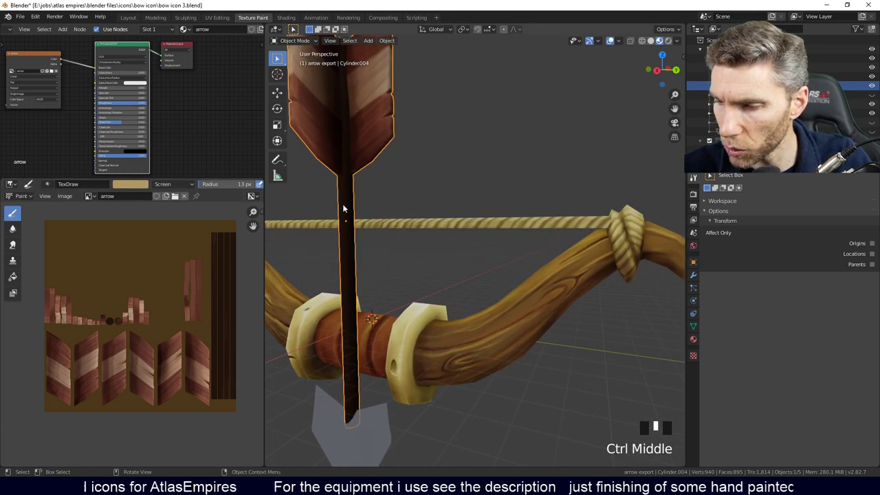
{"action": "middle_click_drag", "start_coordinate": [343, 207], "coordinate": [422, 282], "text": "shift"}
{"action": "key", "text": "Tab"}
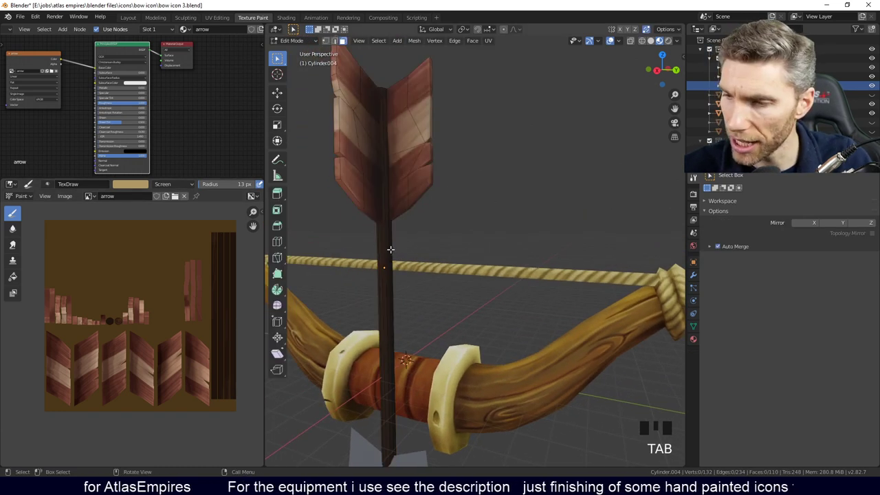
{"action": "middle_click_drag", "start_coordinate": [406, 255], "coordinate": [502, 235], "text": "ctrl"}
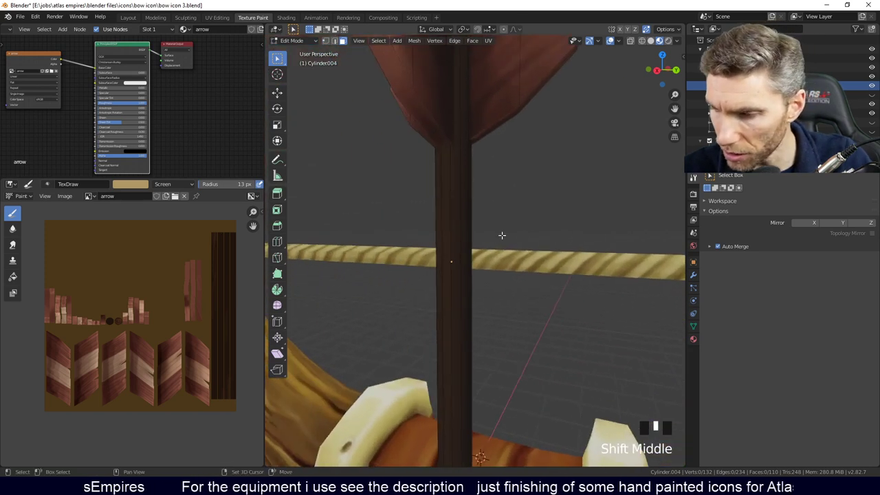
{"action": "left_click", "coordinate": [452, 209], "text": "alt"}
{"action": "middle_click_drag", "start_coordinate": [456, 216], "coordinate": [479, 244], "text": "ctrl"}
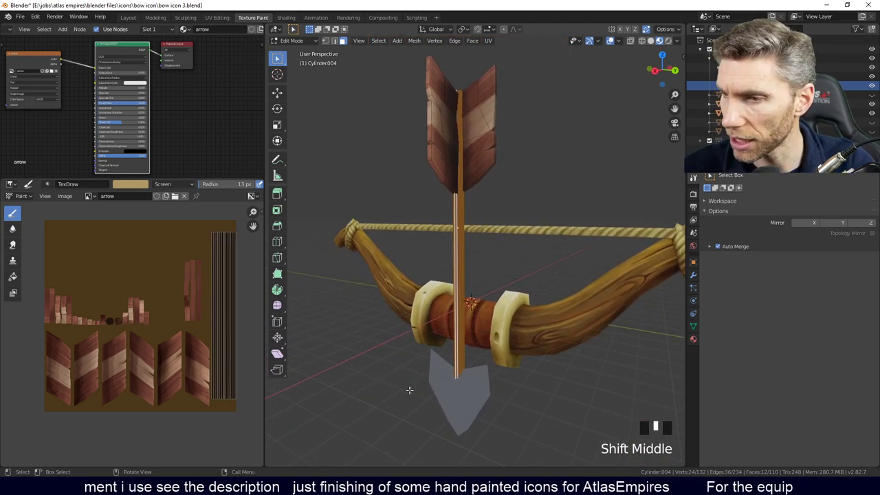
Try selecting the arrow shaft's linked faces, delimited by seams, and clear the selection.
{"action": "middle_click_drag", "start_coordinate": [407, 392], "coordinate": [469, 332]}
{"action": "key", "text": "l"}
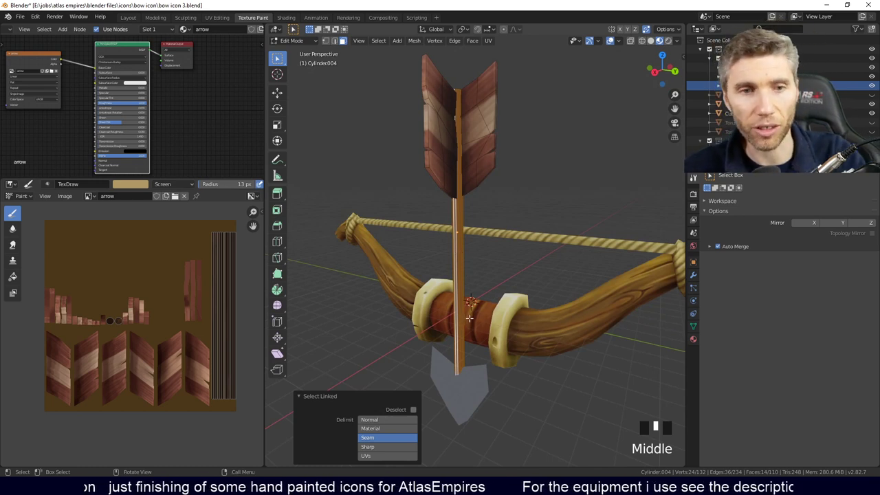
{"action": "key", "text": "l"}
{"action": "key", "text": "l"}
{"action": "middle_click_drag", "start_coordinate": [448, 180], "coordinate": [464, 247]}
{"action": "key", "text": "l"}
{"action": "key", "text": "alt+a"}
{"action": "key", "text": "l"}
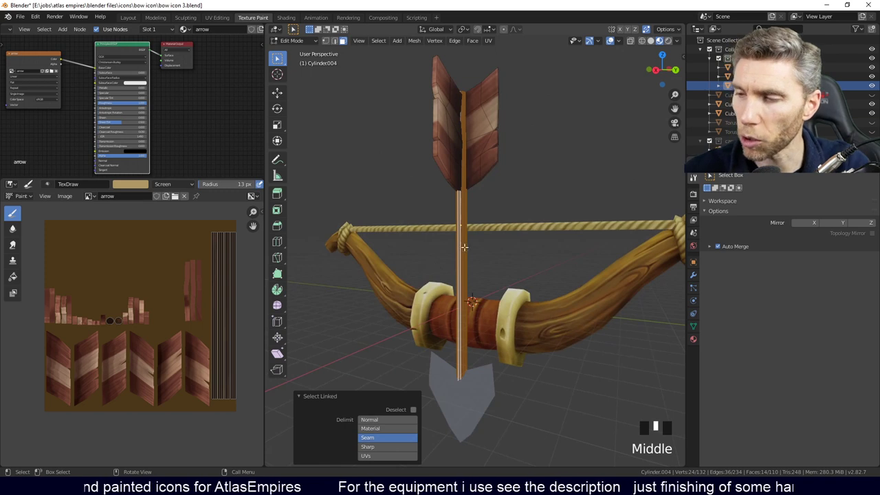
{"action": "left_click", "coordinate": [310, 397]}
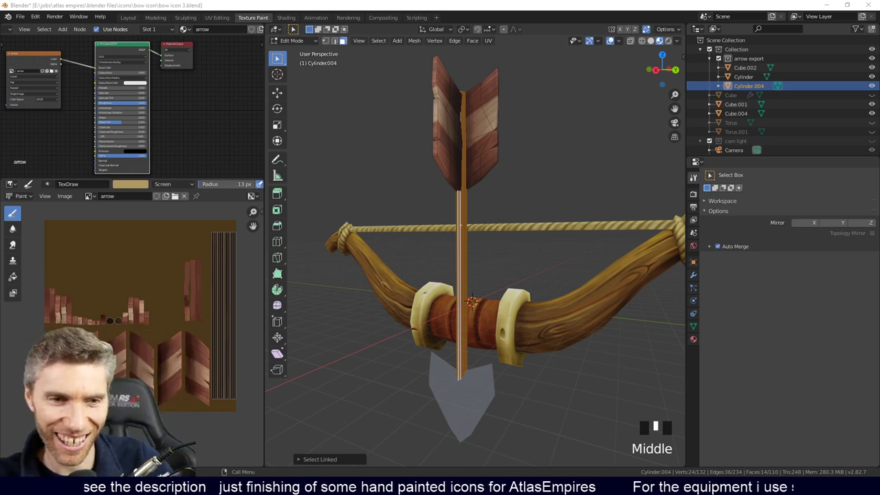
{"action": "double_click", "coordinate": [660, 383]}
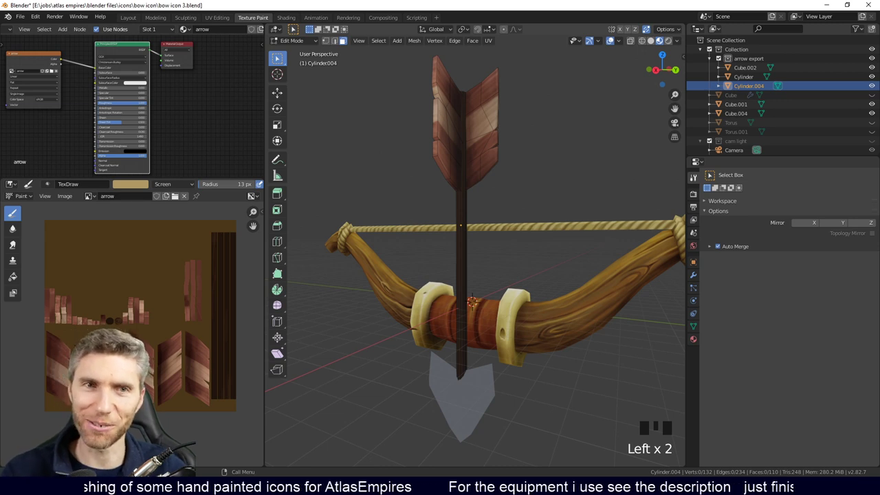
Switch the arrow to Texture Paint, choose the Fill tool, sample the shaft's dark brown and brighten the colour to a mid brown.
{"action": "middle_click_drag", "start_coordinate": [481, 275], "coordinate": [492, 276]}
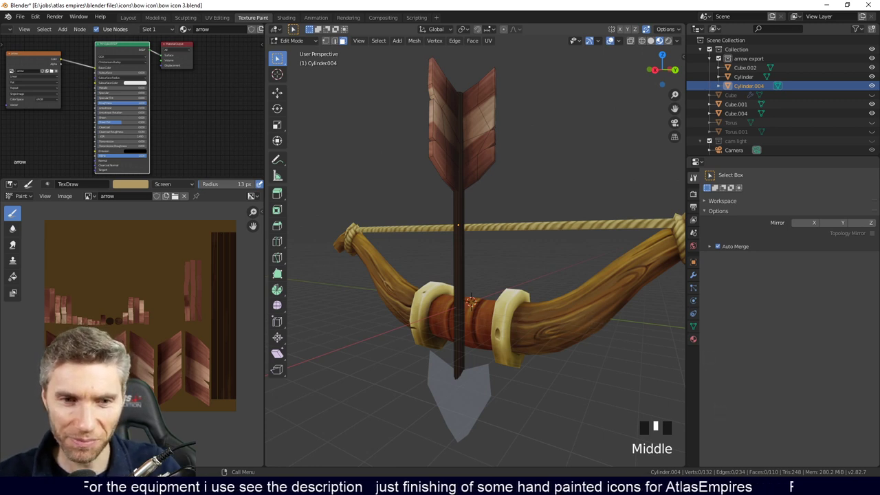
{"action": "middle_click_drag", "start_coordinate": [616, 326], "coordinate": [616, 326]}
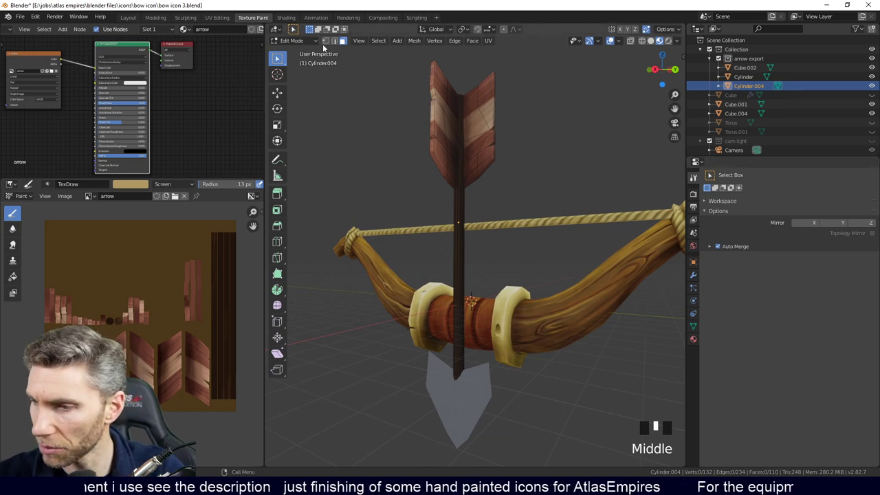
{"action": "left_click", "coordinate": [292, 41]}
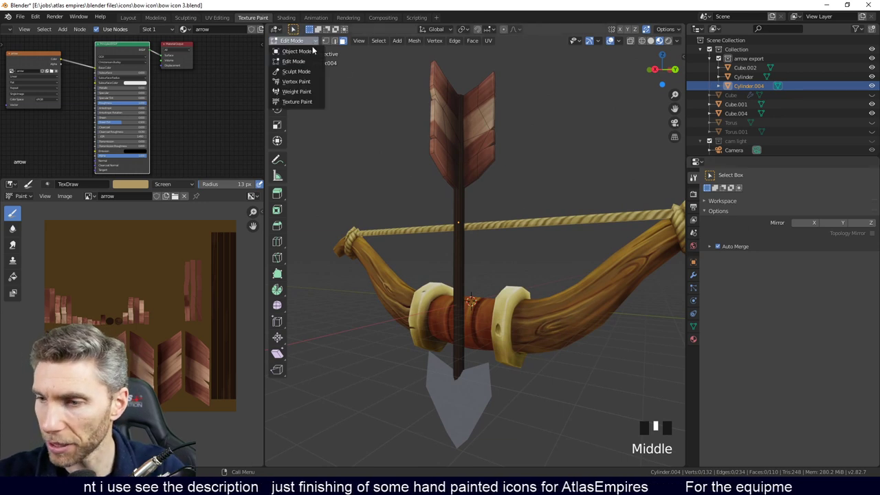
{"action": "left_click", "coordinate": [303, 101]}
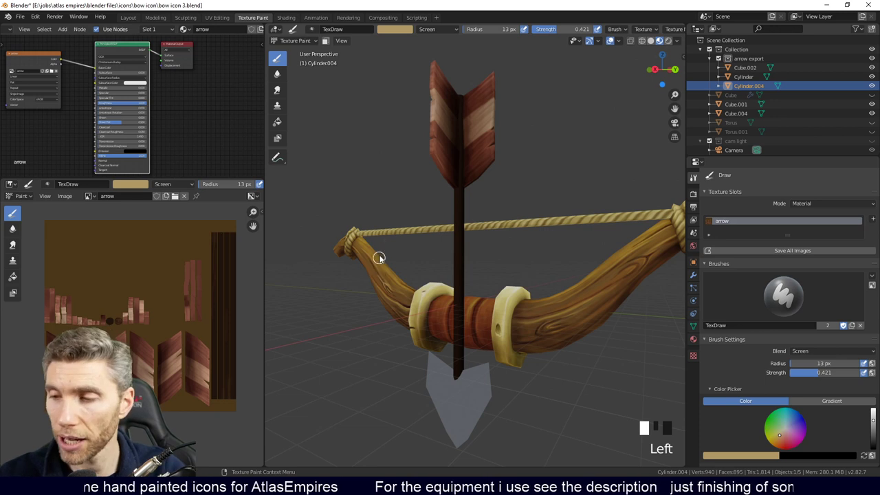
{"action": "left_click", "coordinate": [424, 235]}
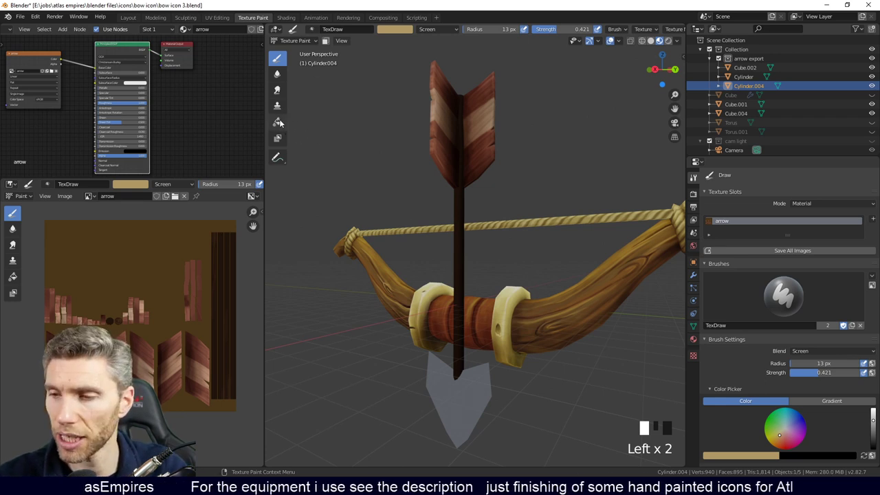
{"action": "left_click", "coordinate": [279, 122]}
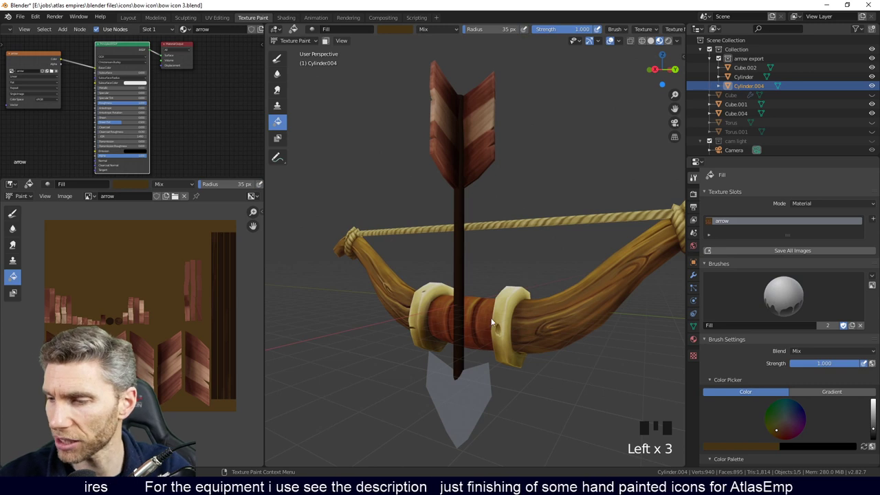
{"action": "key", "text": "s"}
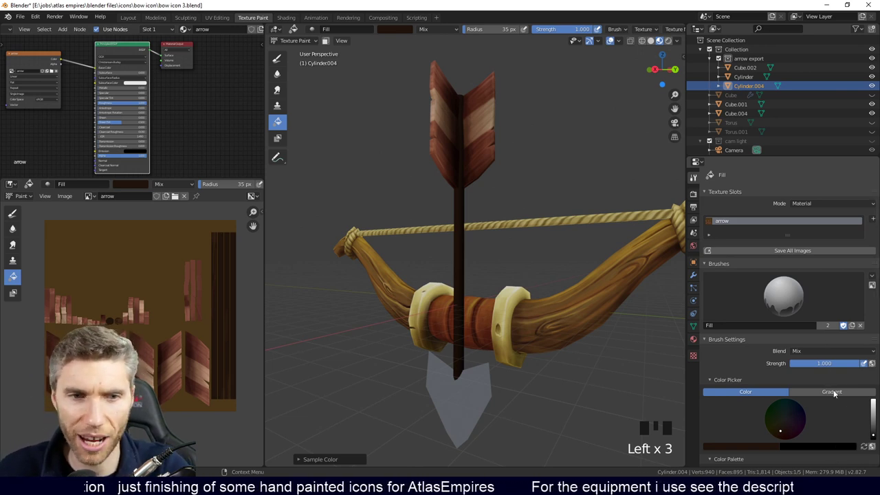
{"action": "left_click", "coordinate": [872, 429]}
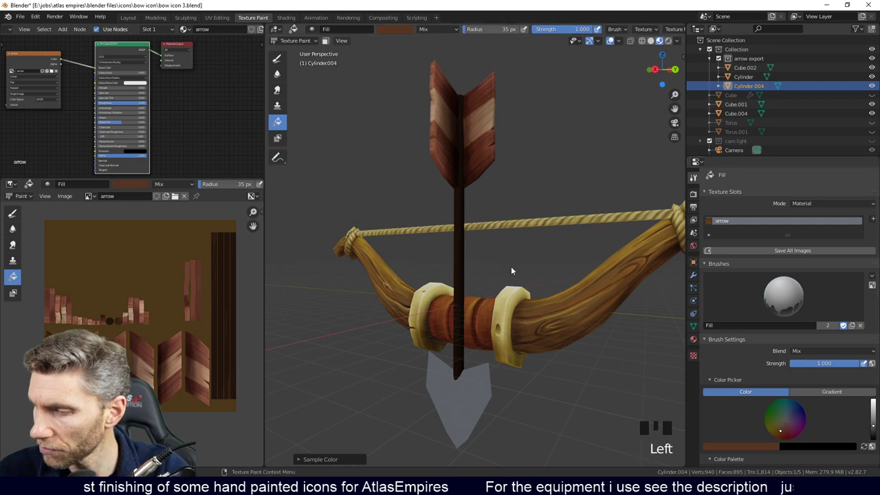
Try to fill the arrow's shaft with the brighter brown without a face mask.
{"action": "left_click", "coordinate": [468, 275]}
{"action": "middle_click_drag", "start_coordinate": [468, 275], "coordinate": [500, 296]}
{"action": "key", "text": "ctrl+z"}
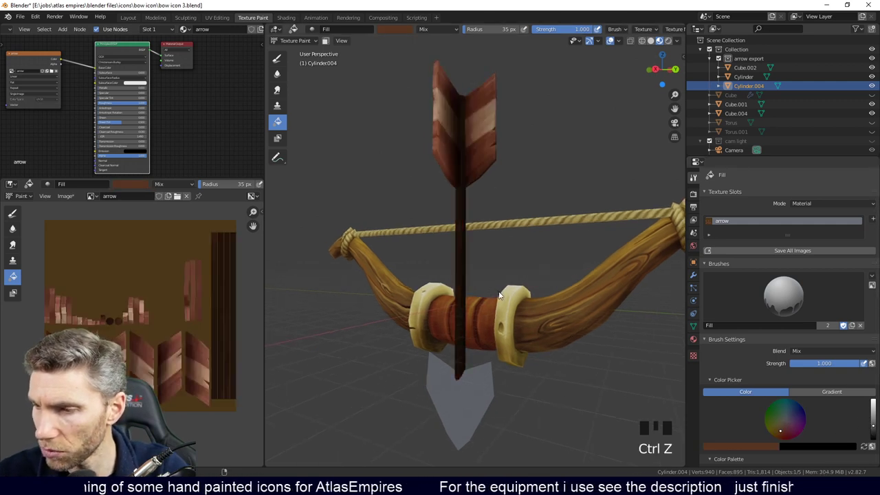
Turn on face selection masking for painting and restrict it to the linked faces of the arrow's shaft.
{"action": "left_click", "coordinate": [325, 41]}
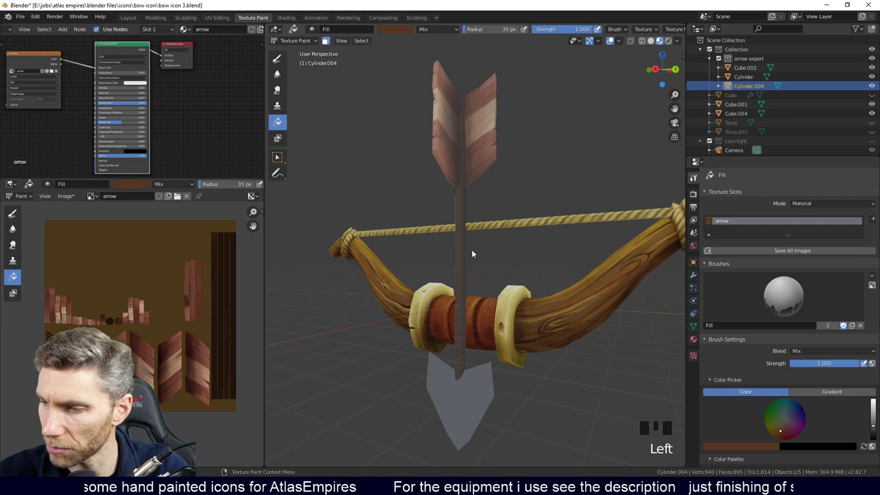
{"action": "left_click", "coordinate": [294, 39]}
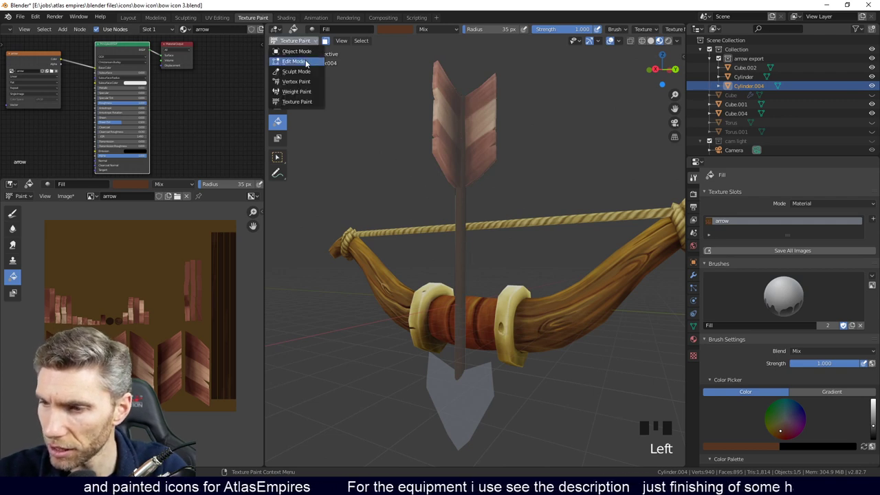
{"action": "left_click", "coordinate": [302, 61]}
{"action": "key", "text": "l"}
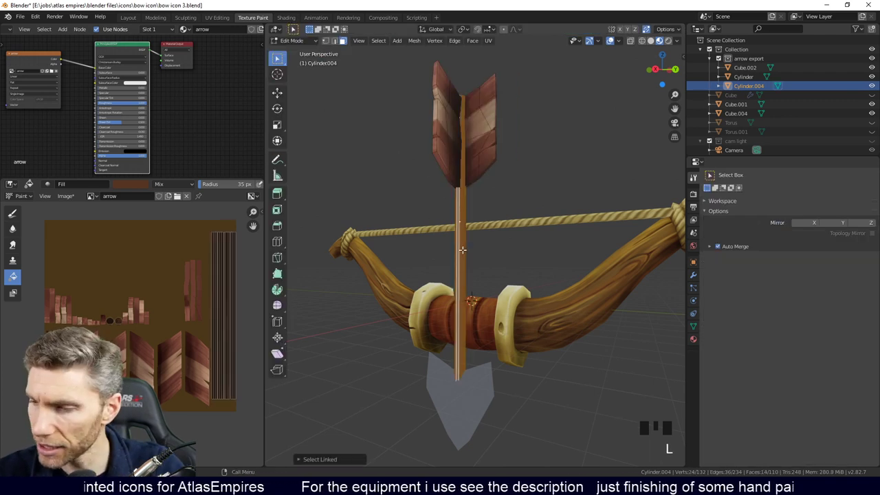
{"action": "left_click", "coordinate": [292, 40]}
{"action": "left_click", "coordinate": [295, 104]}
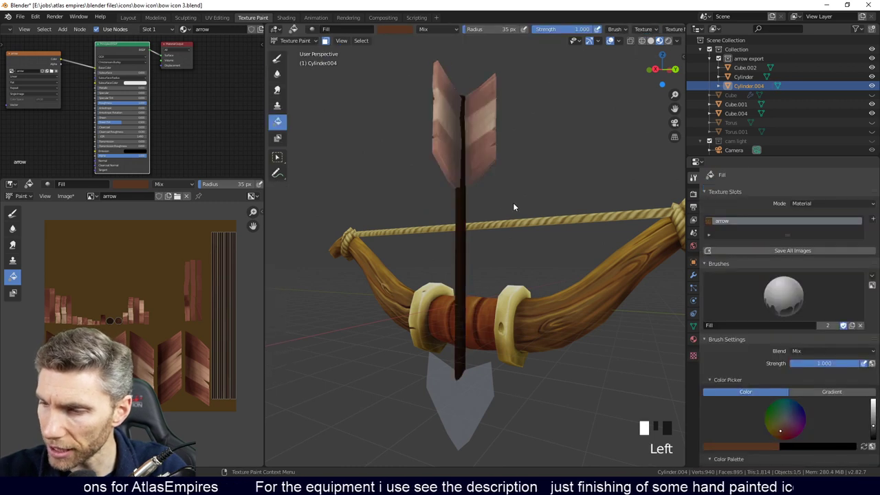
{"action": "left_click", "coordinate": [325, 41]}
{"action": "left_click", "coordinate": [326, 40]}
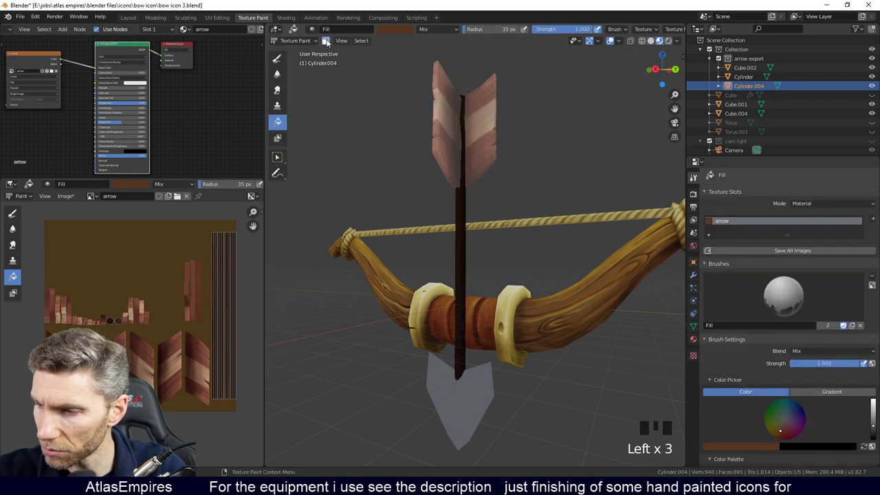
Fill the masked arrow shaft with brown, adjusting the colour's brightness and refilling until the shade suits the bow.
{"action": "left_click", "coordinate": [459, 225]}
{"action": "middle_click_drag", "start_coordinate": [505, 352], "coordinate": [433, 411]}
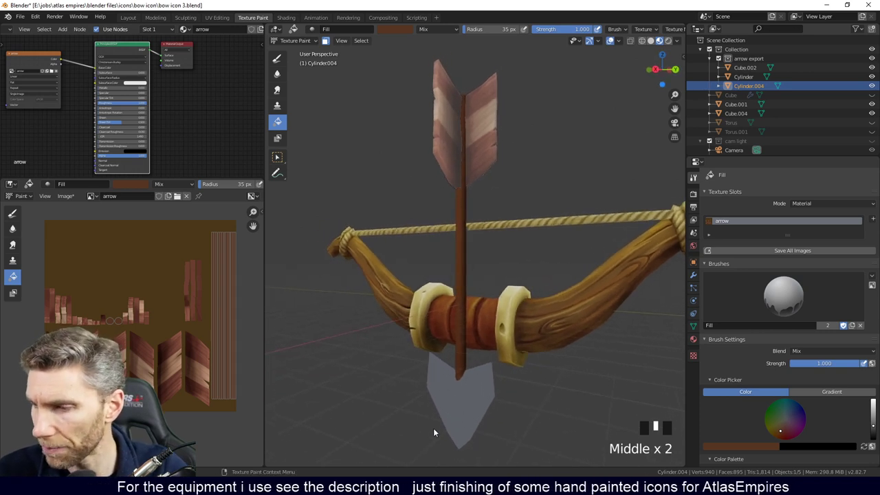
{"action": "middle_click_drag", "start_coordinate": [516, 343], "coordinate": [664, 353], "text": "ctrl"}
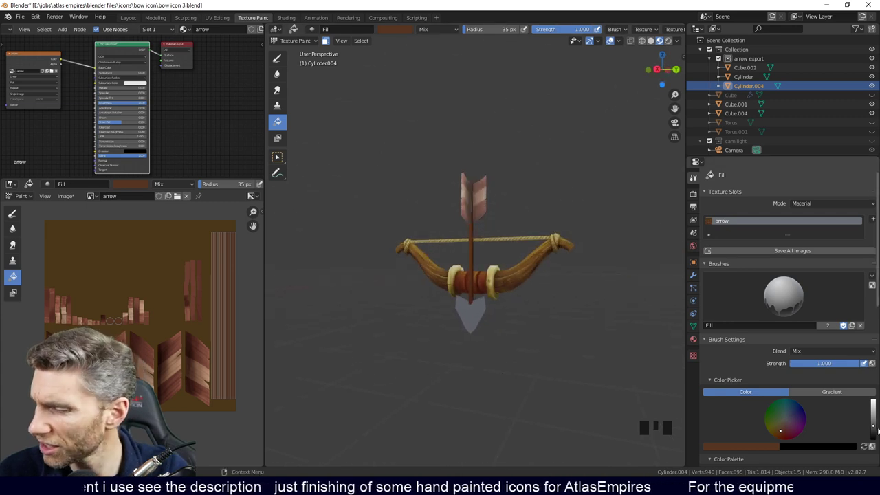
{"action": "left_click", "coordinate": [478, 260]}
{"action": "left_click", "coordinate": [479, 260]}
{"action": "middle_click_drag", "start_coordinate": [550, 332], "coordinate": [583, 289]}
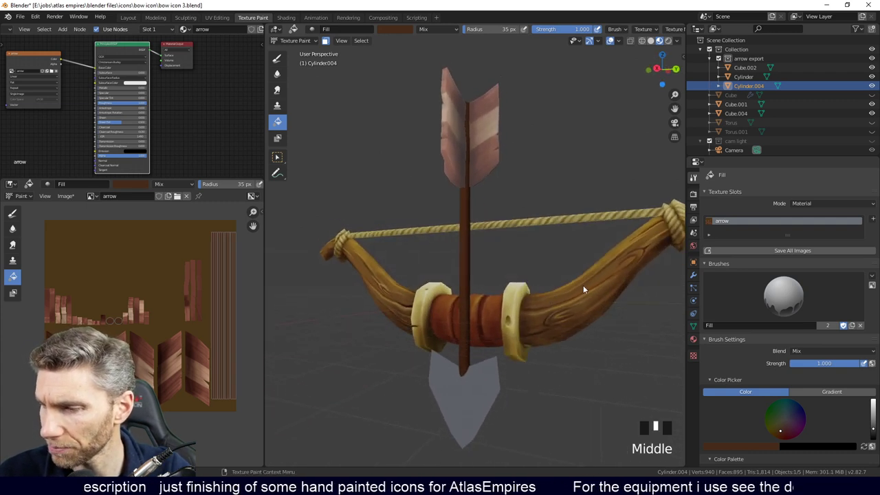
{"action": "left_click", "coordinate": [874, 429]}
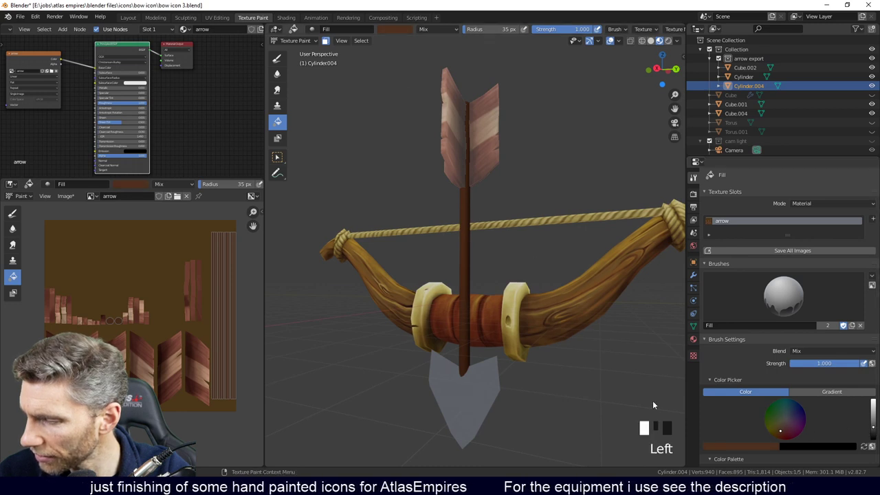
{"action": "left_click", "coordinate": [468, 267]}
Paint light tan streaks down the arrow's shaft with the Draw brush in Screen blend at a 7 px radius.
{"action": "middle_click_drag", "start_coordinate": [581, 329], "coordinate": [495, 202]}
{"action": "mouse_move", "coordinate": [476, 301]}
{"action": "middle_mouse_down", "text": "ctrl"}
{"action": "mouse_move", "coordinate": [495, 295]}
{"action": "mouse_move", "coordinate": [461, 294]}
{"action": "mouse_move", "coordinate": [460, 250]}
{"action": "middle_mouse_up", "text": "ctrl"}
{"action": "left_click", "coordinate": [277, 57]}
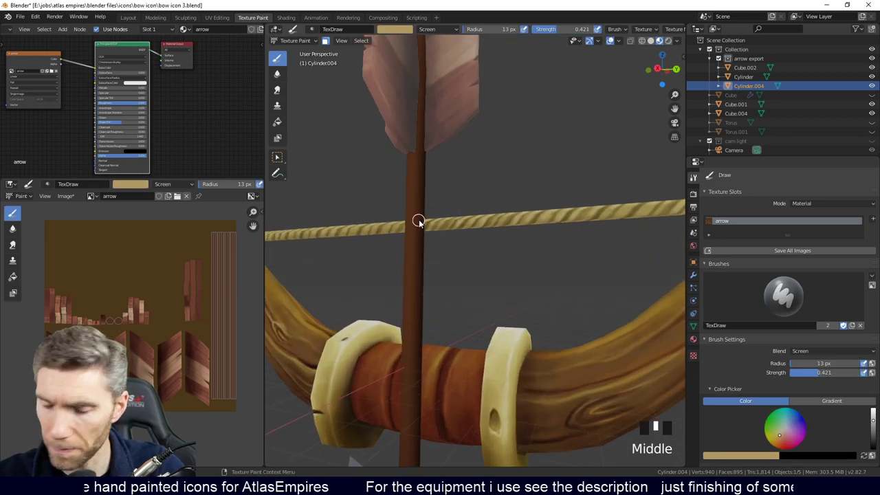
{"action": "key", "text": "f"}
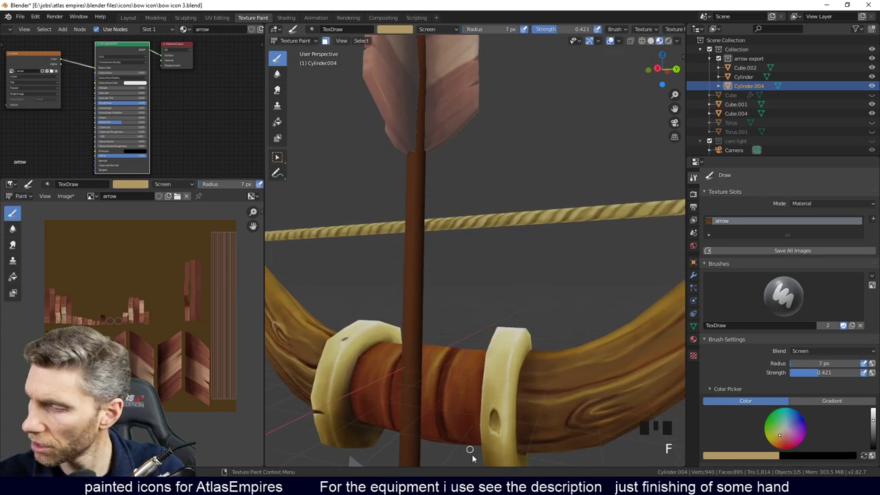
{"action": "left_click_drag", "start_coordinate": [419, 203], "coordinate": [407, 418]}
{"action": "mouse_move", "coordinate": [407, 419]}
{"action": "middle_mouse_down"}
{"action": "mouse_move", "coordinate": [511, 294]}
{"action": "mouse_move", "coordinate": [530, 215]}
{"action": "mouse_move", "coordinate": [496, 315]}
{"action": "middle_mouse_up"}
{"action": "mouse_move", "coordinate": [497, 315]}
{"action": "left_mouse_down"}
{"action": "mouse_move", "coordinate": [492, 37]}
{"action": "mouse_move", "coordinate": [495, 295]}
{"action": "left_mouse_up"}
{"action": "mouse_move", "coordinate": [495, 296]}
{"action": "middle_mouse_down"}
{"action": "mouse_move", "coordinate": [542, 298]}
{"action": "mouse_move", "coordinate": [521, 81]}
{"action": "middle_mouse_up"}
{"action": "left_click", "coordinate": [521, 81]}
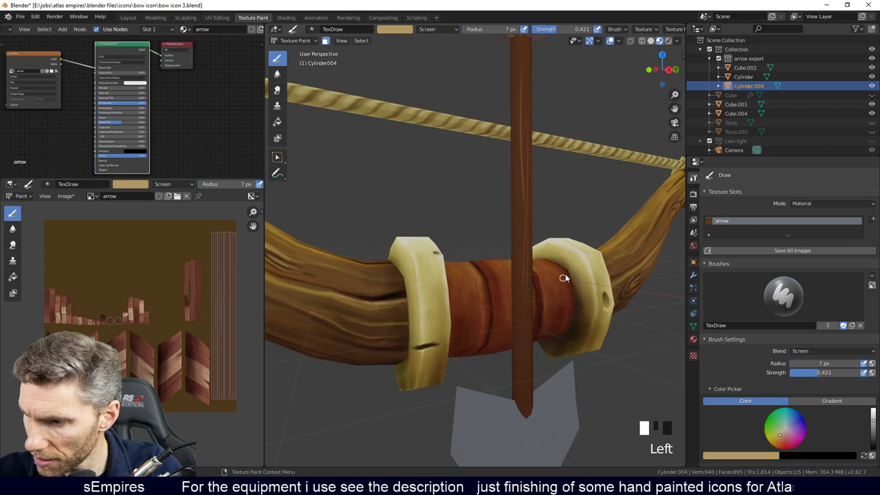
Add long tan wood-grain highlights to the shaft's other sides, from below the feathers to the arrowhead, undoing one stray stroke.
{"action": "middle_click_drag", "start_coordinate": [565, 273], "coordinate": [506, 160]}
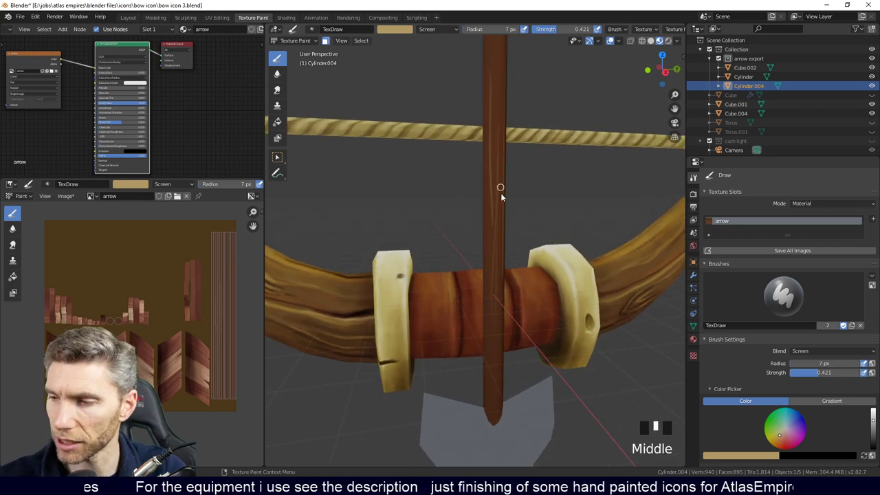
{"action": "middle_click_drag", "start_coordinate": [506, 157], "coordinate": [487, 192]}
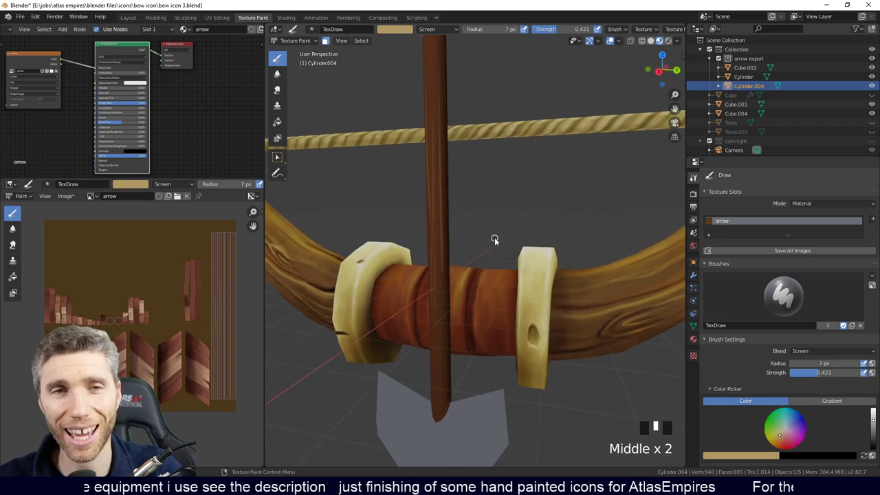
{"action": "middle_click_drag", "start_coordinate": [497, 234], "coordinate": [448, 93]}
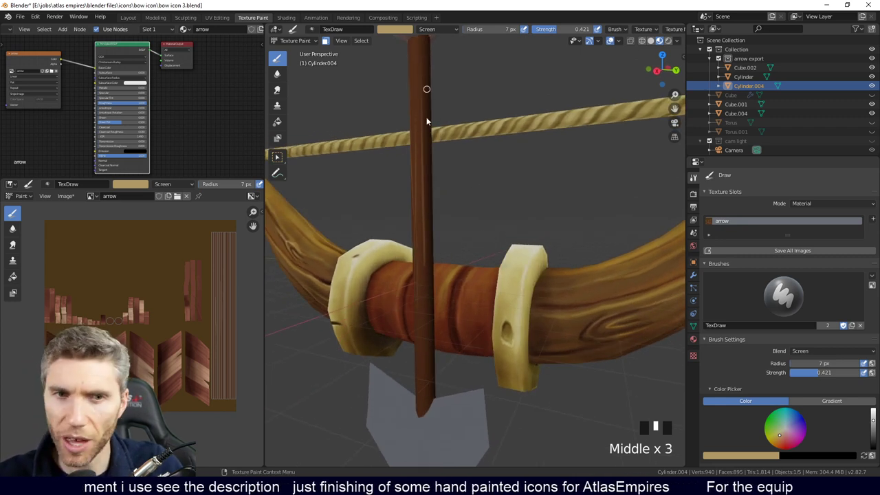
{"action": "mouse_move", "coordinate": [444, 173]}
{"action": "middle_mouse_down", "text": "ctrl"}
{"action": "mouse_move", "coordinate": [472, 231]}
{"action": "mouse_move", "coordinate": [486, 228]}
{"action": "mouse_move", "coordinate": [477, 250]}
{"action": "mouse_move", "coordinate": [477, 219]}
{"action": "mouse_move", "coordinate": [546, 287]}
{"action": "mouse_move", "coordinate": [495, 215]}
{"action": "mouse_move", "coordinate": [454, 357]}
{"action": "middle_mouse_up", "text": "ctrl"}
{"action": "mouse_move", "coordinate": [452, 330]}
{"action": "left_mouse_down"}
{"action": "mouse_move", "coordinate": [444, 54]}
{"action": "mouse_move", "coordinate": [481, 148]}
{"action": "left_mouse_up"}
{"action": "key", "text": "ctrl+z"}
{"action": "mouse_move", "coordinate": [453, 107]}
{"action": "left_mouse_down"}
{"action": "mouse_move", "coordinate": [451, 290]}
{"action": "mouse_move", "coordinate": [491, 336]}
{"action": "left_mouse_up"}
{"action": "mouse_move", "coordinate": [491, 331]}
{"action": "middle_mouse_down"}
{"action": "mouse_move", "coordinate": [584, 295]}
{"action": "mouse_move", "coordinate": [577, 289]}
{"action": "middle_mouse_up"}
{"action": "left_click_drag", "start_coordinate": [520, 74], "coordinate": [523, 395]}
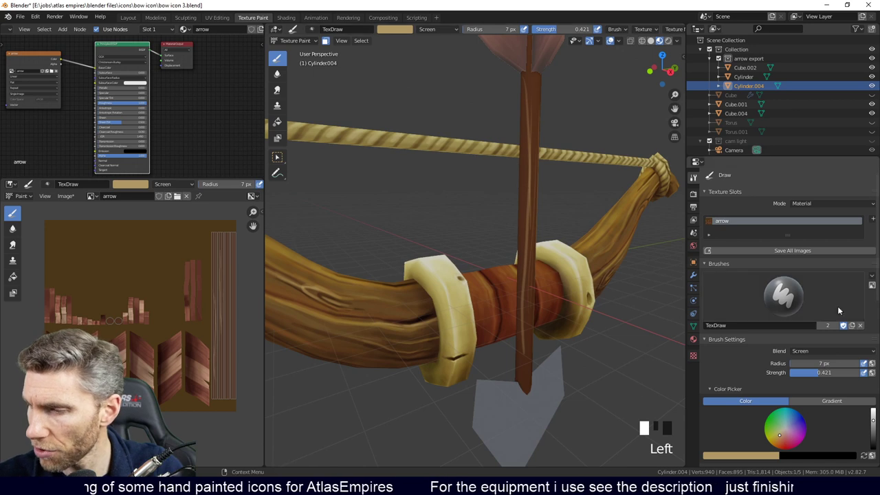
Lower the brush strength to 0.219 and paint reddish-brown strokes from the palette along the shaft.
{"action": "left_click_drag", "start_coordinate": [859, 372], "coordinate": [806, 374]}
{"action": "scroll", "coordinate": [803, 449], "scroll_direction": "down", "scroll_amount": 5}
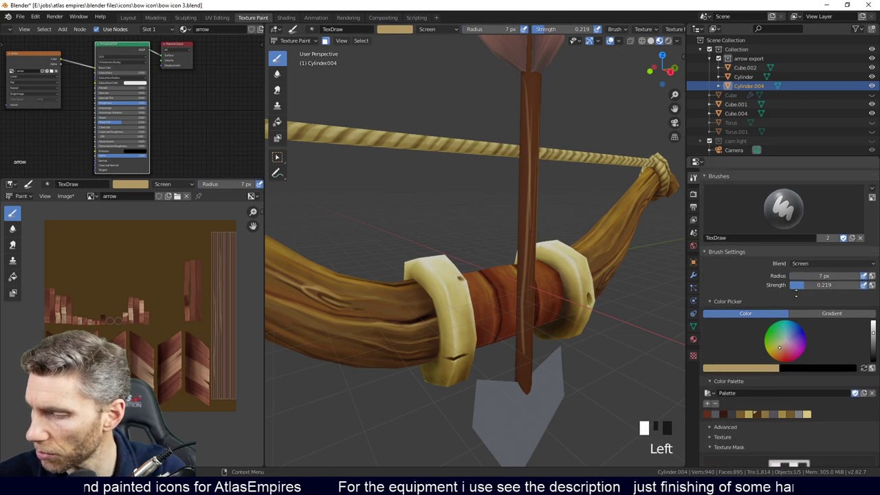
{"action": "left_click", "coordinate": [707, 348]}
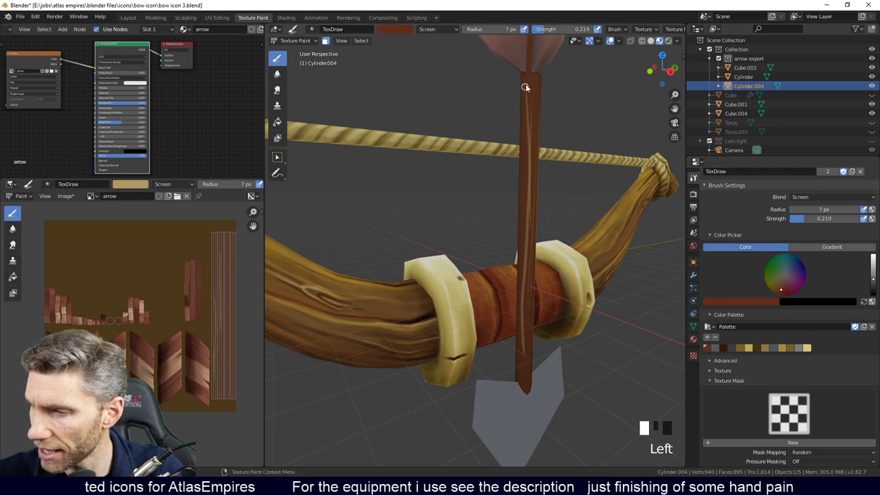
{"action": "left_click_drag", "start_coordinate": [529, 88], "coordinate": [532, 154]}
{"action": "left_click_drag", "start_coordinate": [532, 350], "coordinate": [532, 152]}
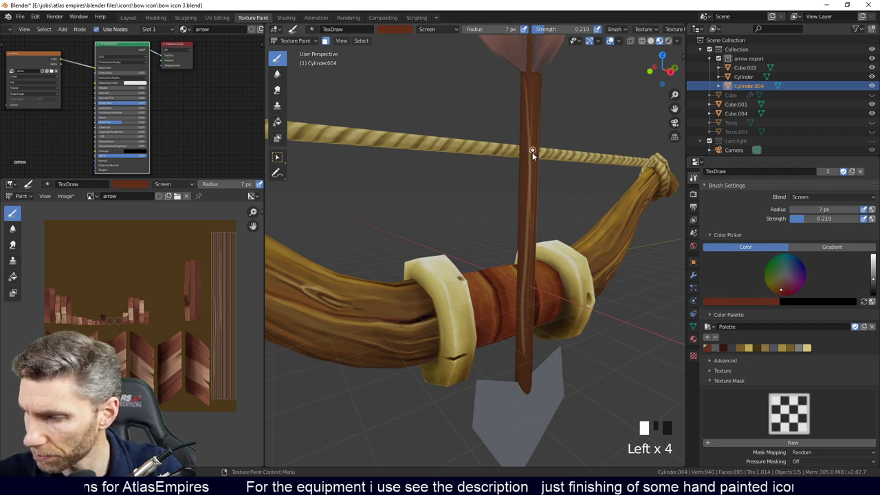
{"action": "left_click_drag", "start_coordinate": [525, 366], "coordinate": [523, 240]}
Continue the soft reddish-brown strokes on the remaining sides of the arrow's shaft.
{"action": "middle_click_drag", "start_coordinate": [564, 289], "coordinate": [581, 204]}
{"action": "left_click_drag", "start_coordinate": [543, 220], "coordinate": [535, 59]}
{"action": "left_click_drag", "start_coordinate": [548, 358], "coordinate": [554, 326]}
{"action": "mouse_move", "coordinate": [554, 325]}
{"action": "middle_mouse_down"}
{"action": "mouse_move", "coordinate": [440, 303]}
{"action": "mouse_move", "coordinate": [519, 320]}
{"action": "middle_mouse_up"}
{"action": "mouse_move", "coordinate": [508, 242]}
{"action": "left_mouse_down"}
{"action": "mouse_move", "coordinate": [505, 91]}
{"action": "mouse_move", "coordinate": [512, 253]}
{"action": "left_mouse_up"}
{"action": "middle_click_drag", "start_coordinate": [513, 253], "coordinate": [518, 375], "text": "ctrl"}
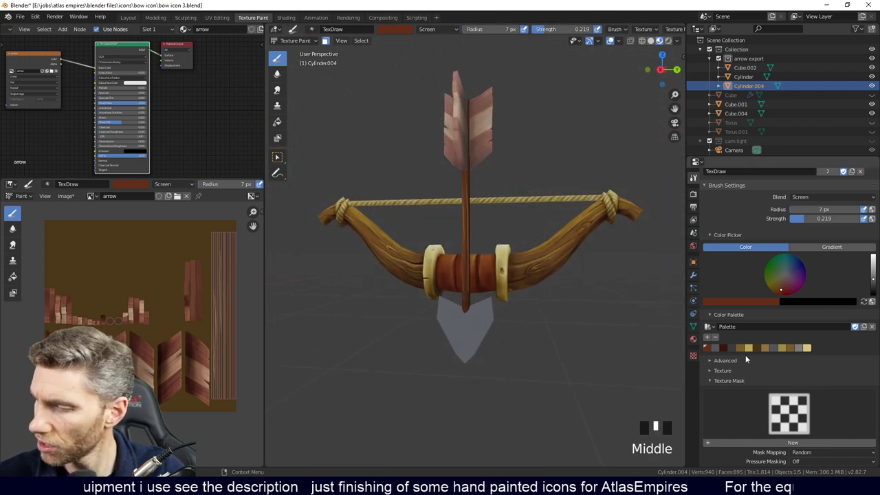
Paint soft dark brown strokes near the shaft's lower end, shifting the dark red-brown palette colour towards olive brown.
{"action": "left_click", "coordinate": [723, 347]}
{"action": "middle_click_drag", "start_coordinate": [516, 371], "coordinate": [453, 118], "text": "ctrl"}
{"action": "left_click", "coordinate": [457, 349]}
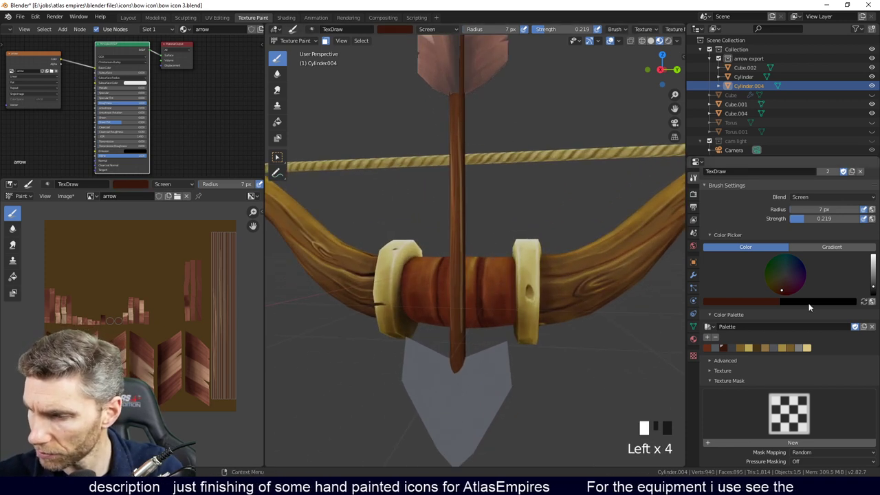
{"action": "left_click", "coordinate": [777, 285]}
{"action": "left_click", "coordinate": [458, 277]}
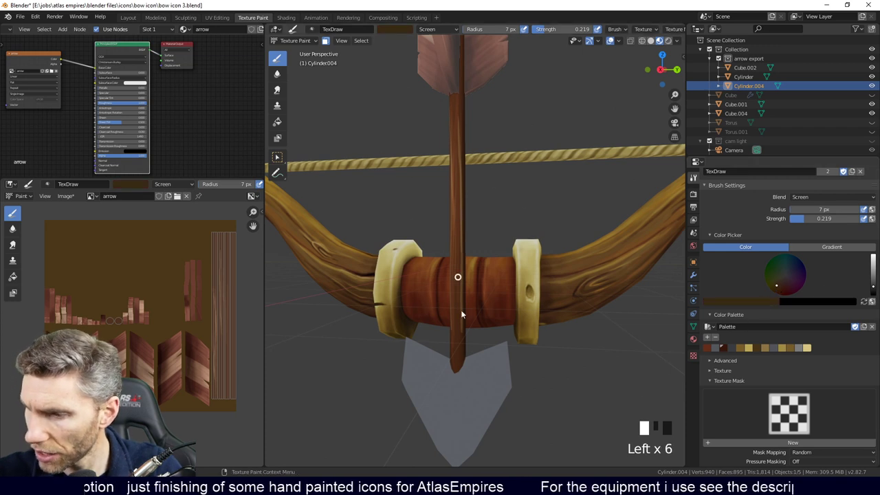
{"action": "left_click", "coordinate": [456, 351]}
{"action": "middle_click_drag", "start_coordinate": [468, 403], "coordinate": [512, 322], "text": "ctrl"}
{"action": "middle_click_drag", "start_coordinate": [494, 267], "coordinate": [558, 281], "text": "ctrl"}
{"action": "left_click", "coordinate": [487, 179]}
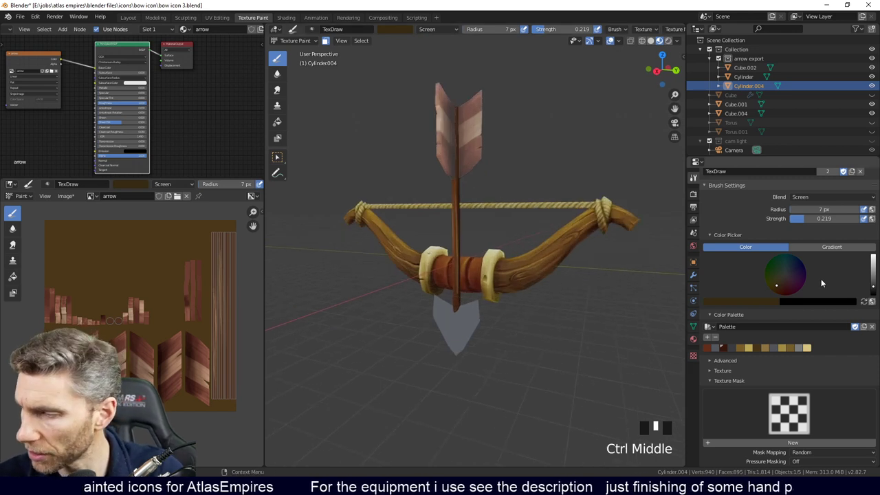
Set the brush blend to Multiply and paint dark olive-brown shading along the arrow's shaft from several sides.
{"action": "left_click", "coordinate": [826, 198]}
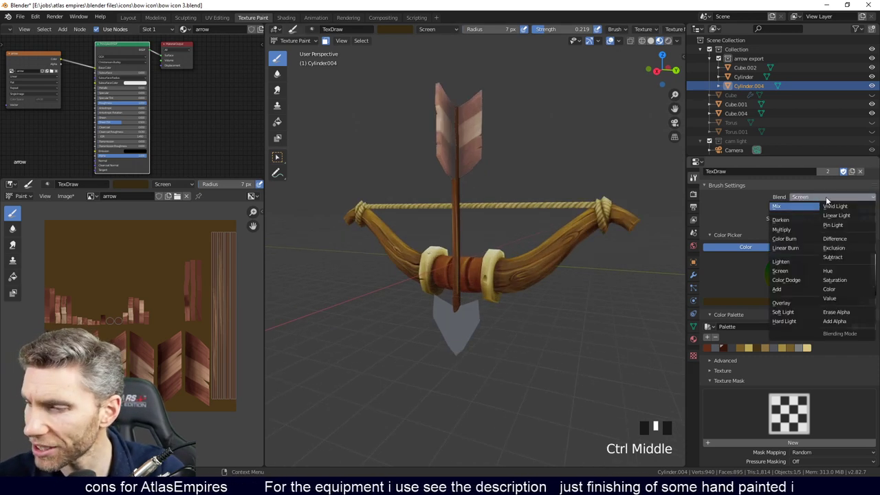
{"action": "left_click", "coordinate": [798, 229]}
{"action": "middle_click_drag", "start_coordinate": [481, 202], "coordinate": [515, 236], "text": "shift"}
{"action": "left_click", "coordinate": [436, 200]}
{"action": "left_click", "coordinate": [433, 237]}
{"action": "left_click", "coordinate": [493, 256]}
{"action": "middle_click_drag", "start_coordinate": [492, 174], "coordinate": [568, 220]}
{"action": "left_click", "coordinate": [521, 260]}
{"action": "middle_click_drag", "start_coordinate": [547, 253], "coordinate": [453, 281]}
{"action": "left_click", "coordinate": [453, 281]}
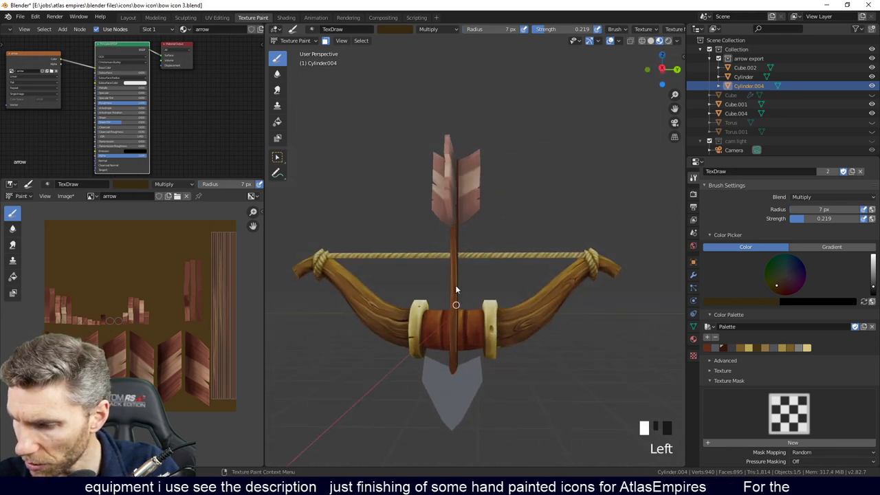
{"action": "left_click", "coordinate": [483, 197]}
{"action": "mouse_move", "coordinate": [483, 197]}
{"action": "middle_mouse_down", "text": "ctrl"}
{"action": "mouse_move", "coordinate": [499, 310]}
{"action": "mouse_move", "coordinate": [483, 310]}
{"action": "mouse_move", "coordinate": [517, 358]}
{"action": "mouse_move", "coordinate": [484, 408]}
{"action": "middle_mouse_up", "text": "ctrl"}
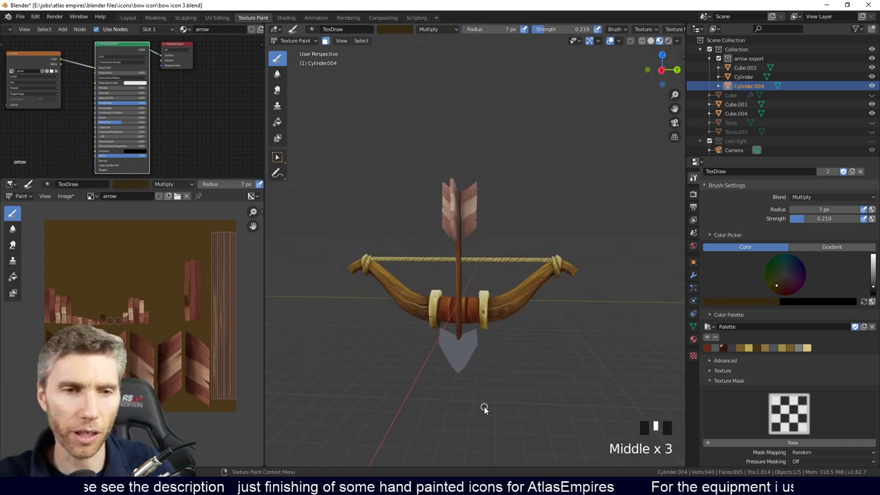
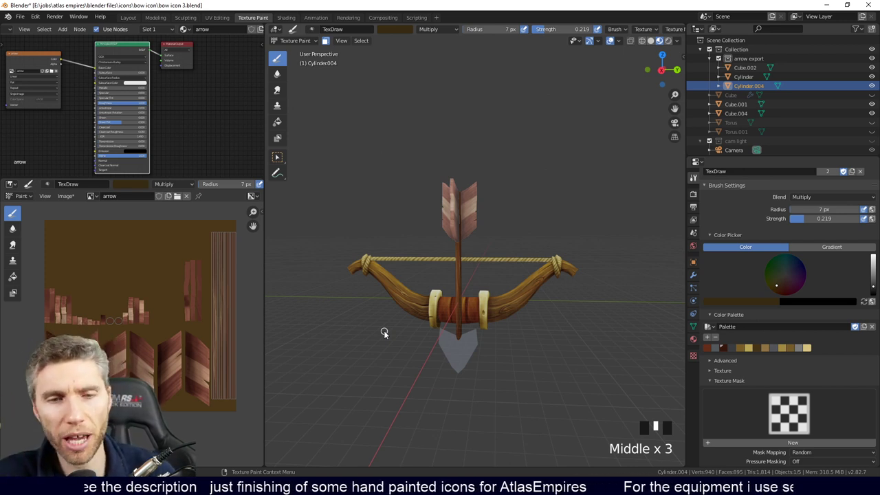
{"action": "key", "text": "s"}
{"action": "left_click", "coordinate": [384, 333]}
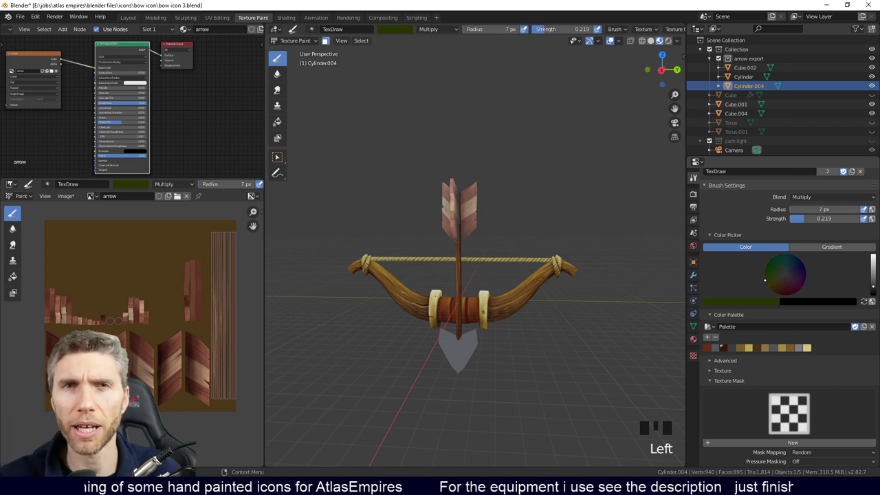
{"action": "middle_click_drag", "start_coordinate": [492, 300], "coordinate": [478, 289]}
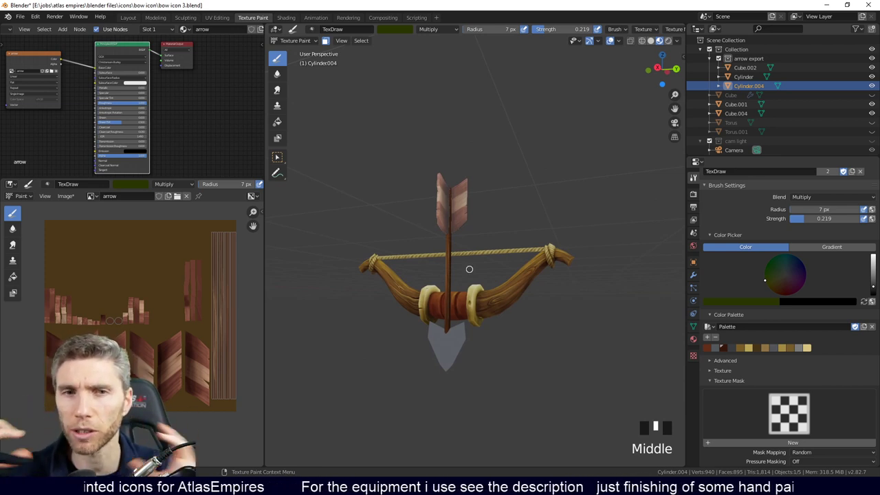
{"action": "left_click", "coordinate": [581, 364]}
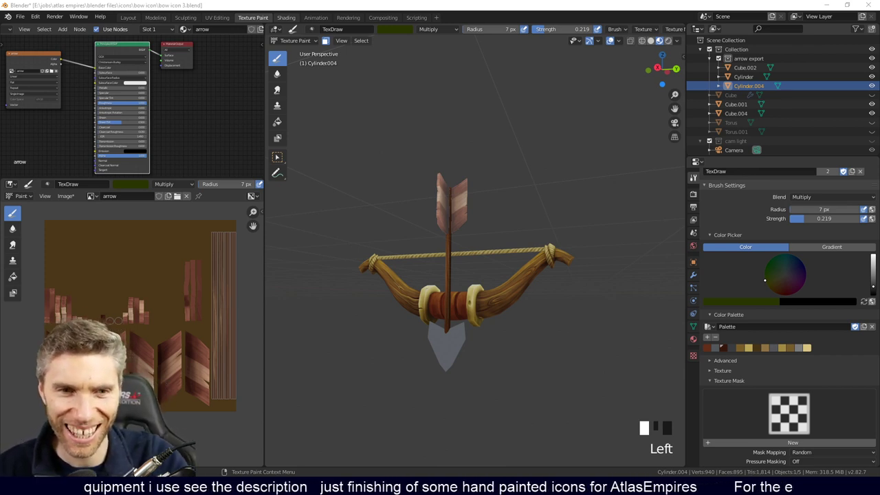
{"action": "middle_click", "coordinate": [488, 348]}
{"action": "middle_click_drag", "start_coordinate": [488, 348], "coordinate": [453, 354]}
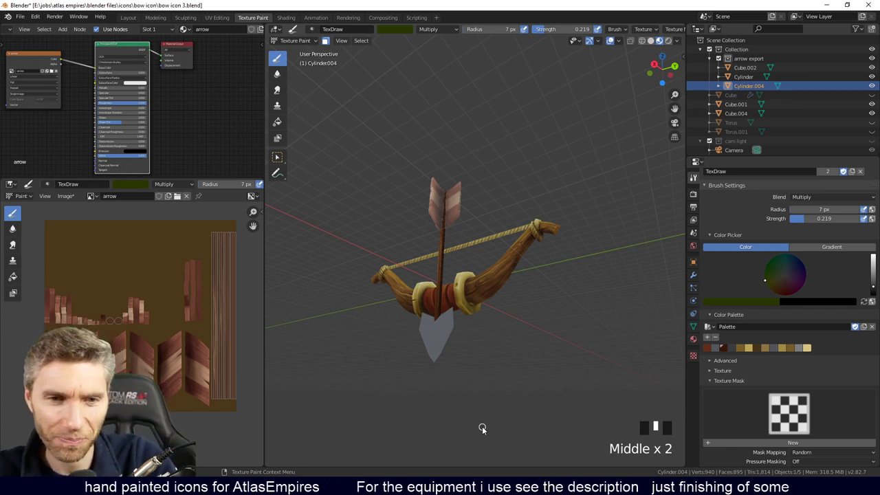
{"action": "left_click", "coordinate": [647, 374]}
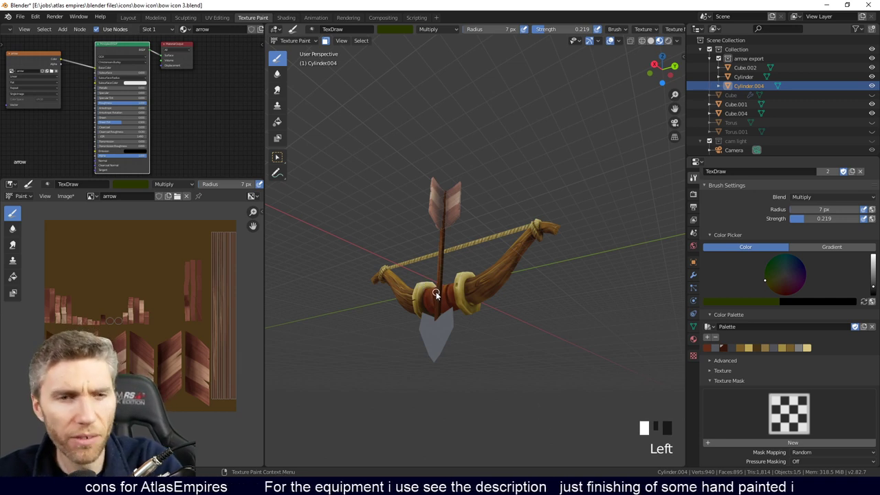
{"action": "left_click", "coordinate": [553, 415]}
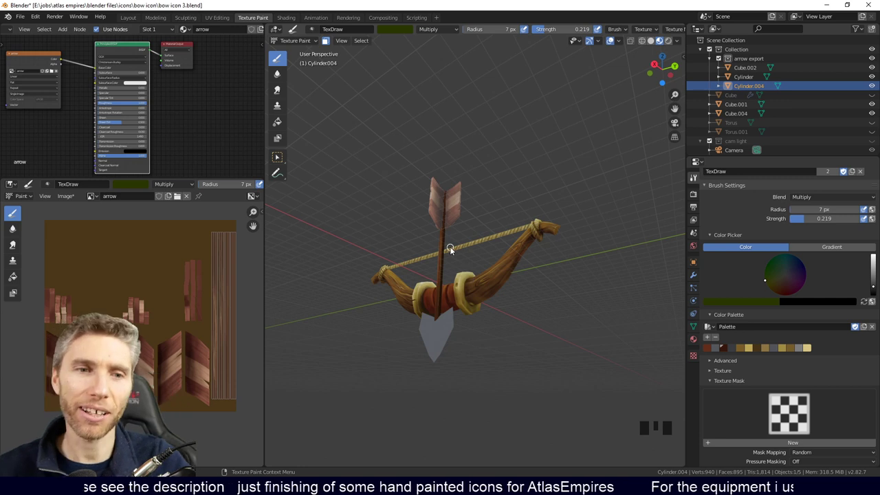
{"action": "middle_click_drag", "start_coordinate": [515, 337], "coordinate": [530, 245]}
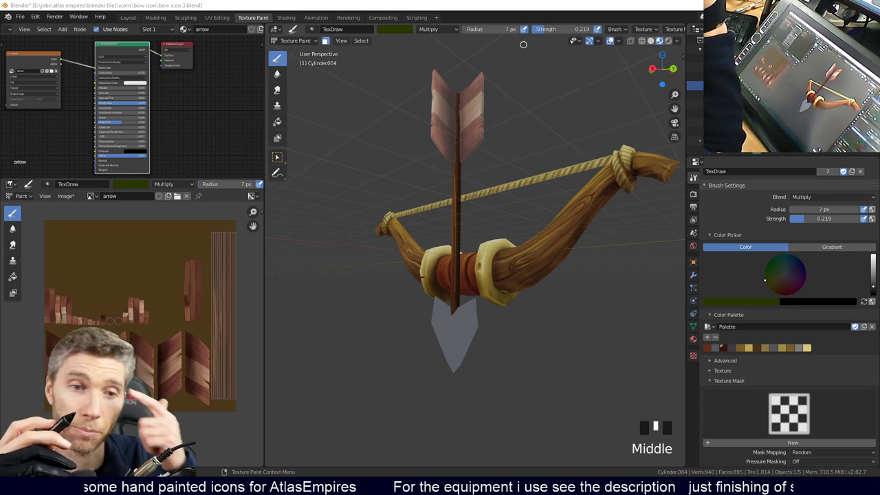
{"action": "middle_click_drag", "start_coordinate": [585, 354], "coordinate": [506, 265]}
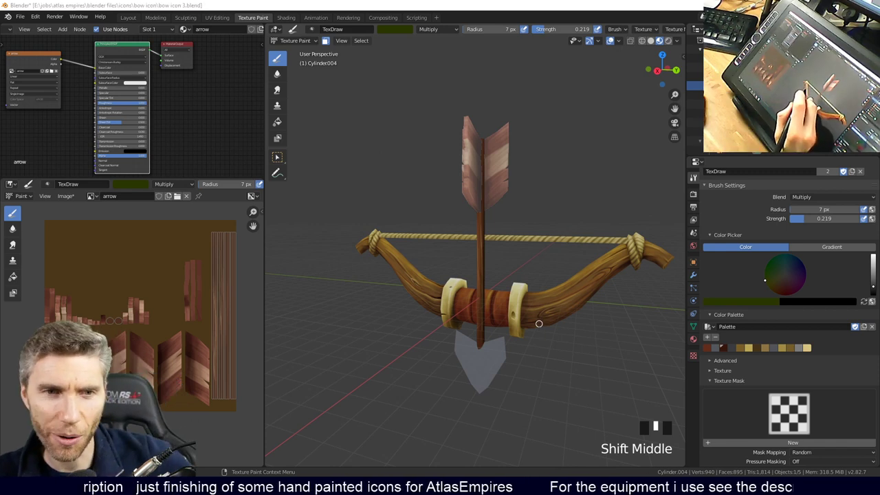
{"action": "left_click", "coordinate": [565, 346]}
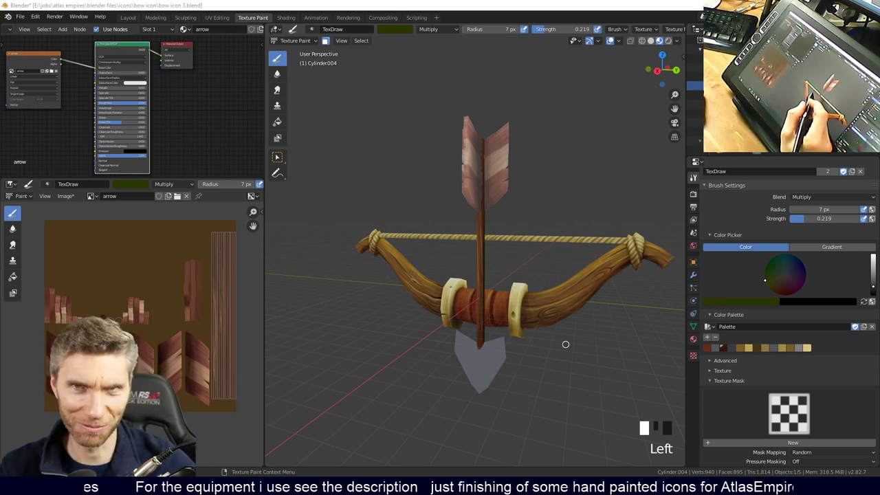
{"action": "middle_click_drag", "start_coordinate": [523, 247], "coordinate": [517, 283]}
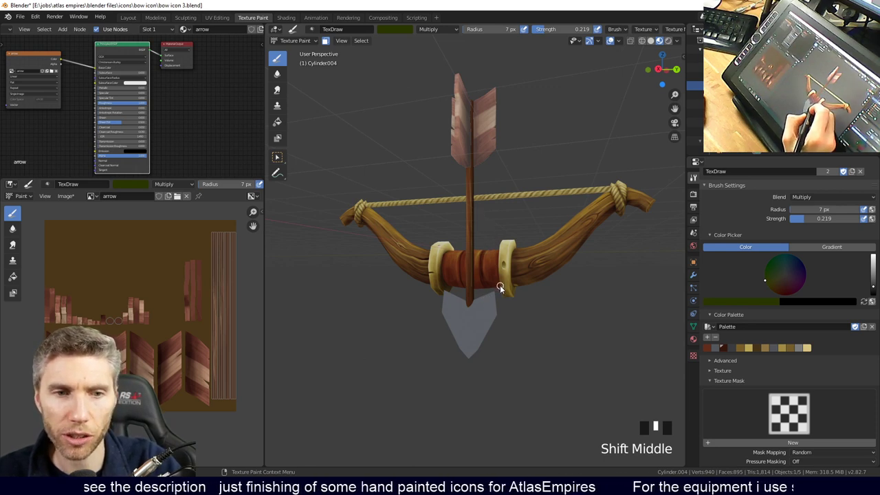
{"action": "middle_click_drag", "start_coordinate": [562, 305], "coordinate": [521, 381]}
{"action": "mouse_move", "coordinate": [536, 332]}
{"action": "middle_mouse_down"}
{"action": "mouse_move", "coordinate": [532, 351]}
{"action": "mouse_move", "coordinate": [546, 346]}
{"action": "middle_mouse_up"}
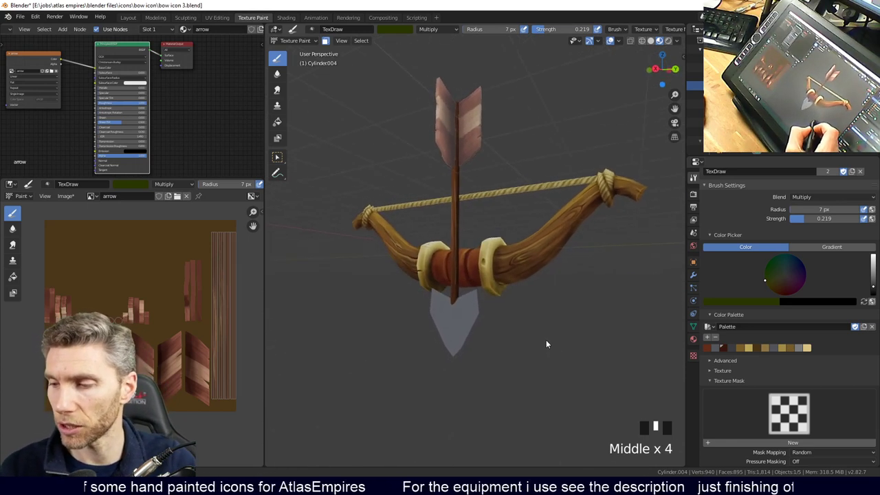
{"action": "left_click", "coordinate": [308, 39]}
{"action": "left_click", "coordinate": [307, 52]}
{"action": "left_click", "coordinate": [464, 319]}
{"action": "middle_click_drag", "start_coordinate": [465, 318], "coordinate": [476, 279]}
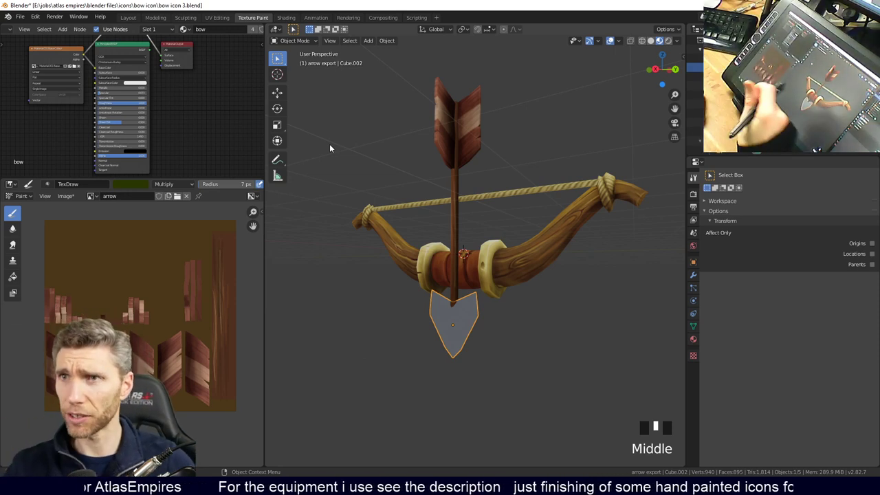
{"action": "left_click", "coordinate": [495, 195]}
{"action": "mouse_move", "coordinate": [484, 321]}
{"action": "middle_mouse_down"}
{"action": "mouse_move", "coordinate": [442, 324]}
{"action": "mouse_move", "coordinate": [486, 323]}
{"action": "mouse_move", "coordinate": [476, 311]}
{"action": "mouse_move", "coordinate": [435, 330]}
{"action": "mouse_move", "coordinate": [473, 336]}
{"action": "mouse_move", "coordinate": [473, 325]}
{"action": "middle_mouse_up"}
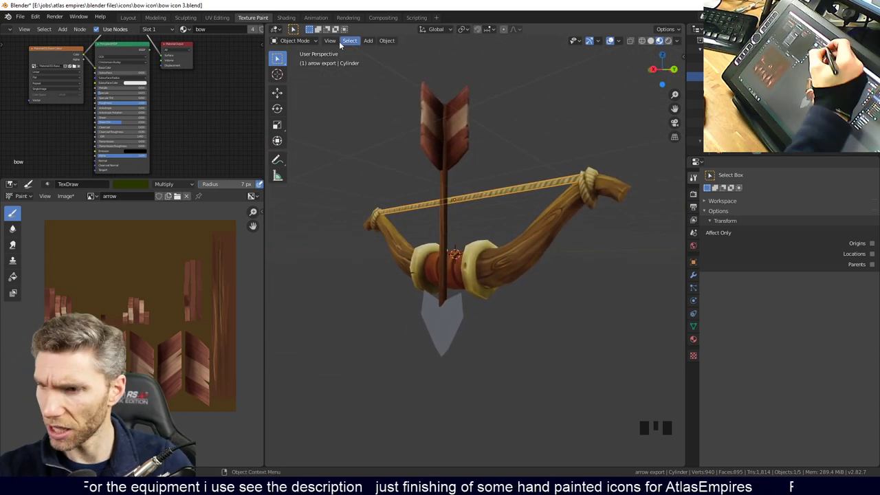
{"action": "left_click", "coordinate": [313, 41]}
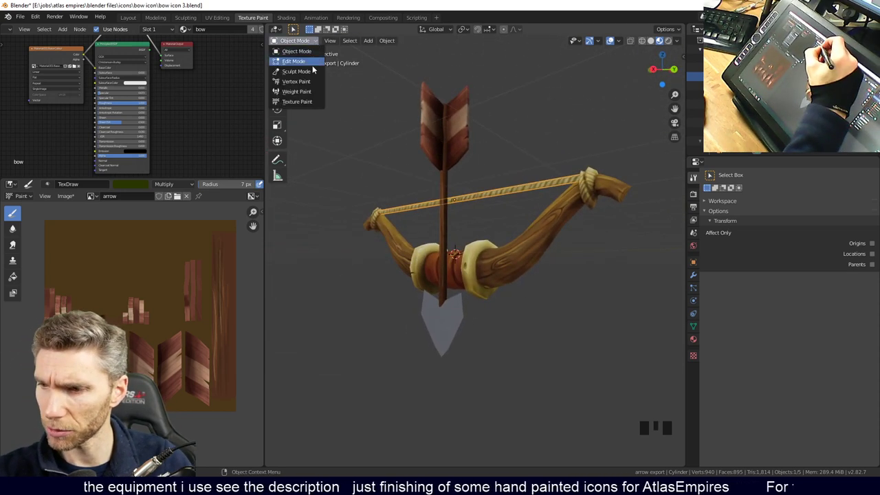
{"action": "left_click", "coordinate": [309, 103]}
{"action": "middle_click_drag", "start_coordinate": [477, 285], "coordinate": [468, 323]}
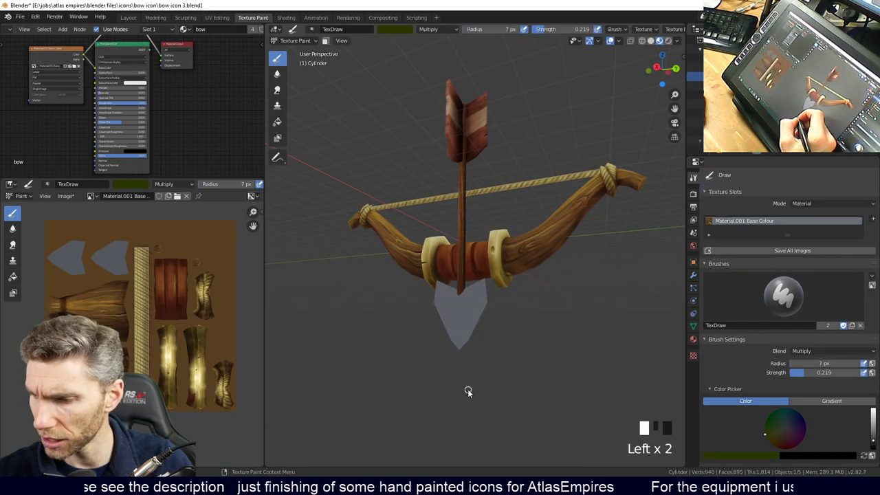
{"action": "middle_click_drag", "start_coordinate": [467, 389], "coordinate": [527, 323]}
{"action": "scroll", "coordinate": [841, 264], "scroll_direction": "down", "scroll_amount": 1}
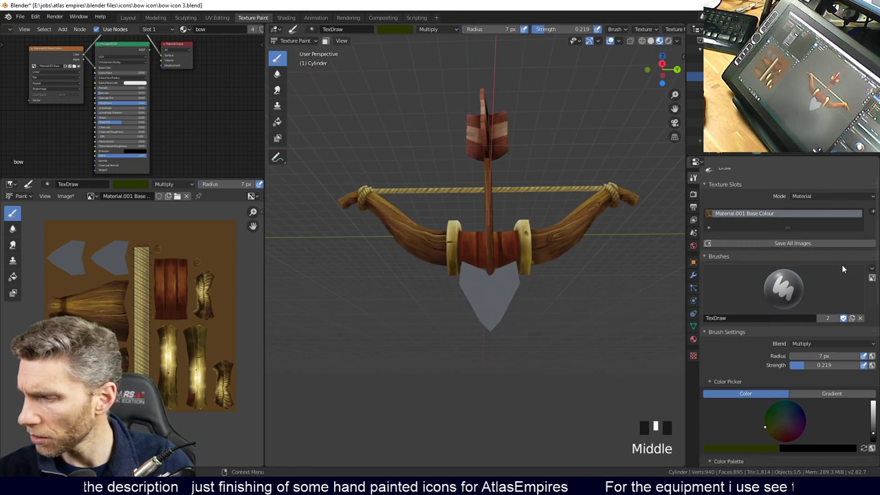
{"action": "middle_click_drag", "start_coordinate": [528, 314], "coordinate": [502, 329]}
Return to Object Mode, select the grey arrowhead and put it into Texture Paint mode, undoing a stray stroke.
{"action": "left_click", "coordinate": [294, 40]}
{"action": "left_click", "coordinate": [308, 49]}
{"action": "left_click", "coordinate": [481, 309]}
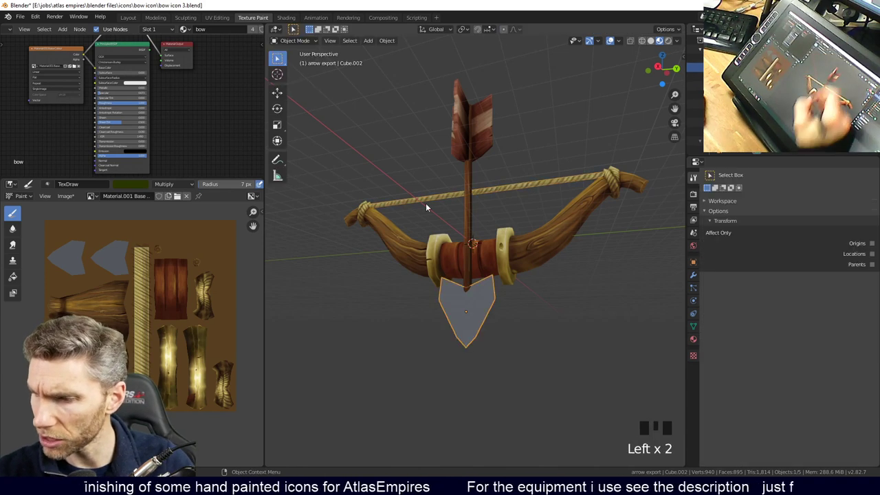
{"action": "left_click", "coordinate": [294, 40]}
{"action": "left_click", "coordinate": [312, 103]}
{"action": "mouse_move", "coordinate": [455, 422]}
{"action": "middle_mouse_down"}
{"action": "mouse_move", "coordinate": [511, 379]}
{"action": "mouse_move", "coordinate": [536, 374]}
{"action": "middle_mouse_up"}
{"action": "key", "text": "ctrl+z"}
Enable brush mirroring on the X and Y axes for painting the arrowhead.
{"action": "scroll", "coordinate": [819, 422], "scroll_direction": "down", "scroll_amount": 4}
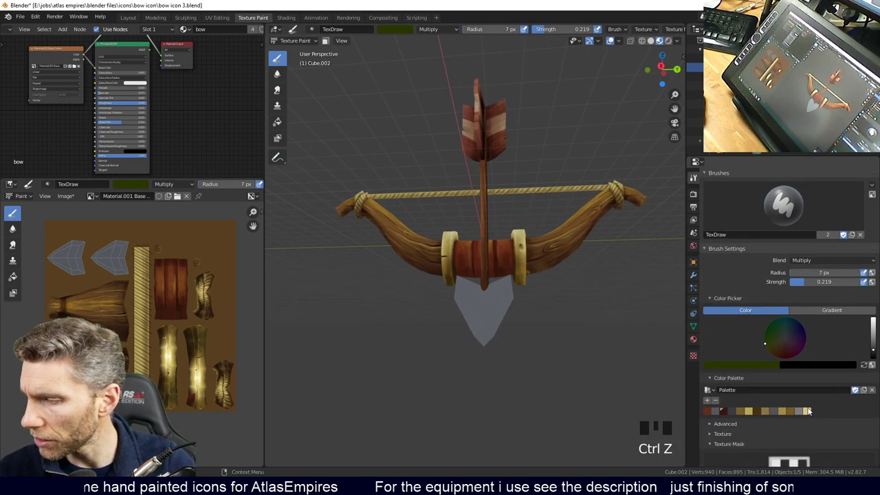
{"action": "scroll", "coordinate": [808, 411], "scroll_direction": "down", "scroll_amount": 8}
{"action": "left_click", "coordinate": [804, 373]}
{"action": "left_click", "coordinate": [829, 373]}
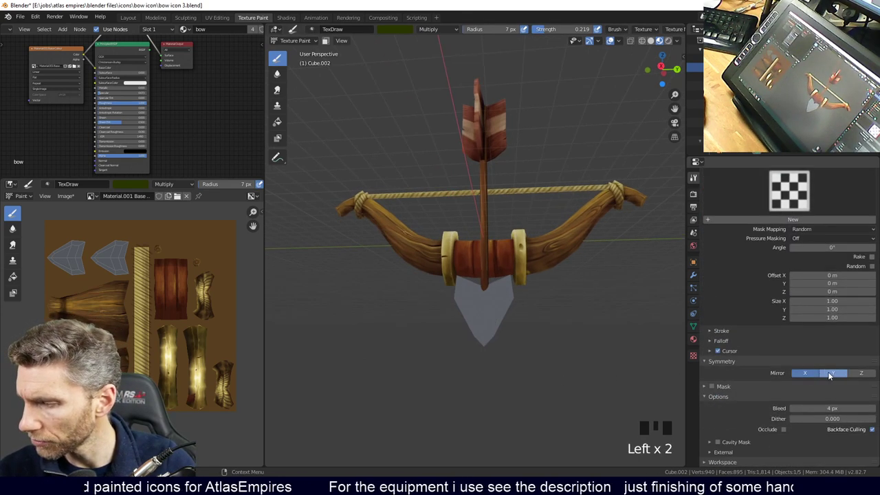
Try mirrored dark test strokes on the arrowhead and undo them.
{"action": "middle_click_drag", "start_coordinate": [531, 393], "coordinate": [452, 392]}
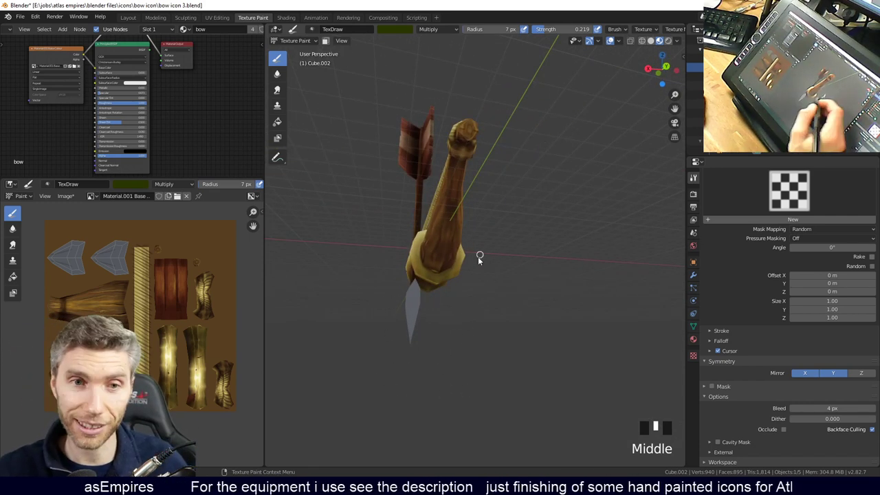
{"action": "middle_click_drag", "start_coordinate": [426, 330], "coordinate": [518, 288]}
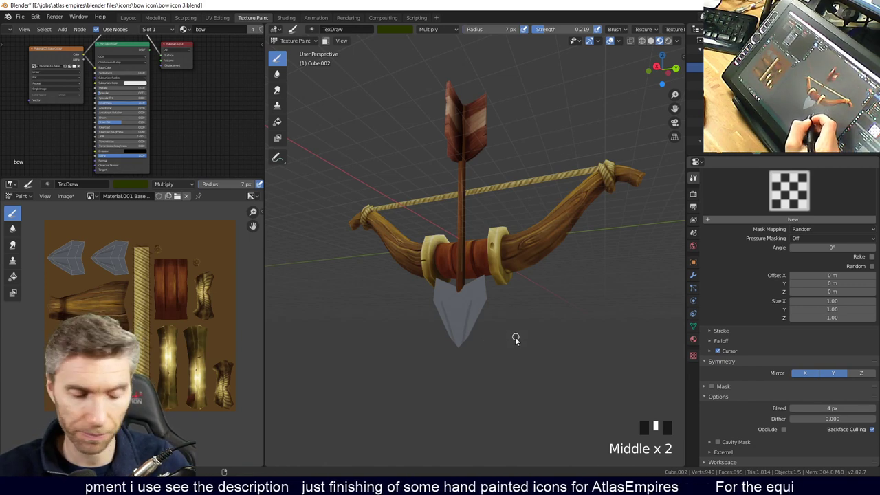
{"action": "middle_click_drag", "start_coordinate": [566, 274], "coordinate": [475, 300], "text": "ctrl"}
{"action": "key", "text": "ctrl+z"}
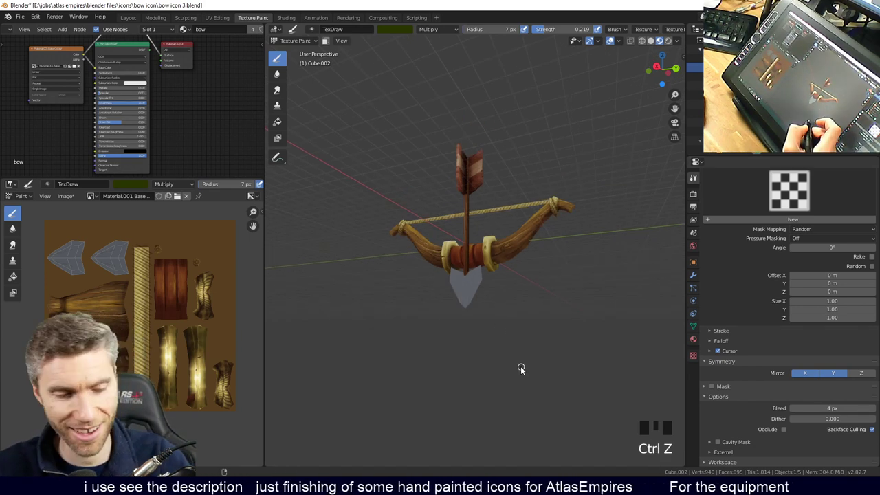
{"action": "middle_click_drag", "start_coordinate": [477, 331], "coordinate": [489, 316], "text": "ctrl"}
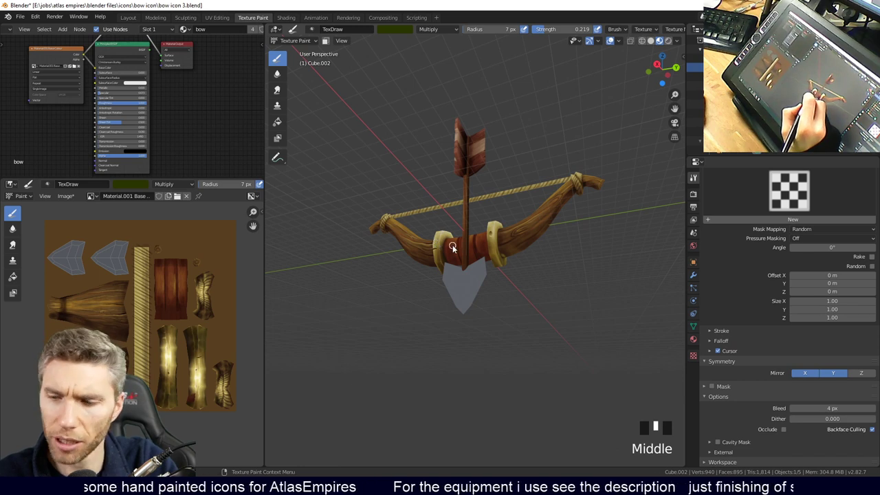
{"action": "middle_click", "coordinate": [719, 389]}
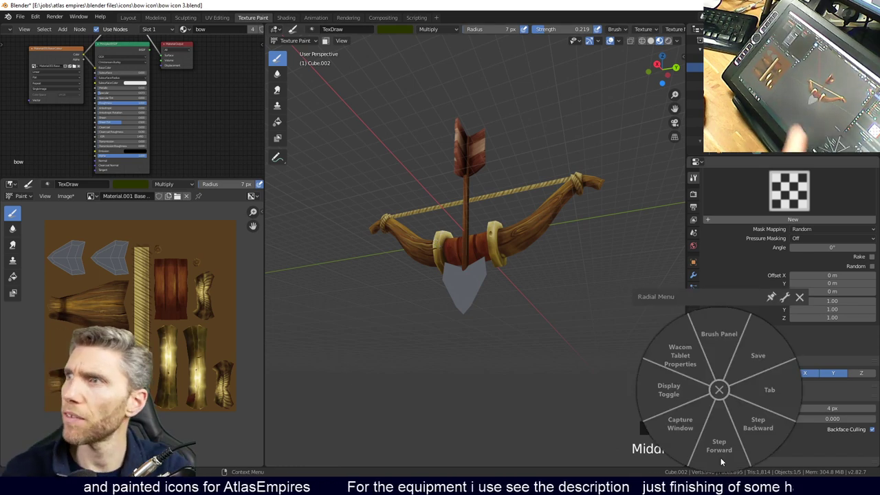
{"action": "left_click", "coordinate": [721, 457]}
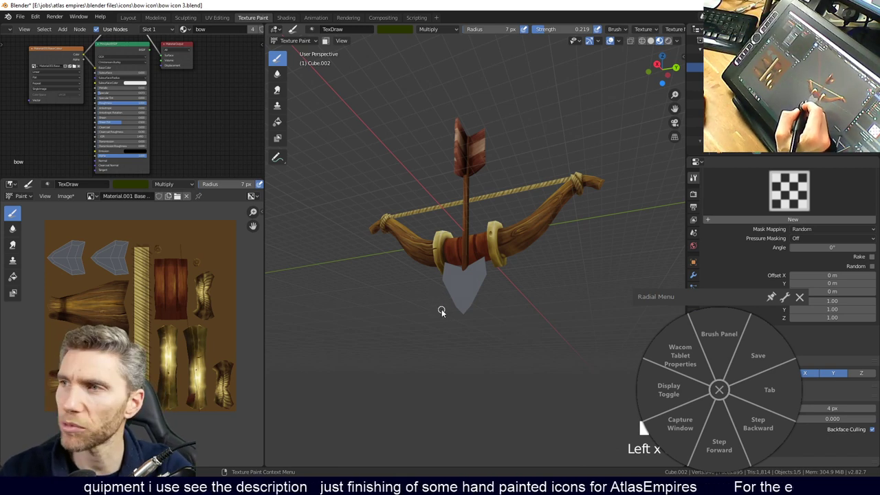
{"action": "left_click", "coordinate": [719, 392]}
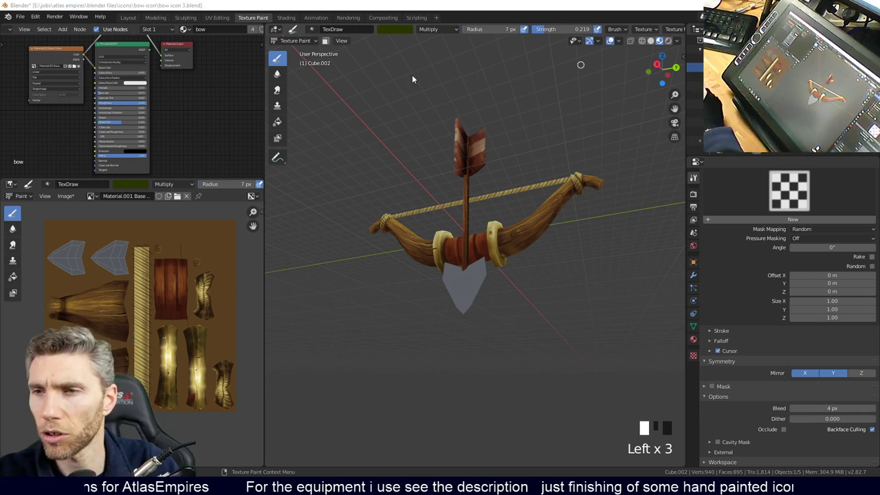
Switch to the reference image board and look over the planet and crystal artwork, returning to Blender.
{"action": "key", "text": "alt+Tab"}
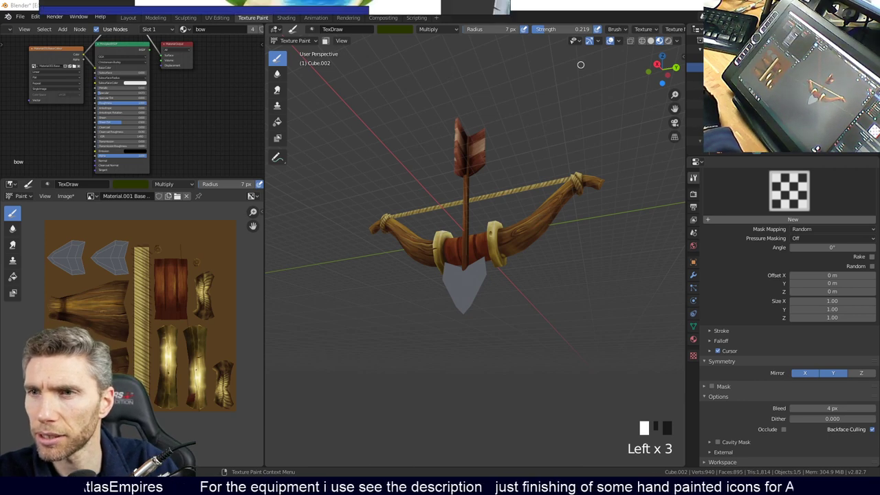
{"action": "scroll", "coordinate": [481, 375], "scroll_direction": "up", "scroll_amount": 5}
{"action": "scroll", "coordinate": [486, 266], "scroll_direction": "down", "scroll_amount": 6}
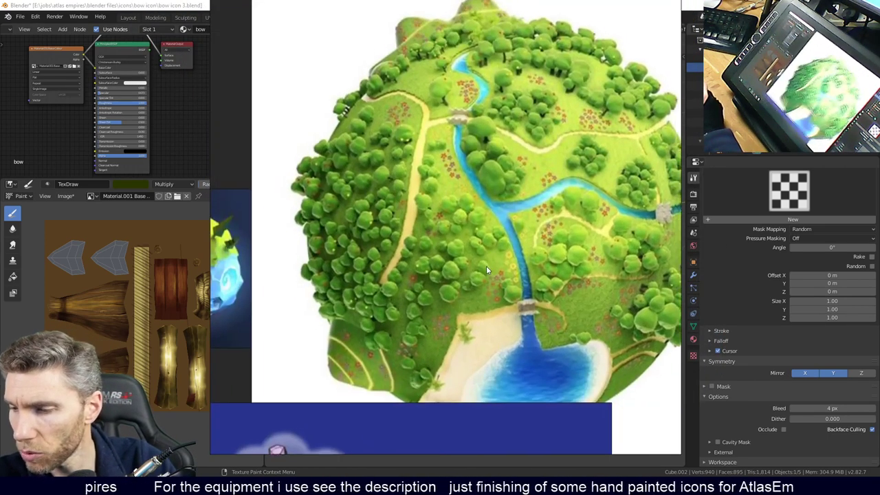
{"action": "scroll", "coordinate": [407, 284], "scroll_direction": "up", "scroll_amount": 2}
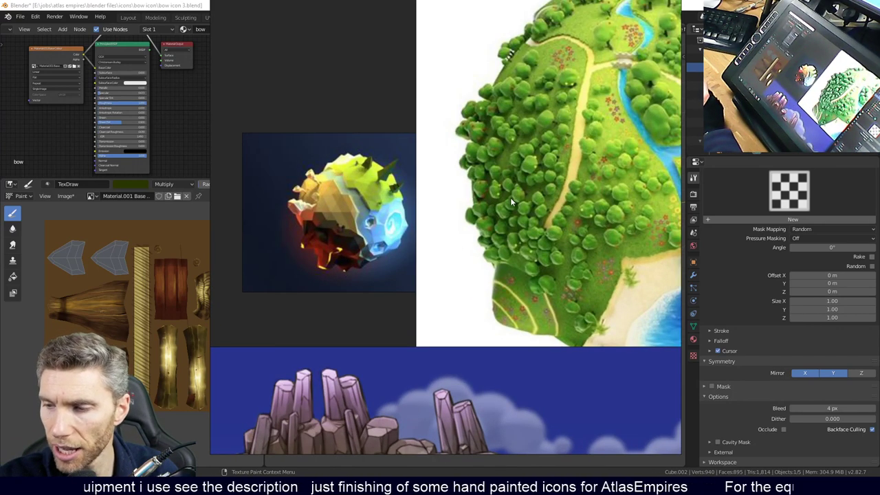
{"action": "middle_click_drag", "start_coordinate": [510, 197], "coordinate": [392, 208]}
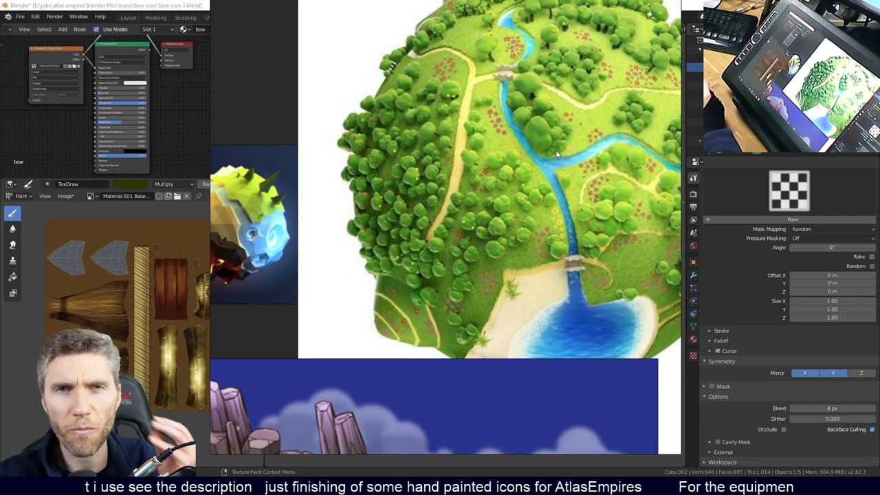
{"action": "middle_click_drag", "start_coordinate": [563, 148], "coordinate": [517, 173]}
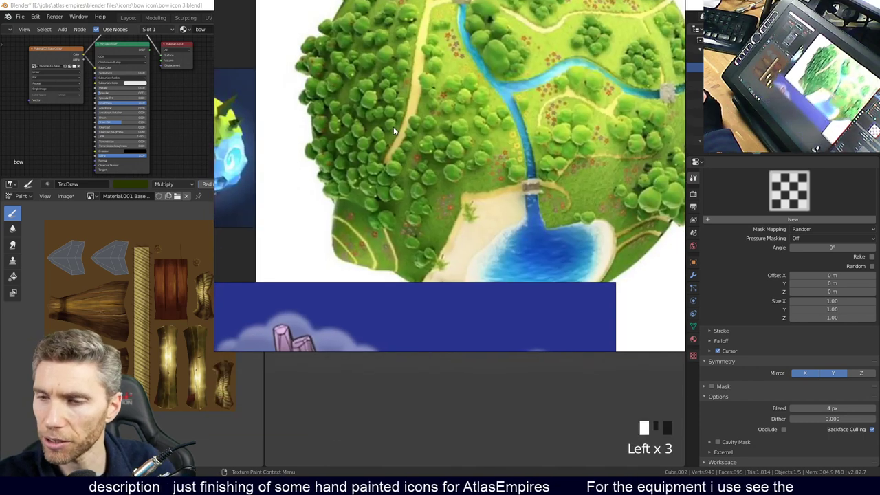
{"action": "key", "text": "alt+Tab"}
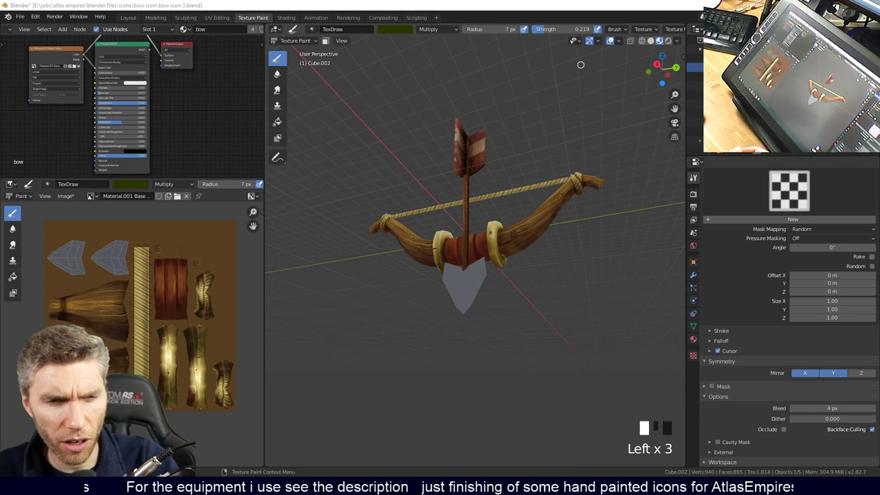
Output the bow material through its Principled BSDF node instead of the viewer node, with the arrowhead in close view.
{"action": "middle_click_drag", "start_coordinate": [501, 288], "coordinate": [500, 310]}
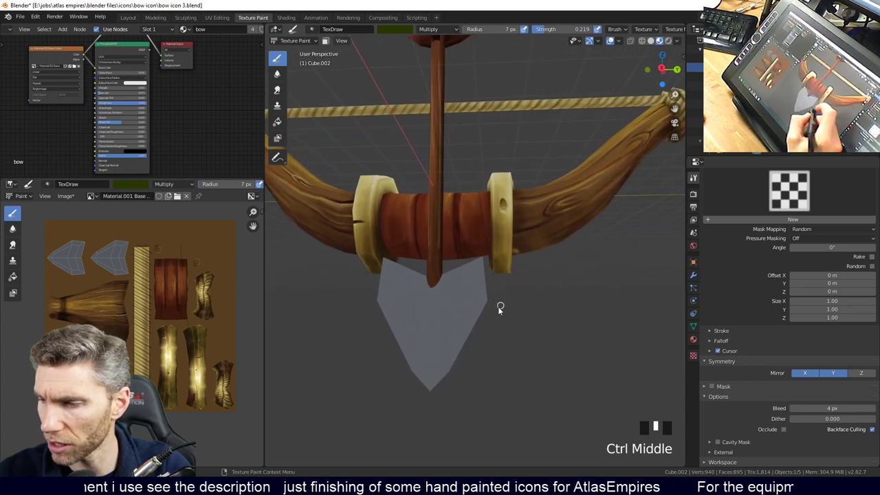
{"action": "middle_click_drag", "start_coordinate": [484, 345], "coordinate": [479, 355]}
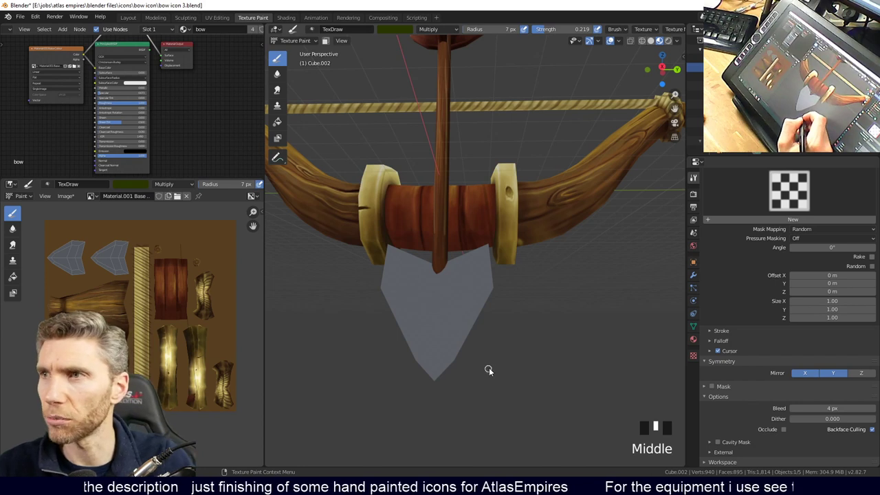
{"action": "middle_click_drag", "start_coordinate": [463, 303], "coordinate": [459, 309]}
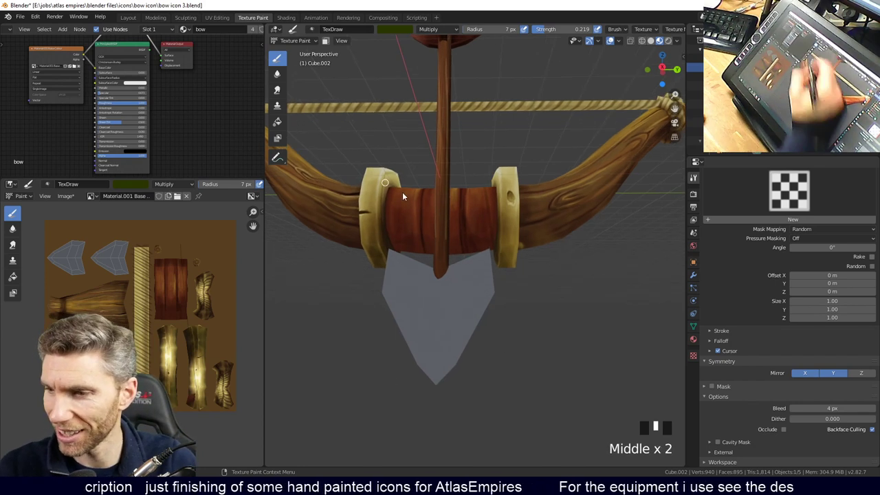
{"action": "middle_click_drag", "start_coordinate": [402, 196], "coordinate": [485, 298]}
{"action": "left_click_drag", "start_coordinate": [486, 298], "coordinate": [481, 316], "text": "ctrl+shift"}
{"action": "middle_click_drag", "start_coordinate": [481, 316], "coordinate": [468, 255]}
{"action": "left_click_drag", "start_coordinate": [467, 255], "coordinate": [474, 275], "text": "ctrl+shift"}
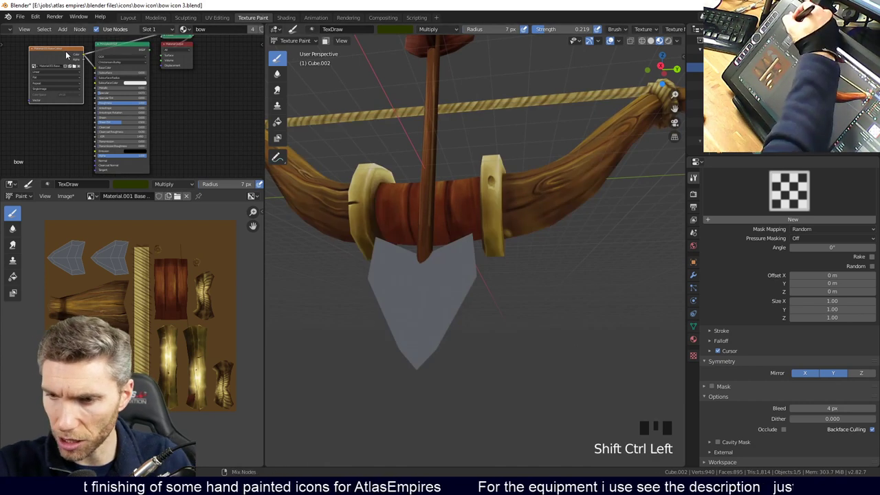
{"action": "scroll", "coordinate": [185, 84], "scroll_direction": "up", "scroll_amount": 2, "text": "shift"}
{"action": "left_click", "coordinate": [118, 89]}
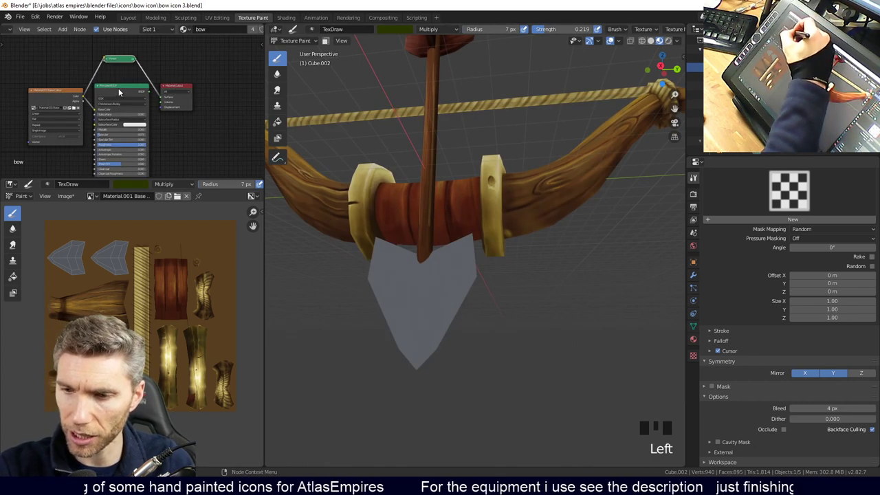
{"action": "left_click", "coordinate": [145, 88], "text": "ctrl+shift"}
{"action": "left_click_drag", "start_coordinate": [175, 76], "coordinate": [120, 54]}
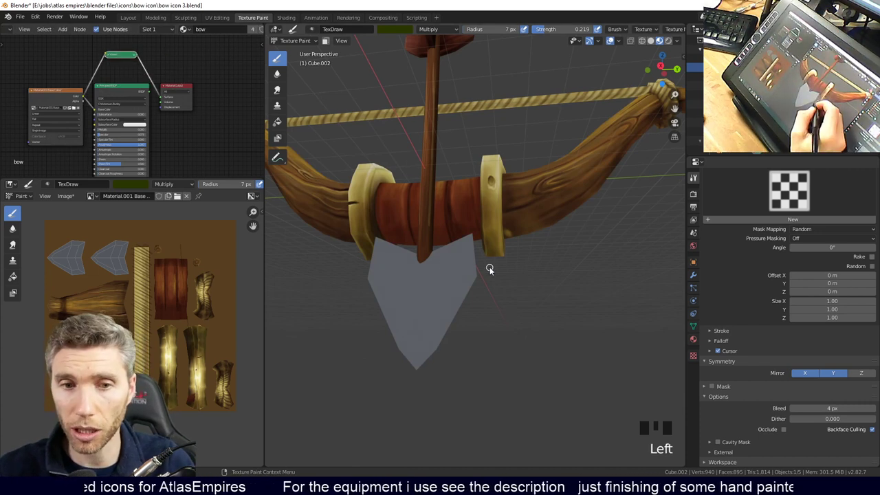
{"action": "left_click", "coordinate": [127, 85], "text": "ctrl+shift"}
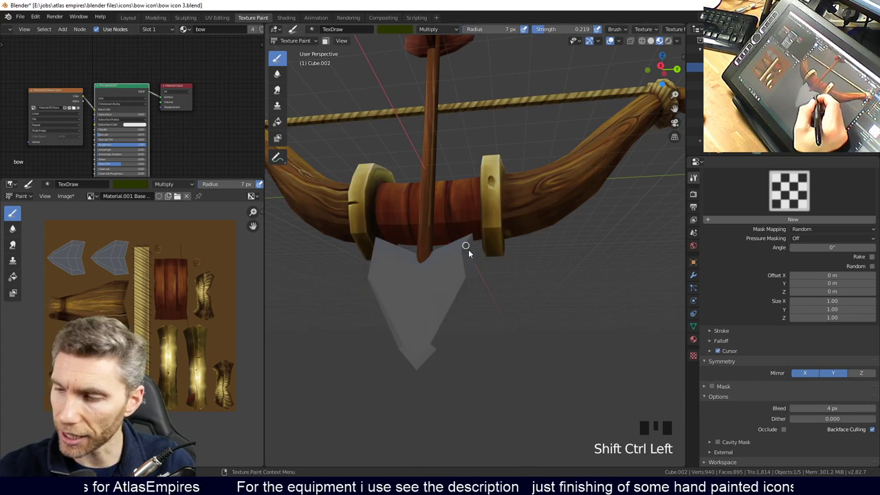
{"action": "middle_click_drag", "start_coordinate": [460, 322], "coordinate": [455, 317]}
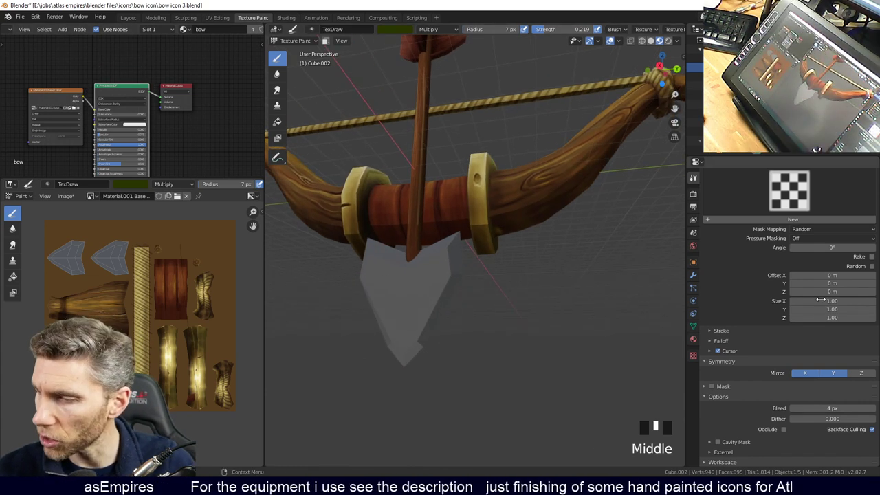
Examine the painted dagger and sword blades on the reference board, returning to Blender.
{"action": "scroll", "coordinate": [811, 276], "scroll_direction": "up", "scroll_amount": 8}
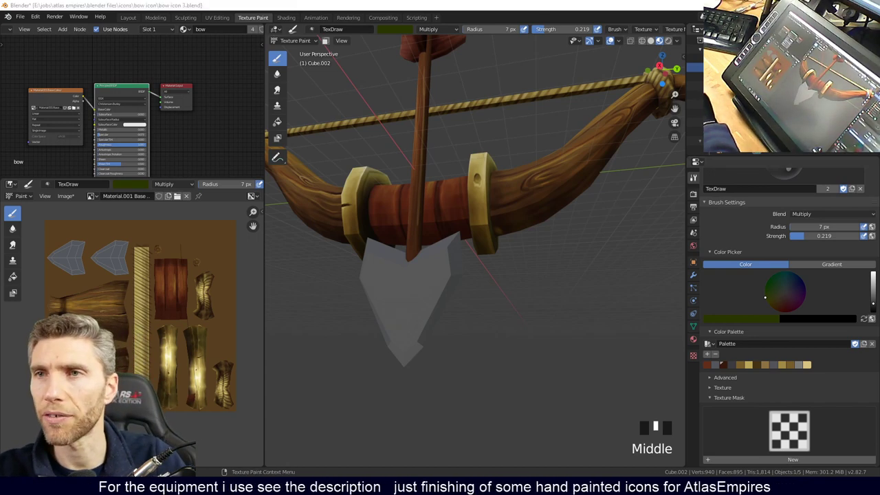
{"action": "key", "text": "alt+Tab"}
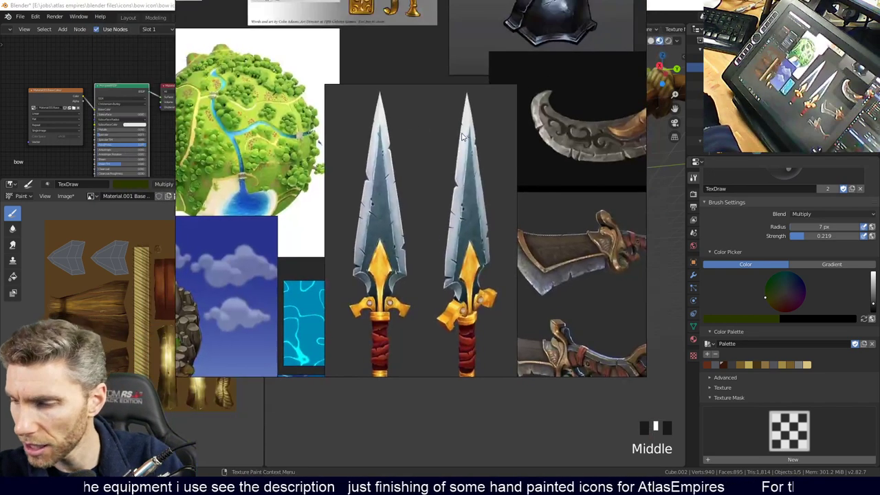
{"action": "middle_click_drag", "start_coordinate": [512, 220], "coordinate": [481, 175]}
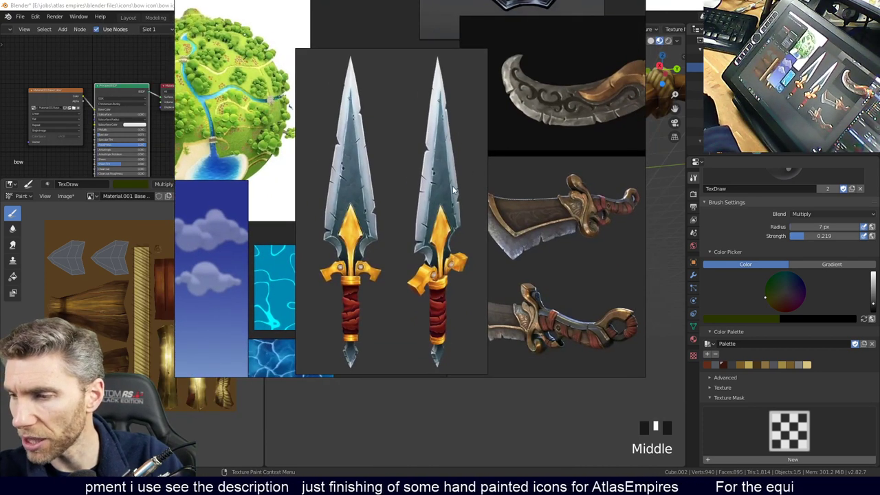
{"action": "scroll", "coordinate": [627, 111], "scroll_direction": "up", "scroll_amount": 3}
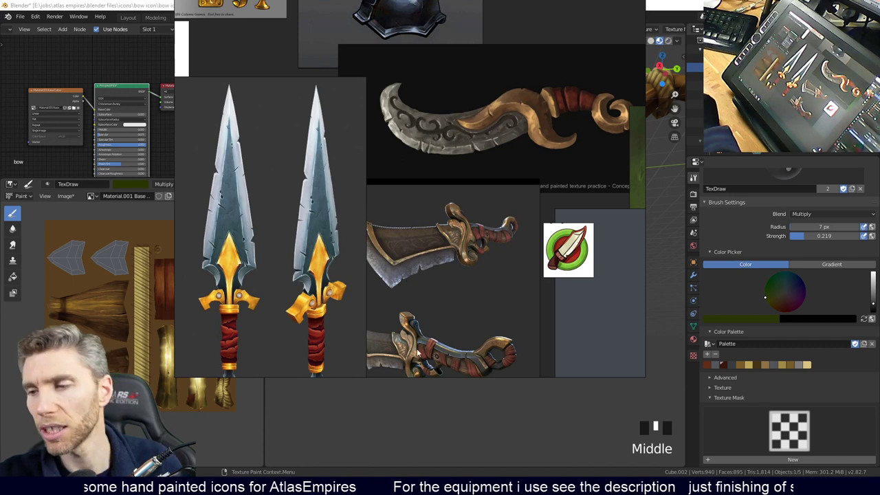
{"action": "key", "text": "alt+Tab"}
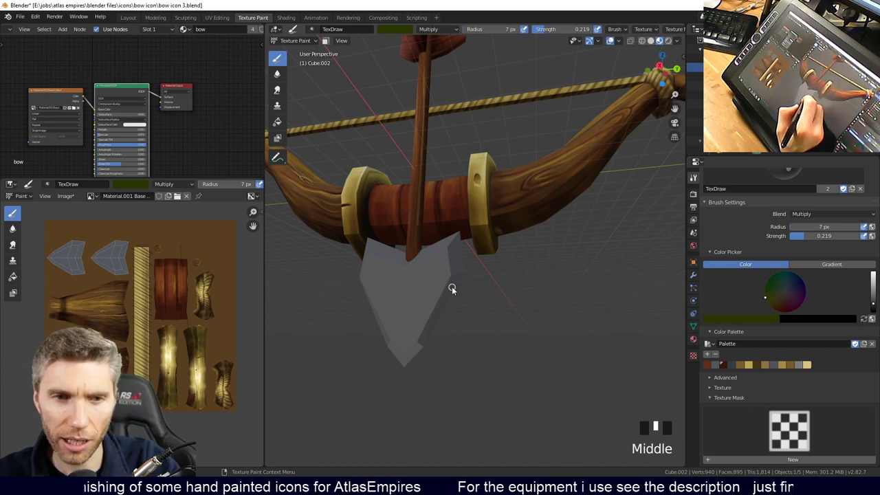
Set the brush blend to Screen with a 54 px radius and paint first light strokes on the arrowhead.
{"action": "middle_click_drag", "start_coordinate": [463, 317], "coordinate": [470, 331]}
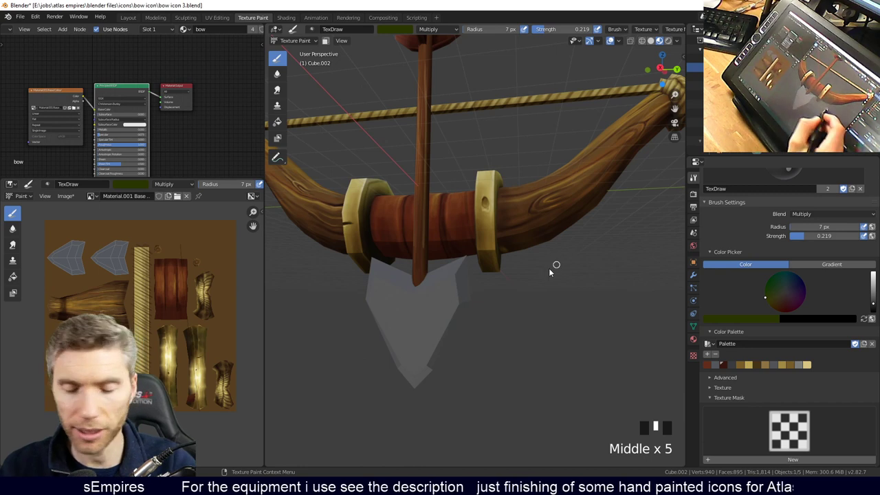
{"action": "left_click", "coordinate": [831, 213]}
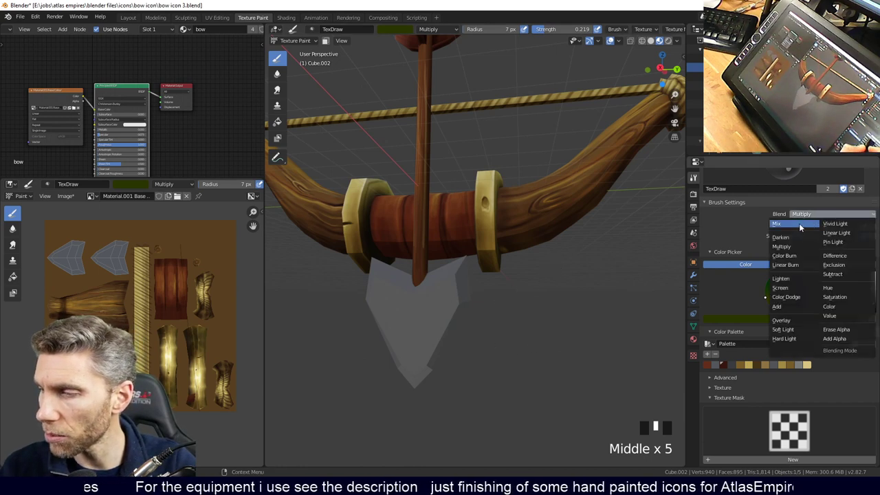
{"action": "left_click", "coordinate": [791, 289]}
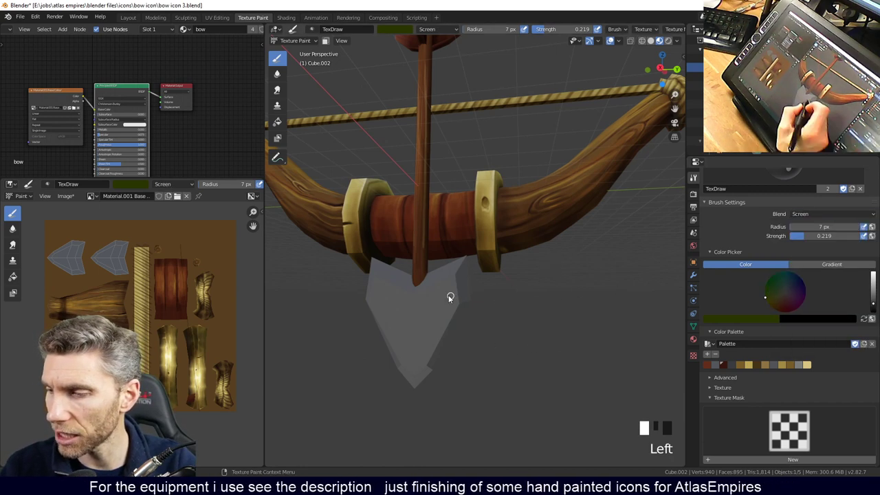
{"action": "middle_click_drag", "start_coordinate": [448, 295], "coordinate": [455, 301]}
{"action": "key", "text": "f"}
{"action": "left_click", "coordinate": [479, 298]}
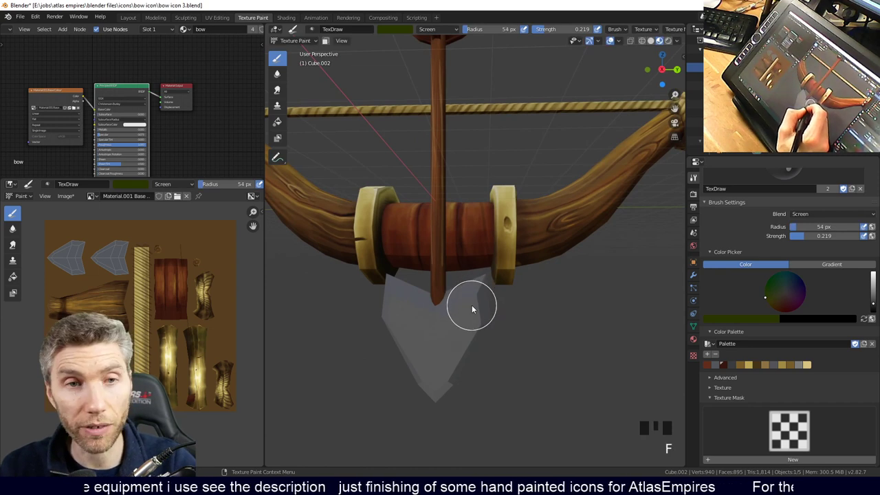
{"action": "left_click_drag", "start_coordinate": [432, 301], "coordinate": [529, 259]}
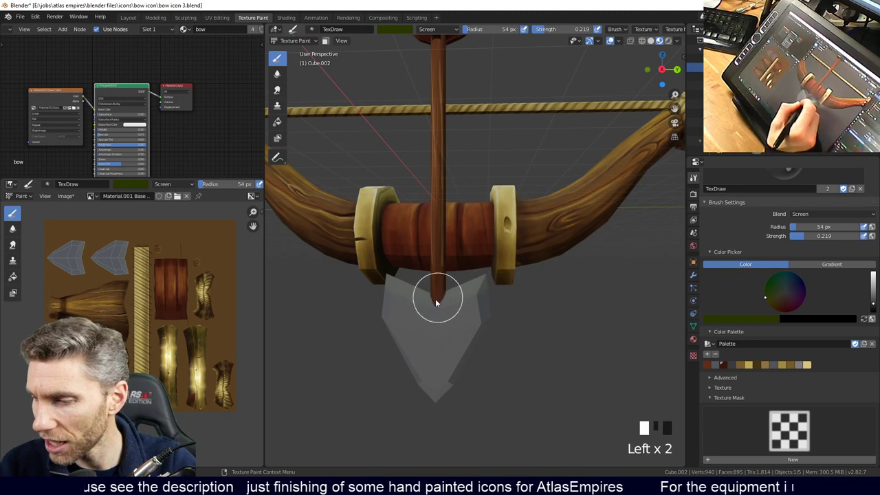
{"action": "left_click", "coordinate": [659, 227]}
{"action": "left_click", "coordinate": [629, 365]}
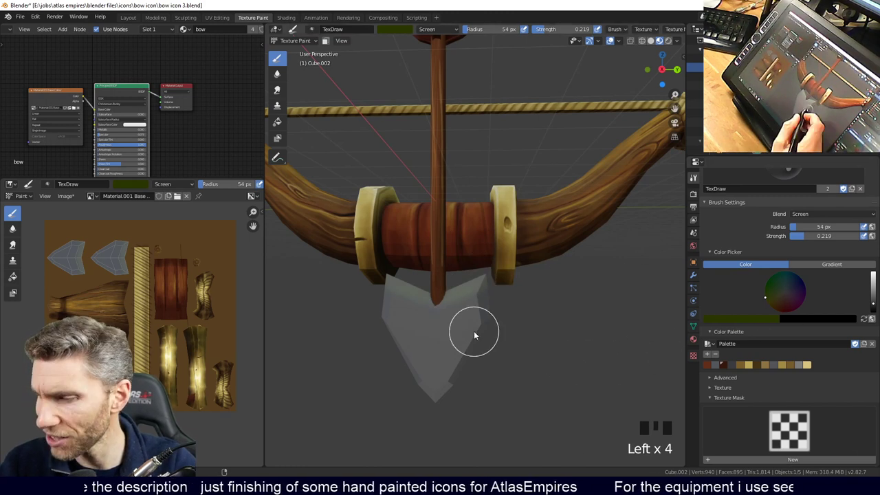
Choose a muted blue-grey brush colour and lighten the arrowhead around its upper notch, sampling the resulting grey.
{"action": "left_click", "coordinate": [796, 290]}
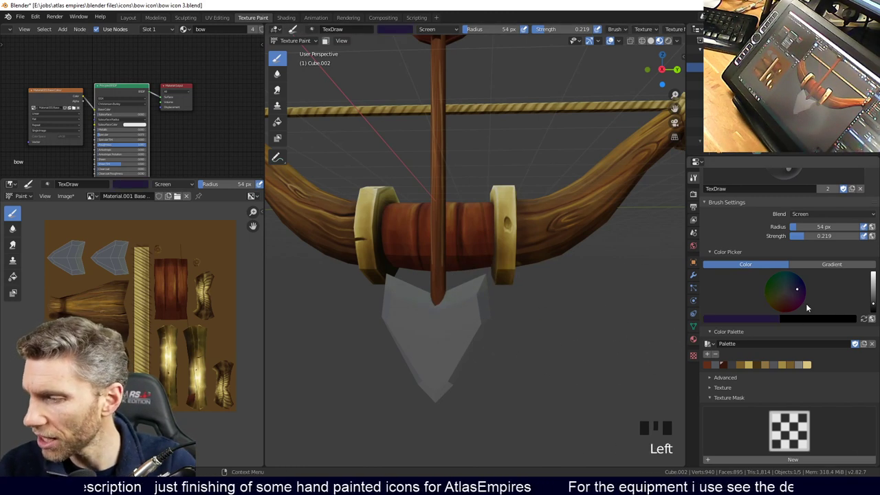
{"action": "left_click", "coordinate": [790, 294]}
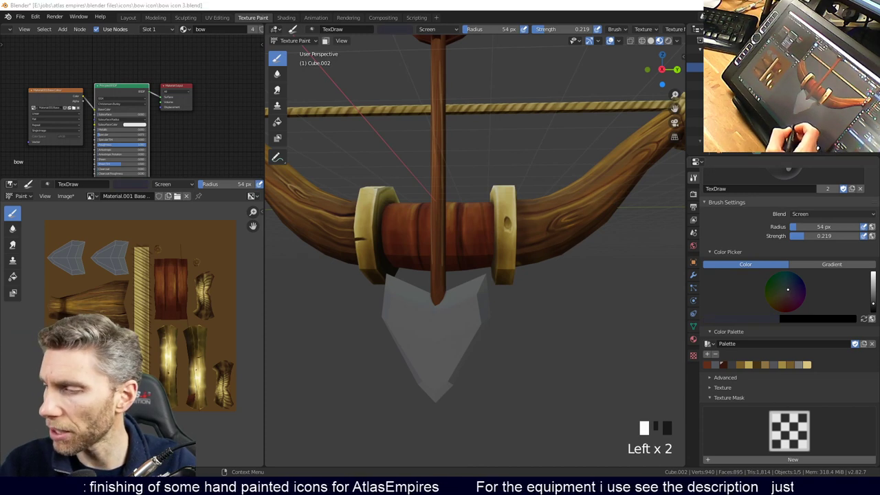
{"action": "left_click", "coordinate": [780, 318]}
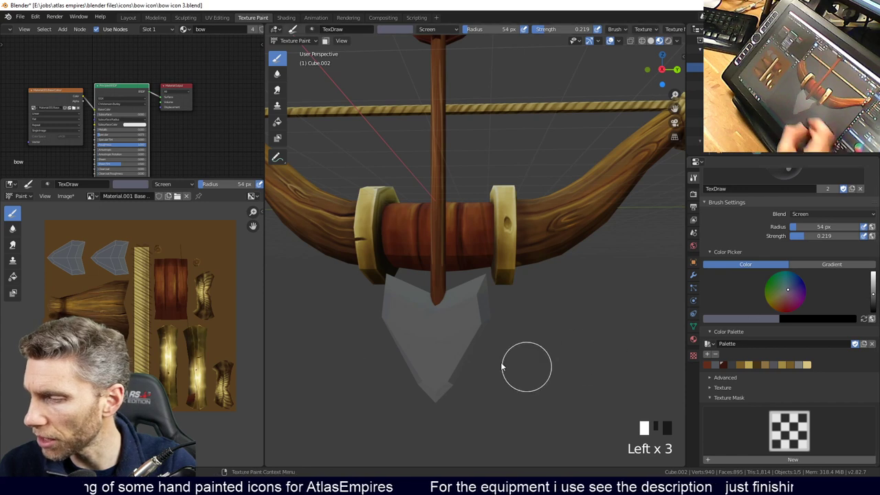
{"action": "left_click", "coordinate": [448, 295]}
{"action": "left_click", "coordinate": [436, 298]}
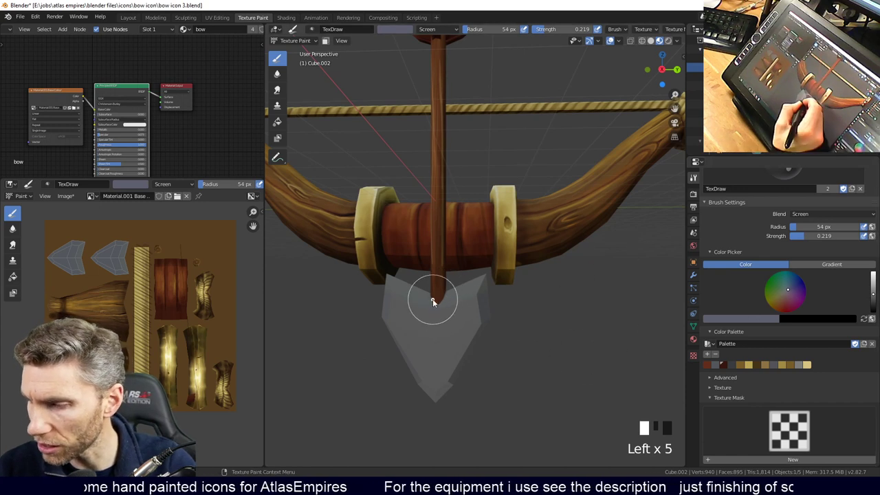
{"action": "left_click", "coordinate": [469, 287]}
{"action": "middle_click_drag", "start_coordinate": [554, 258], "coordinate": [453, 282]}
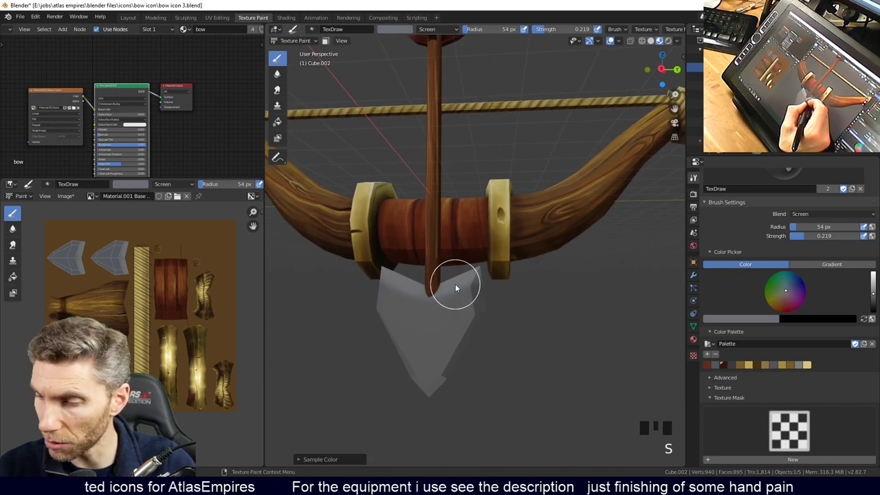
Set the brush blend to Mix and paint lighter grey along the arrowhead's bevelled side edges down to the tip.
{"action": "left_click", "coordinate": [826, 213]}
{"action": "left_click", "coordinate": [784, 223]}
{"action": "left_click", "coordinate": [485, 305]}
{"action": "left_click", "coordinate": [481, 270]}
{"action": "left_click", "coordinate": [483, 267]}
{"action": "left_click", "coordinate": [497, 352]}
{"action": "left_click", "coordinate": [502, 335]}
{"action": "middle_click_drag", "start_coordinate": [502, 336], "coordinate": [495, 270]}
{"action": "left_click", "coordinate": [440, 357]}
{"action": "left_click", "coordinate": [432, 367]}
{"action": "left_click", "coordinate": [458, 310]}
{"action": "left_click", "coordinate": [433, 364]}
{"action": "left_click", "coordinate": [421, 388]}
{"action": "left_click", "coordinate": [473, 319]}
{"action": "left_click", "coordinate": [495, 281]}
{"action": "left_click", "coordinate": [460, 328]}
{"action": "left_click", "coordinate": [470, 325]}
{"action": "left_click", "coordinate": [474, 253]}
{"action": "left_click", "coordinate": [471, 314]}
{"action": "left_click", "coordinate": [454, 343]}
{"action": "left_click", "coordinate": [420, 395]}
{"action": "left_click", "coordinate": [440, 378]}
Reduce the brush radius to 21 px and refine the light grey on the arrowhead's side bevels and tip.
{"action": "key", "text": "f"}
{"action": "left_click", "coordinate": [461, 312]}
{"action": "left_click", "coordinate": [458, 298]}
{"action": "left_click", "coordinate": [450, 319]}
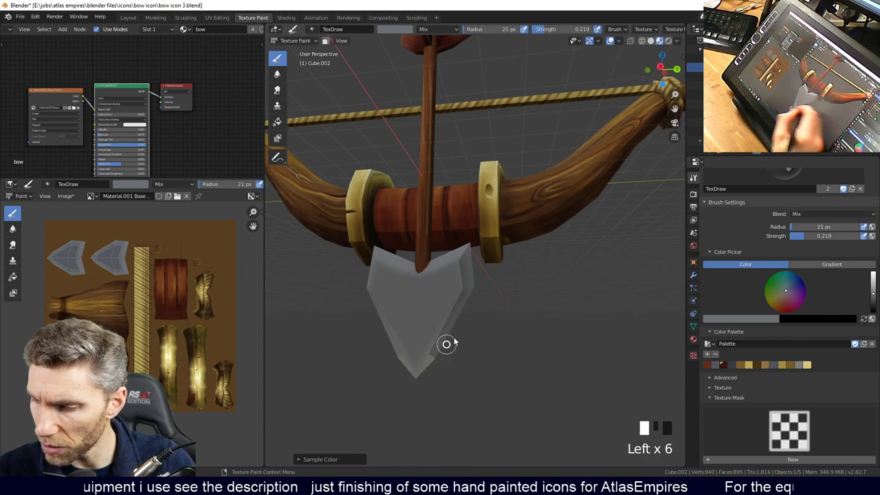
{"action": "left_click", "coordinate": [402, 384]}
{"action": "left_click", "coordinate": [409, 377]}
{"action": "left_click", "coordinate": [415, 371]}
{"action": "left_click", "coordinate": [474, 306]}
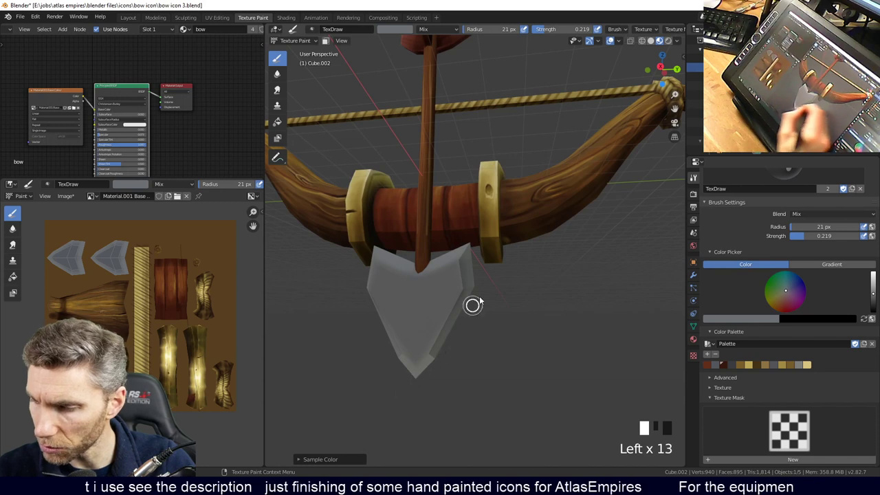
{"action": "left_click", "coordinate": [454, 329]}
{"action": "left_click", "coordinate": [434, 355]}
Paint light grey along the arrowhead's upper notch edge and corner, and touch up its tip.
{"action": "left_click", "coordinate": [466, 264]}
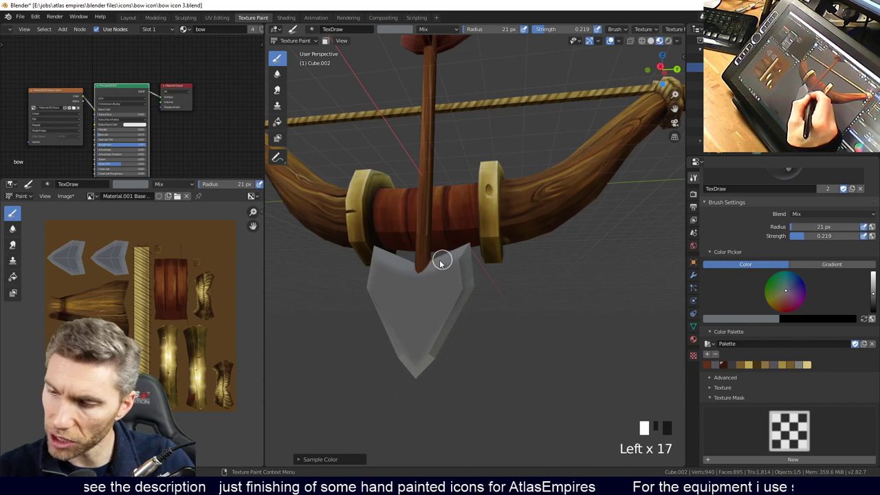
{"action": "left_click", "coordinate": [454, 252]}
{"action": "left_click", "coordinate": [462, 250]}
{"action": "left_click", "coordinate": [470, 249]}
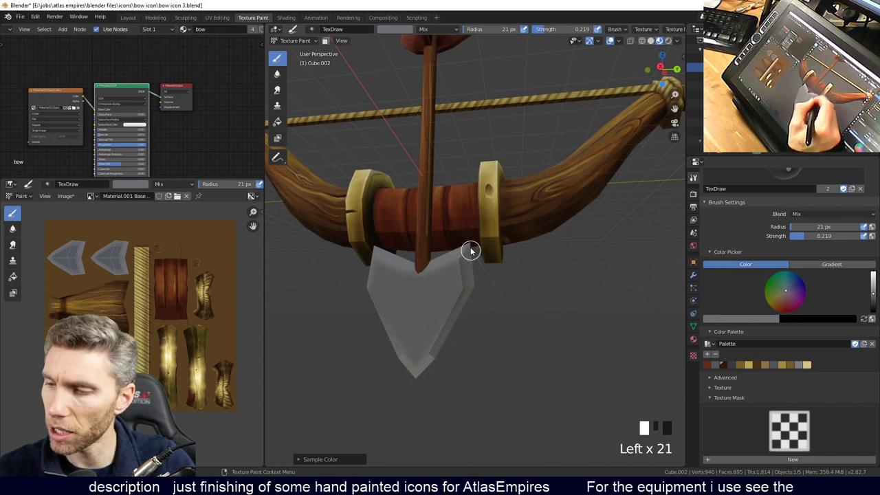
{"action": "middle_click_drag", "start_coordinate": [468, 314], "coordinate": [491, 295]}
{"action": "left_click", "coordinate": [439, 379]}
{"action": "left_click", "coordinate": [444, 383]}
{"action": "left_click", "coordinate": [448, 382]}
Choose a dark muted violet-blue brush colour, enlarge the brush radius to 40 px and tint the arrowhead's central face.
{"action": "left_click", "coordinate": [795, 292]}
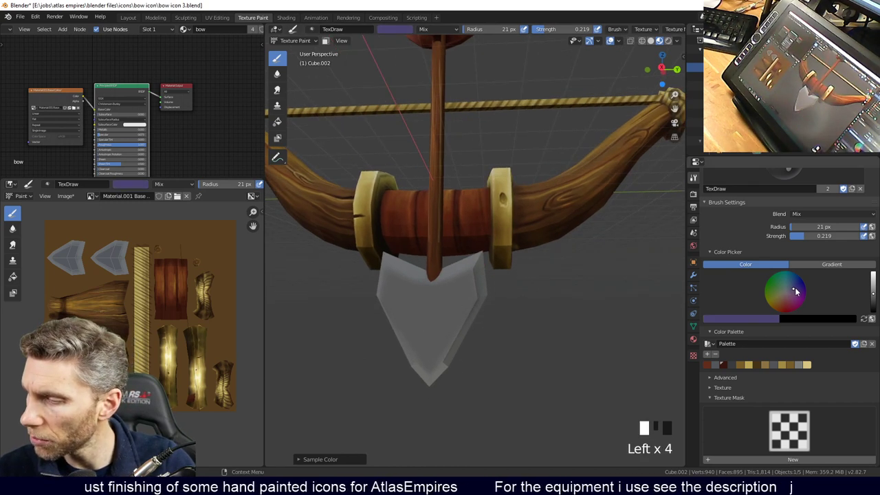
{"action": "left_click", "coordinate": [873, 302]}
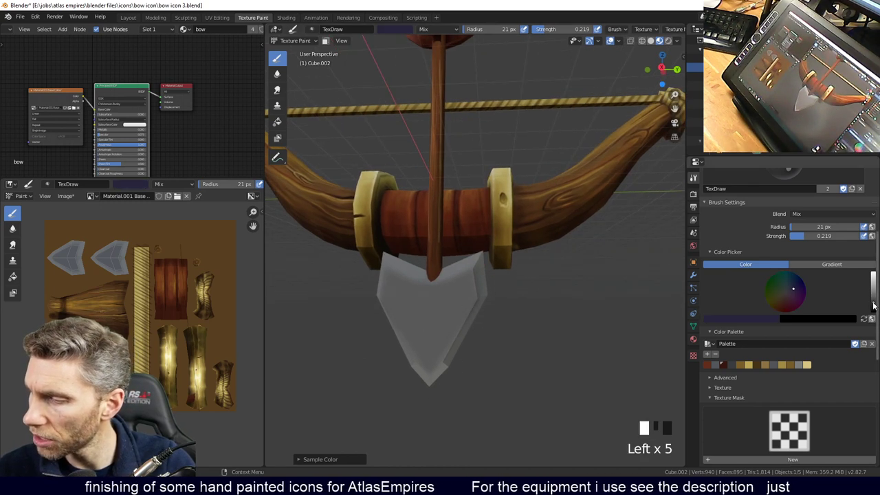
{"action": "key", "text": "f"}
{"action": "left_click", "coordinate": [443, 312]}
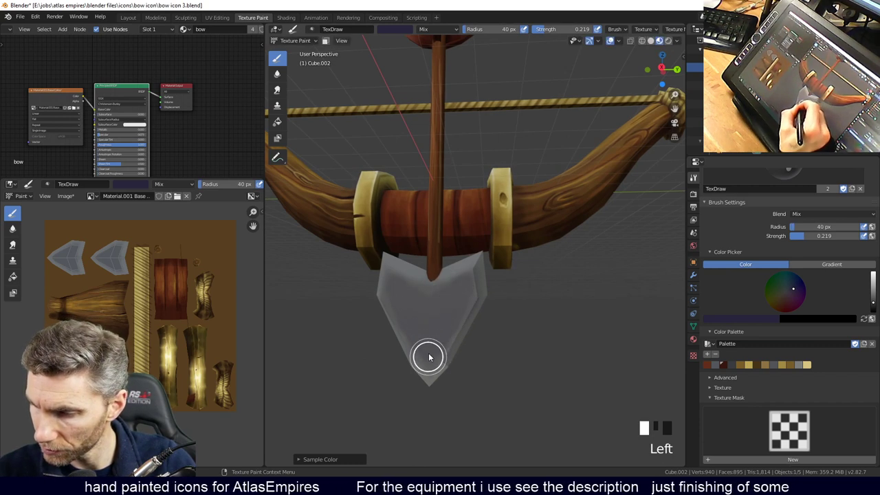
Reduce the brush radius to 13 px, try dark violet strokes along the arrowhead face's inner edges, and undo them.
{"action": "key", "text": "f"}
{"action": "left_click", "coordinate": [471, 297]}
{"action": "left_click", "coordinate": [442, 346]}
{"action": "key", "text": "ctrl+z"}
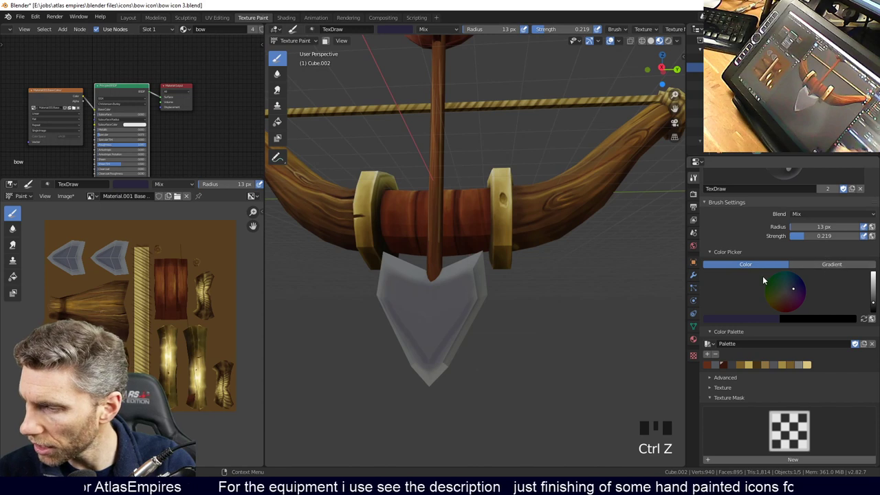
Sample a blue-grey from the arrowhead and paint it along the central face's lower edge and towards the tip.
{"action": "key", "text": "s"}
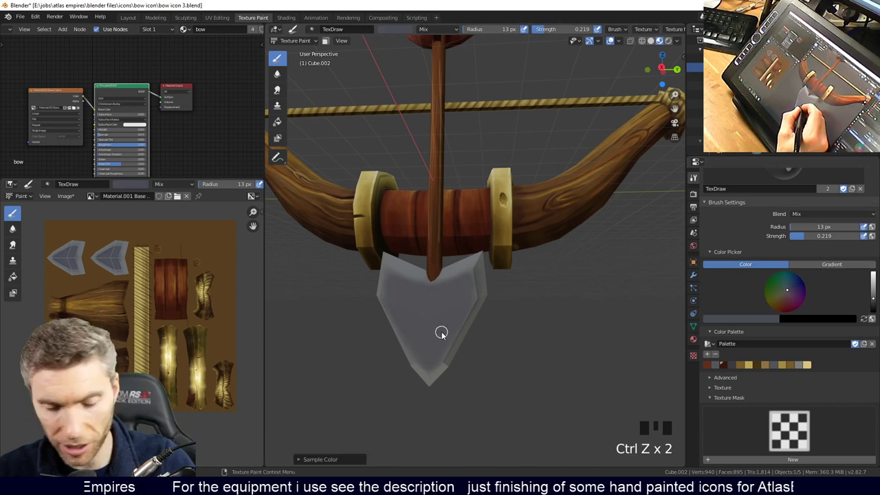
{"action": "left_click", "coordinate": [452, 338]}
{"action": "left_click", "coordinate": [467, 310]}
{"action": "left_click", "coordinate": [428, 371]}
{"action": "left_click", "coordinate": [448, 339]}
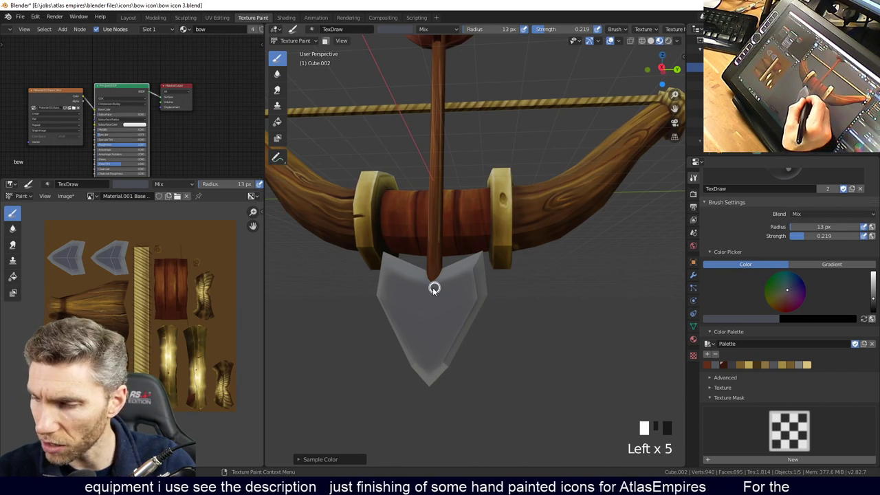
Preview the bow's Base Color image texture unlit through a viewer node and frame the arrowhead closely.
{"action": "middle_click_drag", "start_coordinate": [474, 330], "coordinate": [491, 316]}
{"action": "left_click", "coordinate": [490, 297], "text": "ctrl+shift"}
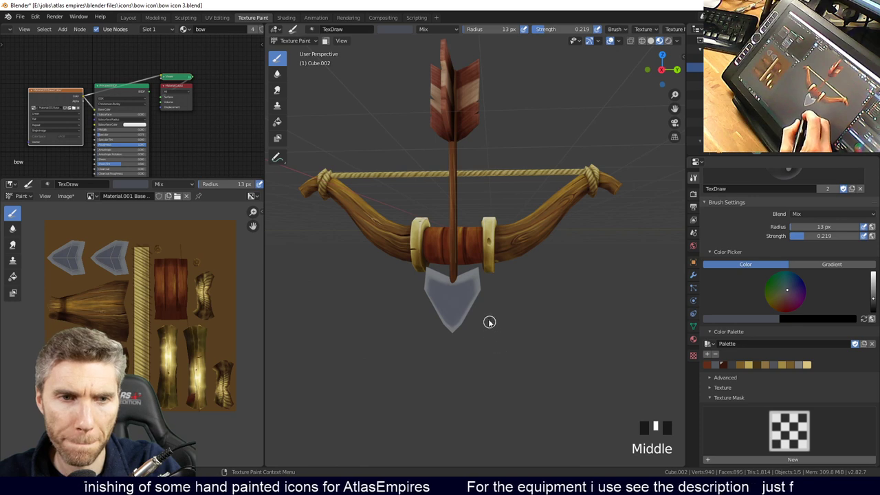
{"action": "middle_click_drag", "start_coordinate": [473, 368], "coordinate": [484, 246], "text": "ctrl"}
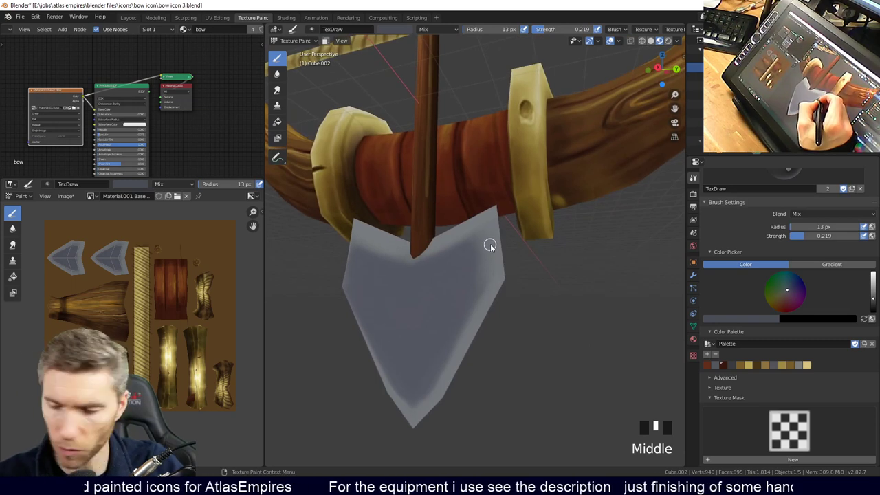
Sample the bevel grey, brighten it and paint highlights along the arrowhead face's right inner edge down to the tip.
{"action": "key", "text": "s"}
{"action": "left_click", "coordinate": [491, 265]}
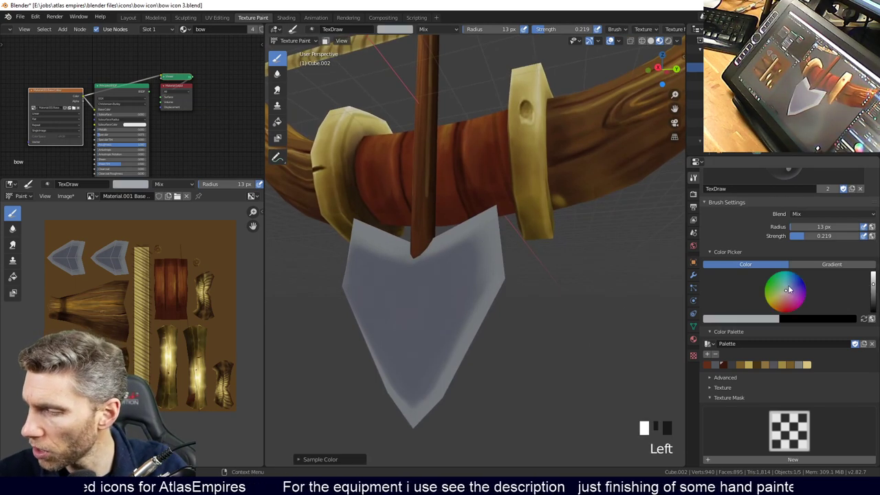
{"action": "left_click", "coordinate": [482, 278]}
{"action": "left_click", "coordinate": [483, 241]}
{"action": "left_click", "coordinate": [474, 308]}
{"action": "left_click", "coordinate": [468, 306]}
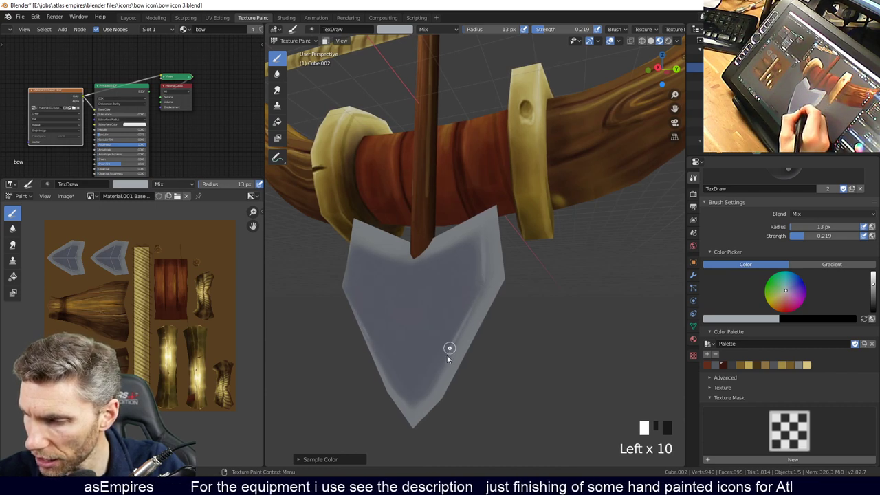
{"action": "left_click", "coordinate": [437, 371]}
{"action": "left_click", "coordinate": [436, 383]}
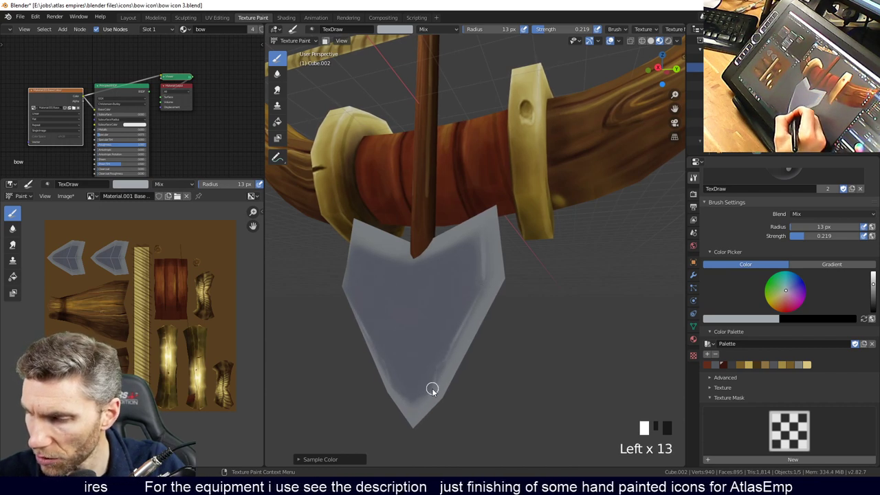
Paint light grey along the inner edge below the arrowhead's upper notch, undoing and redoing the unsatisfactory strokes.
{"action": "left_click", "coordinate": [458, 245]}
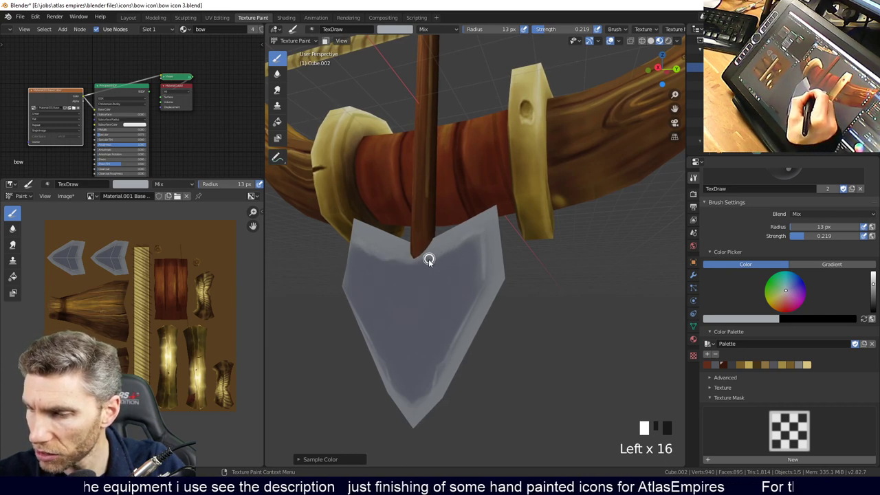
{"action": "middle_click_drag", "start_coordinate": [471, 252], "coordinate": [504, 265]}
{"action": "key", "text": "ctrl+z"}
{"action": "key", "text": "ctrl+z"}
{"action": "key", "text": "ctrl+z"}
{"action": "left_click_drag", "start_coordinate": [519, 249], "coordinate": [477, 271]}
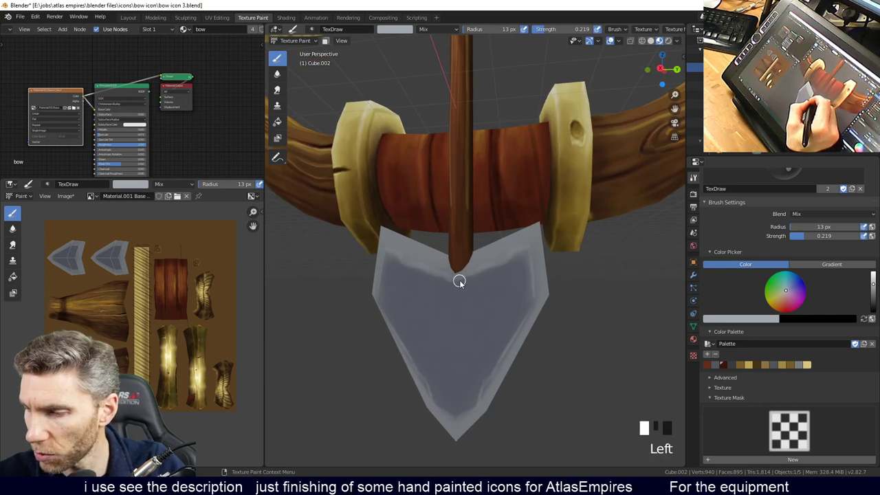
{"action": "left_click", "coordinate": [459, 280]}
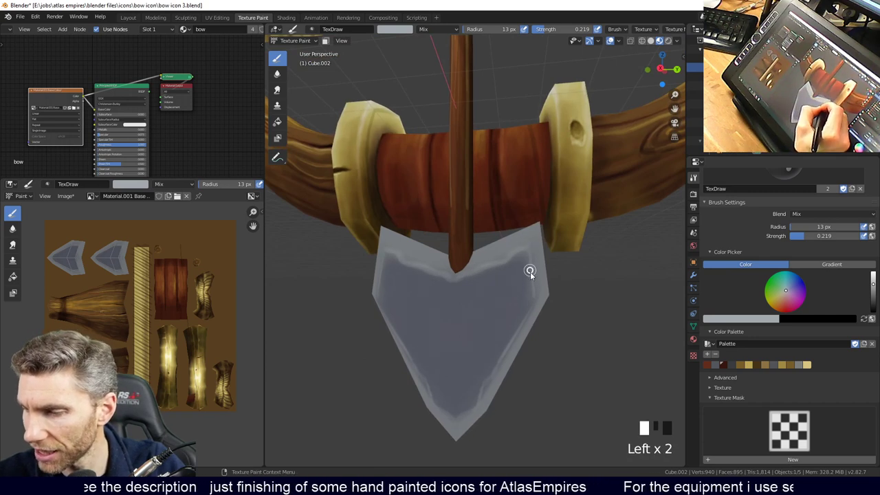
Paint light grey highlights along the arrowhead's outer right edge from the upper corner down to the tip.
{"action": "middle_click_drag", "start_coordinate": [469, 411], "coordinate": [463, 263]}
{"action": "left_click", "coordinate": [476, 287]}
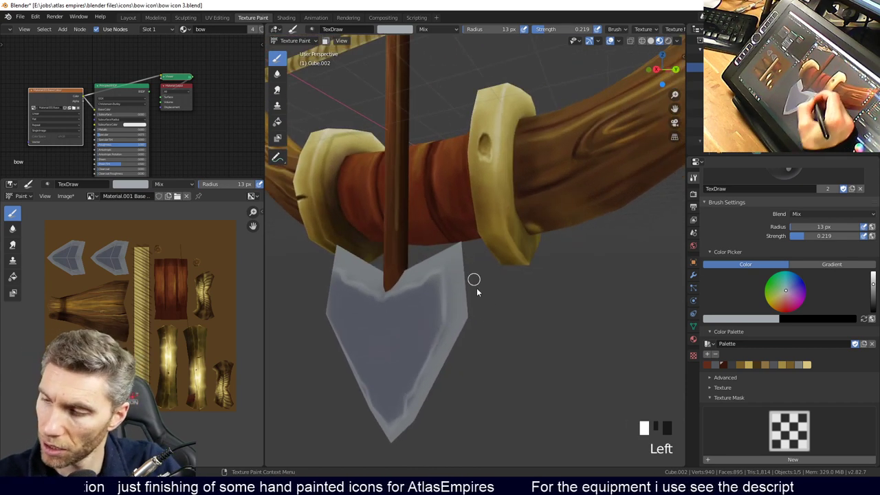
{"action": "left_click", "coordinate": [475, 260]}
{"action": "left_click", "coordinate": [463, 289]}
{"action": "left_click", "coordinate": [462, 269]}
{"action": "left_click", "coordinate": [467, 324]}
{"action": "left_click", "coordinate": [471, 306]}
{"action": "left_click", "coordinate": [455, 340]}
{"action": "left_click", "coordinate": [434, 378]}
{"action": "left_click", "coordinate": [426, 395]}
Switch to a lighter blue-grey and add highlight strokes along the arrowhead's lower right edge and tip.
{"action": "mouse_move", "coordinate": [426, 395]}
{"action": "middle_mouse_down", "text": "shift"}
{"action": "mouse_move", "coordinate": [544, 254]}
{"action": "mouse_move", "coordinate": [530, 291]}
{"action": "middle_mouse_up", "text": "shift"}
{"action": "left_click", "coordinate": [536, 282]}
{"action": "left_click", "coordinate": [483, 343]}
{"action": "left_click", "coordinate": [543, 273]}
{"action": "left_click", "coordinate": [515, 301]}
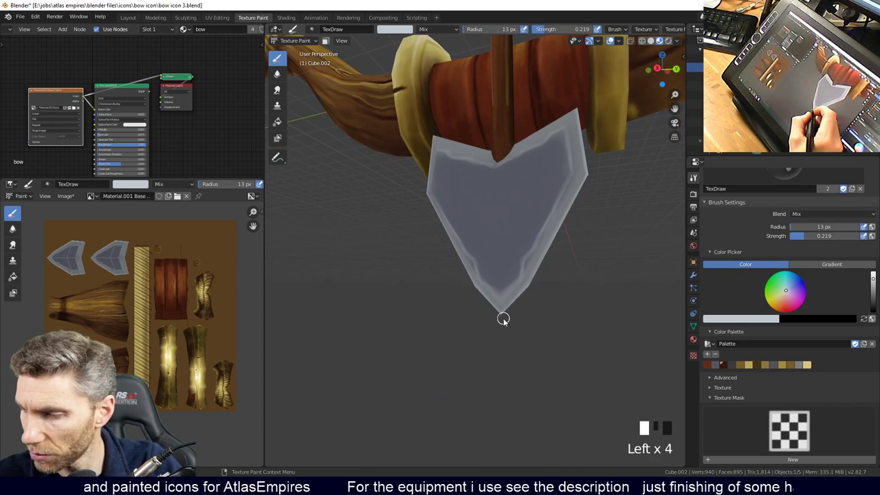
Enlarge the brush radius to 38 px, sample the bevel grey, brighten it and apply soft strokes near the arrowhead's tip.
{"action": "key", "text": "f"}
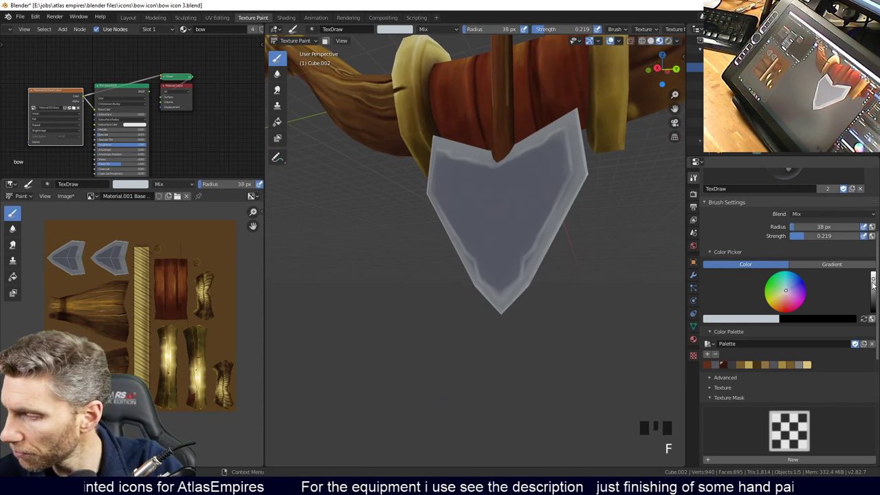
{"action": "left_click", "coordinate": [574, 317]}
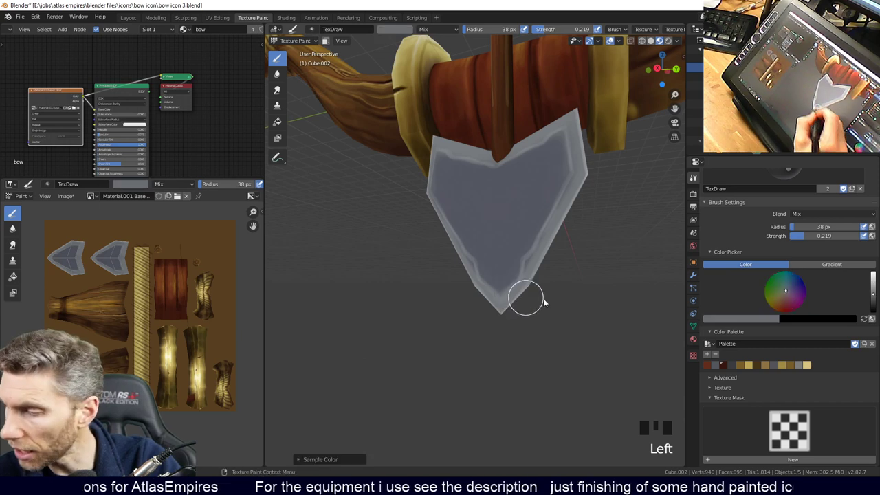
{"action": "key", "text": "s"}
{"action": "left_click", "coordinate": [510, 302]}
{"action": "left_click", "coordinate": [504, 306]}
{"action": "left_click", "coordinate": [512, 299]}
{"action": "left_click", "coordinate": [528, 283]}
{"action": "left_click", "coordinate": [543, 285]}
{"action": "left_click", "coordinate": [574, 297]}
{"action": "left_click", "coordinate": [534, 305]}
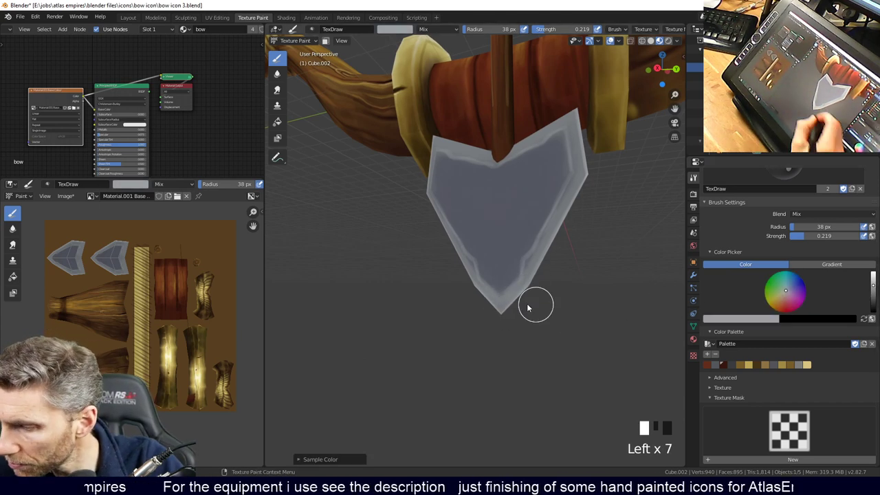
Build up soft light grey over the arrowhead's tip and the lower part of its right bevel.
{"action": "left_click", "coordinate": [526, 295]}
{"action": "left_click", "coordinate": [509, 308]}
{"action": "left_click", "coordinate": [490, 320]}
{"action": "left_click", "coordinate": [538, 279]}
{"action": "left_click", "coordinate": [491, 326]}
{"action": "left_click", "coordinate": [526, 292]}
{"action": "left_click", "coordinate": [556, 253]}
{"action": "left_click", "coordinate": [541, 261]}
{"action": "left_click", "coordinate": [540, 262]}
{"action": "left_click", "coordinate": [490, 340]}
{"action": "left_click", "coordinate": [497, 330]}
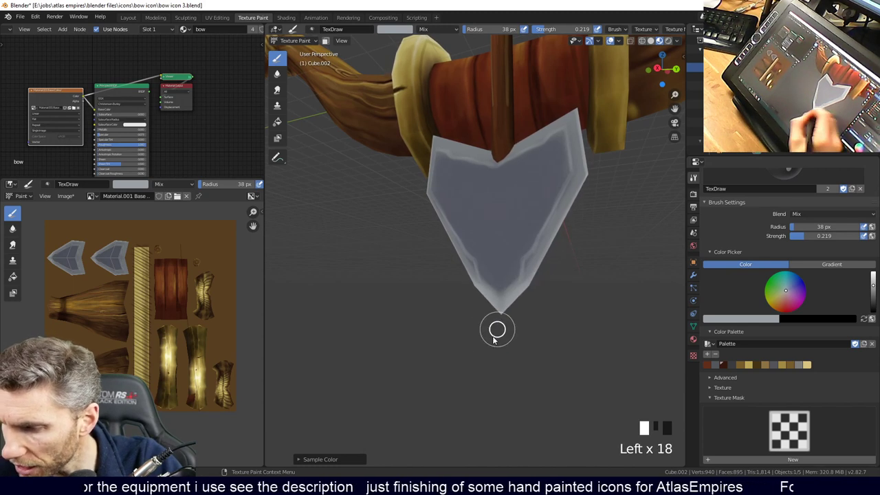
{"action": "left_click", "coordinate": [547, 258]}
{"action": "left_click", "coordinate": [577, 249]}
Blend light grey from the arrowhead's tip into the bevel bend just above it, working from a slightly rotated view.
{"action": "middle_click_drag", "start_coordinate": [578, 249], "coordinate": [564, 346]}
{"action": "middle_click_drag", "start_coordinate": [567, 345], "coordinate": [526, 340], "text": "ctrl"}
{"action": "left_click", "coordinate": [546, 255]}
{"action": "left_click", "coordinate": [497, 352]}
{"action": "left_click", "coordinate": [536, 268]}
{"action": "left_click", "coordinate": [528, 278]}
{"action": "left_click", "coordinate": [522, 287]}
{"action": "left_click", "coordinate": [519, 295]}
{"action": "left_click", "coordinate": [515, 289]}
{"action": "left_click", "coordinate": [517, 286]}
{"action": "left_click", "coordinate": [521, 283]}
{"action": "left_click", "coordinate": [523, 281]}
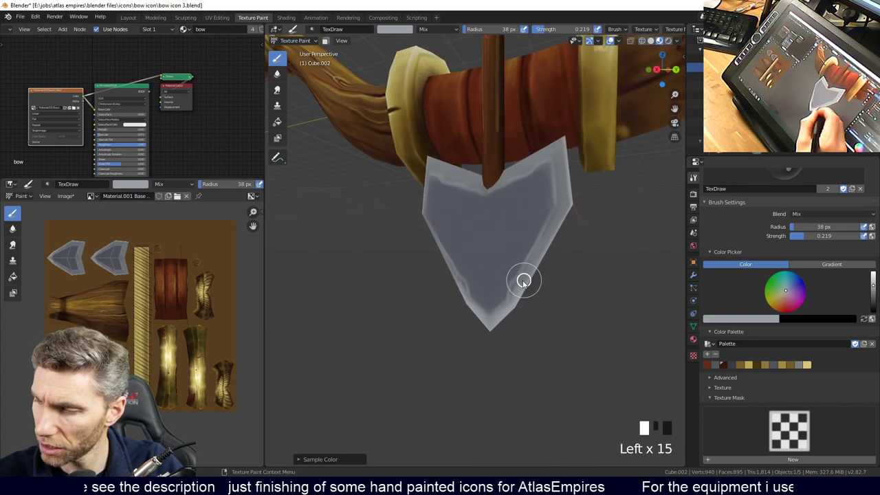
{"action": "left_click", "coordinate": [516, 288]}
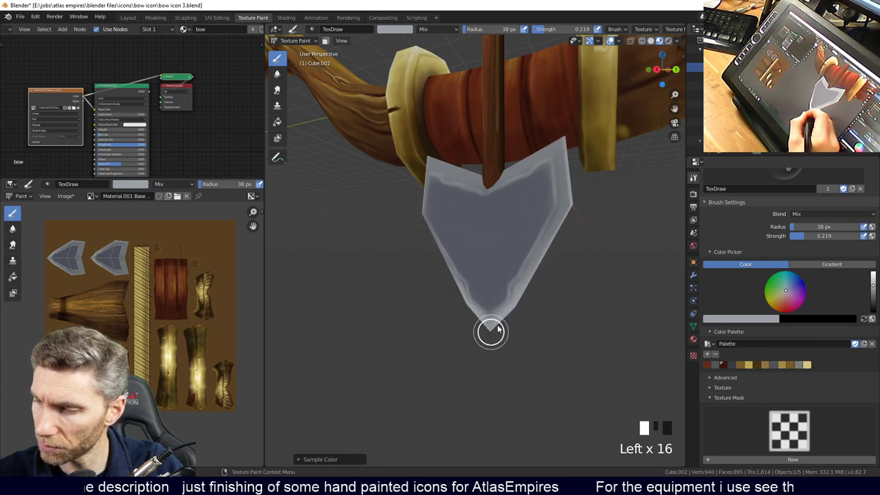
{"action": "left_click", "coordinate": [508, 316]}
Brighten the arrowhead's right bevel from the bend near the tip up to its side corner.
{"action": "left_click", "coordinate": [514, 302]}
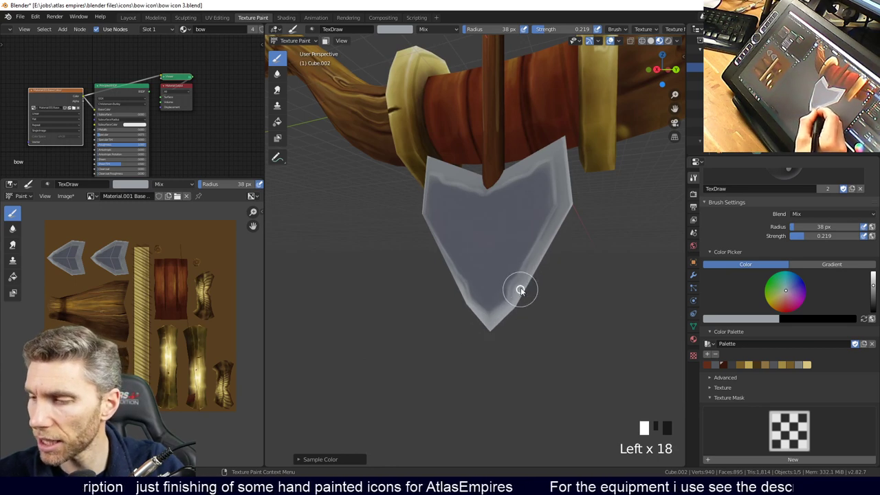
{"action": "left_click", "coordinate": [527, 286]}
{"action": "left_click", "coordinate": [545, 255]}
{"action": "left_click", "coordinate": [562, 224]}
{"action": "left_click", "coordinate": [534, 275]}
{"action": "left_click", "coordinate": [528, 282]}
{"action": "left_click", "coordinate": [524, 289]}
{"action": "left_click", "coordinate": [520, 297]}
{"action": "middle_click_drag", "start_coordinate": [532, 322], "coordinate": [551, 371]}
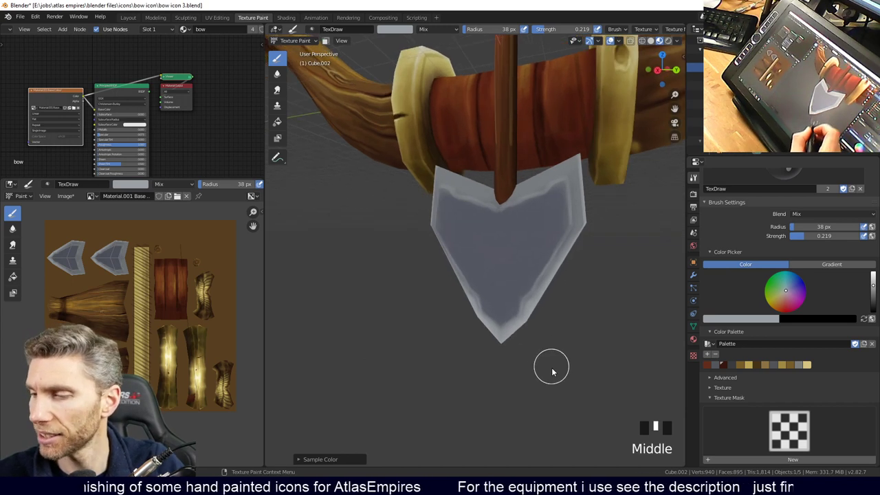
{"action": "middle_click_drag", "start_coordinate": [577, 294], "coordinate": [557, 351]}
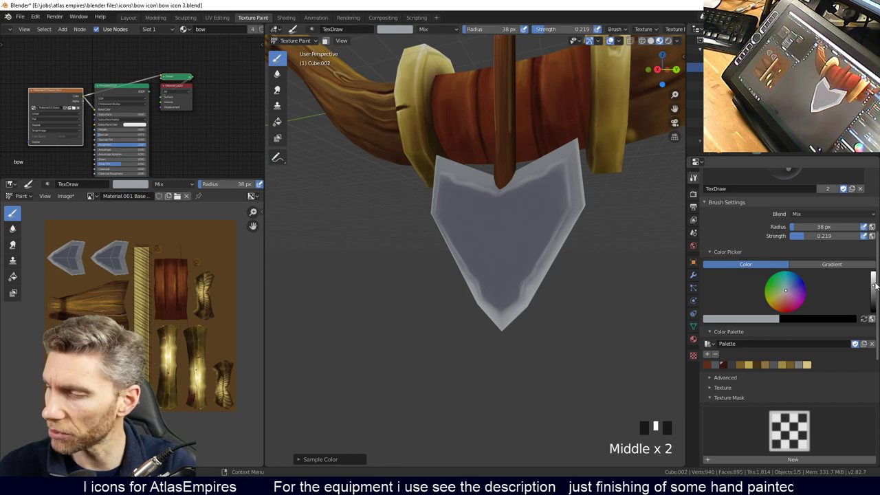
Set the brush strength to 0.386 and radius to 11 px, lighten the colour and paint crisp highlights at the arrowhead's tip.
{"action": "left_click", "coordinate": [817, 244]}
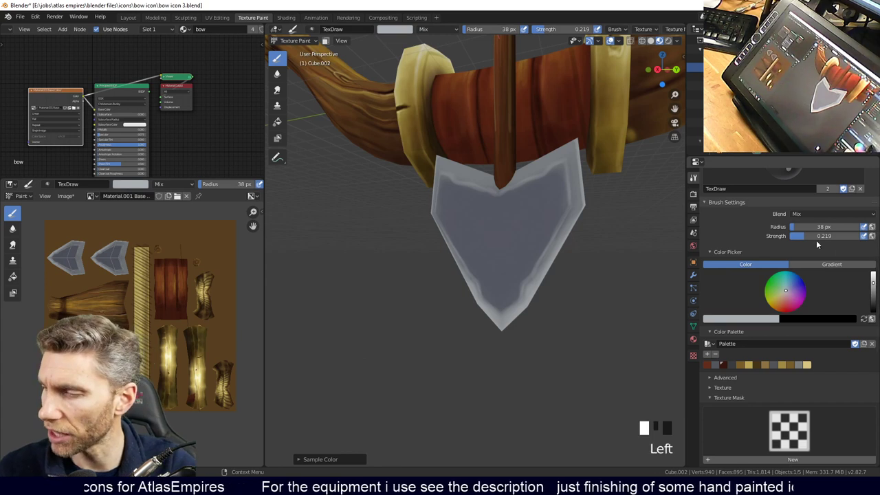
{"action": "left_click", "coordinate": [874, 283]}
{"action": "key", "text": "f"}
{"action": "left_click", "coordinate": [522, 310]}
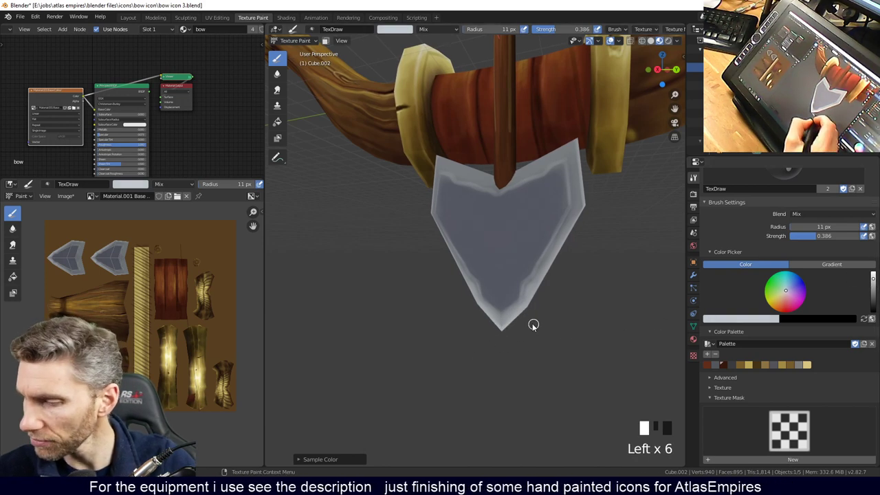
{"action": "left_click", "coordinate": [506, 325]}
{"action": "left_click", "coordinate": [501, 318]}
{"action": "left_click", "coordinate": [504, 310]}
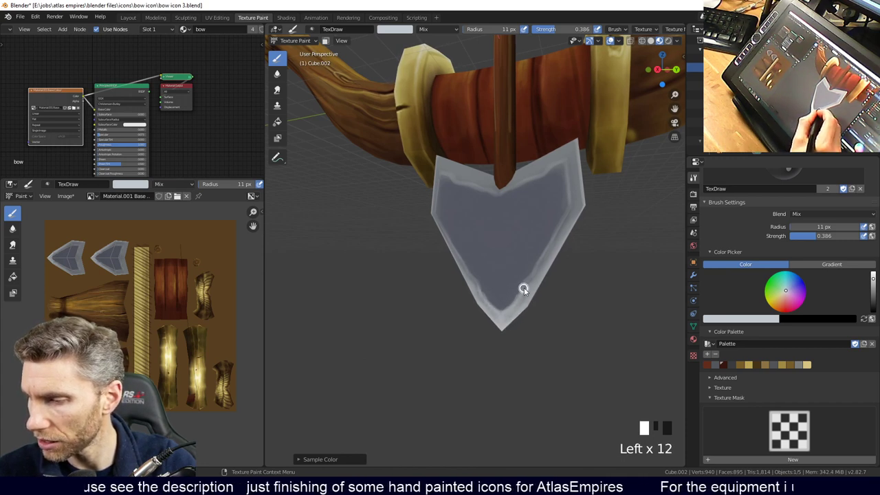
Paint light grey highlights along the arrowhead's right bevel and upper right corner, and undo the last stroke.
{"action": "left_click", "coordinate": [578, 217]}
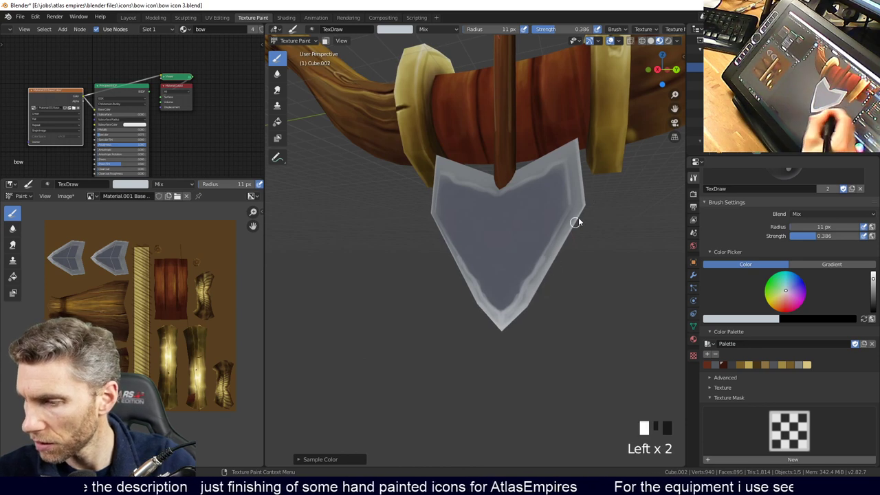
{"action": "left_click", "coordinate": [574, 142]}
{"action": "left_click", "coordinate": [572, 141]}
{"action": "left_click", "coordinate": [572, 141]}
{"action": "left_click", "coordinate": [572, 141]}
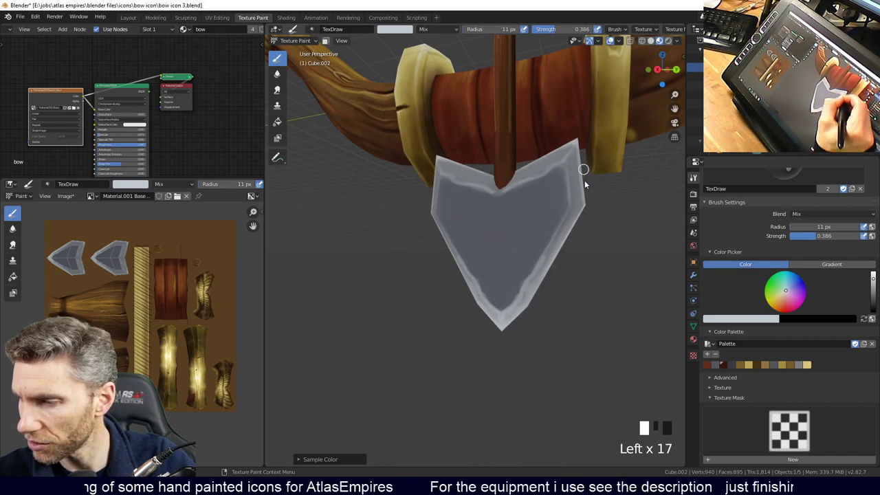
{"action": "middle_click_drag", "start_coordinate": [513, 336], "coordinate": [566, 300]}
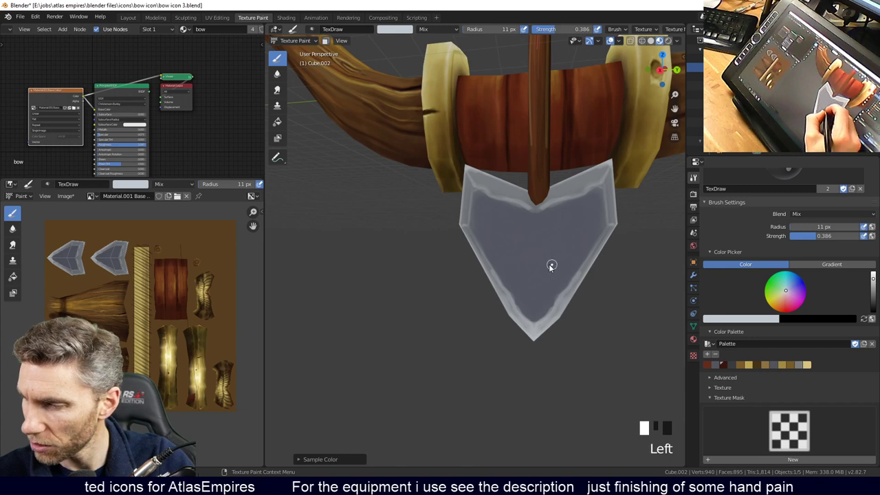
{"action": "middle_click_drag", "start_coordinate": [566, 176], "coordinate": [666, 297]}
{"action": "key", "text": "ctrl+z"}
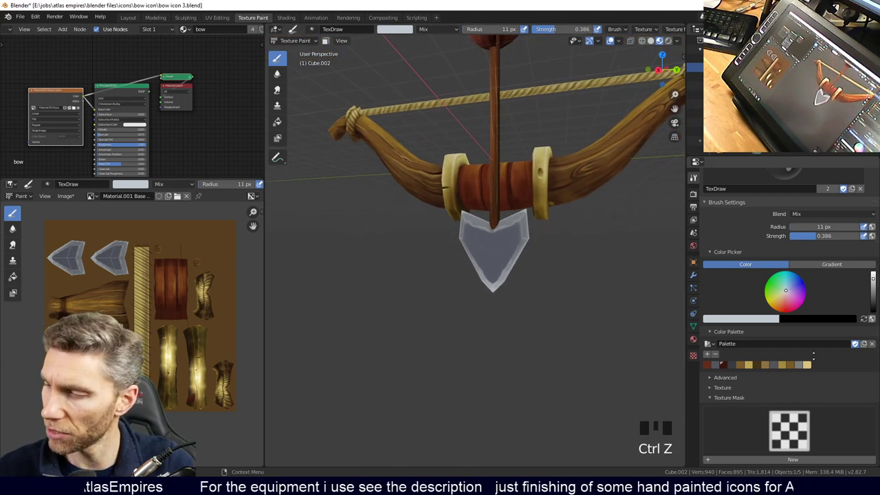
Choose a slightly darker grey paint colour and turn off brush mirroring on X and Y.
{"action": "middle_click_drag", "start_coordinate": [843, 299], "coordinate": [838, 221]}
{"action": "mouse_move", "coordinate": [835, 330]}
{"action": "middle_mouse_down"}
{"action": "mouse_move", "coordinate": [832, 230]}
{"action": "mouse_move", "coordinate": [828, 336]}
{"action": "middle_mouse_up"}
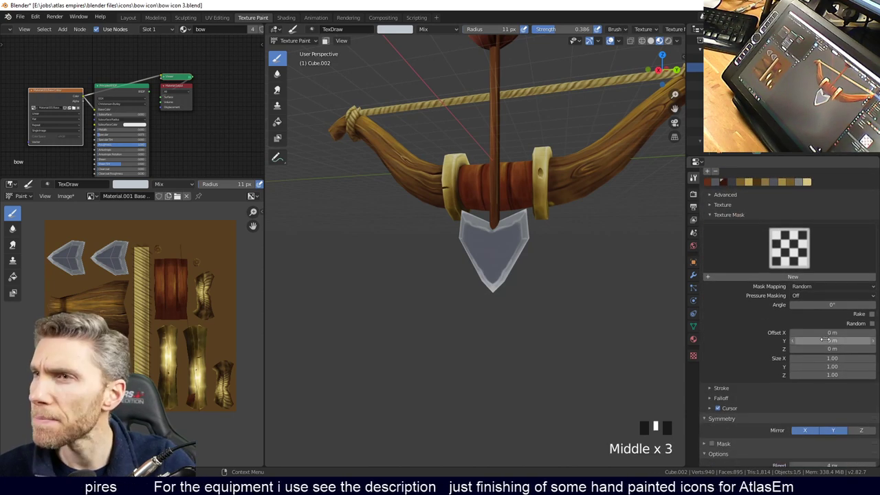
{"action": "middle_click_drag", "start_coordinate": [596, 308], "coordinate": [520, 249]}
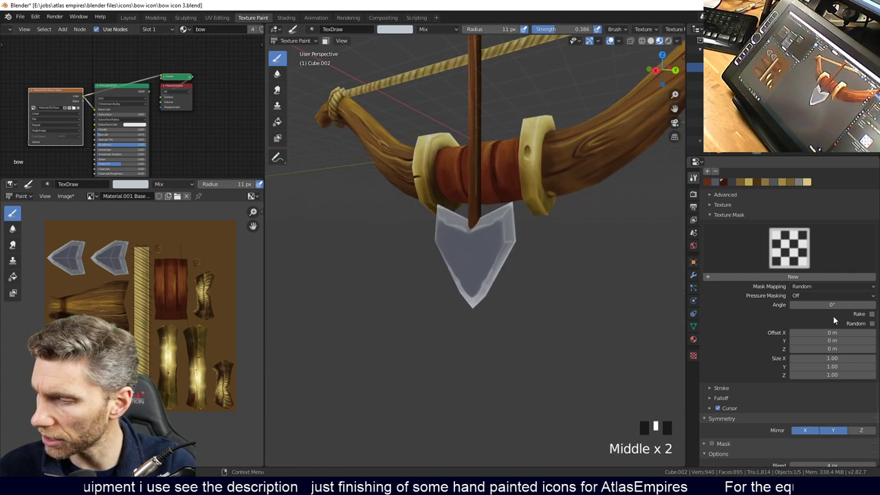
{"action": "scroll", "coordinate": [832, 306], "scroll_direction": "up", "scroll_amount": 5}
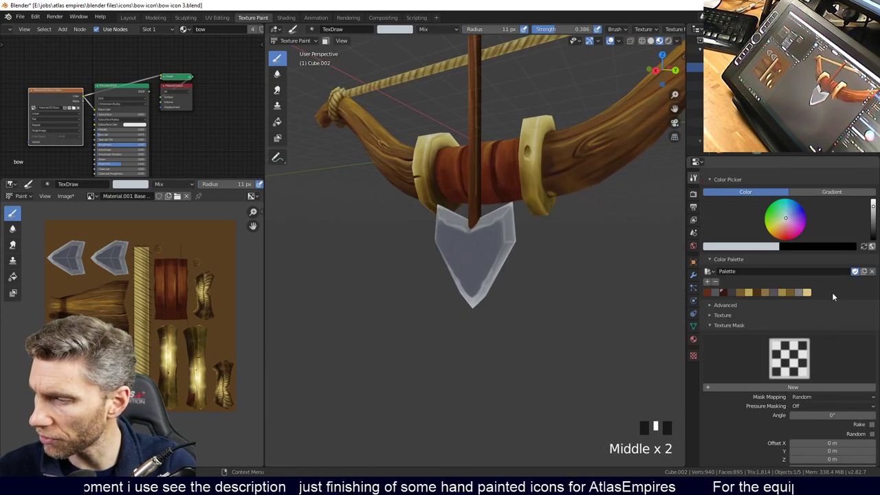
{"action": "left_click", "coordinate": [874, 233]}
{"action": "scroll", "coordinate": [825, 220], "scroll_direction": "down", "scroll_amount": 5}
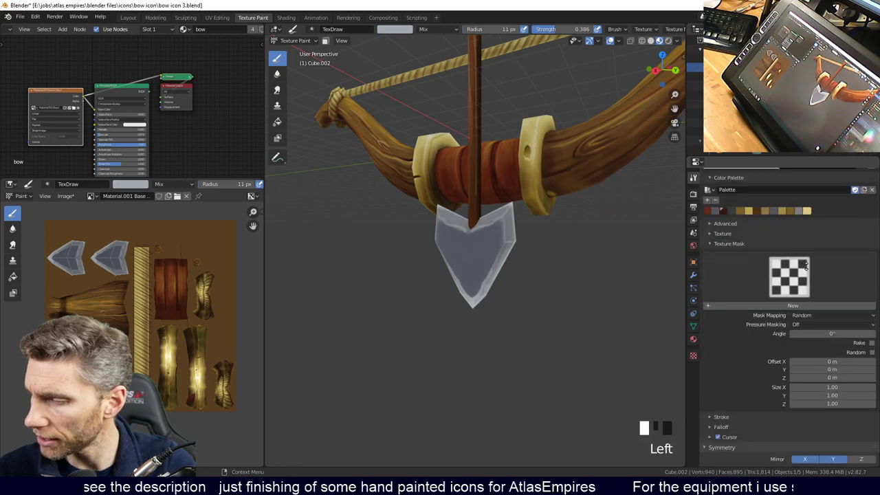
{"action": "left_click_drag", "start_coordinate": [834, 373], "coordinate": [804, 373]}
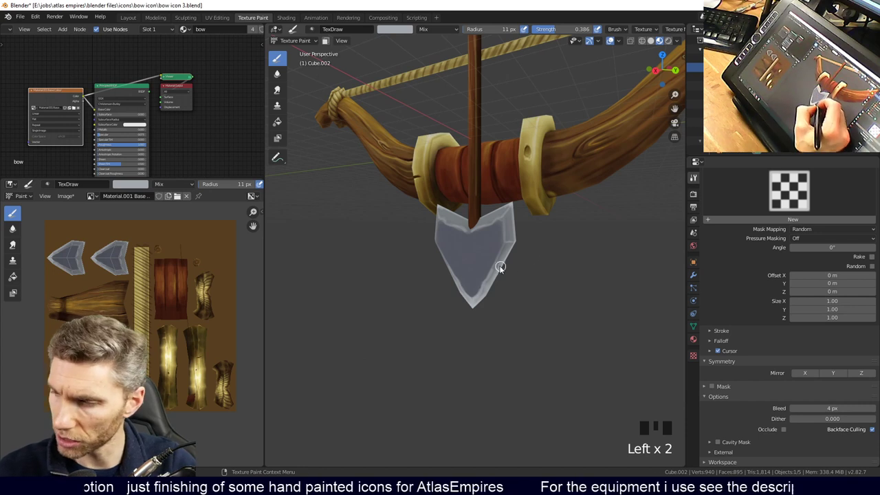
Paint a central ridge below the shaft and branching facet lines across the arrowhead, going over the ridge in lighter grey.
{"action": "left_click_drag", "start_coordinate": [484, 283], "coordinate": [475, 259]}
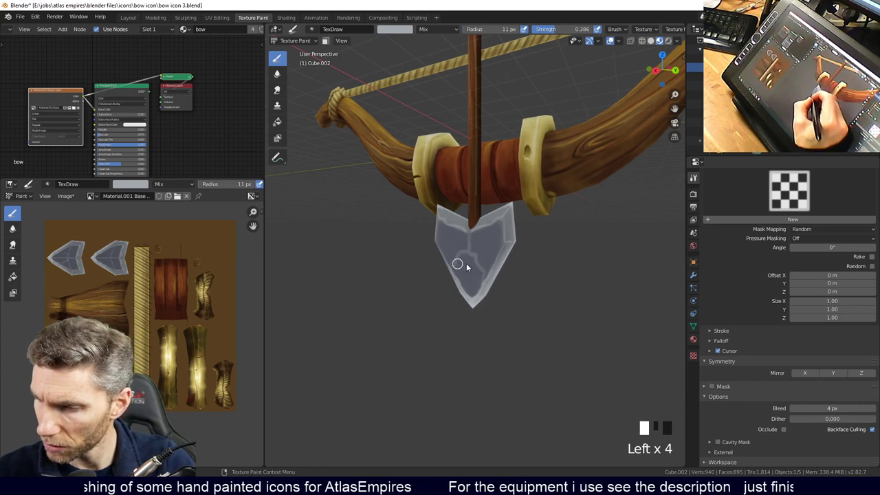
{"action": "middle_click_drag", "start_coordinate": [466, 265], "coordinate": [496, 266]}
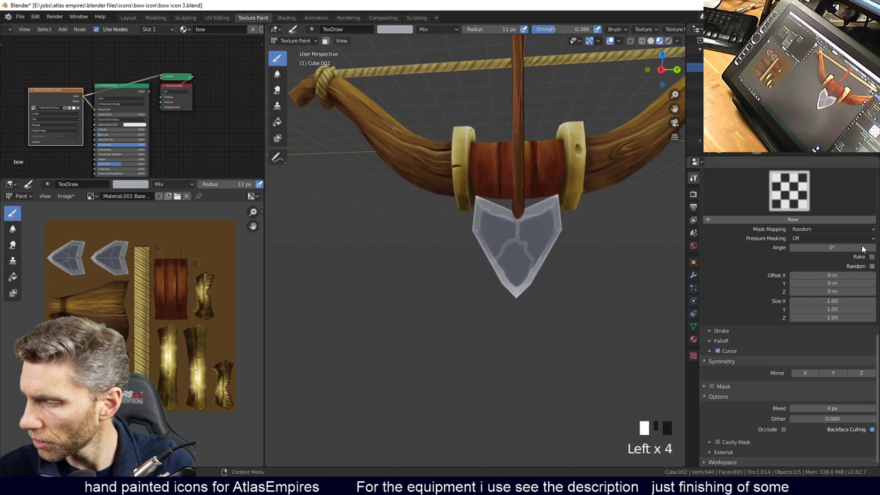
{"action": "scroll", "coordinate": [868, 260], "scroll_direction": "up", "scroll_amount": 5}
{"action": "left_click", "coordinate": [580, 233]}
{"action": "left_click", "coordinate": [518, 220]}
{"action": "left_click", "coordinate": [517, 226]}
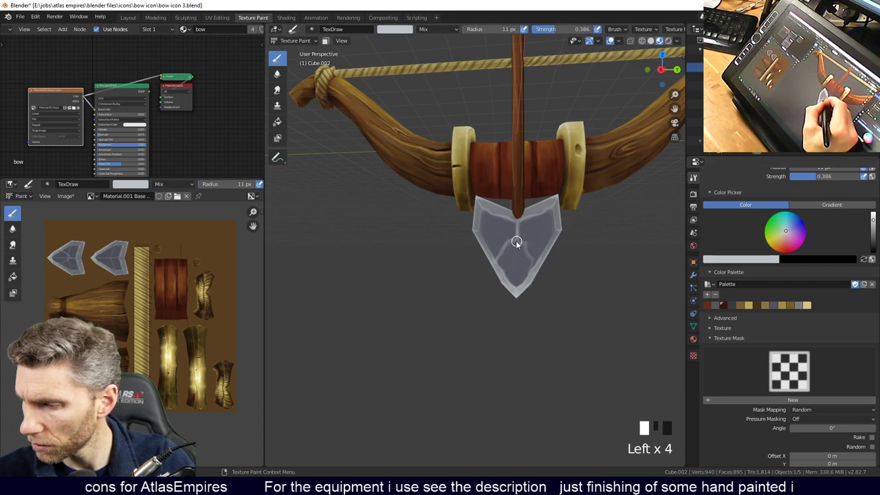
Strengthen the central ridge and the lower right facet line of the arrowhead with light grey strokes.
{"action": "middle_click_drag", "start_coordinate": [567, 264], "coordinate": [509, 233], "text": "ctrl"}
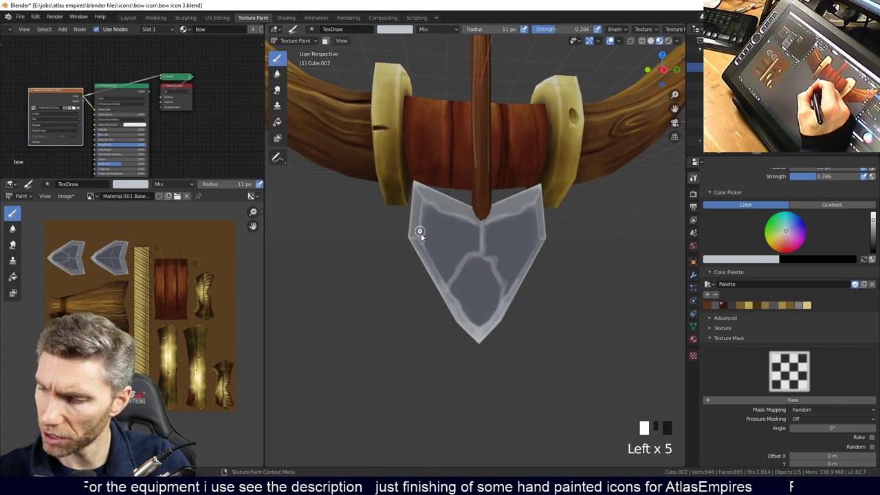
{"action": "middle_click_drag", "start_coordinate": [541, 237], "coordinate": [502, 226]}
{"action": "left_click_drag", "start_coordinate": [485, 207], "coordinate": [482, 245]}
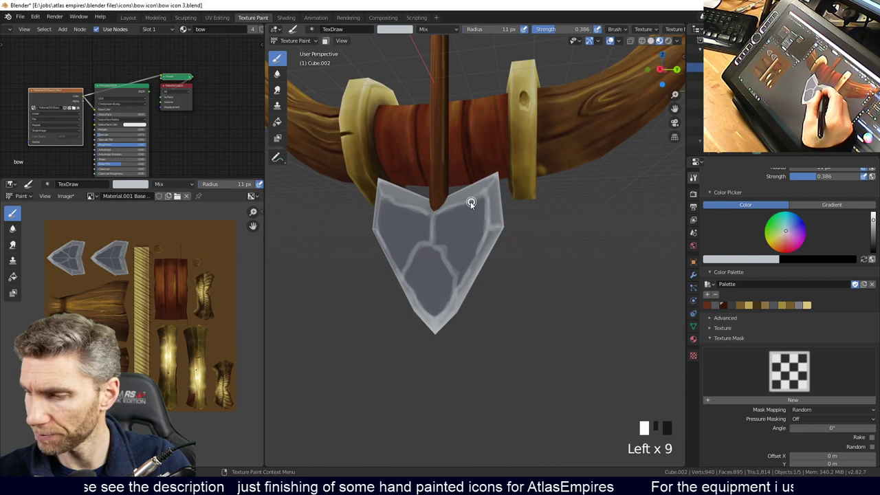
{"action": "left_click_drag", "start_coordinate": [455, 303], "coordinate": [482, 244]}
Set the brush radius to 39 px and brighten the arrowhead's right side corner and upper right tip.
{"action": "middle_click_drag", "start_coordinate": [501, 170], "coordinate": [468, 209]}
{"action": "key", "text": "f"}
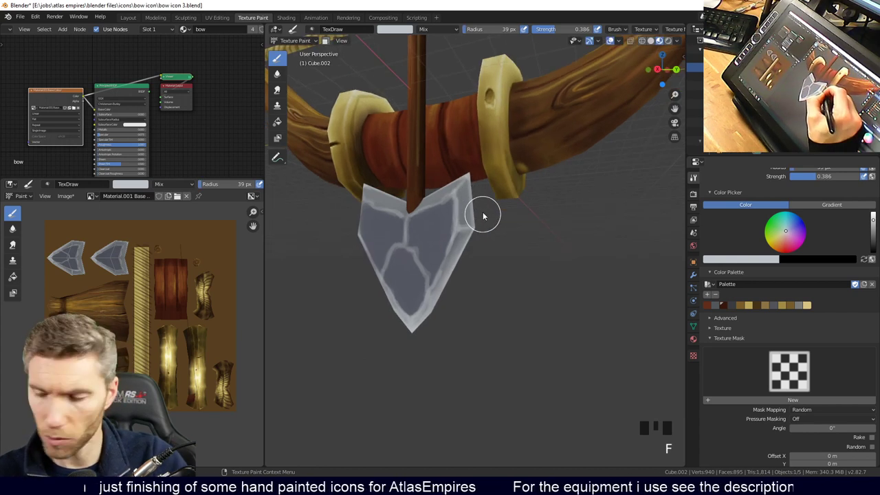
{"action": "left_click", "coordinate": [469, 227]}
{"action": "mouse_move", "coordinate": [462, 178]}
{"action": "left_mouse_down"}
{"action": "mouse_move", "coordinate": [468, 226]}
{"action": "mouse_move", "coordinate": [470, 180]}
{"action": "left_mouse_up"}
{"action": "left_click_drag", "start_coordinate": [467, 176], "coordinate": [469, 183]}
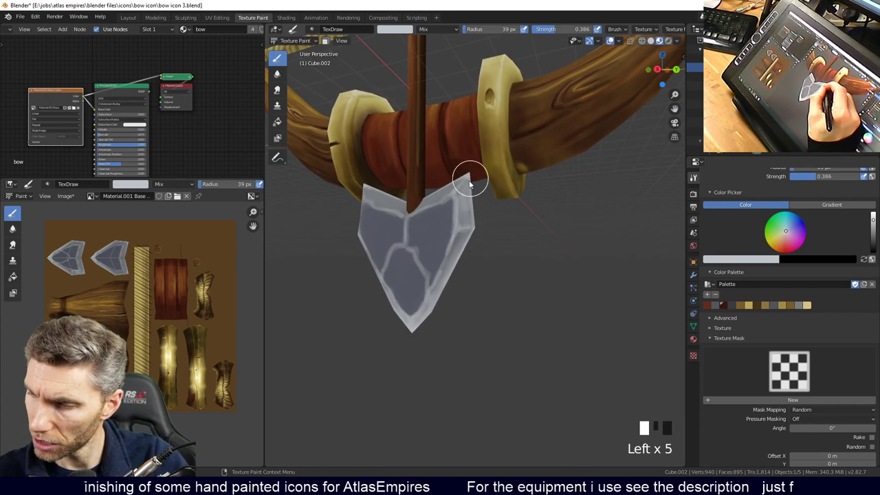
Undo the recent brush strokes on the arrowhead.
{"action": "middle_click_drag", "start_coordinate": [514, 254], "coordinate": [445, 219]}
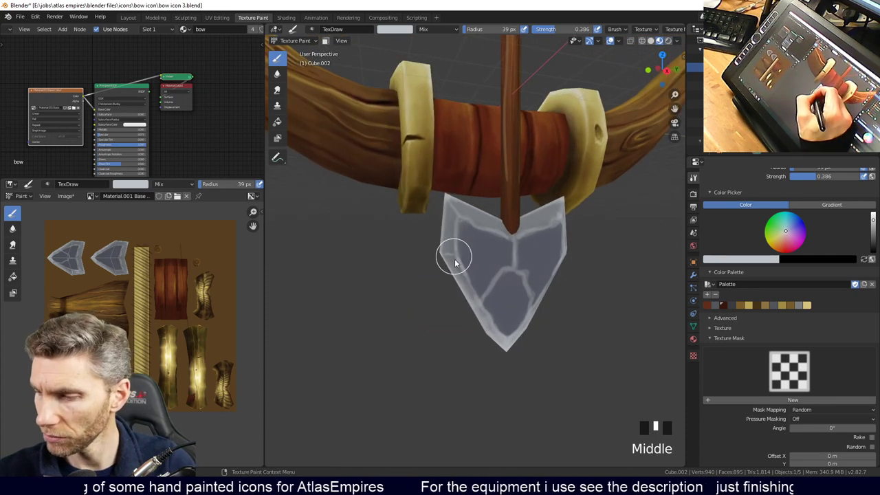
{"action": "scroll", "coordinate": [791, 325], "scroll_direction": "down", "scroll_amount": 1}
{"action": "middle_click_drag", "start_coordinate": [660, 295], "coordinate": [564, 271]}
{"action": "key", "text": "ctrl+z"}
{"action": "key", "text": "ctrl+z"}
{"action": "key", "text": "ctrl+z"}
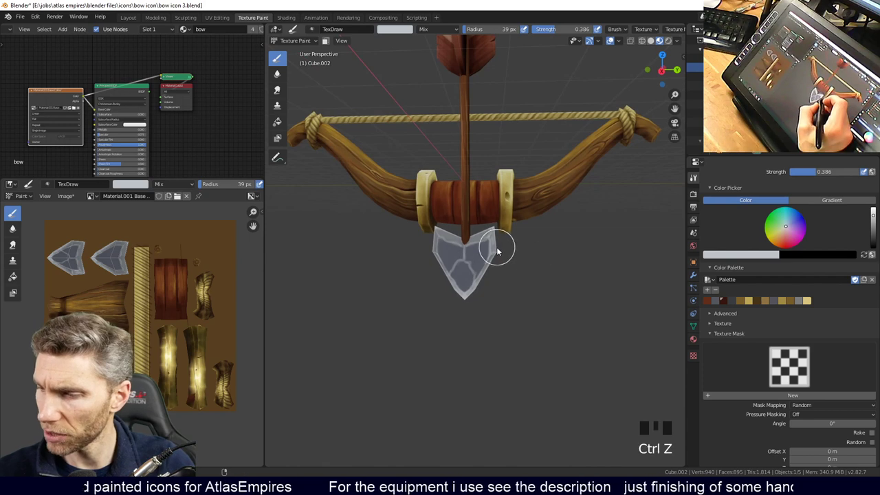
{"action": "key", "text": "ctrl+z"}
{"action": "key", "text": "ctrl+z"}
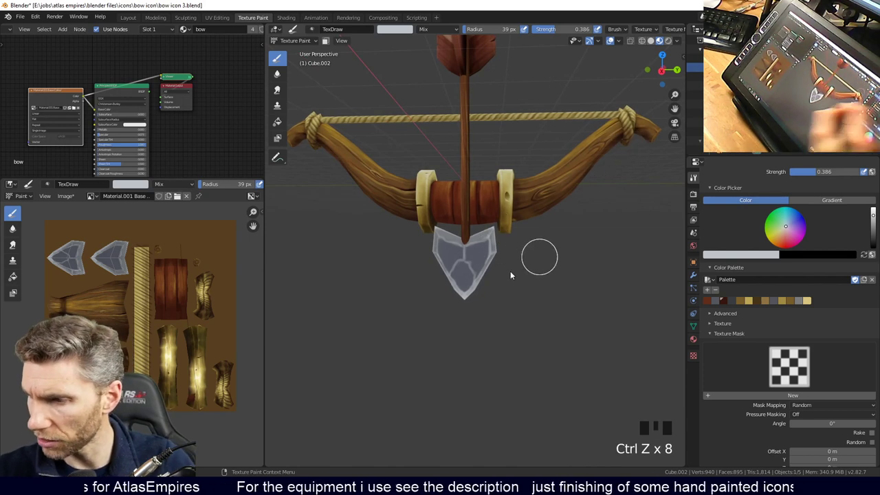
Paint soft light grey highlights along the arrowhead's left bevel with the 39 px brush.
{"action": "middle_click_drag", "start_coordinate": [460, 295], "coordinate": [474, 227]}
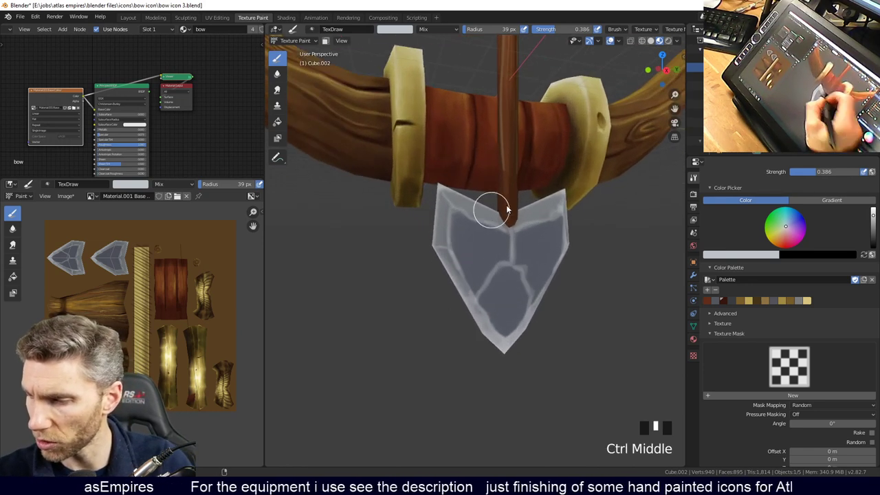
{"action": "mouse_move", "coordinate": [452, 228]}
{"action": "left_mouse_down"}
{"action": "mouse_move", "coordinate": [442, 200]}
{"action": "mouse_move", "coordinate": [442, 244]}
{"action": "mouse_move", "coordinate": [444, 197]}
{"action": "mouse_move", "coordinate": [463, 186]}
{"action": "left_mouse_up"}
{"action": "middle_click_drag", "start_coordinate": [463, 186], "coordinate": [503, 262]}
{"action": "left_click_drag", "start_coordinate": [406, 204], "coordinate": [401, 255]}
{"action": "mouse_move", "coordinate": [446, 296]}
{"action": "middle_mouse_down"}
{"action": "mouse_move", "coordinate": [471, 291]}
{"action": "mouse_move", "coordinate": [459, 284]}
{"action": "middle_mouse_up"}
{"action": "left_click_drag", "start_coordinate": [459, 283], "coordinate": [418, 253]}
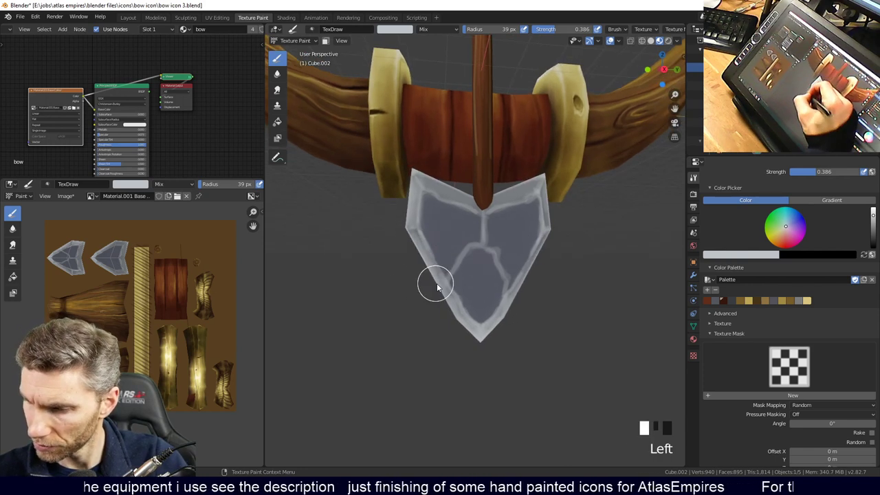
{"action": "middle_click_drag", "start_coordinate": [546, 295], "coordinate": [598, 306]}
Switch to a dark grey paint colour and shade the arrowhead's right bevel from the upper corner down to the tip.
{"action": "left_click", "coordinate": [716, 301]}
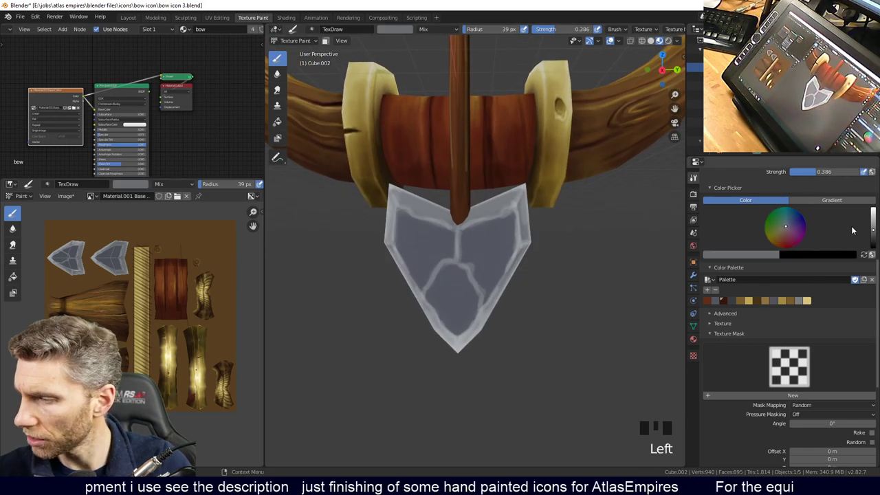
{"action": "left_click_drag", "start_coordinate": [522, 206], "coordinate": [520, 289]}
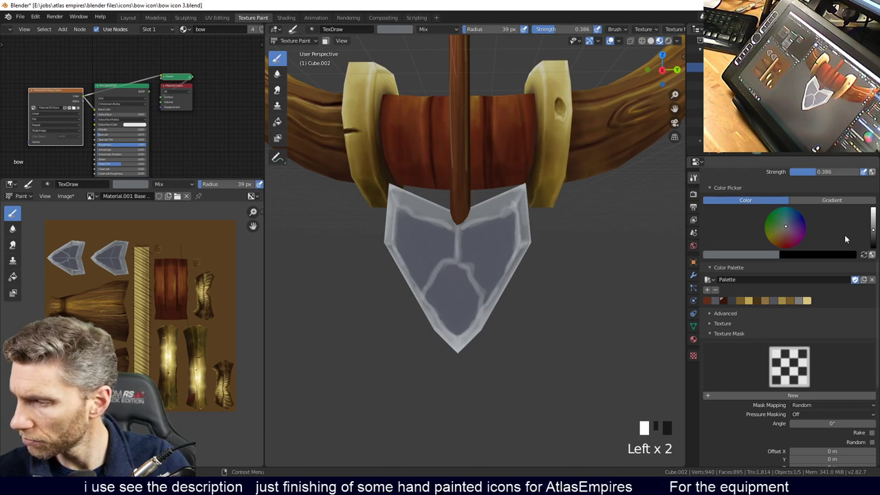
{"action": "scroll", "coordinate": [844, 235], "scroll_direction": "up", "scroll_amount": 3}
{"action": "middle_click_drag", "start_coordinate": [824, 282], "coordinate": [820, 306]}
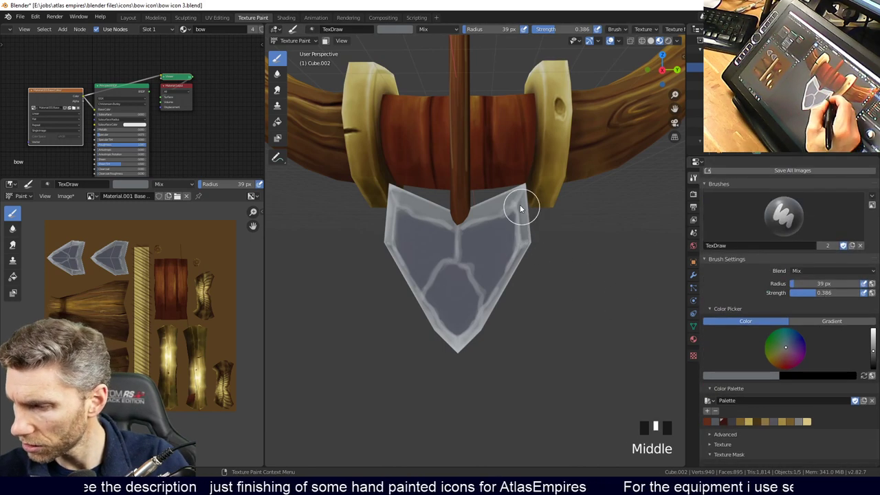
{"action": "left_click_drag", "start_coordinate": [523, 204], "coordinate": [527, 255]}
{"action": "left_click", "coordinate": [874, 360]}
{"action": "mouse_move", "coordinate": [546, 218]}
{"action": "left_mouse_down"}
{"action": "mouse_move", "coordinate": [529, 237]}
{"action": "mouse_move", "coordinate": [530, 295]}
{"action": "left_mouse_up"}
{"action": "middle_click_drag", "start_coordinate": [530, 295], "coordinate": [513, 238]}
{"action": "left_click_drag", "start_coordinate": [514, 238], "coordinate": [459, 337]}
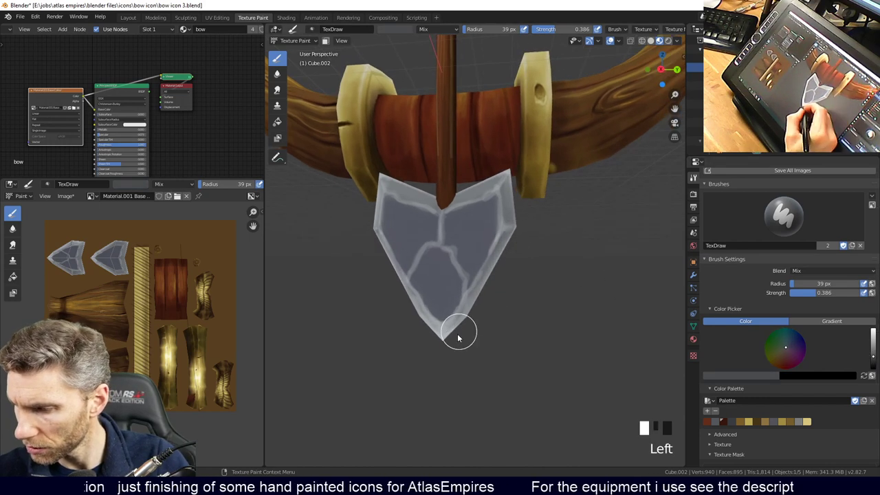
{"action": "left_click_drag", "start_coordinate": [518, 241], "coordinate": [479, 264]}
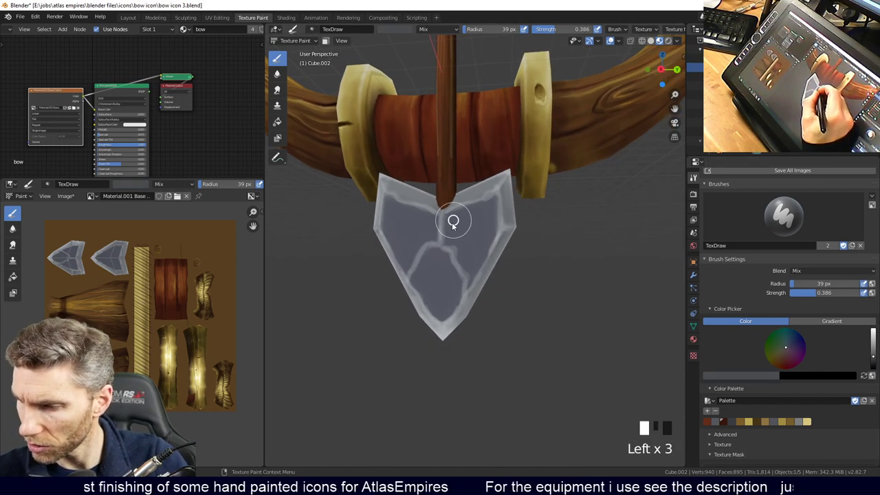
Shade the arrowhead's inner facets around the central ridge with soft dark strokes.
{"action": "mouse_move", "coordinate": [446, 238]}
{"action": "left_mouse_down"}
{"action": "mouse_move", "coordinate": [450, 211]}
{"action": "mouse_move", "coordinate": [476, 223]}
{"action": "left_mouse_up"}
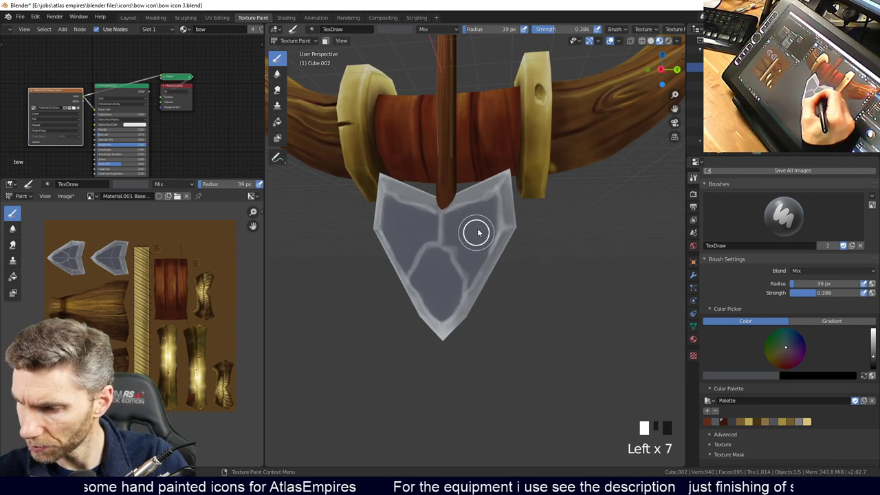
{"action": "mouse_move", "coordinate": [456, 289]}
{"action": "left_mouse_down"}
{"action": "mouse_move", "coordinate": [432, 288]}
{"action": "mouse_move", "coordinate": [452, 305]}
{"action": "mouse_move", "coordinate": [436, 299]}
{"action": "mouse_move", "coordinate": [420, 254]}
{"action": "mouse_move", "coordinate": [404, 264]}
{"action": "mouse_move", "coordinate": [461, 262]}
{"action": "left_mouse_up"}
{"action": "left_click_drag", "start_coordinate": [502, 234], "coordinate": [468, 257]}
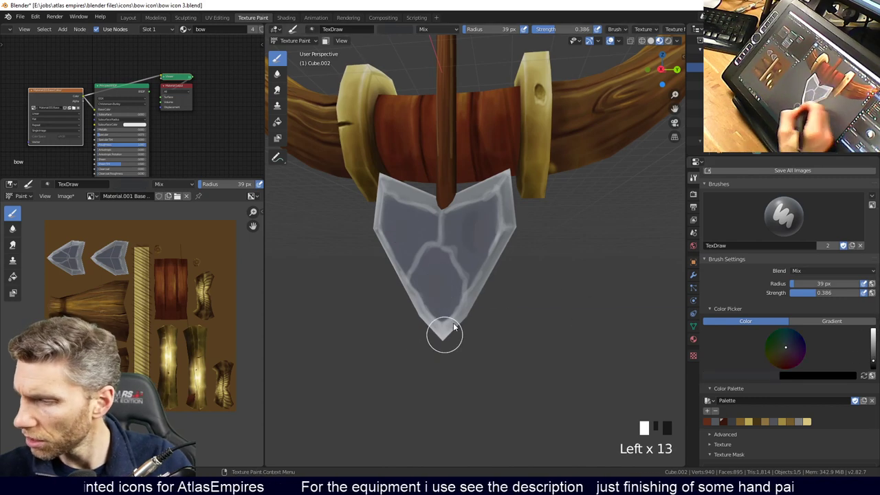
{"action": "left_click_drag", "start_coordinate": [443, 219], "coordinate": [451, 242]}
{"action": "left_click_drag", "start_coordinate": [453, 247], "coordinate": [452, 306]}
{"action": "mouse_move", "coordinate": [426, 278]}
{"action": "left_mouse_down"}
{"action": "mouse_move", "coordinate": [433, 233]}
{"action": "mouse_move", "coordinate": [389, 200]}
{"action": "mouse_move", "coordinate": [417, 213]}
{"action": "mouse_move", "coordinate": [399, 196]}
{"action": "left_mouse_up"}
{"action": "mouse_move", "coordinate": [413, 203]}
{"action": "left_mouse_down"}
{"action": "mouse_move", "coordinate": [435, 198]}
{"action": "mouse_move", "coordinate": [448, 202]}
{"action": "mouse_move", "coordinate": [433, 200]}
{"action": "mouse_move", "coordinate": [446, 210]}
{"action": "mouse_move", "coordinate": [441, 218]}
{"action": "mouse_move", "coordinate": [481, 226]}
{"action": "left_mouse_up"}
Set the brush blend mode to Multiply and darken the arrowhead around the end of the shaft.
{"action": "middle_click_drag", "start_coordinate": [503, 238], "coordinate": [522, 240]}
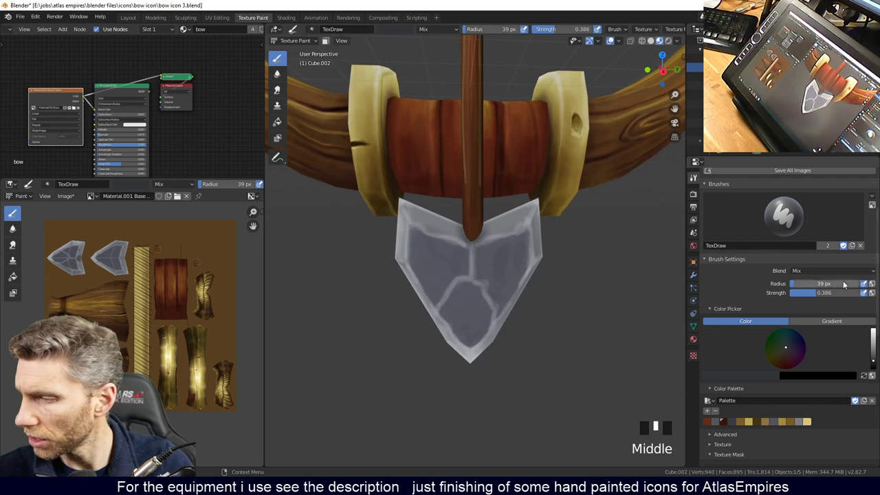
{"action": "left_click", "coordinate": [801, 271]}
{"action": "left_click", "coordinate": [794, 303]}
{"action": "left_click", "coordinate": [471, 247]}
{"action": "left_click", "coordinate": [471, 247]}
{"action": "left_click", "coordinate": [469, 239]}
{"action": "left_click", "coordinate": [465, 228]}
{"action": "left_click", "coordinate": [469, 228]}
{"action": "left_click", "coordinate": [485, 249]}
Add Multiply shading to the right side of the arrowhead with short dark strokes.
{"action": "mouse_move", "coordinate": [485, 249]}
{"action": "middle_mouse_down"}
{"action": "mouse_move", "coordinate": [510, 255]}
{"action": "mouse_move", "coordinate": [492, 268]}
{"action": "middle_mouse_up"}
{"action": "left_click", "coordinate": [484, 237]}
{"action": "left_click", "coordinate": [475, 252]}
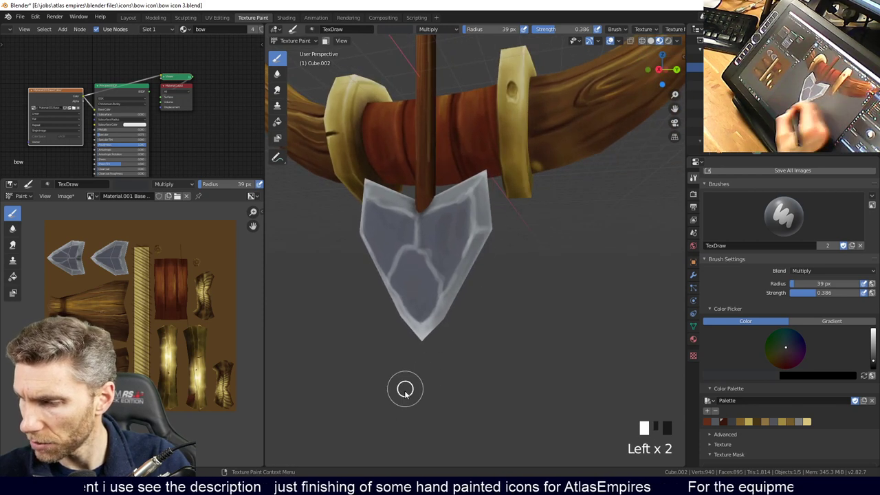
{"action": "left_click", "coordinate": [468, 269]}
{"action": "left_click", "coordinate": [478, 240]}
{"action": "middle_click_drag", "start_coordinate": [457, 306], "coordinate": [535, 317], "text": "ctrl"}
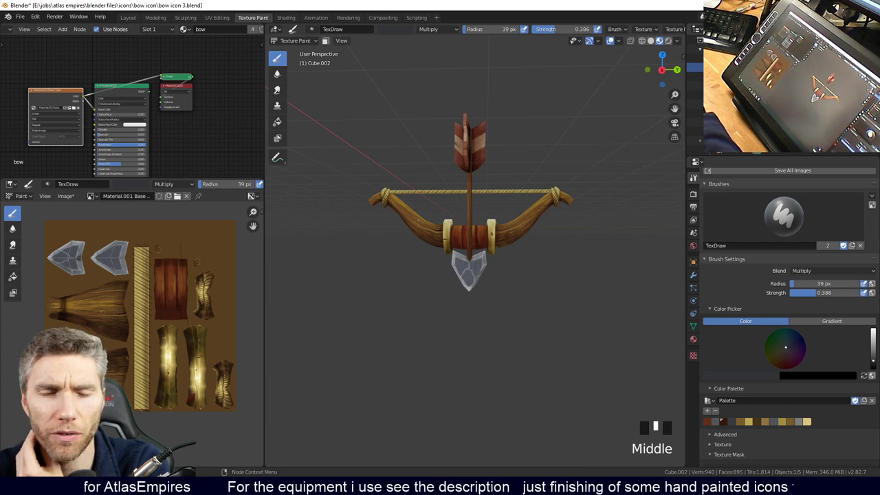
Save the painted base colour texture image, including all other modified images.
{"action": "left_click", "coordinate": [66, 196]}
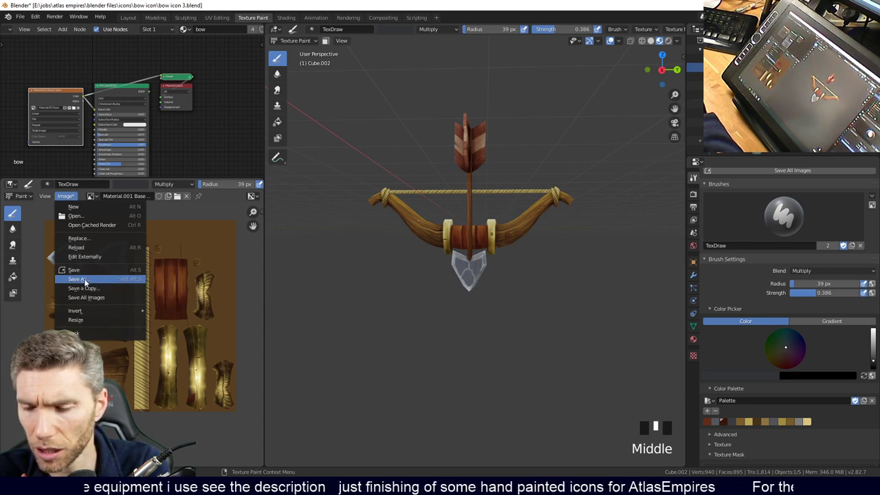
{"action": "key", "text": "Escape"}
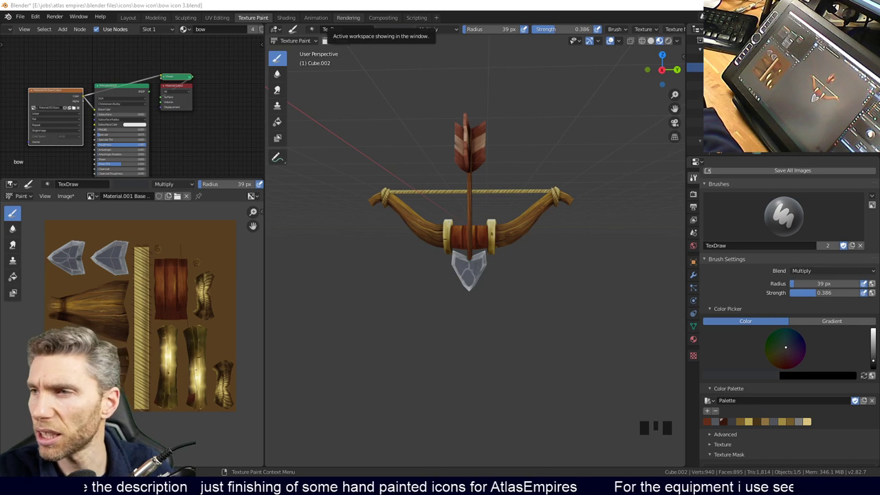
{"action": "left_click", "coordinate": [65, 196]}
{"action": "left_click", "coordinate": [79, 269]}
{"action": "left_click", "coordinate": [69, 198]}
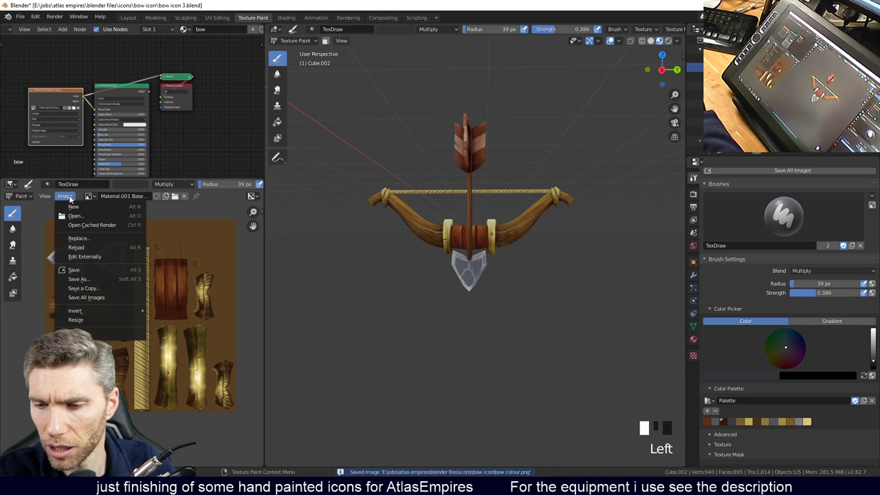
{"action": "left_click", "coordinate": [82, 297]}
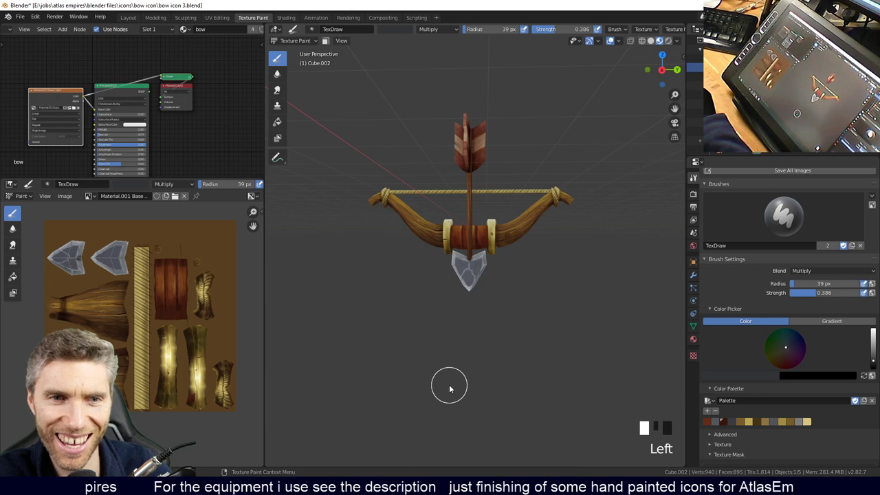
Save the painted base colour texture image to its existing file.
{"action": "left_click", "coordinate": [64, 196]}
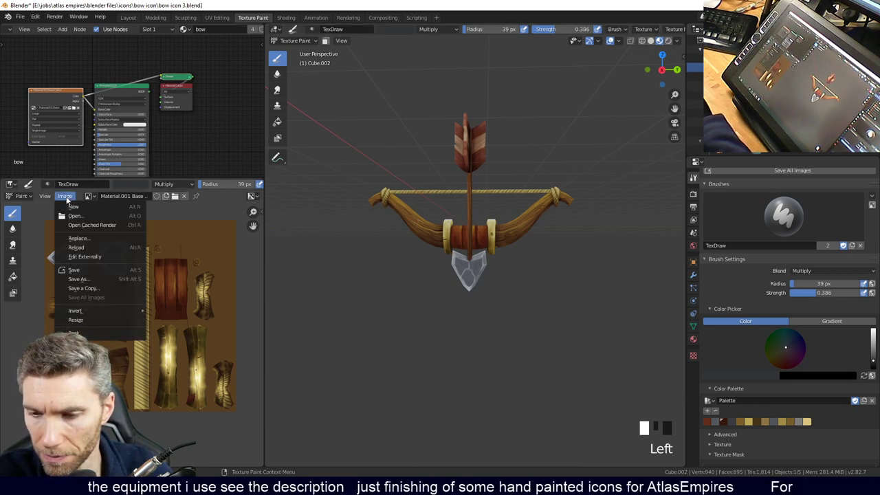
{"action": "mouse_move", "coordinate": [47, 197]}
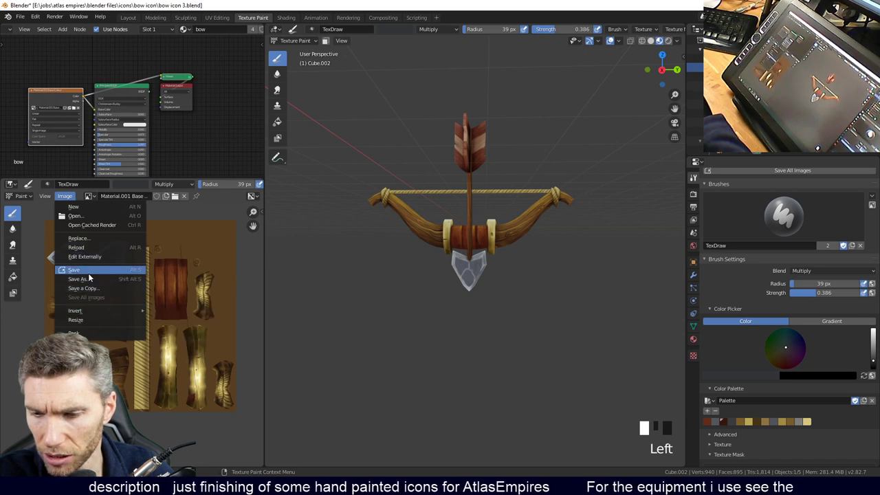
{"action": "left_click", "coordinate": [88, 273]}
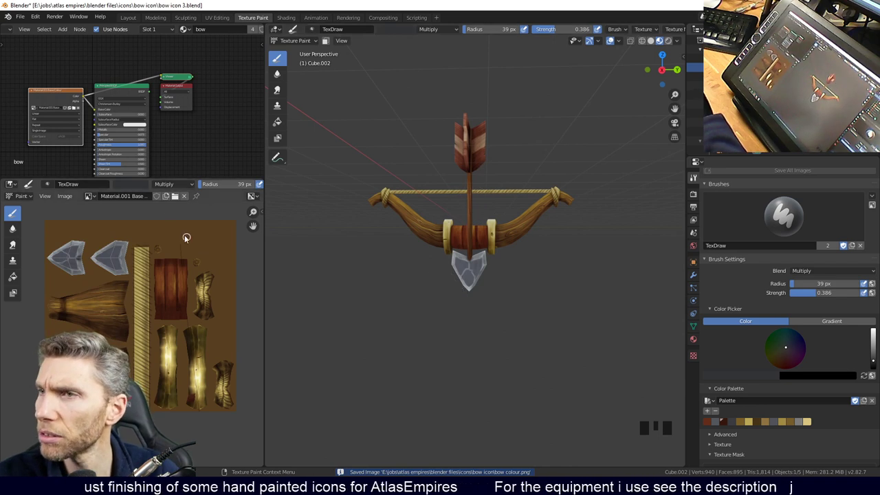
{"action": "left_click", "coordinate": [64, 197]}
{"action": "left_click", "coordinate": [81, 275]}
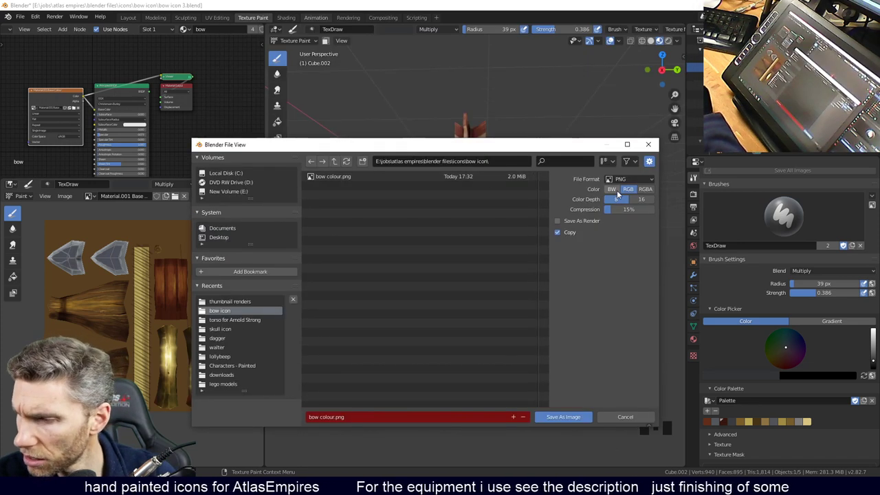
{"action": "left_click", "coordinate": [646, 180]}
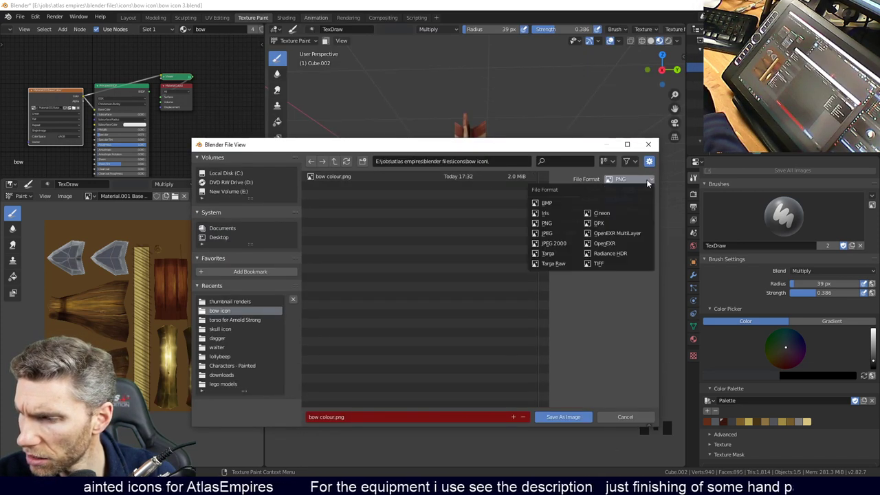
{"action": "left_click", "coordinate": [647, 181]}
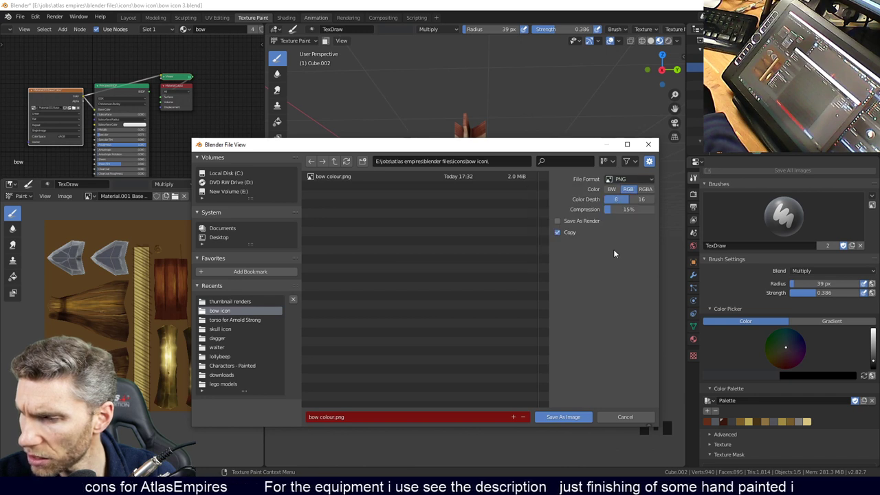
{"action": "left_click", "coordinate": [620, 415]}
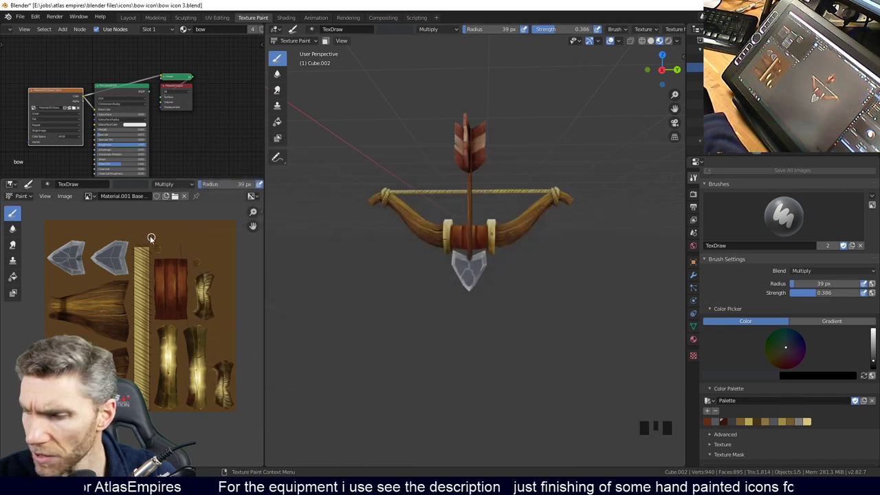
{"action": "left_click", "coordinate": [65, 196]}
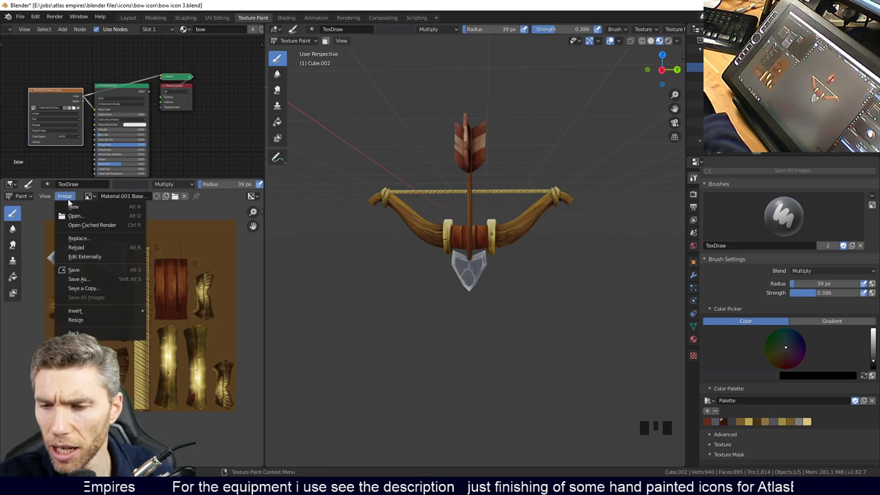
{"action": "left_click", "coordinate": [44, 225]}
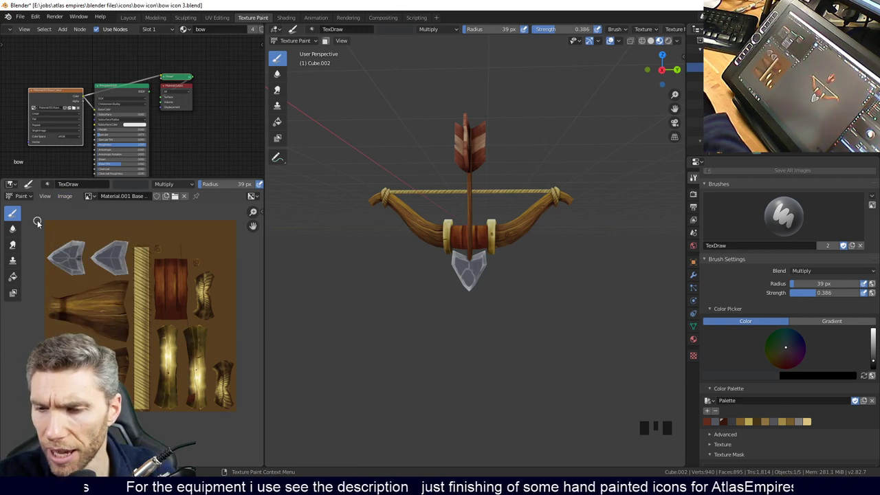
Set the image editor to View mode and switch to the UV Editing workspace.
{"action": "left_click", "coordinate": [22, 196]}
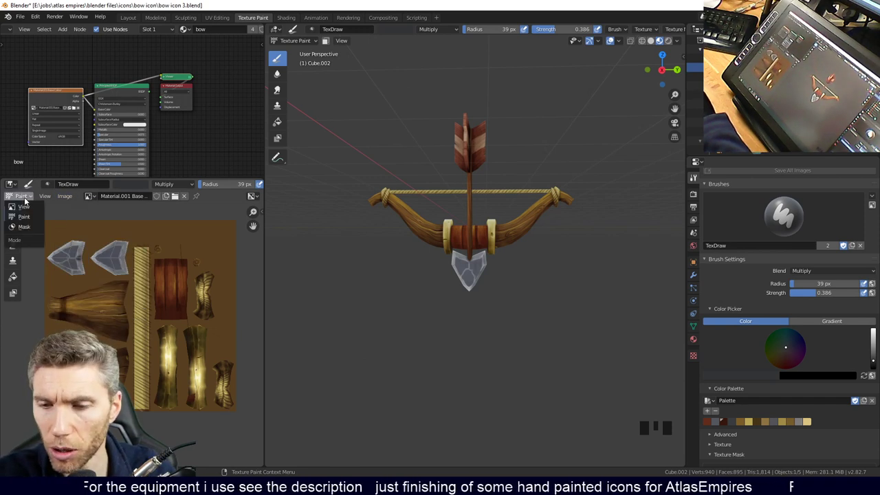
{"action": "left_click", "coordinate": [23, 206]}
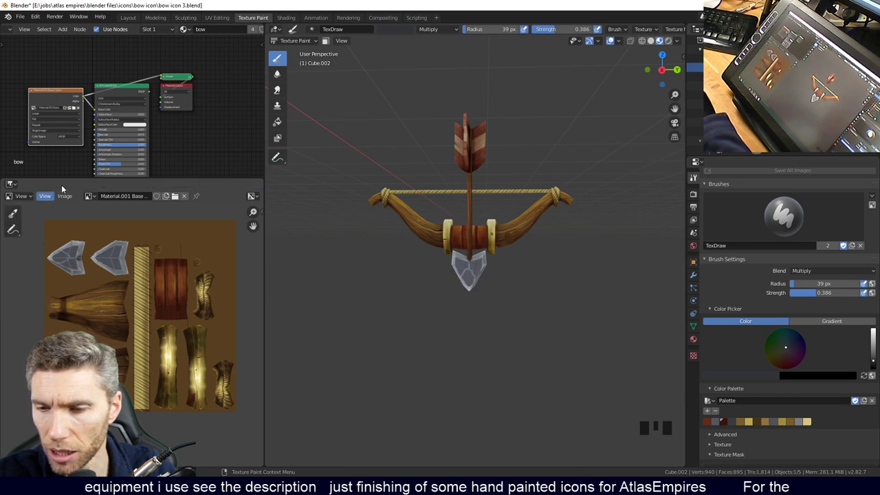
{"action": "left_click", "coordinate": [217, 17]}
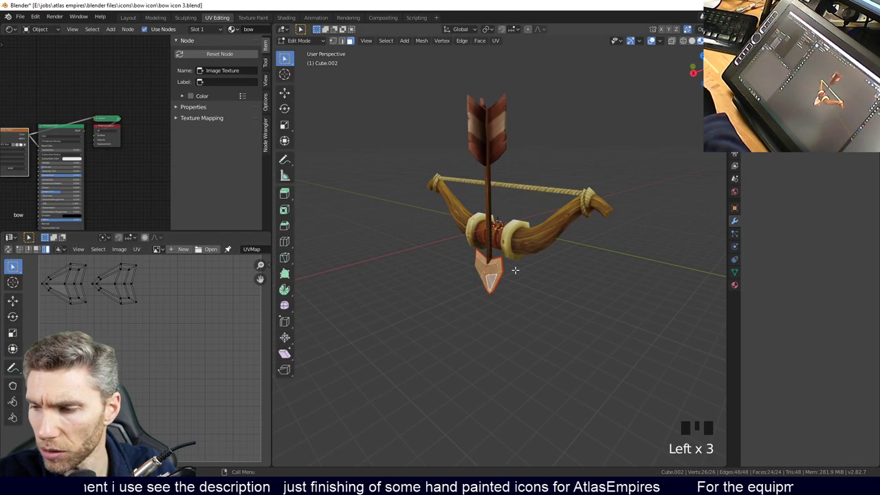
Select all the bow and arrow objects and enter Edit Mode on them together.
{"action": "key", "text": "Tab"}
{"action": "key", "text": "a"}
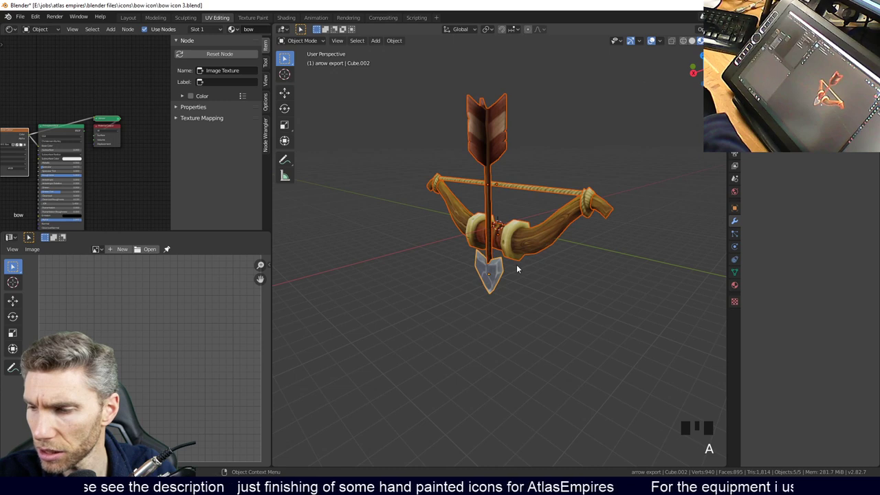
{"action": "key", "text": "Tab"}
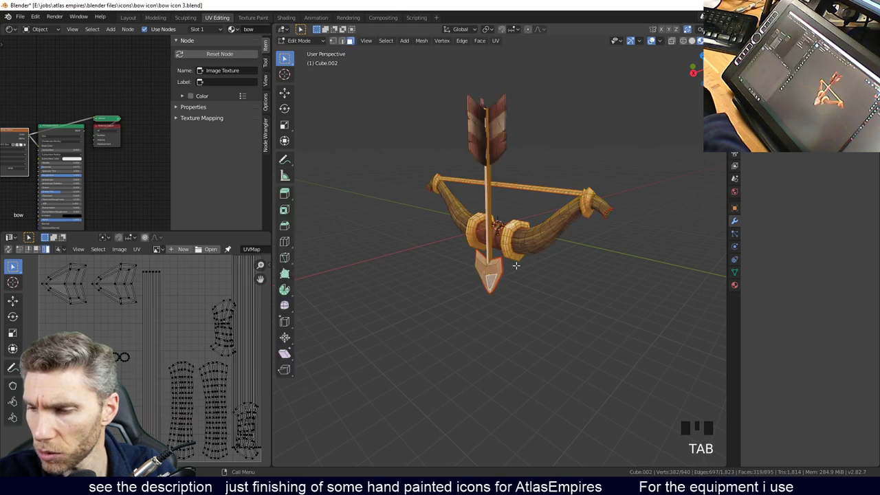
Inspect the combined UV layout of the bow and arrow, then return to Object Mode and look over the model.
{"action": "left_click", "coordinate": [136, 250]}
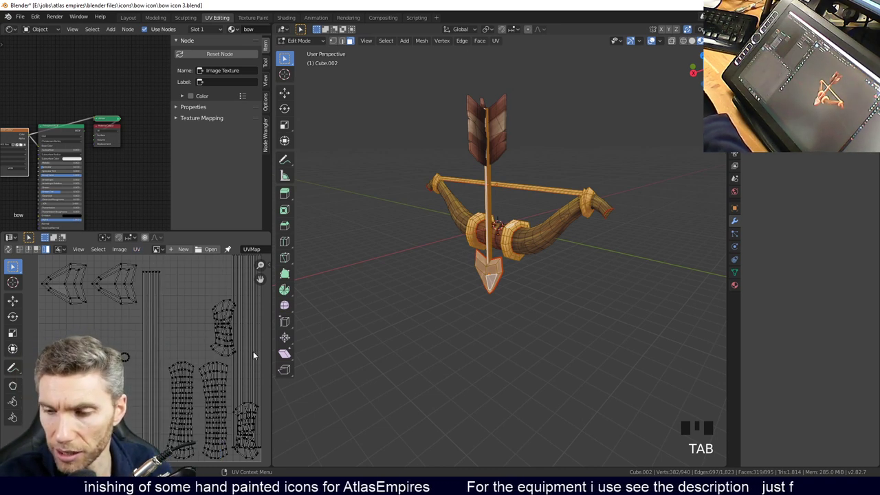
{"action": "scroll", "coordinate": [257, 364], "scroll_direction": "up", "scroll_amount": 2}
{"action": "middle_click_drag", "start_coordinate": [257, 364], "coordinate": [159, 358]}
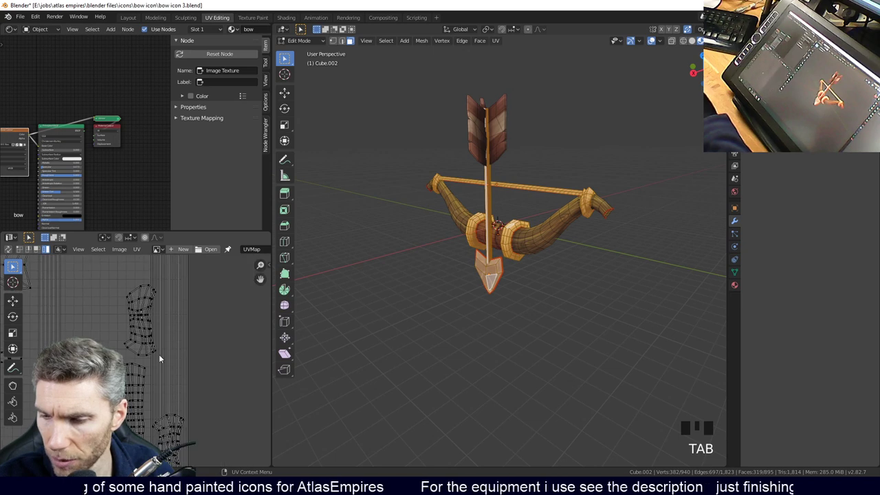
{"action": "scroll", "coordinate": [155, 285], "scroll_direction": "down", "scroll_amount": 2}
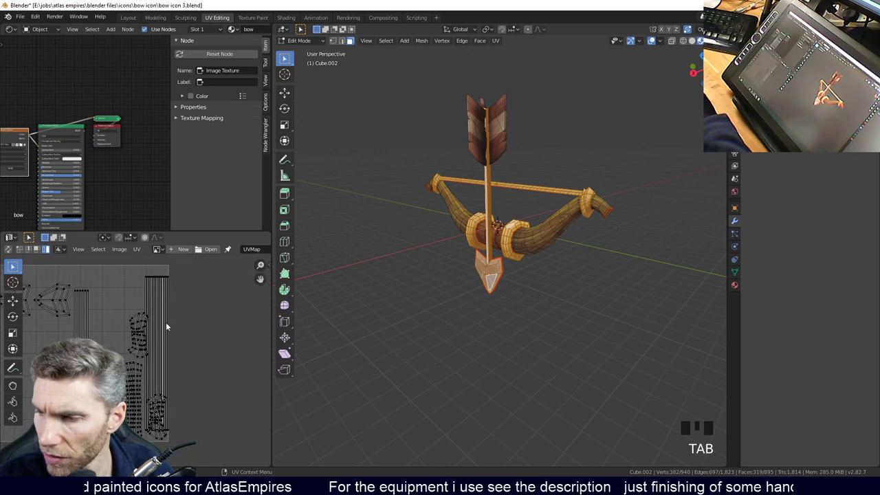
{"action": "middle_click_drag", "start_coordinate": [447, 309], "coordinate": [492, 310]}
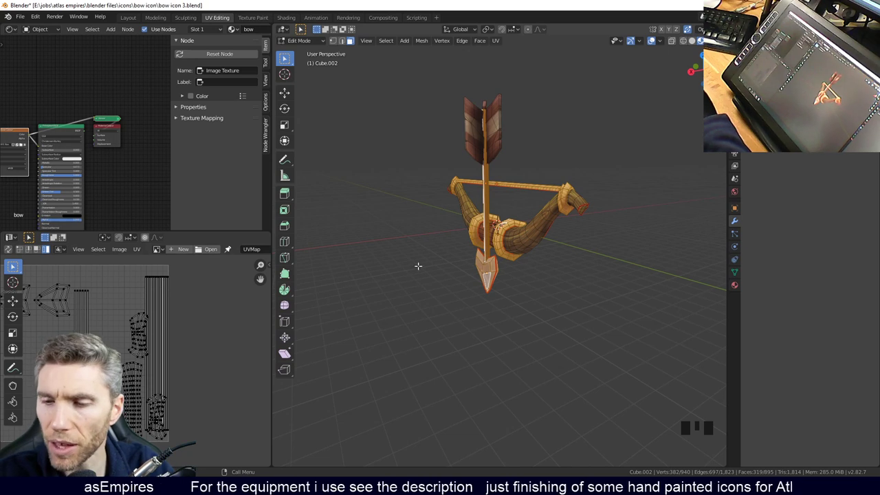
{"action": "key", "text": "Tab"}
{"action": "middle_click_drag", "start_coordinate": [511, 269], "coordinate": [556, 274]}
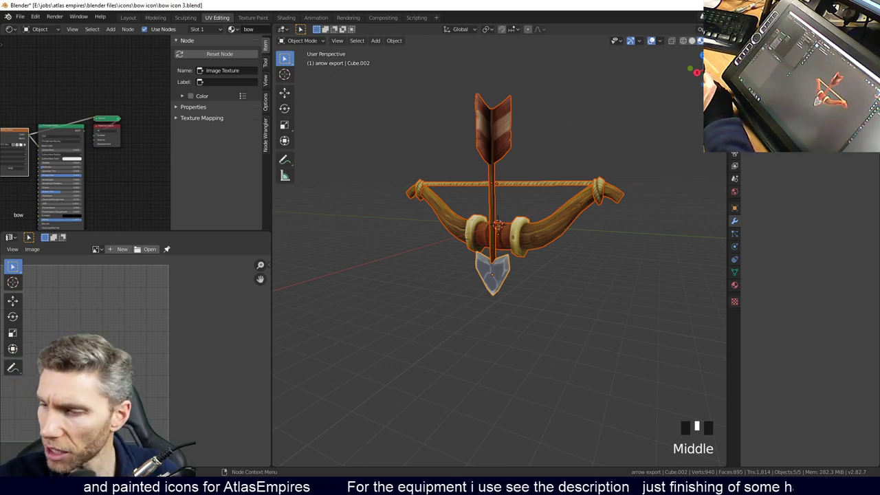
{"action": "middle_click_drag", "start_coordinate": [521, 276], "coordinate": [540, 255]}
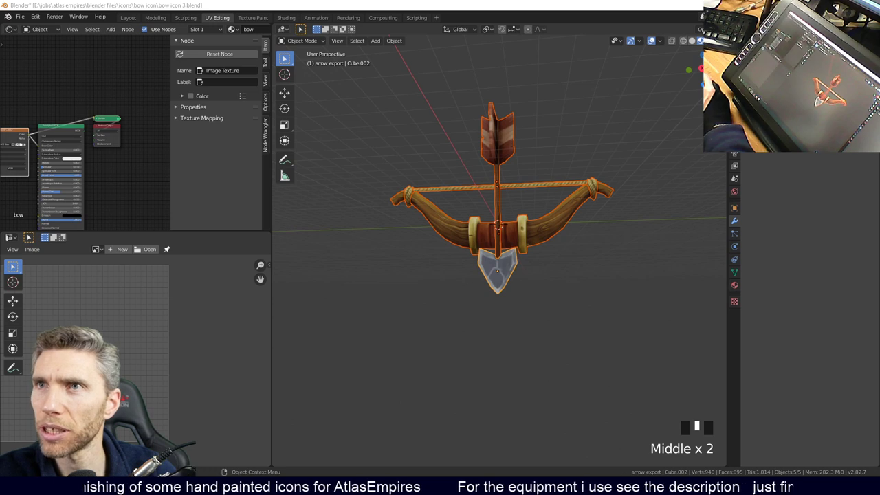
Switch to the reference image board and place the orange flint photo over the dark flint stones image.
{"action": "key", "text": "alt+Tab"}
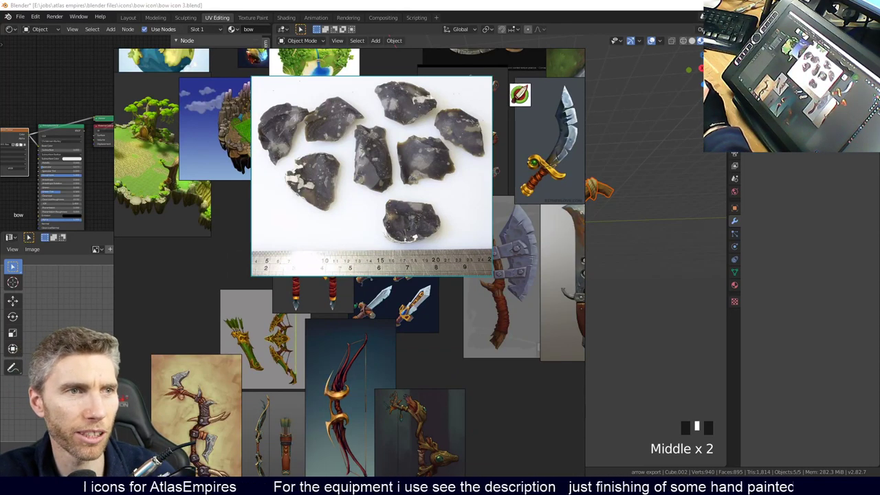
{"action": "key", "text": "ctrl+v"}
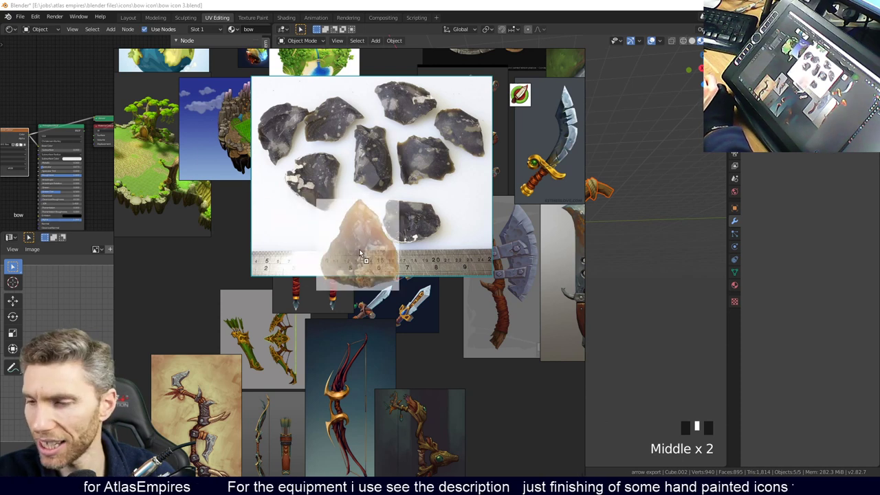
{"action": "left_click_drag", "start_coordinate": [361, 237], "coordinate": [350, 221]}
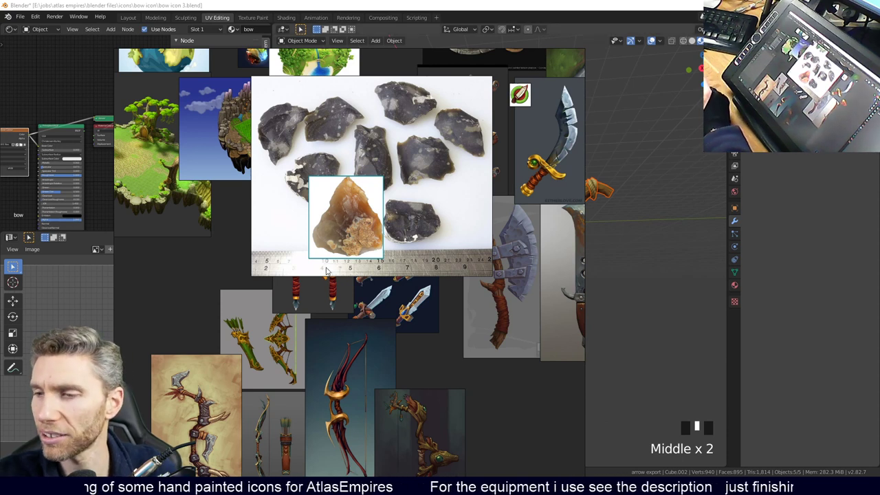
Delete both flint photos from the reference board and return to Blender.
{"action": "key", "text": "Delete"}
{"action": "left_click", "coordinate": [365, 222]}
{"action": "key", "text": "Delete"}
{"action": "scroll", "coordinate": [308, 284], "scroll_direction": "up", "scroll_amount": 3}
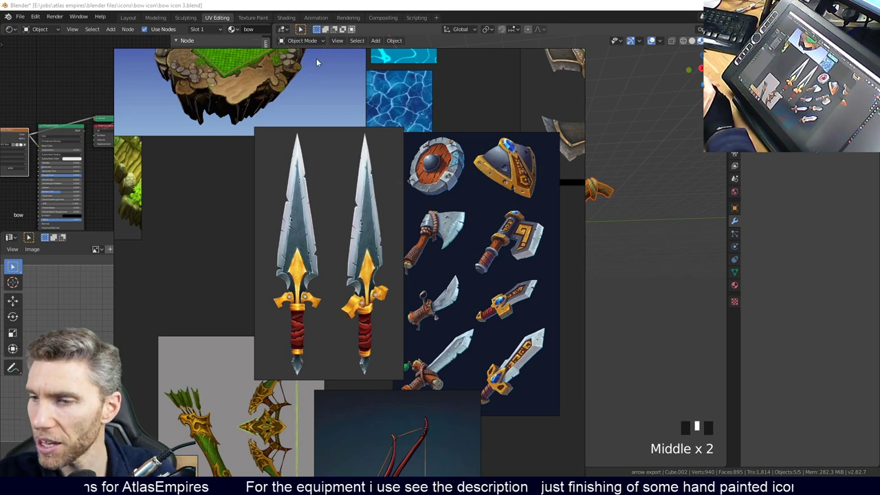
{"action": "key", "text": "alt+Tab"}
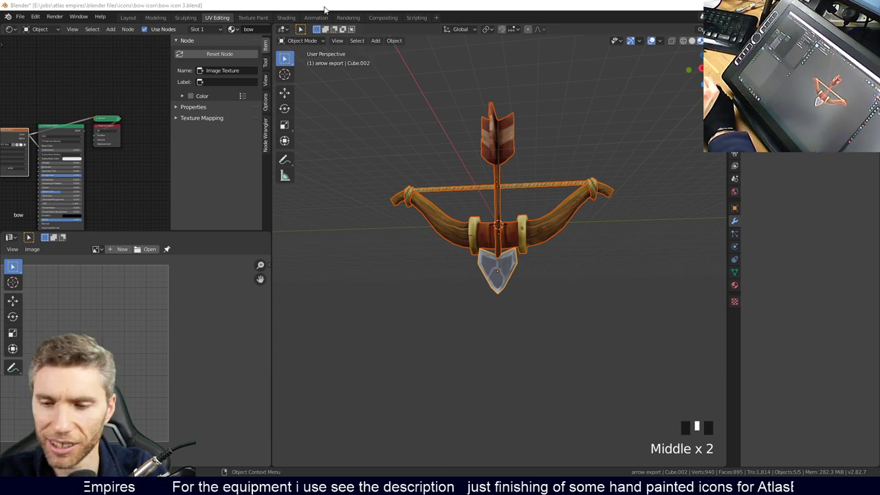
Examine the bow and arrow mesh in Edit Mode from several angles, focusing on the arrowhead, grip and string.
{"action": "left_click", "coordinate": [13, 249]}
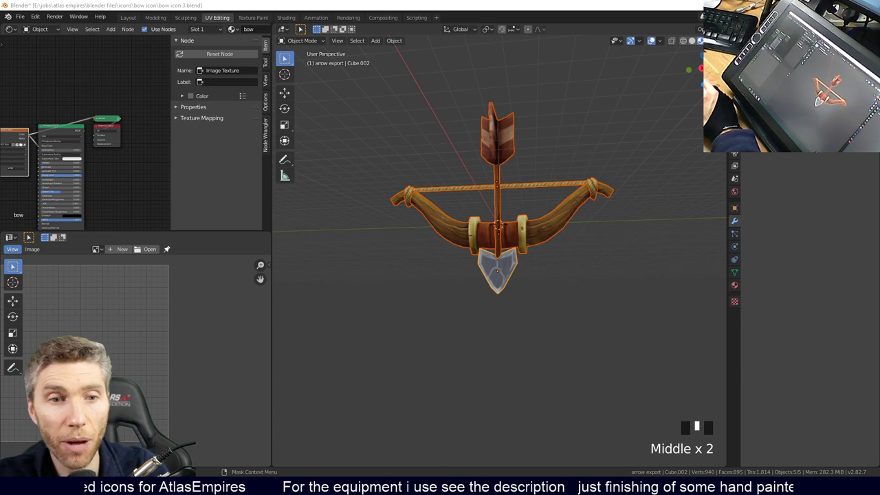
{"action": "middle_click_drag", "start_coordinate": [638, 286], "coordinate": [591, 271]}
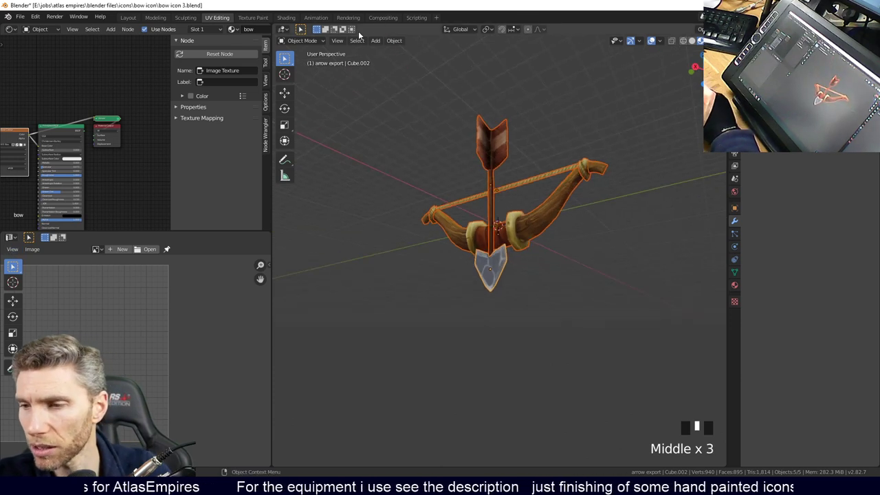
{"action": "left_click", "coordinate": [302, 40]}
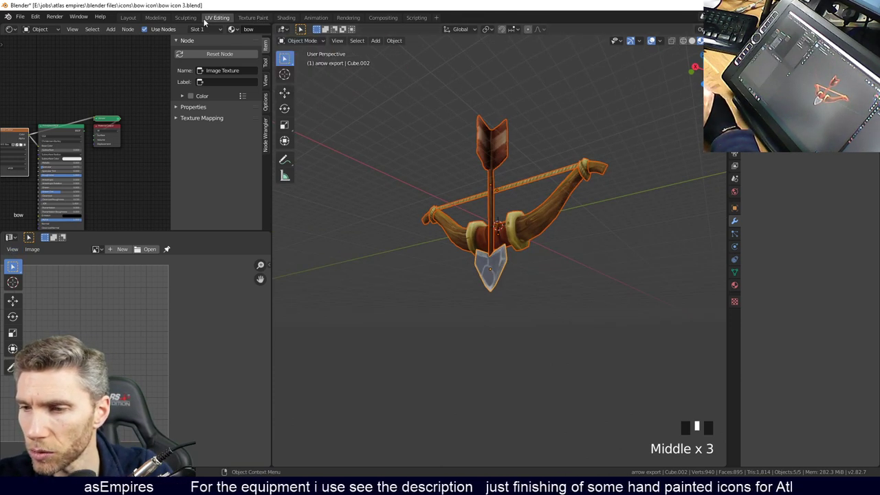
{"action": "key", "text": "Tab"}
{"action": "scroll", "coordinate": [415, 137], "scroll_direction": "up", "scroll_amount": 4}
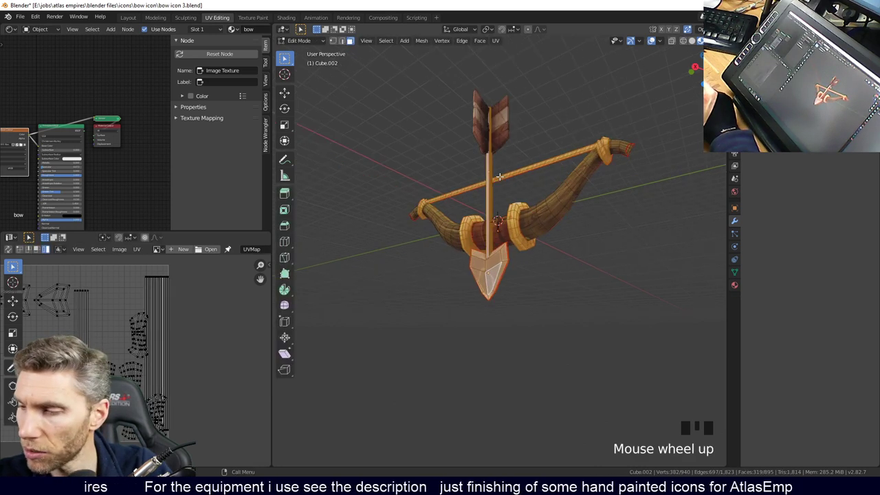
{"action": "middle_click_drag", "start_coordinate": [509, 220], "coordinate": [591, 222]}
{"action": "scroll", "coordinate": [572, 209], "scroll_direction": "up", "scroll_amount": 2}
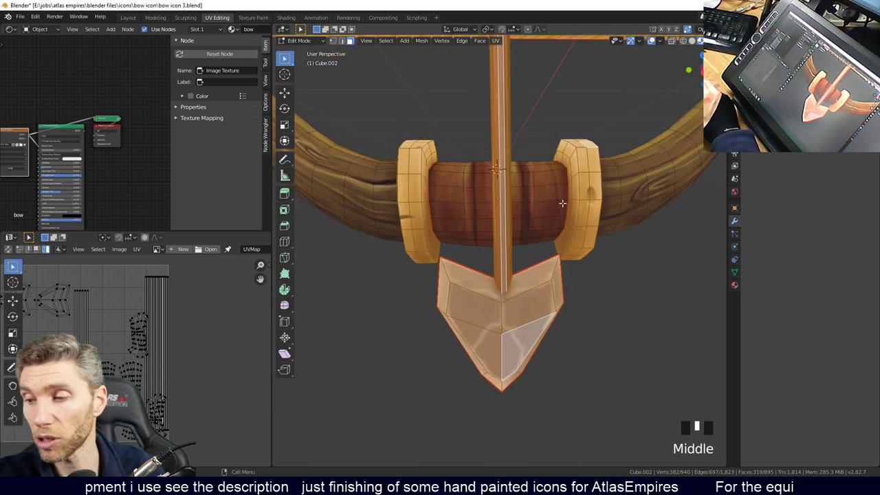
{"action": "scroll", "coordinate": [510, 233], "scroll_direction": "down", "scroll_amount": 6}
{"action": "middle_click_drag", "start_coordinate": [509, 233], "coordinate": [479, 208]}
{"action": "scroll", "coordinate": [463, 247], "scroll_direction": "up", "scroll_amount": 3}
{"action": "scroll", "coordinate": [456, 158], "scroll_direction": "up", "scroll_amount": 2}
{"action": "middle_click_drag", "start_coordinate": [455, 158], "coordinate": [440, 93]}
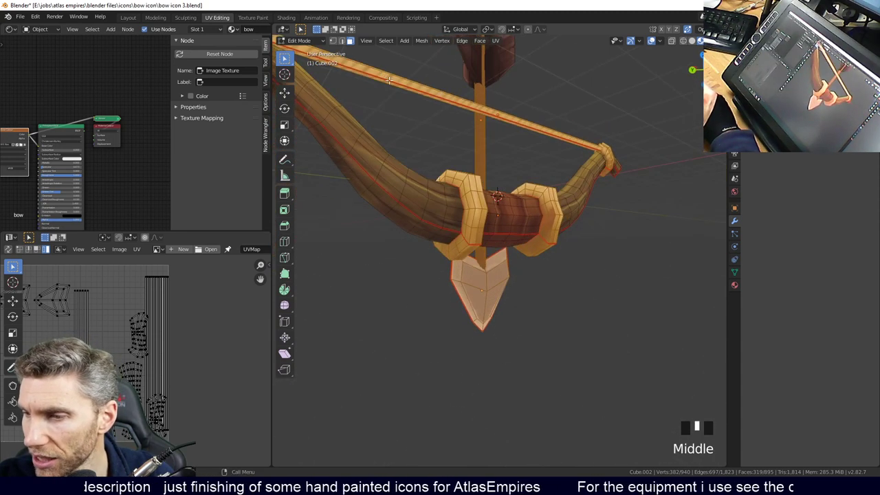
{"action": "middle_click_drag", "start_coordinate": [486, 232], "coordinate": [613, 233]}
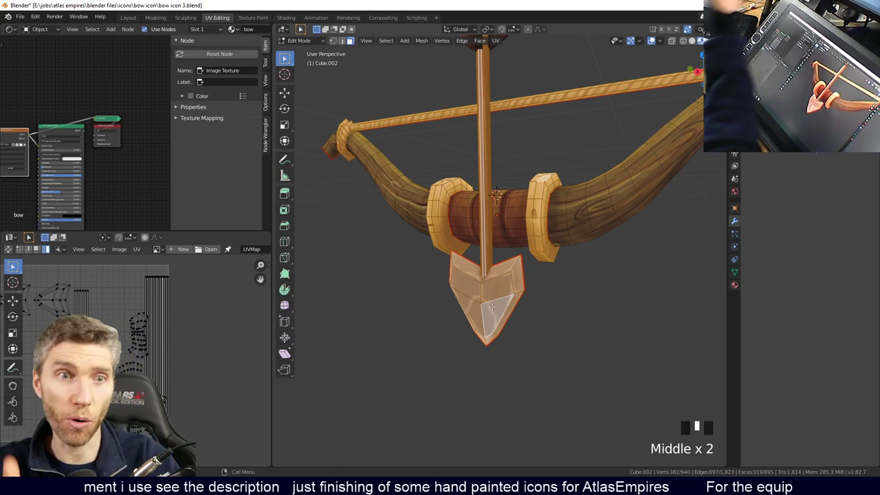
Clear the mesh selection and select one lower inner face on the front of the arrowhead.
{"action": "left_click", "coordinate": [619, 347]}
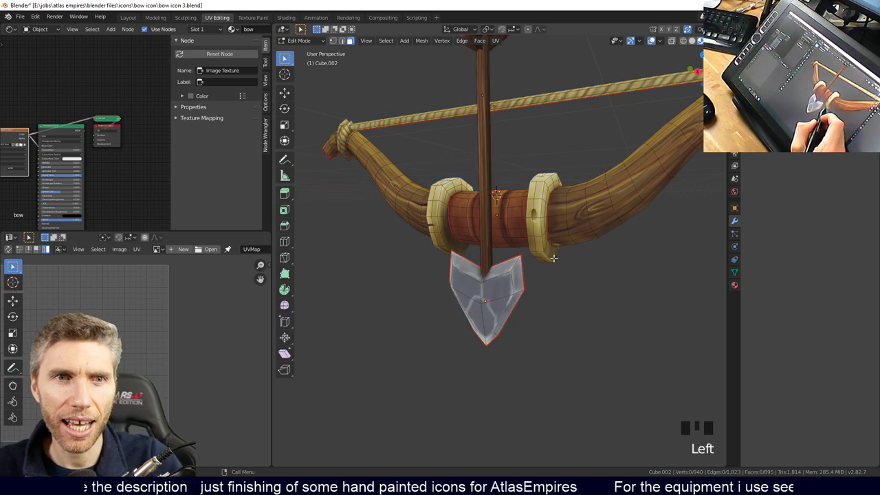
{"action": "middle_click_drag", "start_coordinate": [574, 257], "coordinate": [535, 255]}
{"action": "left_click", "coordinate": [521, 282]}
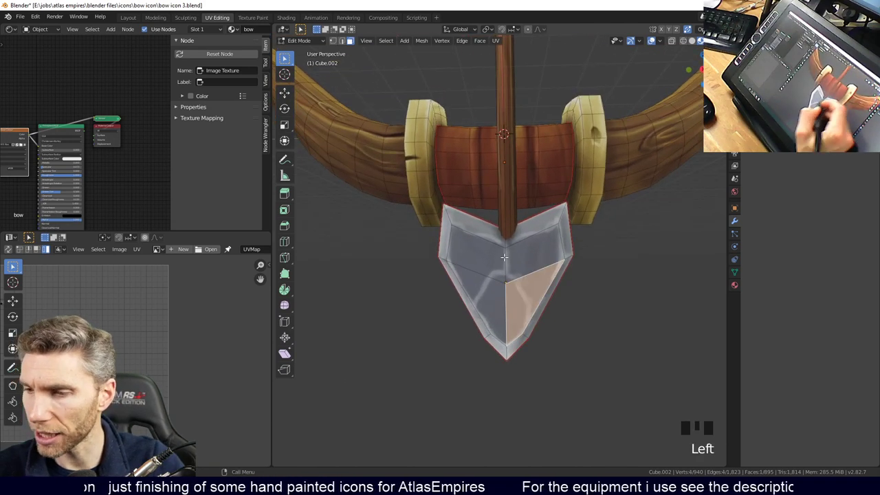
Return to the Texture Paint workspace, sample the blue-grey of the arrowhead's inner face and set the brush blending to Mix.
{"action": "left_click", "coordinate": [253, 17]}
{"action": "mouse_move", "coordinate": [495, 261]}
{"action": "middle_mouse_down"}
{"action": "mouse_move", "coordinate": [511, 257]}
{"action": "mouse_move", "coordinate": [506, 240]}
{"action": "middle_mouse_up"}
{"action": "mouse_move", "coordinate": [455, 285]}
{"action": "middle_mouse_down"}
{"action": "mouse_move", "coordinate": [498, 310]}
{"action": "mouse_move", "coordinate": [497, 319]}
{"action": "mouse_move", "coordinate": [512, 309]}
{"action": "mouse_move", "coordinate": [514, 275]}
{"action": "mouse_move", "coordinate": [519, 302]}
{"action": "mouse_move", "coordinate": [495, 321]}
{"action": "middle_mouse_up"}
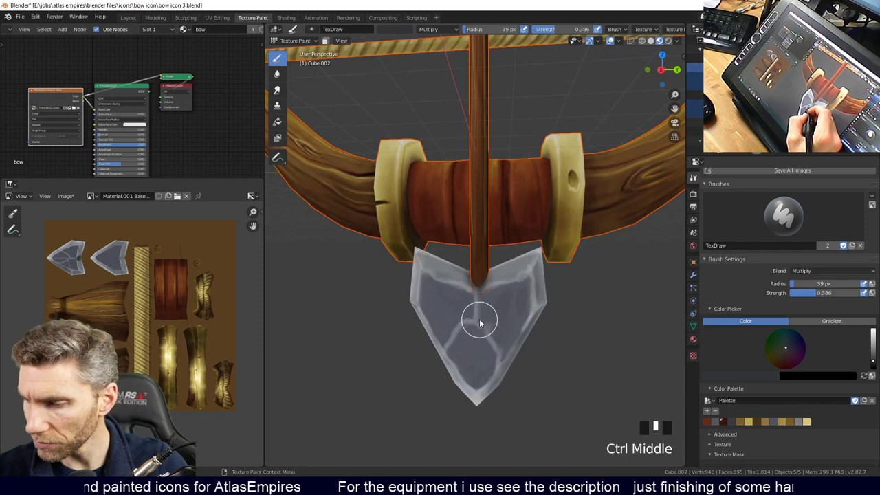
{"action": "key", "text": "s"}
{"action": "left_click", "coordinate": [467, 338]}
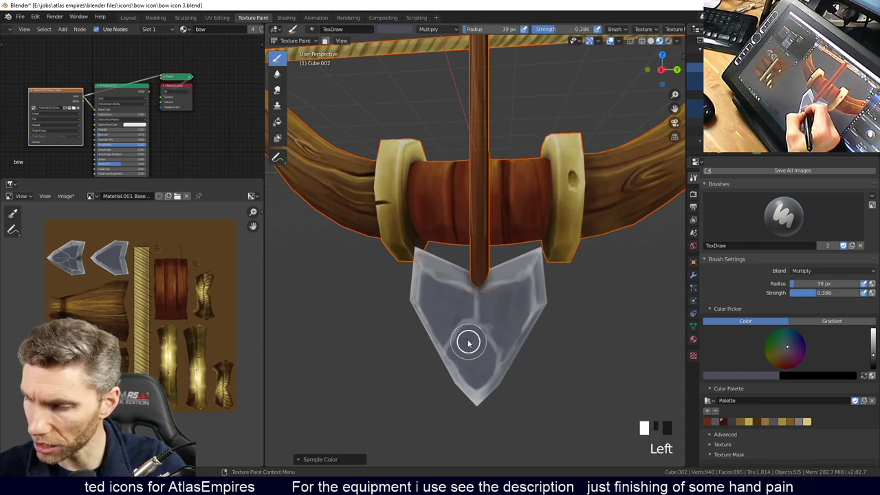
{"action": "left_click_drag", "start_coordinate": [452, 329], "coordinate": [462, 360]}
{"action": "left_click", "coordinate": [828, 273]}
{"action": "left_click", "coordinate": [794, 275]}
Paint over the light crack lines on the arrowhead's inner face with the brush strength at 0.856.
{"action": "mouse_move", "coordinate": [481, 330]}
{"action": "left_mouse_down"}
{"action": "mouse_move", "coordinate": [453, 309]}
{"action": "mouse_move", "coordinate": [469, 353]}
{"action": "mouse_move", "coordinate": [460, 330]}
{"action": "left_mouse_up"}
{"action": "left_click_drag", "start_coordinate": [814, 292], "coordinate": [849, 292]}
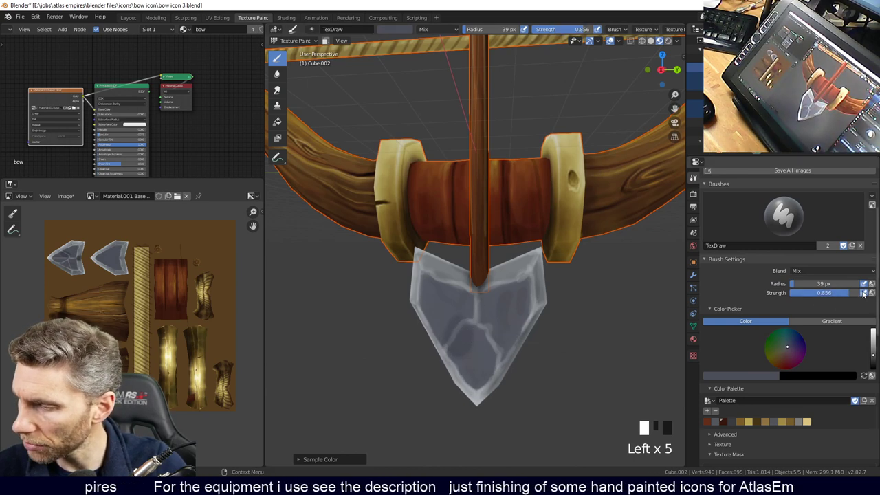
{"action": "left_click_drag", "start_coordinate": [496, 330], "coordinate": [482, 322]}
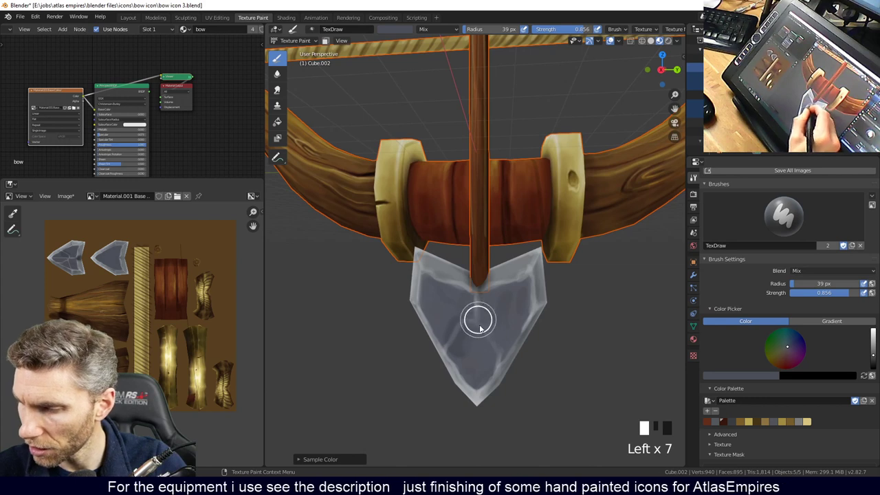
{"action": "left_click_drag", "start_coordinate": [467, 354], "coordinate": [453, 346]}
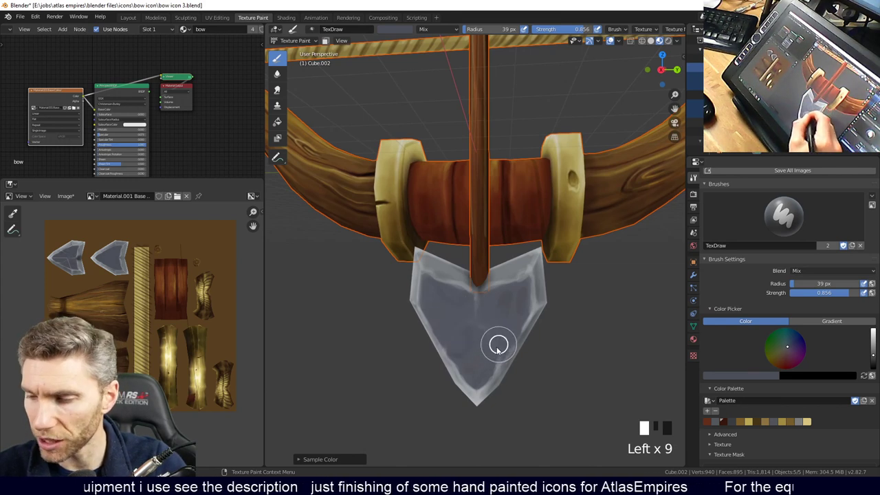
{"action": "middle_click_drag", "start_coordinate": [501, 342], "coordinate": [485, 330]}
{"action": "left_click", "coordinate": [481, 330]}
{"action": "mouse_move", "coordinate": [554, 288]}
{"action": "middle_mouse_down", "text": "ctrl"}
{"action": "mouse_move", "coordinate": [562, 352]}
{"action": "mouse_move", "coordinate": [554, 356]}
{"action": "mouse_move", "coordinate": [534, 255]}
{"action": "mouse_move", "coordinate": [513, 286]}
{"action": "mouse_move", "coordinate": [523, 328]}
{"action": "middle_mouse_up", "text": "ctrl"}
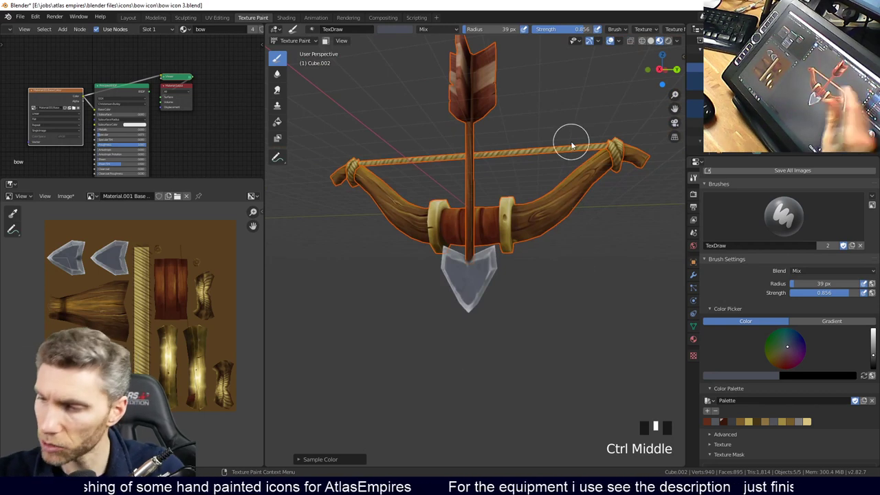
Set the brush to Screen blending with a 111 px radius and try lightening the arrowhead's inner face.
{"action": "left_click", "coordinate": [525, 92]}
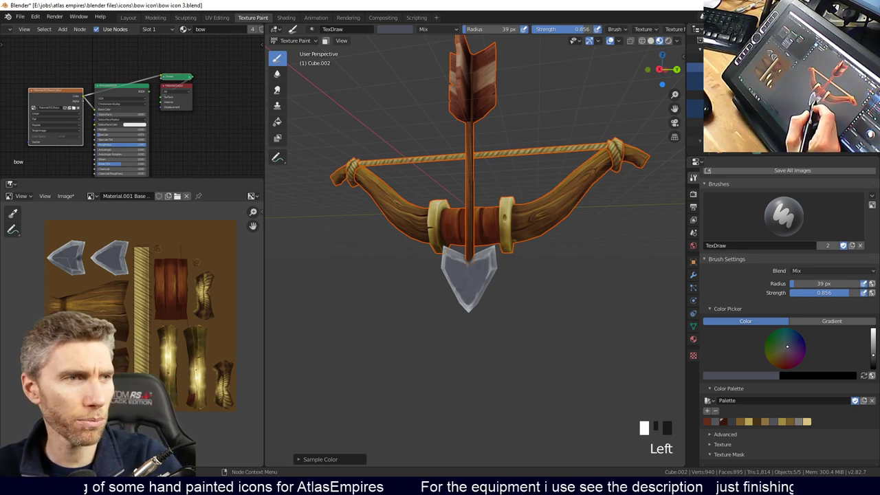
{"action": "mouse_move", "coordinate": [530, 240]}
{"action": "middle_mouse_down"}
{"action": "mouse_move", "coordinate": [554, 241]}
{"action": "mouse_move", "coordinate": [440, 299]}
{"action": "middle_mouse_up"}
{"action": "mouse_move", "coordinate": [525, 289]}
{"action": "middle_mouse_down"}
{"action": "mouse_move", "coordinate": [547, 275]}
{"action": "mouse_move", "coordinate": [491, 323]}
{"action": "mouse_move", "coordinate": [527, 265]}
{"action": "mouse_move", "coordinate": [517, 289]}
{"action": "middle_mouse_up"}
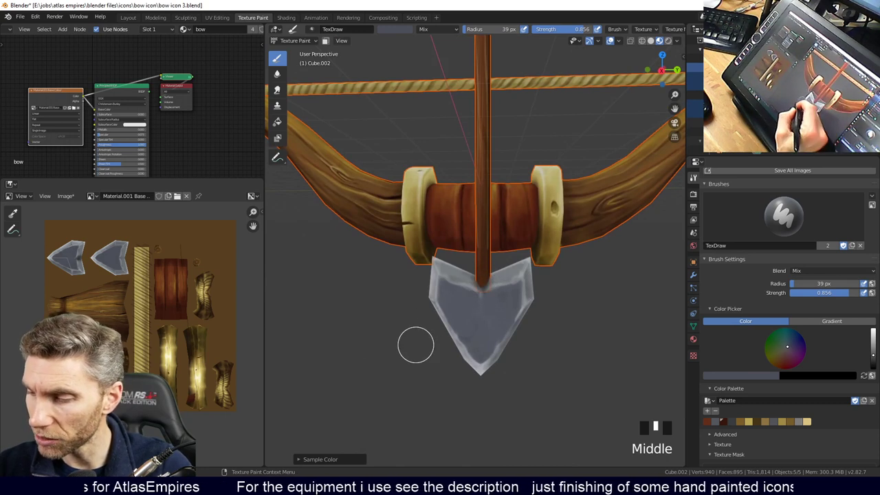
{"action": "middle_click_drag", "start_coordinate": [467, 345], "coordinate": [472, 330]}
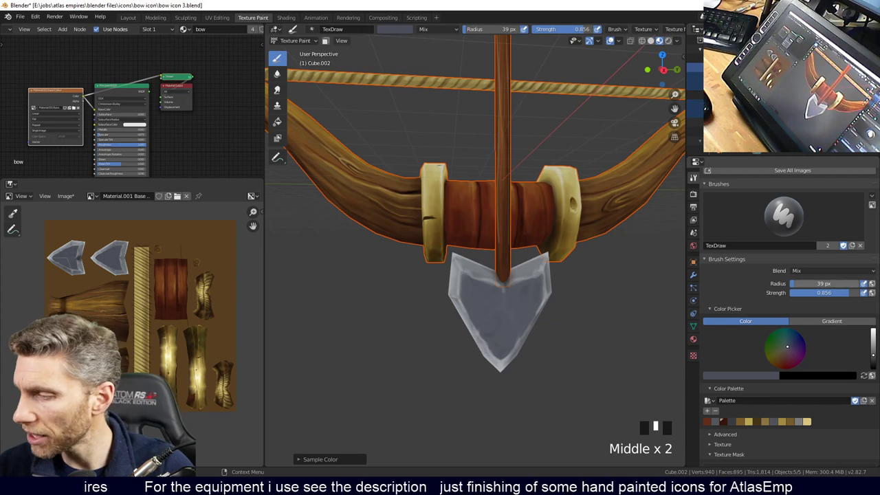
{"action": "left_click", "coordinate": [832, 270]}
{"action": "left_click", "coordinate": [794, 345]}
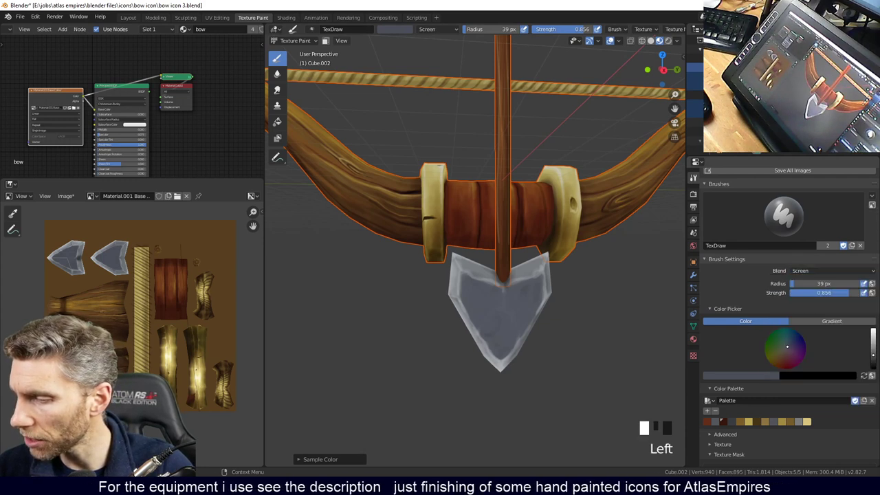
{"action": "mouse_move", "coordinate": [494, 294]}
{"action": "left_mouse_down"}
{"action": "mouse_move", "coordinate": [472, 275]}
{"action": "mouse_move", "coordinate": [472, 285]}
{"action": "left_mouse_up"}
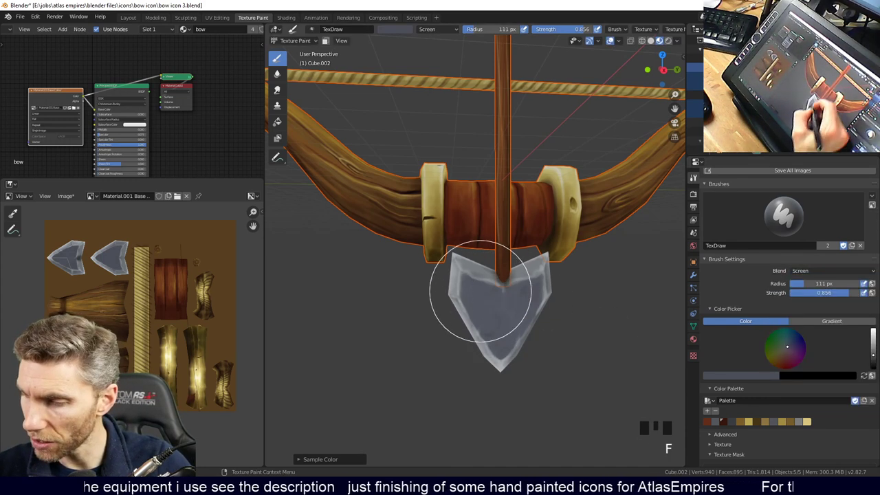
{"action": "key", "text": "f"}
{"action": "left_click", "coordinate": [533, 399]}
{"action": "middle_click_drag", "start_coordinate": [533, 398], "coordinate": [540, 373]}
Undo the last lightening stroke and lower the brush strength to 0.249.
{"action": "key", "text": "ctrl+z"}
{"action": "key", "text": "ctrl+shift+z"}
{"action": "key", "text": "ctrl+z"}
{"action": "left_click_drag", "start_coordinate": [823, 292], "coordinate": [797, 293]}
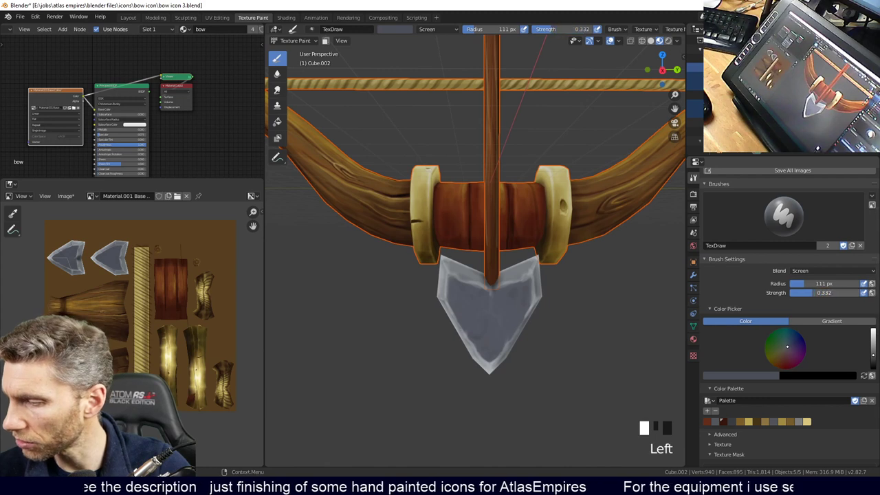
{"action": "left_click", "coordinate": [452, 271]}
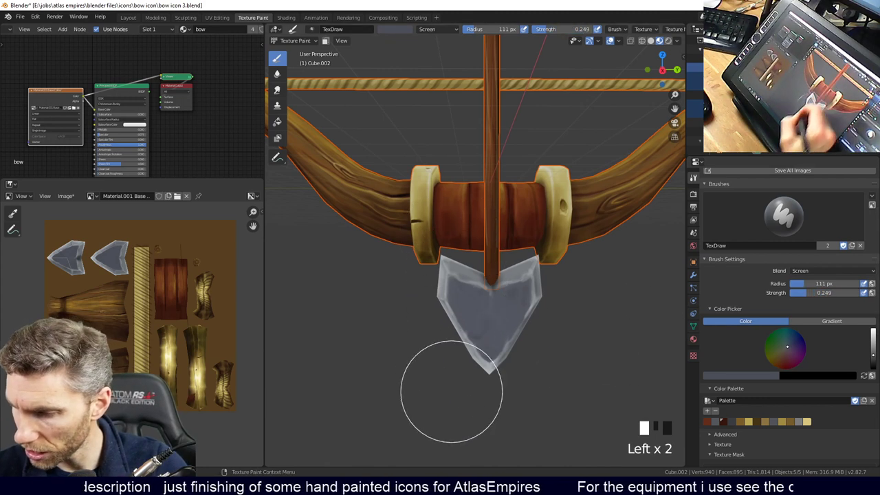
Reshape the brush's custom falloff curve with points at about X 0.79, Y 0.82 and X 0.52, Y 1.00.
{"action": "mouse_move", "coordinate": [731, 413]}
{"action": "middle_mouse_down"}
{"action": "mouse_move", "coordinate": [732, 226]}
{"action": "mouse_move", "coordinate": [731, 274]}
{"action": "middle_mouse_up"}
{"action": "middle_click_drag", "start_coordinate": [731, 454], "coordinate": [731, 380]}
{"action": "left_click", "coordinate": [712, 349]}
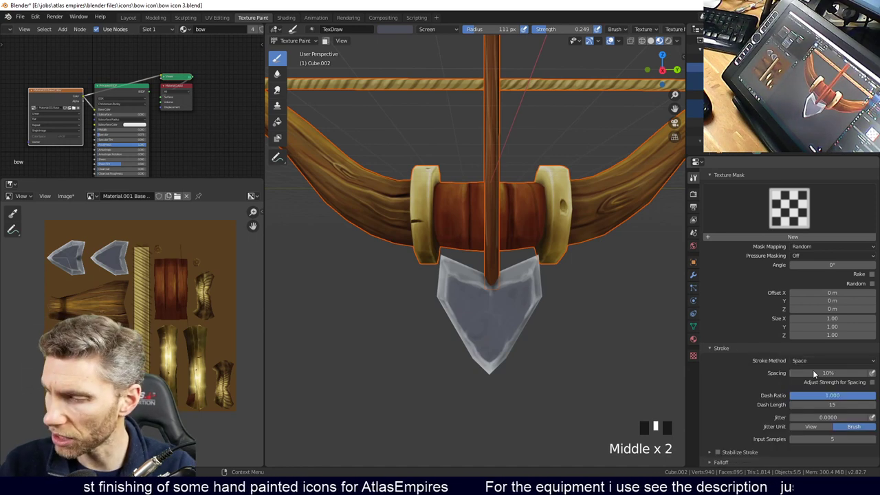
{"action": "scroll", "coordinate": [735, 344], "scroll_direction": "down", "scroll_amount": 1}
{"action": "left_click", "coordinate": [730, 330]}
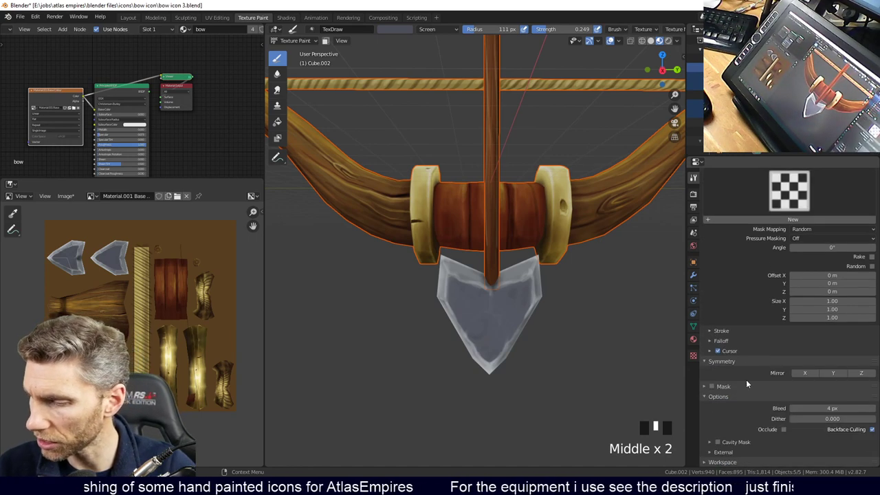
{"action": "left_click", "coordinate": [719, 340]}
{"action": "scroll", "coordinate": [784, 340], "scroll_direction": "down", "scroll_amount": 2}
{"action": "left_click_drag", "start_coordinate": [832, 383], "coordinate": [839, 331]}
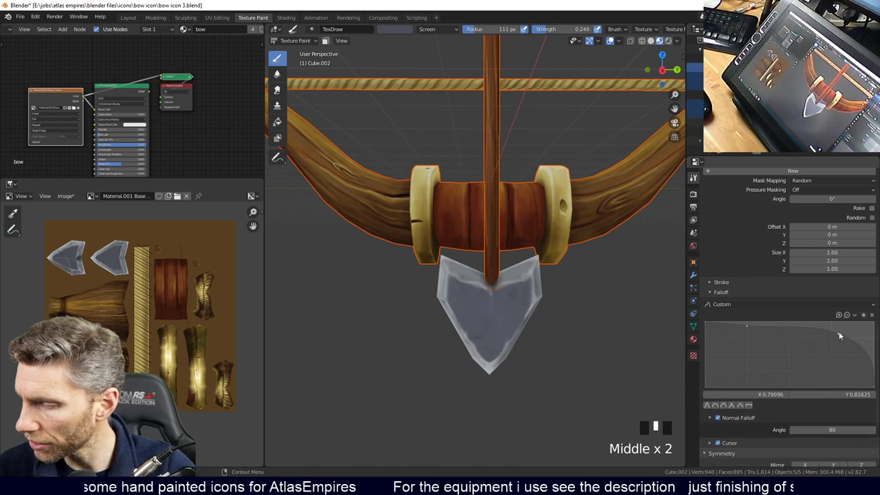
{"action": "left_click", "coordinate": [748, 325]}
{"action": "left_click_drag", "start_coordinate": [749, 325], "coordinate": [792, 321]}
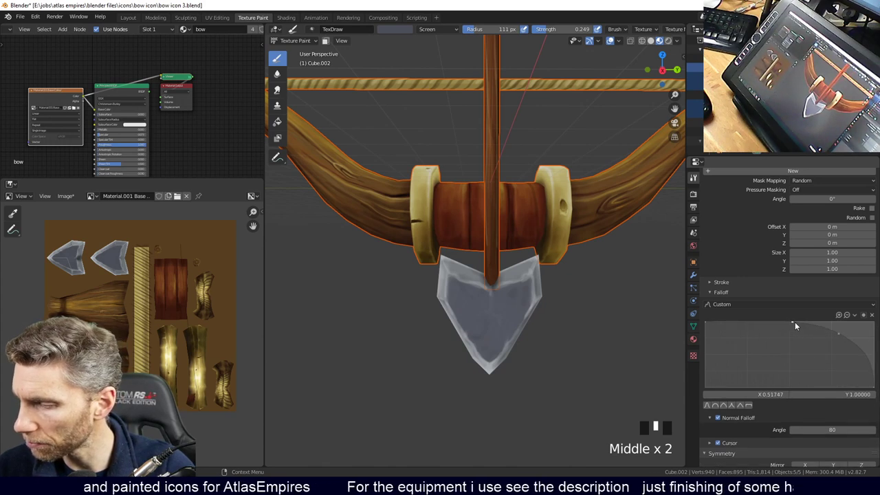
Lighten the arrowhead's left half up to the centre line with Screen strokes, undoing unwanted attempts.
{"action": "mouse_move", "coordinate": [444, 236]}
{"action": "left_mouse_down"}
{"action": "mouse_move", "coordinate": [450, 452]}
{"action": "mouse_move", "coordinate": [497, 363]}
{"action": "mouse_move", "coordinate": [495, 299]}
{"action": "mouse_move", "coordinate": [496, 372]}
{"action": "mouse_move", "coordinate": [465, 213]}
{"action": "mouse_move", "coordinate": [487, 353]}
{"action": "left_mouse_up"}
{"action": "key", "text": "ctrl+z"}
{"action": "left_click_drag", "start_coordinate": [464, 273], "coordinate": [458, 440]}
{"action": "key", "text": "ctrl+z"}
{"action": "left_click_drag", "start_coordinate": [452, 265], "coordinate": [452, 447]}
{"action": "mouse_move", "coordinate": [505, 402]}
{"action": "middle_mouse_down"}
{"action": "mouse_move", "coordinate": [550, 351]}
{"action": "mouse_move", "coordinate": [552, 360]}
{"action": "mouse_move", "coordinate": [492, 335]}
{"action": "mouse_move", "coordinate": [511, 295]}
{"action": "middle_mouse_up"}
{"action": "mouse_move", "coordinate": [511, 295]}
{"action": "left_mouse_down"}
{"action": "mouse_move", "coordinate": [461, 379]}
{"action": "mouse_move", "coordinate": [515, 447]}
{"action": "left_mouse_up"}
{"action": "mouse_move", "coordinate": [515, 451]}
{"action": "middle_mouse_down", "text": "shift"}
{"action": "mouse_move", "coordinate": [485, 324]}
{"action": "mouse_move", "coordinate": [505, 324]}
{"action": "middle_mouse_up", "text": "shift"}
{"action": "left_click_drag", "start_coordinate": [399, 387], "coordinate": [401, 220]}
{"action": "middle_click_drag", "start_coordinate": [401, 220], "coordinate": [521, 291]}
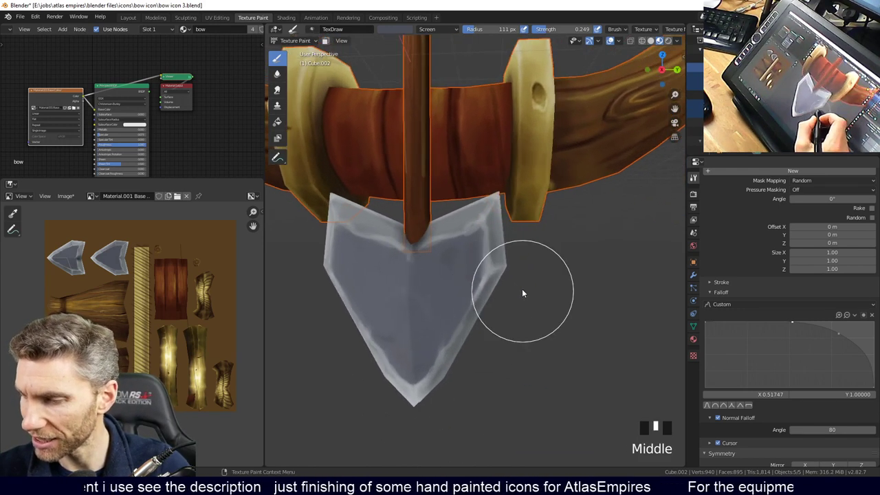
Set the brush blending to Multiply and shade the arrowhead's right half.
{"action": "middle_click_drag", "start_coordinate": [827, 234], "coordinate": [827, 285]}
{"action": "scroll", "coordinate": [827, 282], "scroll_direction": "up", "scroll_amount": 5}
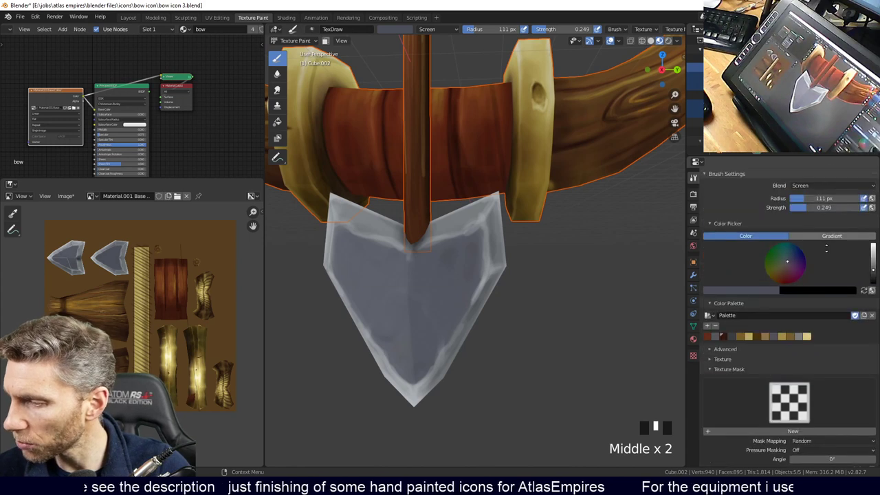
{"action": "left_click", "coordinate": [826, 255]}
{"action": "left_click", "coordinate": [780, 279]}
{"action": "middle_click_drag", "start_coordinate": [444, 186], "coordinate": [471, 192], "text": "ctrl"}
{"action": "left_click", "coordinate": [499, 382]}
{"action": "middle_click_drag", "start_coordinate": [499, 382], "coordinate": [521, 358]}
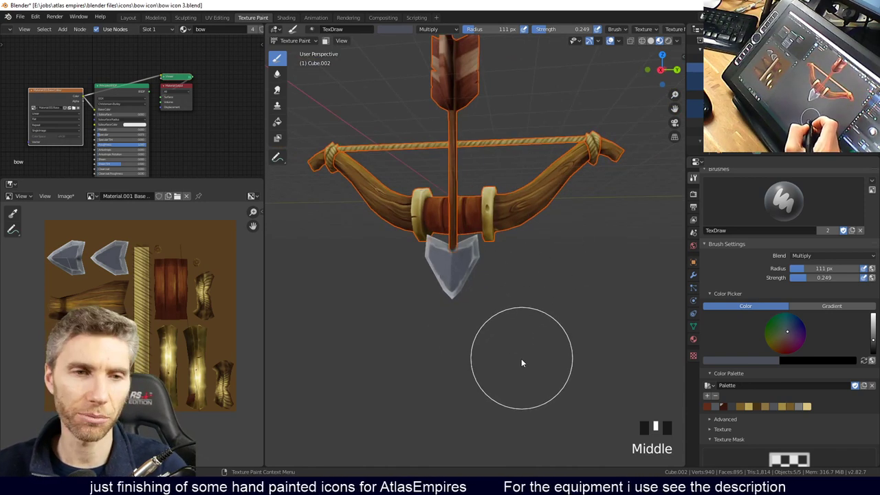
Sample a light grey from the arrowhead and set the brush to Mix blending with a 25 px radius.
{"action": "middle_click_drag", "start_coordinate": [498, 323], "coordinate": [527, 322]}
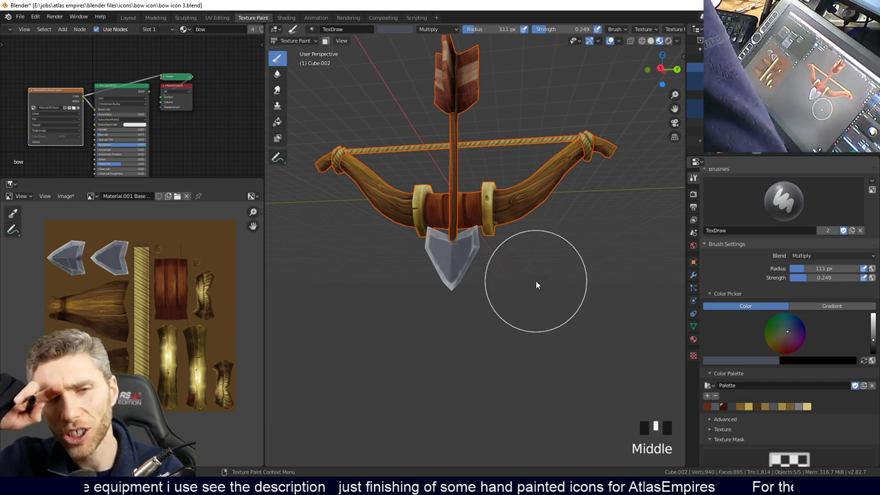
{"action": "left_click", "coordinate": [719, 374]}
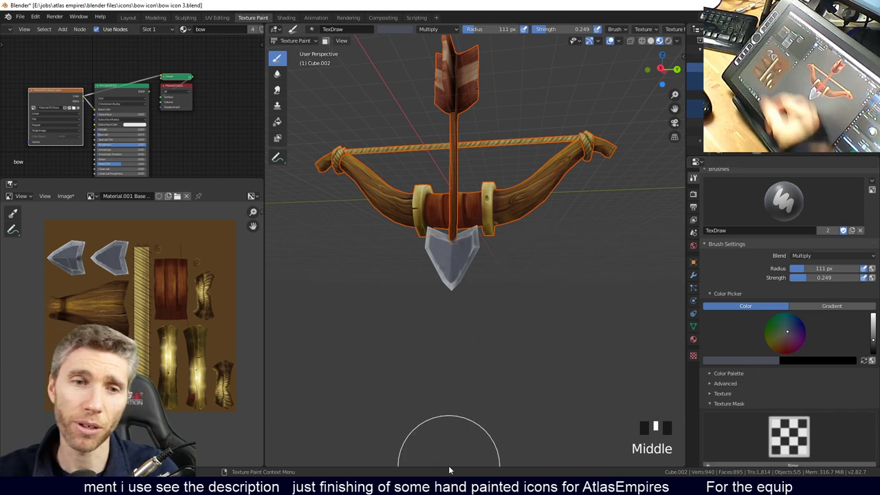
{"action": "mouse_move", "coordinate": [505, 245]}
{"action": "middle_mouse_down", "text": "ctrl"}
{"action": "mouse_move", "coordinate": [514, 266]}
{"action": "mouse_move", "coordinate": [499, 288]}
{"action": "mouse_move", "coordinate": [496, 279]}
{"action": "middle_mouse_up", "text": "ctrl"}
{"action": "middle_click_drag", "start_coordinate": [496, 278], "coordinate": [543, 230], "text": "shift"}
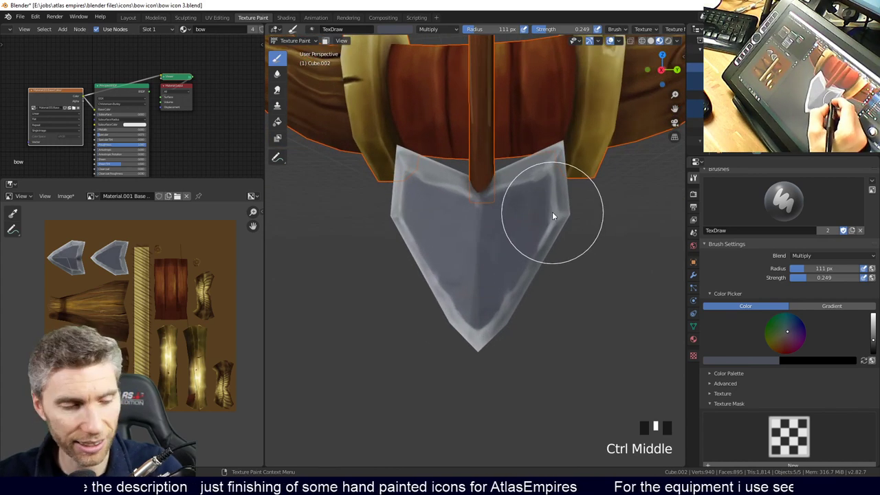
{"action": "left_click", "coordinate": [838, 257]}
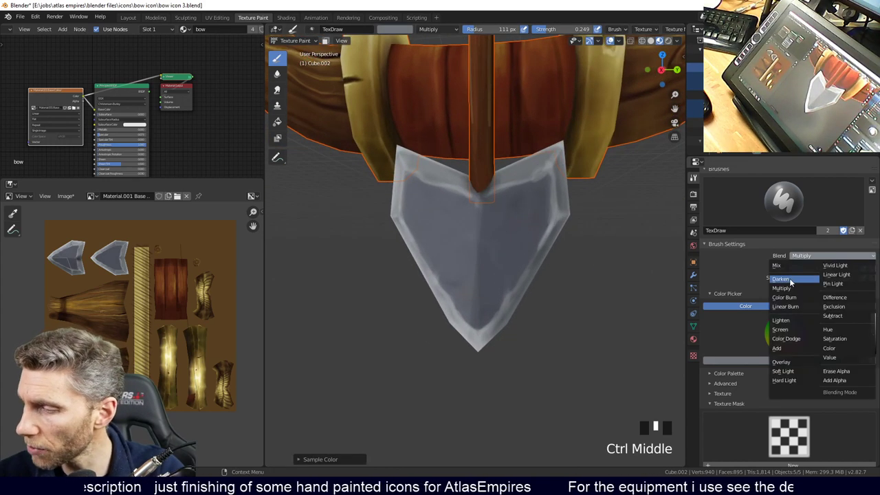
{"action": "left_click", "coordinate": [777, 266]}
{"action": "key", "text": "f"}
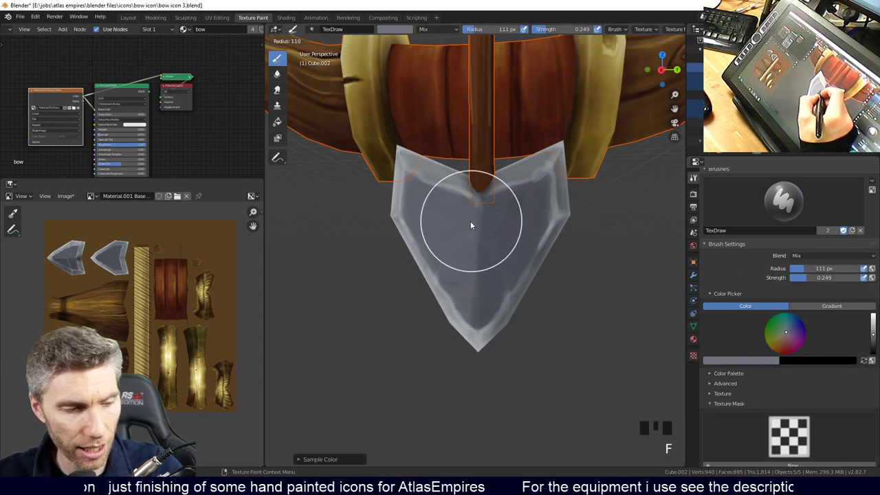
{"action": "left_click", "coordinate": [432, 232]}
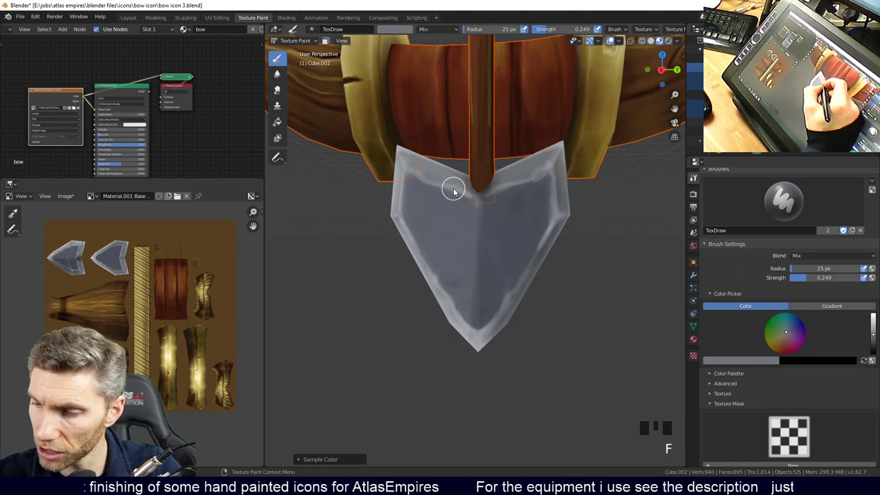
Paint a thin light highlight down the arrowhead's centre ridge, reducing the brush radius to 14 px.
{"action": "left_click_drag", "start_coordinate": [474, 196], "coordinate": [475, 231]}
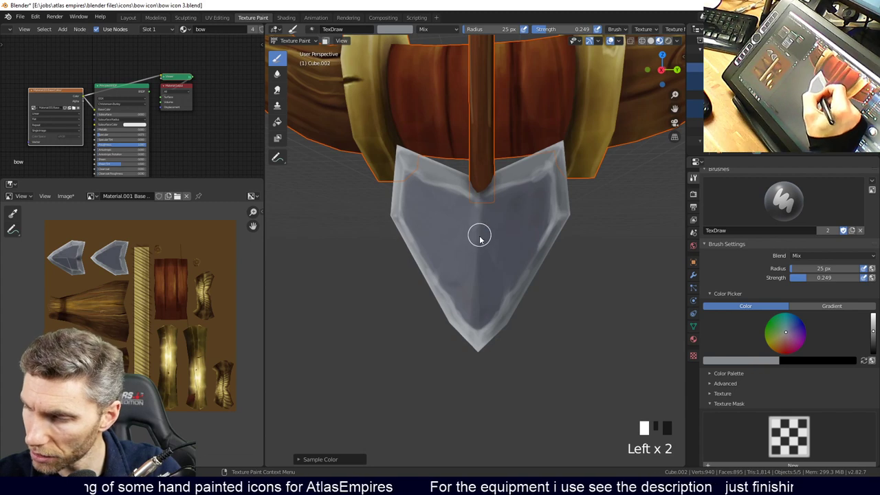
{"action": "key", "text": "f"}
{"action": "left_click", "coordinate": [474, 218]}
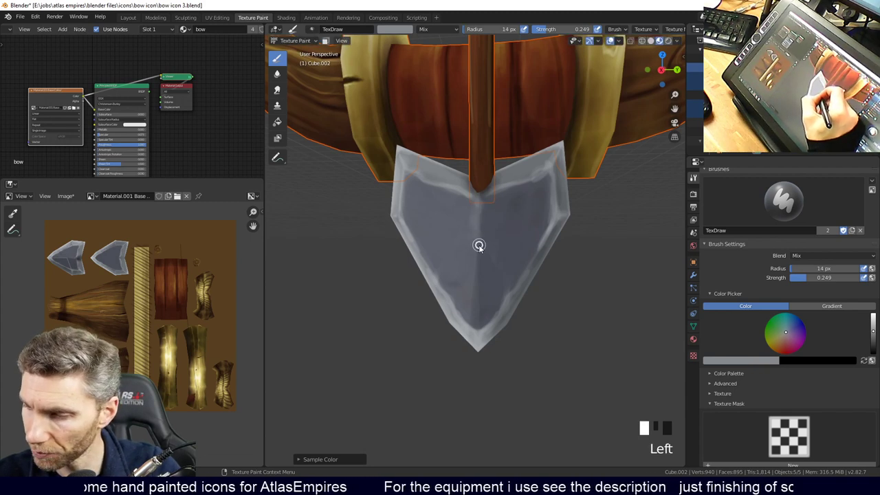
{"action": "left_click_drag", "start_coordinate": [475, 292], "coordinate": [478, 321]}
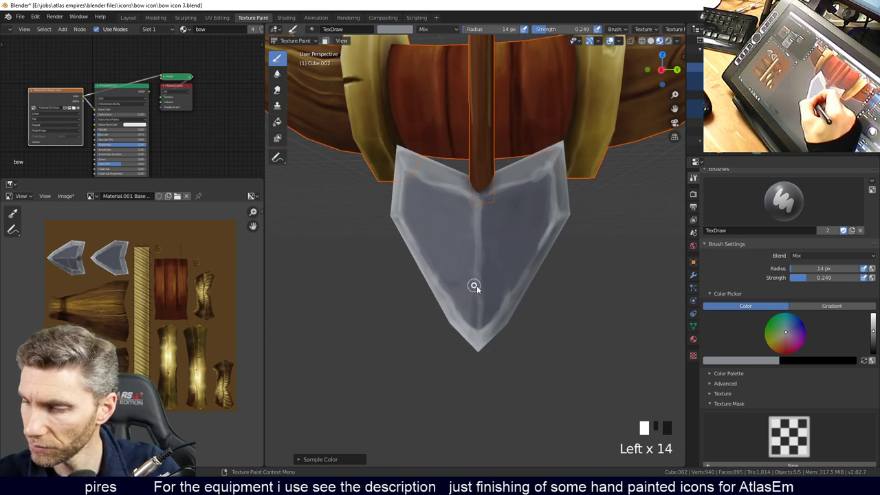
Enlarge the brush radius to 42 px and touch up the centre ridge highlight near the arrowhead's tip.
{"action": "key", "text": "f"}
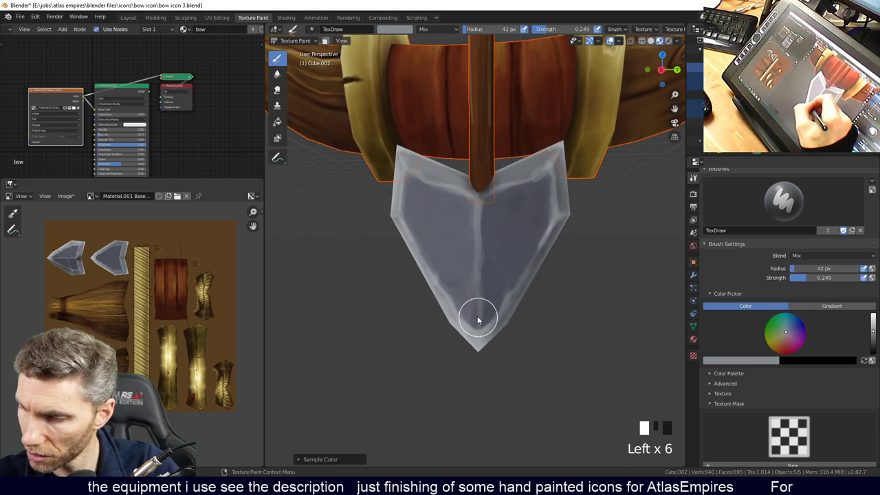
{"action": "middle_click_drag", "start_coordinate": [552, 334], "coordinate": [752, 317], "text": "ctrl"}
{"action": "middle_click_drag", "start_coordinate": [818, 362], "coordinate": [532, 341], "text": "ctrl"}
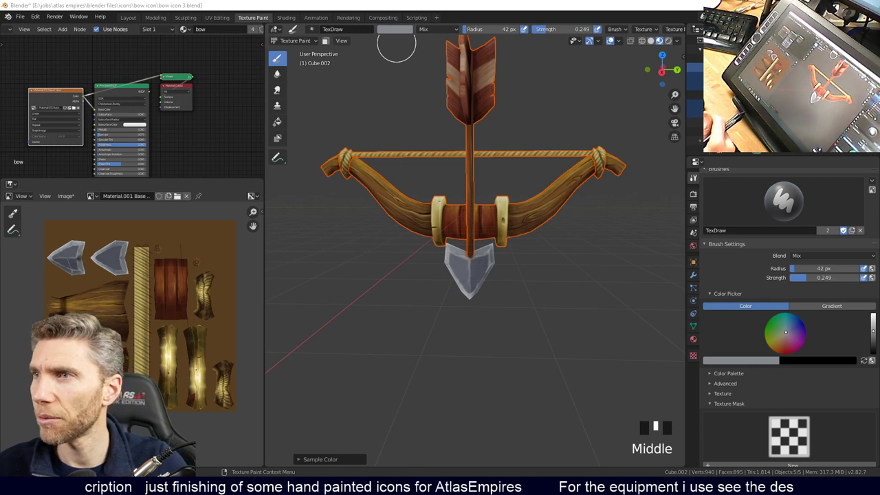
{"action": "left_click", "coordinate": [670, 424]}
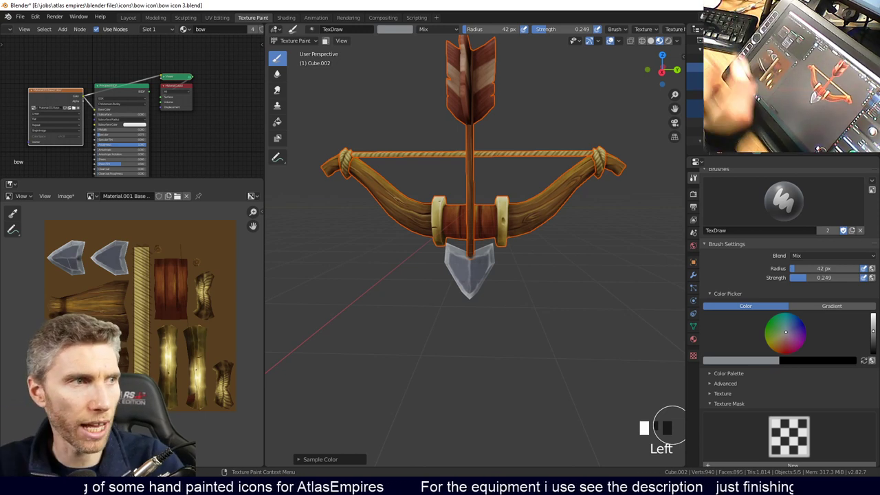
{"action": "left_click", "coordinate": [789, 437]}
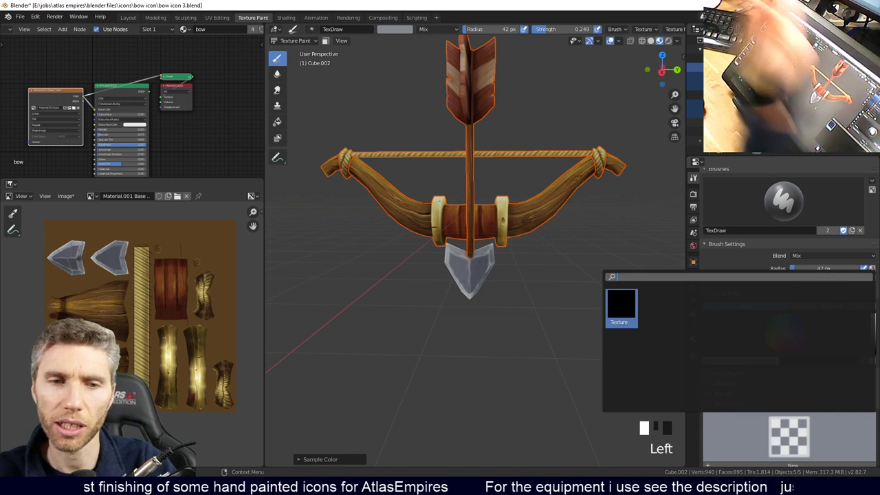
Rearrange the material's nodes by moving the Image Texture node up and the Emission node above the Principled BSDF.
{"action": "left_click_drag", "start_coordinate": [55, 90], "coordinate": [49, 64]}
{"action": "left_click_drag", "start_coordinate": [172, 78], "coordinate": [121, 60]}
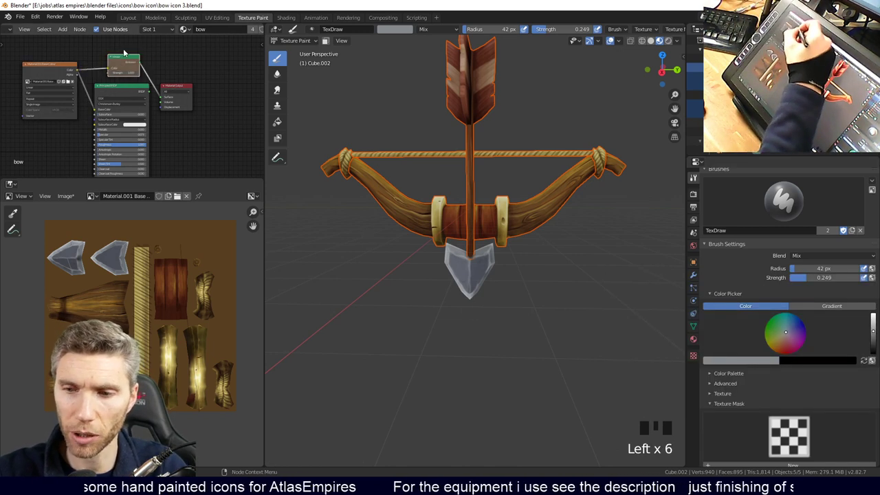
{"action": "middle_click_drag", "start_coordinate": [474, 91], "coordinate": [502, 432], "text": "shift"}
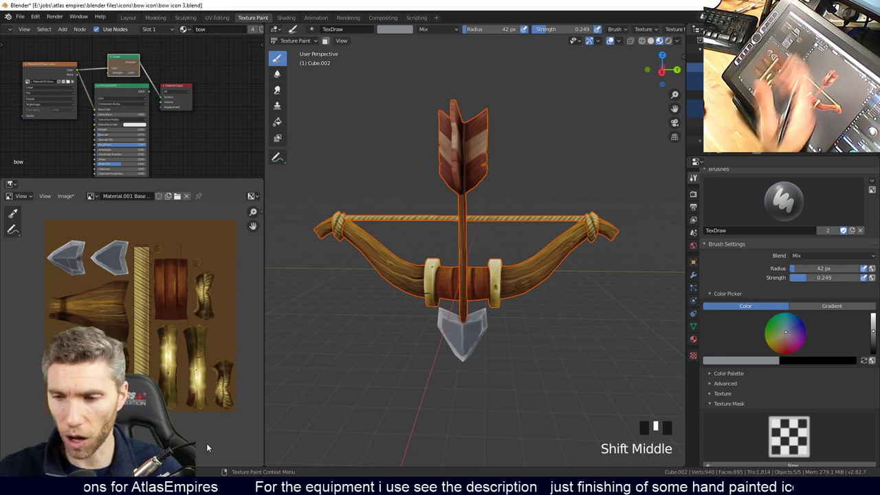
Switch the TexDraw brush to Multiply blending for darkening the arrowhead.
{"action": "middle_click_drag", "start_coordinate": [543, 279], "coordinate": [539, 255]}
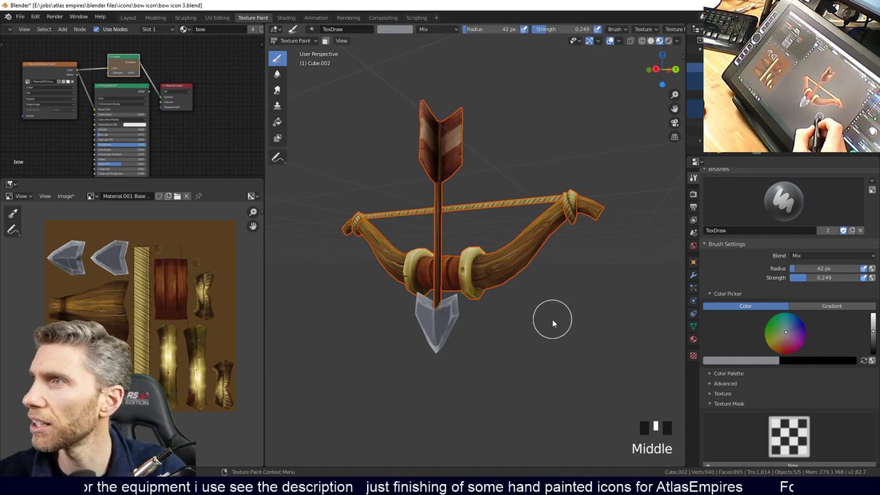
{"action": "middle_click_drag", "start_coordinate": [549, 327], "coordinate": [485, 323]}
{"action": "left_click", "coordinate": [826, 256]}
{"action": "left_click", "coordinate": [797, 289]}
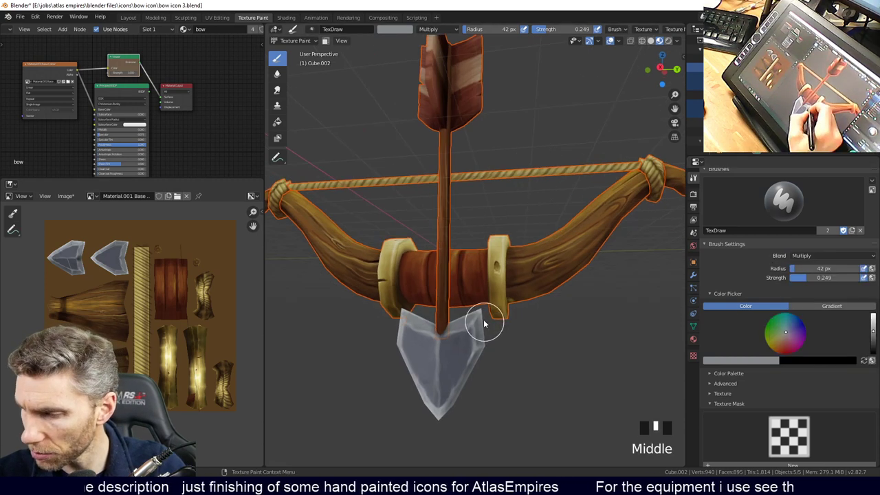
Try darkening the arrowhead beside the shaft with the Multiply brush, and undo those strokes.
{"action": "middle_click_drag", "start_coordinate": [482, 383], "coordinate": [480, 366]}
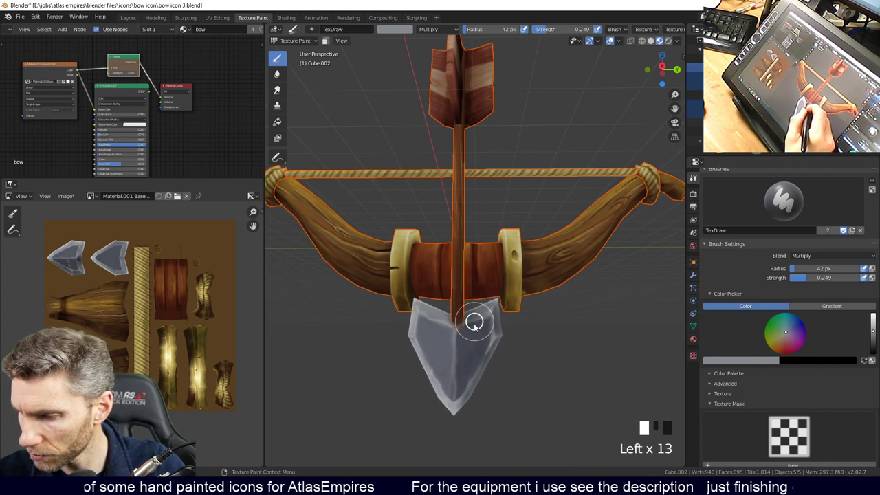
{"action": "middle_click_drag", "start_coordinate": [467, 375], "coordinate": [508, 391]}
{"action": "key", "text": "ctrl+z"}
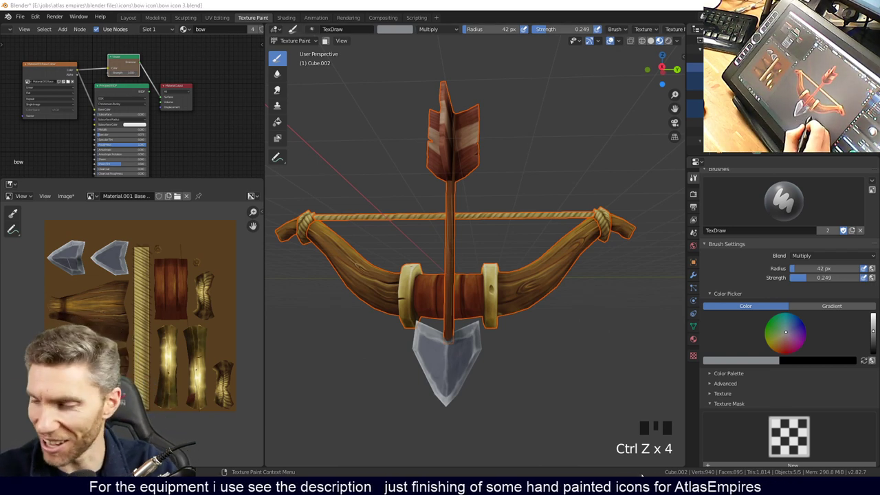
{"action": "middle_click_drag", "start_coordinate": [583, 334], "coordinate": [550, 333]}
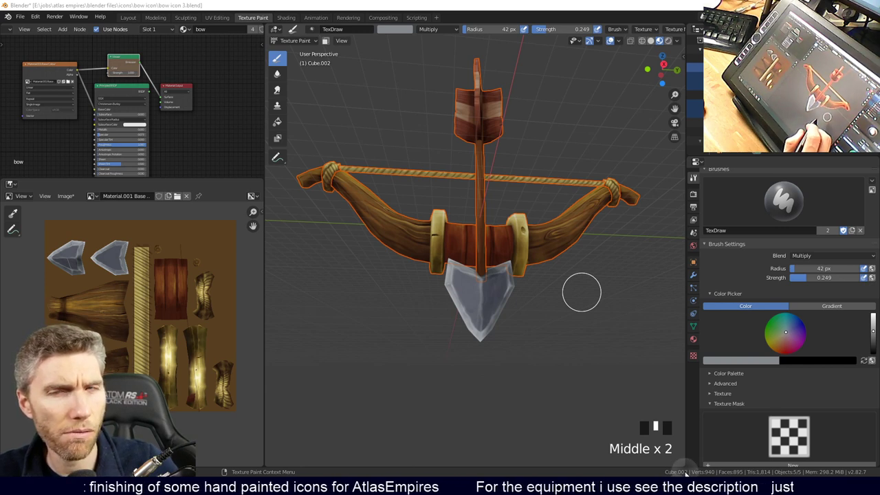
Replace the brush's custom falloff curve with the Smooth preset, and then with the Sharp preset.
{"action": "scroll", "coordinate": [816, 316], "scroll_direction": "down", "scroll_amount": 12}
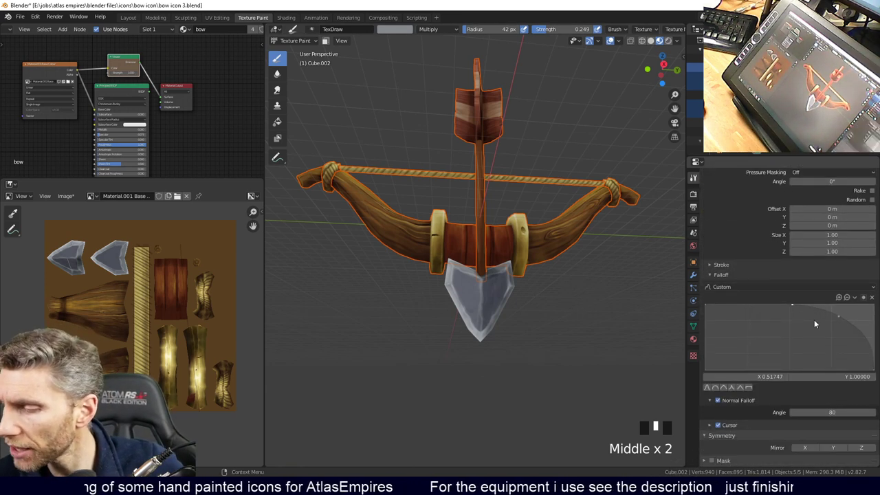
{"action": "left_click", "coordinate": [707, 388]}
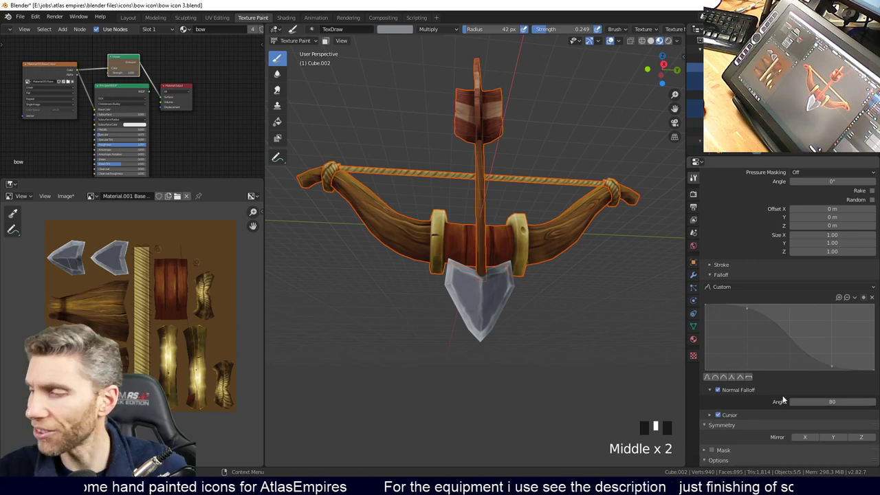
{"action": "scroll", "coordinate": [714, 313], "scroll_direction": "up", "scroll_amount": 2}
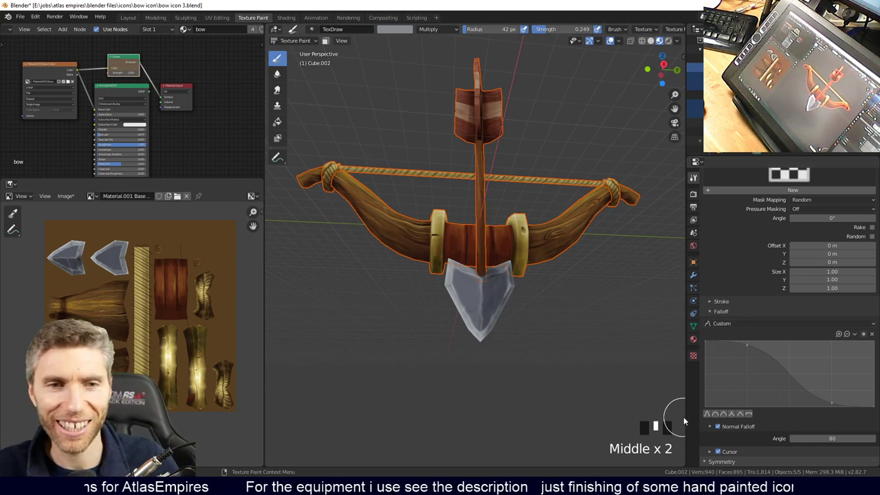
{"action": "left_click", "coordinate": [785, 396]}
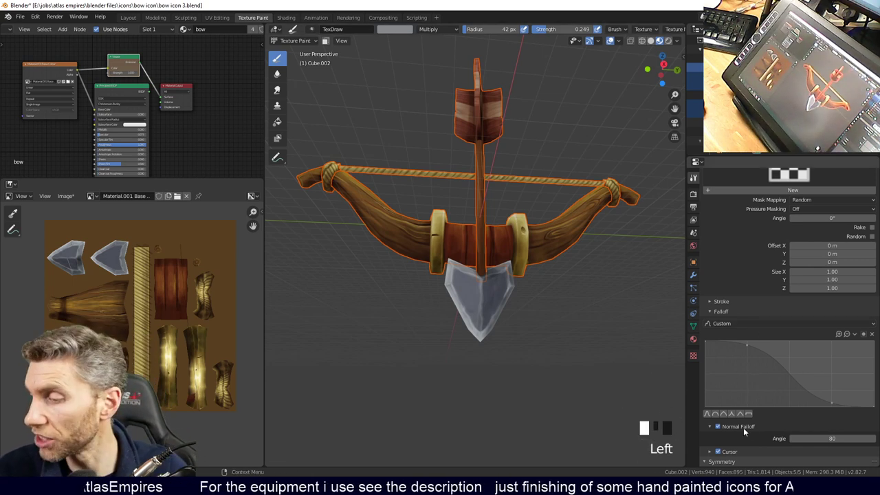
{"action": "scroll", "coordinate": [743, 412], "scroll_direction": "down", "scroll_amount": 2}
{"action": "left_click", "coordinate": [731, 365]}
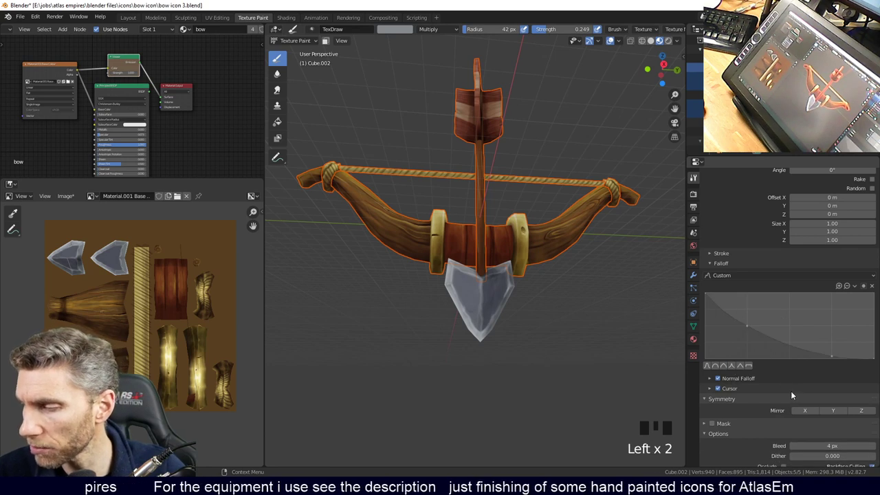
Try the Smooth and constant falloff shapes, adjust the constant curve's end point, and return to the Sharp preset.
{"action": "left_click", "coordinate": [707, 365]}
{"action": "left_click", "coordinate": [731, 365]}
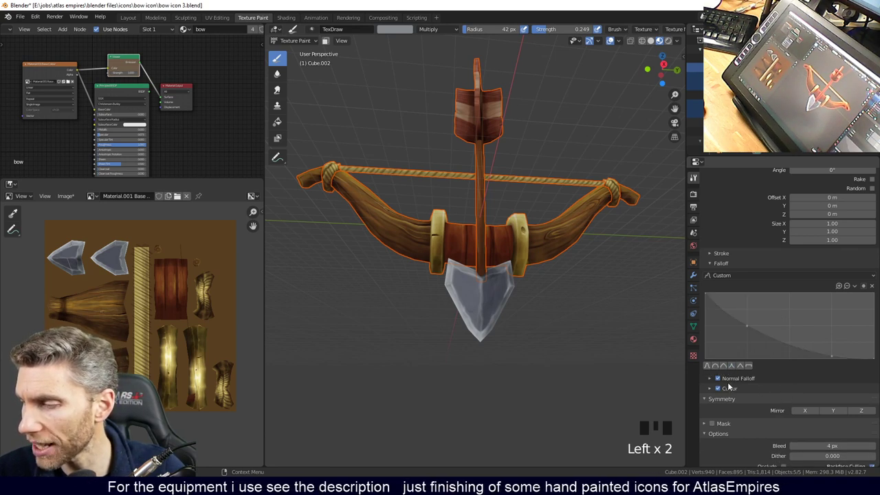
{"action": "left_click", "coordinate": [748, 365]}
{"action": "left_click_drag", "start_coordinate": [872, 300], "coordinate": [864, 348]}
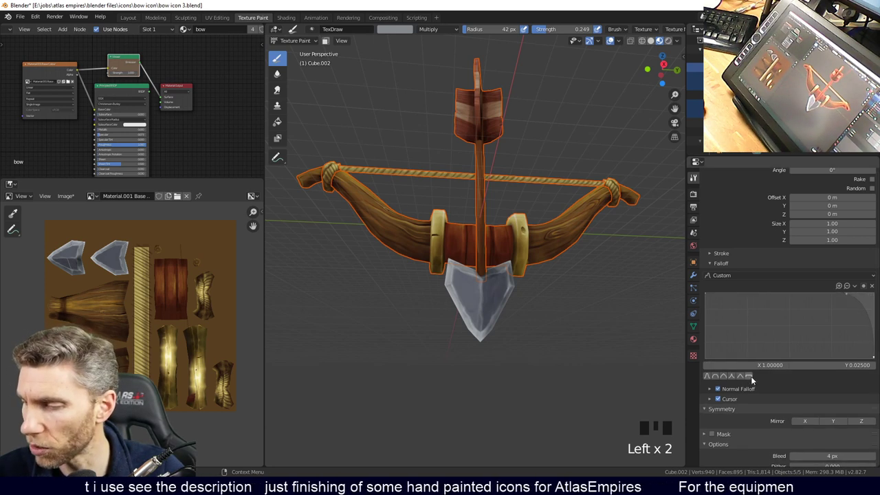
{"action": "left_click", "coordinate": [709, 376]}
{"action": "left_click", "coordinate": [731, 366]}
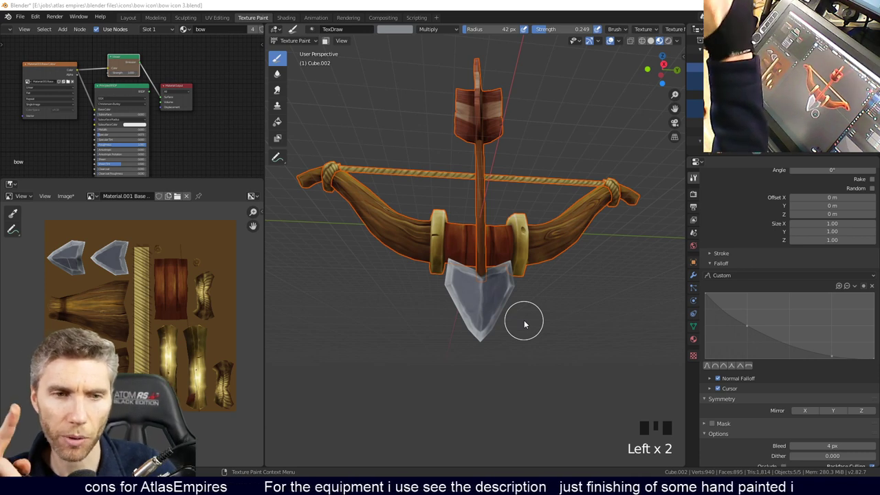
Sample a dark blue-grey from the arrowhead and shade its right half along the centre ridge and upper edge.
{"action": "middle_click_drag", "start_coordinate": [527, 300], "coordinate": [491, 302]}
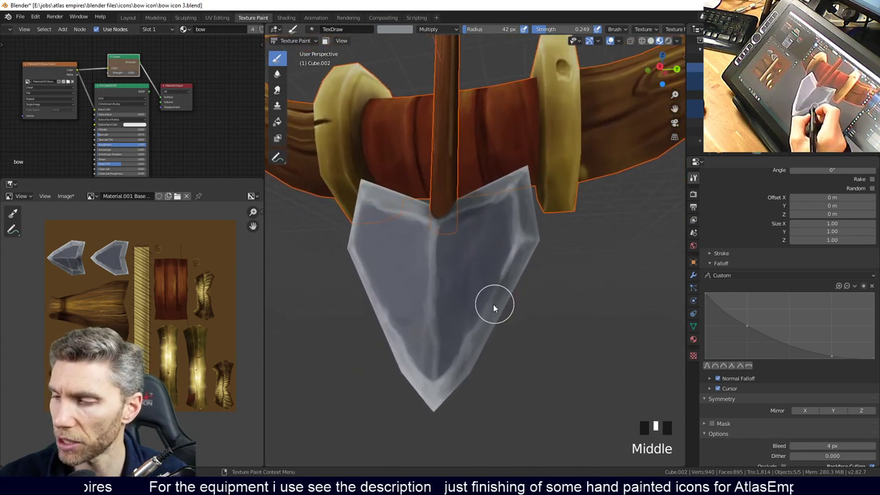
{"action": "left_click", "coordinate": [460, 240]}
{"action": "left_click", "coordinate": [453, 301]}
{"action": "left_click", "coordinate": [451, 311]}
{"action": "left_click", "coordinate": [448, 248]}
{"action": "left_click", "coordinate": [447, 246]}
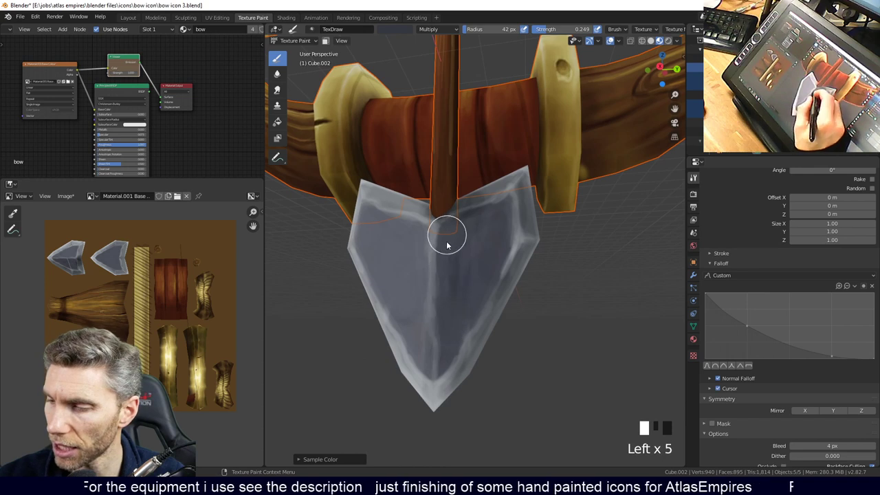
{"action": "left_click", "coordinate": [444, 273]}
{"action": "left_click", "coordinate": [448, 308]}
{"action": "left_click", "coordinate": [497, 221]}
{"action": "left_click", "coordinate": [474, 234]}
{"action": "left_click", "coordinate": [447, 238]}
{"action": "left_click", "coordinate": [509, 205]}
{"action": "left_click", "coordinate": [469, 246]}
{"action": "left_click", "coordinate": [459, 316]}
{"action": "left_click", "coordinate": [447, 358]}
{"action": "left_click", "coordinate": [446, 343]}
{"action": "middle_click_drag", "start_coordinate": [491, 300], "coordinate": [453, 309]}
{"action": "left_click", "coordinate": [452, 314]}
{"action": "left_click", "coordinate": [483, 315]}
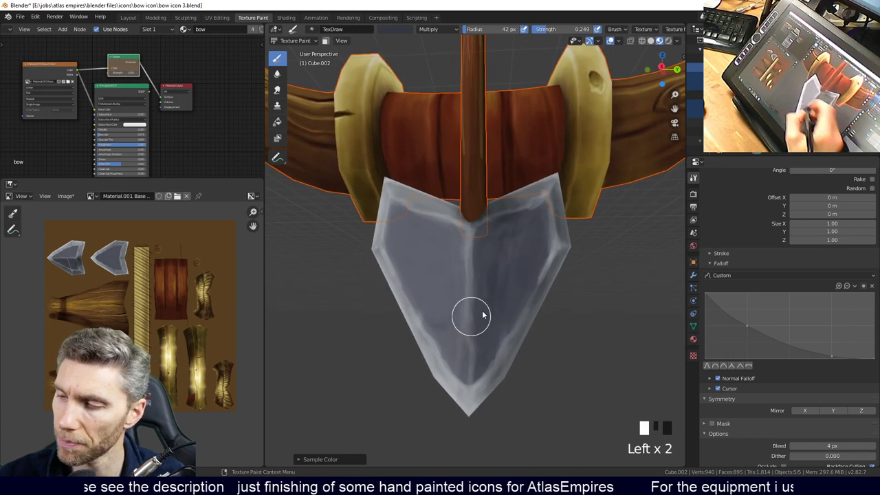
Reduce the brush radius to 21 px and paint a dark notch into the arrowhead's lower right edge.
{"action": "key", "text": "bracketleft"}
{"action": "middle_click_drag", "start_coordinate": [528, 344], "coordinate": [524, 339]}
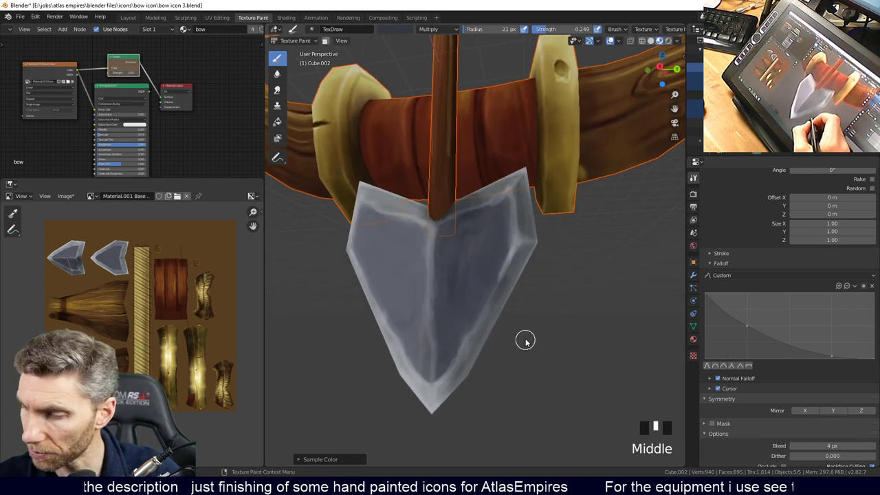
{"action": "left_click", "coordinate": [484, 368]}
{"action": "left_click", "coordinate": [481, 359]}
{"action": "left_click", "coordinate": [487, 358]}
{"action": "left_click", "coordinate": [490, 355]}
{"action": "left_click", "coordinate": [493, 353]}
{"action": "left_click", "coordinate": [490, 356]}
{"action": "left_click", "coordinate": [486, 357]}
{"action": "left_click", "coordinate": [483, 359]}
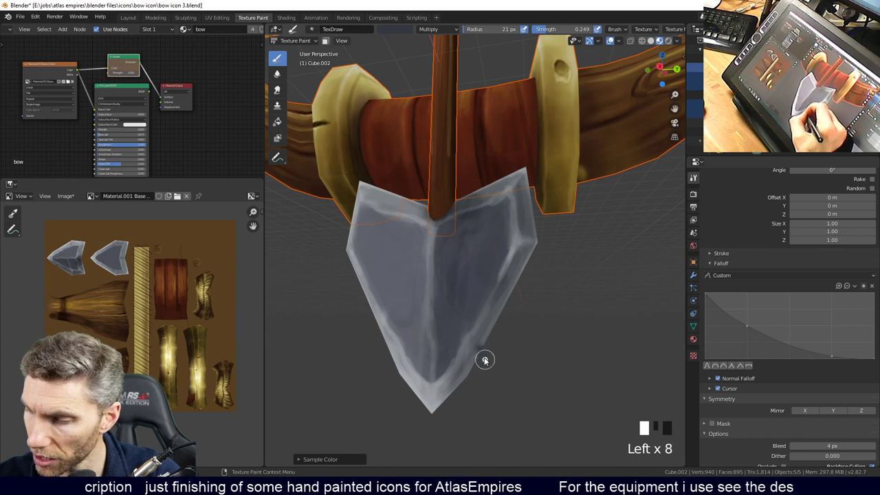
{"action": "left_click", "coordinate": [484, 349]}
{"action": "left_click", "coordinate": [487, 349]}
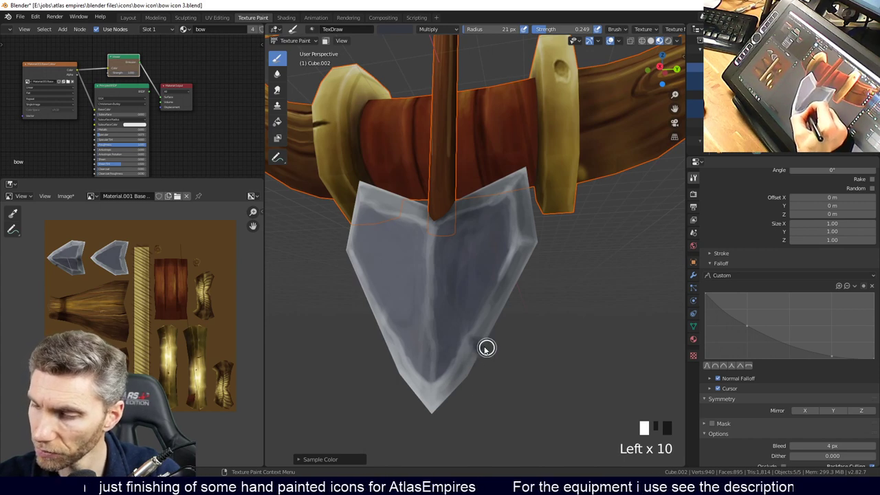
Extend the dark notch inward as a thin diagonal crack across the arrowhead's right face.
{"action": "left_click", "coordinate": [468, 337]}
{"action": "left_click", "coordinate": [458, 327]}
{"action": "left_click", "coordinate": [455, 326]}
{"action": "left_click", "coordinate": [461, 330]}
{"action": "left_click", "coordinate": [467, 334]}
{"action": "left_click", "coordinate": [472, 339]}
{"action": "left_click", "coordinate": [470, 339]}
{"action": "left_click", "coordinate": [482, 349]}
Set the brush to Mix blending, sample a mid grey from the arrowhead, and reduce the radius to 12 px.
{"action": "middle_click_drag", "start_coordinate": [585, 298], "coordinate": [534, 310], "text": "ctrl"}
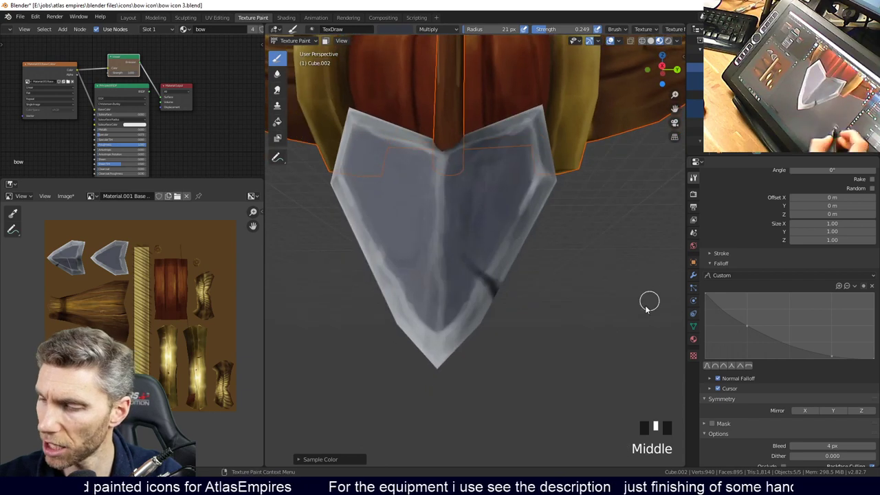
{"action": "mouse_move", "coordinate": [798, 237]}
{"action": "middle_mouse_down"}
{"action": "mouse_move", "coordinate": [797, 258]}
{"action": "mouse_move", "coordinate": [826, 297]}
{"action": "mouse_move", "coordinate": [815, 320]}
{"action": "mouse_move", "coordinate": [822, 263]}
{"action": "middle_mouse_up"}
{"action": "left_click", "coordinate": [825, 250]}
{"action": "left_click", "coordinate": [797, 259]}
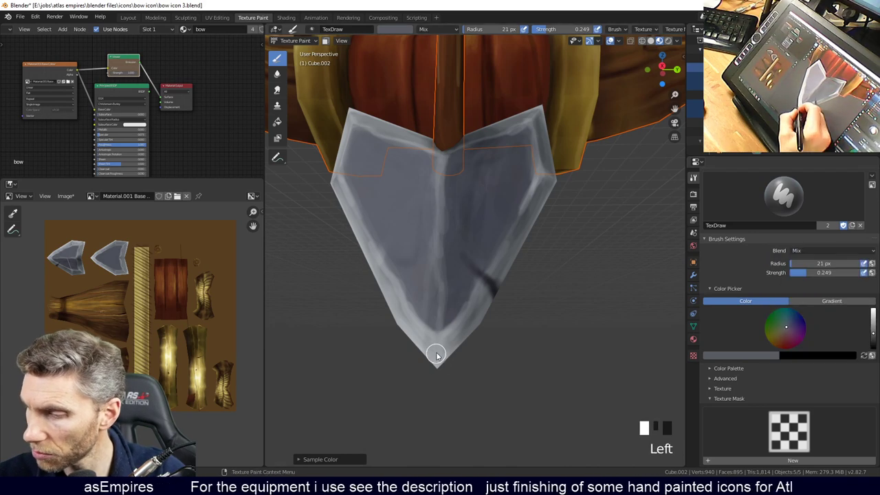
{"action": "key", "text": "s"}
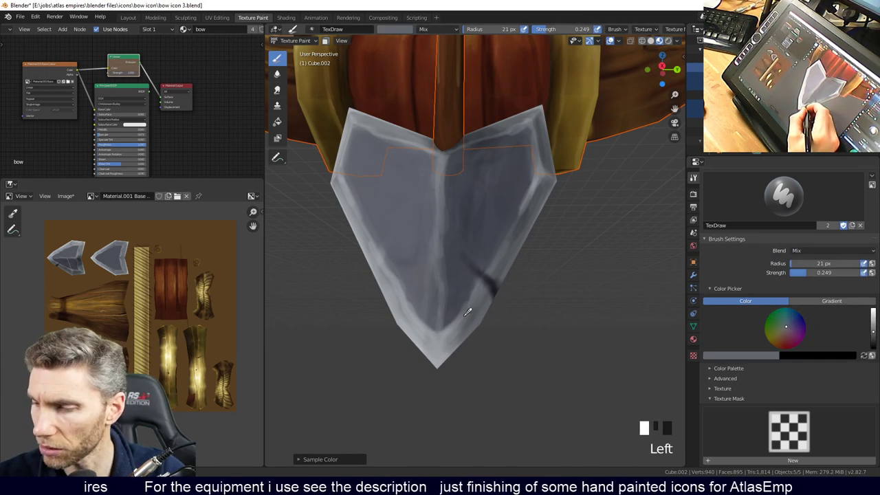
{"action": "key", "text": "f"}
Paint grey along both sides of the crack to thin it and sharpen its edges.
{"action": "left_click", "coordinate": [492, 280]}
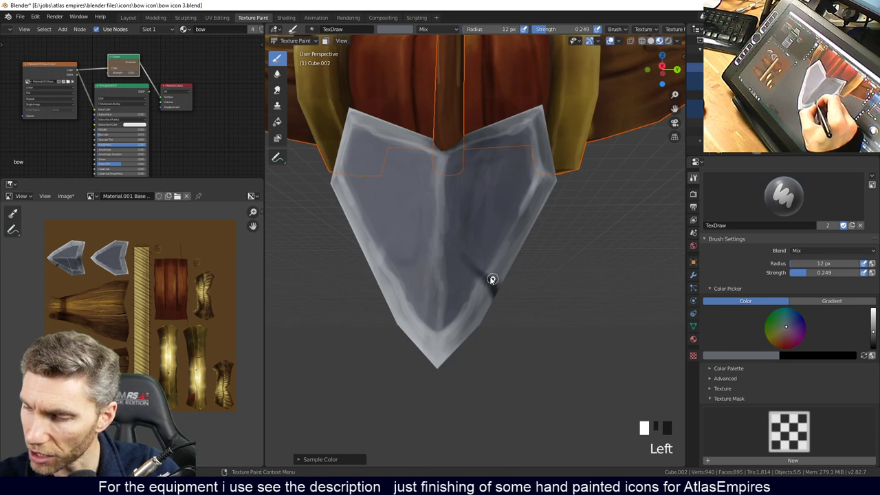
{"action": "left_click", "coordinate": [488, 273]}
{"action": "left_click", "coordinate": [477, 265]}
{"action": "left_click", "coordinate": [466, 254]}
{"action": "left_click", "coordinate": [481, 265]}
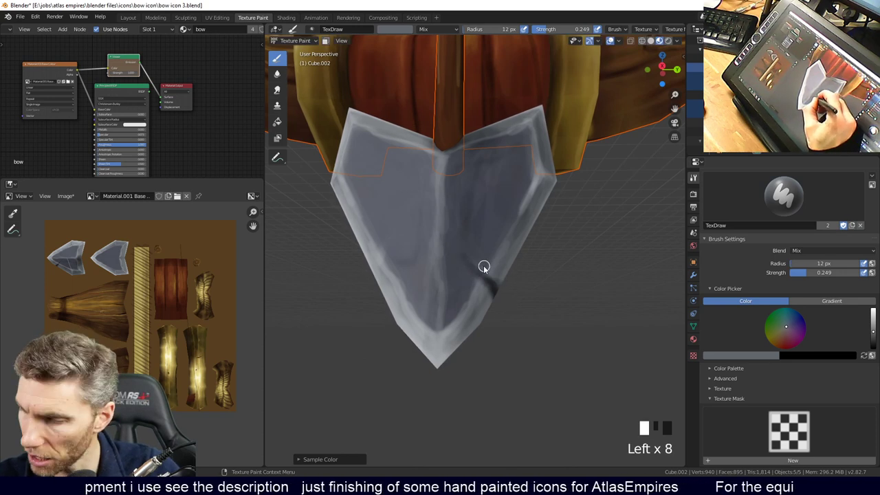
{"action": "left_click", "coordinate": [486, 279]}
{"action": "left_click", "coordinate": [485, 285]}
{"action": "left_click", "coordinate": [486, 290]}
{"action": "left_click", "coordinate": [481, 281]}
{"action": "left_click", "coordinate": [480, 275]}
{"action": "left_click", "coordinate": [479, 269]}
{"action": "left_click", "coordinate": [483, 270]}
{"action": "left_click", "coordinate": [486, 273]}
{"action": "left_click", "coordinate": [489, 275]}
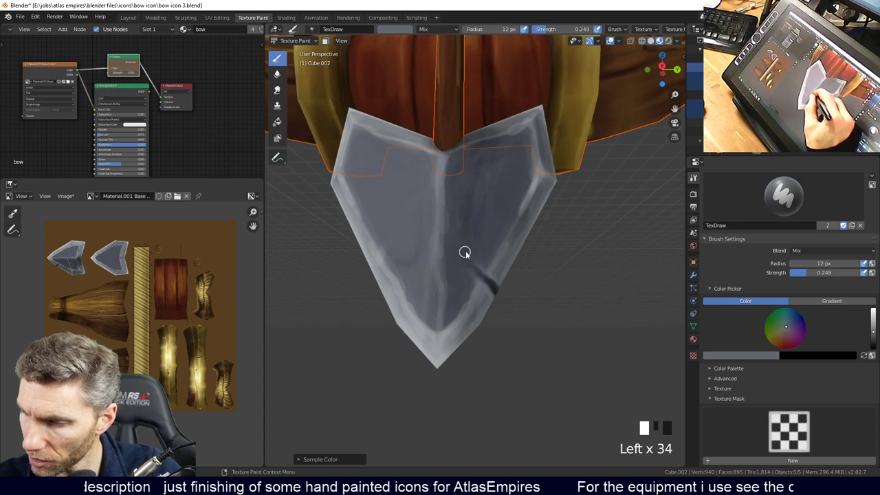
{"action": "middle_click_drag", "start_coordinate": [484, 213], "coordinate": [507, 255], "text": "ctrl"}
{"action": "middle_click_drag", "start_coordinate": [507, 254], "coordinate": [481, 249], "text": "shift"}
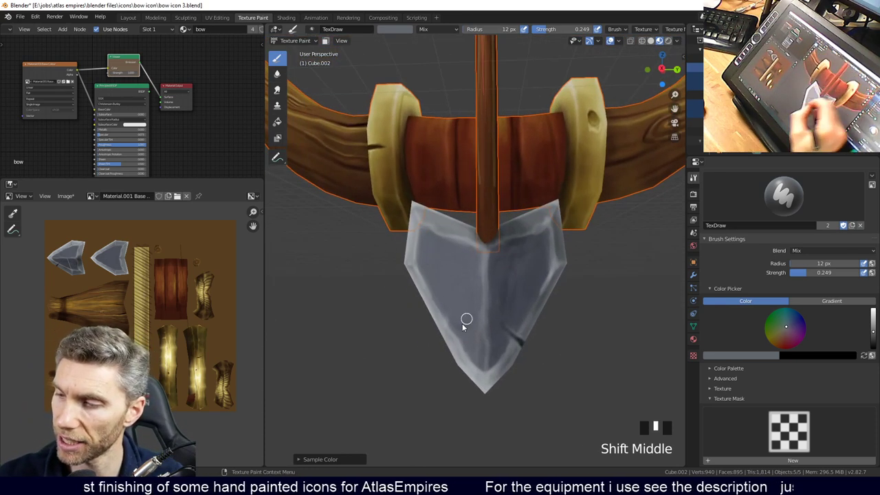
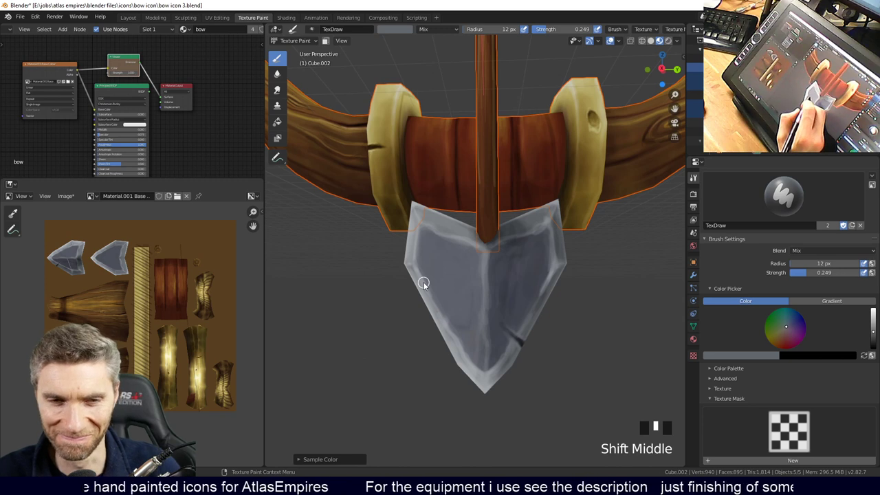
Check the crack against the whole bow and set the brush back to Multiply blending.
{"action": "mouse_move", "coordinate": [553, 270]}
{"action": "middle_mouse_down"}
{"action": "mouse_move", "coordinate": [542, 280]}
{"action": "mouse_move", "coordinate": [550, 275]}
{"action": "middle_mouse_up"}
{"action": "middle_click_drag", "start_coordinate": [589, 219], "coordinate": [546, 335], "text": "ctrl"}
{"action": "mouse_move", "coordinate": [546, 336]}
{"action": "middle_mouse_down"}
{"action": "mouse_move", "coordinate": [565, 336]}
{"action": "mouse_move", "coordinate": [546, 321]}
{"action": "middle_mouse_up"}
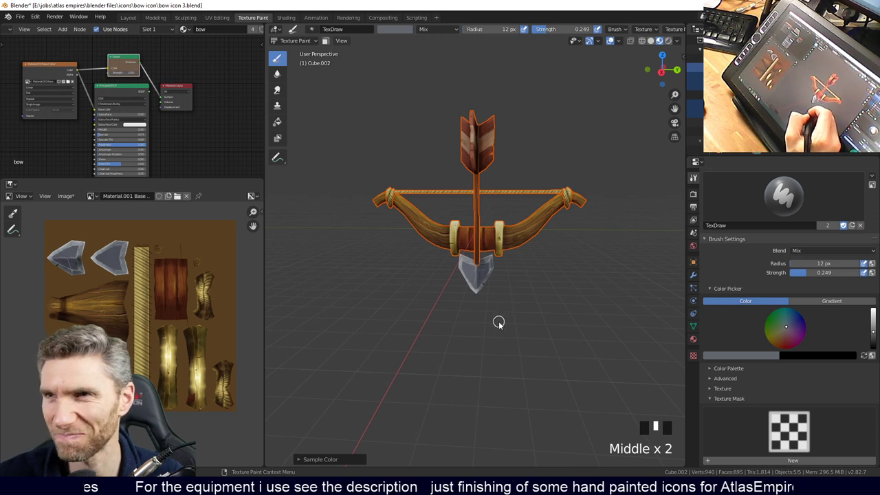
{"action": "middle_click_drag", "start_coordinate": [486, 305], "coordinate": [475, 274], "text": "ctrl"}
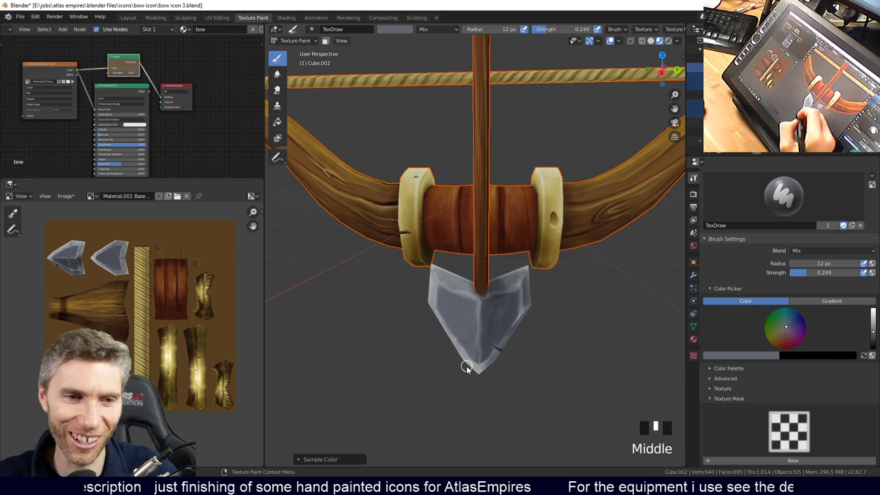
{"action": "middle_click_drag", "start_coordinate": [492, 362], "coordinate": [451, 330]}
{"action": "left_click", "coordinate": [817, 251]}
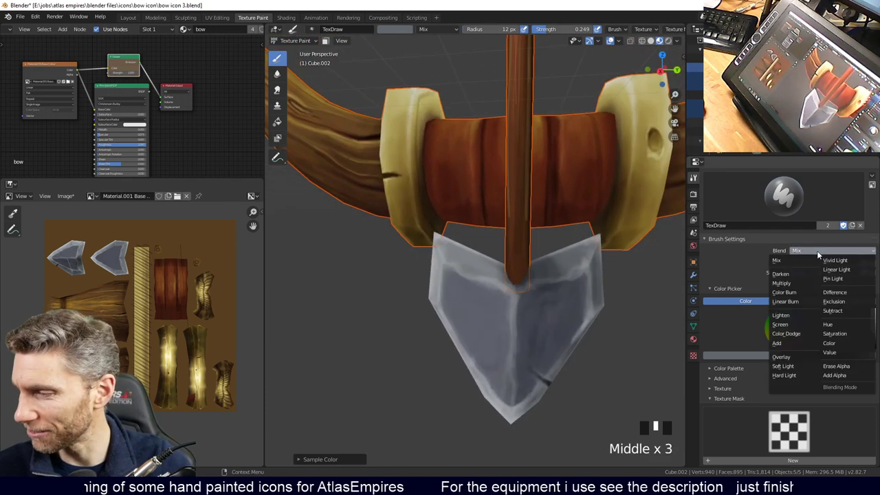
{"action": "left_click", "coordinate": [784, 283]}
Dab a small dark dent into the upper part of the arrowhead's left face.
{"action": "left_click", "coordinate": [459, 299]}
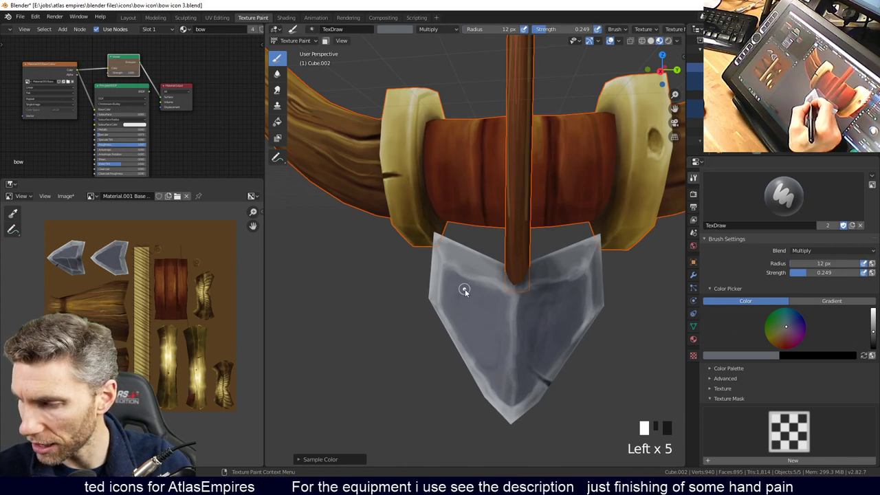
{"action": "left_click", "coordinate": [457, 304]}
{"action": "left_click", "coordinate": [460, 310]}
{"action": "left_click", "coordinate": [465, 304]}
{"action": "left_click", "coordinate": [459, 305]}
{"action": "left_click", "coordinate": [467, 307]}
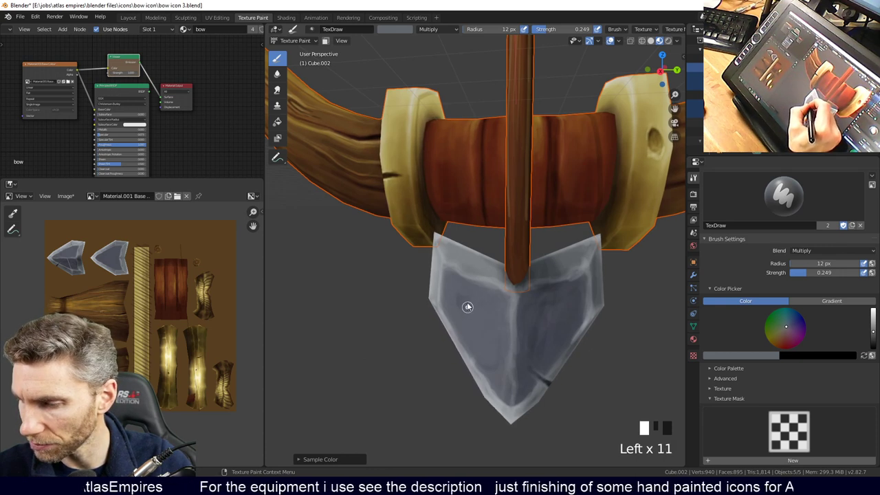
{"action": "left_click", "coordinate": [464, 307]}
{"action": "left_click", "coordinate": [467, 306]}
{"action": "left_click", "coordinate": [470, 303]}
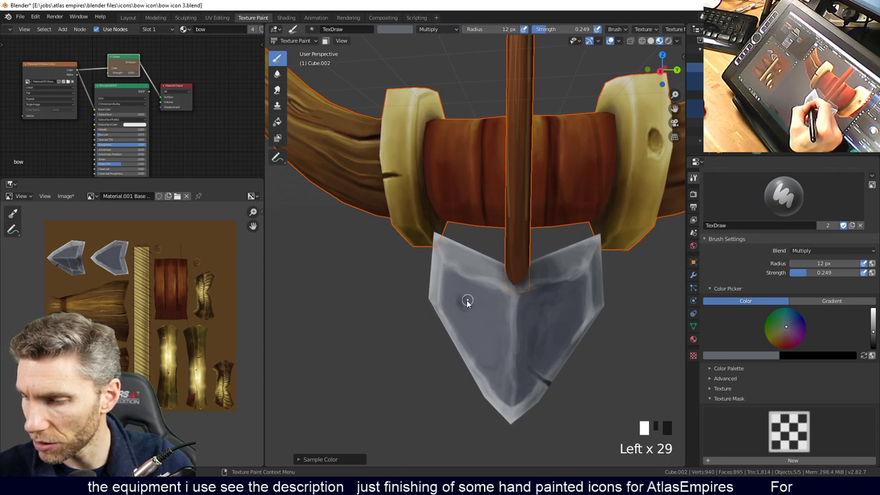
{"action": "left_click", "coordinate": [467, 300]}
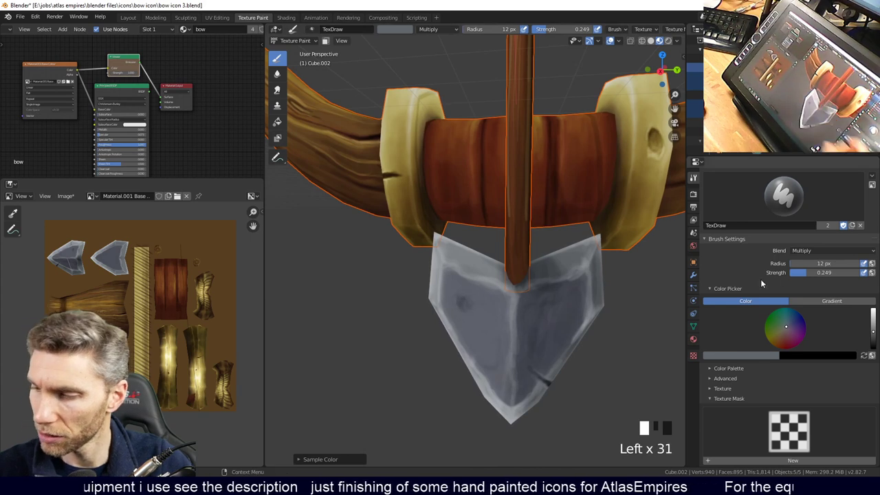
Pick a light blue-grey, switch the brush to Mix blending, and paint a thin highlight rim around the dent on the arrowhead's left face.
{"action": "left_click", "coordinate": [465, 300]}
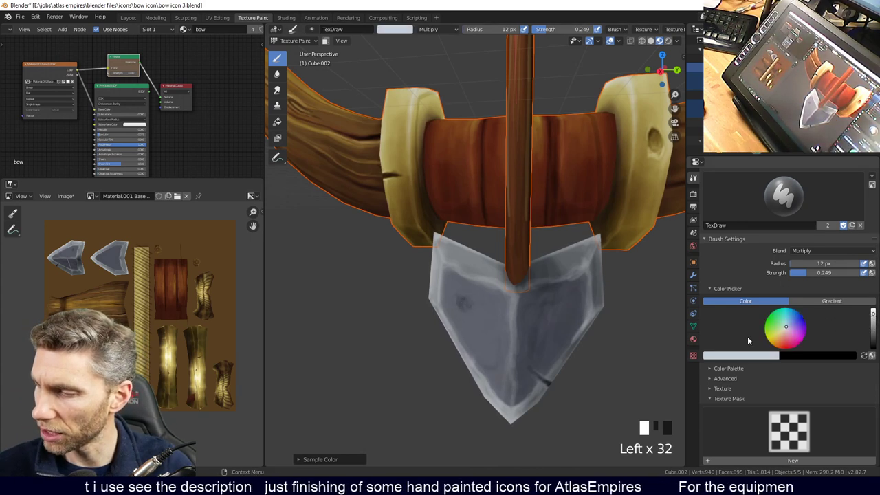
{"action": "left_click", "coordinate": [467, 299]}
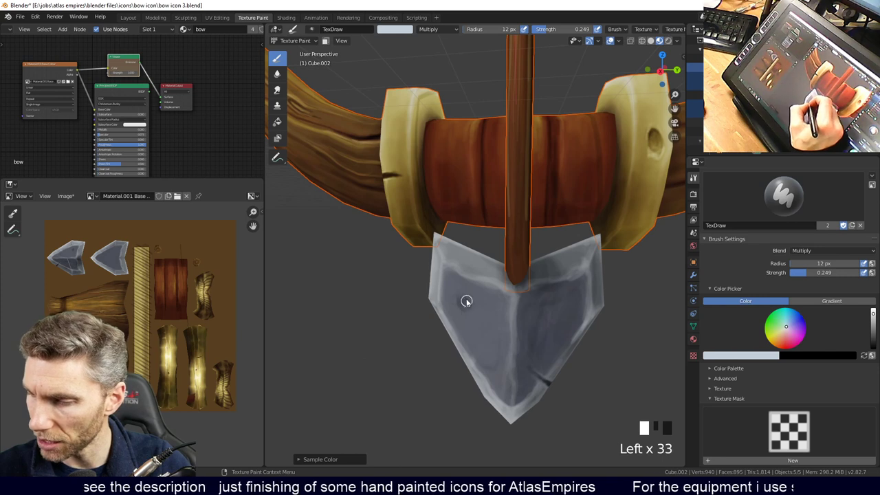
{"action": "left_click", "coordinate": [834, 250]}
{"action": "left_click", "coordinate": [790, 261]}
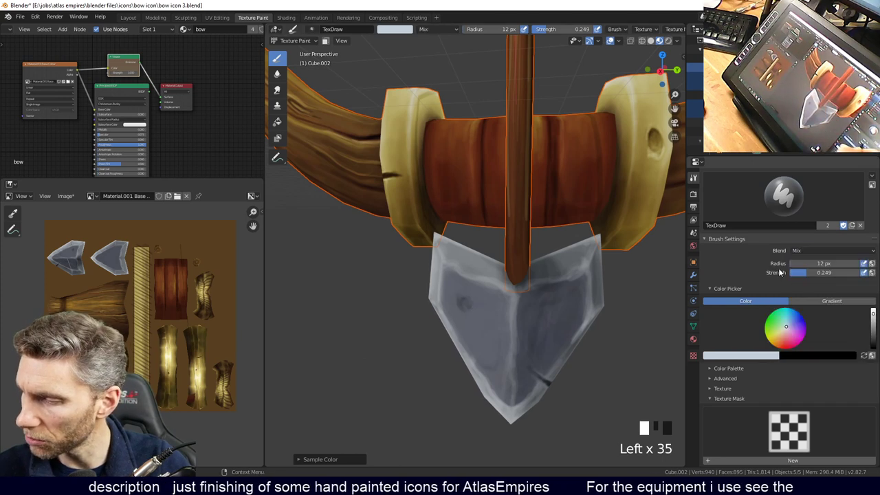
{"action": "left_click", "coordinate": [470, 316]}
{"action": "left_click", "coordinate": [459, 306]}
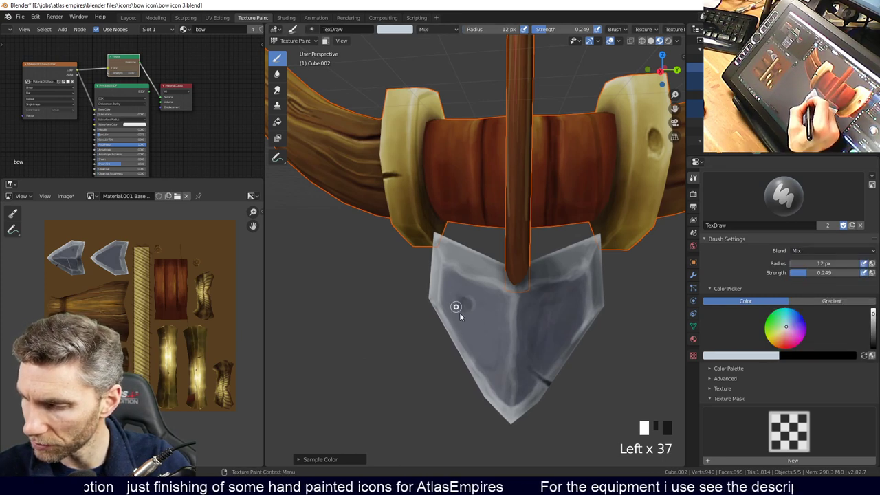
{"action": "left_click", "coordinate": [465, 304]}
{"action": "left_click", "coordinate": [468, 303]}
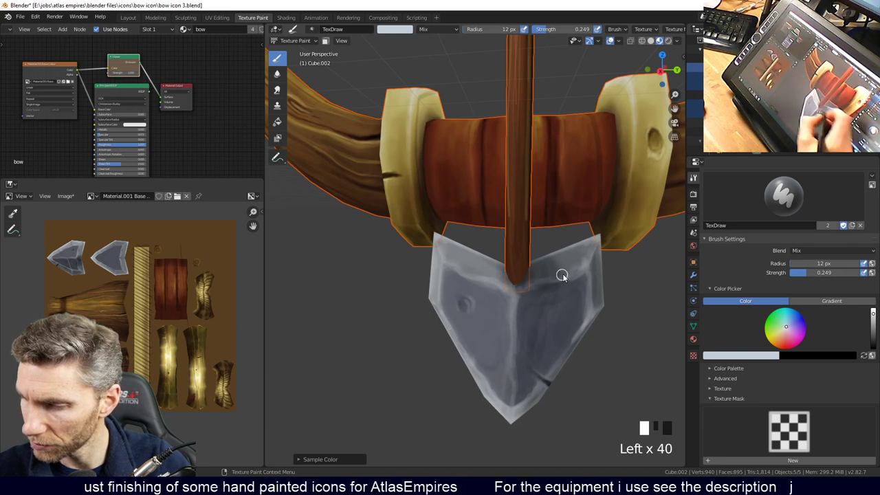
Examine the arrowhead's dent and crack against the whole bow and arrow from the front and from an angle.
{"action": "middle_click_drag", "start_coordinate": [571, 269], "coordinate": [558, 351], "text": "ctrl"}
{"action": "middle_click_drag", "start_coordinate": [540, 340], "coordinate": [536, 343]}
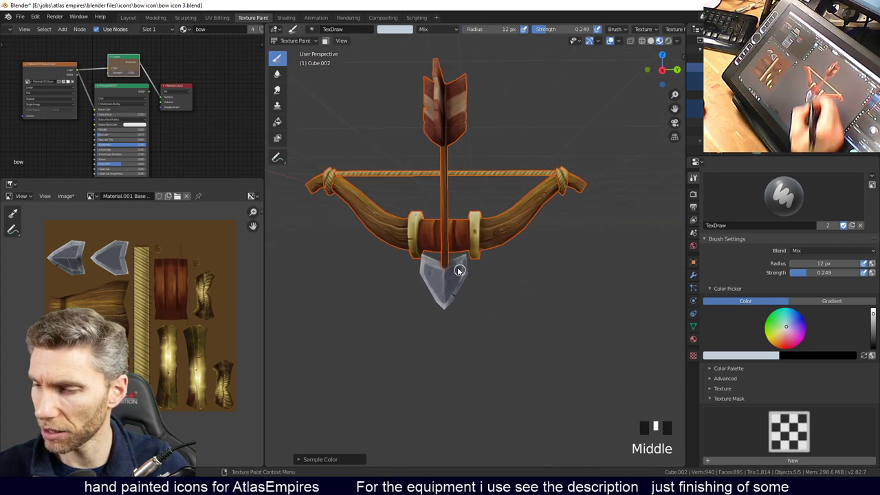
{"action": "left_click", "coordinate": [462, 254]}
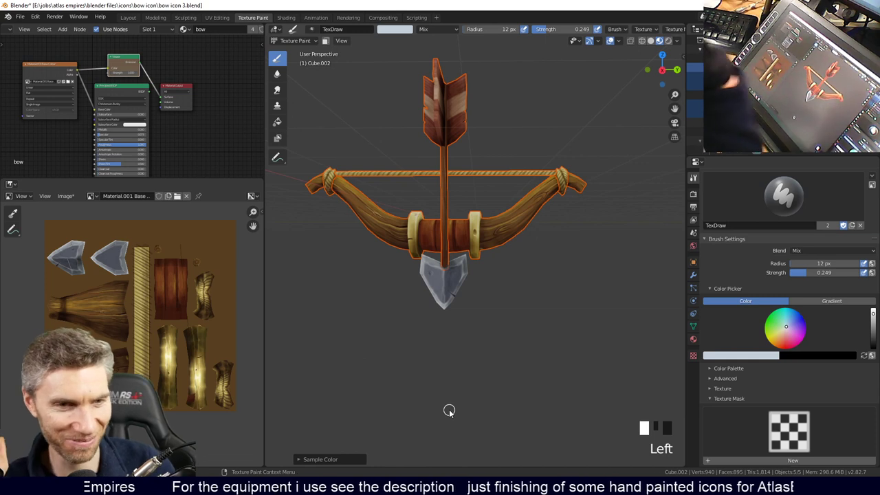
{"action": "left_click", "coordinate": [693, 261]}
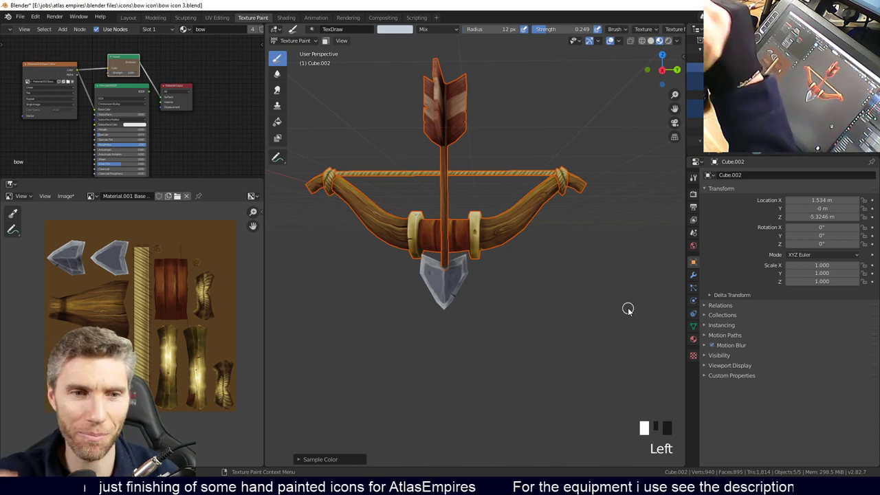
{"action": "middle_click_drag", "start_coordinate": [628, 309], "coordinate": [554, 337]}
{"action": "middle_click_drag", "start_coordinate": [568, 275], "coordinate": [610, 254]}
Save the painted texture image and save the project as a new version named bow icon 4.blend.
{"action": "left_click", "coordinate": [65, 196]}
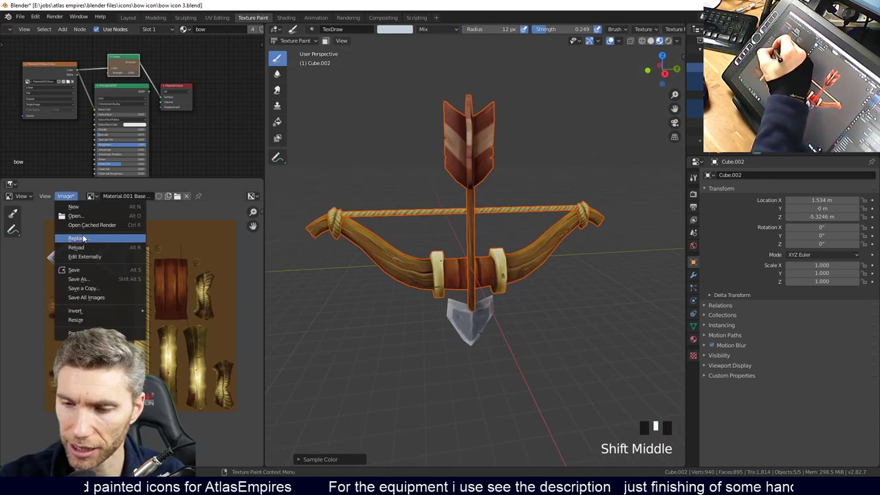
{"action": "left_click", "coordinate": [86, 273]}
{"action": "left_click", "coordinate": [19, 15]}
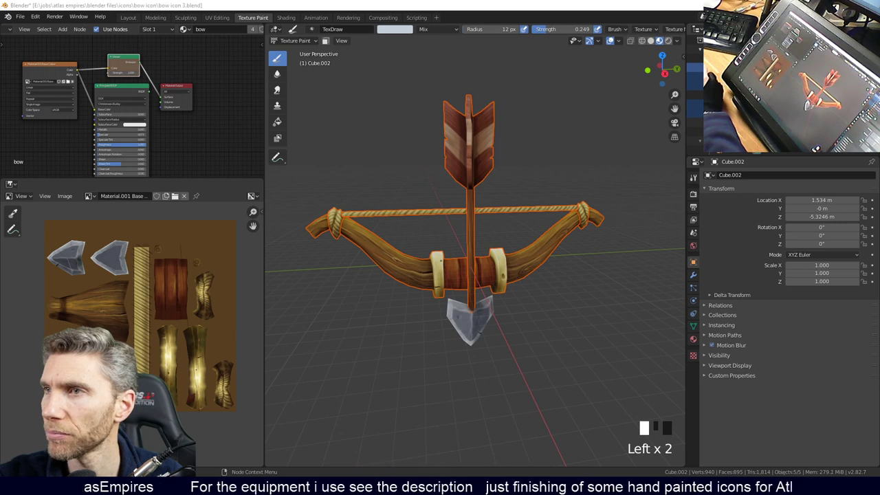
{"action": "key", "text": "ctrl+shift+s"}
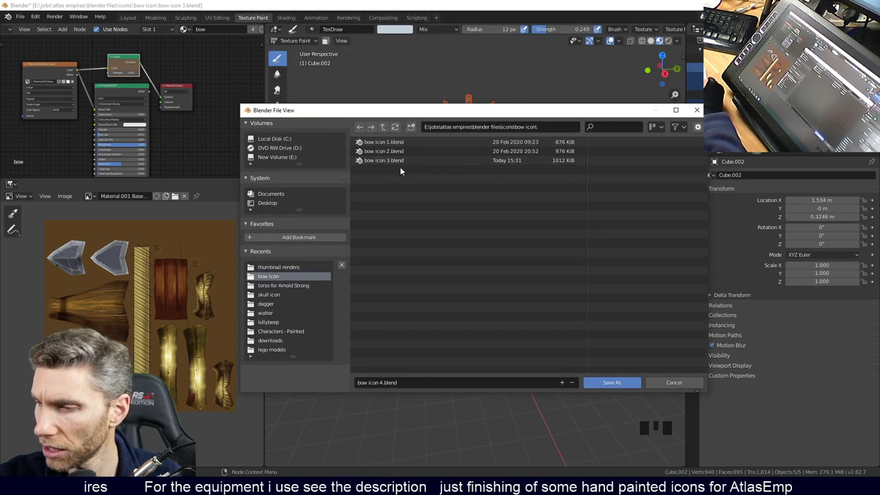
{"action": "left_click", "coordinate": [396, 162]}
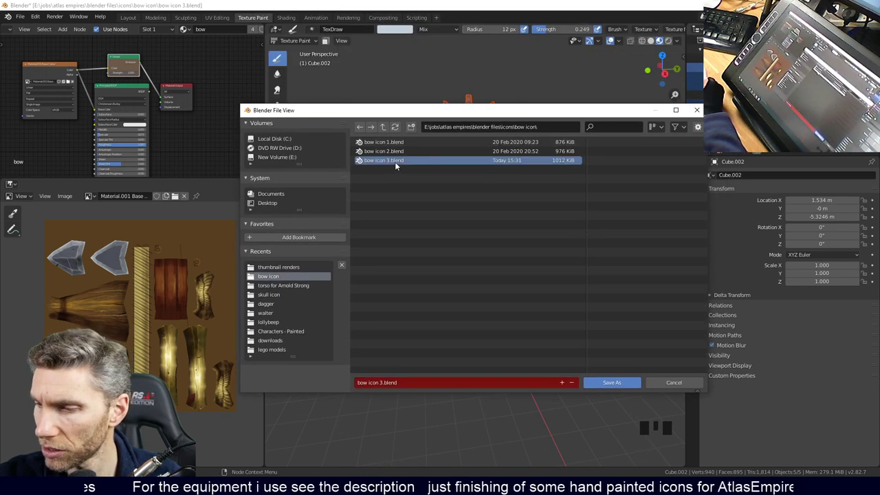
{"action": "left_click", "coordinate": [561, 383]}
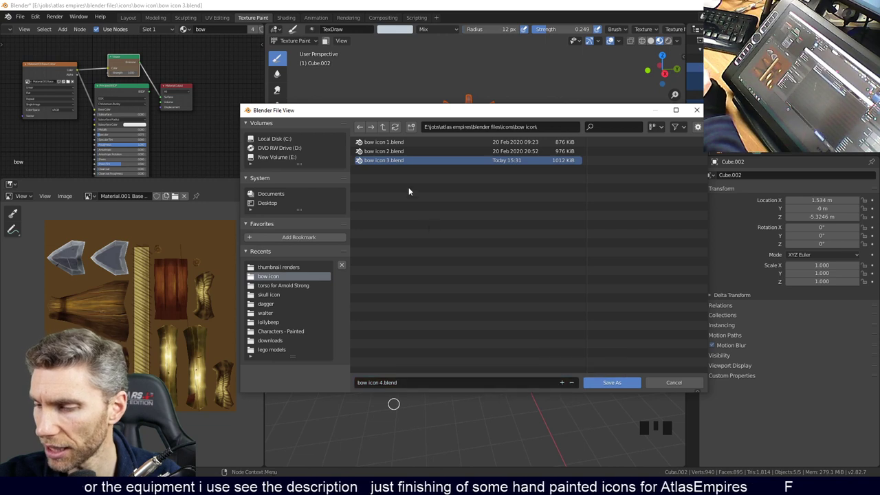
{"action": "left_click", "coordinate": [597, 383]}
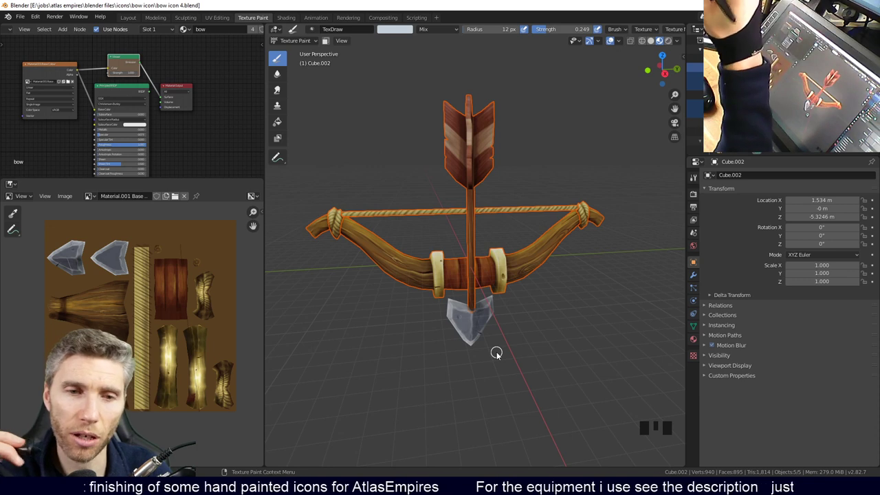
Inspect the finished bow from several angles and save the project as another version named bow icon 5.blend.
{"action": "middle_click_drag", "start_coordinate": [510, 316], "coordinate": [503, 291]}
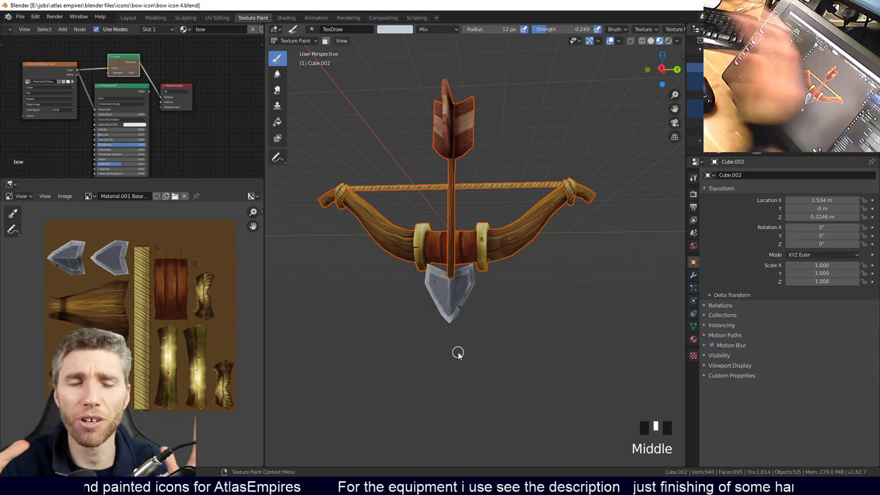
{"action": "middle_click_drag", "start_coordinate": [450, 275], "coordinate": [441, 274]}
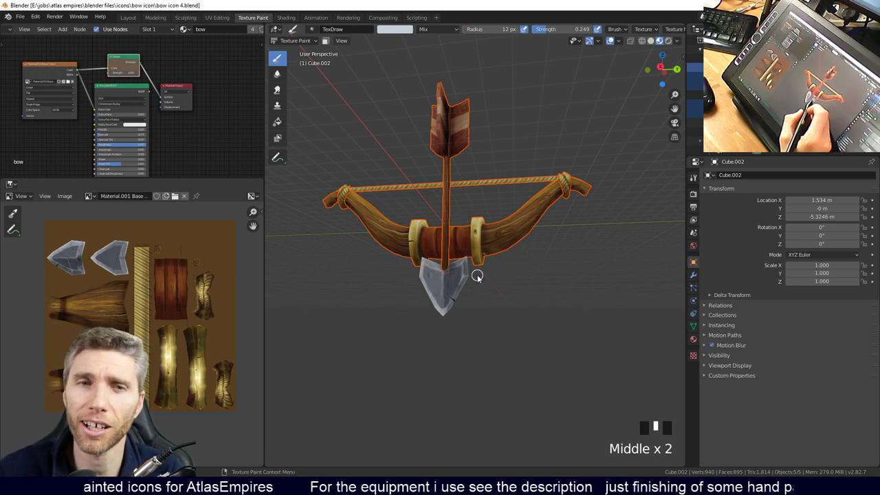
{"action": "middle_click_drag", "start_coordinate": [488, 285], "coordinate": [534, 305]}
{"action": "left_click", "coordinate": [35, 16]}
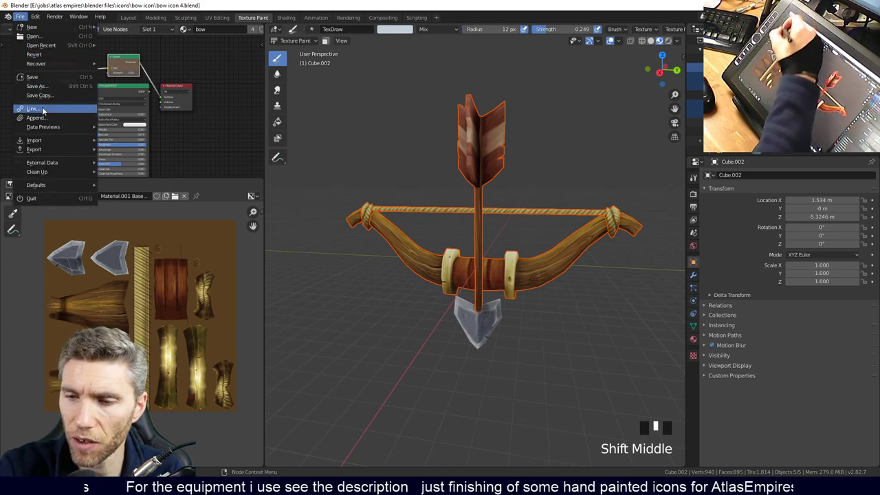
{"action": "left_click", "coordinate": [65, 115]}
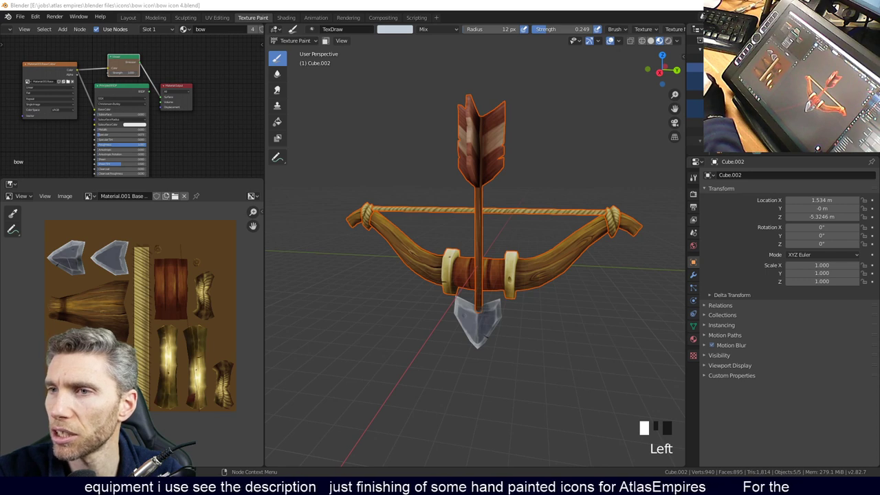
In the Layout workspace, rotate the bow and arrow into a diagonal pose and reframe the camera so they fit its square frame.
{"action": "left_click", "coordinate": [128, 17]}
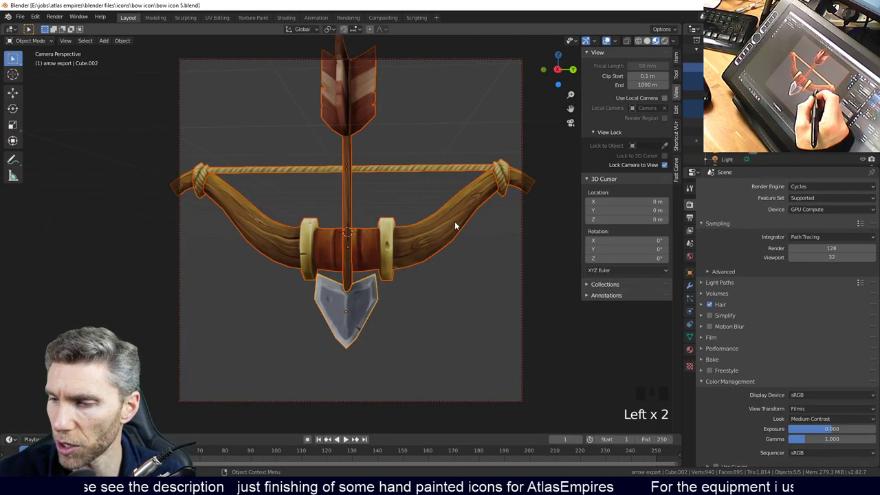
{"action": "middle_click_drag", "start_coordinate": [455, 225], "coordinate": [447, 255], "text": "ctrl"}
{"action": "key", "text": "r"}
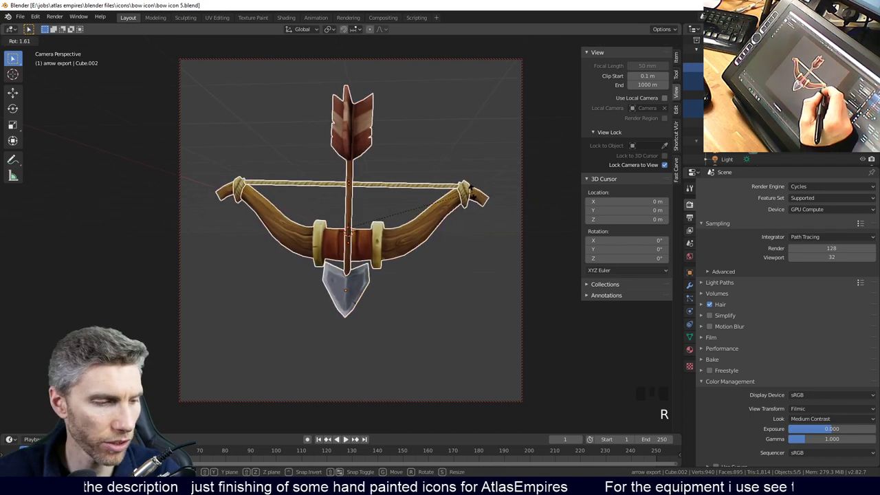
{"action": "key", "text": "y"}
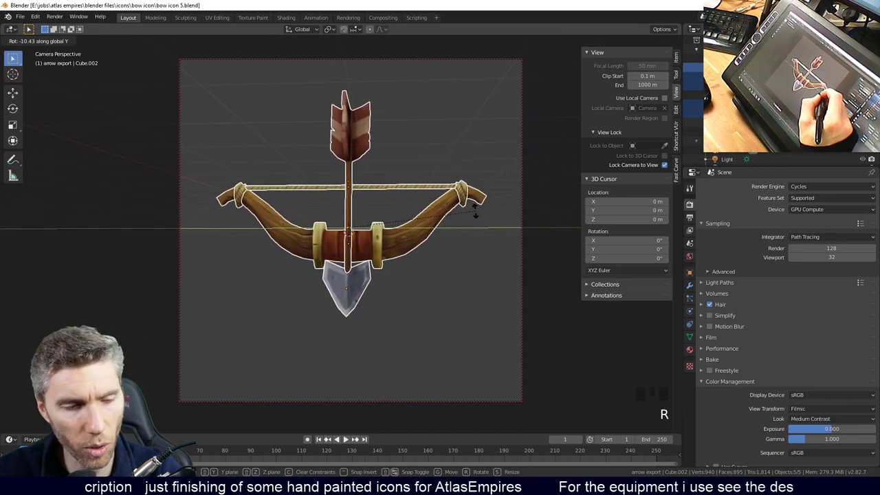
{"action": "left_click", "coordinate": [479, 292]}
{"action": "middle_click_drag", "start_coordinate": [479, 292], "coordinate": [485, 242], "text": "shift"}
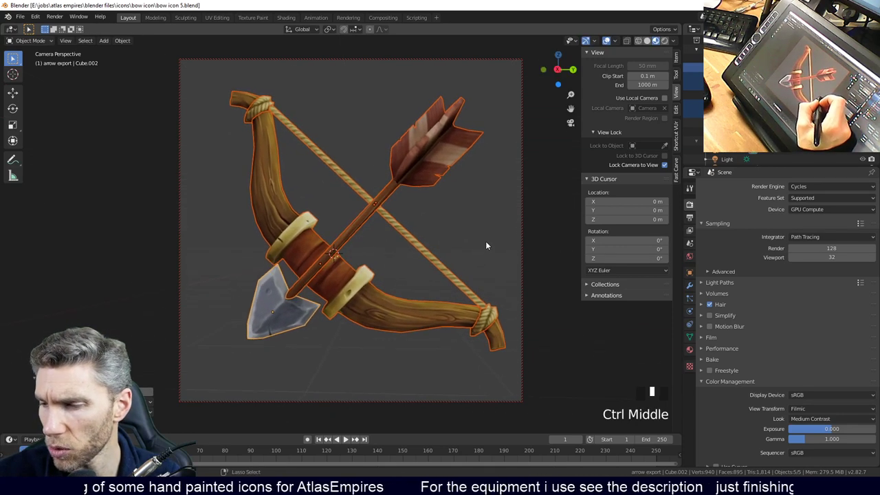
Deselect all objects and render the camera view with Cycles.
{"action": "left_click", "coordinate": [543, 223]}
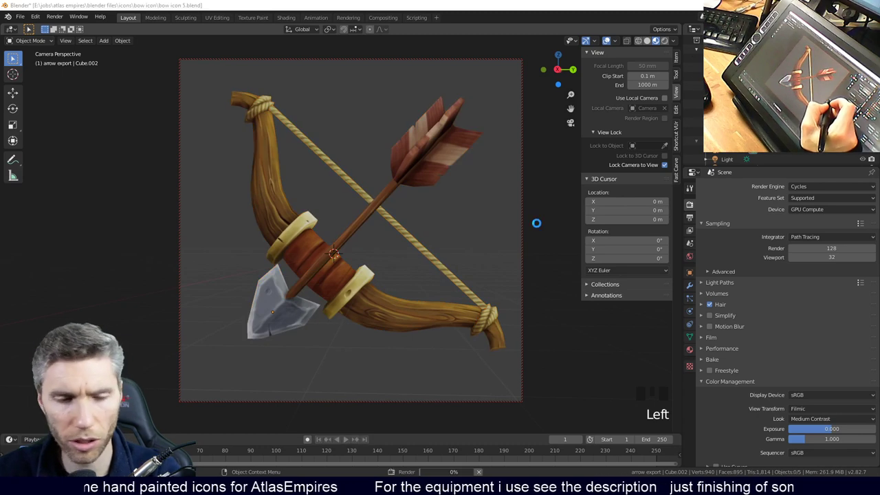
{"action": "key", "text": "F12"}
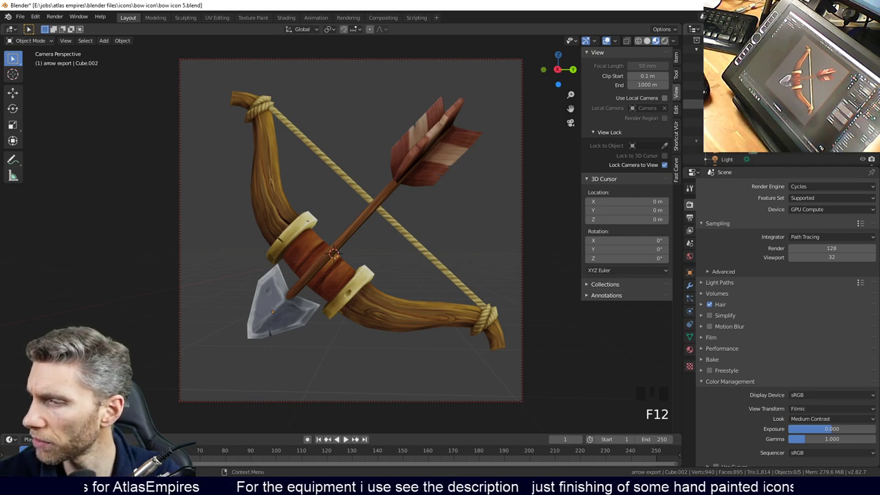
{"action": "key", "text": "Left"}
{"action": "key", "text": "Left"}
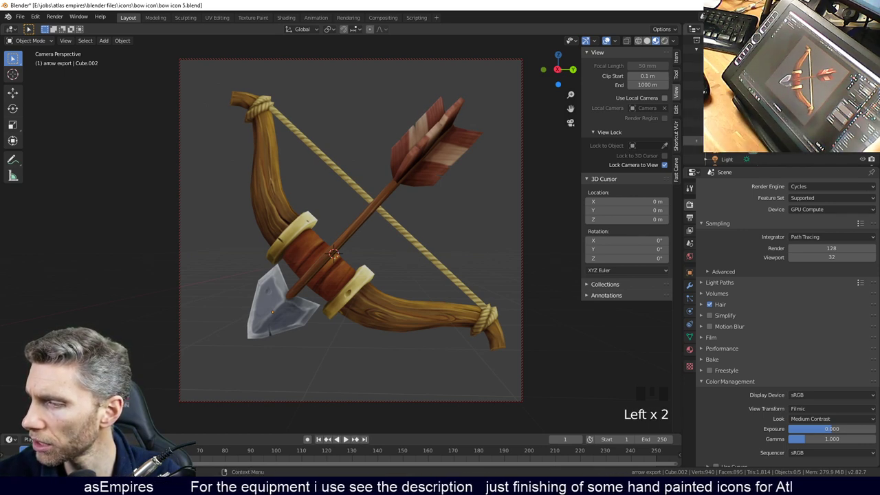
Set the render engine to Eevee, render the diagonal bow and arrow, and close the render window after reviewing it.
{"action": "left_click", "coordinate": [814, 187]}
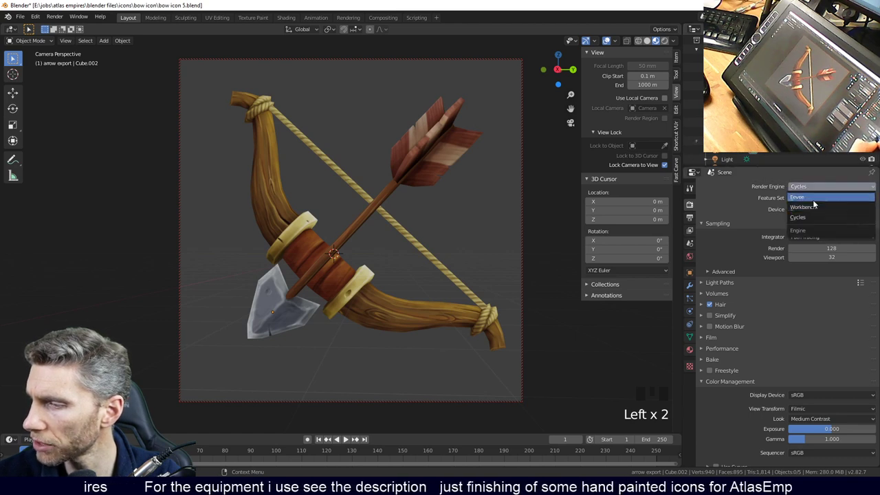
{"action": "left_click", "coordinate": [820, 198]}
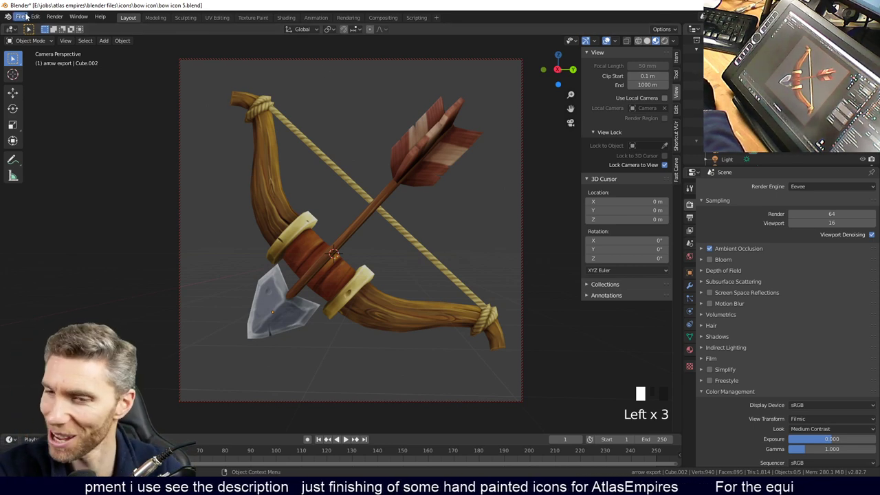
{"action": "key", "text": "F12"}
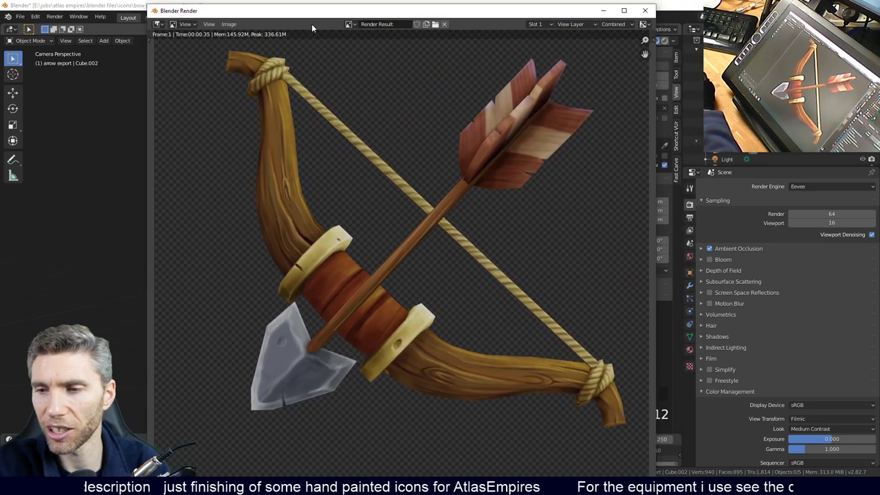
{"action": "mouse_move", "coordinate": [341, 5]}
{"action": "left_mouse_down"}
{"action": "mouse_move", "coordinate": [344, 39]}
{"action": "mouse_move", "coordinate": [337, 7]}
{"action": "left_mouse_up"}
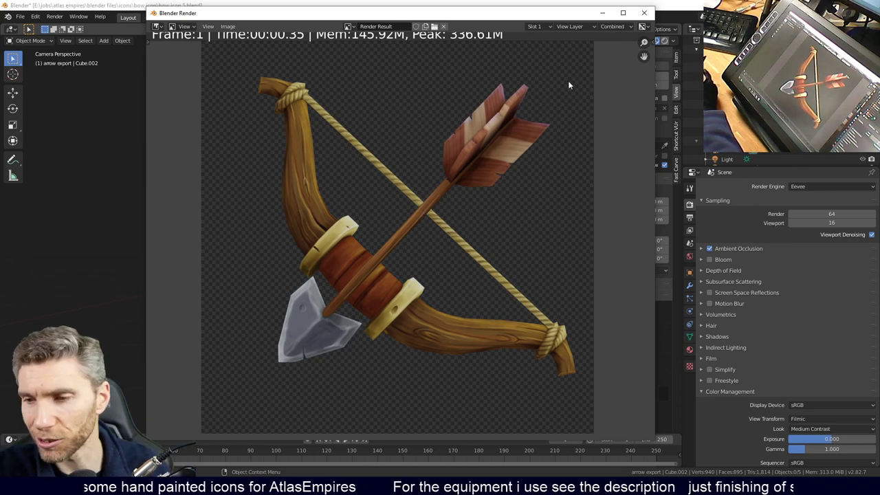
{"action": "left_click", "coordinate": [644, 12]}
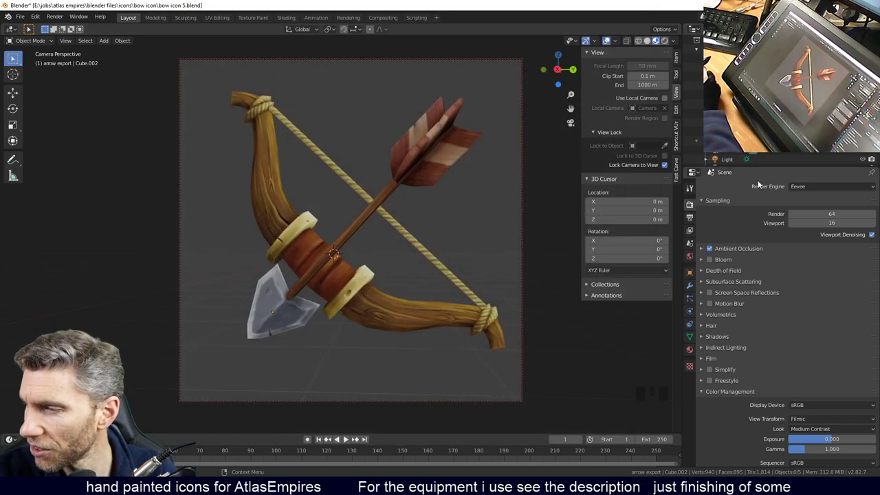
Set the render engine back to Cycles and reopen the existing rendered image.
{"action": "left_click", "coordinate": [797, 186]}
{"action": "left_click", "coordinate": [800, 216]}
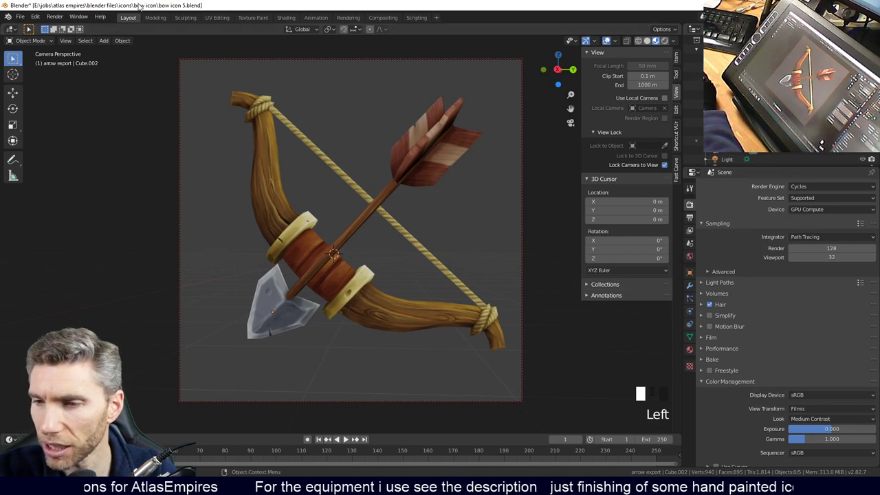
{"action": "left_click", "coordinate": [82, 18]}
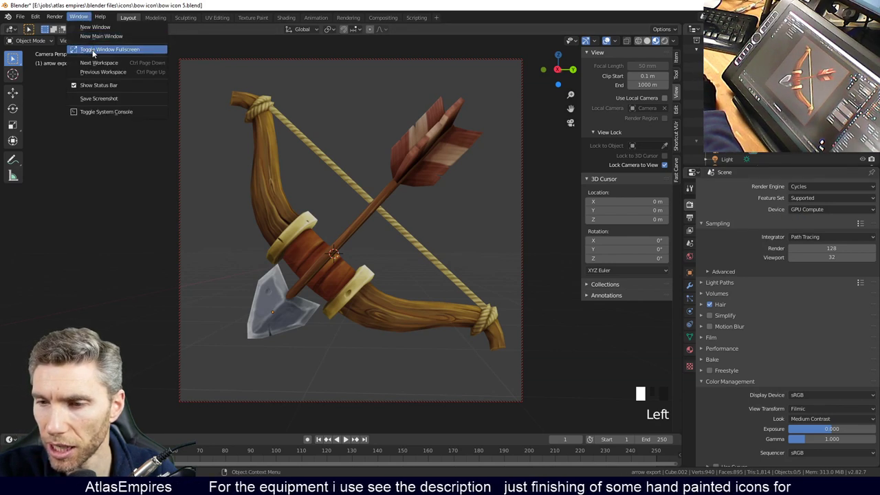
{"action": "left_click", "coordinate": [56, 17]}
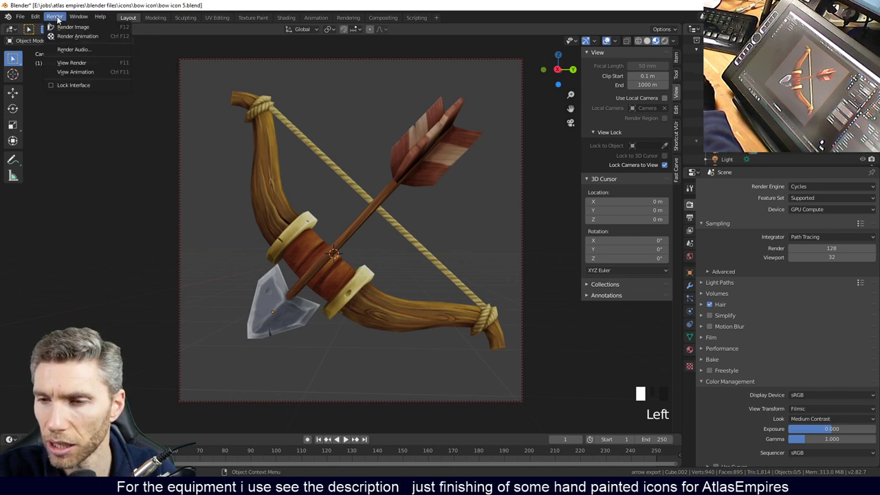
{"action": "key", "text": "Escape"}
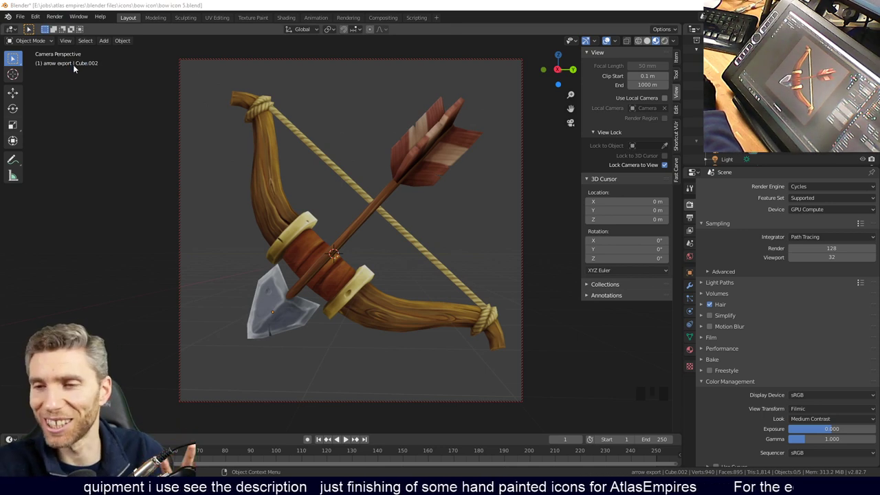
{"action": "key", "text": "F11"}
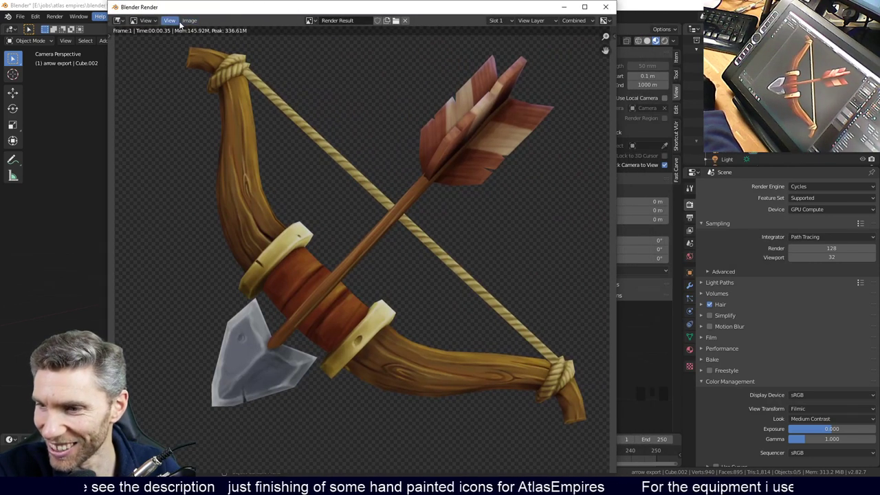
Switch the render window to Slot 2 and render the camera view with Cycles into it.
{"action": "left_click", "coordinate": [495, 21]}
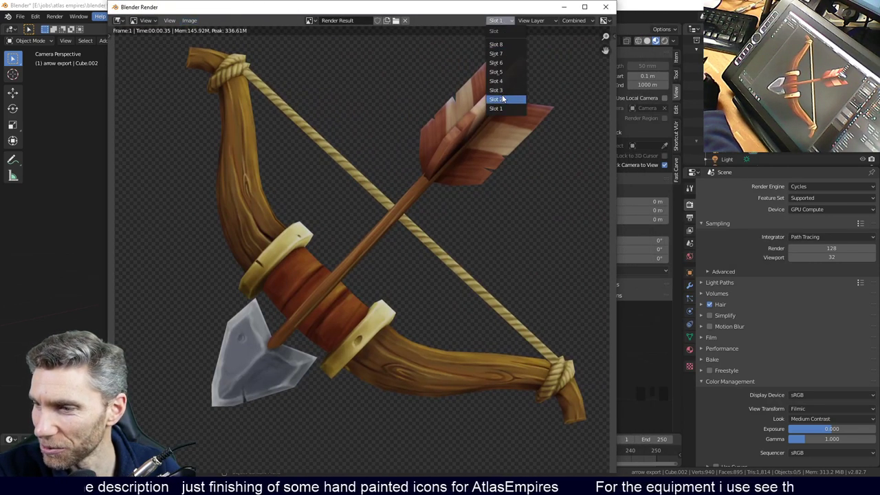
{"action": "left_click", "coordinate": [521, 99]}
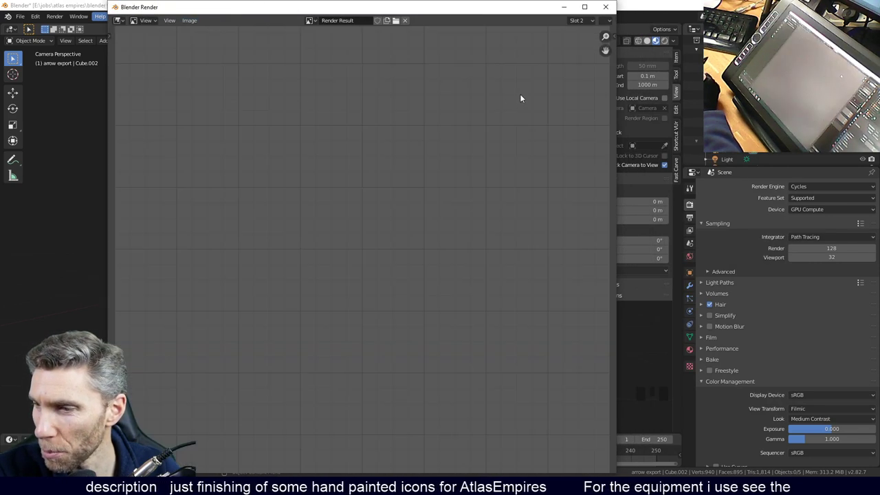
{"action": "left_click", "coordinate": [565, 8]}
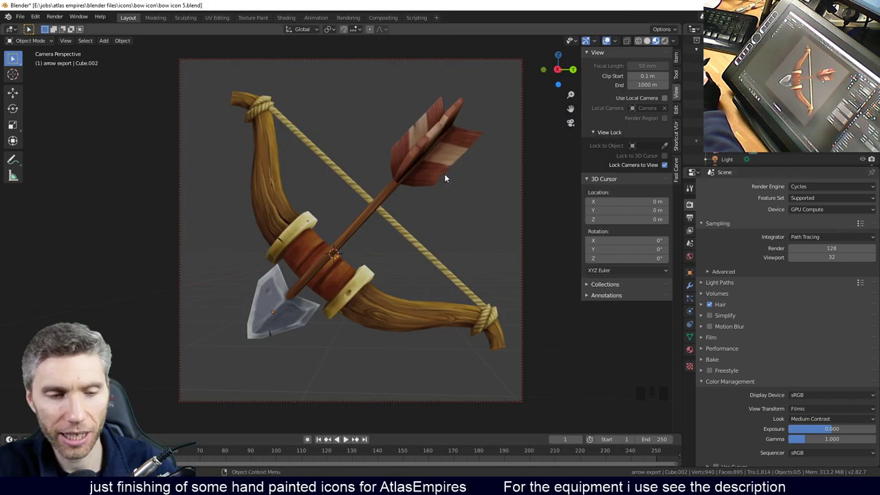
{"action": "key", "text": "F12"}
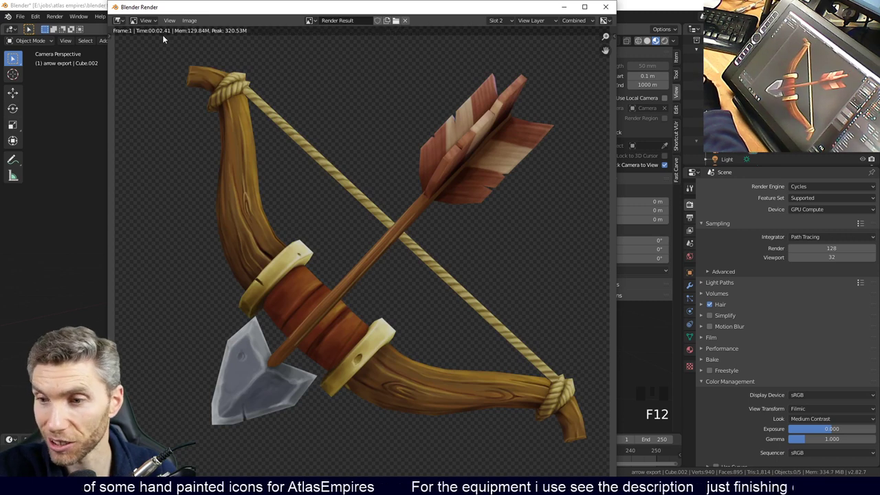
{"action": "mouse_move", "coordinate": [198, 13]}
{"action": "left_mouse_down"}
{"action": "mouse_move", "coordinate": [401, 35]}
{"action": "mouse_move", "coordinate": [210, 71]}
{"action": "mouse_move", "coordinate": [202, 82]}
{"action": "mouse_move", "coordinate": [408, 103]}
{"action": "mouse_move", "coordinate": [443, 81]}
{"action": "left_mouse_up"}
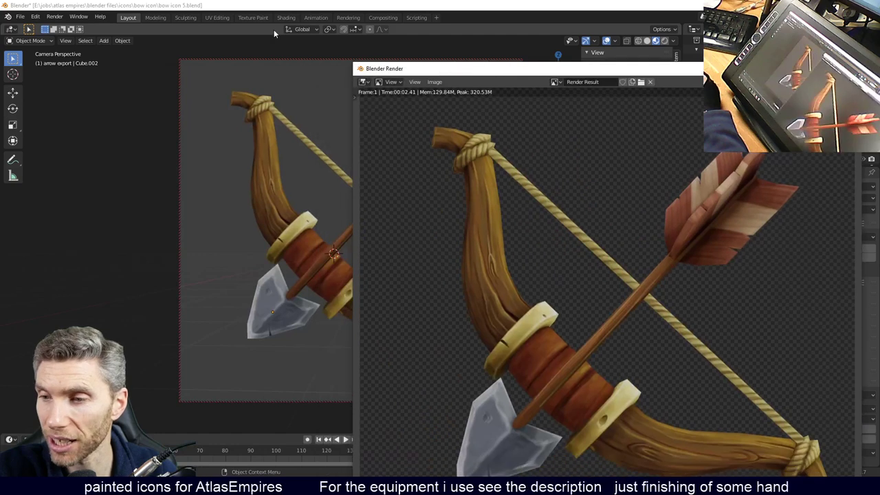
{"action": "left_click", "coordinate": [261, 18]}
{"action": "left_click_drag", "start_coordinate": [121, 60], "coordinate": [121, 57]}
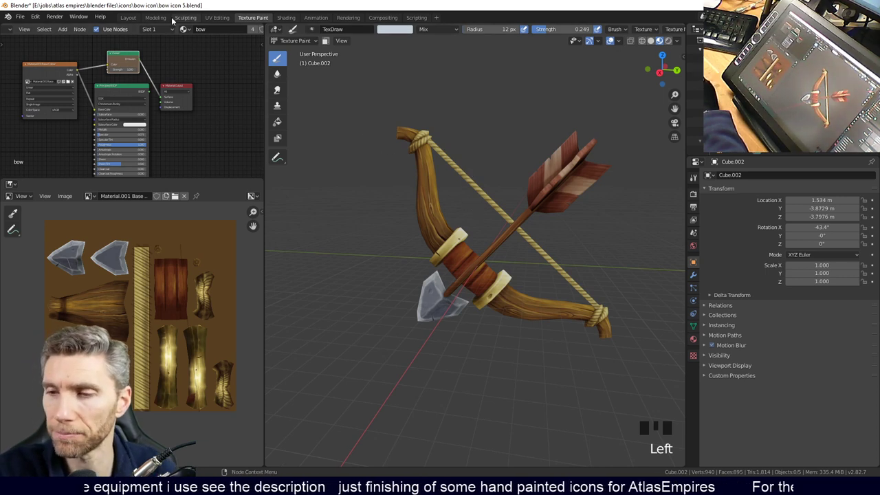
{"action": "left_click", "coordinate": [129, 18]}
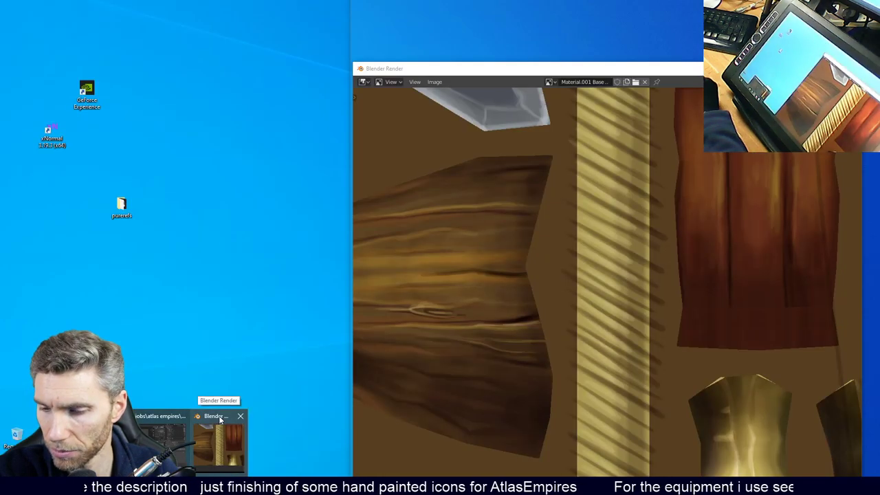
Bring the render window back to the front, reposition it and display the Render Result in it.
{"action": "left_click", "coordinate": [220, 419]}
{"action": "left_click_drag", "start_coordinate": [450, 68], "coordinate": [247, 47]}
{"action": "left_click", "coordinate": [347, 59]}
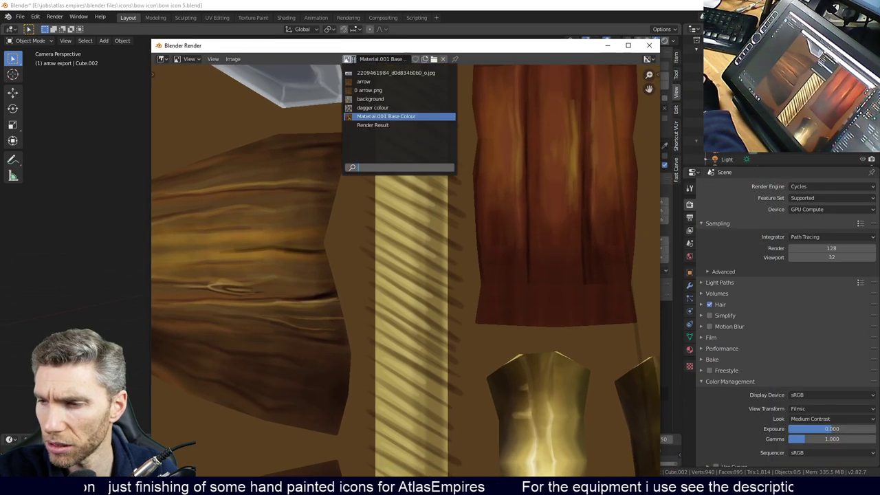
{"action": "left_click", "coordinate": [368, 125]}
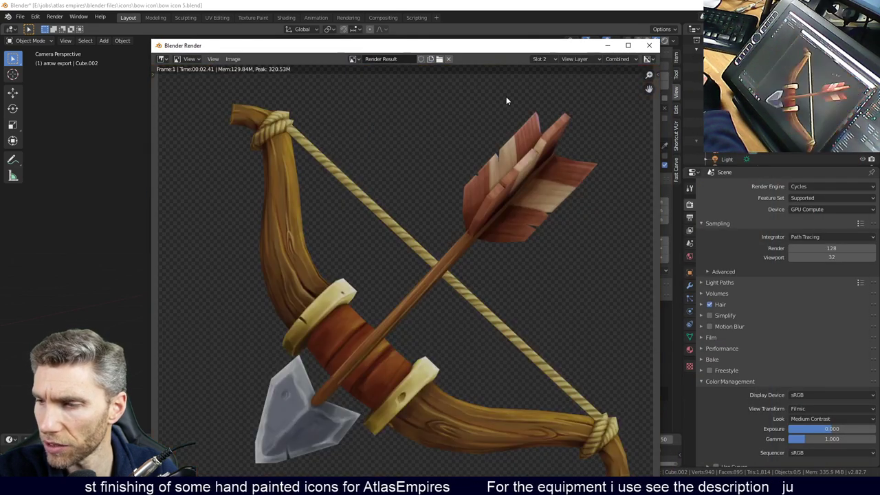
Compare the Slot 1 and Slot 2 renders by switching between them repeatedly, and close the render window.
{"action": "left_click", "coordinate": [550, 59]}
{"action": "left_click", "coordinate": [546, 145]}
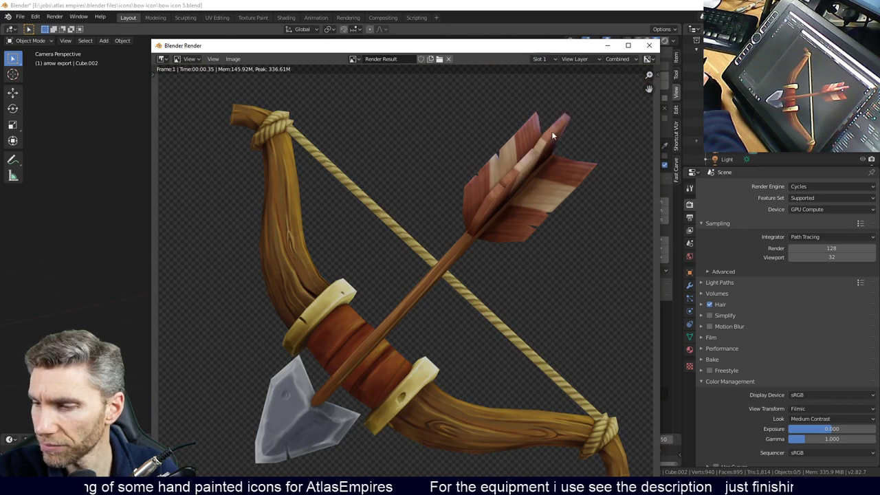
{"action": "left_click", "coordinate": [558, 60]}
{"action": "left_click", "coordinate": [559, 139]}
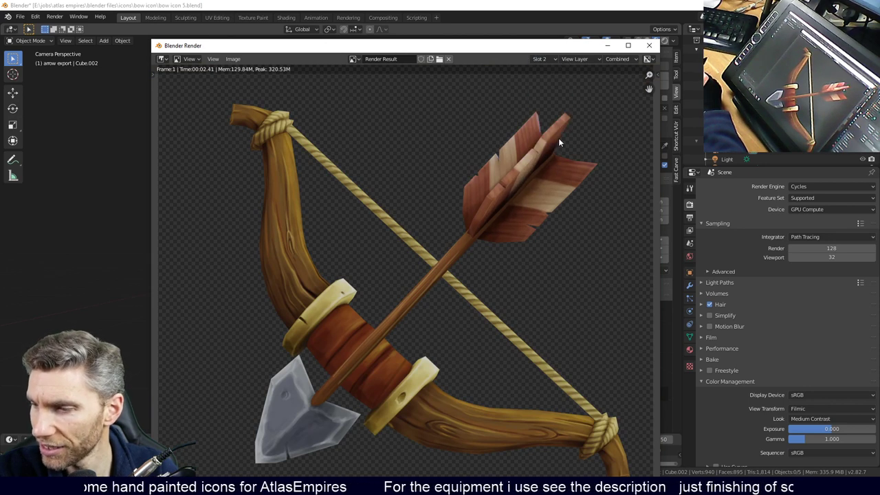
{"action": "left_click", "coordinate": [546, 60]}
{"action": "left_click", "coordinate": [540, 141]}
{"action": "left_click", "coordinate": [552, 60]}
{"action": "left_click", "coordinate": [549, 145]}
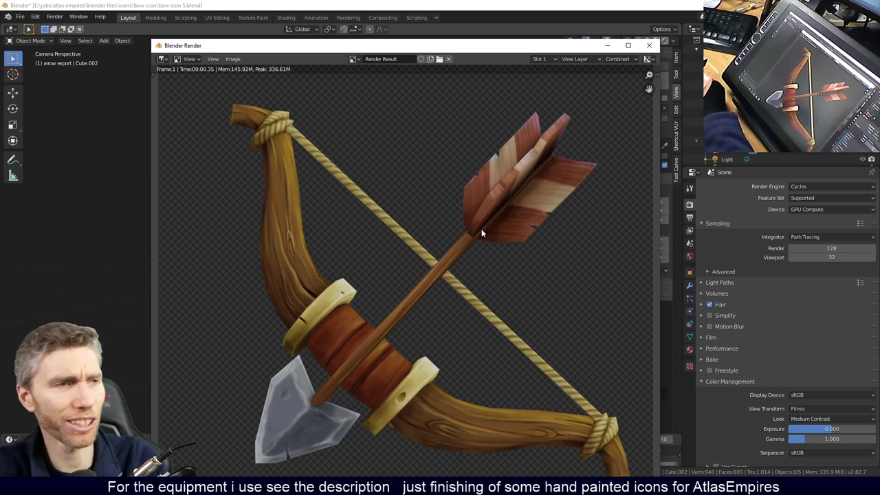
{"action": "left_click", "coordinate": [550, 62]}
{"action": "left_click", "coordinate": [549, 138]}
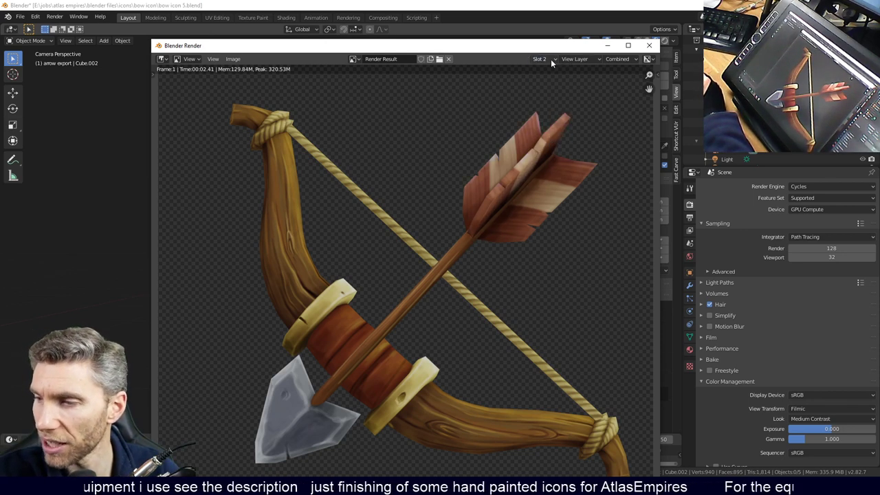
{"action": "left_click", "coordinate": [551, 62]}
{"action": "left_click", "coordinate": [551, 147]}
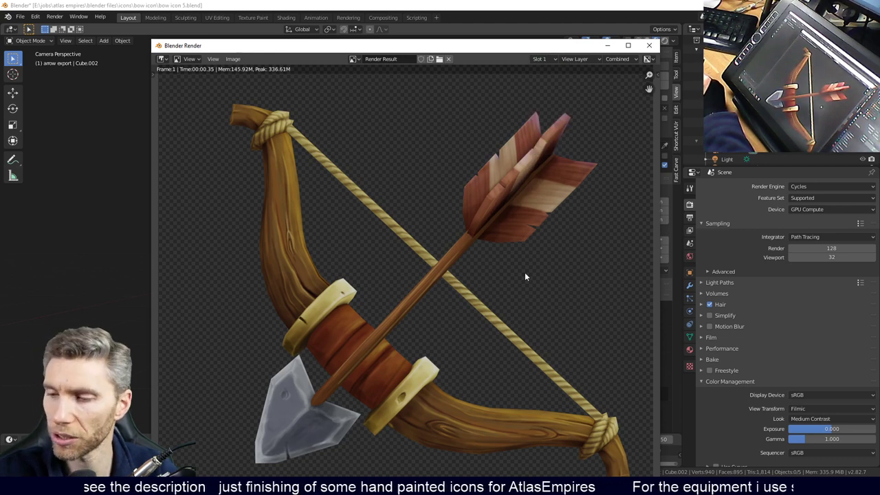
{"action": "left_click_drag", "start_coordinate": [485, 54], "coordinate": [467, 21]}
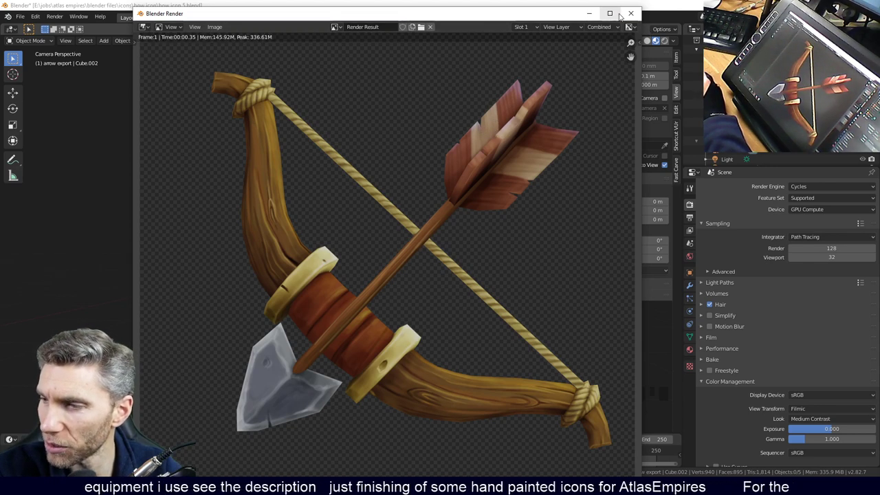
{"action": "key", "text": "Escape"}
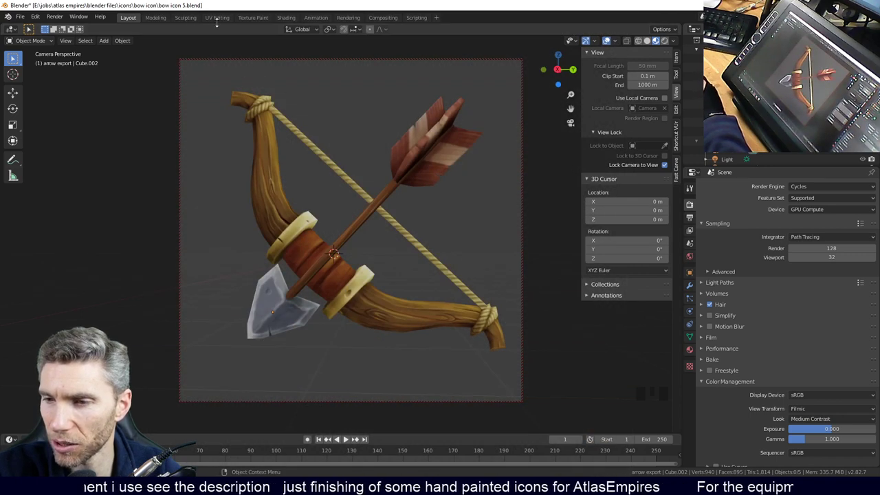
In the Shading workspace, select the arrow, enable viewport overlays and preview its arrow image texture directly through the Material Output.
{"action": "left_click", "coordinate": [287, 18]}
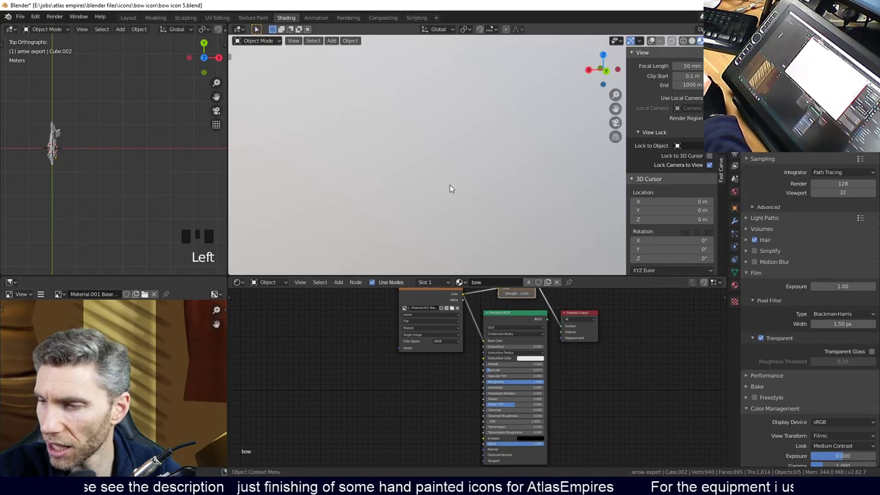
{"action": "mouse_move", "coordinate": [452, 182]}
{"action": "middle_mouse_down"}
{"action": "mouse_move", "coordinate": [465, 161]}
{"action": "mouse_move", "coordinate": [515, 173]}
{"action": "mouse_move", "coordinate": [507, 178]}
{"action": "middle_mouse_up"}
{"action": "scroll", "coordinate": [507, 177], "scroll_direction": "up", "scroll_amount": 5}
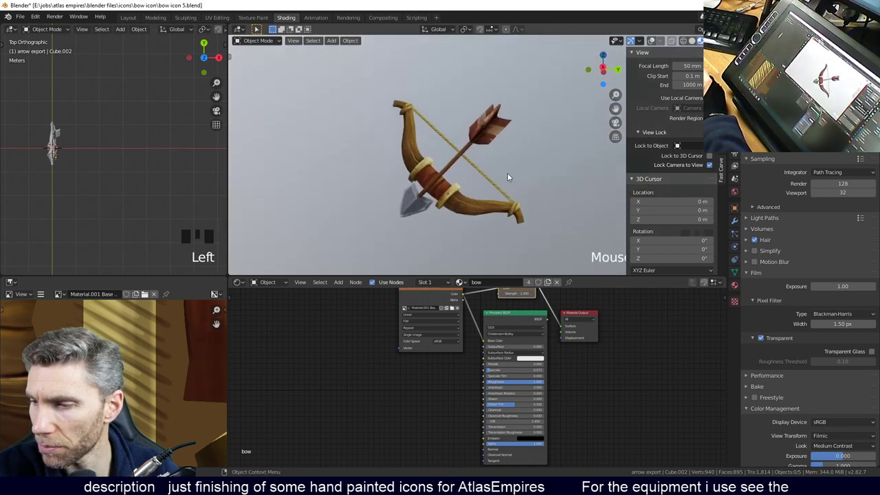
{"action": "left_click", "coordinate": [492, 131]}
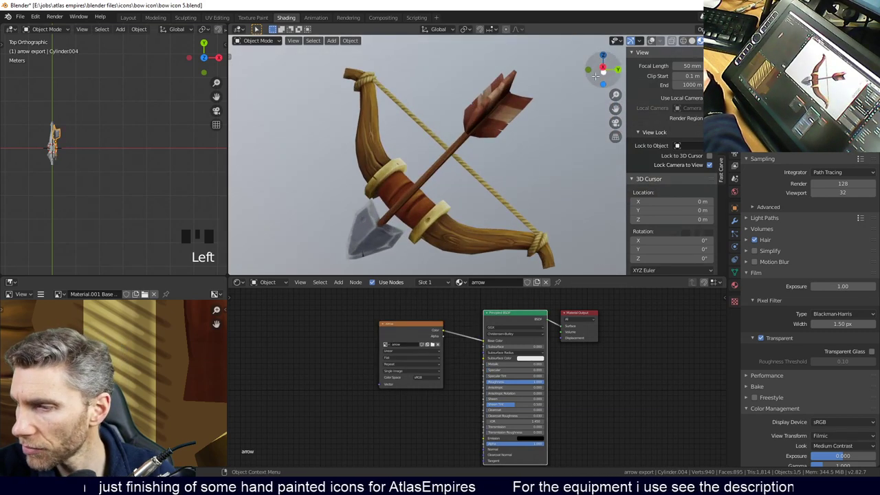
{"action": "left_click", "coordinate": [651, 41]}
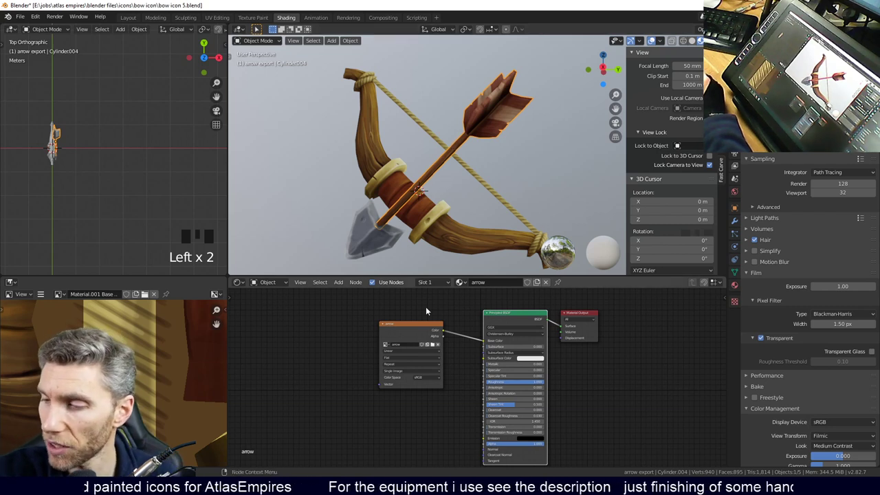
{"action": "left_click", "coordinate": [421, 327], "text": "ctrl+shift"}
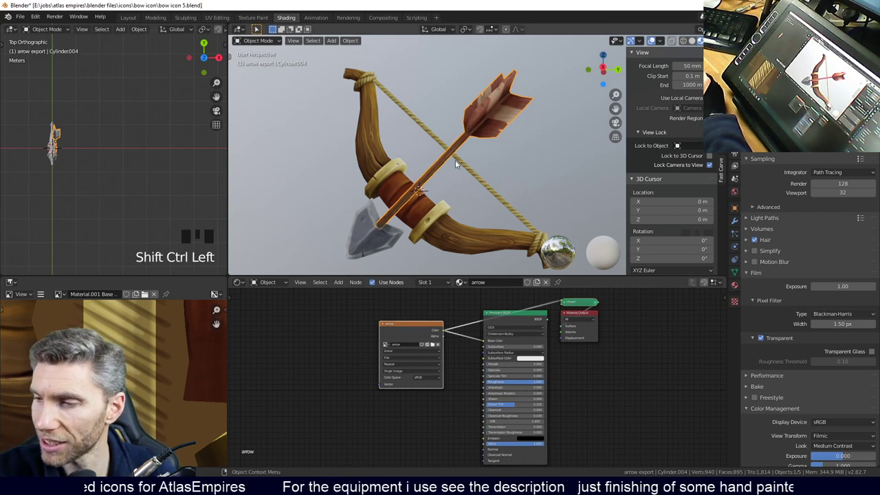
Render the camera view again with the unlit arrow material, move the render window aside and show the output properties.
{"action": "key", "text": "F12"}
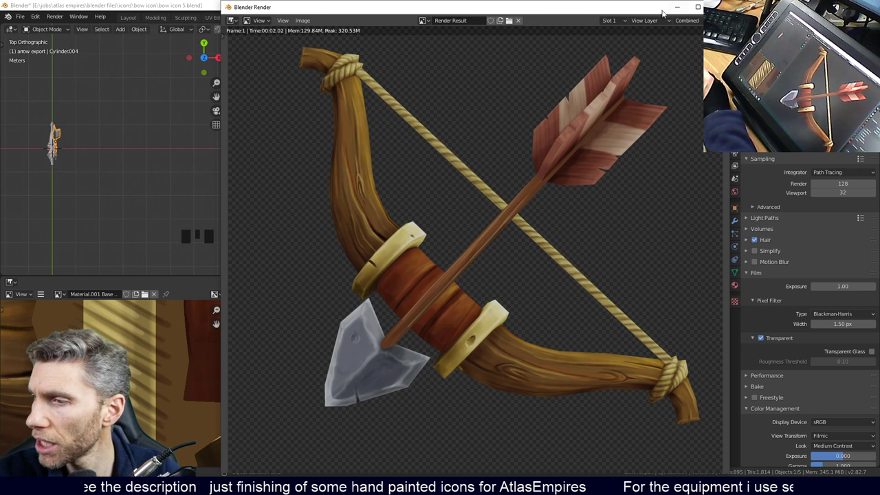
{"action": "left_click_drag", "start_coordinate": [651, 12], "coordinate": [461, 12]}
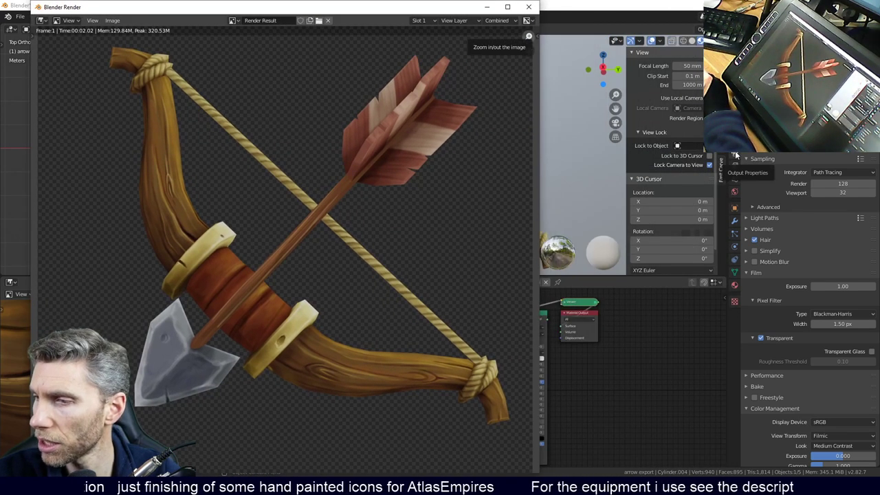
{"action": "left_click", "coordinate": [735, 156]}
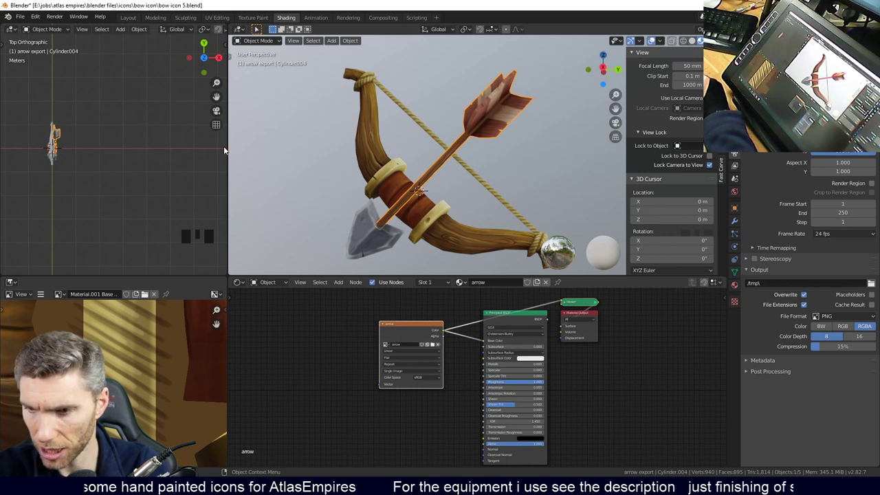
Widen the top-view area, hide the main viewport's sidebar, and turn the widened area into an Image Editor showing the Render Result.
{"action": "left_click_drag", "start_coordinate": [227, 149], "coordinate": [343, 150]}
{"action": "key", "text": "n"}
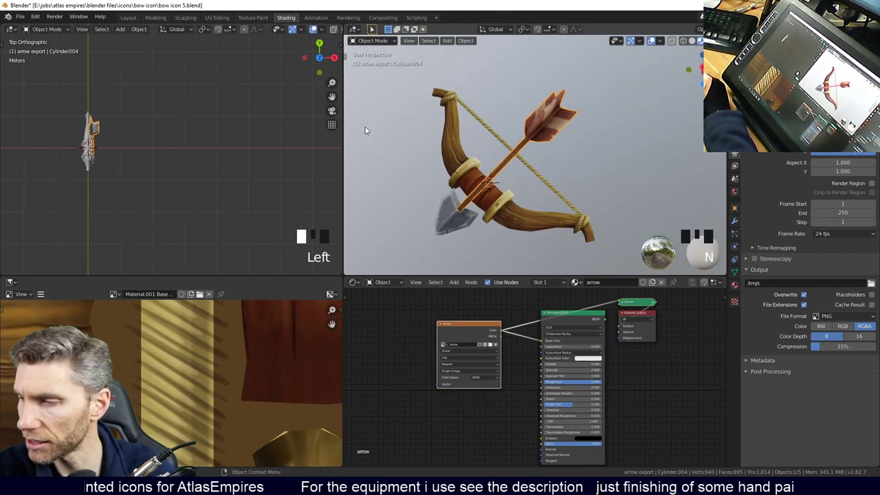
{"action": "left_click", "coordinate": [11, 29]}
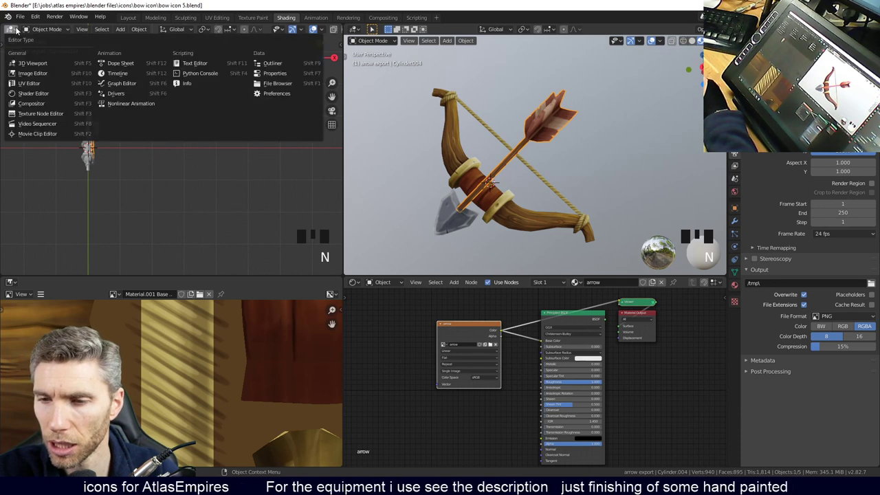
{"action": "left_click", "coordinate": [23, 73]}
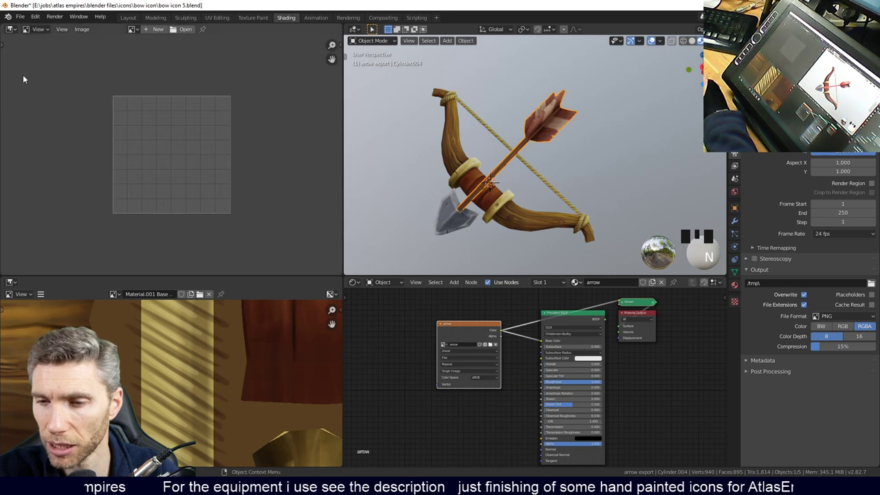
{"action": "left_click", "coordinate": [131, 29]}
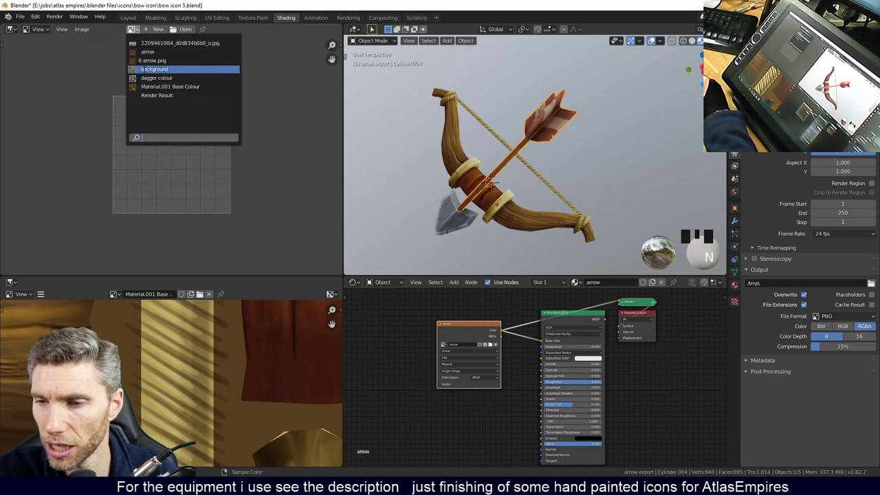
{"action": "left_click", "coordinate": [157, 95]}
{"action": "scroll", "coordinate": [191, 158], "scroll_direction": "down", "scroll_amount": 2}
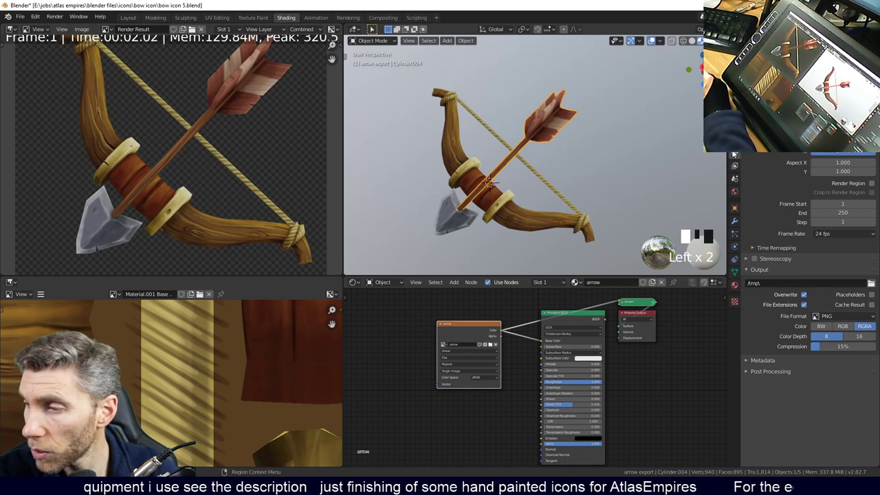
In the render properties' Color Management, set the Look to High Contrast and fit the rendered image in the Image Editor.
{"action": "scroll", "coordinate": [833, 267], "scroll_direction": "up", "scroll_amount": 1, "text": "ctrl"}
{"action": "scroll", "coordinate": [833, 267], "scroll_direction": "down", "scroll_amount": 2}
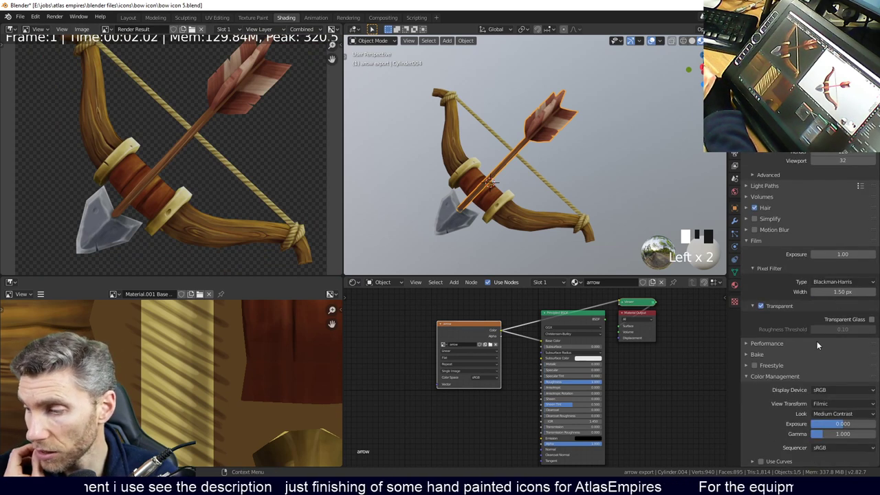
{"action": "left_click", "coordinate": [837, 414]}
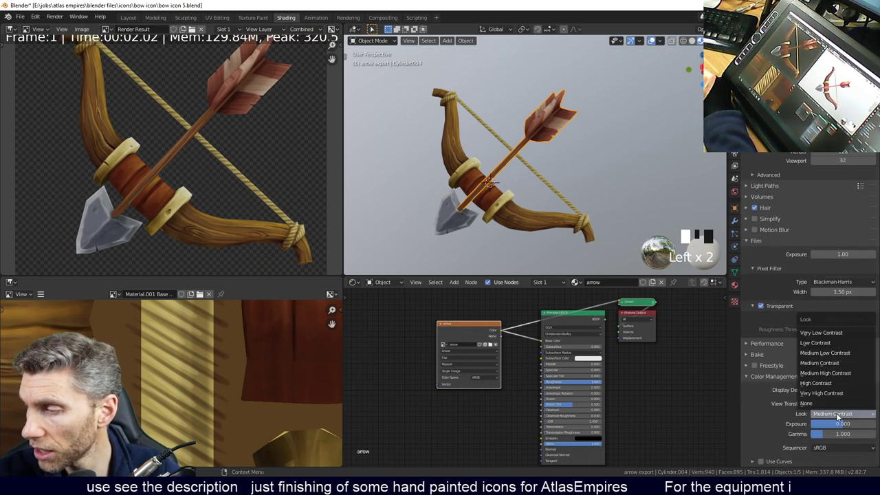
{"action": "left_click", "coordinate": [832, 382]}
{"action": "scroll", "coordinate": [230, 196], "scroll_direction": "down", "scroll_amount": 1}
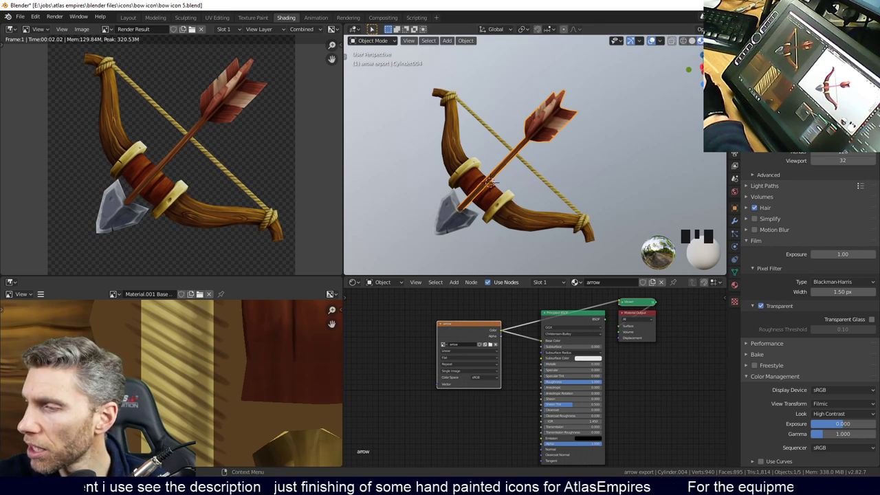
Unhide all hidden objects and inspect the bow and arrow against its round background frame.
{"action": "key", "text": "alt+h"}
{"action": "middle_click_drag", "start_coordinate": [550, 165], "coordinate": [572, 165]}
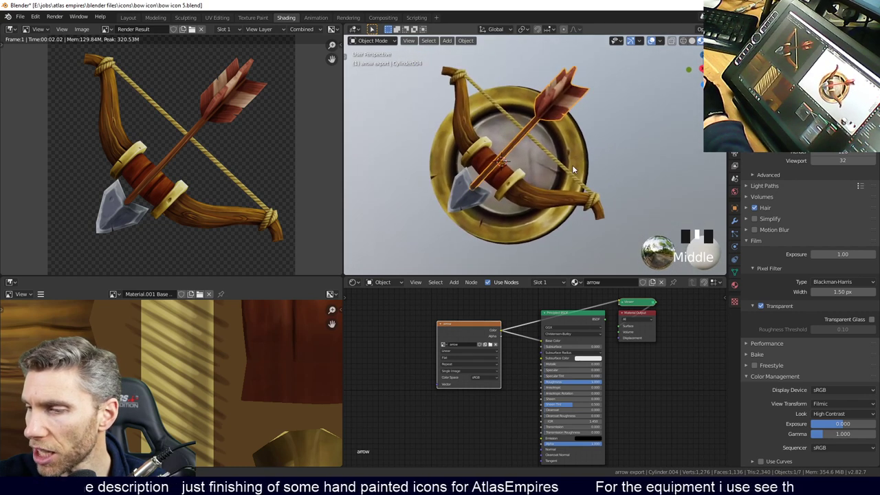
{"action": "key", "text": "KP_Decimal"}
{"action": "scroll", "coordinate": [529, 171], "scroll_direction": "down", "scroll_amount": 2}
{"action": "middle_click_drag", "start_coordinate": [529, 171], "coordinate": [544, 183]}
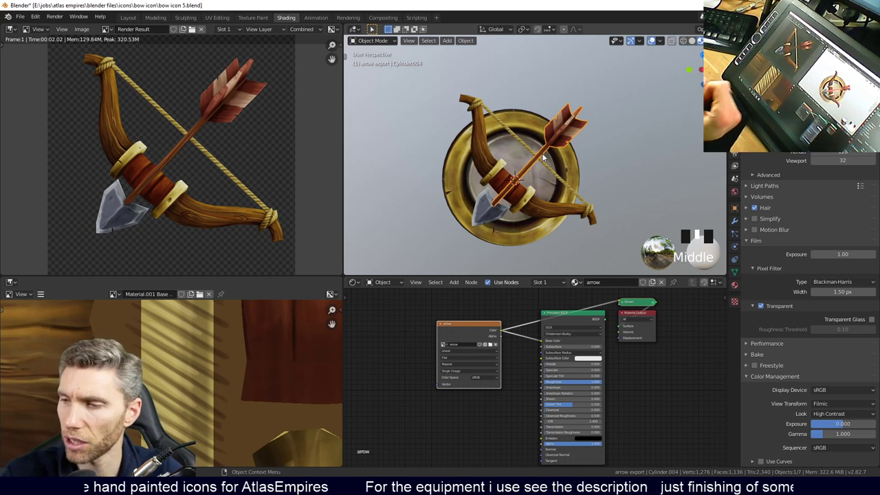
{"action": "middle_click_drag", "start_coordinate": [543, 158], "coordinate": [581, 196]}
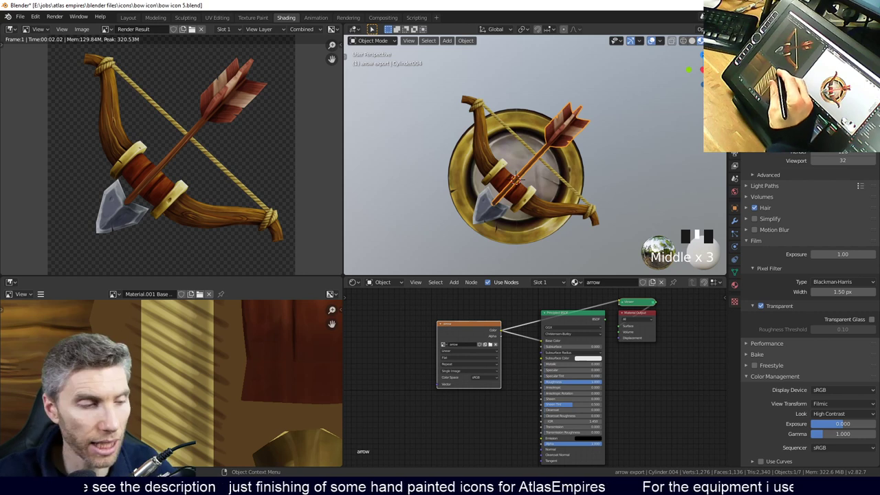
Bring the whole bow texture into view and save the bow icon 5 Blender file.
{"action": "scroll", "coordinate": [259, 357], "scroll_direction": "down", "scroll_amount": 5}
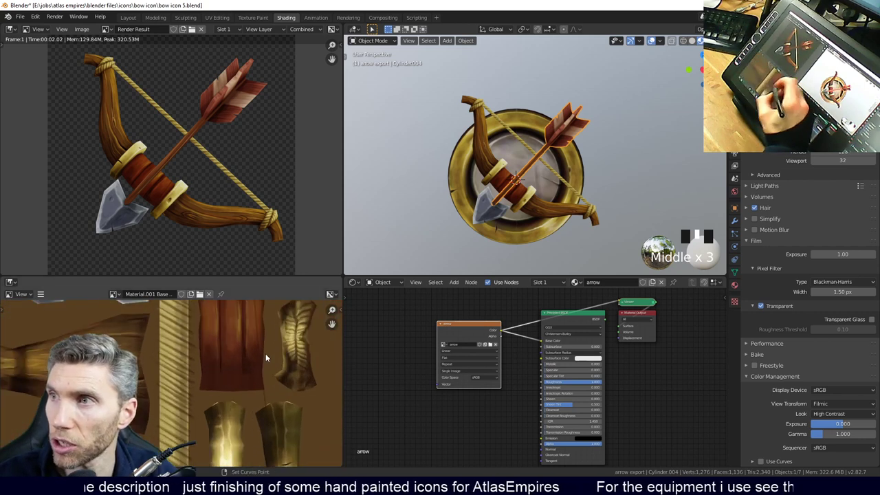
{"action": "scroll", "coordinate": [267, 409], "scroll_direction": "down", "scroll_amount": 1}
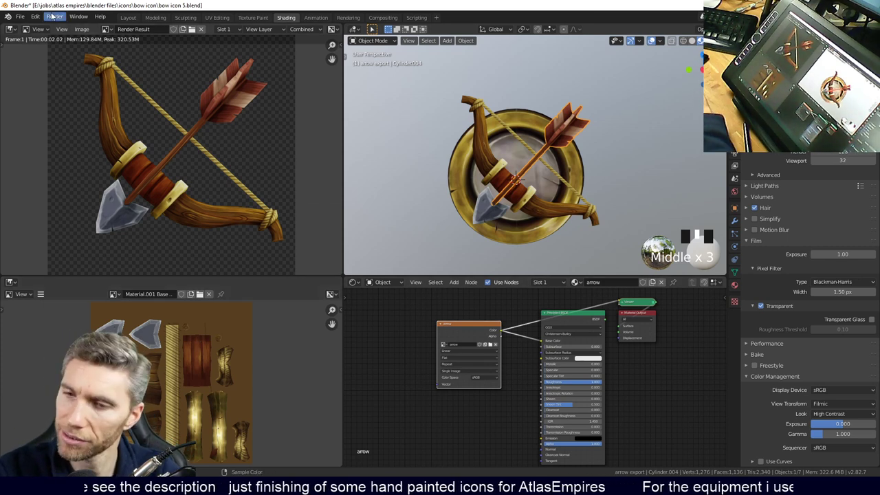
{"action": "left_click", "coordinate": [23, 17]}
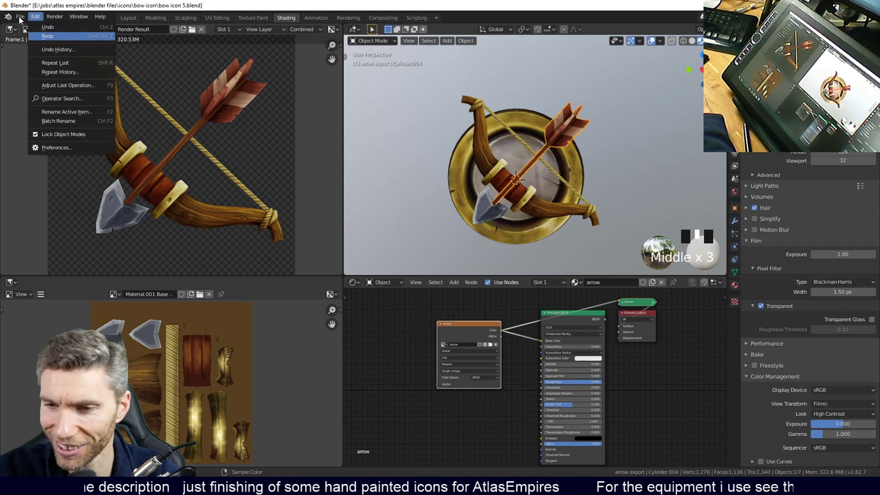
{"action": "left_click", "coordinate": [29, 26]}
{"action": "left_click", "coordinate": [21, 16]}
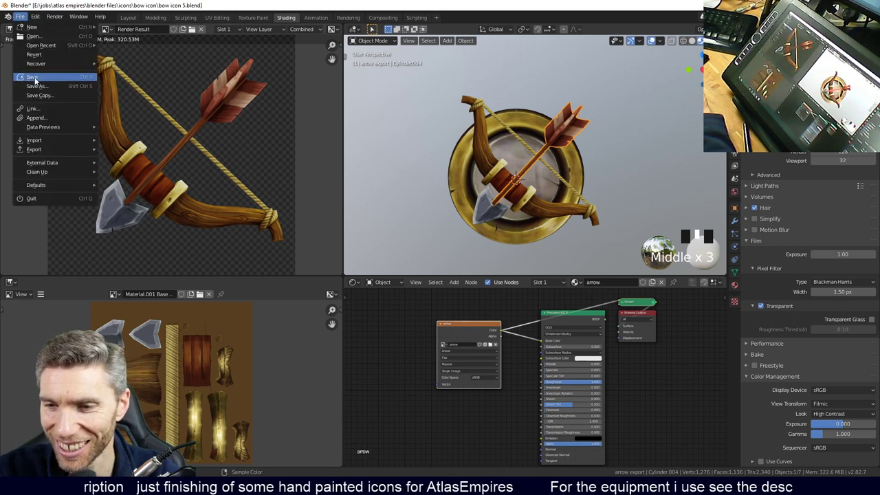
{"action": "left_click", "coordinate": [31, 79]}
Switch to the Texture Paint workspace and save the arrow texture image.
{"action": "left_click", "coordinate": [41, 294]}
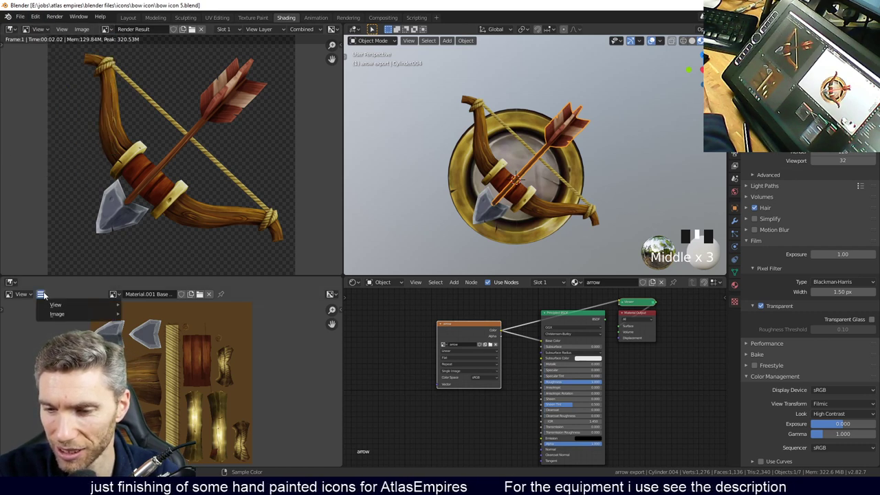
{"action": "mouse_move", "coordinate": [103, 314]}
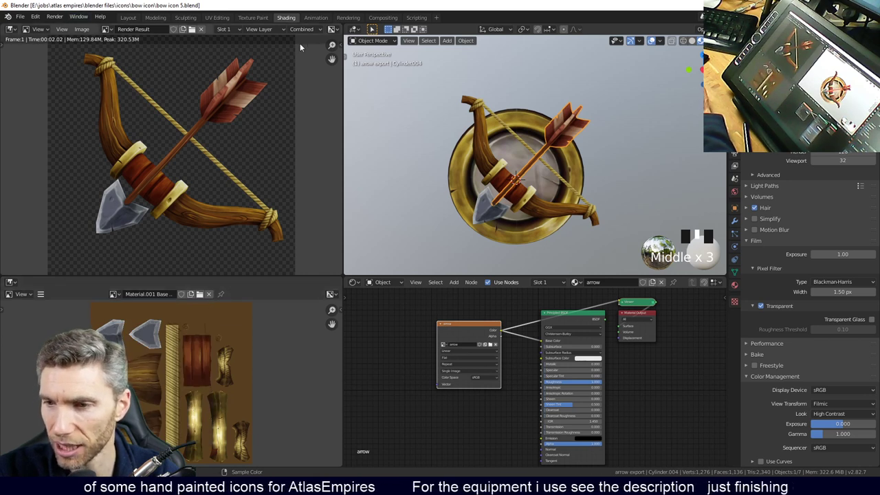
{"action": "left_click", "coordinate": [253, 17]}
{"action": "left_click", "coordinate": [64, 195]}
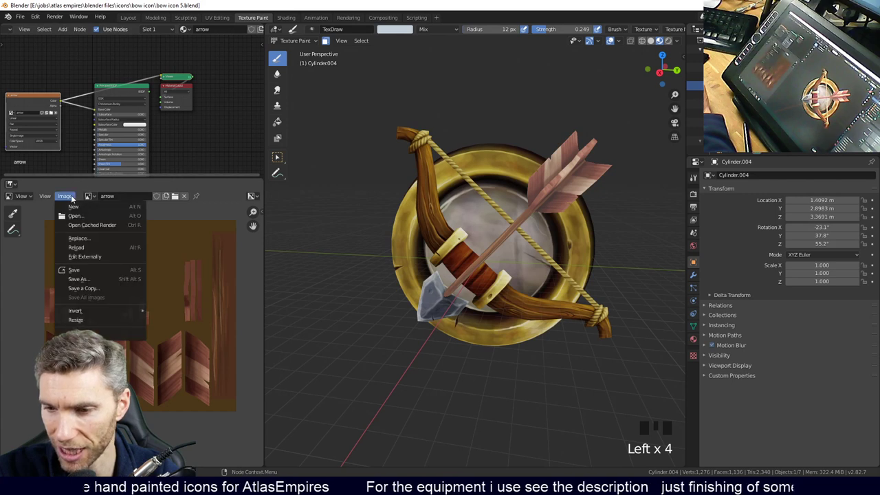
{"action": "left_click", "coordinate": [77, 270]}
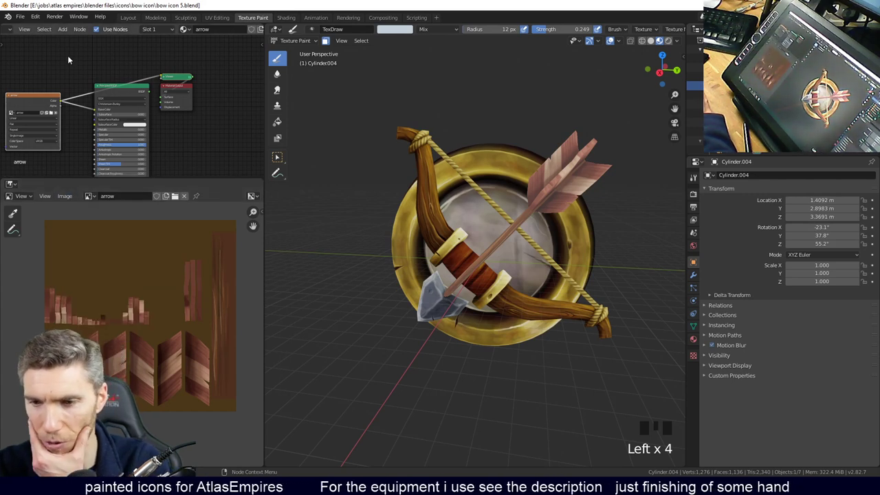
Open the recent file torso 4.blend, saving the changes to bow icon 5 before closing it.
{"action": "left_click", "coordinate": [20, 17]}
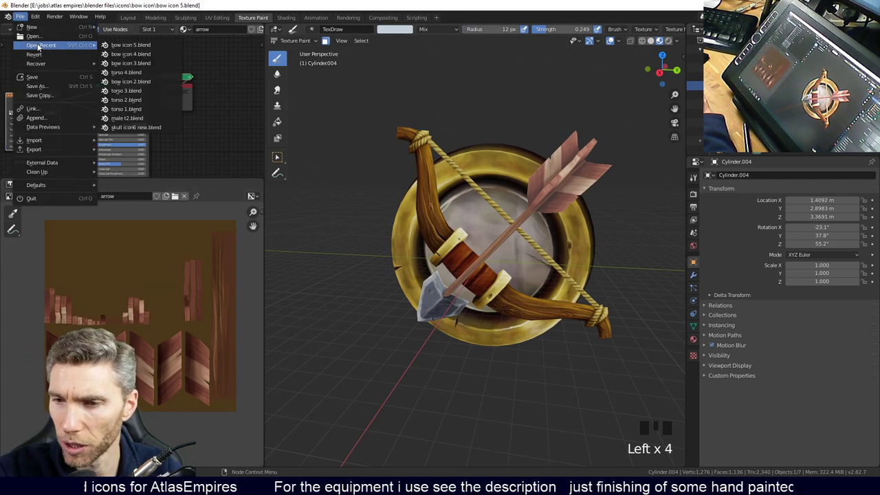
{"action": "mouse_move", "coordinate": [41, 45]}
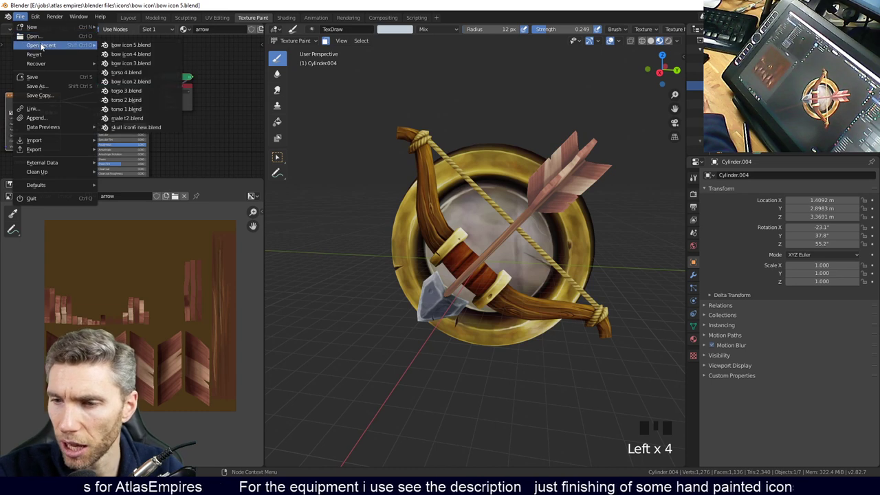
{"action": "left_click", "coordinate": [140, 73]}
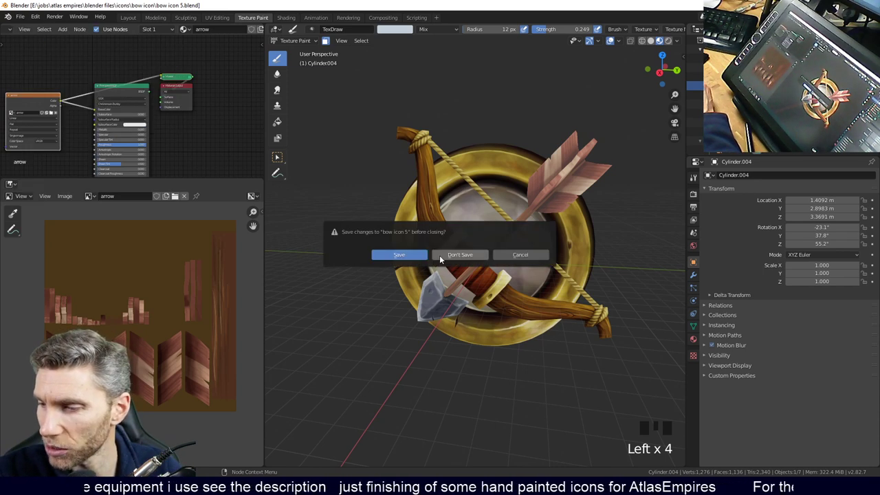
{"action": "left_click", "coordinate": [399, 255]}
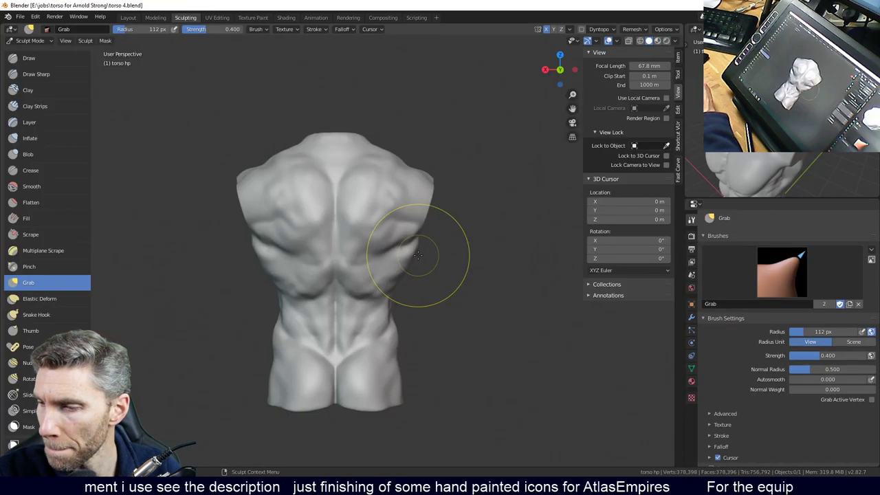
In the Layout workspace, unhide the torso reference image and move it up beside the sculpt to about X 4.24 m, Y 1.74 m, Z 4.28 m.
{"action": "mouse_move", "coordinate": [287, 306]}
{"action": "middle_mouse_down"}
{"action": "mouse_move", "coordinate": [409, 283]}
{"action": "mouse_move", "coordinate": [415, 297]}
{"action": "mouse_move", "coordinate": [367, 296]}
{"action": "mouse_move", "coordinate": [426, 297]}
{"action": "mouse_move", "coordinate": [312, 299]}
{"action": "mouse_move", "coordinate": [329, 290]}
{"action": "mouse_move", "coordinate": [357, 293]}
{"action": "mouse_move", "coordinate": [318, 297]}
{"action": "mouse_move", "coordinate": [500, 303]}
{"action": "mouse_move", "coordinate": [418, 298]}
{"action": "middle_mouse_up"}
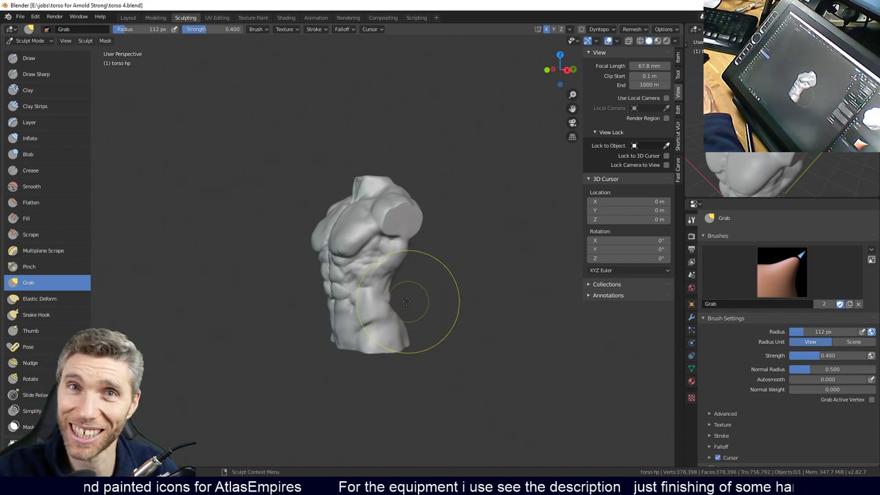
{"action": "middle_click_drag", "start_coordinate": [428, 296], "coordinate": [441, 300]}
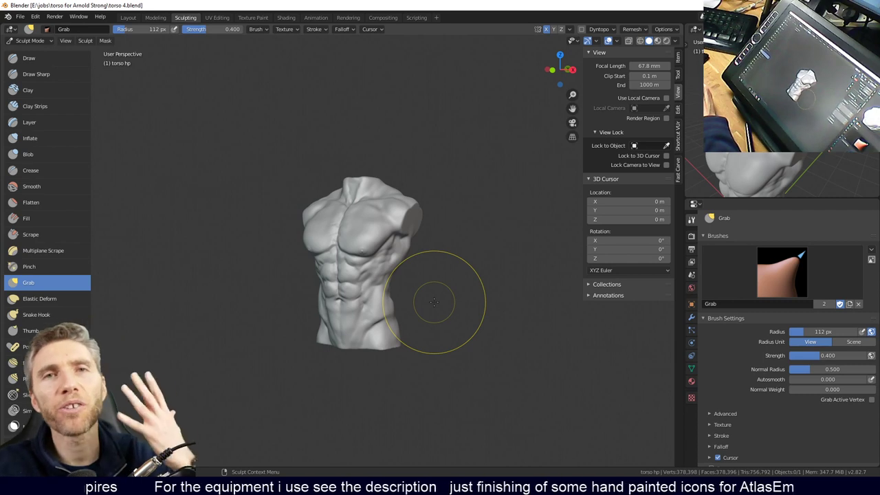
{"action": "mouse_move", "coordinate": [452, 310]}
{"action": "middle_mouse_down"}
{"action": "mouse_move", "coordinate": [422, 305]}
{"action": "mouse_move", "coordinate": [435, 307]}
{"action": "middle_mouse_up"}
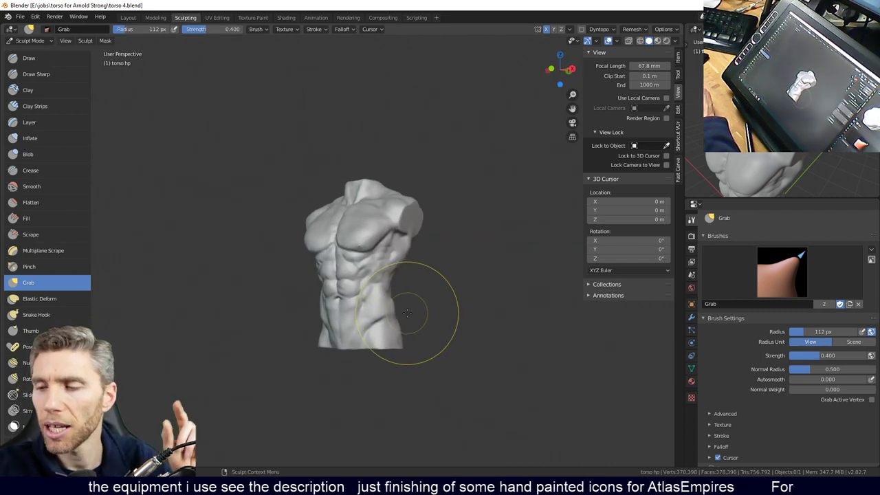
{"action": "mouse_move", "coordinate": [403, 315]}
{"action": "middle_mouse_down"}
{"action": "mouse_move", "coordinate": [456, 323]}
{"action": "mouse_move", "coordinate": [490, 303]}
{"action": "mouse_move", "coordinate": [366, 283]}
{"action": "mouse_move", "coordinate": [351, 290]}
{"action": "mouse_move", "coordinate": [436, 313]}
{"action": "mouse_move", "coordinate": [376, 308]}
{"action": "middle_mouse_up"}
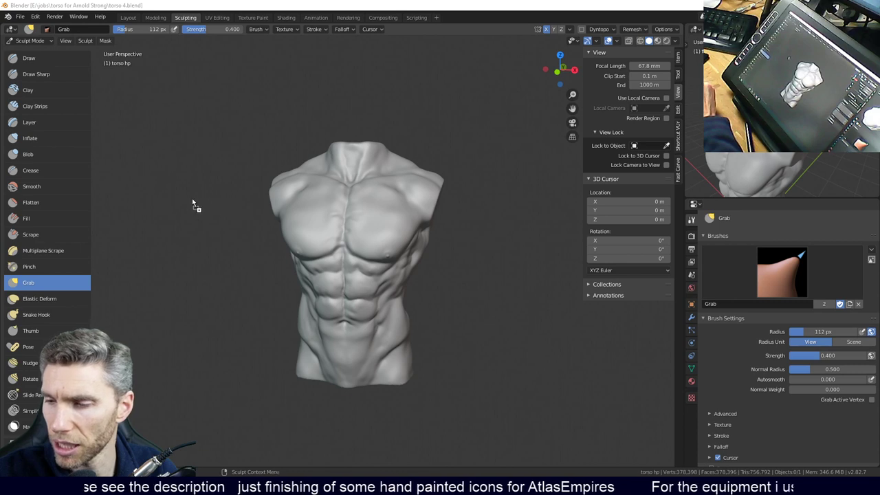
{"action": "left_click", "coordinate": [127, 17]}
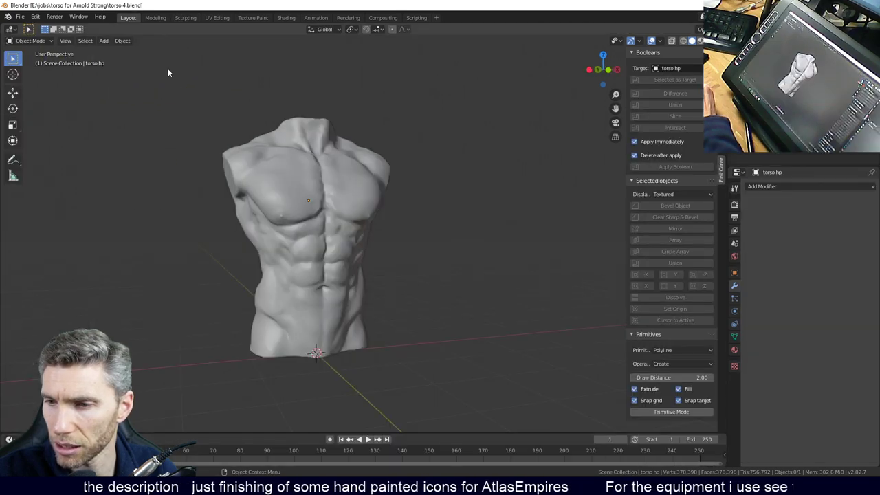
{"action": "middle_click_drag", "start_coordinate": [412, 239], "coordinate": [447, 220]}
{"action": "key", "text": "alt+h"}
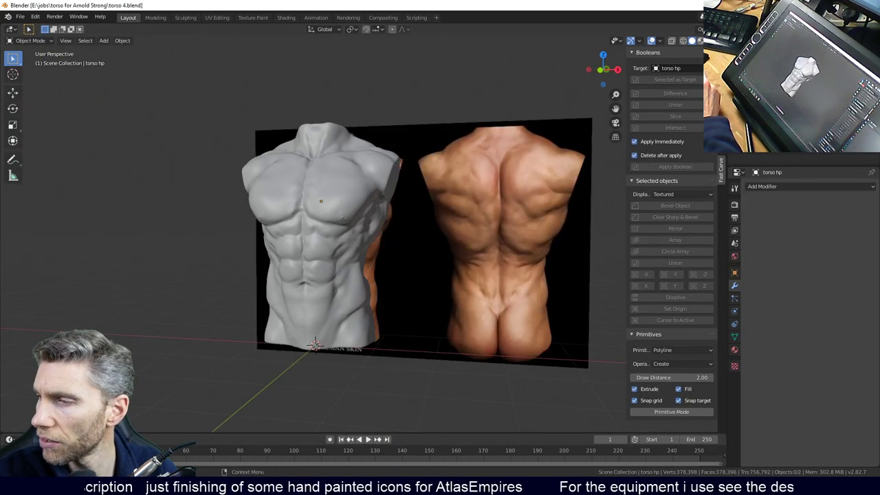
{"action": "scroll", "coordinate": [474, 186], "scroll_direction": "down", "scroll_amount": 3}
{"action": "left_click", "coordinate": [446, 213]}
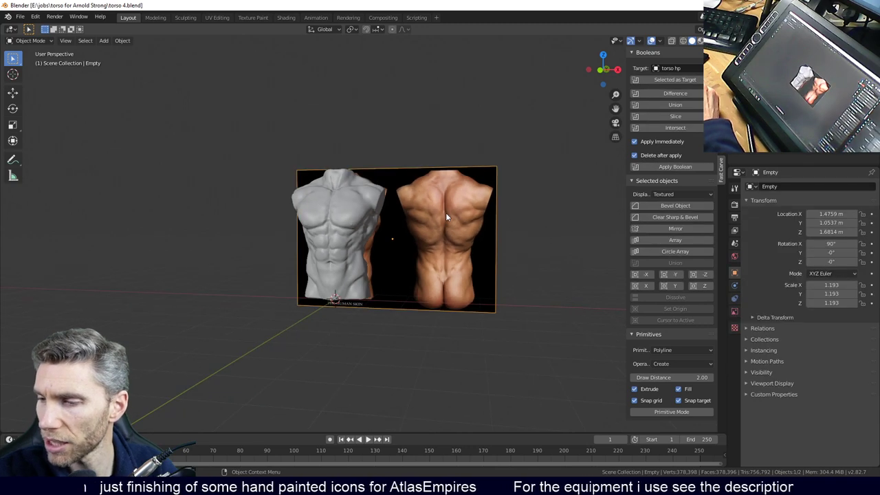
{"action": "key", "text": "g"}
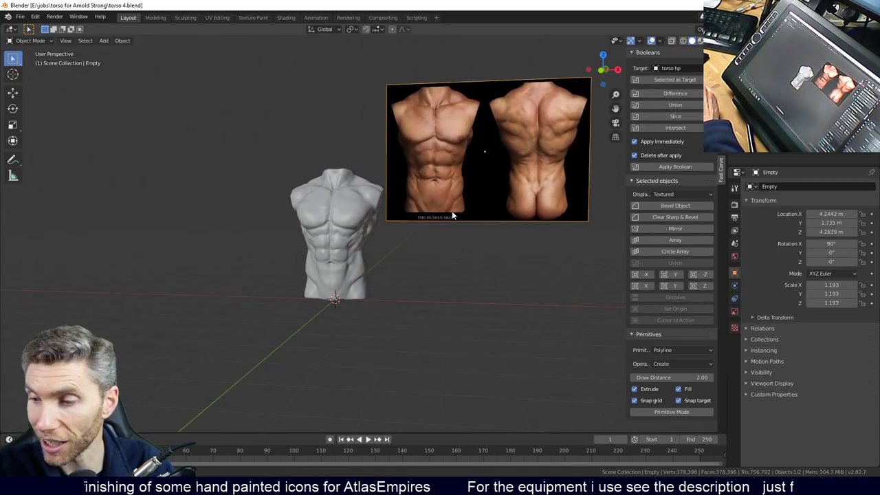
{"action": "left_click", "coordinate": [457, 213]}
Examine the torso sculpt from several angles against the front and back reference photos beside it.
{"action": "middle_click_drag", "start_coordinate": [419, 289], "coordinate": [371, 266]}
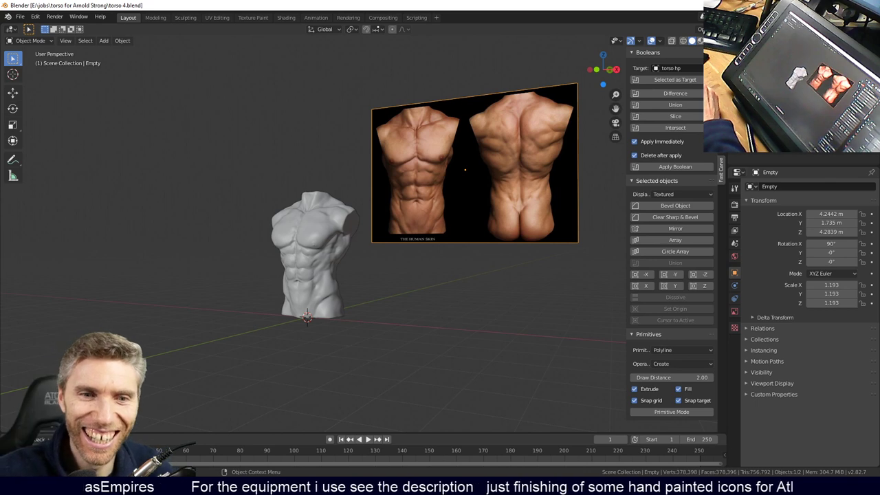
{"action": "mouse_move", "coordinate": [327, 258]}
{"action": "middle_mouse_down"}
{"action": "mouse_move", "coordinate": [372, 272]}
{"action": "mouse_move", "coordinate": [327, 273]}
{"action": "middle_mouse_up"}
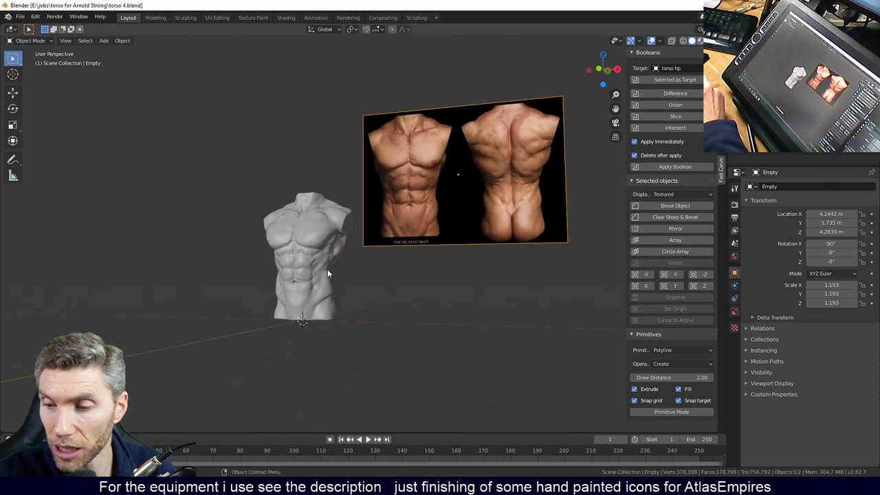
{"action": "scroll", "coordinate": [330, 303], "scroll_direction": "up", "scroll_amount": 3}
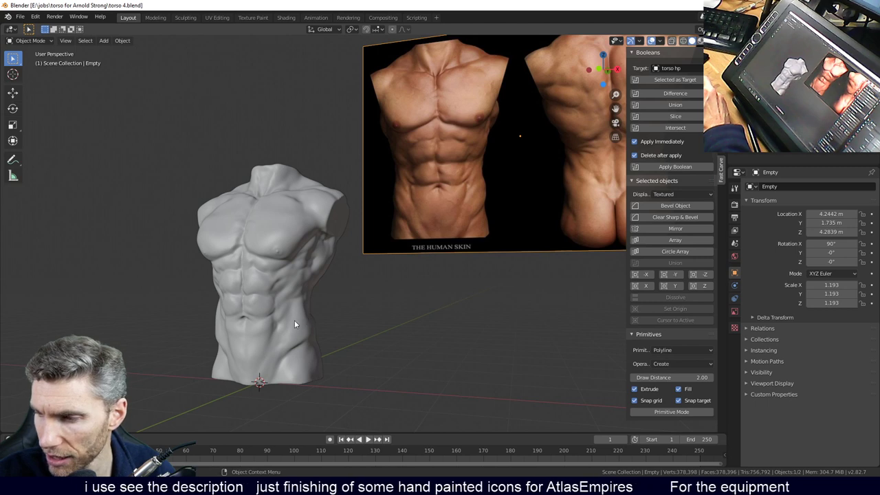
{"action": "middle_click_drag", "start_coordinate": [286, 269], "coordinate": [308, 281]}
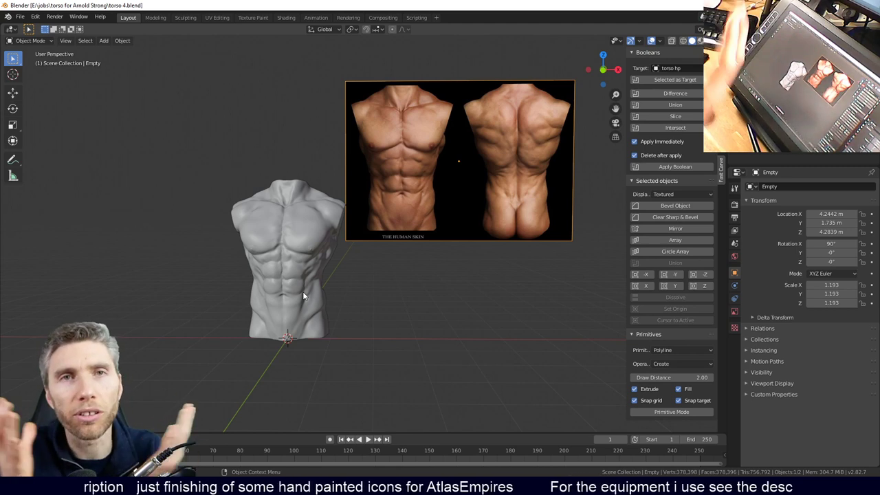
{"action": "middle_click_drag", "start_coordinate": [302, 291], "coordinate": [272, 295]}
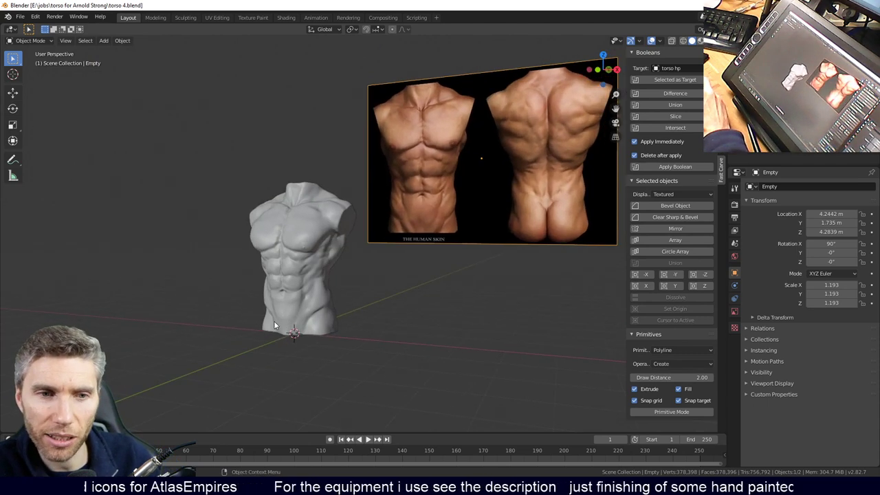
{"action": "middle_click_drag", "start_coordinate": [222, 280], "coordinate": [381, 307]}
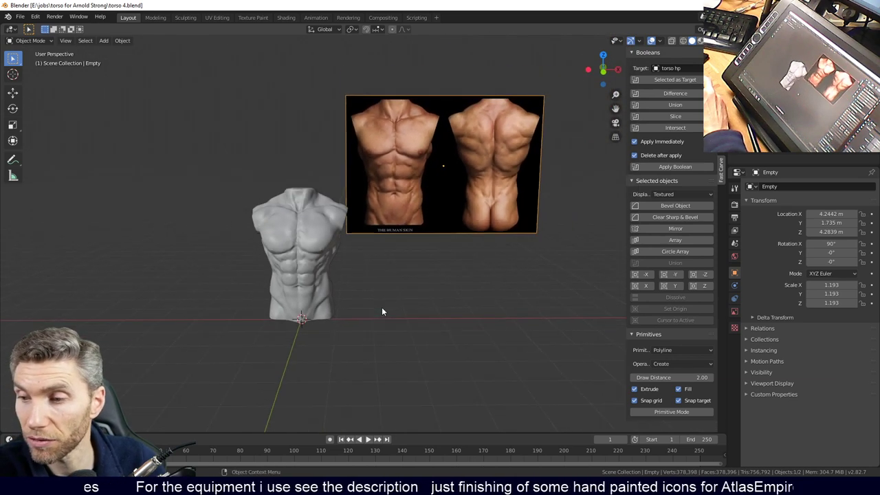
{"action": "middle_click_drag", "start_coordinate": [394, 193], "coordinate": [278, 279]}
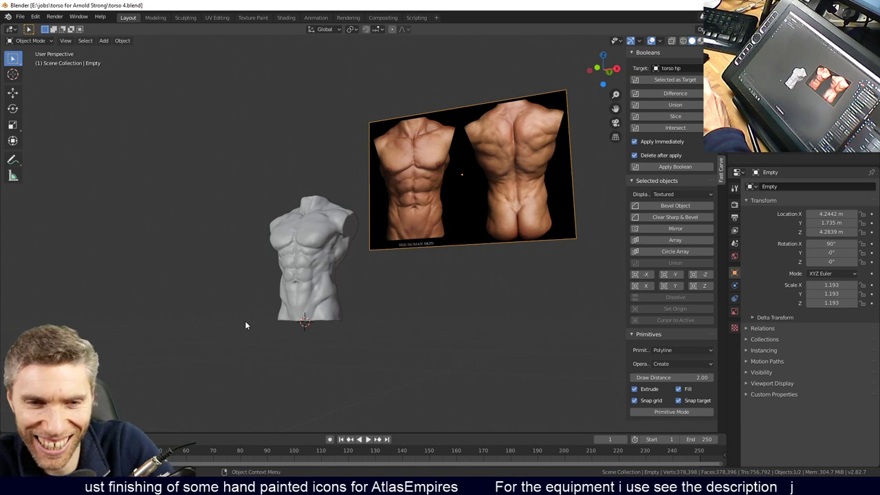
{"action": "mouse_move", "coordinate": [328, 309]}
{"action": "middle_mouse_down"}
{"action": "mouse_move", "coordinate": [414, 314]}
{"action": "mouse_move", "coordinate": [359, 318]}
{"action": "mouse_move", "coordinate": [377, 293]}
{"action": "mouse_move", "coordinate": [362, 322]}
{"action": "mouse_move", "coordinate": [338, 320]}
{"action": "middle_mouse_up"}
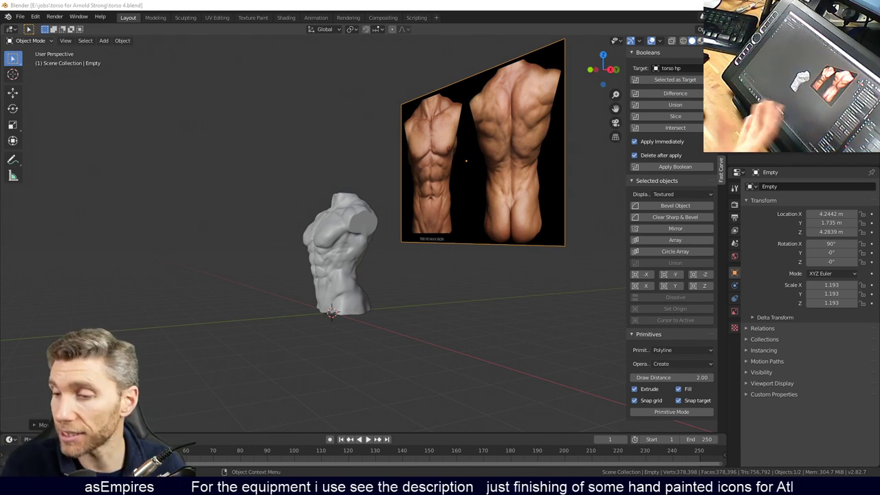
{"action": "middle_click_drag", "start_coordinate": [314, 120], "coordinate": [402, 164]}
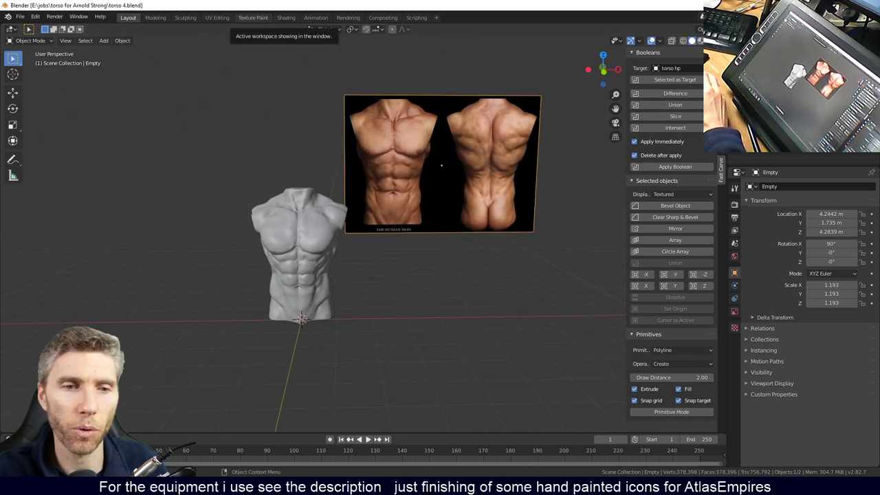
{"action": "middle_click_drag", "start_coordinate": [379, 196], "coordinate": [317, 260]}
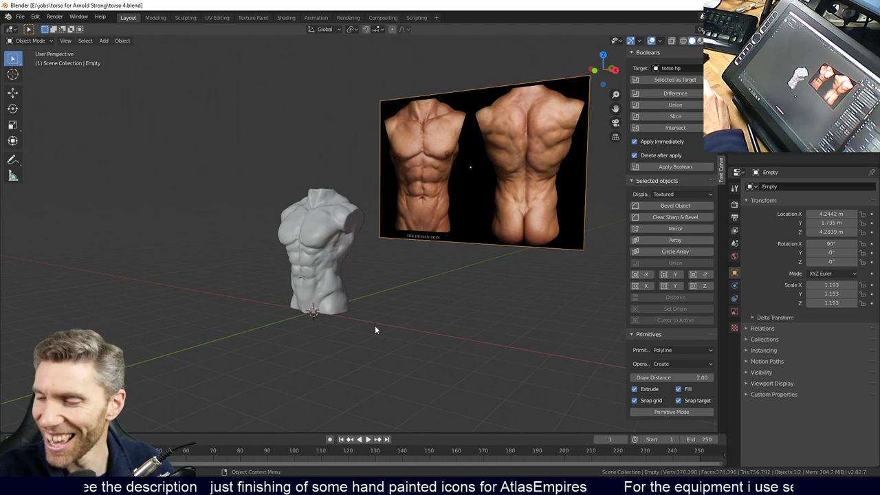
{"action": "mouse_move", "coordinate": [375, 330]}
{"action": "middle_mouse_down"}
{"action": "mouse_move", "coordinate": [345, 337]}
{"action": "mouse_move", "coordinate": [393, 331]}
{"action": "mouse_move", "coordinate": [317, 322]}
{"action": "mouse_move", "coordinate": [379, 349]}
{"action": "mouse_move", "coordinate": [378, 331]}
{"action": "middle_mouse_up"}
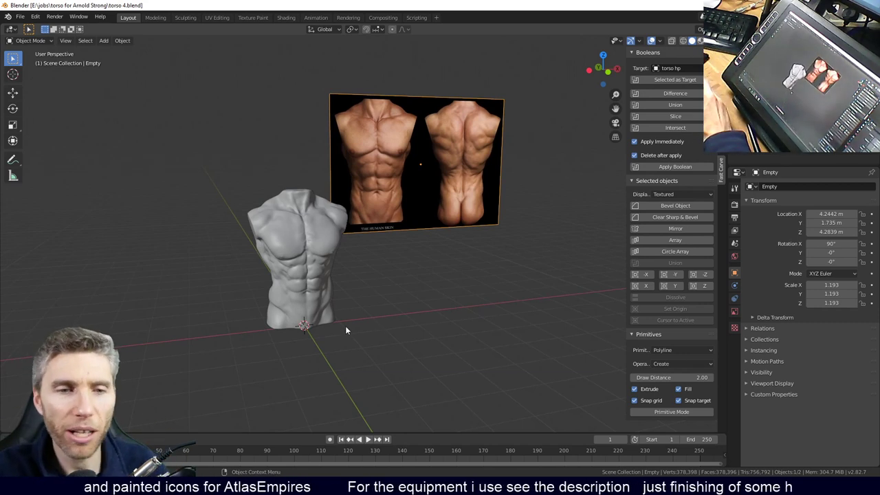
{"action": "middle_click_drag", "start_coordinate": [378, 299], "coordinate": [300, 289]}
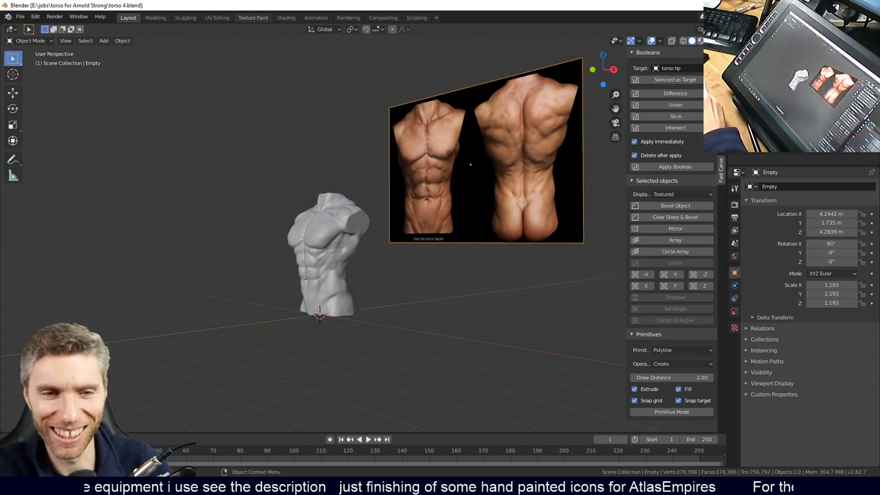
{"action": "middle_click_drag", "start_coordinate": [394, 87], "coordinate": [385, 275]}
{"action": "middle_click_drag", "start_coordinate": [456, 304], "coordinate": [355, 311]}
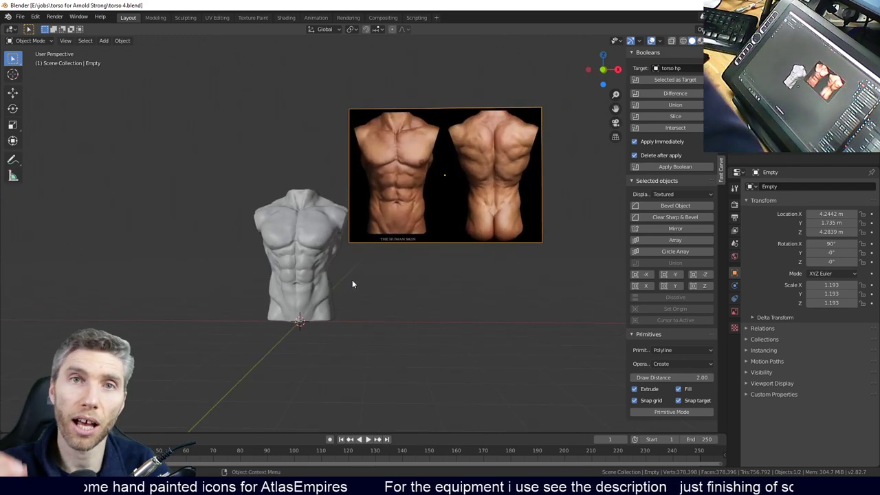
{"action": "middle_click_drag", "start_coordinate": [352, 284], "coordinate": [299, 291]}
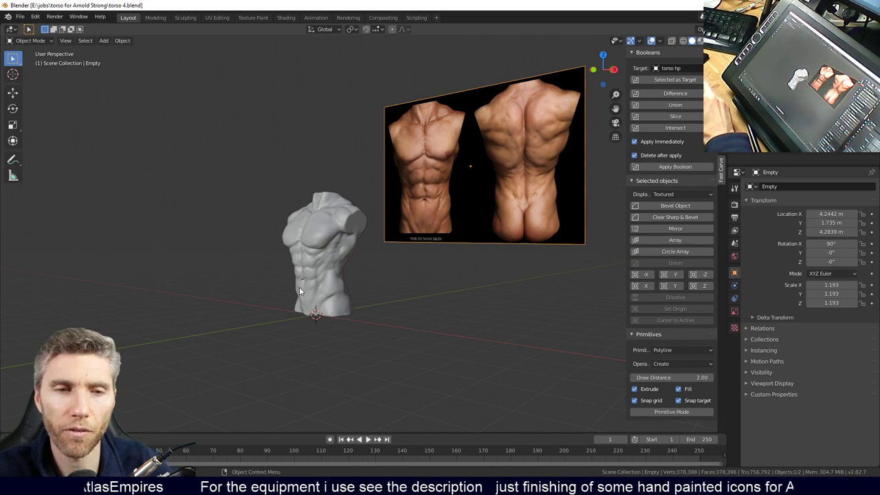
{"action": "middle_click_drag", "start_coordinate": [326, 316], "coordinate": [366, 327]}
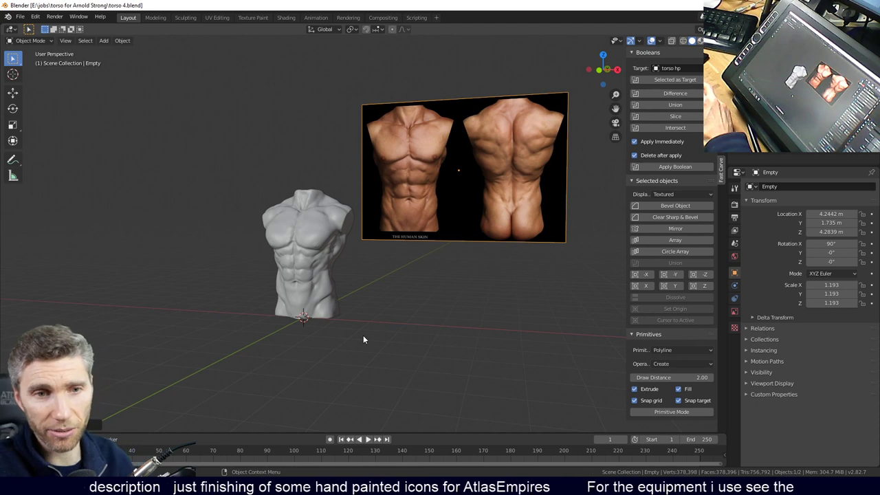
{"action": "middle_click_drag", "start_coordinate": [376, 340], "coordinate": [372, 293]}
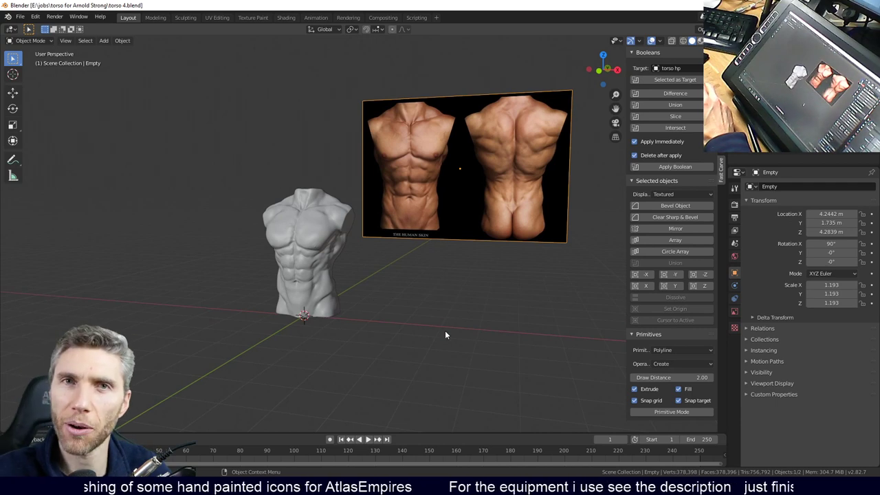
{"action": "middle_click_drag", "start_coordinate": [445, 335], "coordinate": [426, 335]}
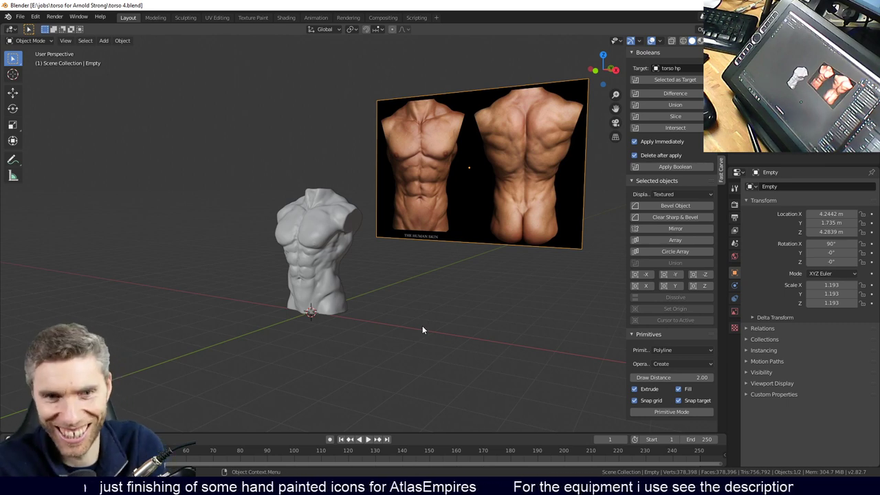
{"action": "middle_click_drag", "start_coordinate": [423, 329], "coordinate": [440, 301]}
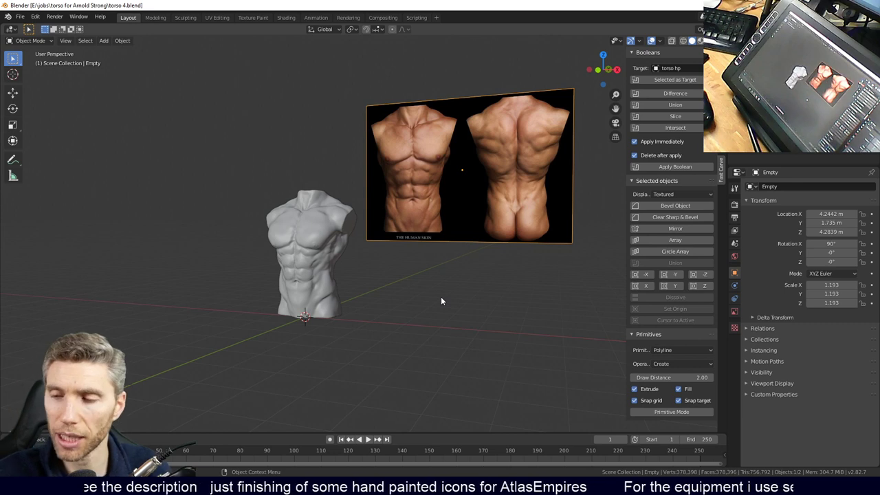
{"action": "scroll", "coordinate": [334, 285], "scroll_direction": "up", "scroll_amount": 6}
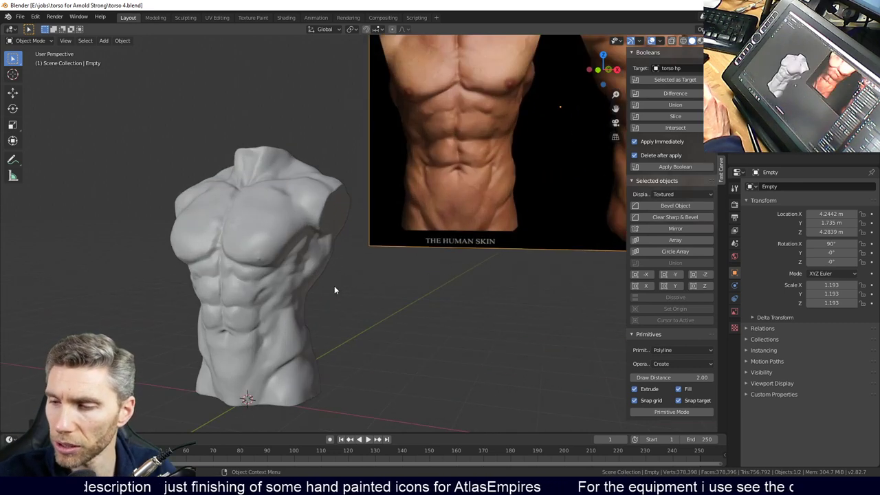
{"action": "scroll", "coordinate": [322, 287], "scroll_direction": "down", "scroll_amount": 2}
Add a cube to the scene and move it clear of the torso, in front of the reference image.
{"action": "middle_click_drag", "start_coordinate": [333, 289], "coordinate": [455, 329]}
{"action": "key", "text": "shift+a"}
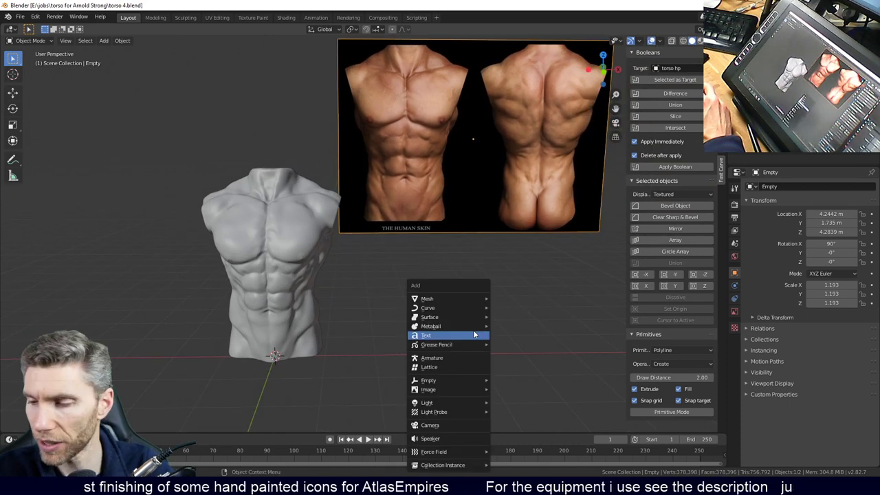
{"action": "mouse_move", "coordinate": [460, 300]}
{"action": "left_click", "coordinate": [514, 306]}
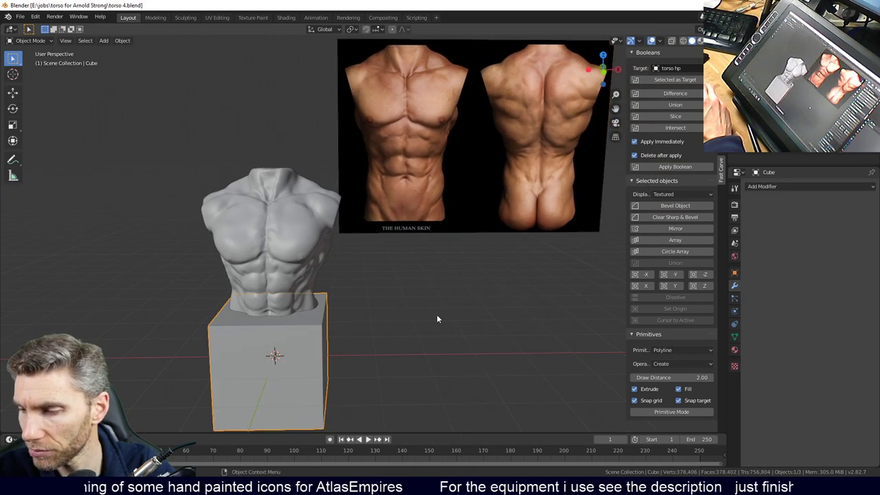
{"action": "key", "text": "g"}
{"action": "left_click", "coordinate": [491, 306]}
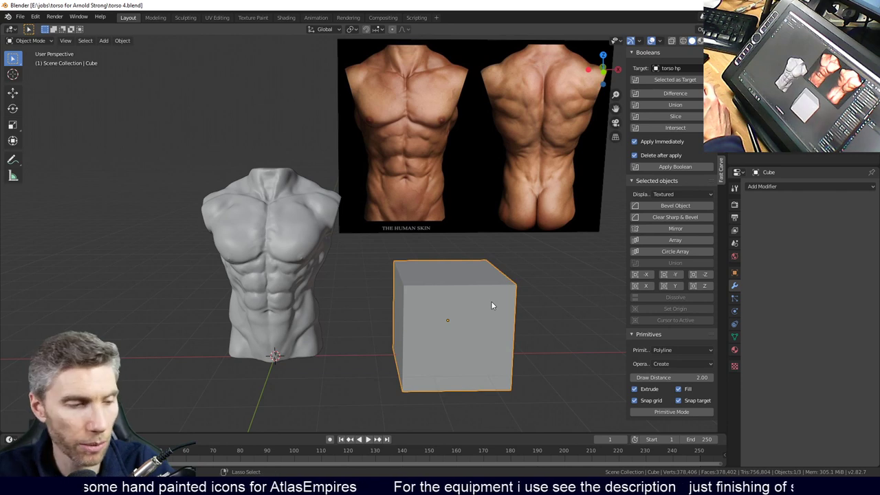
Round the cube into a sphere by applying a five-level Subdivision Surface modifier, and inspect its dense mesh in Edit Mode.
{"action": "key", "text": "ctrl+5"}
{"action": "middle_click_drag", "start_coordinate": [545, 299], "coordinate": [506, 320]}
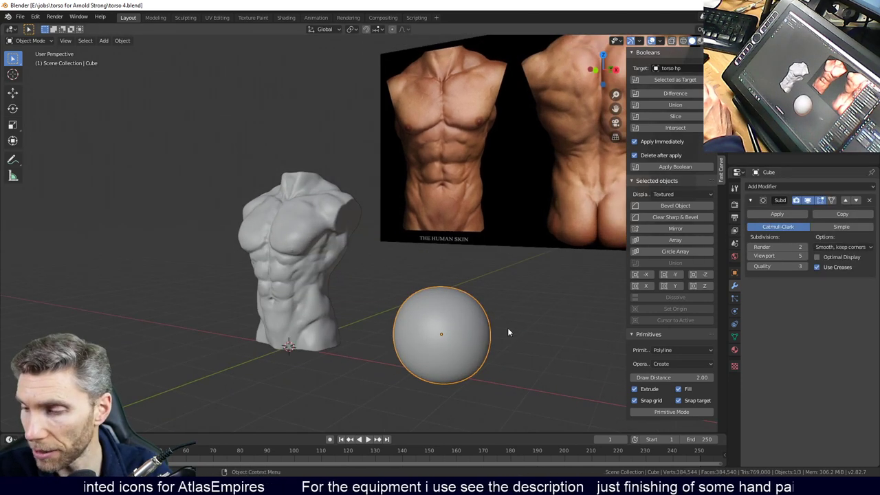
{"action": "key", "text": "Tab"}
{"action": "scroll", "coordinate": [550, 288], "scroll_direction": "up", "scroll_amount": 2}
{"action": "left_click", "coordinate": [771, 215]}
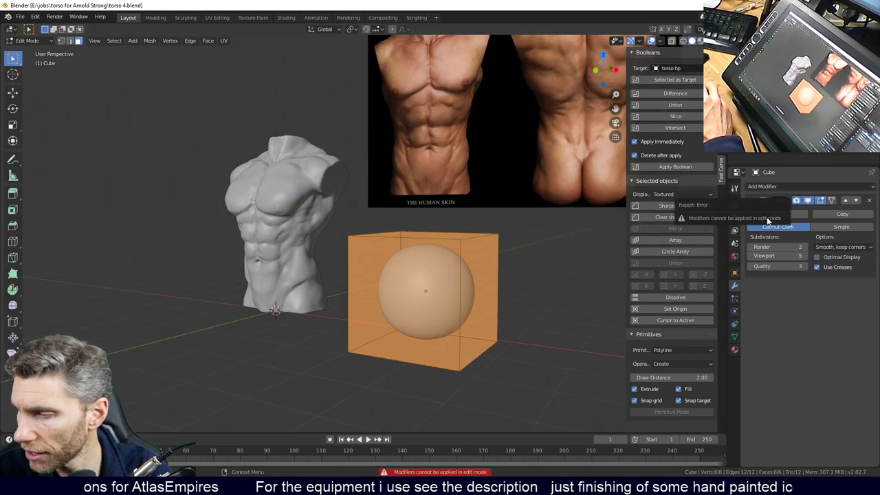
{"action": "key", "text": "Tab"}
{"action": "left_click", "coordinate": [774, 214]}
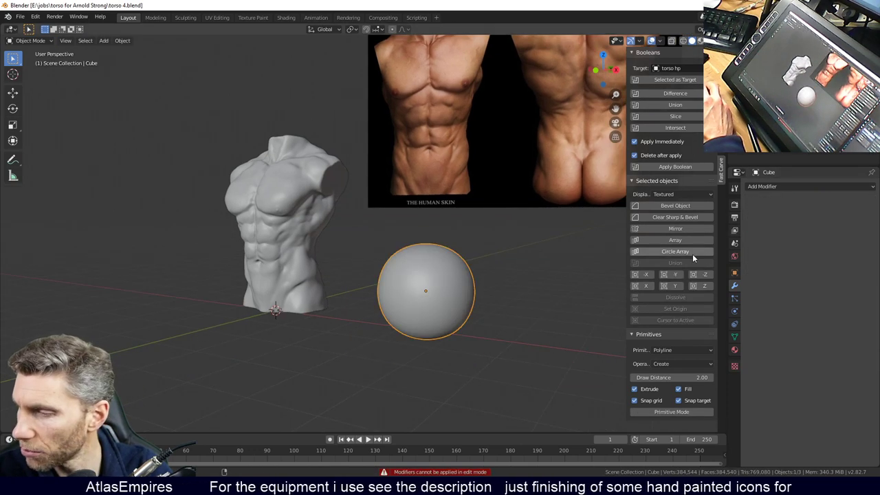
{"action": "key", "text": "Tab"}
{"action": "scroll", "coordinate": [501, 327], "scroll_direction": "up", "scroll_amount": 5}
{"action": "scroll", "coordinate": [411, 234], "scroll_direction": "down", "scroll_amount": 3}
{"action": "middle_click_drag", "start_coordinate": [412, 234], "coordinate": [466, 293]}
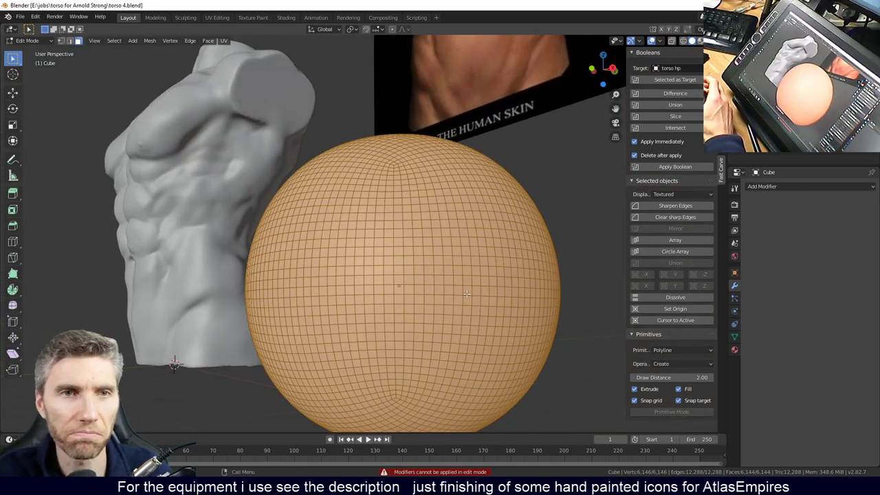
{"action": "scroll", "coordinate": [456, 288], "scroll_direction": "down", "scroll_amount": 3}
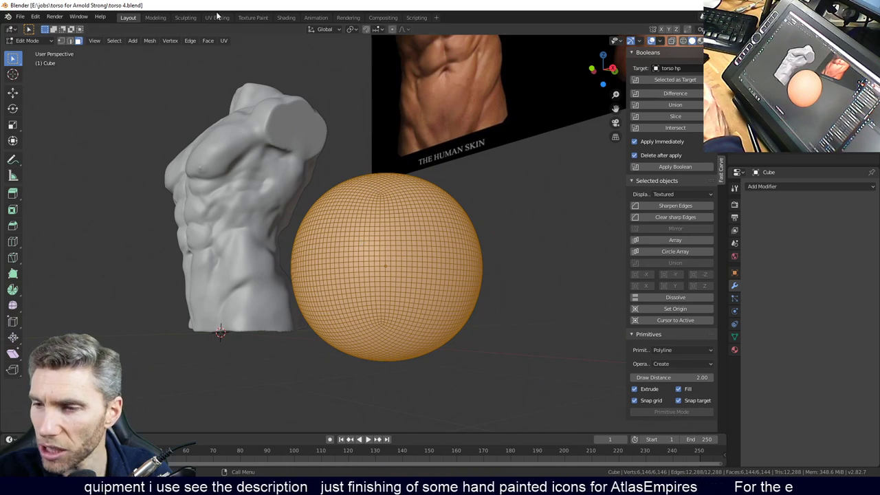
Switch to the Sculpting workspace and deform the sphere's surface with the Grab brush.
{"action": "left_click", "coordinate": [185, 18]}
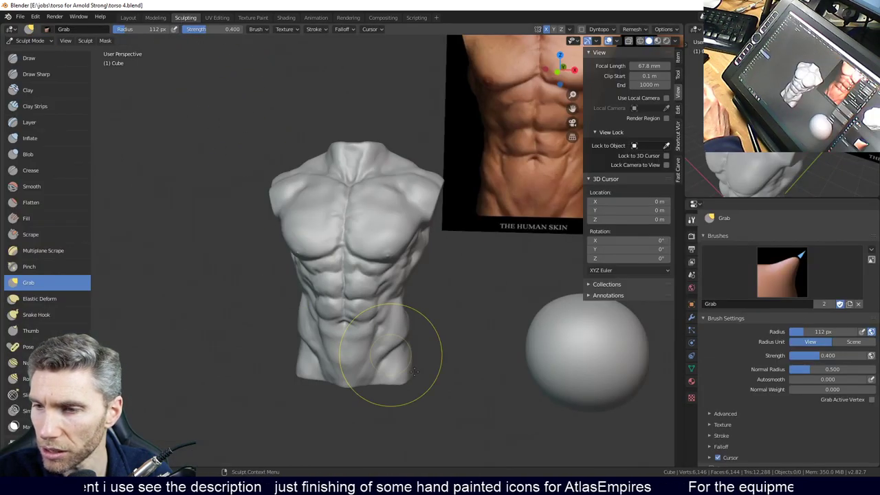
{"action": "scroll", "coordinate": [517, 381], "scroll_direction": "down", "scroll_amount": 3}
{"action": "mouse_move", "coordinate": [518, 340]}
{"action": "middle_mouse_down"}
{"action": "mouse_move", "coordinate": [510, 345]}
{"action": "mouse_move", "coordinate": [557, 369]}
{"action": "mouse_move", "coordinate": [545, 361]}
{"action": "middle_mouse_up"}
{"action": "left_click_drag", "start_coordinate": [545, 361], "coordinate": [561, 373]}
{"action": "middle_click_drag", "start_coordinate": [561, 373], "coordinate": [523, 303]}
{"action": "mouse_move", "coordinate": [523, 303]}
{"action": "left_mouse_down"}
{"action": "mouse_move", "coordinate": [531, 280]}
{"action": "mouse_move", "coordinate": [532, 313]}
{"action": "mouse_move", "coordinate": [508, 292]}
{"action": "mouse_move", "coordinate": [511, 259]}
{"action": "mouse_move", "coordinate": [487, 265]}
{"action": "left_mouse_up"}
Remesh the deformed sphere at a 0.1 m voxel size and again at 0.05 m.
{"action": "left_click", "coordinate": [630, 31]}
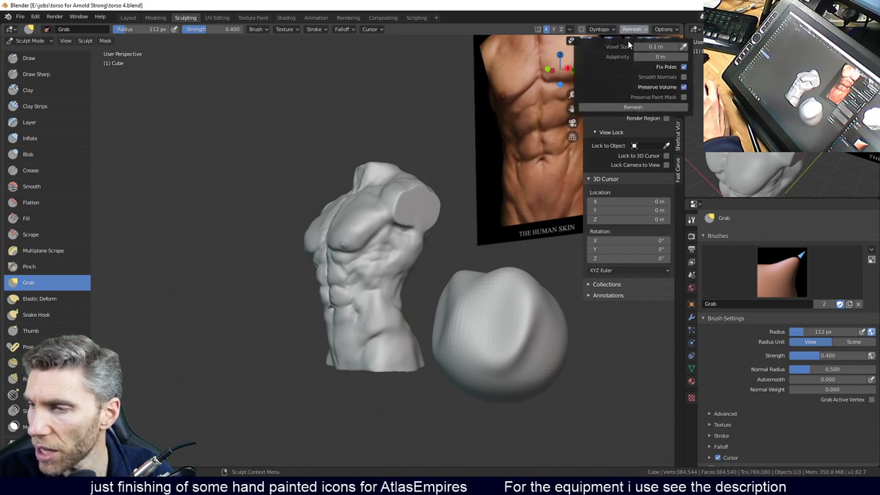
{"action": "left_click", "coordinate": [639, 108]}
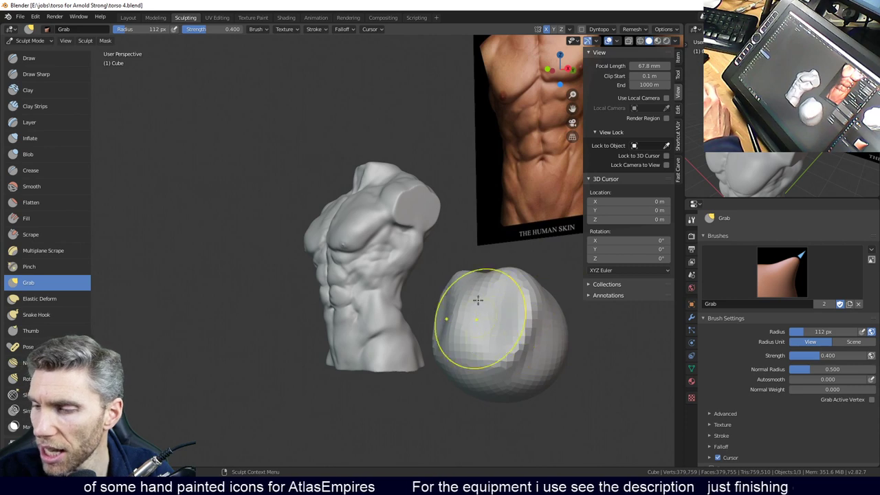
{"action": "left_click", "coordinate": [643, 30]}
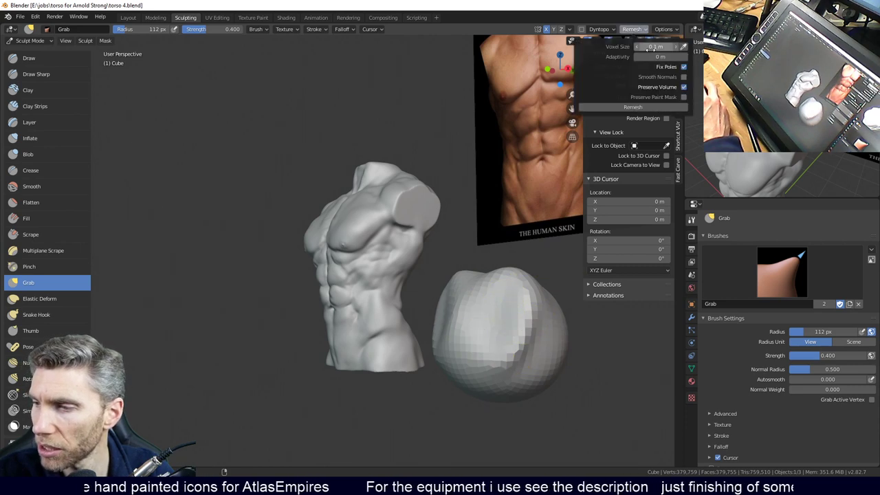
{"action": "left_click", "coordinate": [653, 47]}
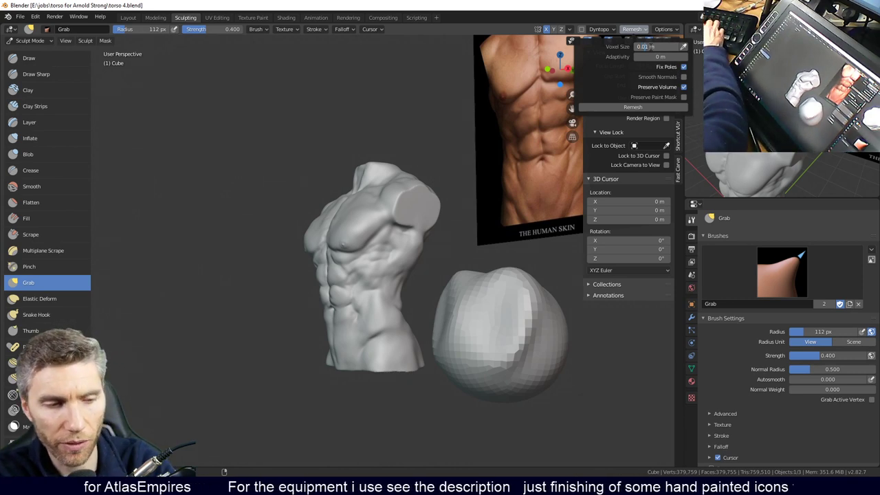
{"action": "type", "text": "5"}
{"action": "key", "text": "Return"}
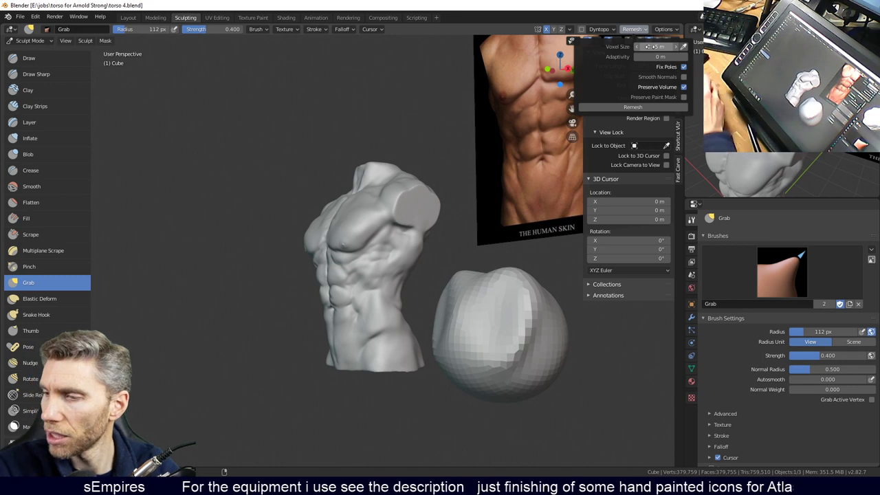
{"action": "left_click", "coordinate": [641, 107]}
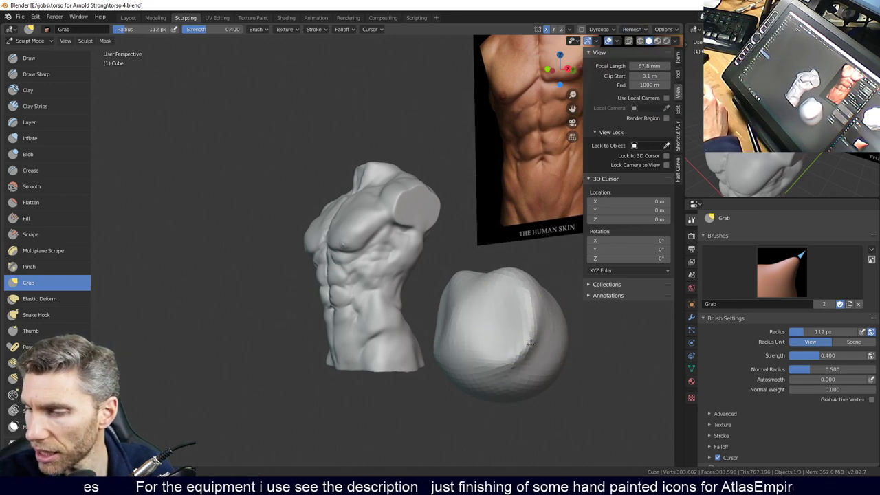
Reshape the ball using the Grab brush with Dyntopo enabled, and set the Dyntopo detail size to 15 px.
{"action": "mouse_move", "coordinate": [472, 226]}
{"action": "left_mouse_down"}
{"action": "mouse_move", "coordinate": [506, 284]}
{"action": "mouse_move", "coordinate": [534, 275]}
{"action": "mouse_move", "coordinate": [551, 356]}
{"action": "mouse_move", "coordinate": [538, 321]}
{"action": "left_mouse_up"}
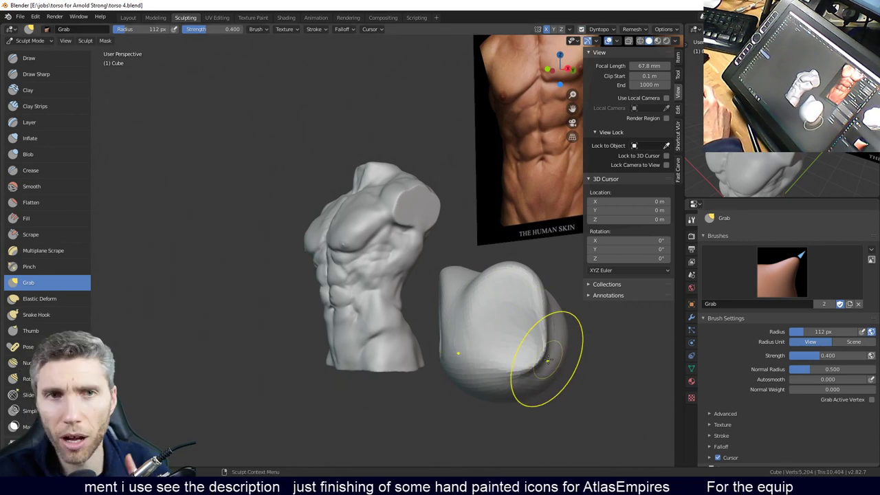
{"action": "mouse_move", "coordinate": [512, 354]}
{"action": "left_mouse_down"}
{"action": "mouse_move", "coordinate": [526, 304]}
{"action": "mouse_move", "coordinate": [511, 320]}
{"action": "left_mouse_up"}
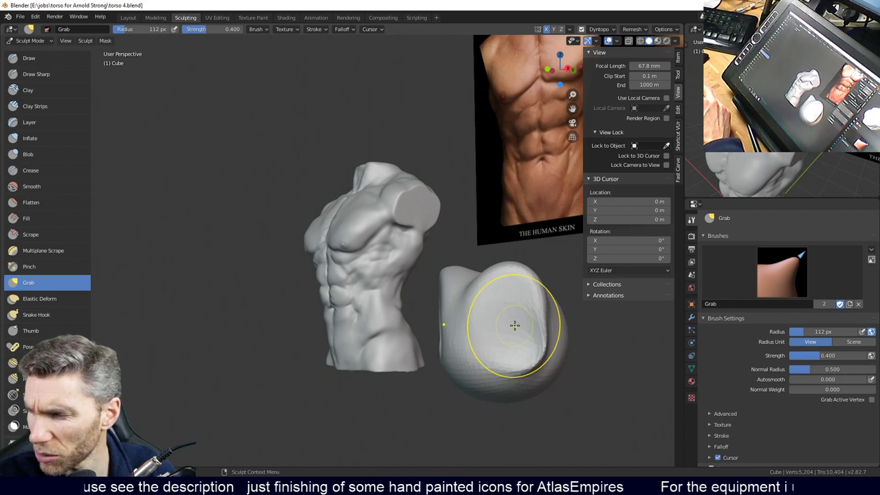
{"action": "left_click", "coordinate": [691, 316]}
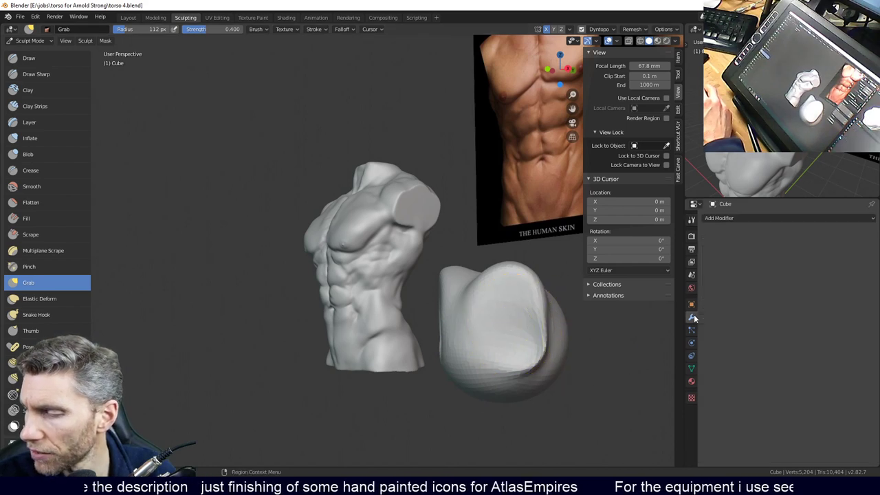
{"action": "left_click", "coordinate": [692, 219]}
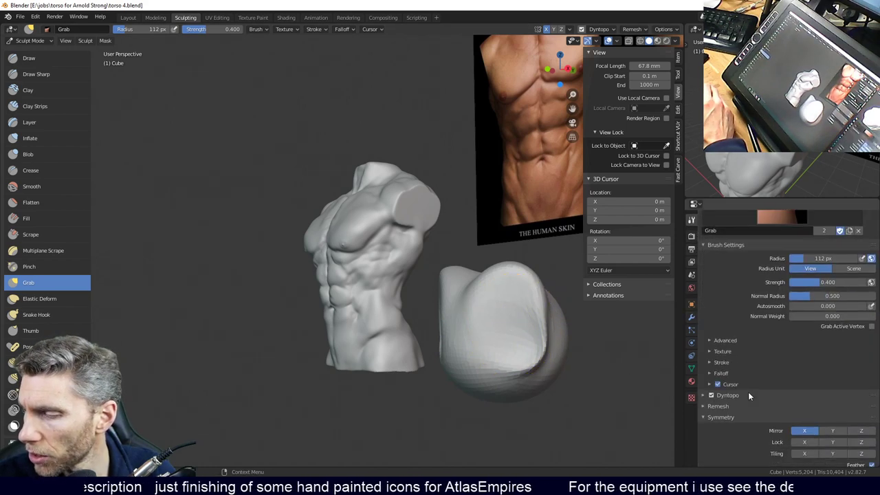
{"action": "left_click", "coordinate": [745, 395]}
{"action": "left_click", "coordinate": [710, 378]}
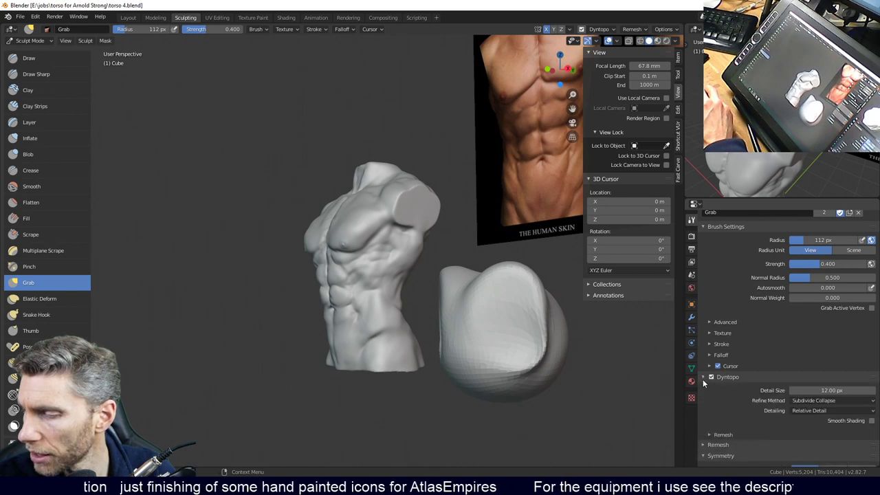
{"action": "left_click", "coordinate": [832, 392]}
{"action": "type", "text": "15"}
{"action": "key", "text": "Return"}
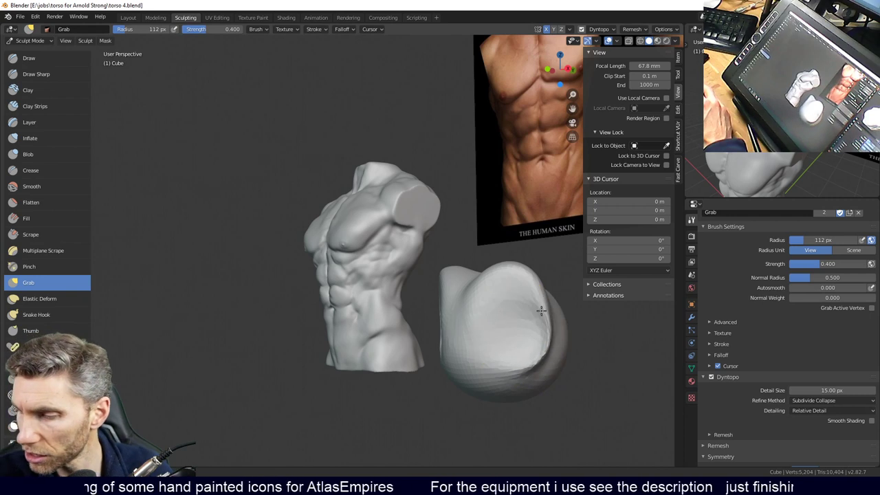
Push and pull the lower front of the ball with the Grab brush at the new detail size.
{"action": "mouse_move", "coordinate": [550, 373]}
{"action": "left_mouse_down"}
{"action": "mouse_move", "coordinate": [524, 331]}
{"action": "mouse_move", "coordinate": [485, 349]}
{"action": "left_mouse_up"}
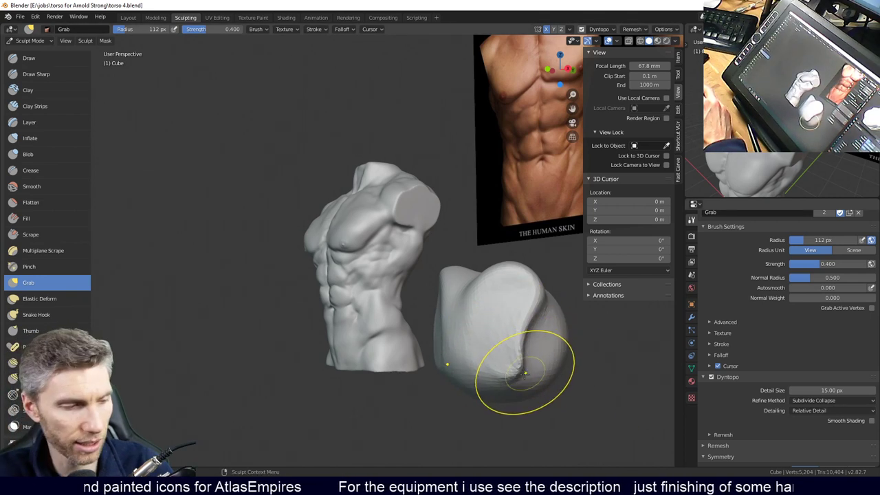
{"action": "left_click_drag", "start_coordinate": [519, 372], "coordinate": [556, 385]}
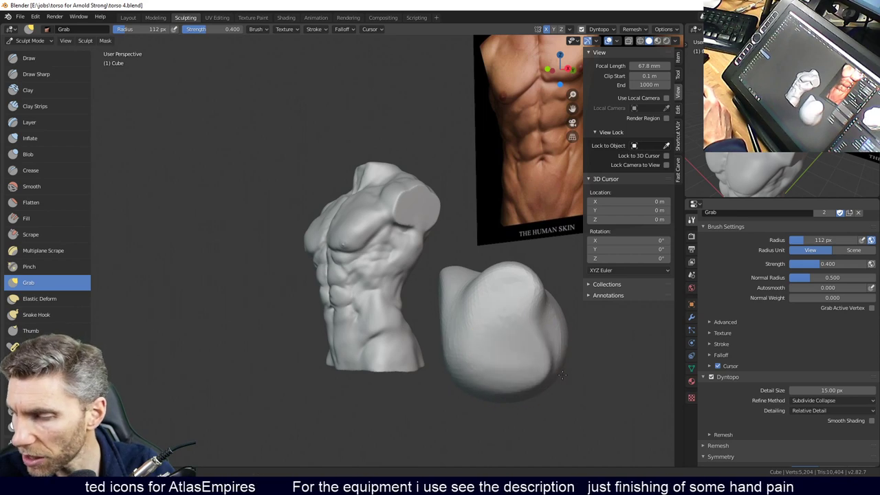
{"action": "middle_click_drag", "start_coordinate": [568, 390], "coordinate": [515, 373]}
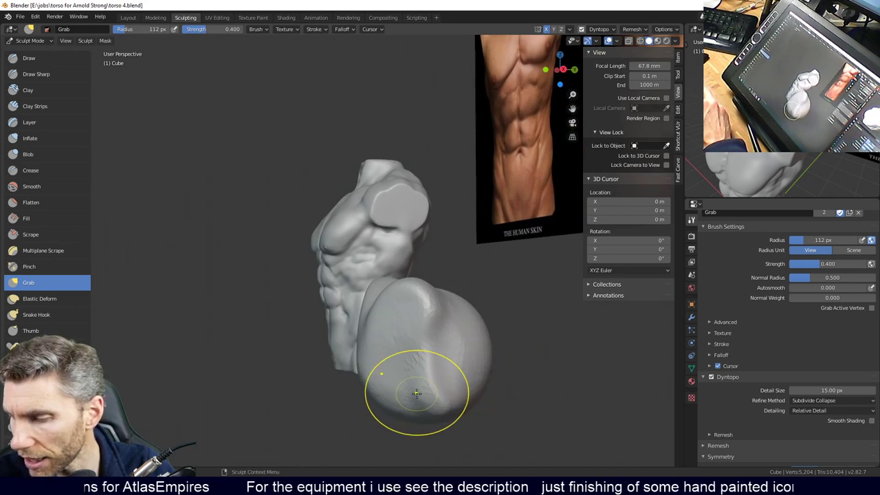
Try pulling the ball's lower front outward into a long lip with the Grab brush, and undo the recent strokes.
{"action": "left_click_drag", "start_coordinate": [424, 392], "coordinate": [345, 404]}
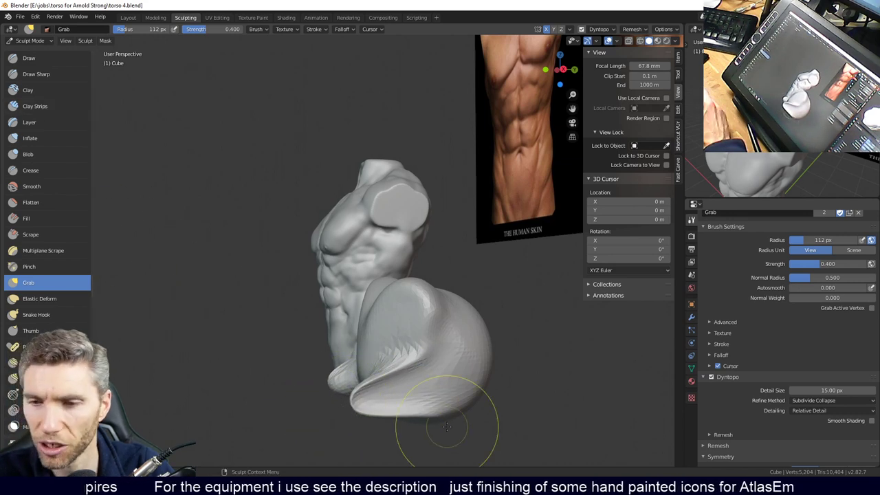
{"action": "key", "text": "ctrl+z"}
{"action": "key", "text": "ctrl+z"}
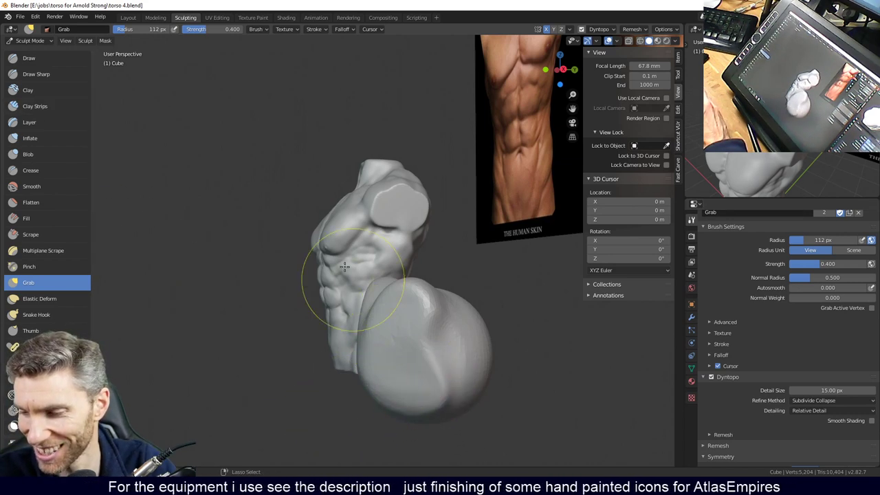
Switch to the Snake Hook brush and pull mirrored protrusions out of the ball's lower front, reshaping the surface above them.
{"action": "left_click", "coordinate": [53, 312]}
{"action": "left_click_drag", "start_coordinate": [404, 399], "coordinate": [373, 418]}
{"action": "middle_click_drag", "start_coordinate": [373, 418], "coordinate": [442, 422]}
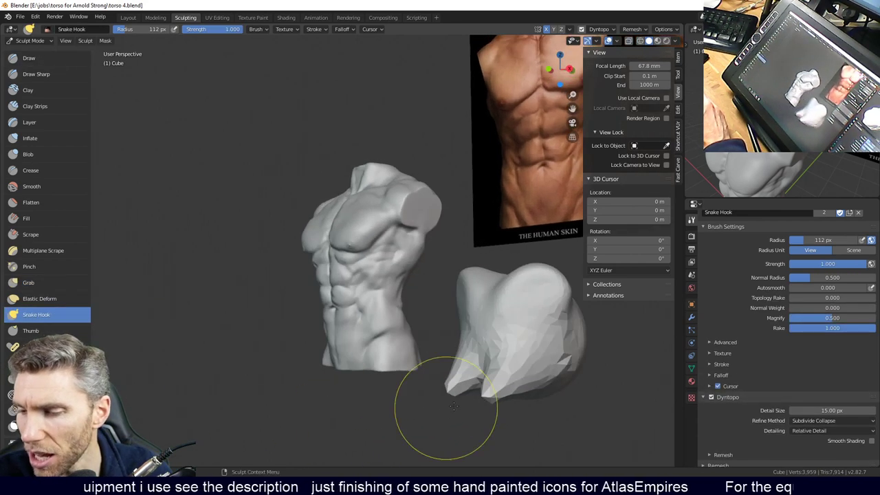
{"action": "left_click_drag", "start_coordinate": [507, 389], "coordinate": [540, 393]}
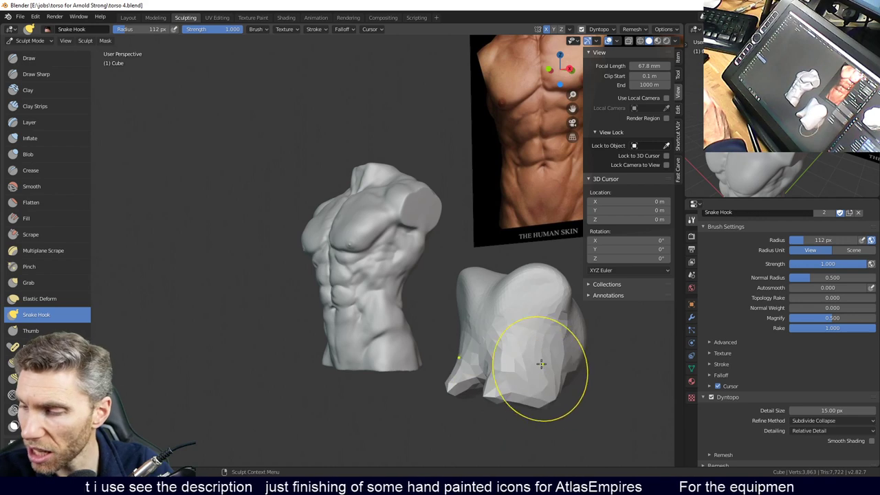
{"action": "left_click_drag", "start_coordinate": [542, 329], "coordinate": [570, 320]}
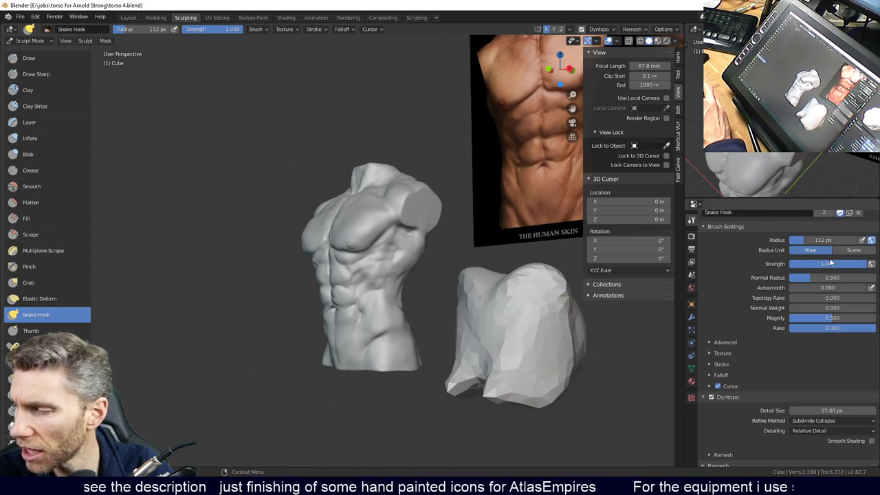
Set the Dyntopo detail size to 20 px for the Snake Hook brush.
{"action": "left_click", "coordinate": [811, 411]}
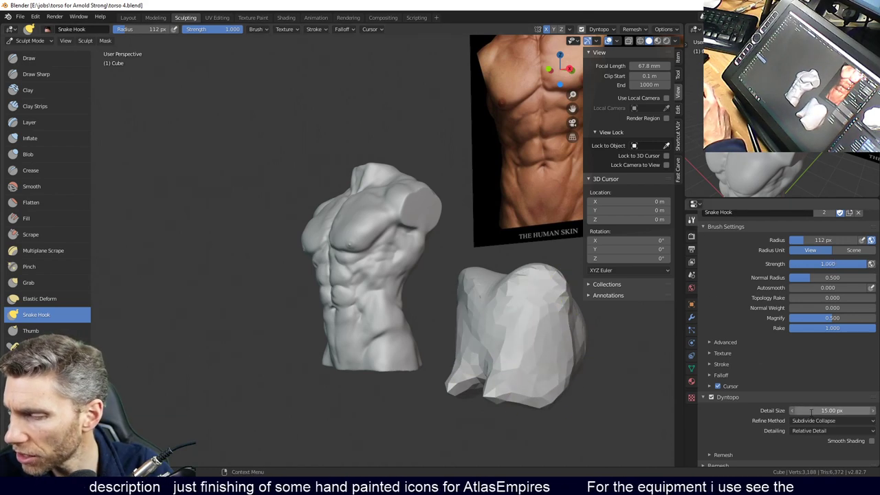
{"action": "type", "text": "20"}
{"action": "key", "text": "Return"}
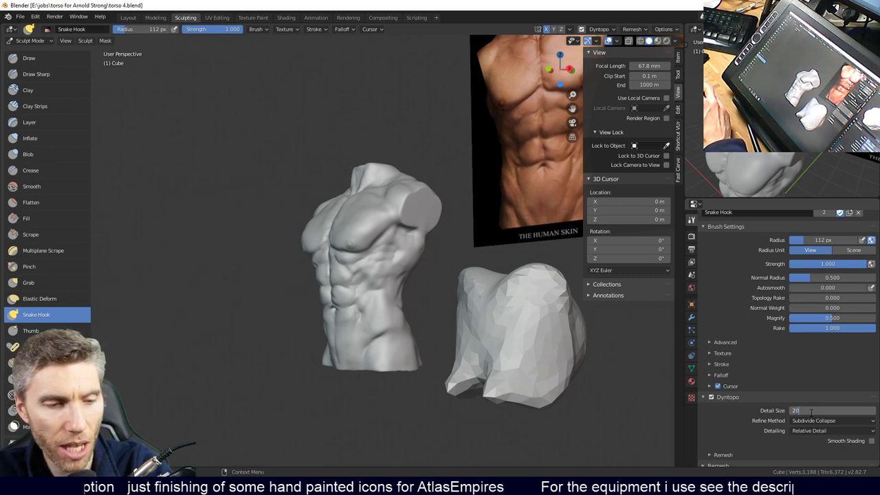
Reshape the ball's front with Snake Hook strokes, continuing at a Dyntopo detail size of 30 px.
{"action": "mouse_move", "coordinate": [543, 330]}
{"action": "left_mouse_down"}
{"action": "mouse_move", "coordinate": [570, 343]}
{"action": "mouse_move", "coordinate": [578, 357]}
{"action": "mouse_move", "coordinate": [556, 348]}
{"action": "left_mouse_up"}
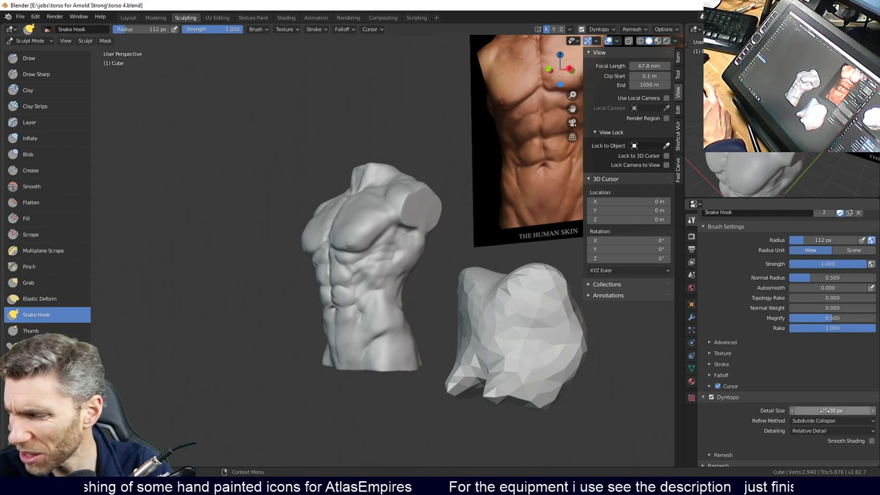
{"action": "left_click_drag", "start_coordinate": [540, 337], "coordinate": [527, 309]}
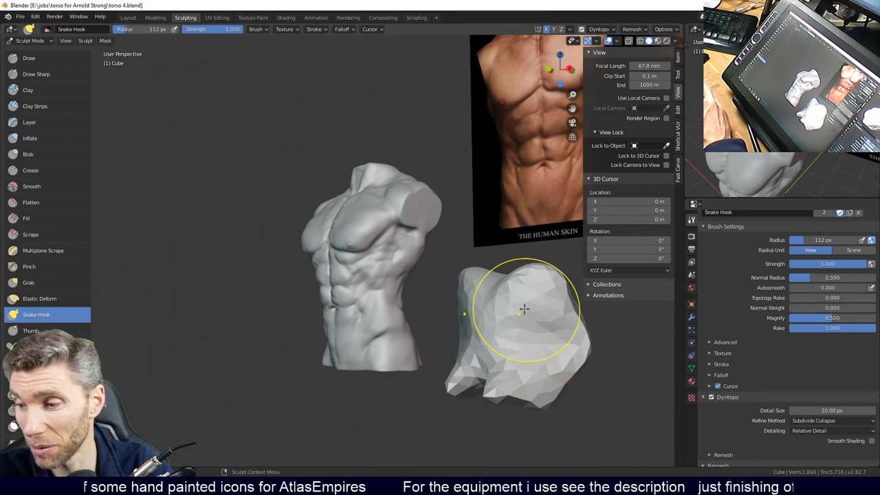
{"action": "double_click", "coordinate": [825, 410]}
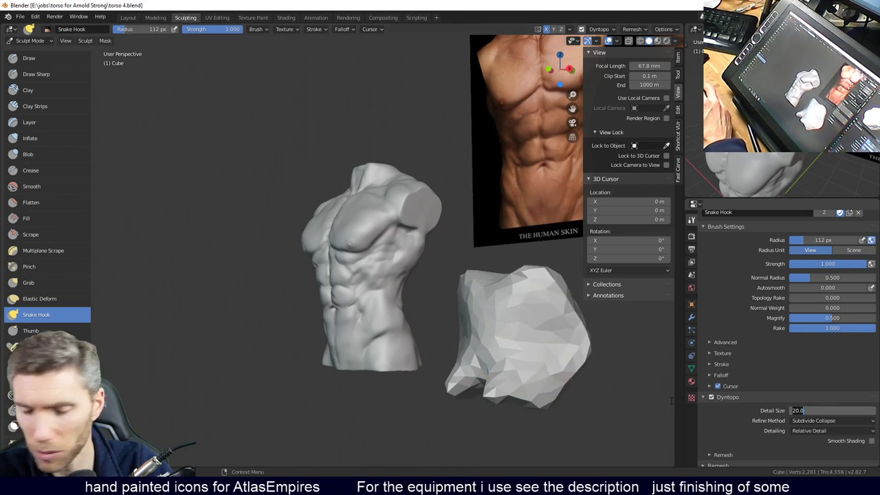
{"action": "type", "text": "30"}
{"action": "key", "text": "Return"}
{"action": "mouse_move", "coordinate": [540, 392]}
{"action": "left_mouse_down"}
{"action": "mouse_move", "coordinate": [592, 336]}
{"action": "mouse_move", "coordinate": [532, 343]}
{"action": "left_mouse_up"}
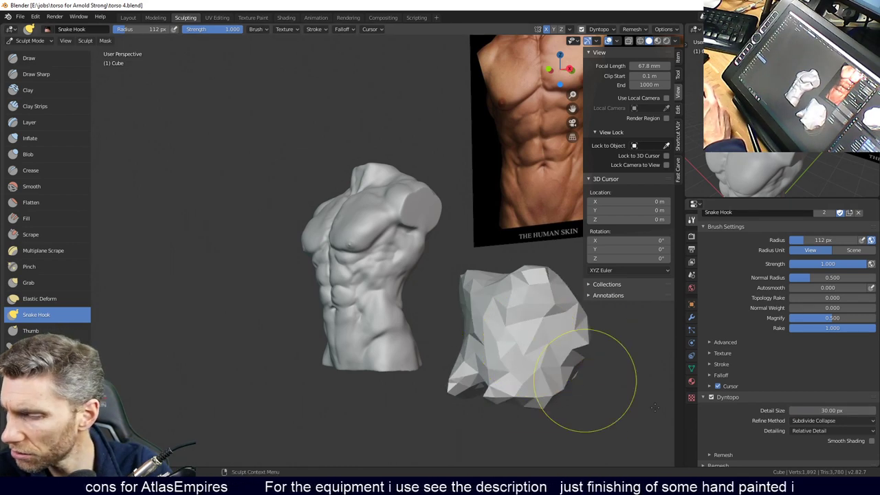
Switch Dyntopo to Constant Detail with a resolution of 15, test Snake Hook strokes on the ball, and undo the last one.
{"action": "left_click", "coordinate": [808, 431]}
{"action": "left_click", "coordinate": [814, 411]}
{"action": "double_click", "coordinate": [825, 410]}
{"action": "type", "text": "15"}
{"action": "key", "text": "Return"}
{"action": "mouse_move", "coordinate": [525, 324]}
{"action": "left_mouse_down"}
{"action": "mouse_move", "coordinate": [528, 357]}
{"action": "mouse_move", "coordinate": [528, 333]}
{"action": "mouse_move", "coordinate": [541, 367]}
{"action": "mouse_move", "coordinate": [547, 345]}
{"action": "mouse_move", "coordinate": [539, 354]}
{"action": "mouse_move", "coordinate": [517, 339]}
{"action": "mouse_move", "coordinate": [541, 371]}
{"action": "mouse_move", "coordinate": [600, 421]}
{"action": "mouse_move", "coordinate": [581, 380]}
{"action": "mouse_move", "coordinate": [562, 389]}
{"action": "mouse_move", "coordinate": [566, 339]}
{"action": "mouse_move", "coordinate": [586, 327]}
{"action": "mouse_move", "coordinate": [548, 281]}
{"action": "mouse_move", "coordinate": [536, 307]}
{"action": "mouse_move", "coordinate": [556, 289]}
{"action": "left_mouse_up"}
{"action": "key", "text": "ctrl+z"}
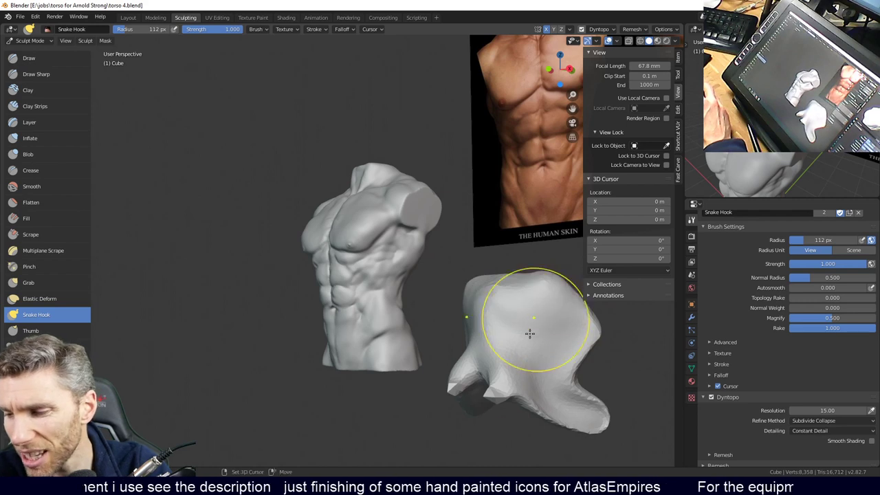
Smooth the jagged small protrusions and the surface across the ball's lower front.
{"action": "mouse_move", "coordinate": [506, 391]}
{"action": "left_mouse_down", "text": "shift"}
{"action": "mouse_move", "coordinate": [495, 386]}
{"action": "mouse_move", "coordinate": [501, 382]}
{"action": "left_mouse_up", "text": "shift"}
{"action": "right_click", "coordinate": [543, 395]}
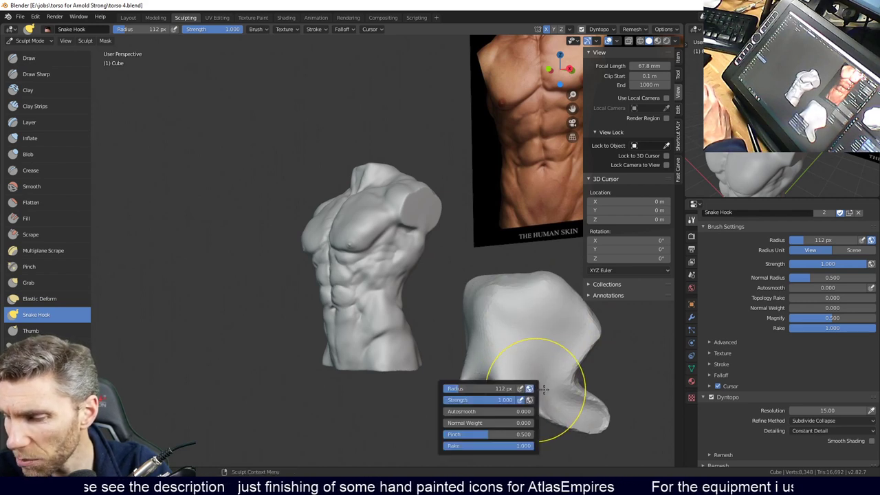
{"action": "middle_click_drag", "start_coordinate": [522, 332], "coordinate": [555, 363]}
{"action": "left_click_drag", "start_coordinate": [555, 363], "coordinate": [565, 377], "text": "shift"}
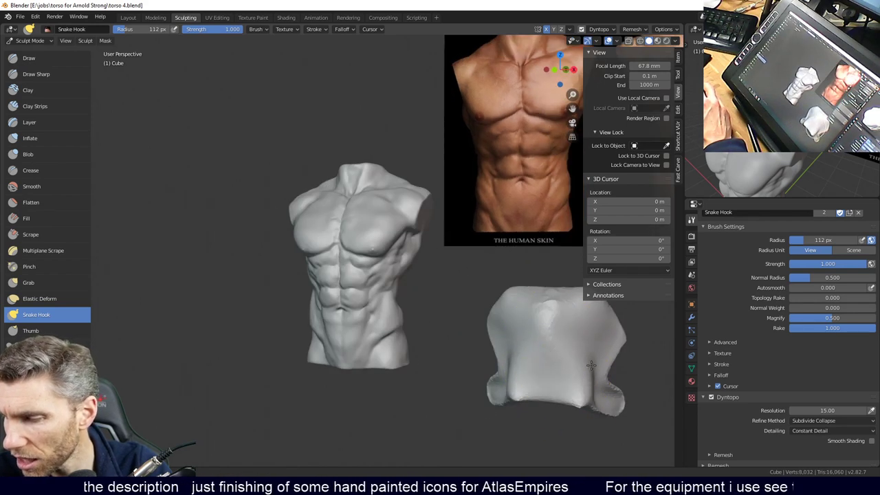
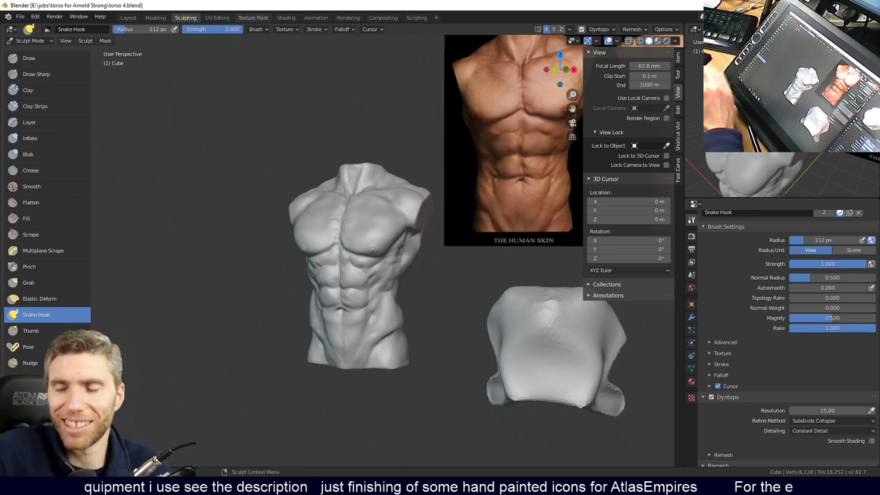
Examine the sculpted torso from several angles beside the anatomy reference and the reshaped ball.
{"action": "mouse_move", "coordinate": [371, 226]}
{"action": "middle_mouse_down"}
{"action": "mouse_move", "coordinate": [359, 241]}
{"action": "mouse_move", "coordinate": [324, 225]}
{"action": "mouse_move", "coordinate": [358, 244]}
{"action": "mouse_move", "coordinate": [362, 238]}
{"action": "mouse_move", "coordinate": [311, 151]}
{"action": "middle_mouse_up"}
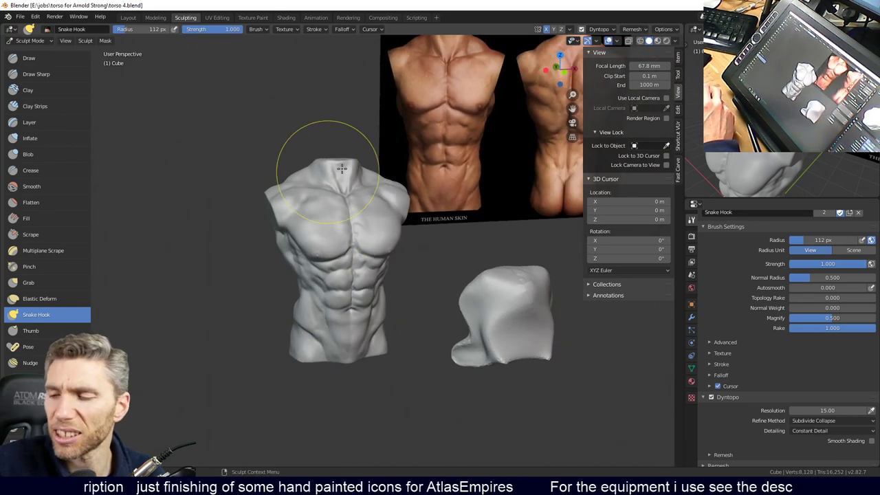
{"action": "middle_click_drag", "start_coordinate": [361, 233], "coordinate": [307, 239]}
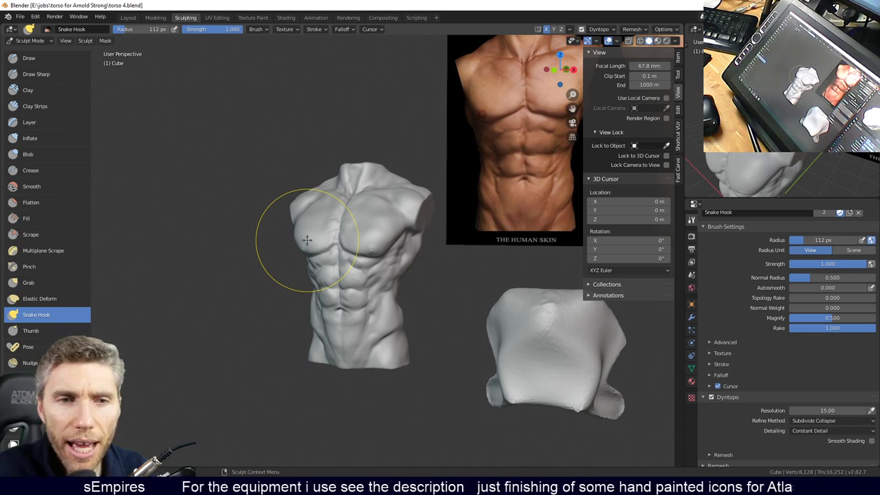
{"action": "mouse_move", "coordinate": [456, 269]}
{"action": "middle_mouse_down"}
{"action": "mouse_move", "coordinate": [422, 315]}
{"action": "mouse_move", "coordinate": [349, 334]}
{"action": "mouse_move", "coordinate": [448, 329]}
{"action": "mouse_move", "coordinate": [407, 338]}
{"action": "mouse_move", "coordinate": [414, 331]}
{"action": "middle_mouse_up"}
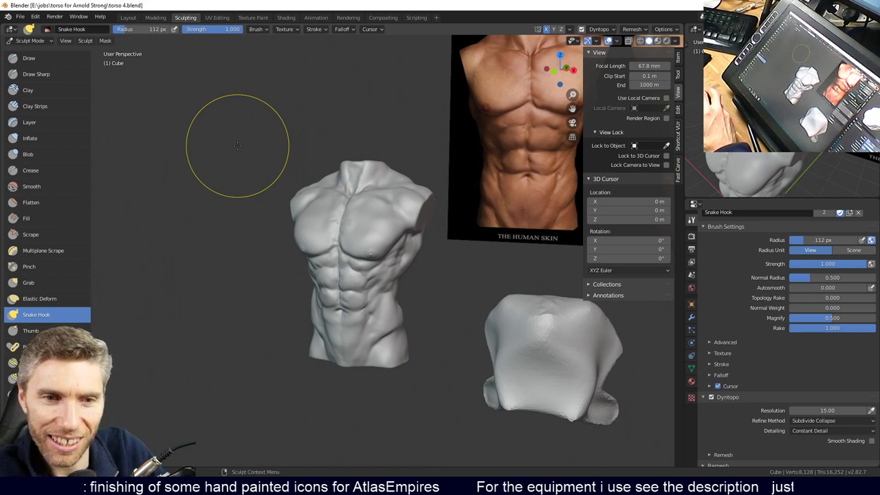
{"action": "middle_click_drag", "start_coordinate": [385, 262], "coordinate": [388, 297]}
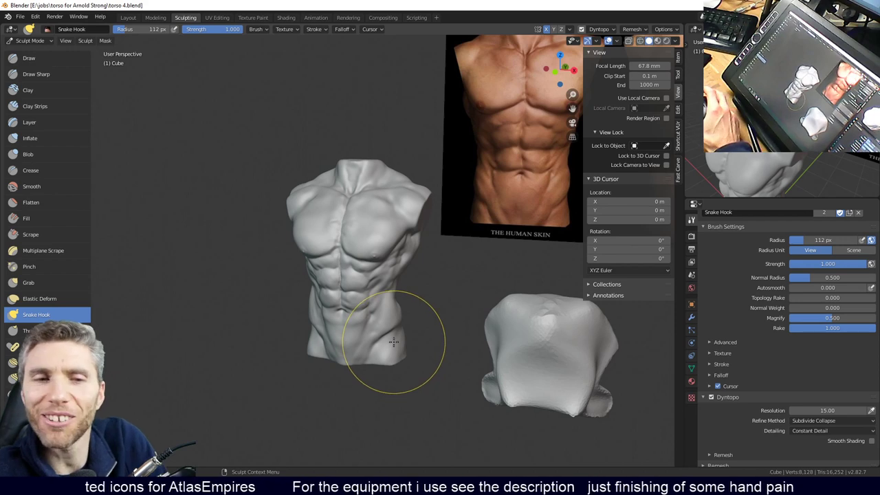
{"action": "mouse_move", "coordinate": [392, 344]}
{"action": "middle_mouse_down"}
{"action": "mouse_move", "coordinate": [432, 311]}
{"action": "mouse_move", "coordinate": [384, 304]}
{"action": "mouse_move", "coordinate": [405, 340]}
{"action": "middle_mouse_up"}
{"action": "scroll", "coordinate": [400, 351], "scroll_direction": "up", "scroll_amount": 3}
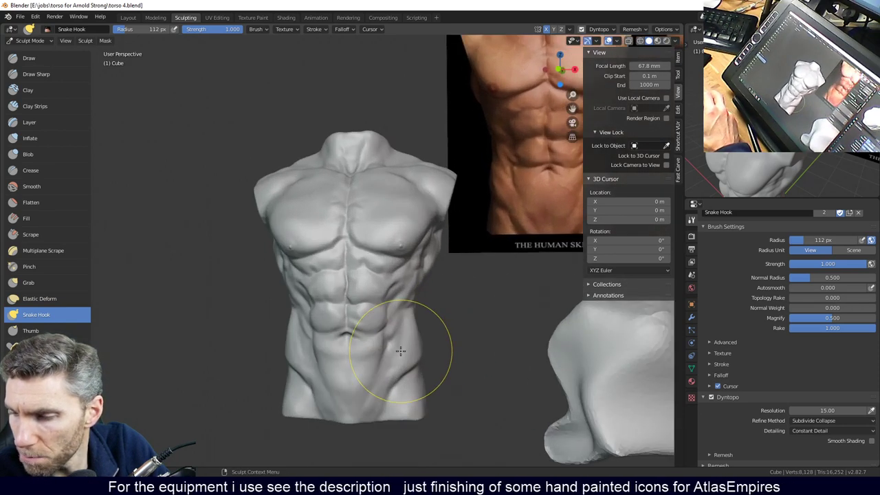
{"action": "scroll", "coordinate": [443, 354], "scroll_direction": "down", "scroll_amount": 3}
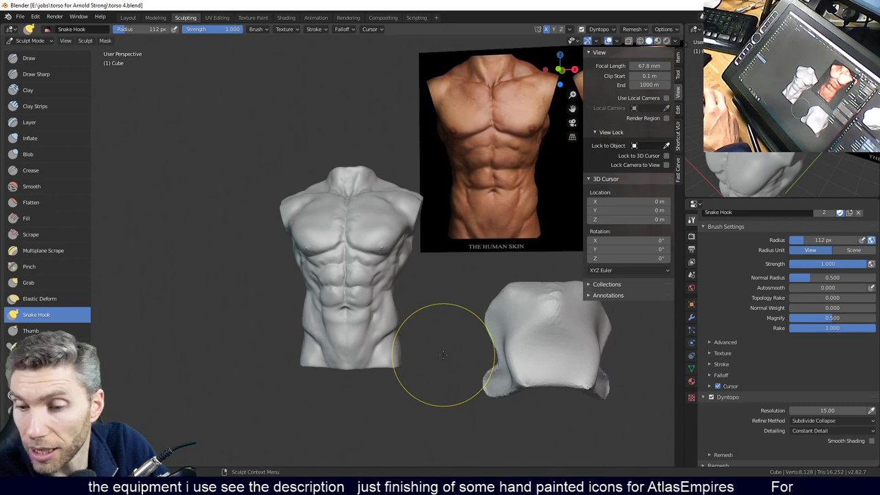
{"action": "mouse_move", "coordinate": [444, 354]}
{"action": "middle_mouse_down"}
{"action": "mouse_move", "coordinate": [549, 352]}
{"action": "mouse_move", "coordinate": [445, 351]}
{"action": "middle_mouse_up"}
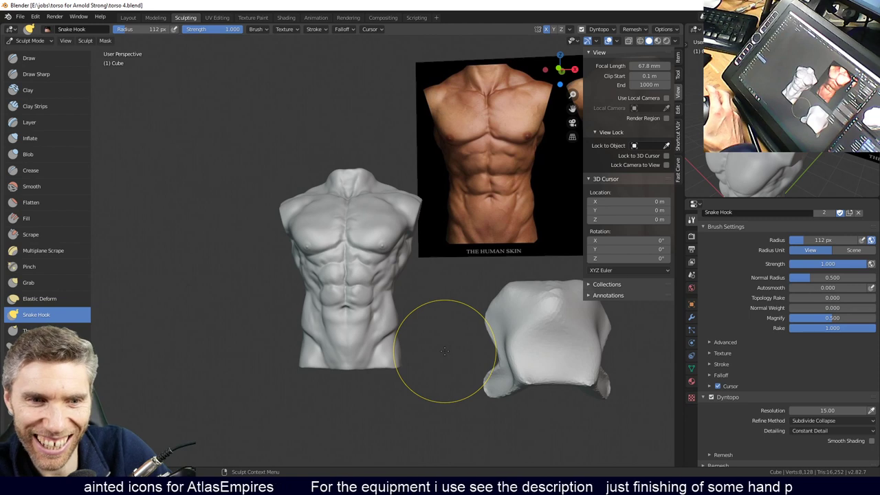
{"action": "middle_click_drag", "start_coordinate": [359, 373], "coordinate": [349, 373]}
{"action": "mouse_move", "coordinate": [368, 333]}
{"action": "middle_mouse_down"}
{"action": "mouse_move", "coordinate": [472, 345]}
{"action": "mouse_move", "coordinate": [516, 339]}
{"action": "mouse_move", "coordinate": [395, 338]}
{"action": "mouse_move", "coordinate": [318, 268]}
{"action": "mouse_move", "coordinate": [304, 271]}
{"action": "mouse_move", "coordinate": [316, 321]}
{"action": "middle_mouse_up"}
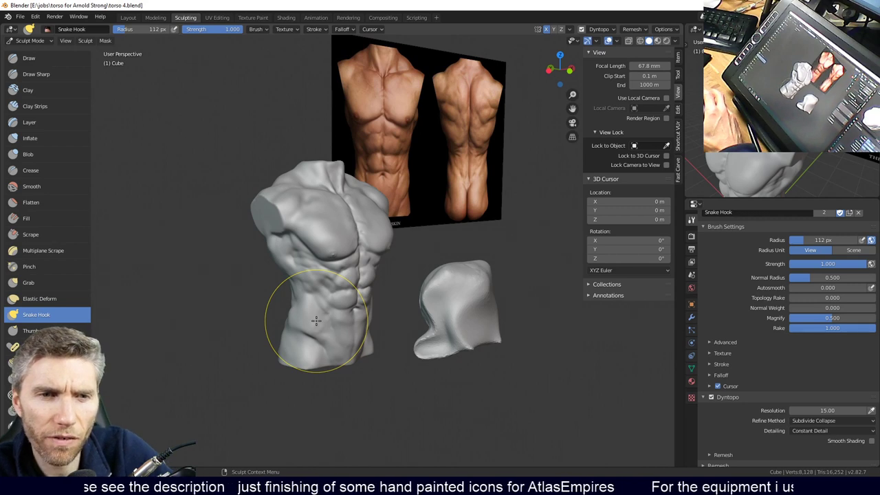
{"action": "mouse_move", "coordinate": [381, 336]}
{"action": "middle_mouse_down"}
{"action": "mouse_move", "coordinate": [365, 368]}
{"action": "mouse_move", "coordinate": [373, 386]}
{"action": "middle_mouse_up"}
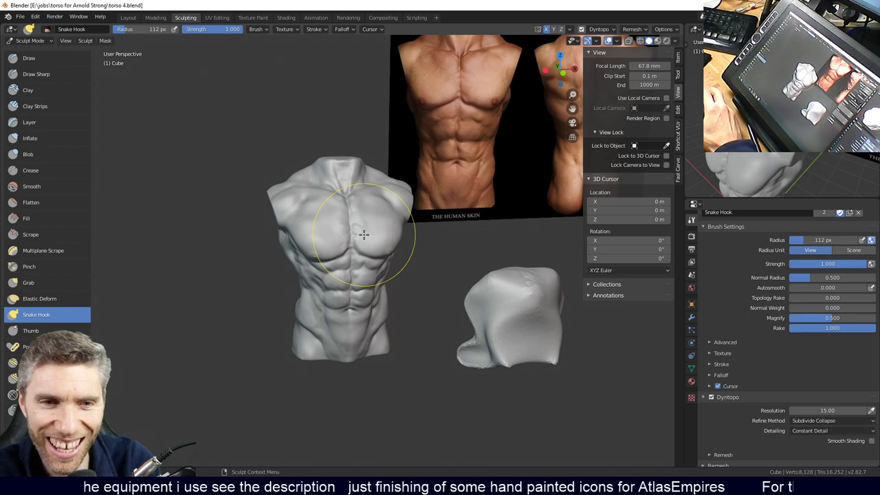
{"action": "mouse_move", "coordinate": [364, 235]}
{"action": "middle_mouse_down"}
{"action": "mouse_move", "coordinate": [379, 268]}
{"action": "mouse_move", "coordinate": [355, 262]}
{"action": "middle_mouse_up"}
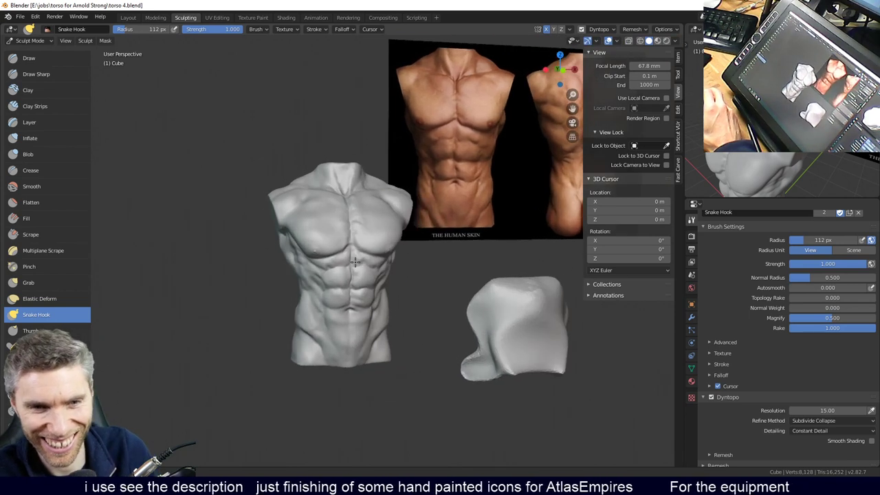